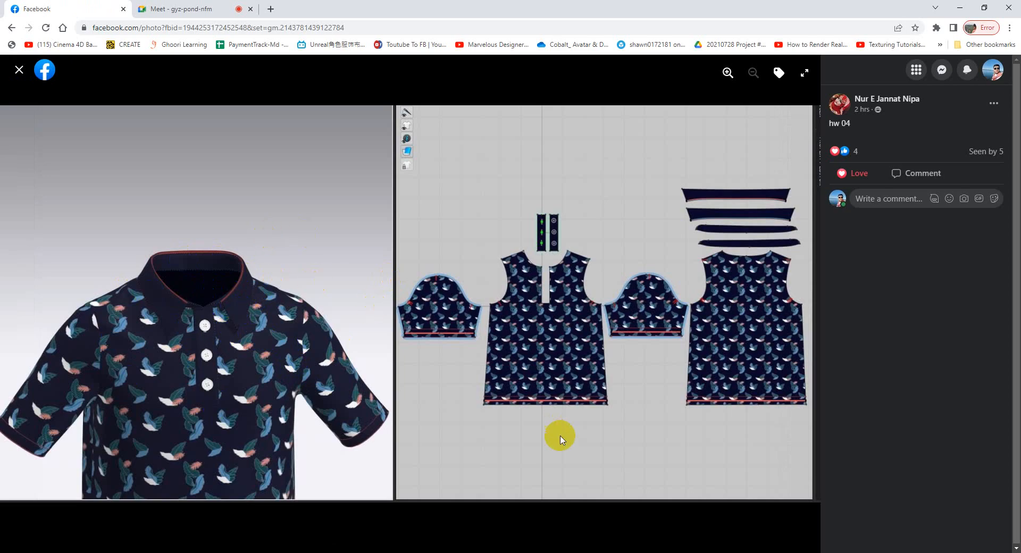
- Switch to CLO and open the project "c5 b polo shirt.zprj" from the "fast3dfashion b 102" folder
mouse_move(457, 552)
click(456, 519)
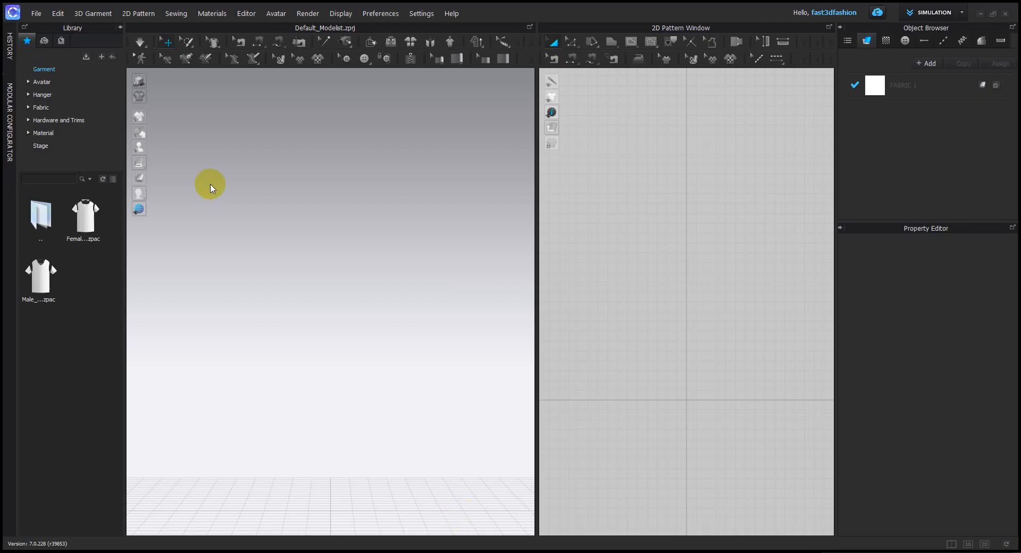
click(37, 13)
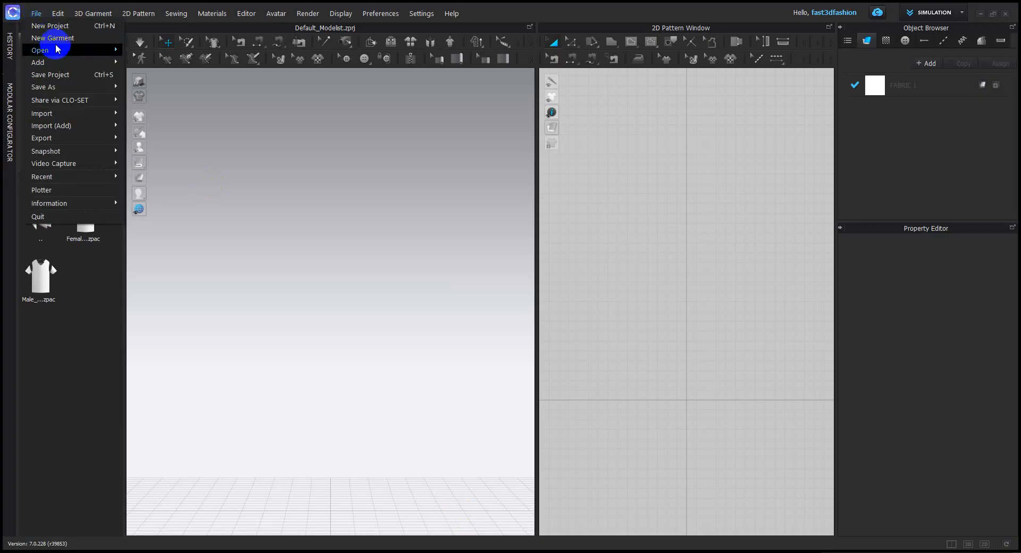
click(432, 229)
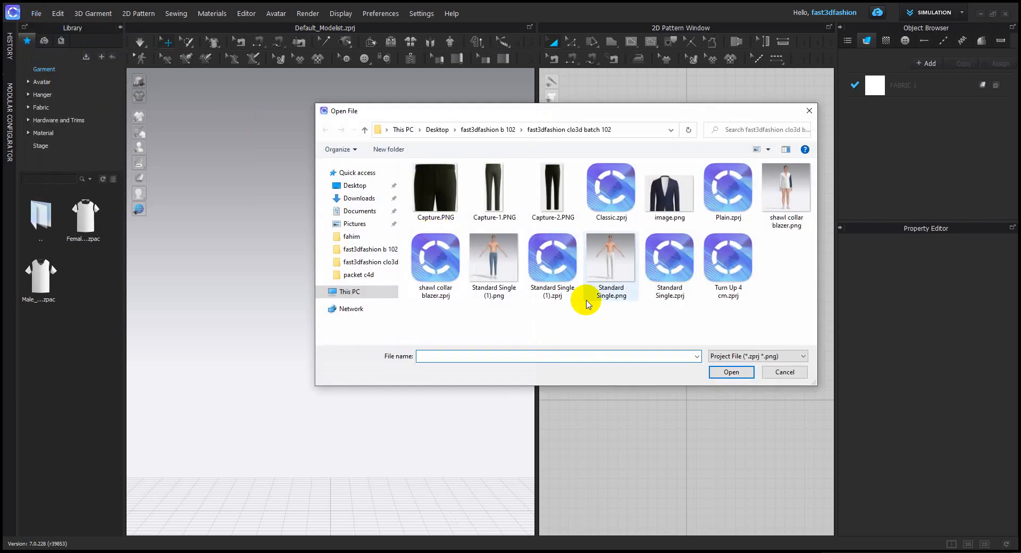
click(364, 129)
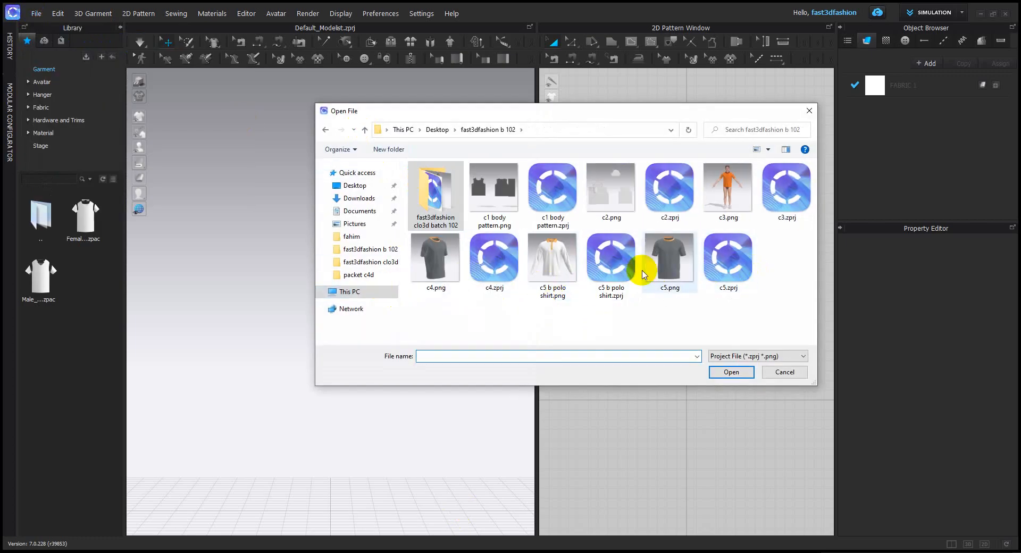
click(610, 263)
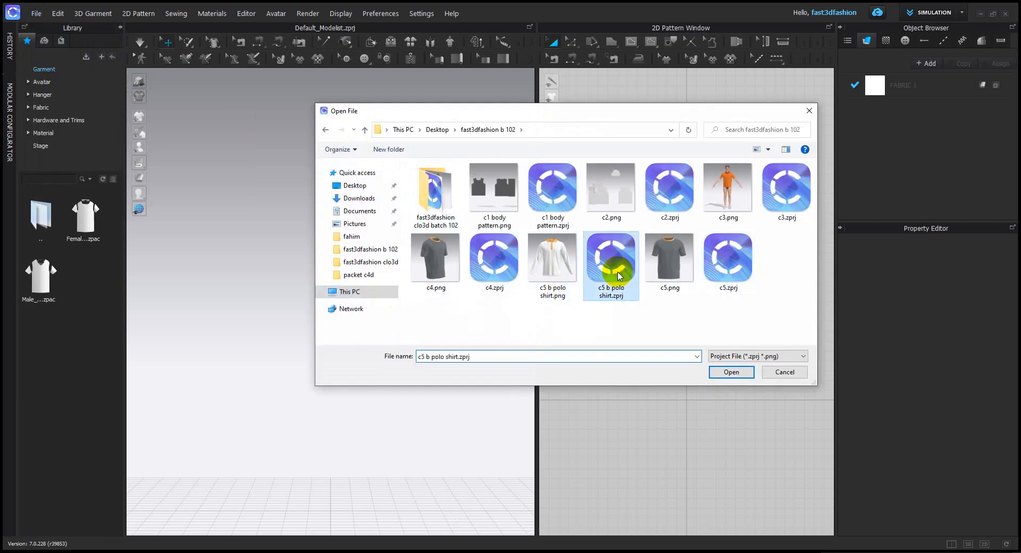
click(726, 372)
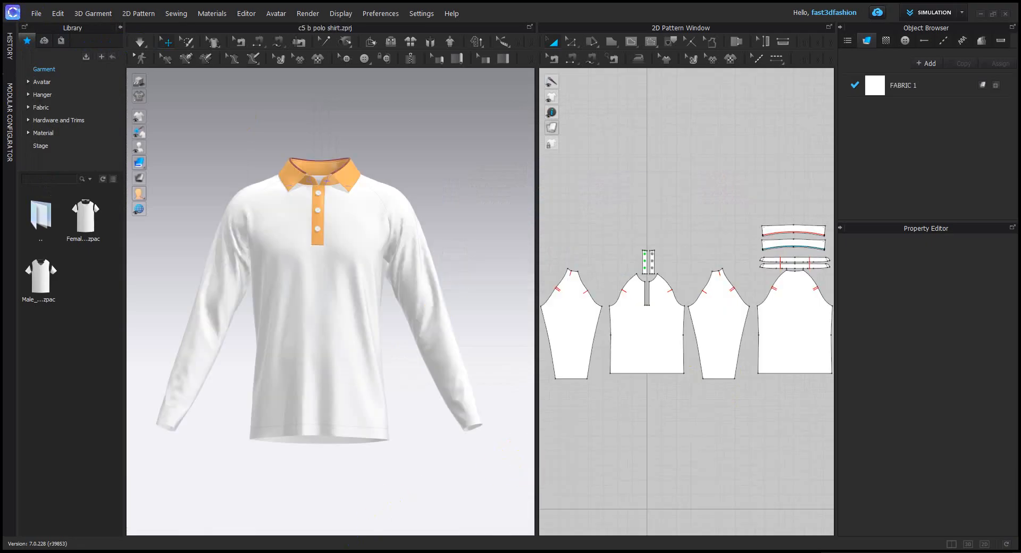
- Switch to Chrome to check the reference polo shirt photo and the Google Meet call, and return to CLO
mouse_move(301, 552)
click(250, 518)
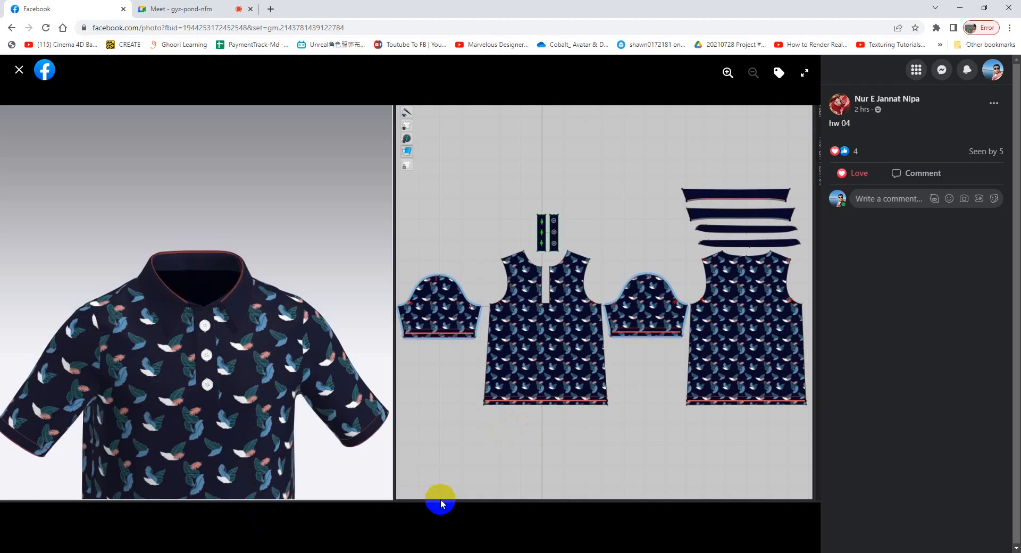
click(213, 9)
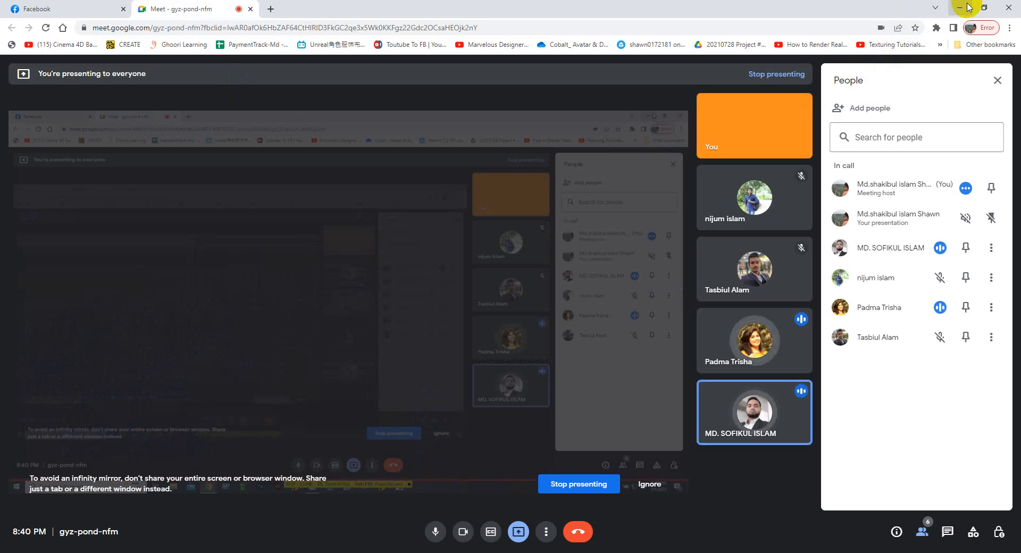
click(961, 8)
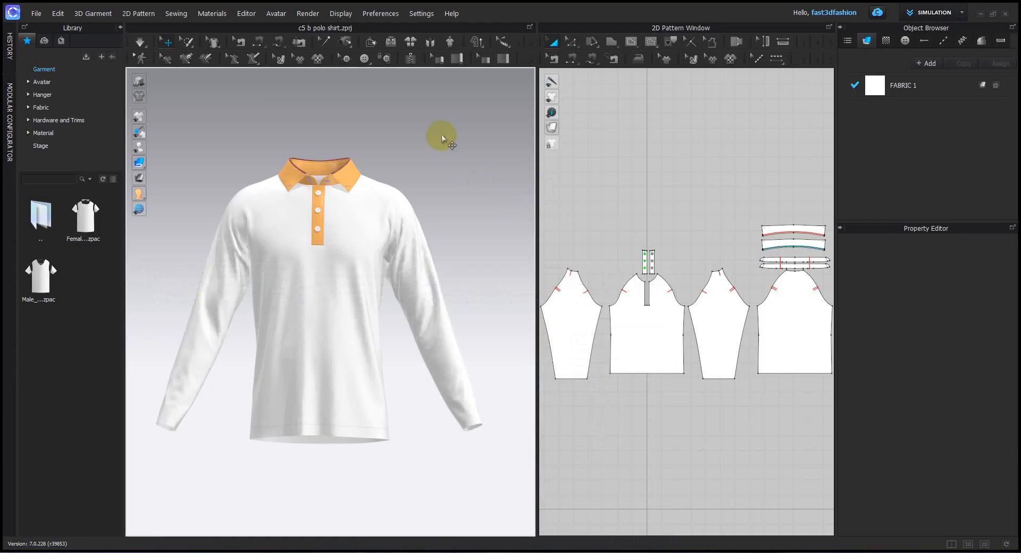
- Compare the polo collar up close in two garment surface display styles, restoring the original style
scroll(437, 169, up, 3)
scroll(436, 169, up, 8)
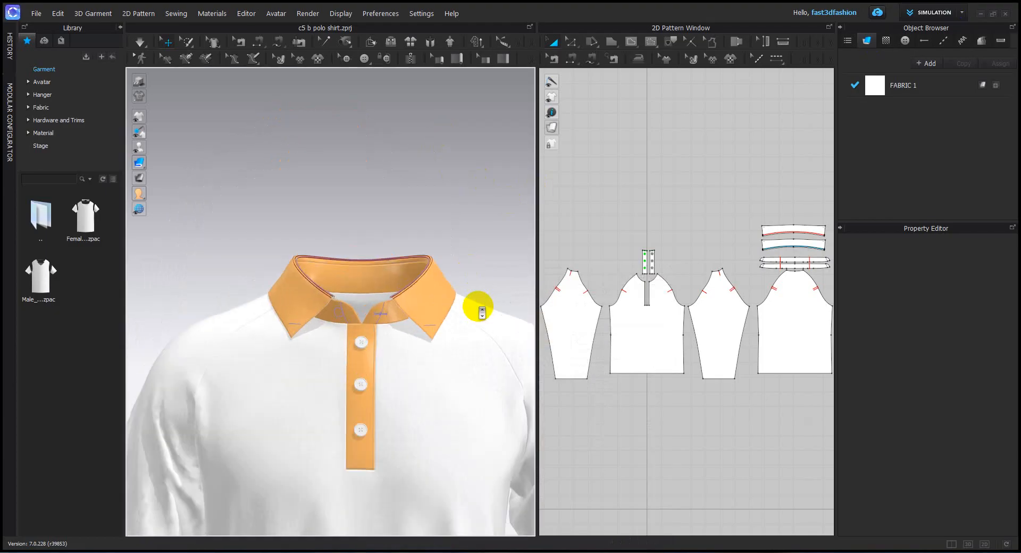
scroll(456, 332, up, 2)
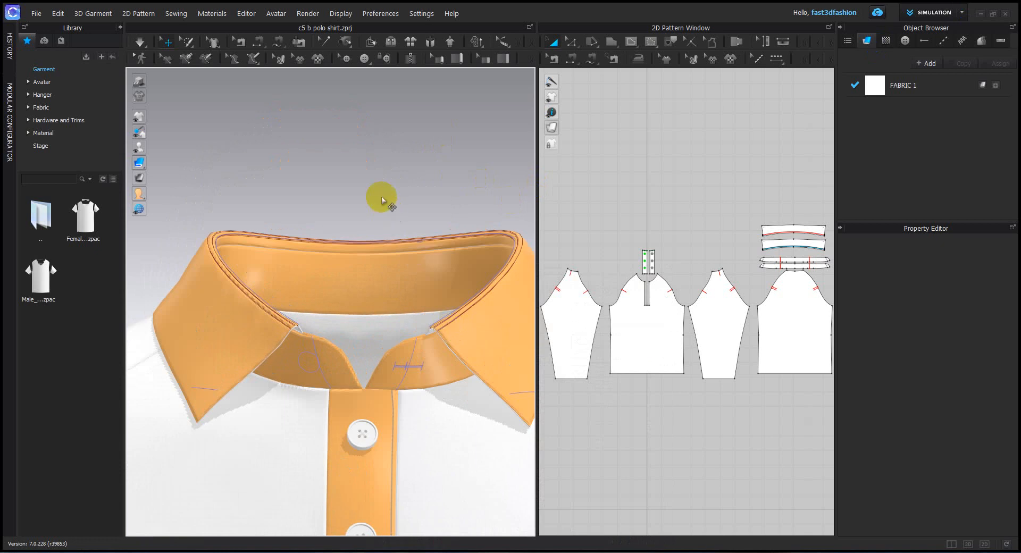
drag(139, 163, 159, 166)
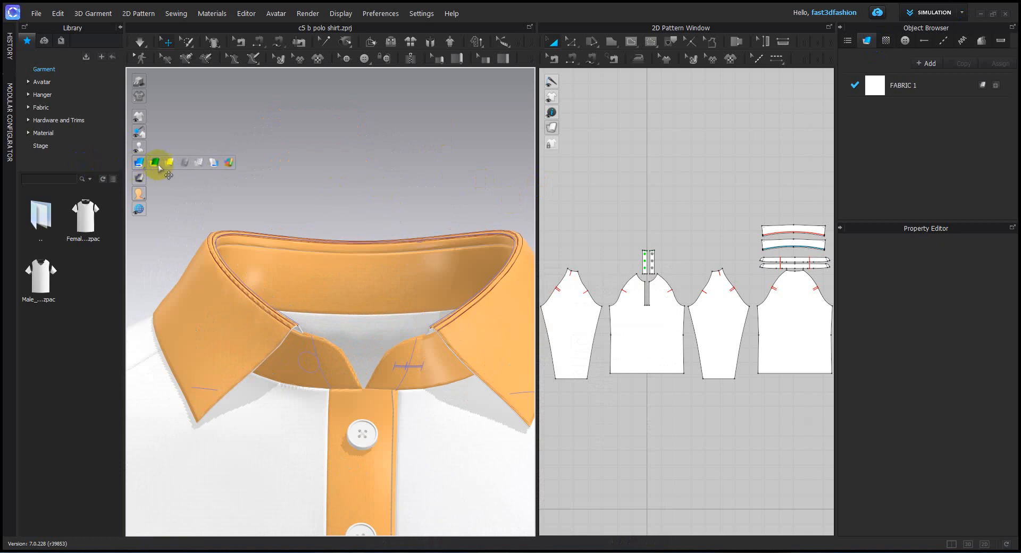
click(153, 164)
mouse_move(142, 165)
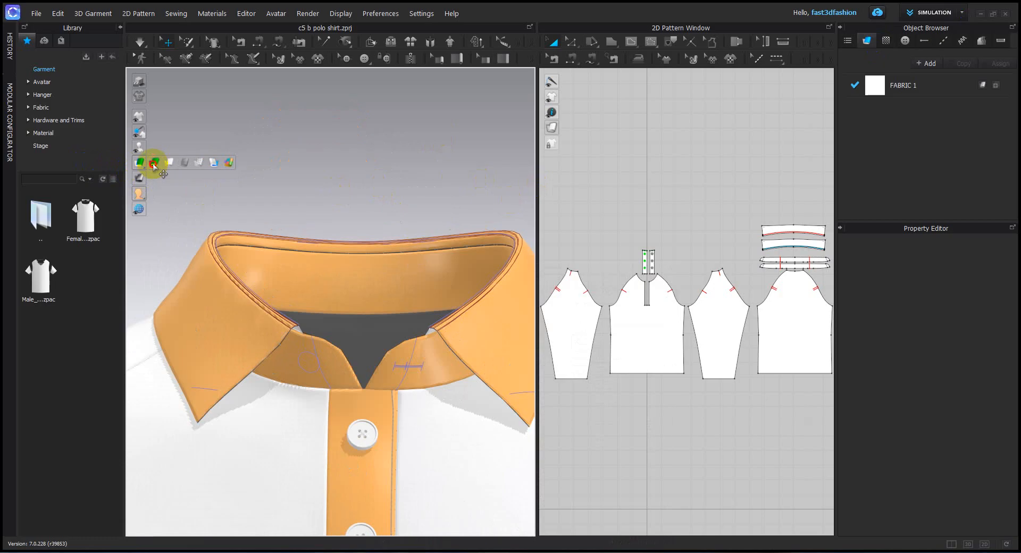
click(151, 162)
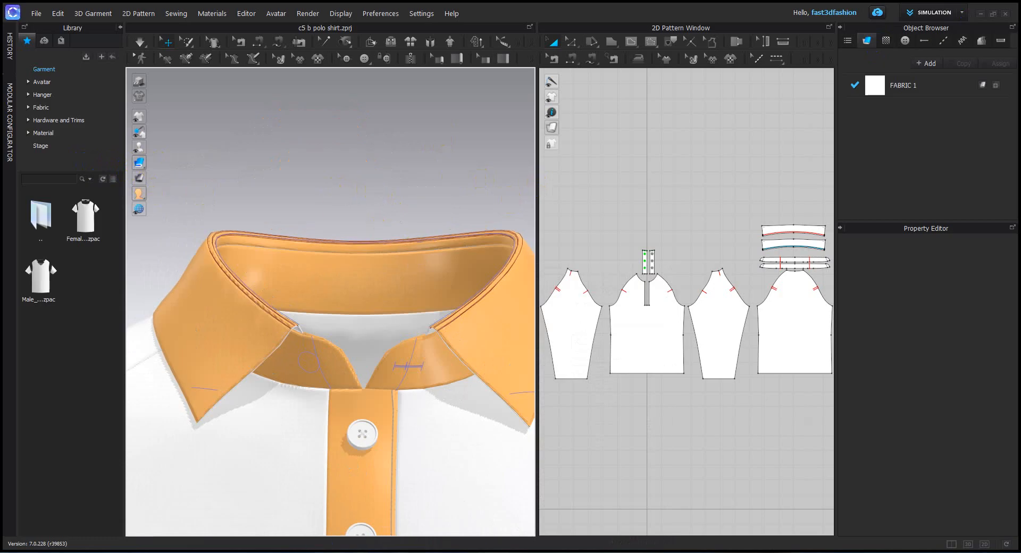
- Switch to the Facebook group in Chrome and view the first screenshot of the post asking about ISO topstitches
click(233, 521)
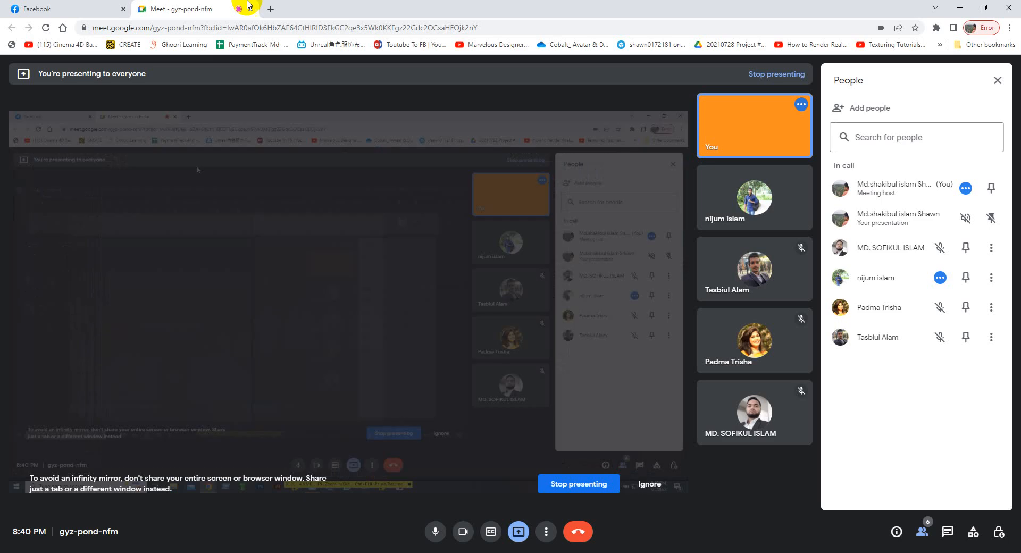
click(89, 9)
click(21, 71)
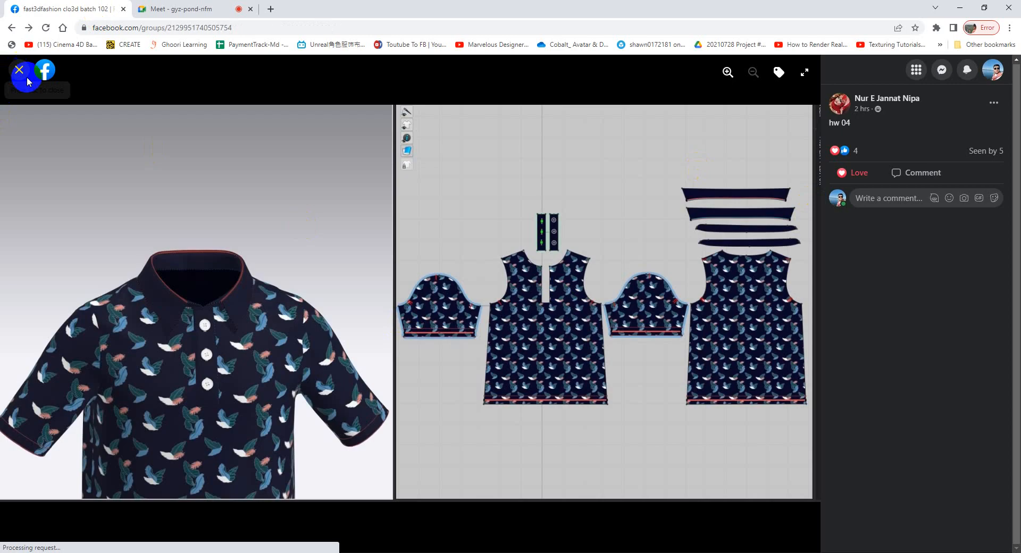
scroll(442, 432, down, 5)
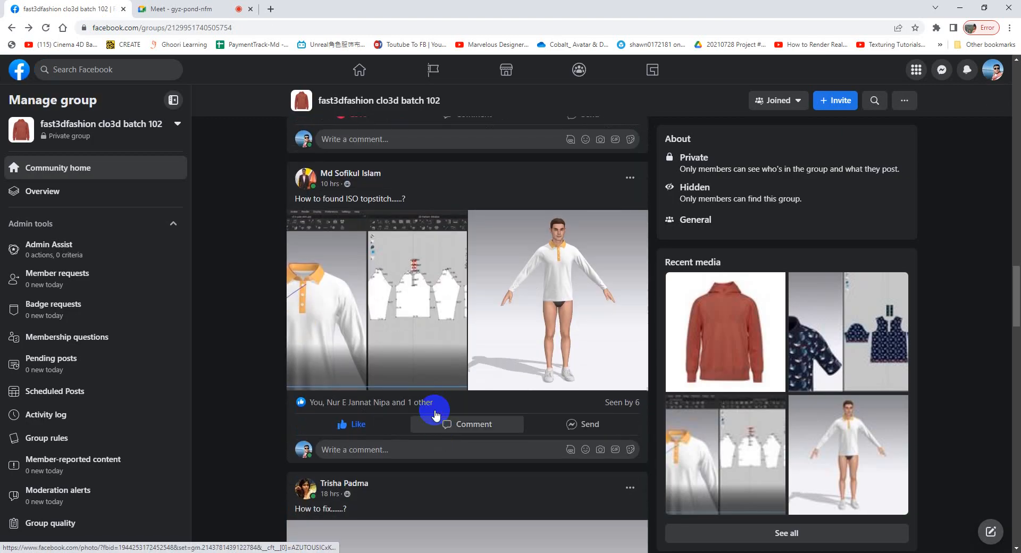
click(387, 270)
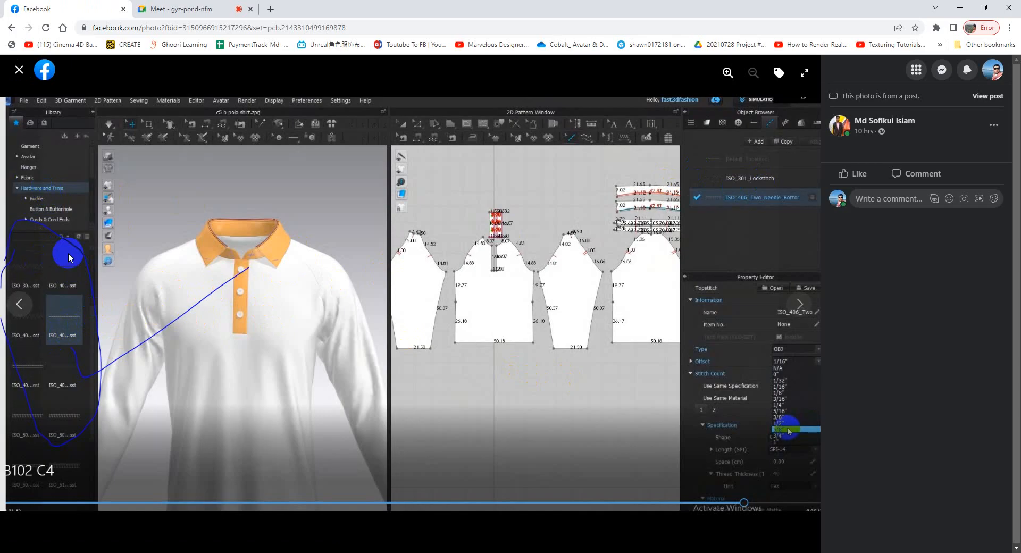
click(17, 73)
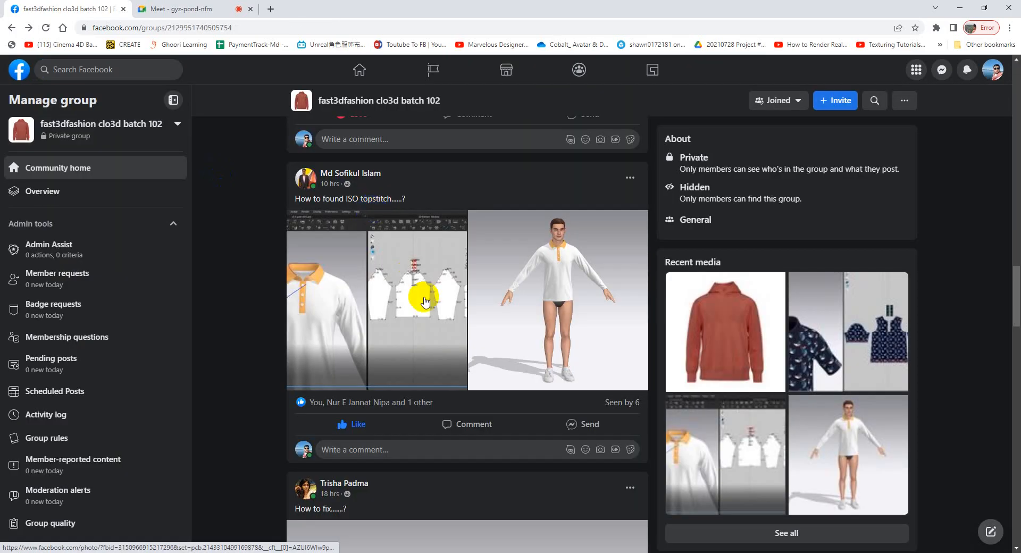
- Open the asset download link from the admin's post in the Facebook group
scroll(424, 296, up, 8)
scroll(424, 301, up, 1)
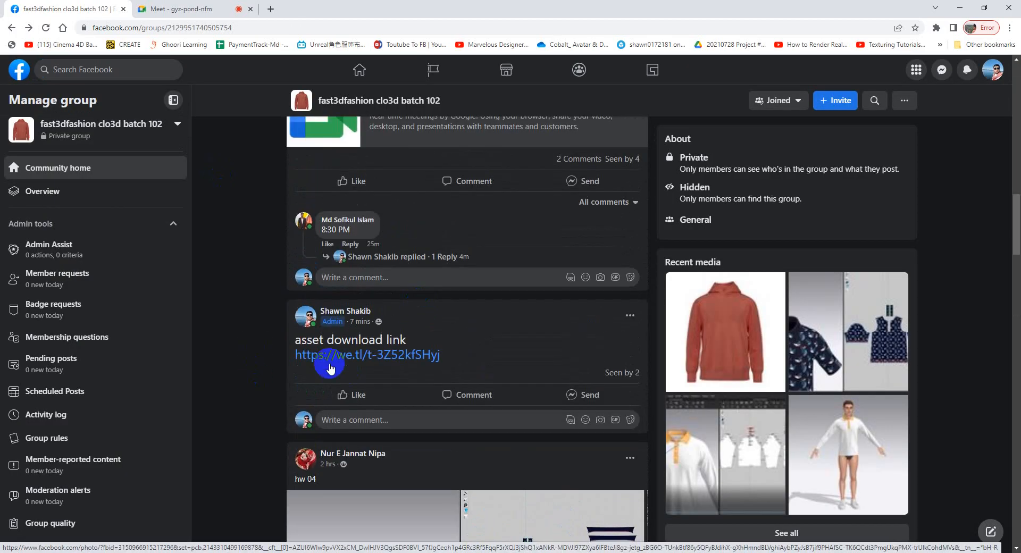
click(385, 362)
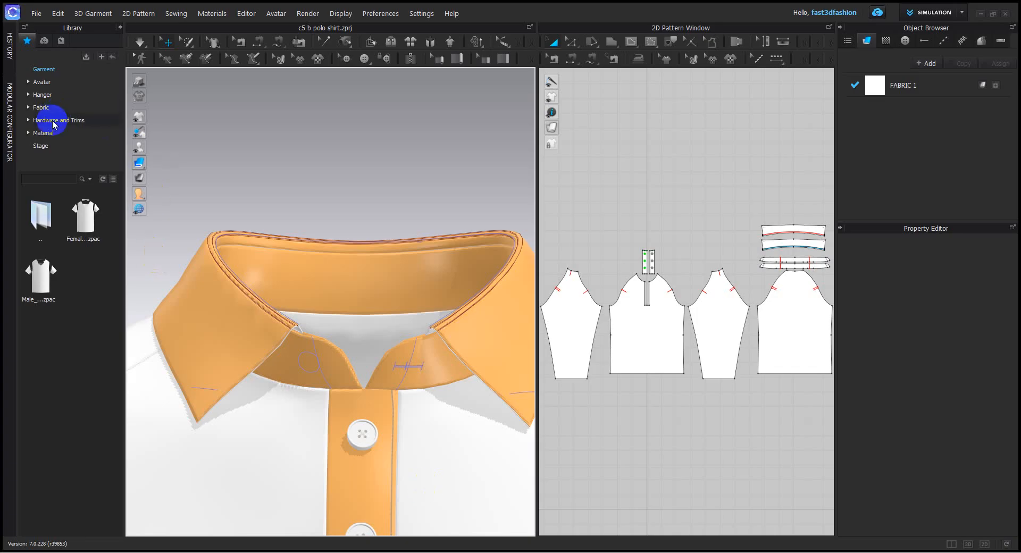
- Copy the path of the Hardware and Trims folder from the CLO library
click(54, 121)
right_click(58, 124)
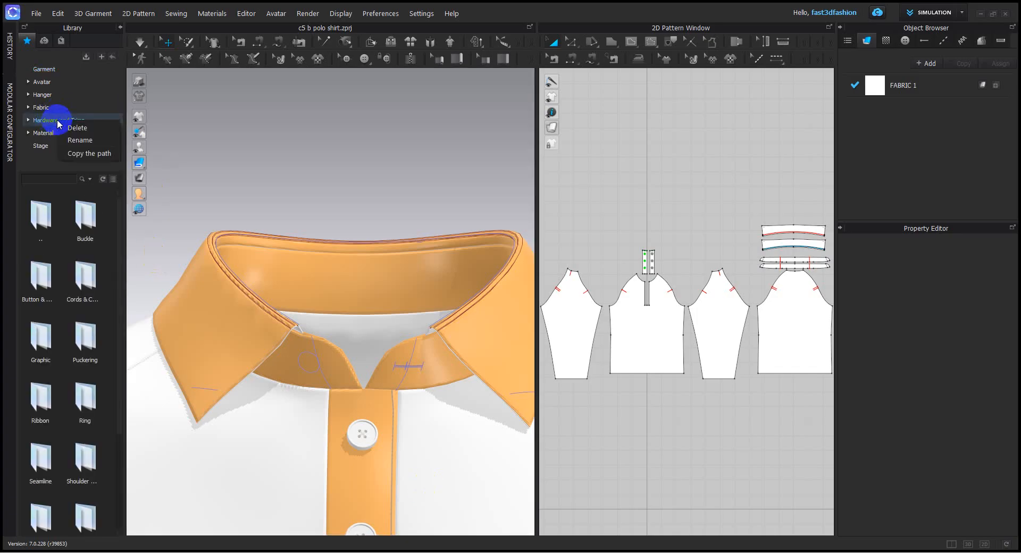
click(85, 153)
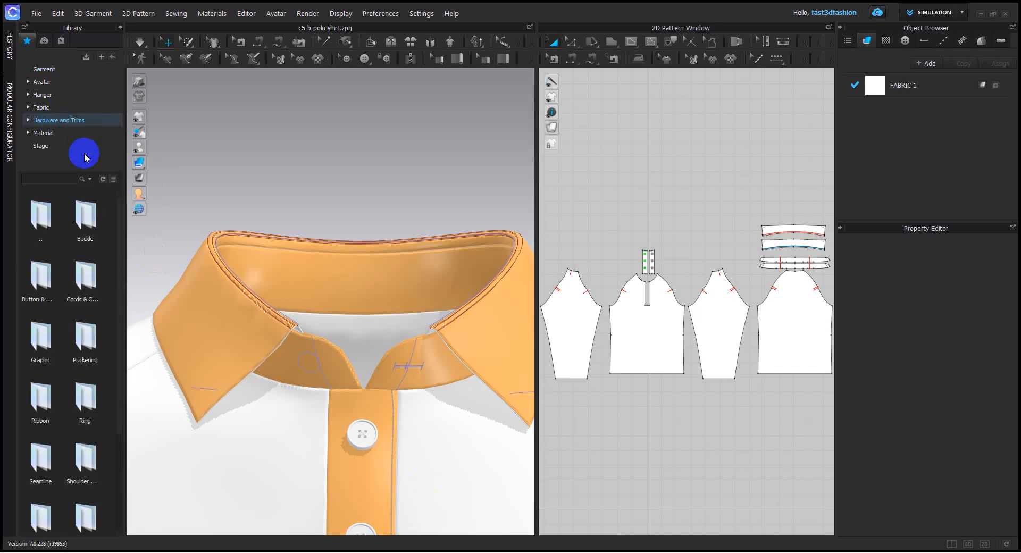
- Switch to File Explorer and go to the copied path C:\Users\Public\Documents\CLO\Assets\Materials\Hardware_and_Trims
click(980, 13)
click(959, 8)
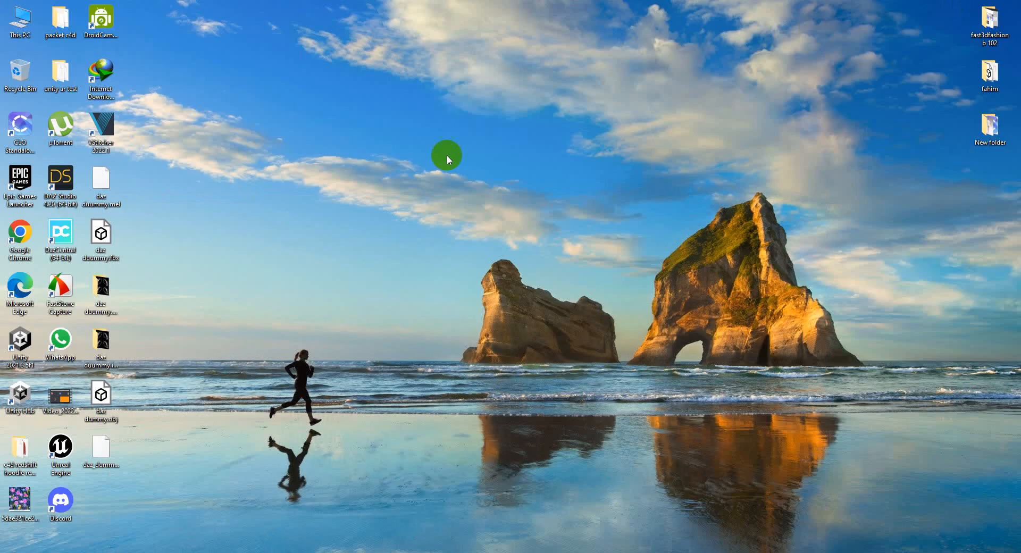
double_click(20, 20)
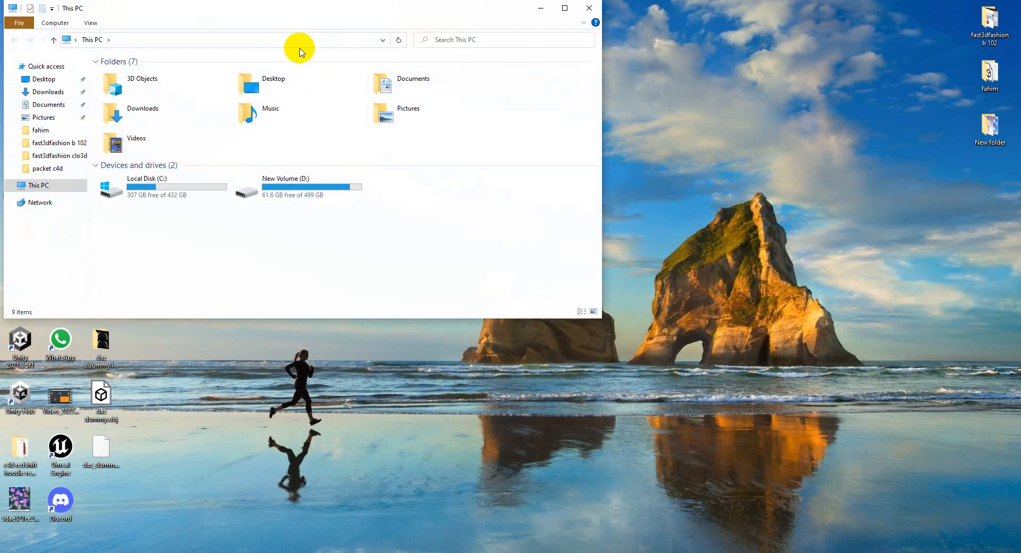
click(279, 39)
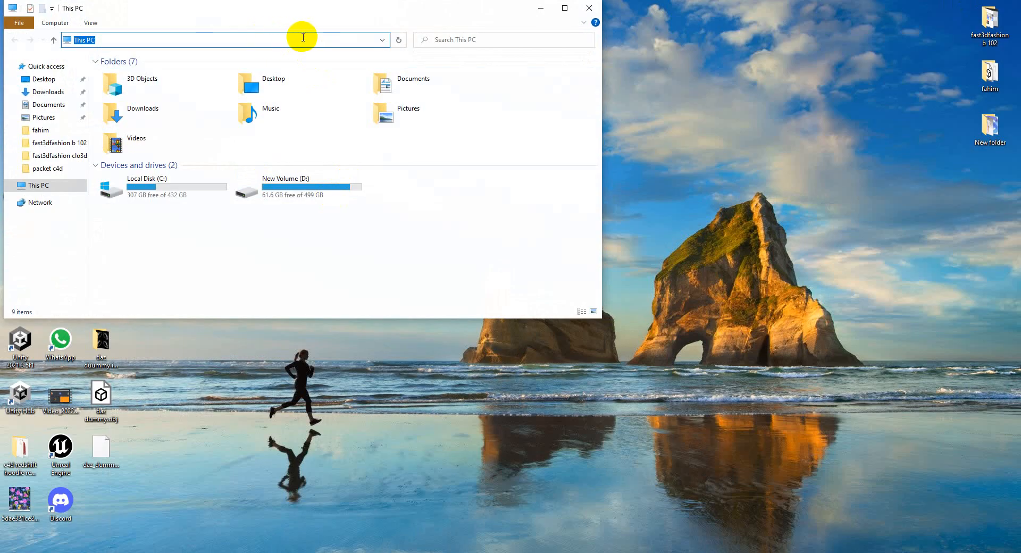
key(ctrl+v)
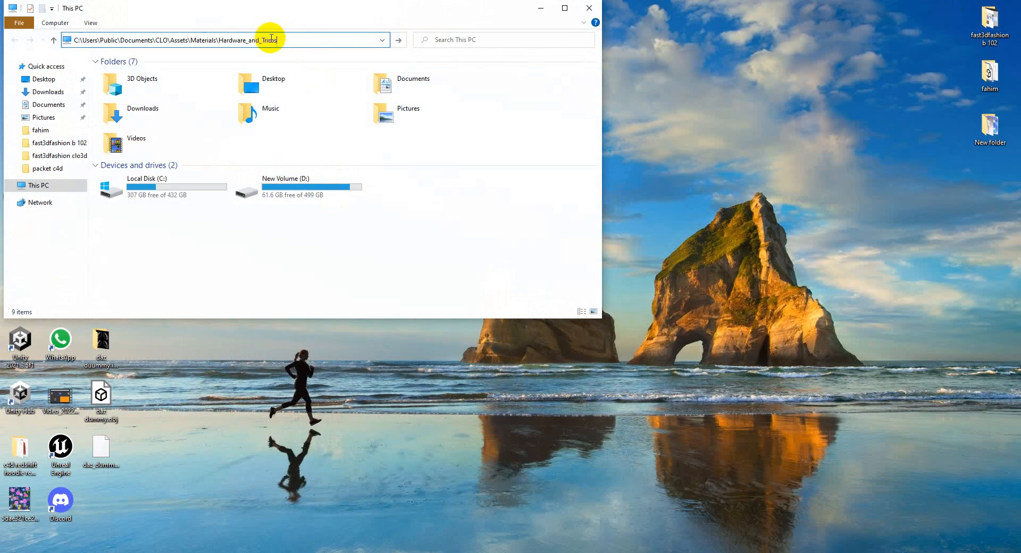
key(Return)
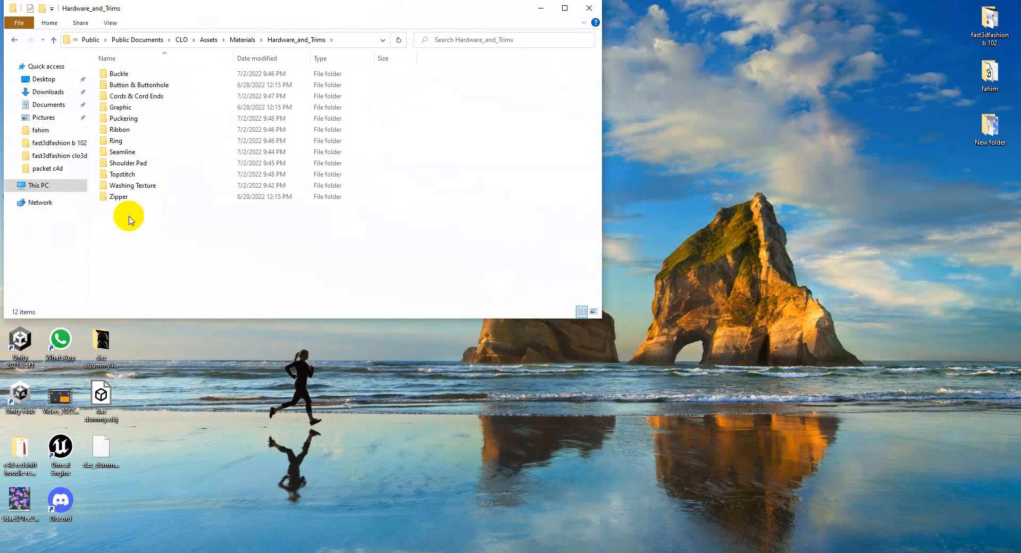
- Highlight all subfolders in Hardware_and_Trims, clear the selection and close File Explorer
drag(128, 218, 113, 63)
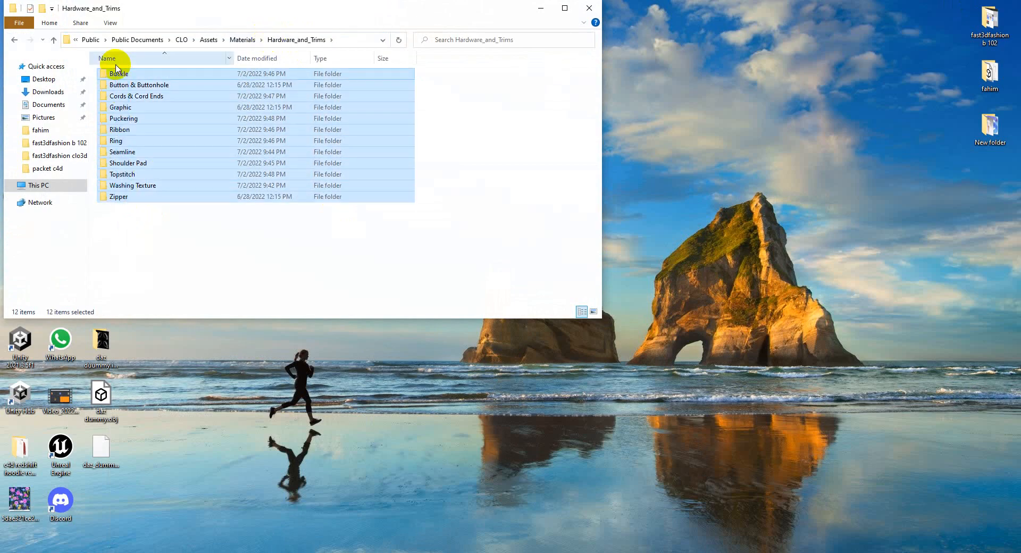
click(139, 237)
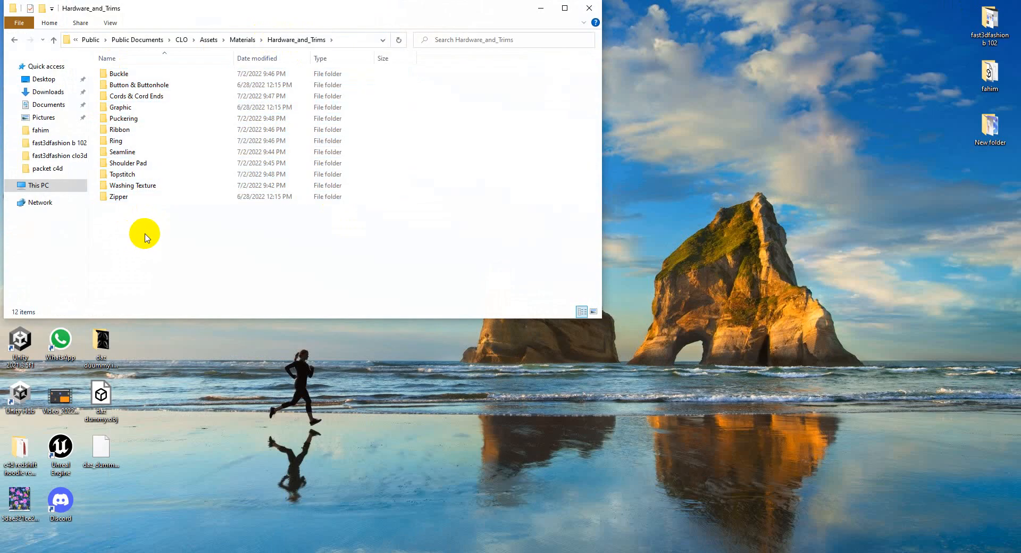
click(596, 8)
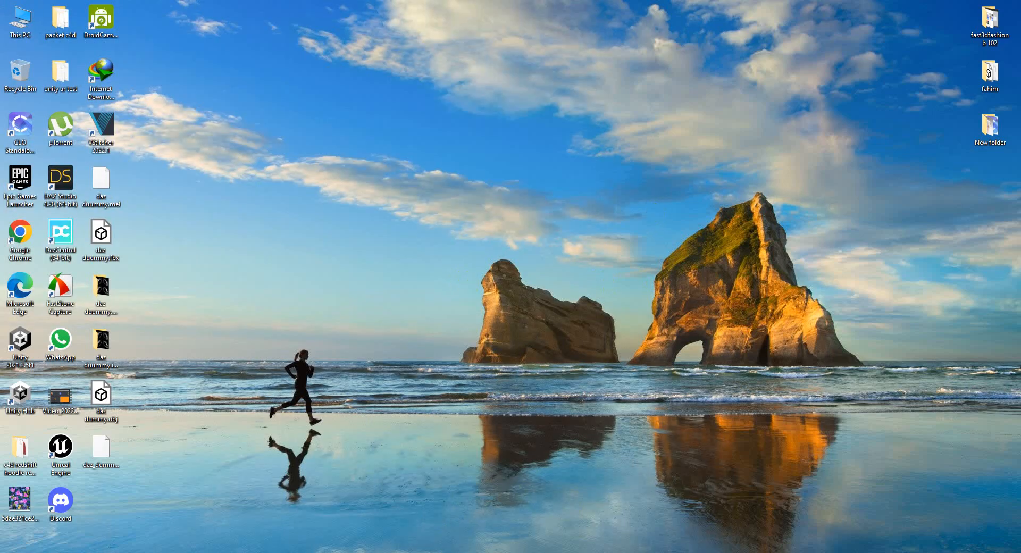
- Switch to CLO and browse to C:\Users\Public\Documents\CLO\Assets\Materials\Hardware_and_Trims when adding a library folder, then cancel without adding it
click(451, 518)
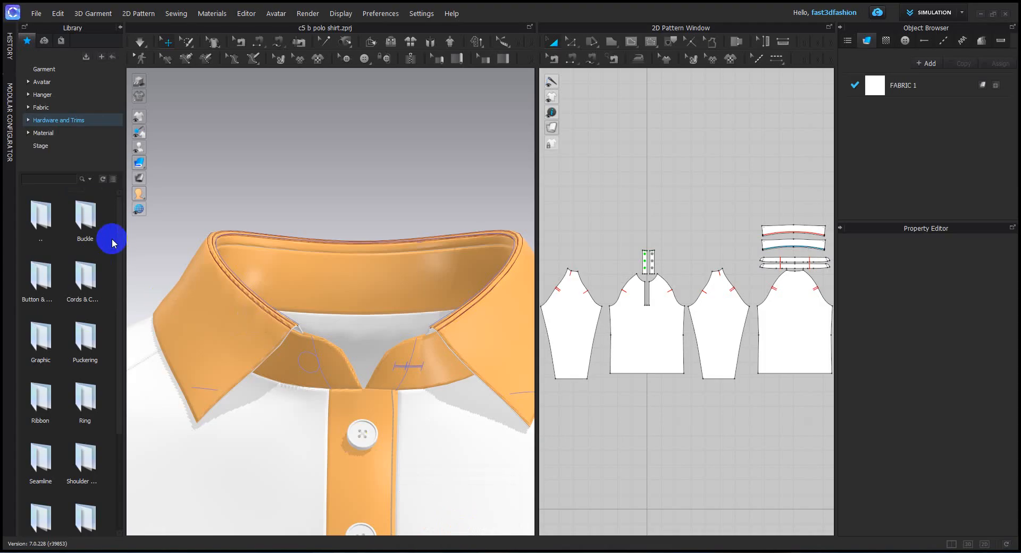
click(280, 143)
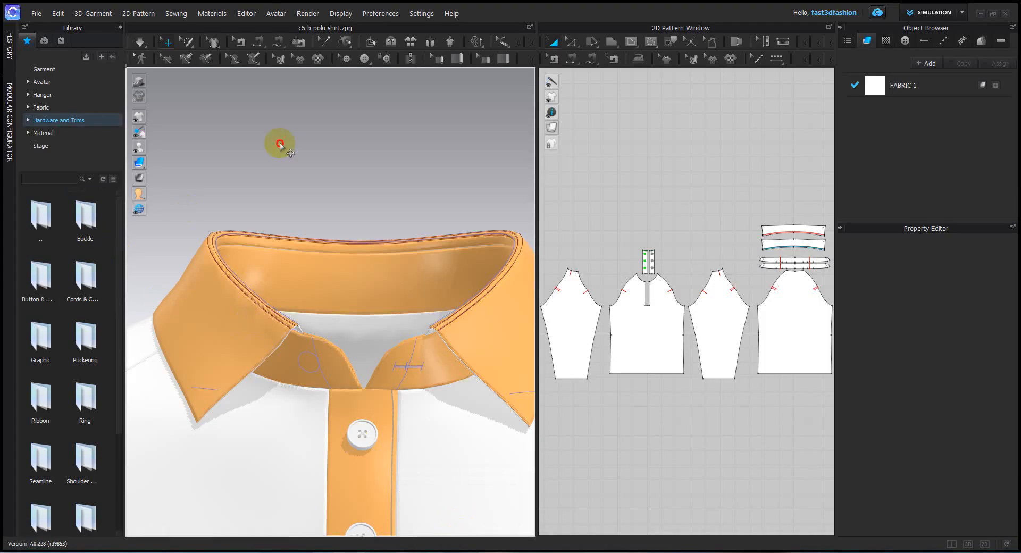
click(101, 57)
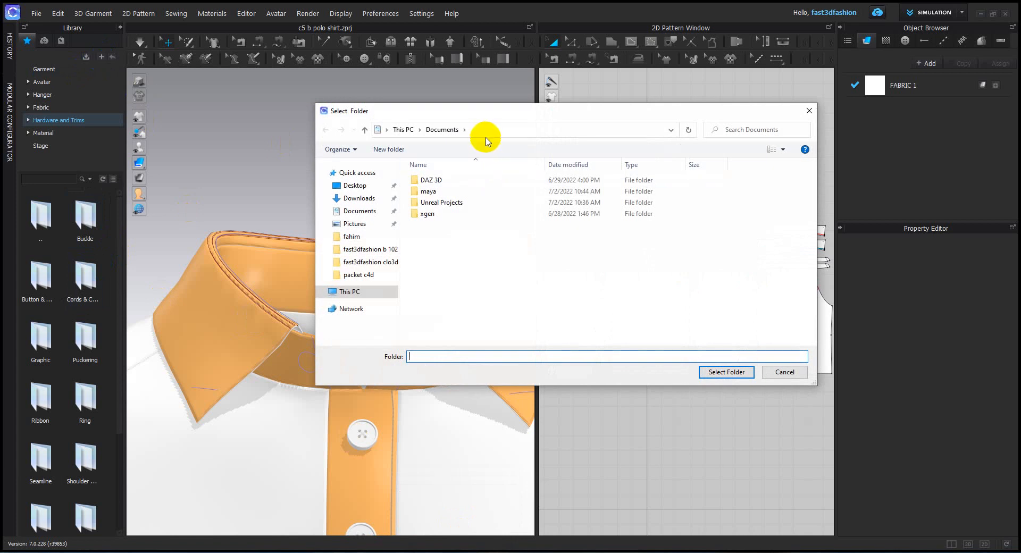
click(485, 130)
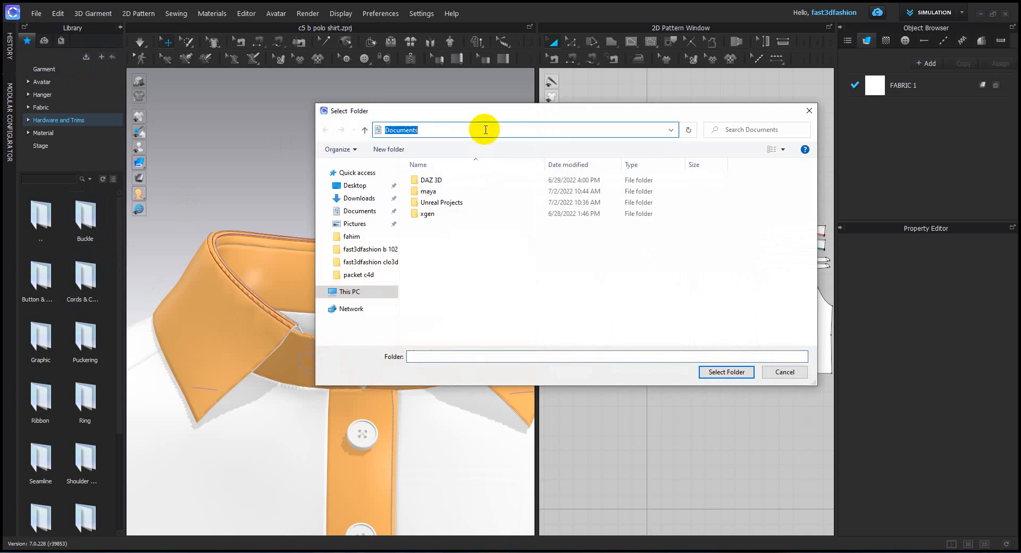
key(ctrl+v)
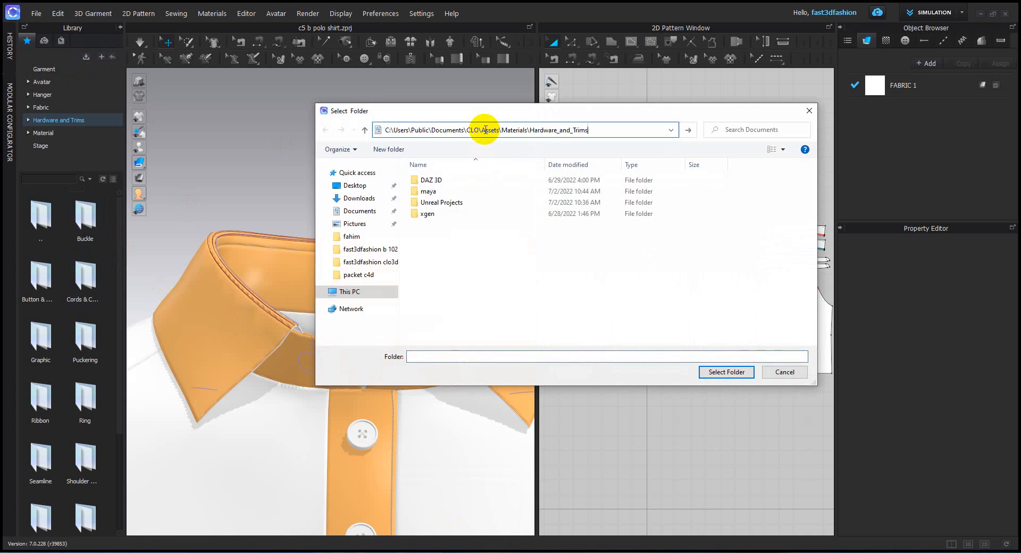
key(Return)
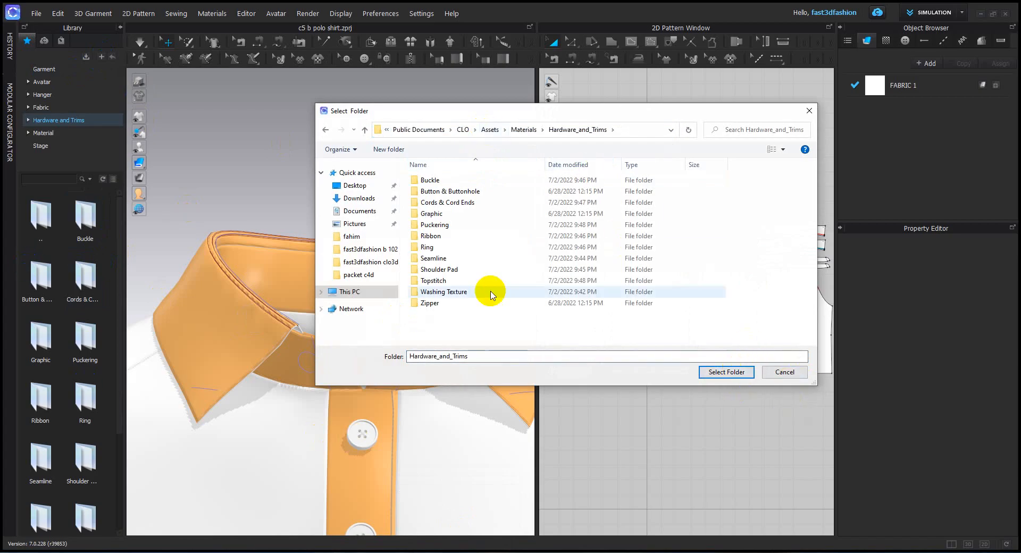
click(784, 371)
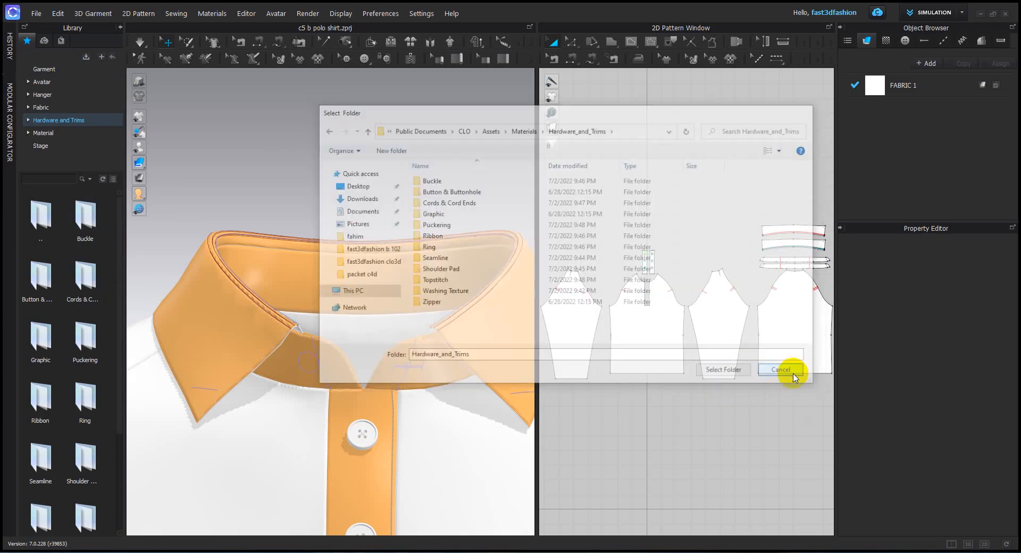
- Examine how the collar stand meets the front placket on the 3D polo shirt
right_drag(403, 308, 404, 306)
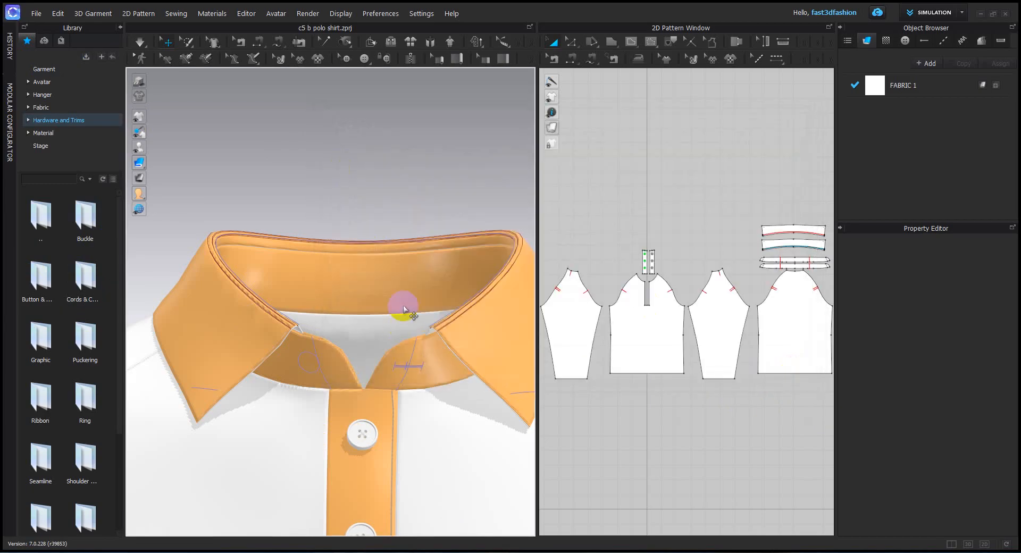
scroll(406, 383, down, 10)
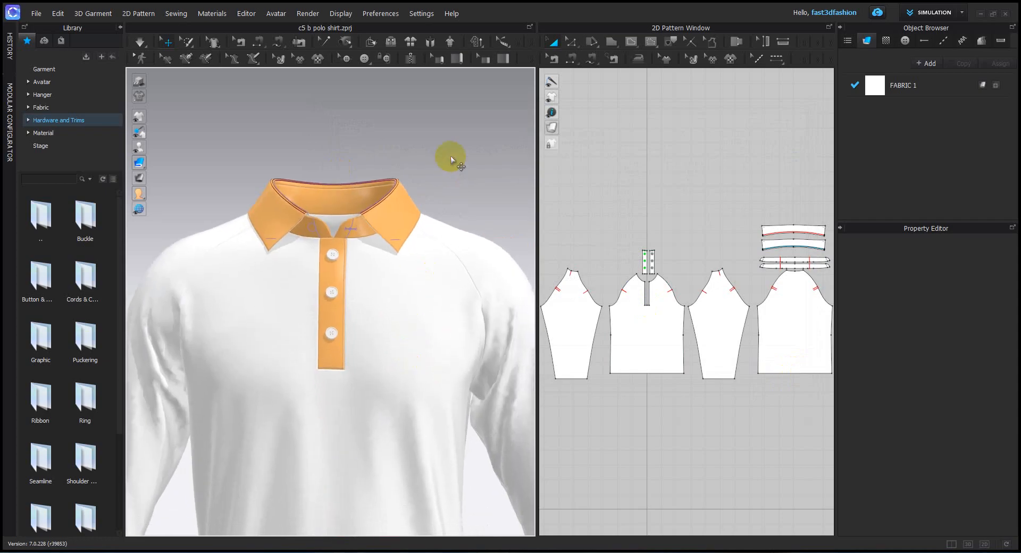
scroll(366, 278, up, 2)
scroll(367, 275, up, 2)
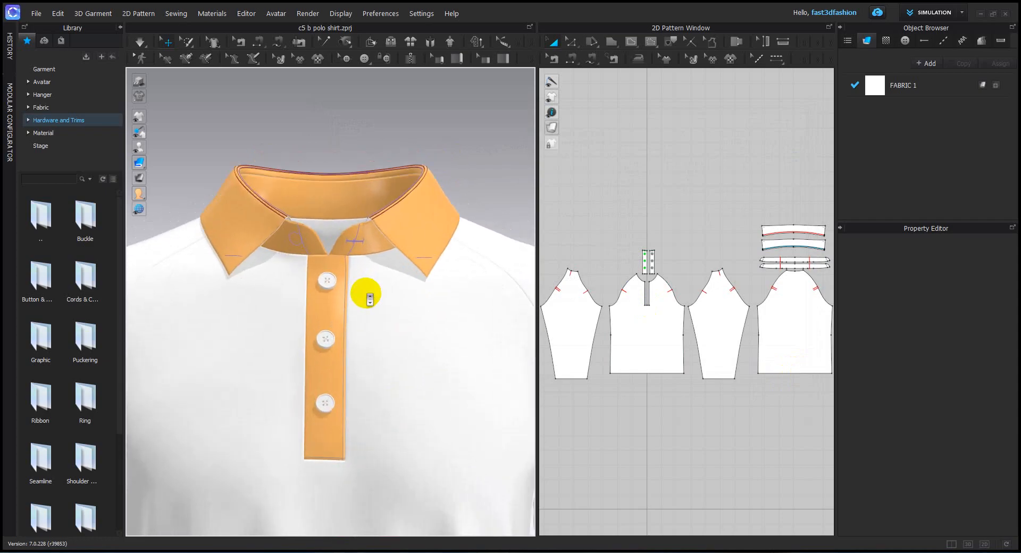
scroll(371, 269, up, 3)
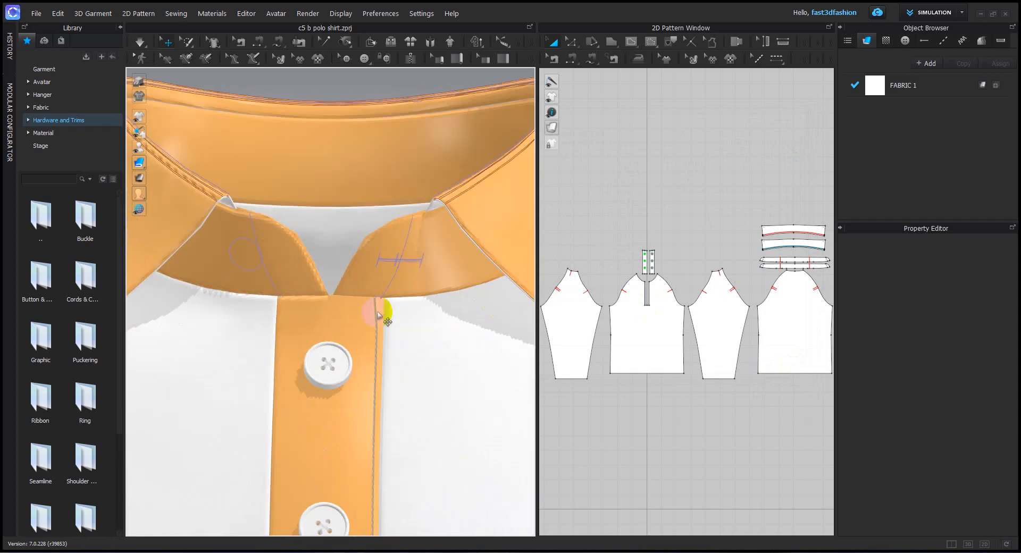
click(362, 276)
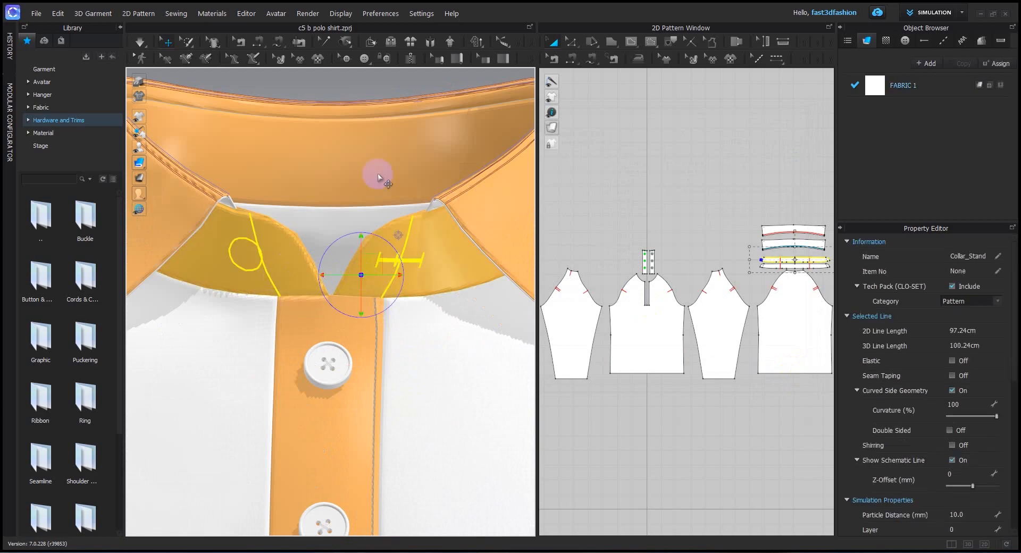
scroll(372, 173, down, 3)
click(322, 113)
right_drag(322, 110, 399, 301)
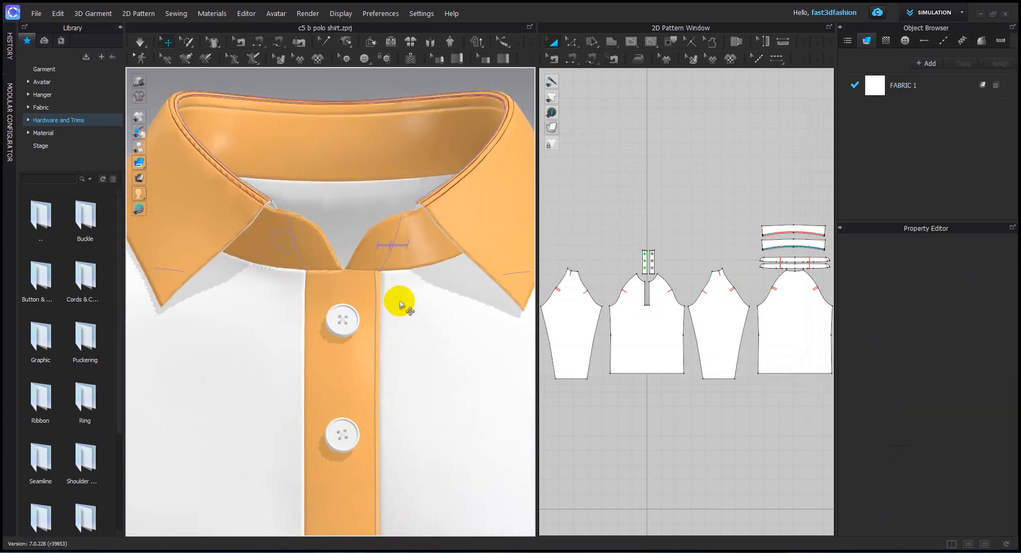
- Inspect the button and buttonhole ends of the collar stand in 3D, clearing the selection after each check
click(298, 250)
click(630, 168)
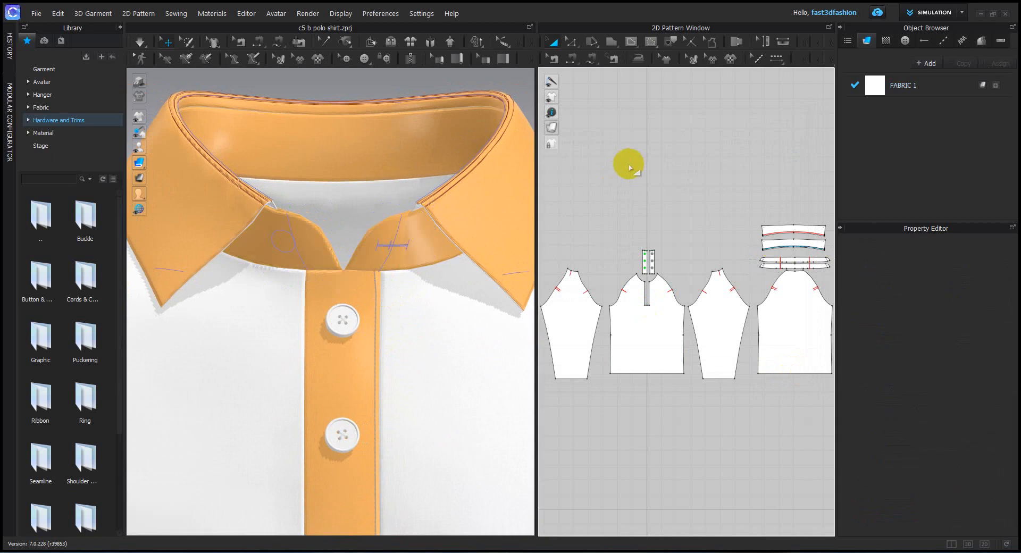
click(285, 237)
click(659, 186)
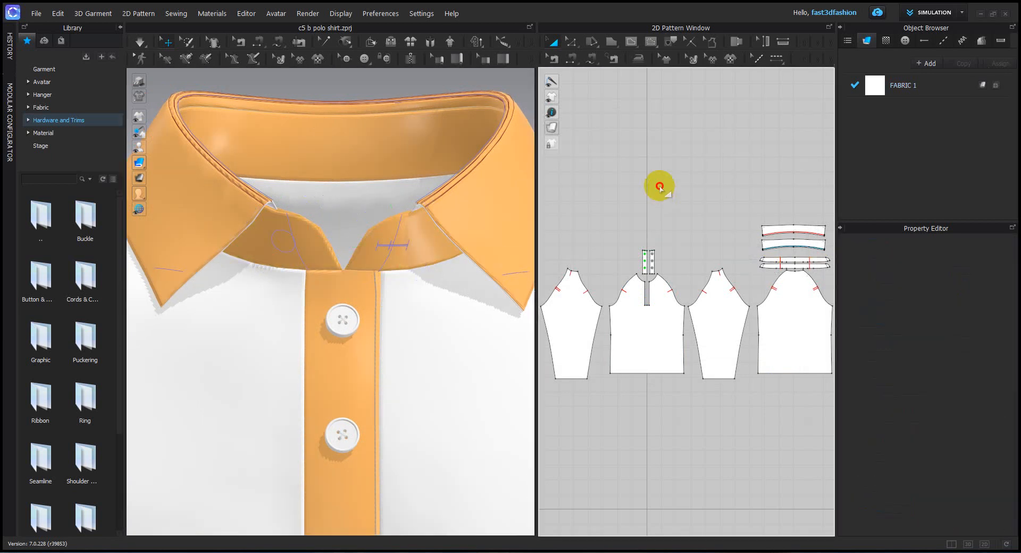
click(386, 244)
click(604, 164)
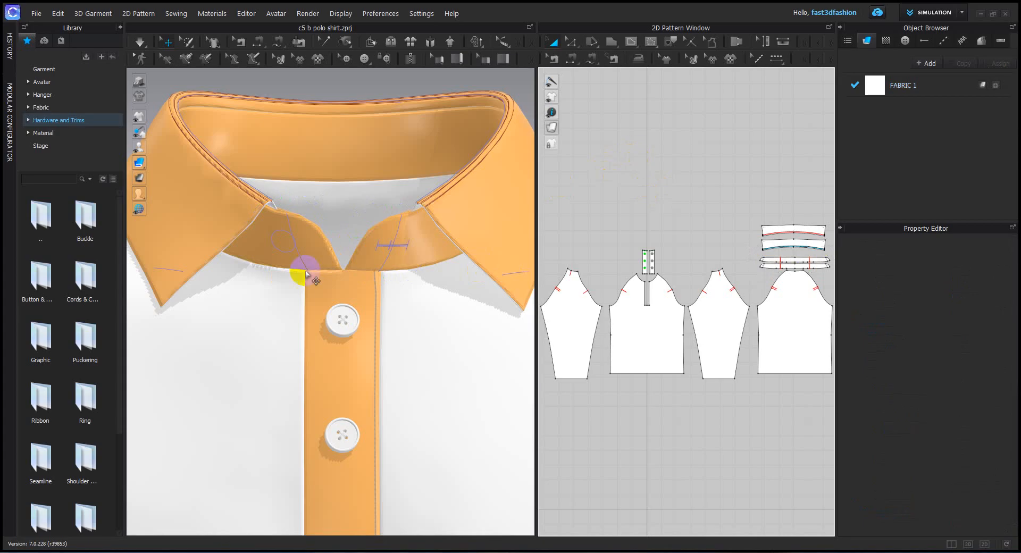
click(273, 252)
click(601, 172)
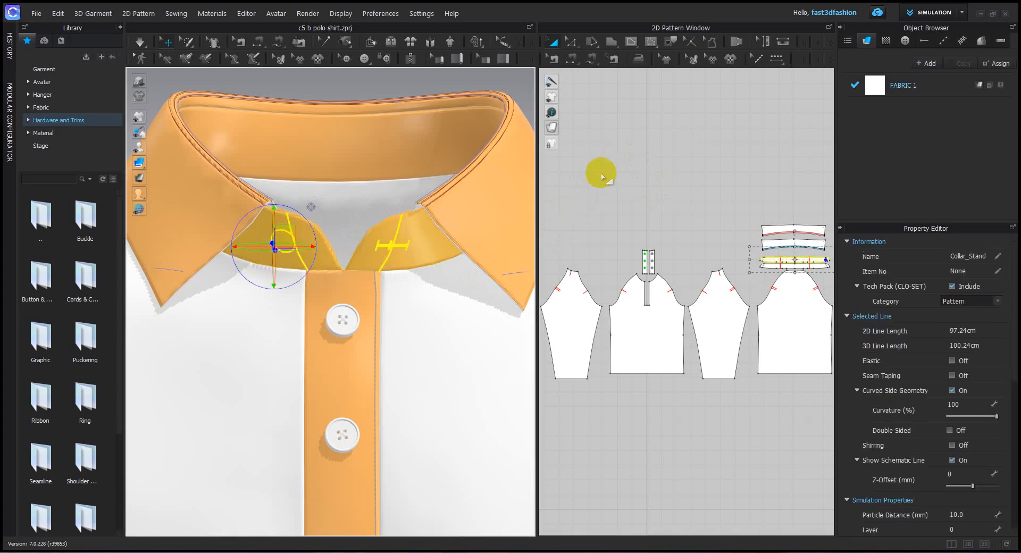
click(383, 244)
click(620, 208)
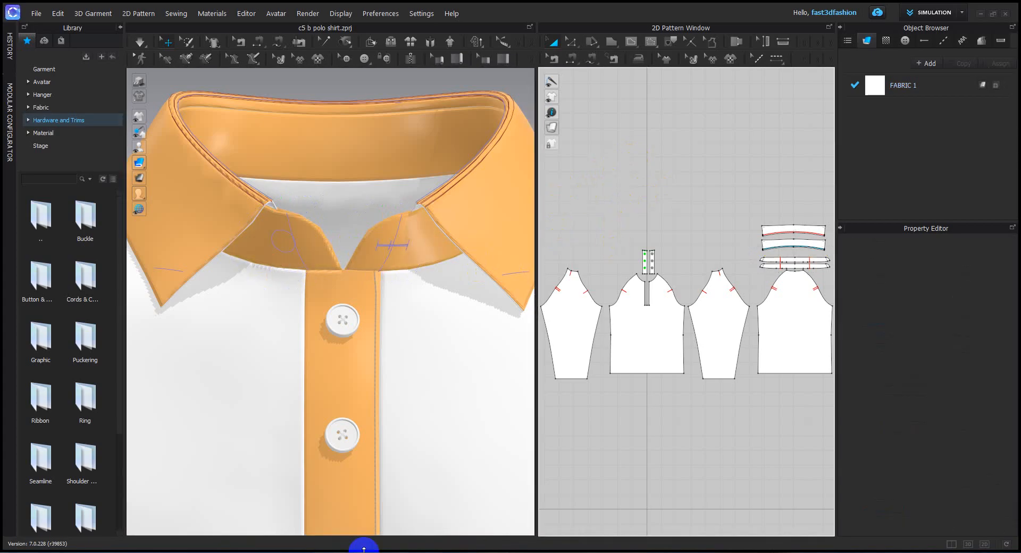
- Switch to Chrome, close the WeTransfer page and return to the polo shirt project in CLO
click(244, 523)
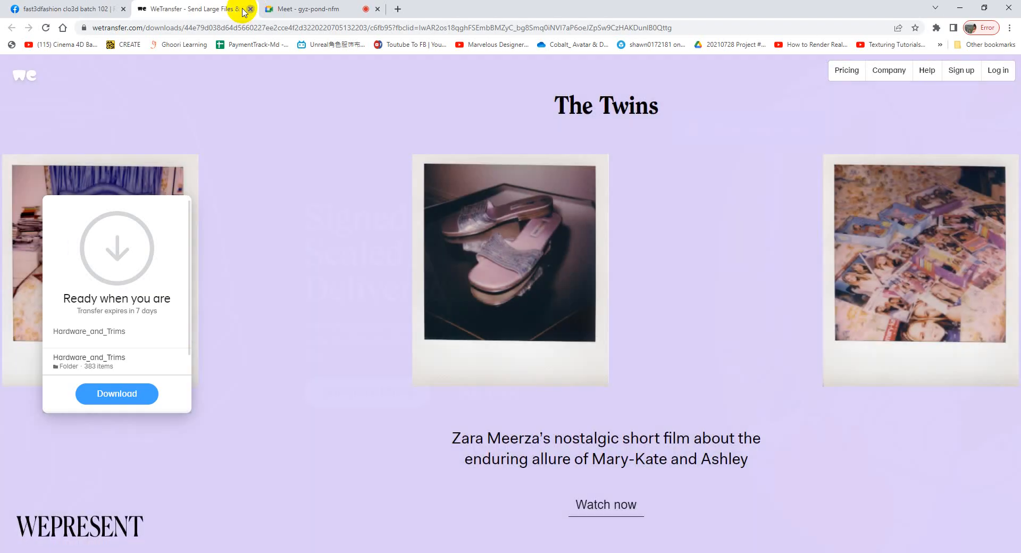
click(250, 9)
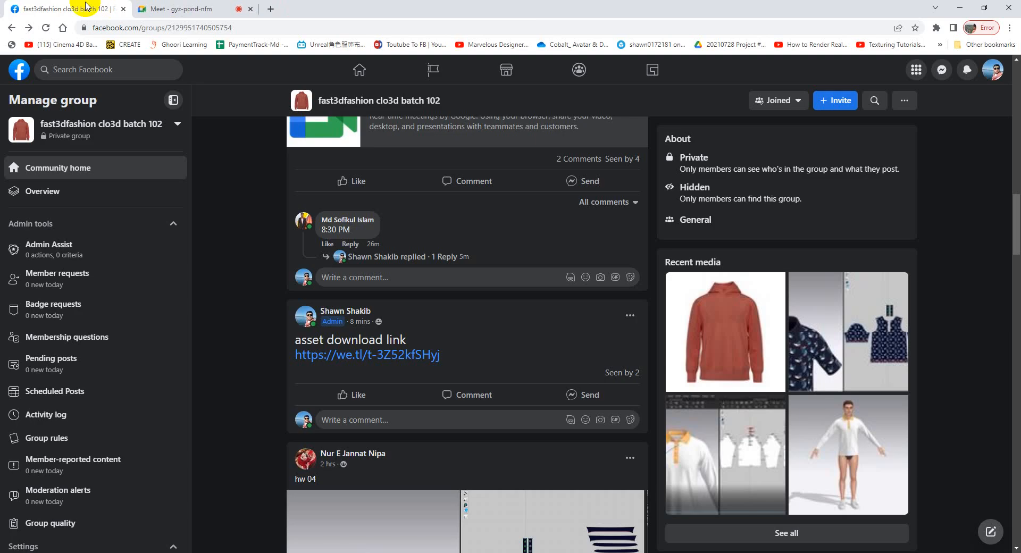
click(960, 7)
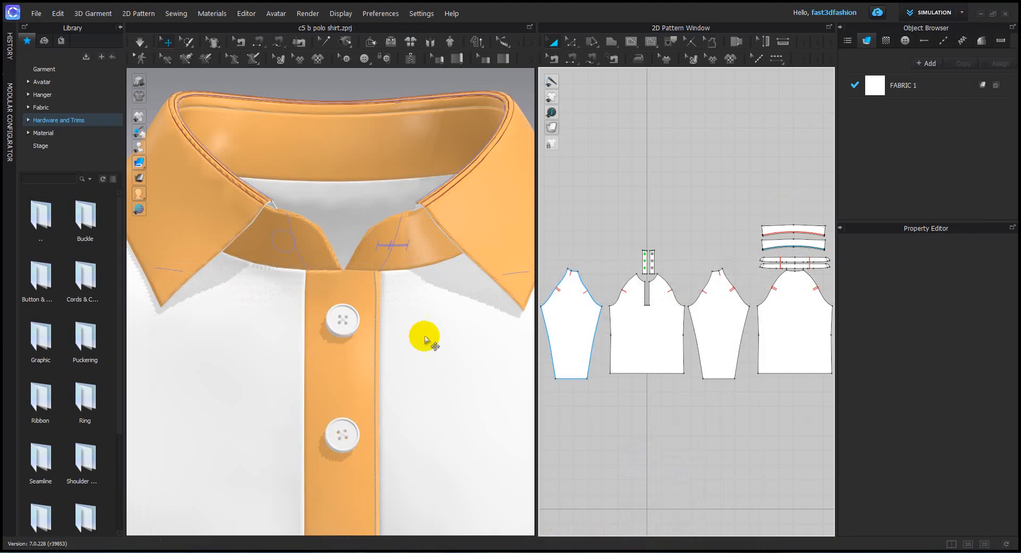
click(658, 191)
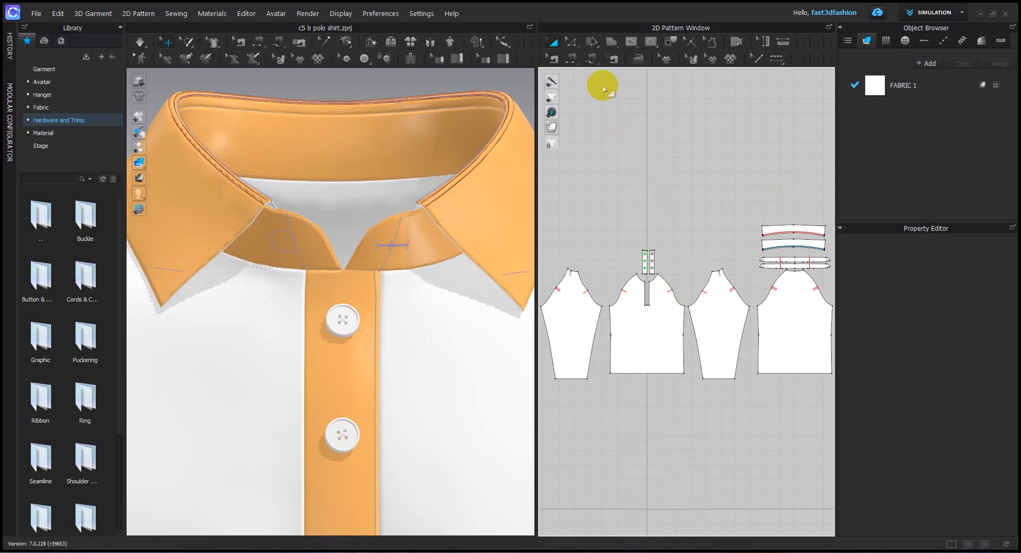
- Edit the sewing on the buttonhole placket's top edge, extending the collar stand seam from the edge's midpoint to its inner corner
click(554, 62)
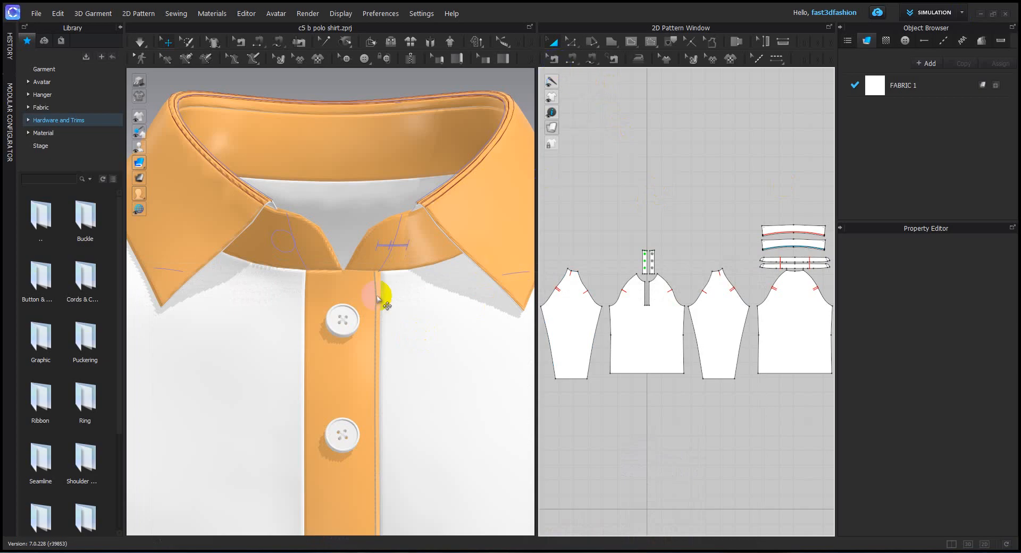
mouse_move(404, 295)
right_down()
mouse_move(400, 344)
mouse_move(394, 292)
right_up()
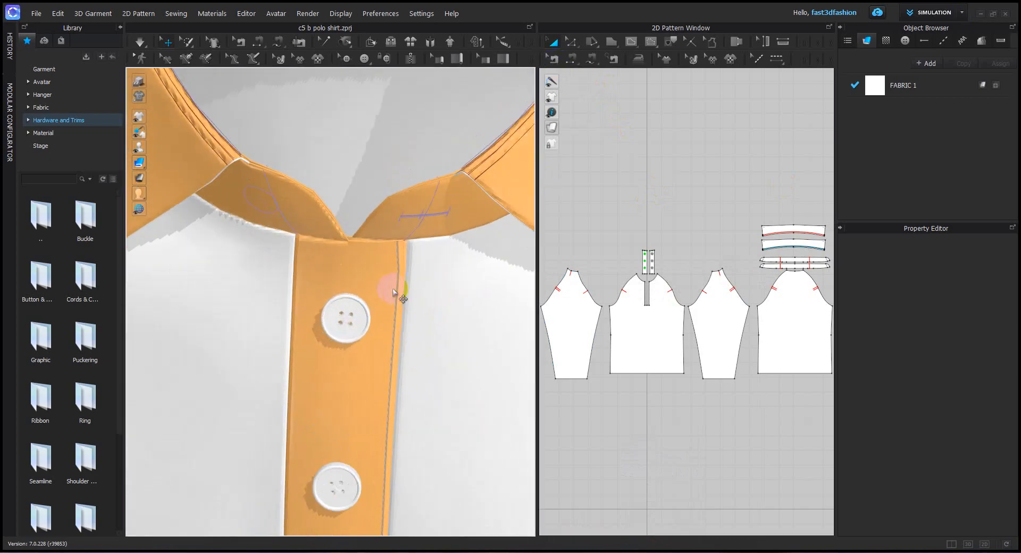
click(370, 248)
scroll(372, 234, up, 3)
scroll(636, 249, up, 3)
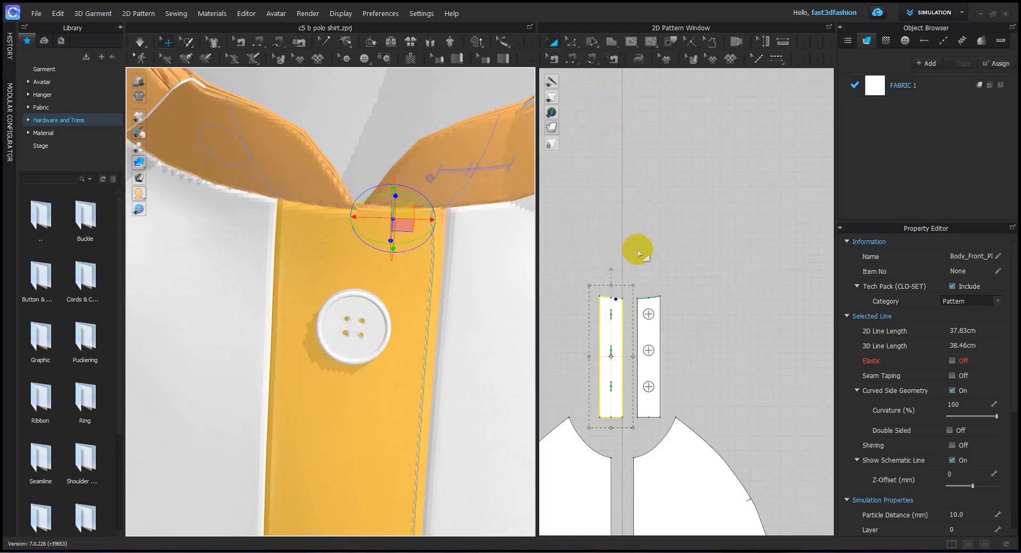
click(641, 228)
click(555, 58)
scroll(612, 304, up, 4)
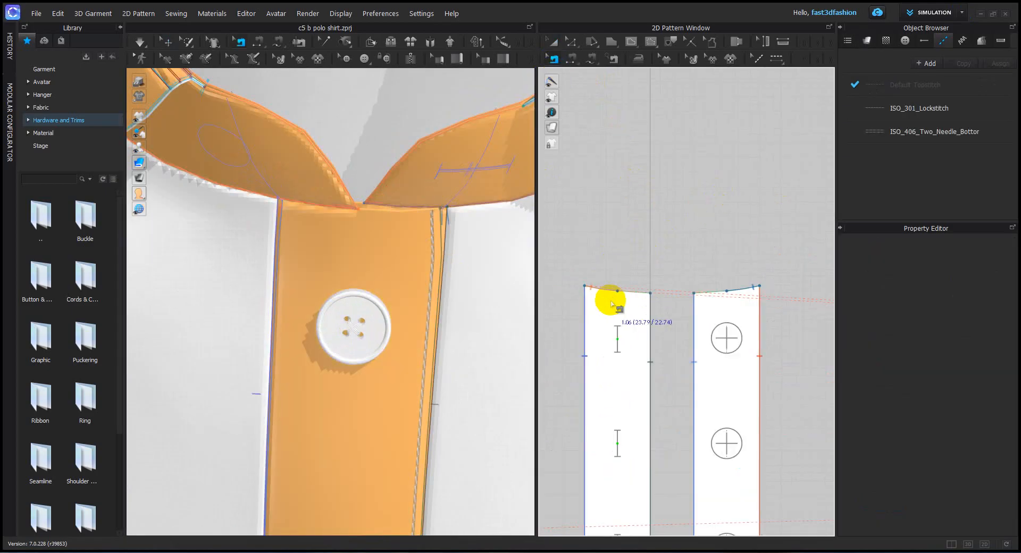
click(611, 291)
scroll(610, 290, up, 4)
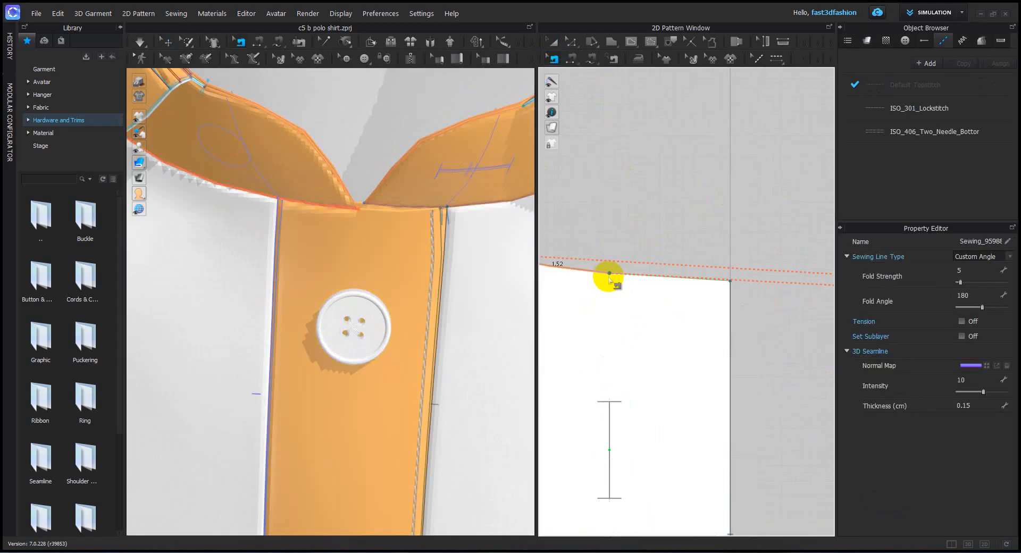
scroll(609, 277, down, 3)
click(555, 58)
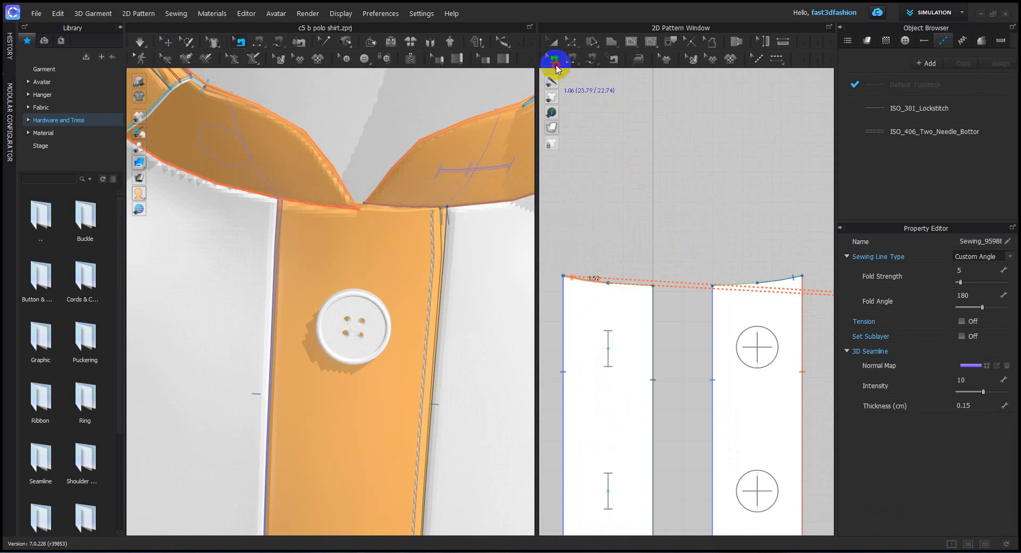
scroll(606, 281, up, 3)
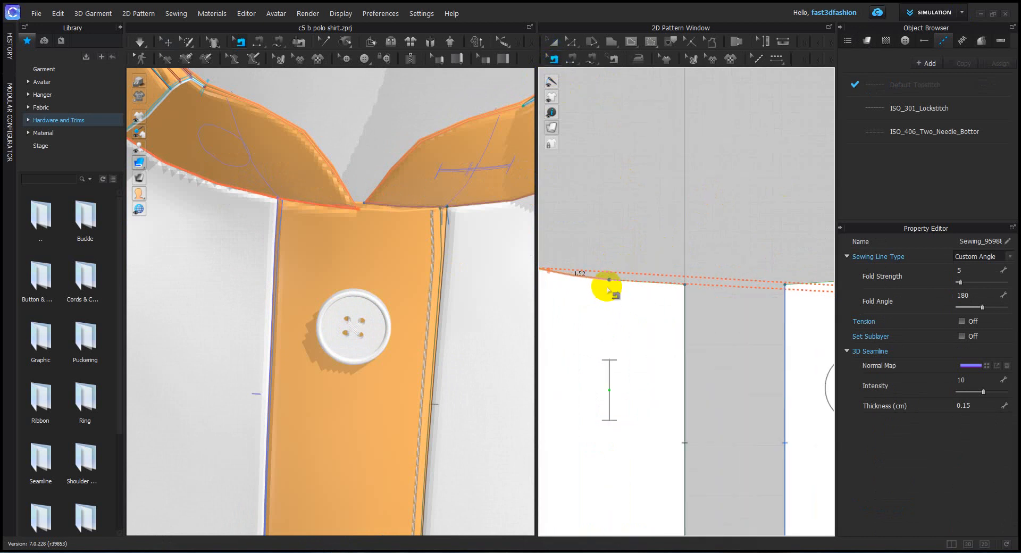
drag(608, 280, 674, 292)
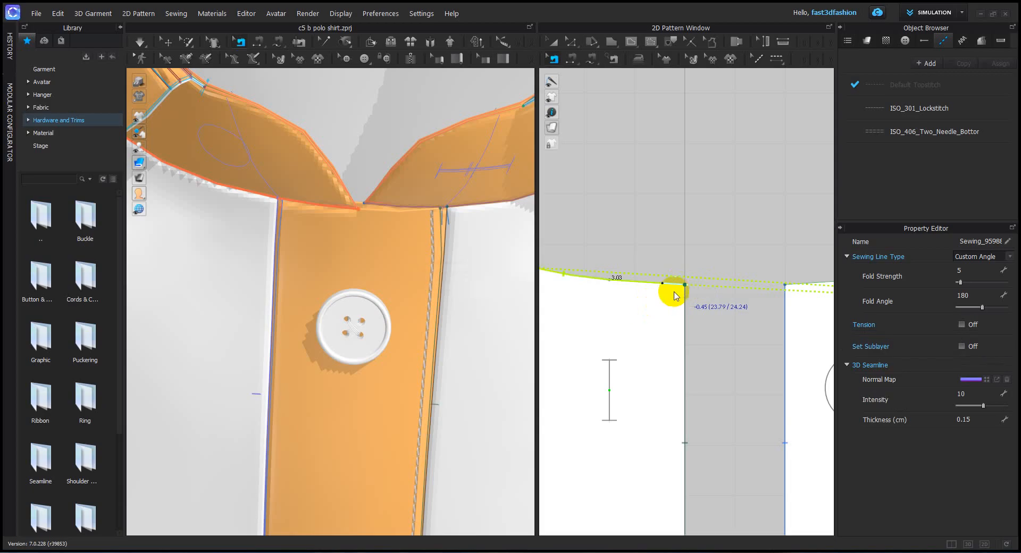
scroll(675, 296, down, 6)
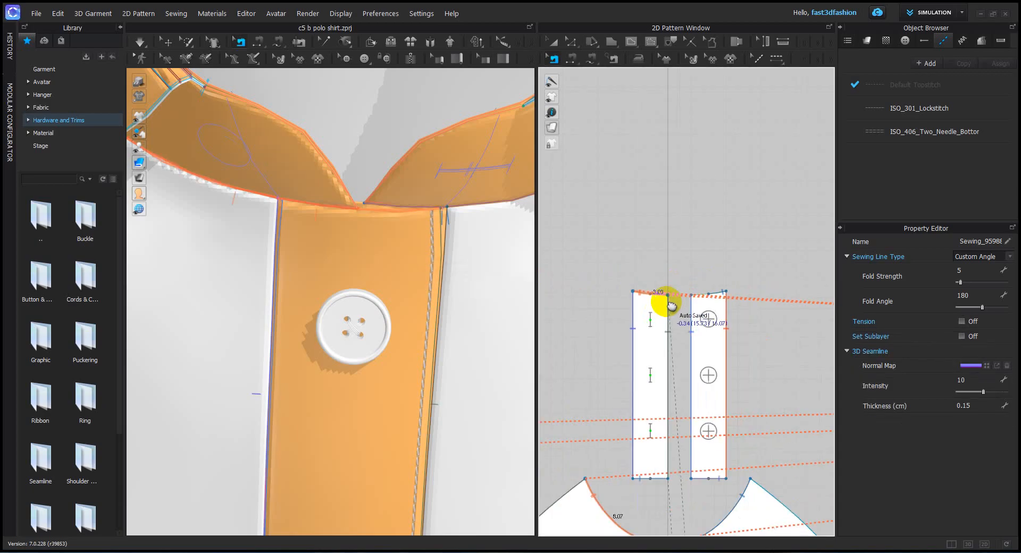
- Extend the collar stand seam on the button placket's top edge from the midpoint to the inner corner
middle_drag(670, 303, 601, 321)
scroll(643, 313, up, 7)
drag(646, 314, 561, 319)
scroll(604, 286, down, 5)
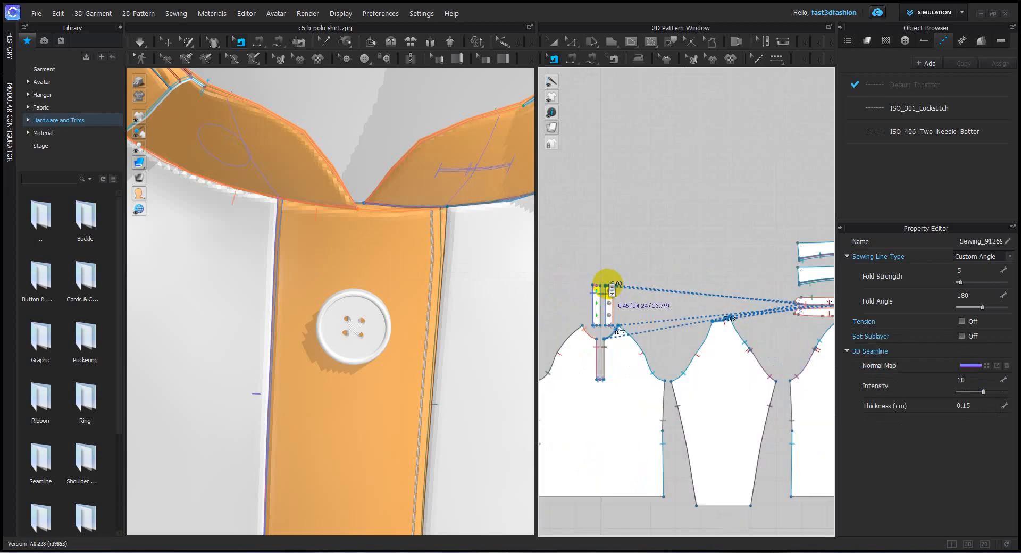
- Leave sewing editing, simulate the garment with the extended seams and check the collar stand's front overlap
key(a)
click(621, 162)
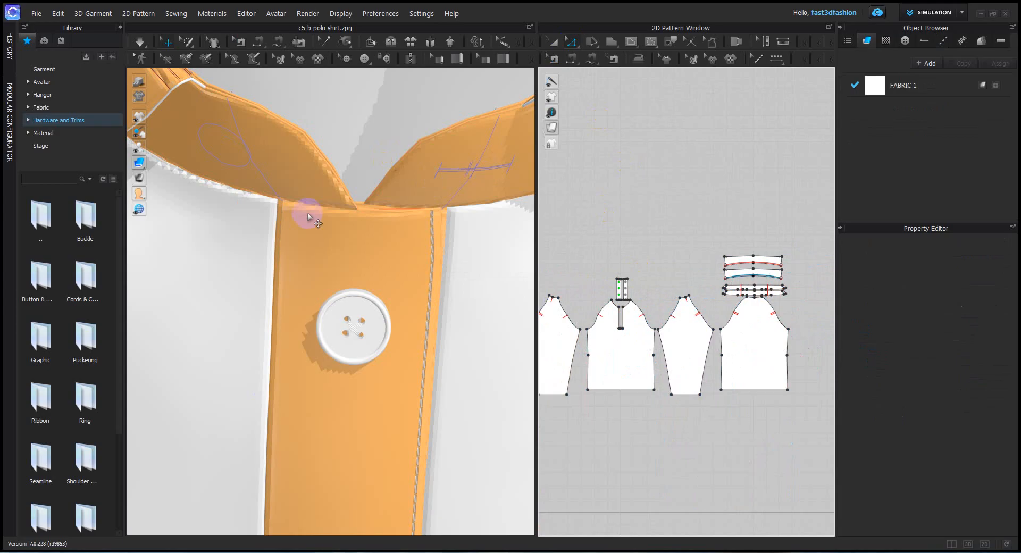
click(138, 41)
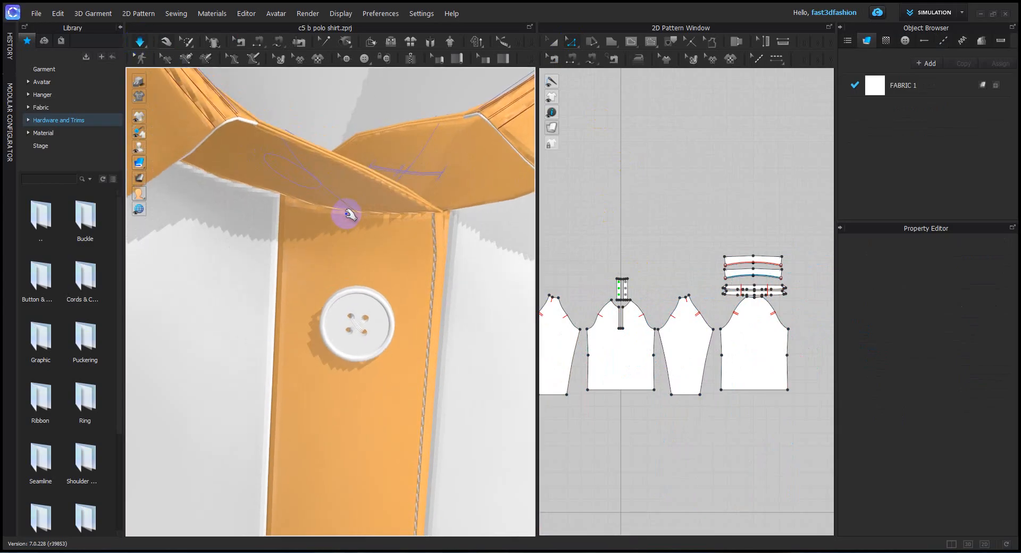
scroll(352, 217, down, 3)
scroll(389, 224, down, 3)
right_drag(424, 279, 421, 235)
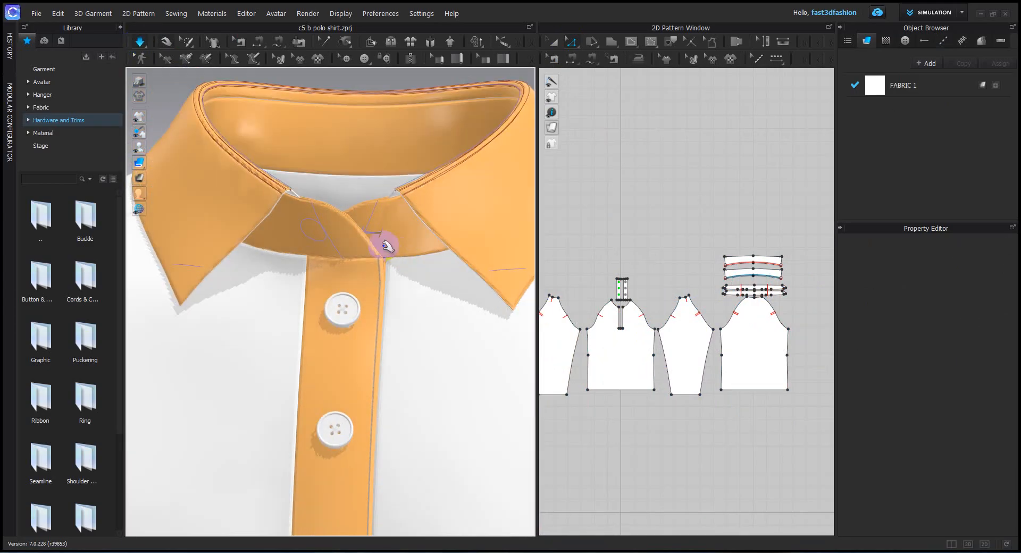
- Adjust the collar stand's front overlap during simulation, stop the simulation and clear the selection
drag(324, 221, 371, 224)
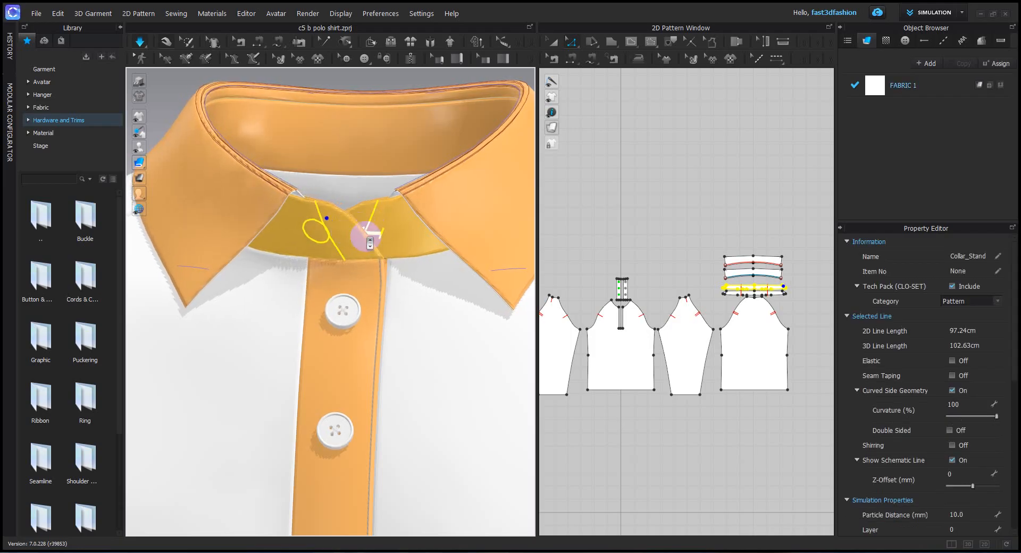
scroll(378, 251, down, 3)
scroll(382, 258, down, 3)
click(139, 41)
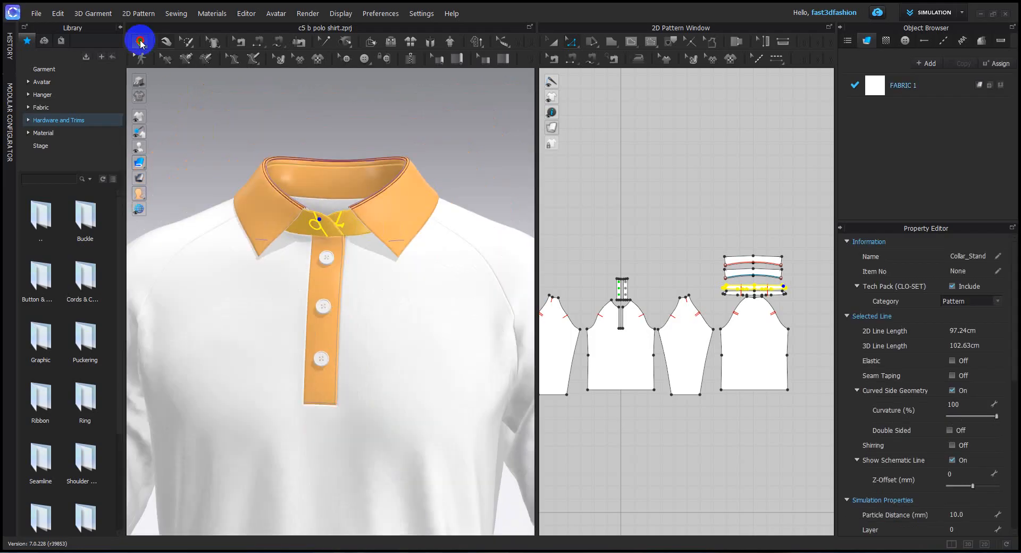
click(421, 128)
click(463, 497)
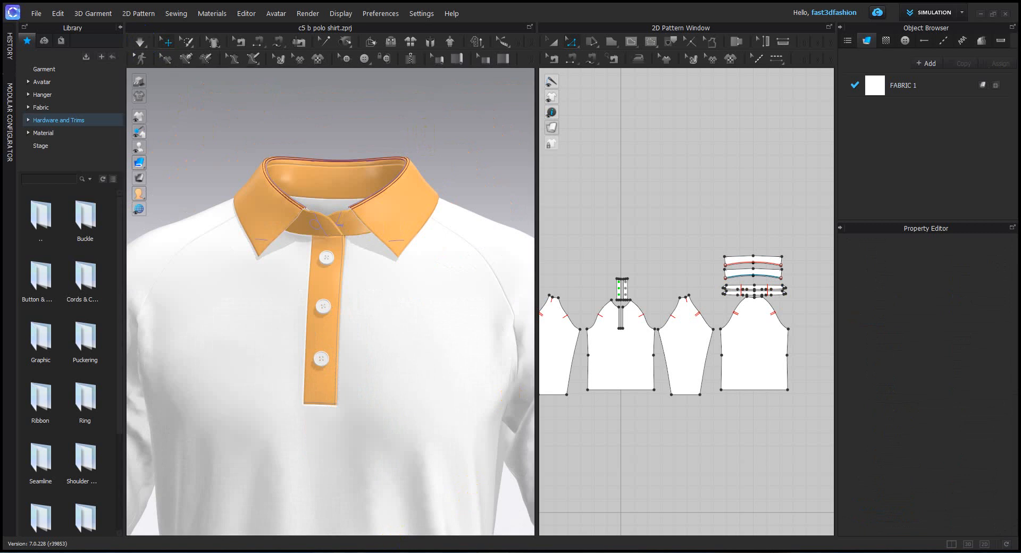
- Switch to Chrome, find the "How to fix" collar post in the Facebook group and examine its enlarged image of the inner collar
mouse_move(244, 548)
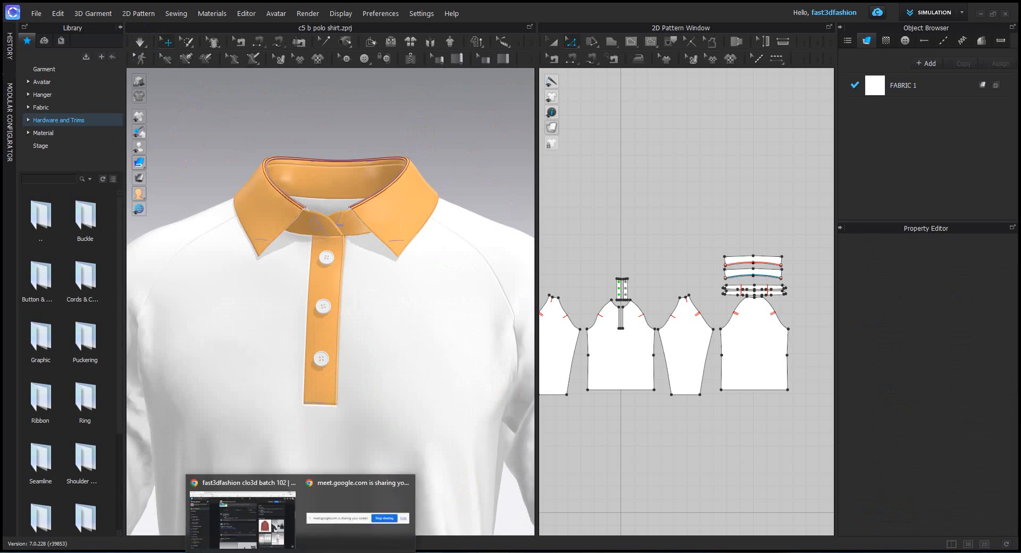
click(249, 505)
scroll(449, 352, down, 4)
scroll(427, 377, down, 10)
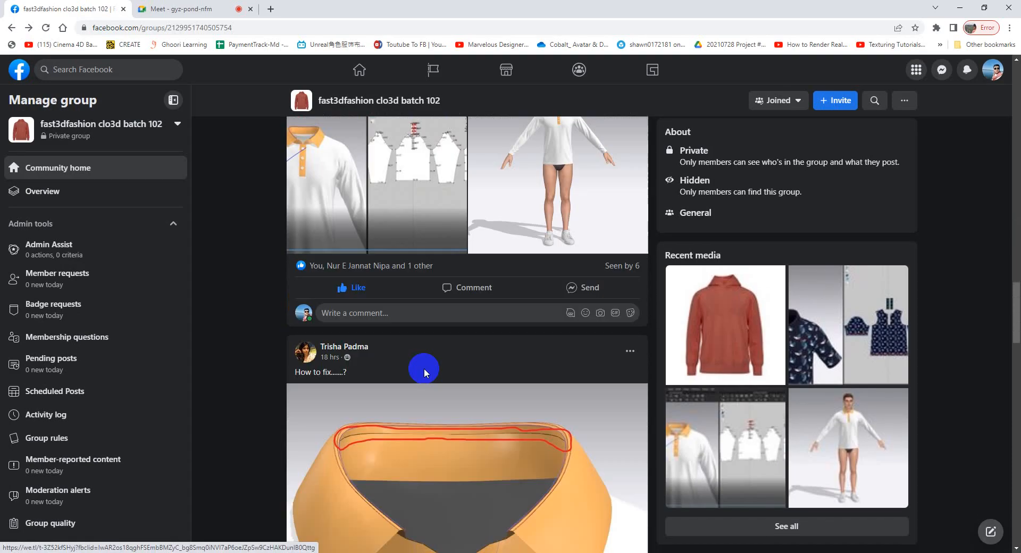
scroll(422, 370, down, 1)
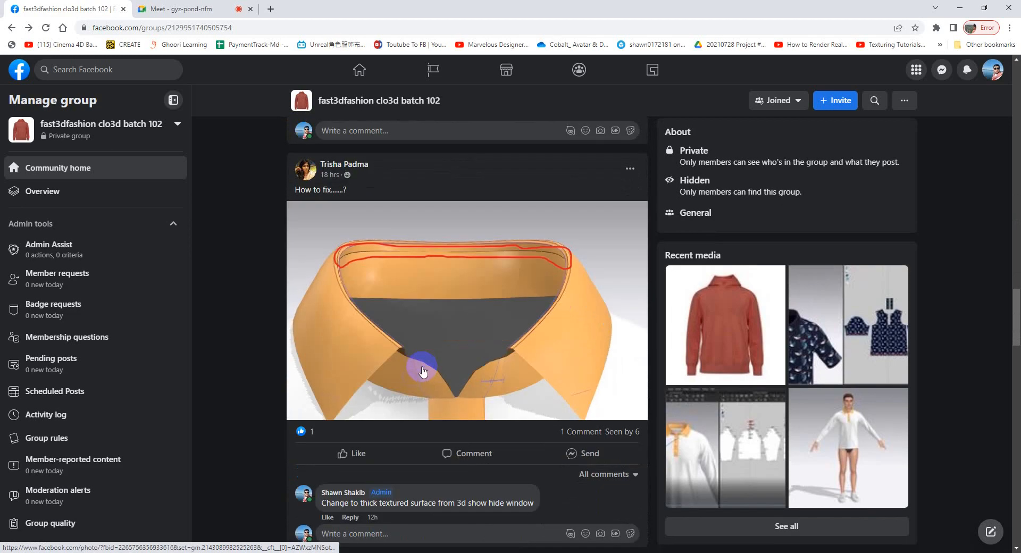
click(392, 258)
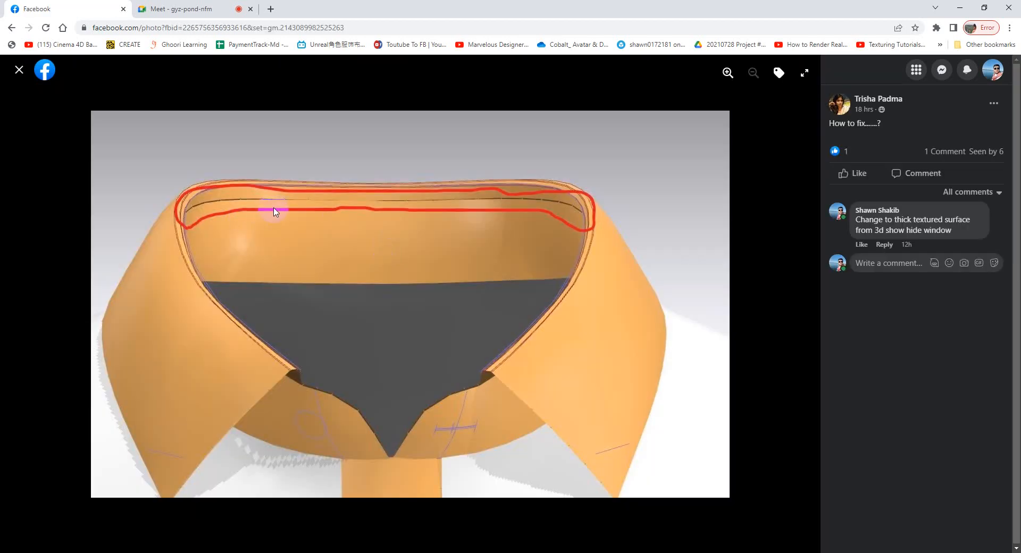
click(19, 70)
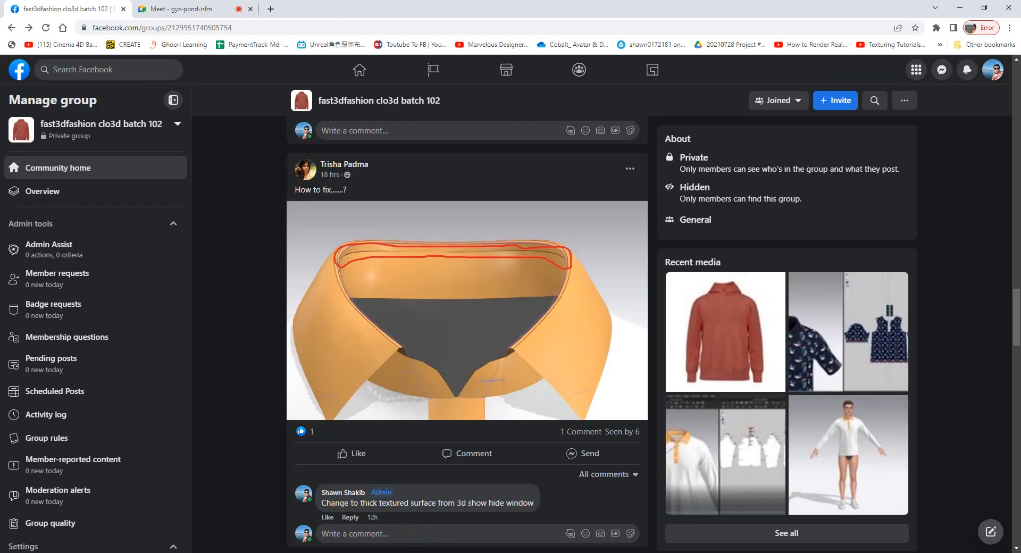
- Return to CLO and compare the inner collar edge in Textured Surface display, restoring Thick Textured Surface at the end
key(alt+Tab)
scroll(229, 200, up, 5)
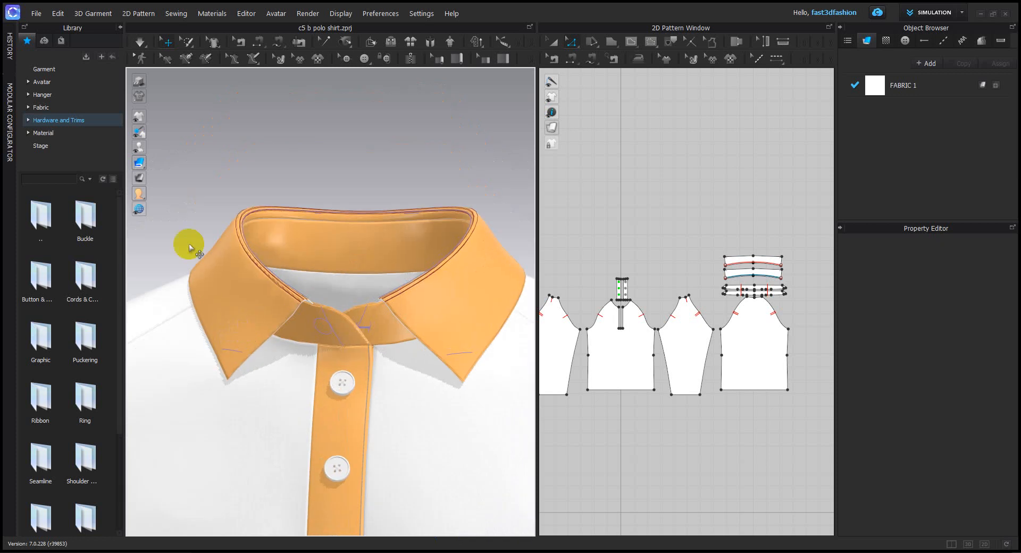
click(155, 163)
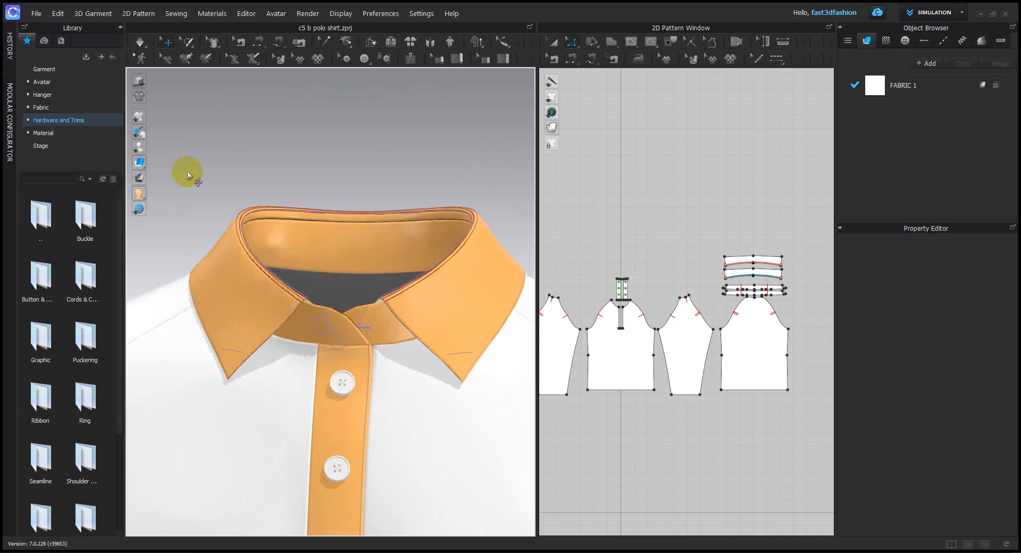
scroll(319, 209, up, 6)
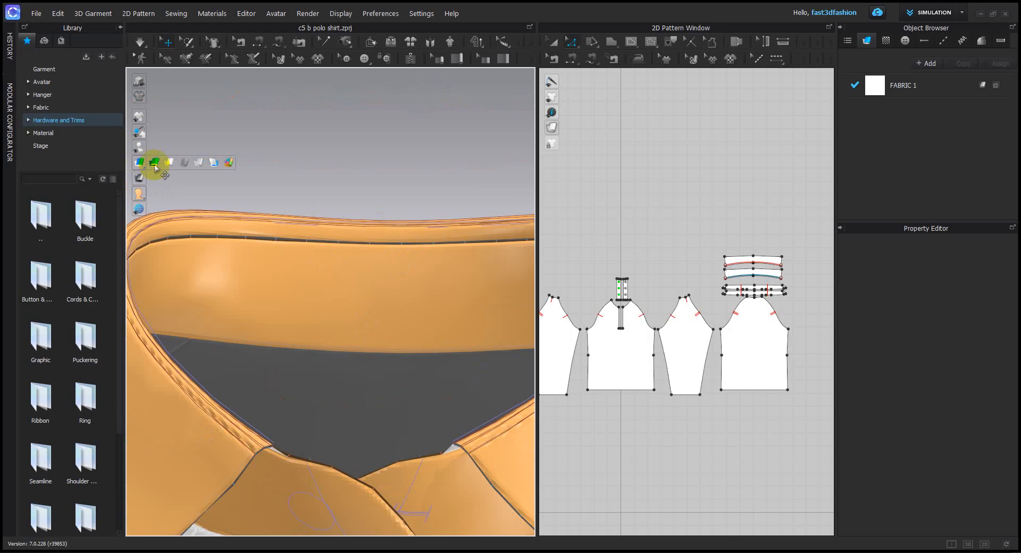
click(155, 163)
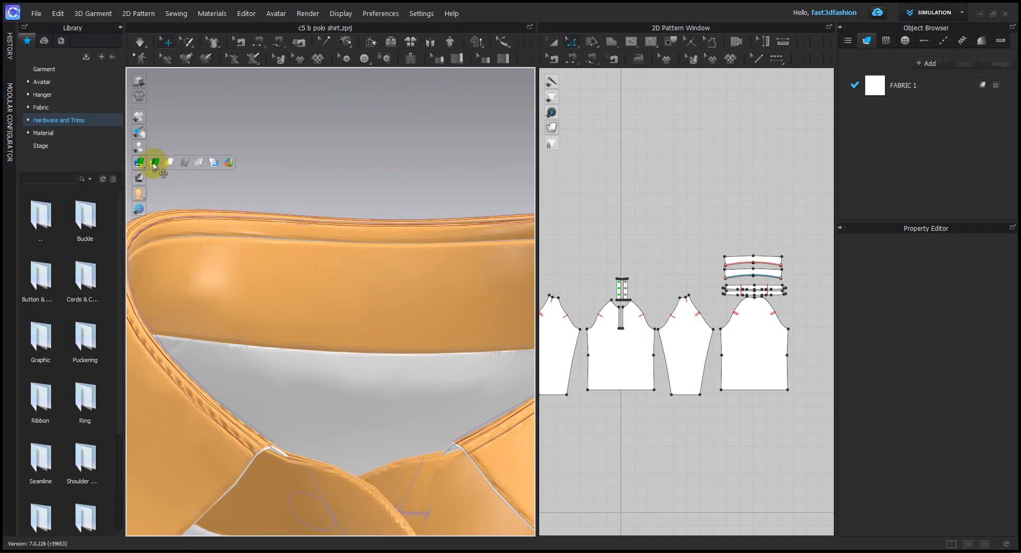
scroll(330, 246, down, 8)
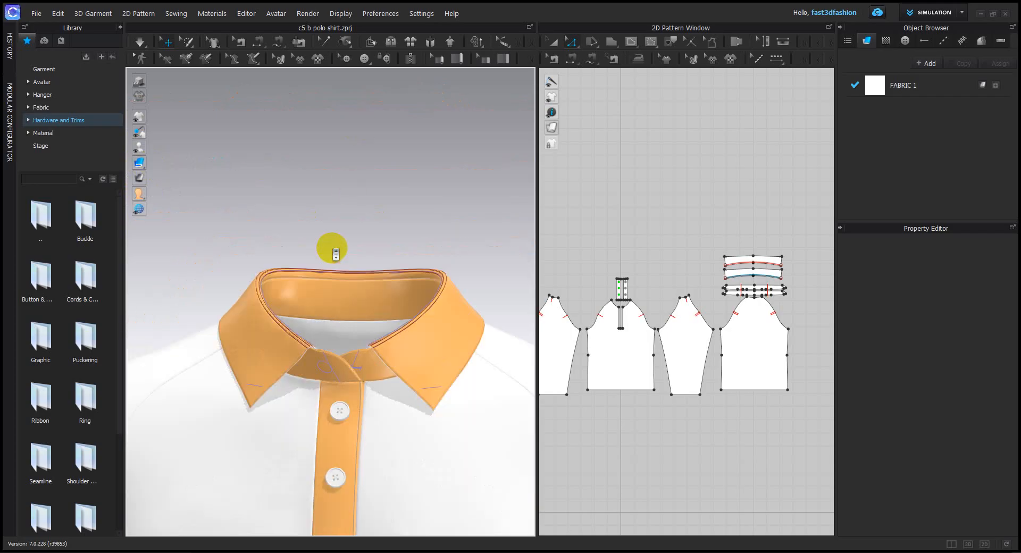
middle_drag(410, 275, 394, 165)
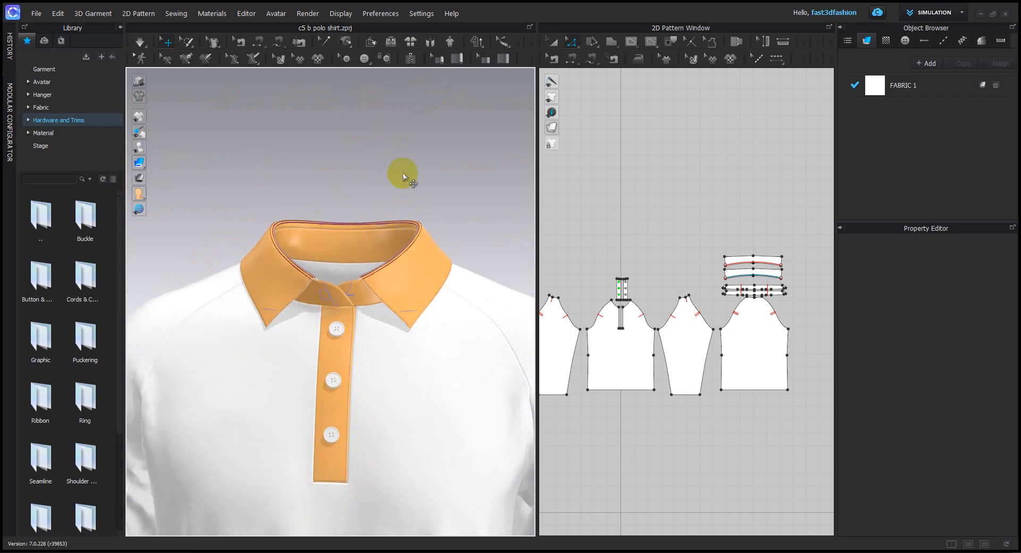
click(553, 59)
click(571, 41)
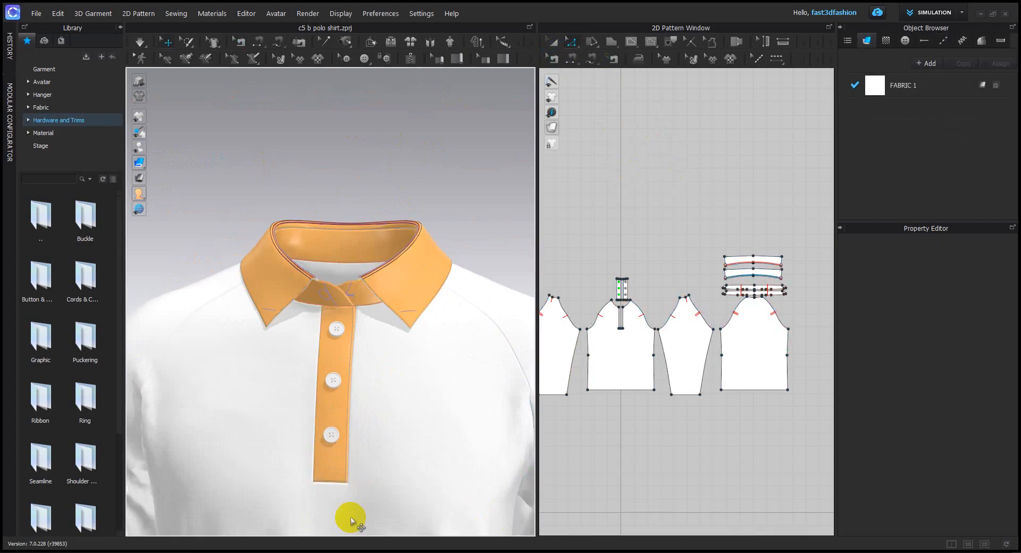
- Switch to Chrome and review the group's polo shirt homework posts, enlarging the com-3 image and reading on to the homework dxf task
mouse_move(315, 546)
click(255, 502)
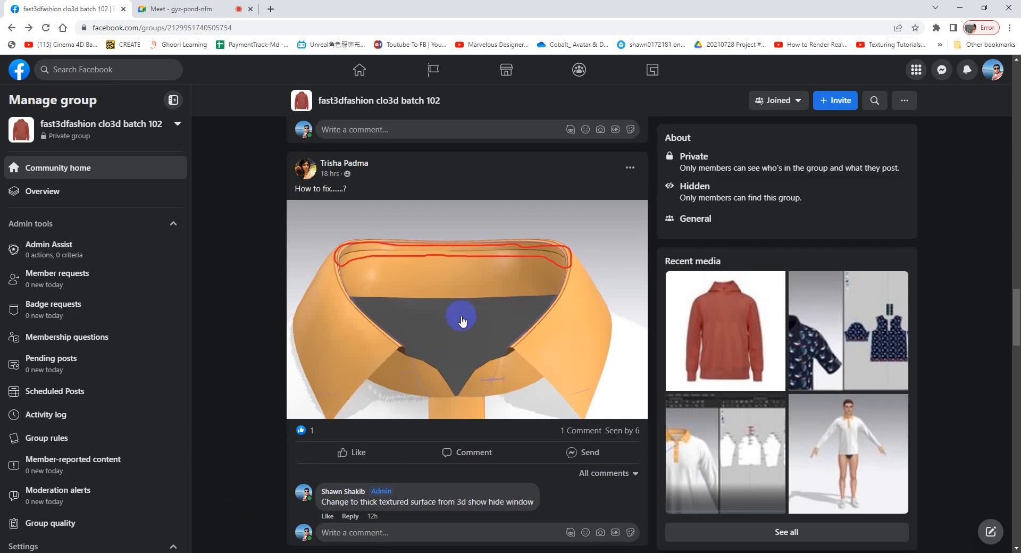
scroll(457, 319, down, 6)
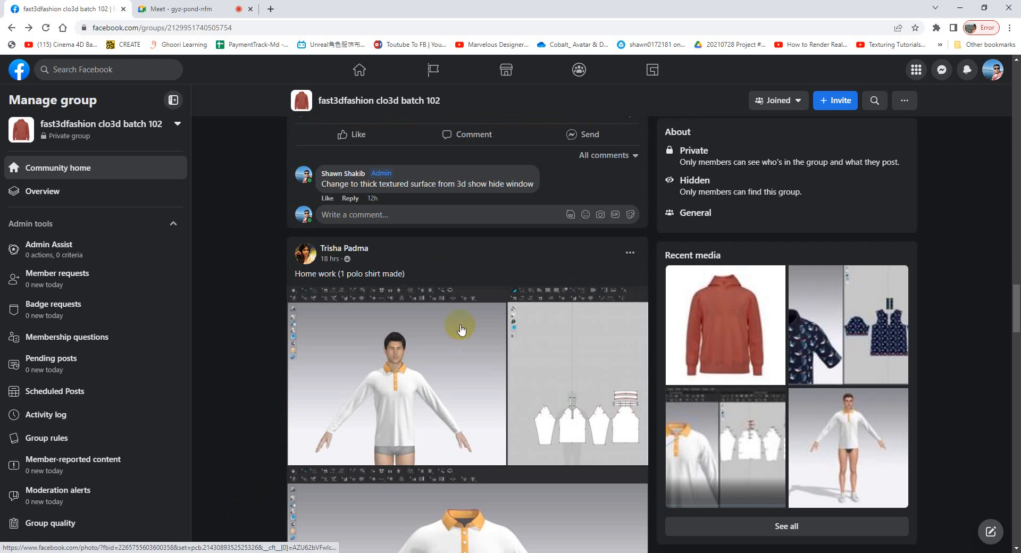
scroll(461, 330, down, 2)
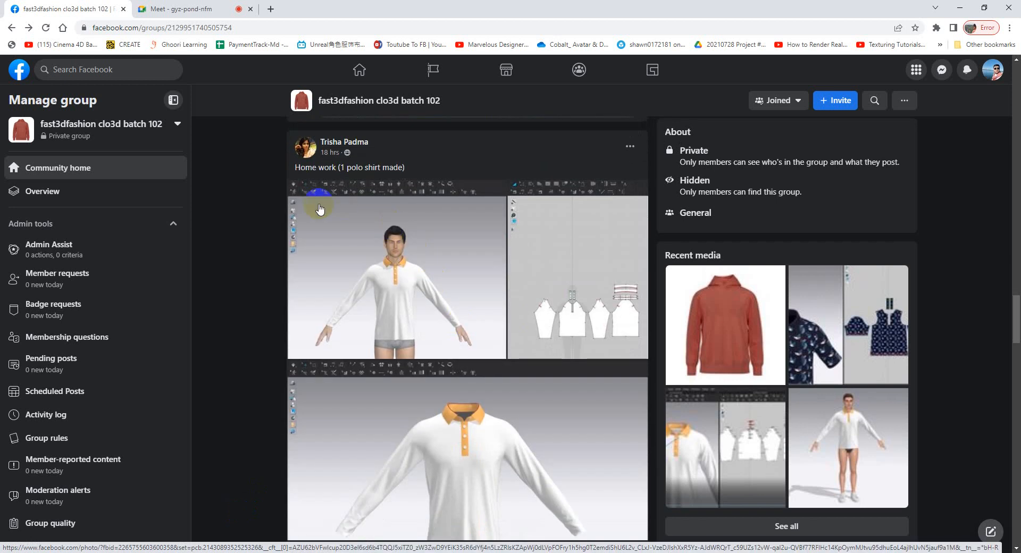
scroll(438, 421, down, 6)
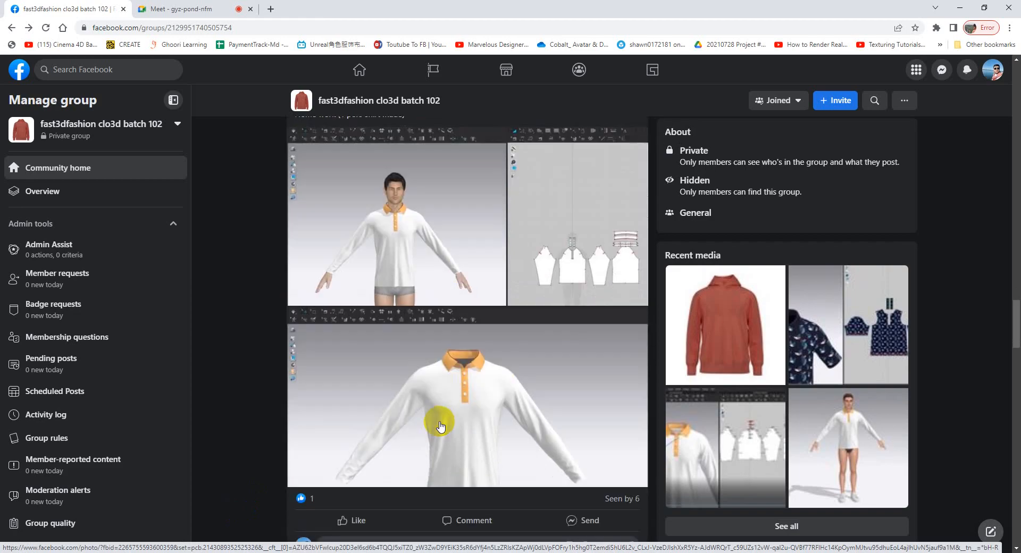
scroll(441, 293, down, 3)
click(453, 335)
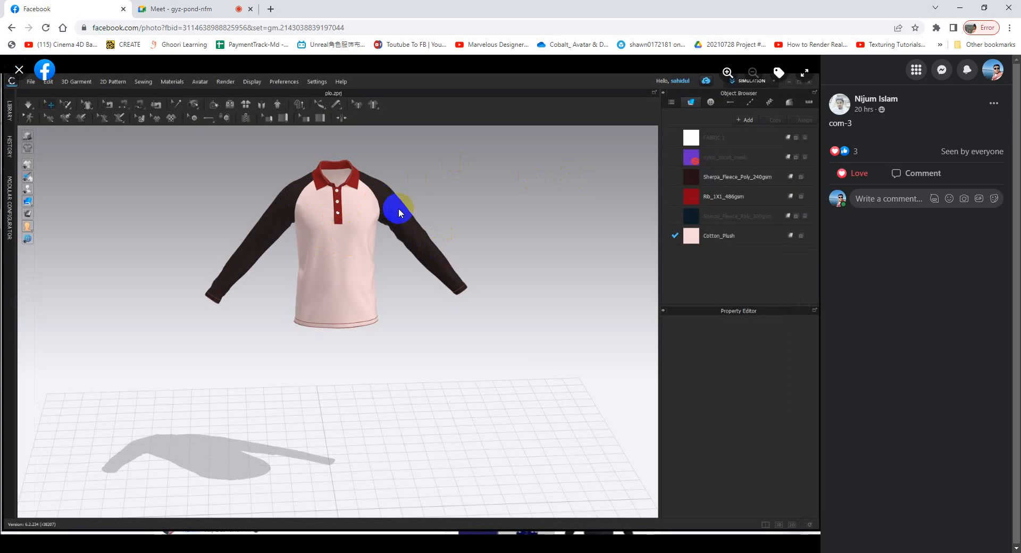
click(19, 69)
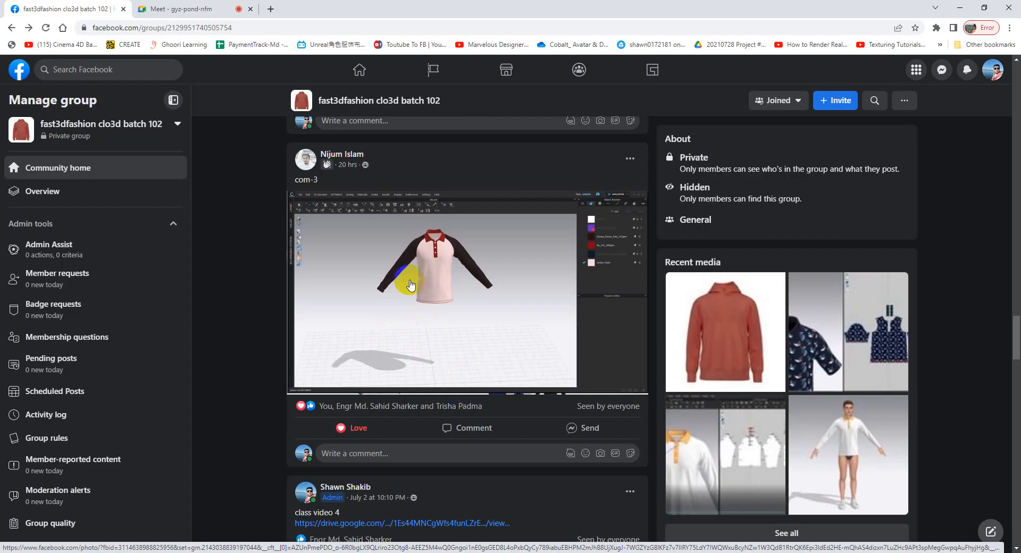
scroll(414, 303, down, 5)
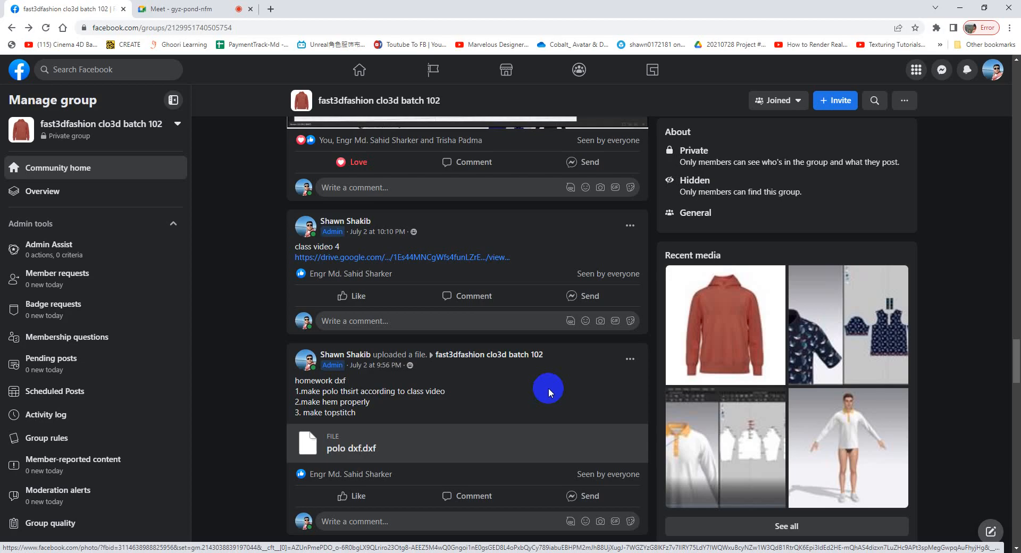
- Minimise Chrome and CLO, open the desktop folder fast3dfashion b 102 in a maximised window and look through its files
click(959, 8)
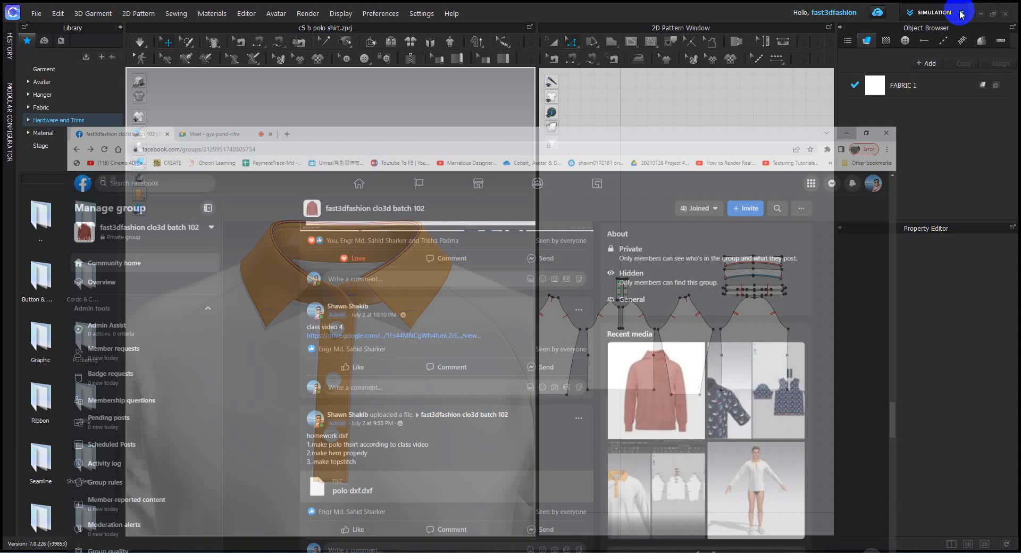
click(980, 13)
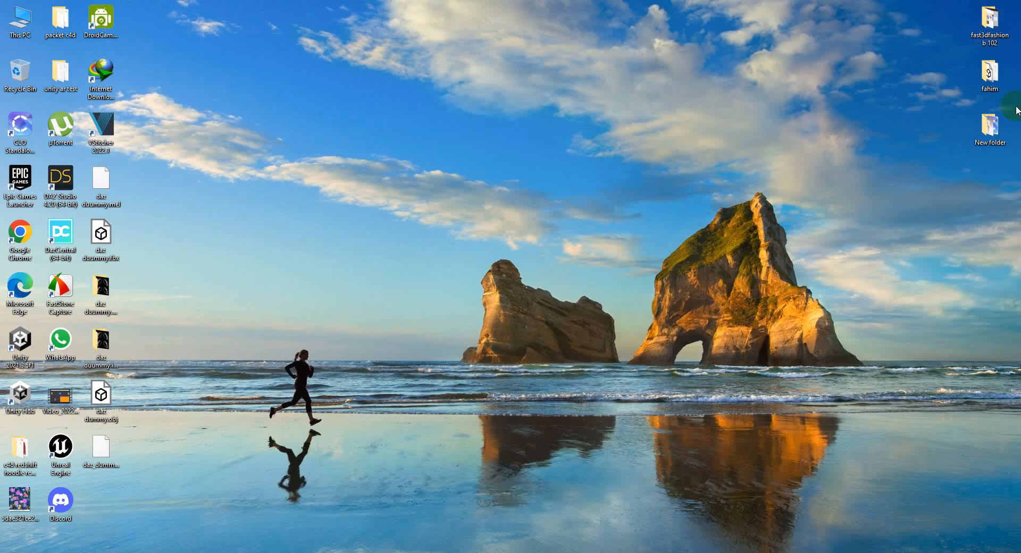
double_click(990, 24)
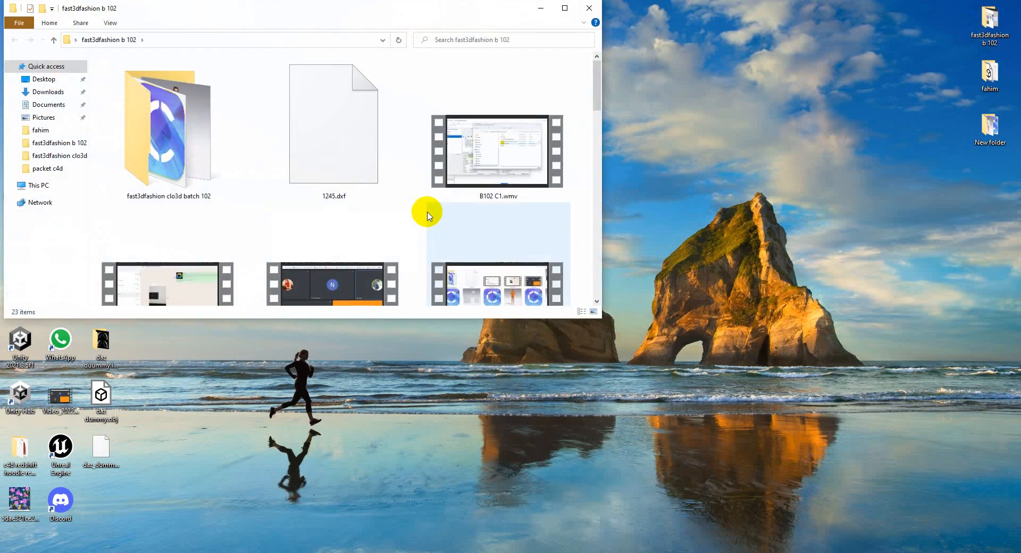
double_click(566, 11)
scroll(589, 284, down, 2)
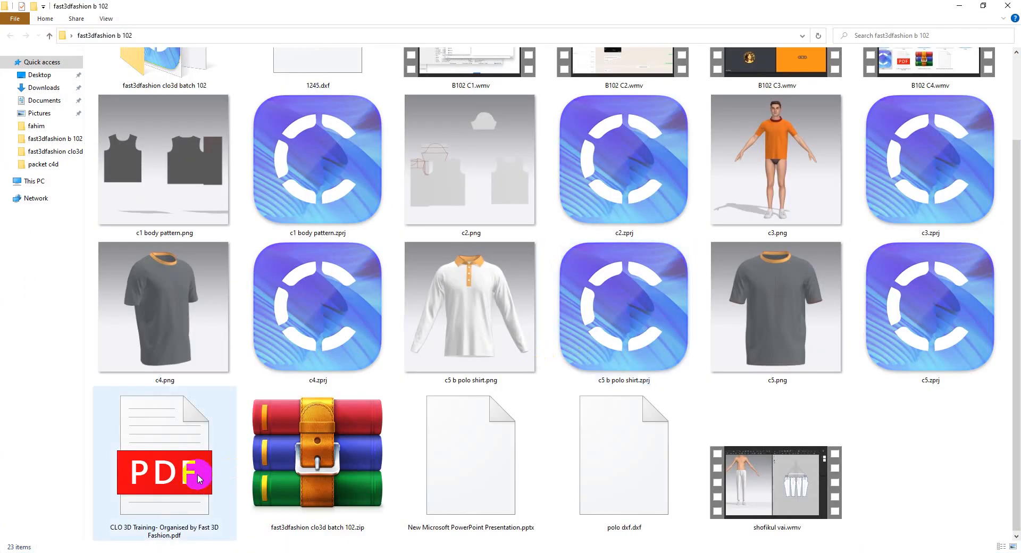
- Open the file CLO 3D Training- Organised by Fast 3D Fashion.pdf full-screen in Edge, dismissing the page restore offer, and review the course outline
double_click(170, 432)
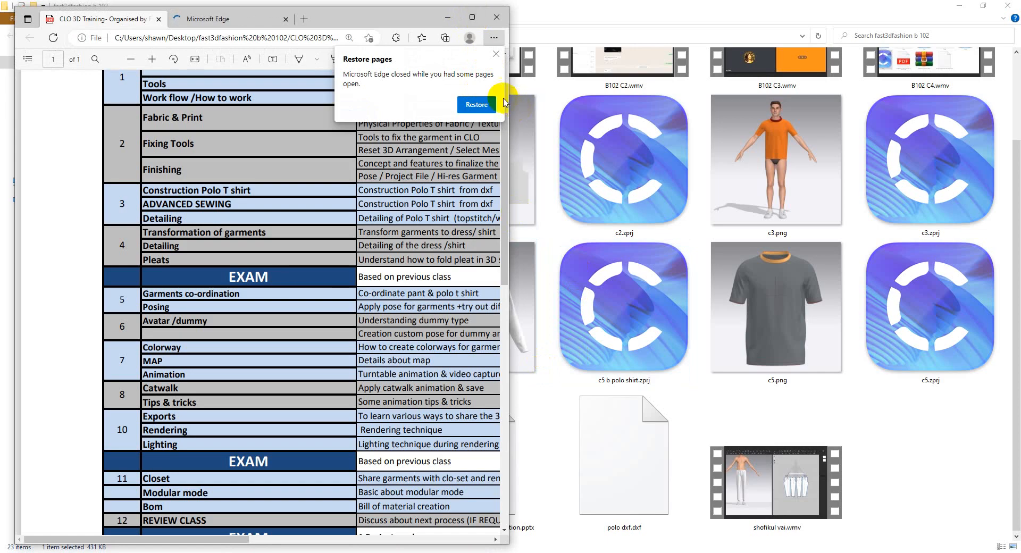
click(496, 54)
click(464, 19)
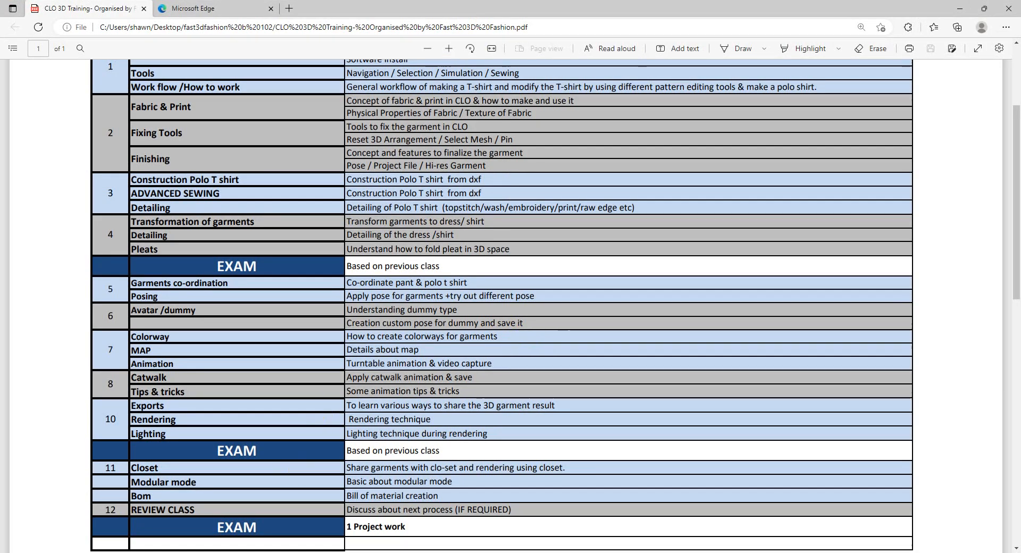
- Switch to Chrome and search Google for dust effect png in a new tab
click(243, 512)
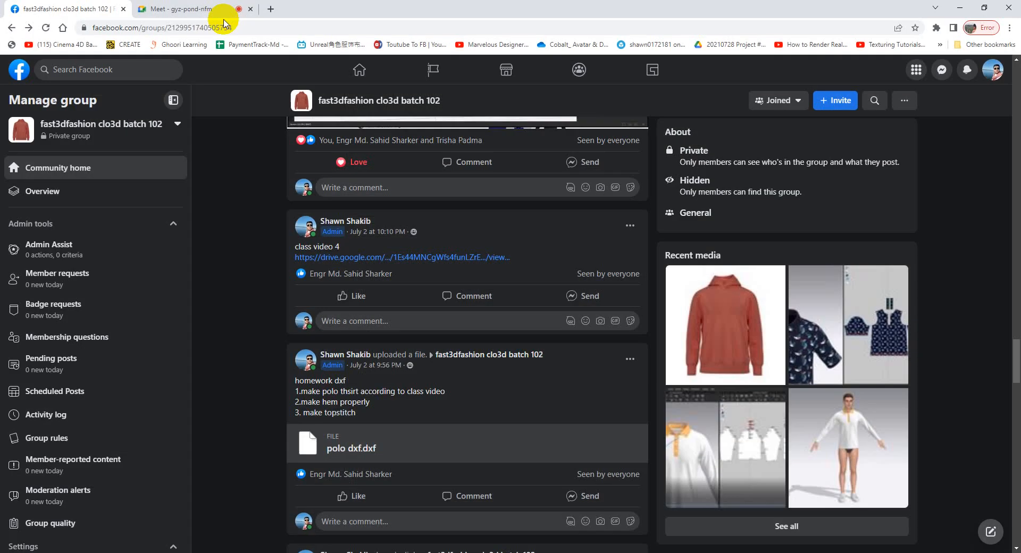
click(271, 9)
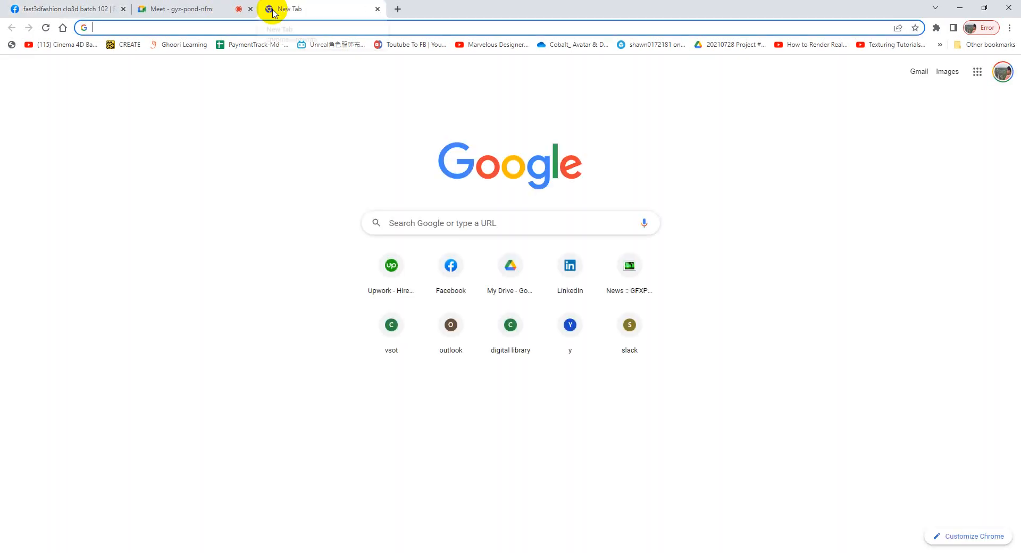
text(dust)
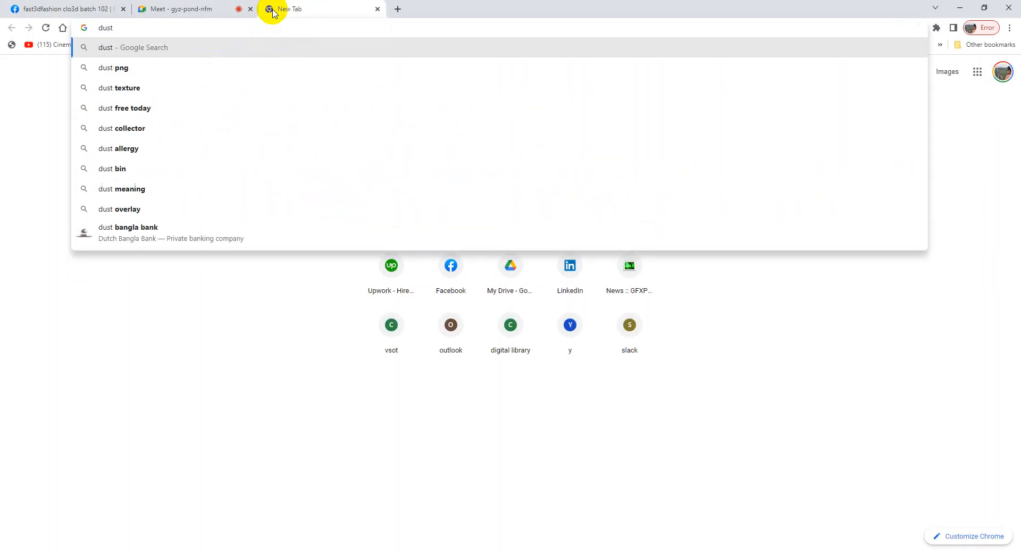
text( effect)
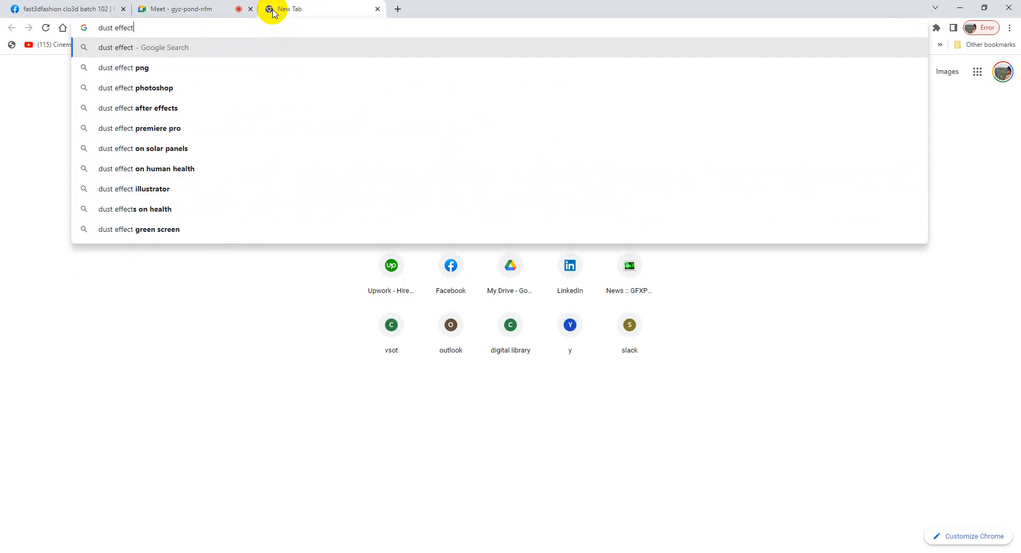
key(Down)
key(Return)
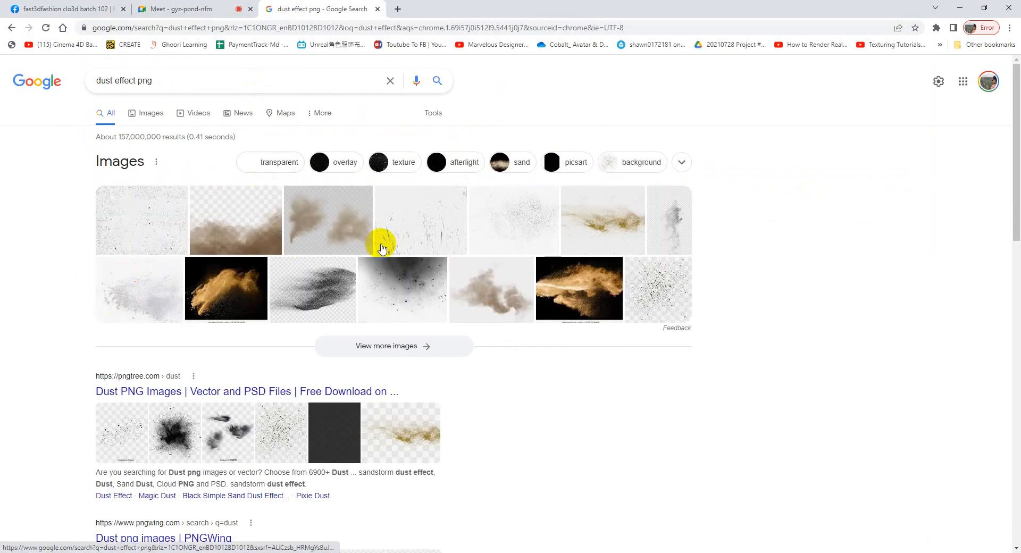
- Open Pngtree's Dust results from the search page and view the detail page of the black-speckled 1200*1200 dust image
click(328, 291)
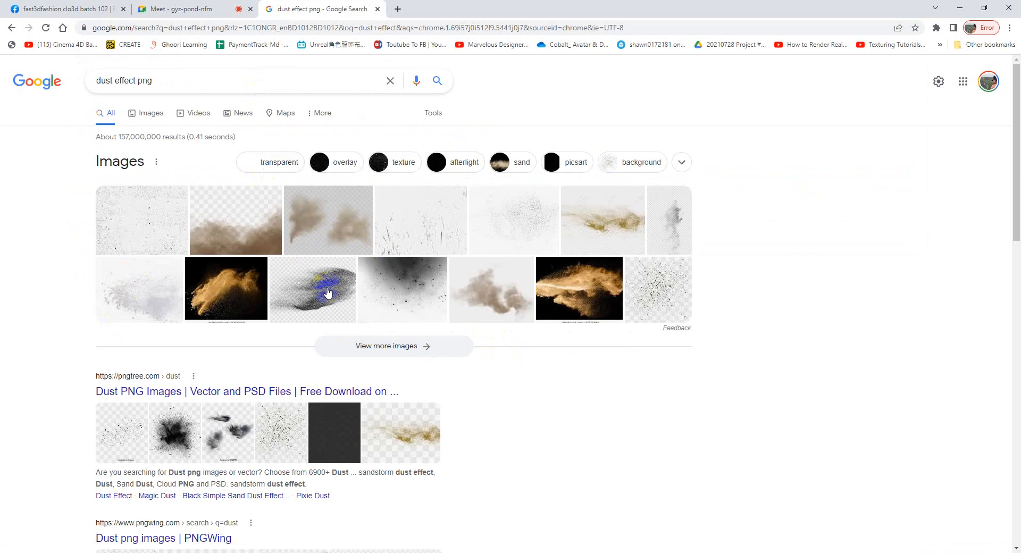
scroll(297, 456, down, 1)
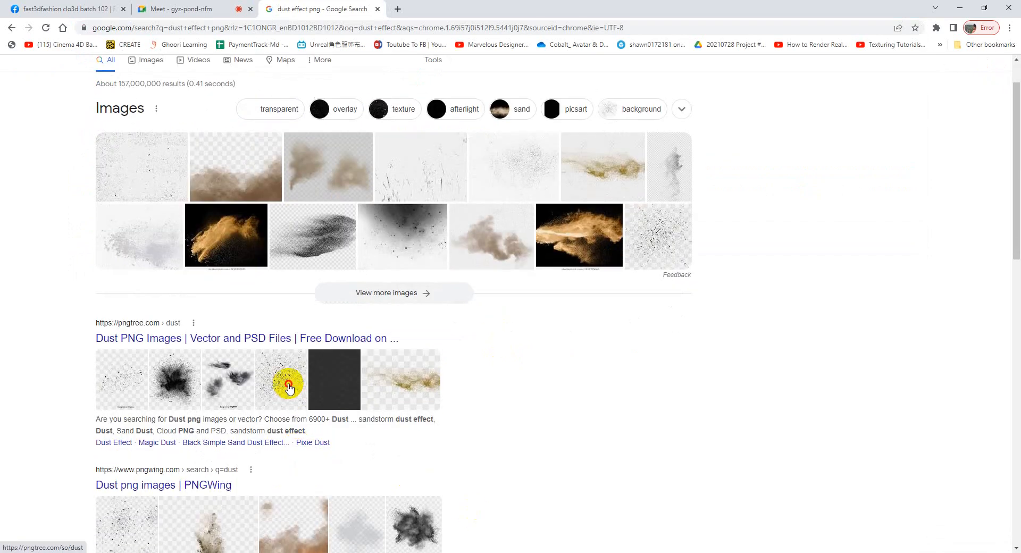
click(288, 387)
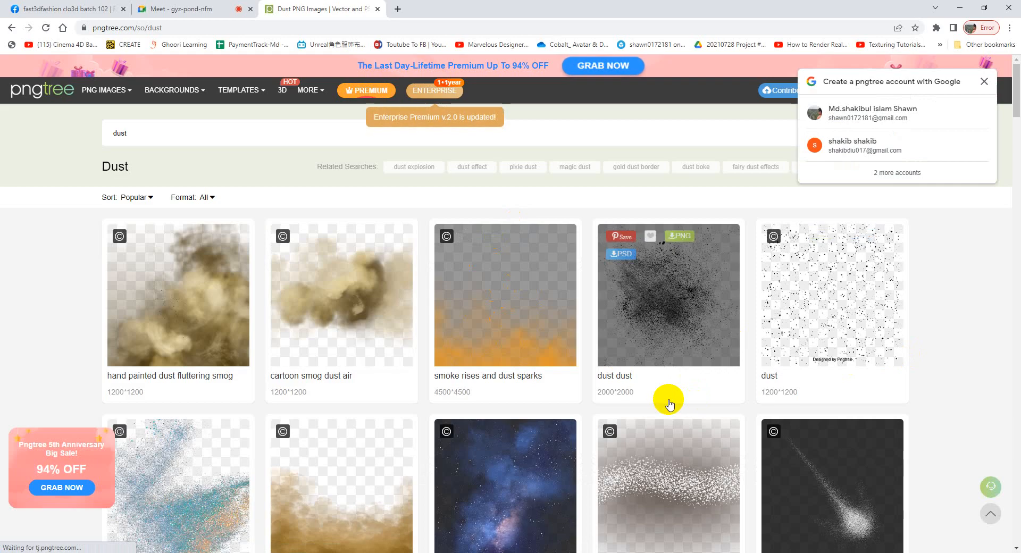
click(825, 291)
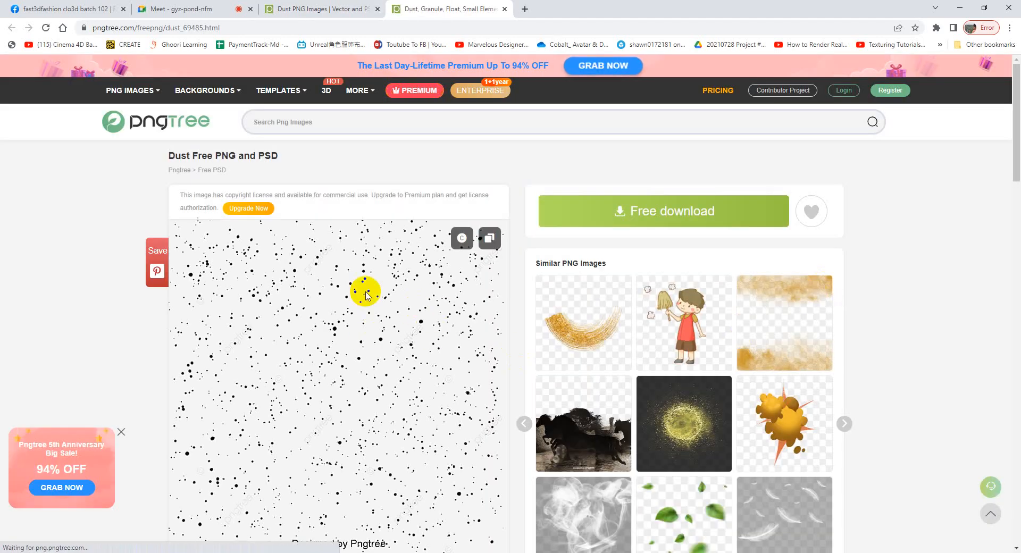
scroll(358, 319, down, 2)
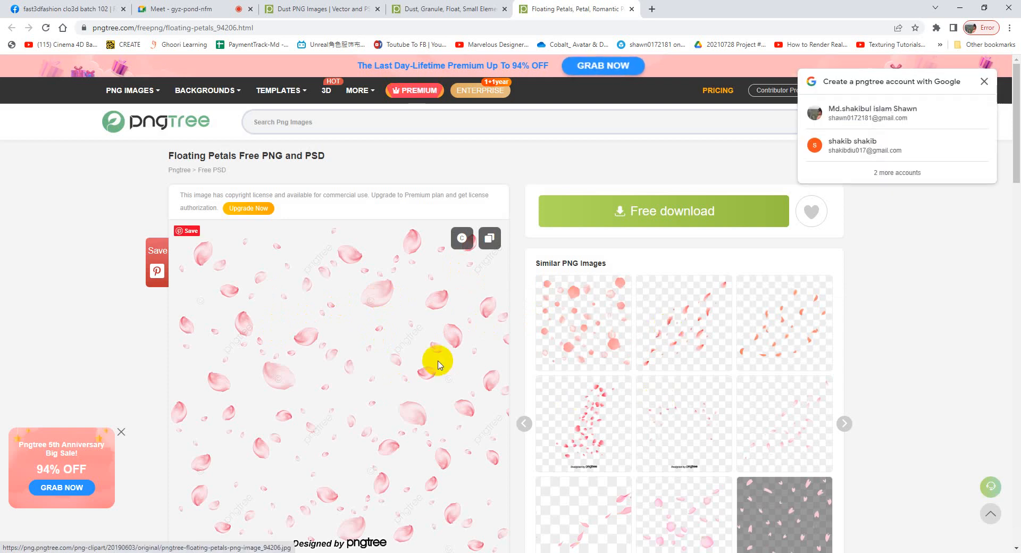
- Close the Floating Petals and speckled dust pages and return from Pngtree to the Google search results
click(633, 10)
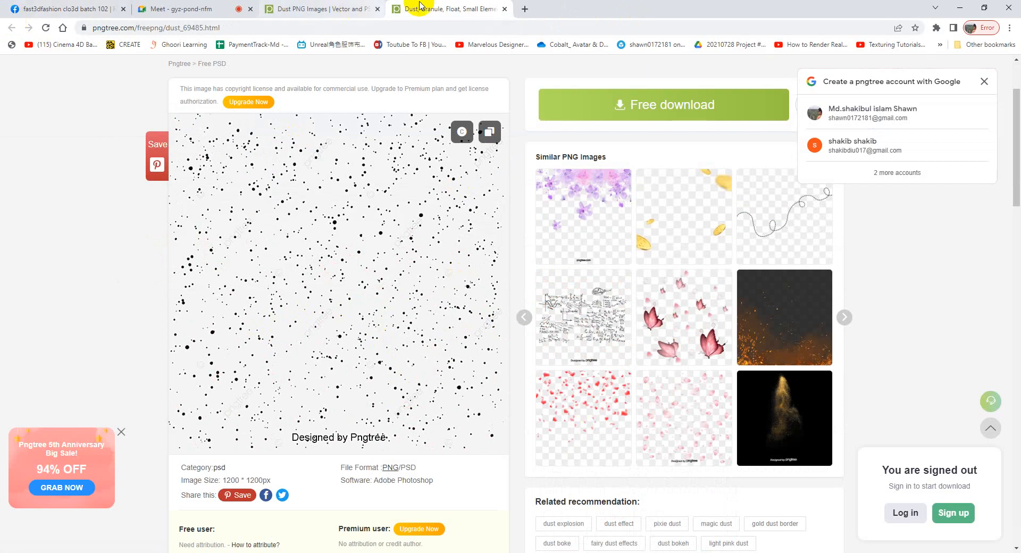
click(504, 9)
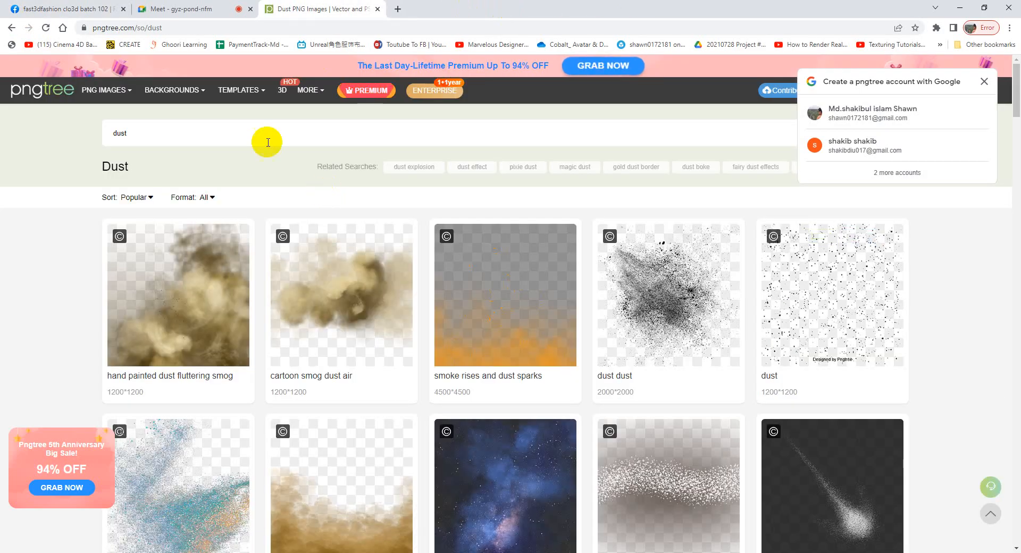
click(201, 132)
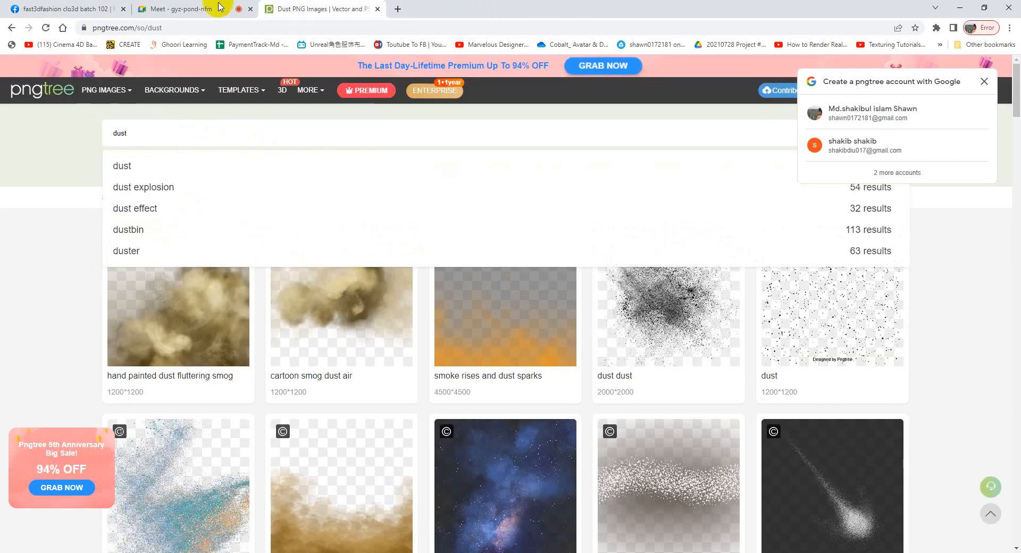
click(10, 28)
- Open the full Google image results for dust effect png and browse them for a usable dust texture
scroll(51, 311, down, 2)
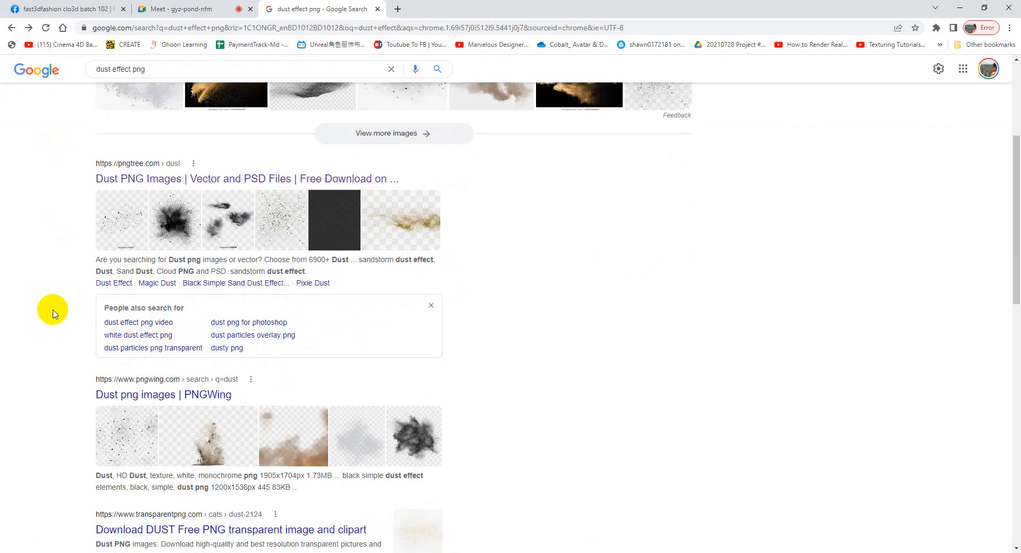
scroll(52, 314, up, 3)
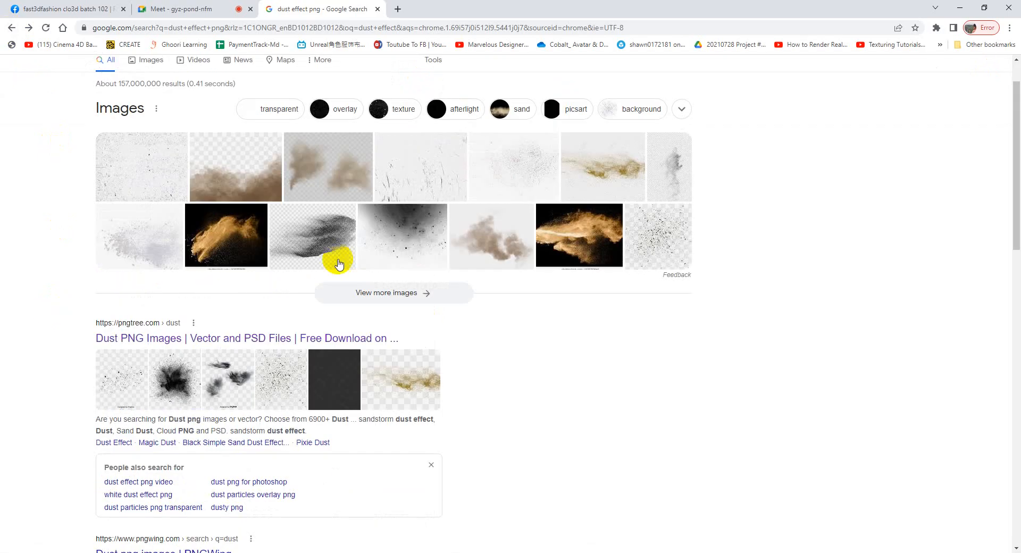
click(401, 298)
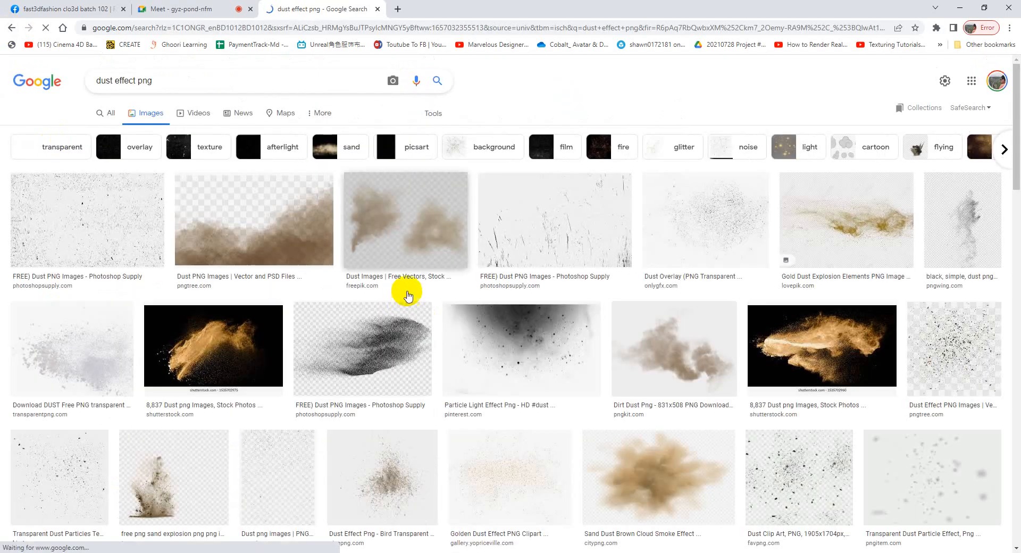
scroll(611, 273, down, 2)
scroll(611, 273, down, 6)
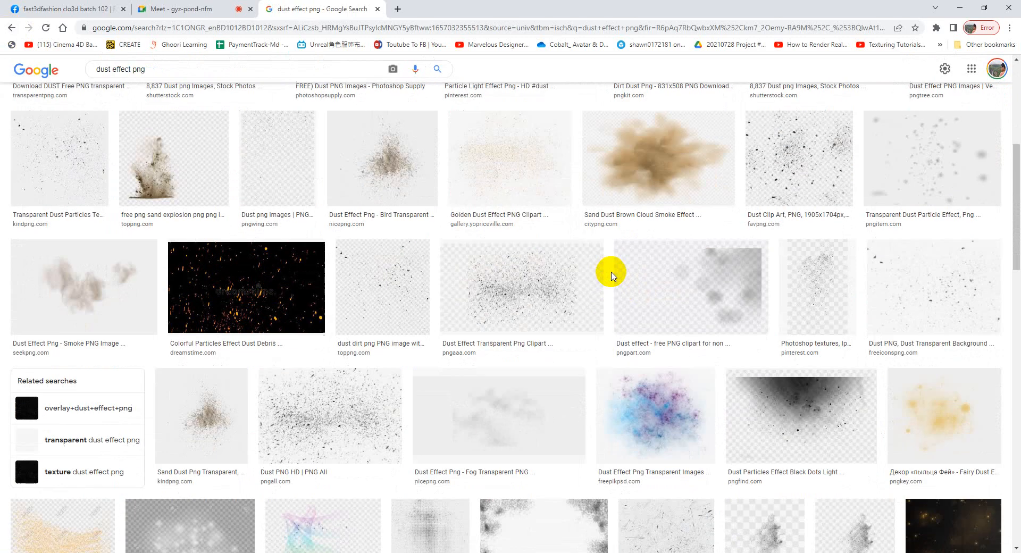
scroll(611, 273, down, 5)
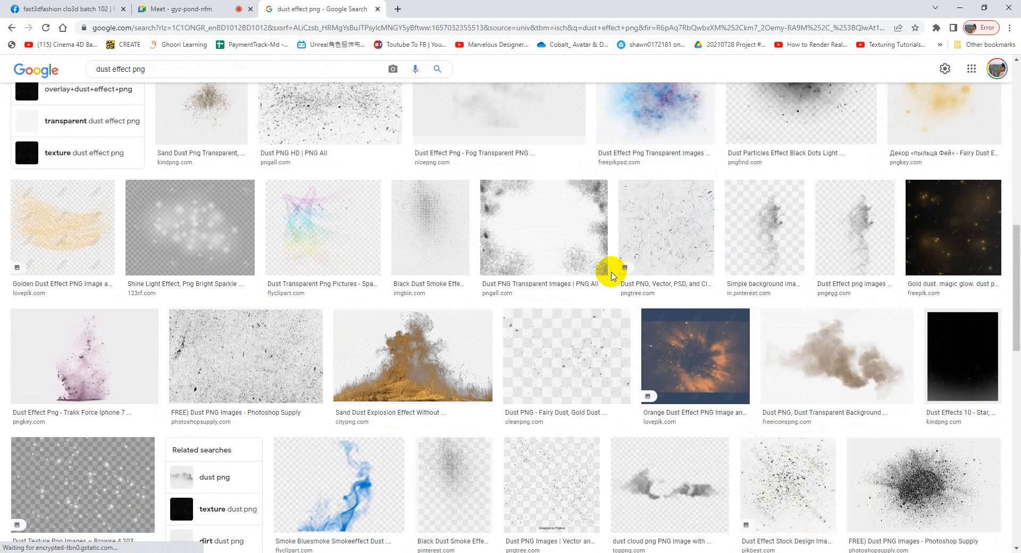
scroll(611, 273, down, 5)
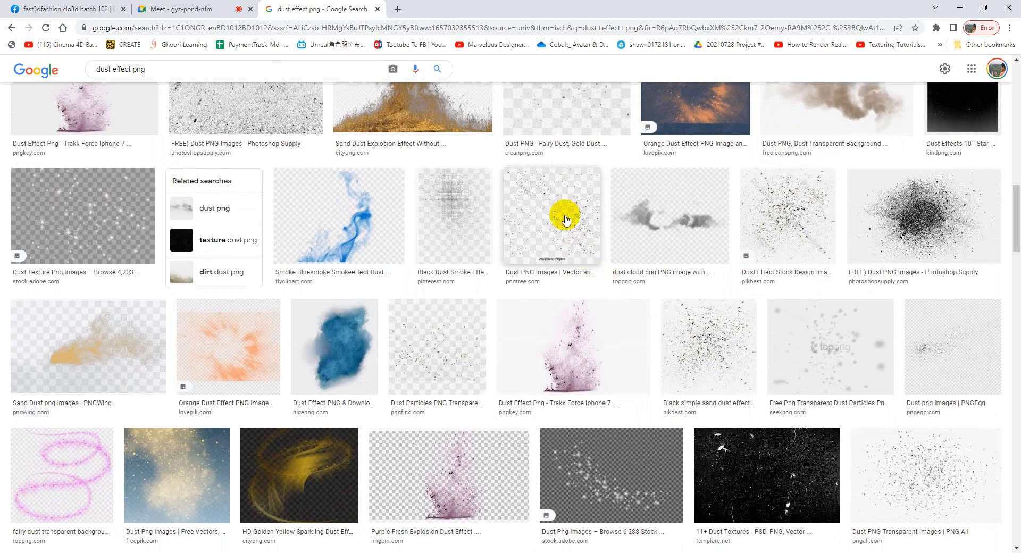
scroll(562, 223, down, 5)
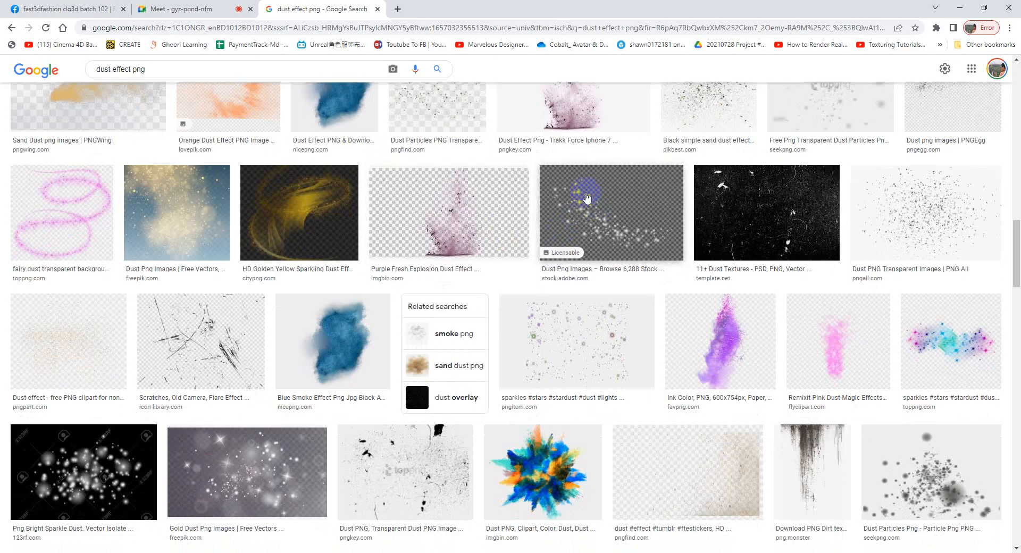
scroll(620, 299, down, 2)
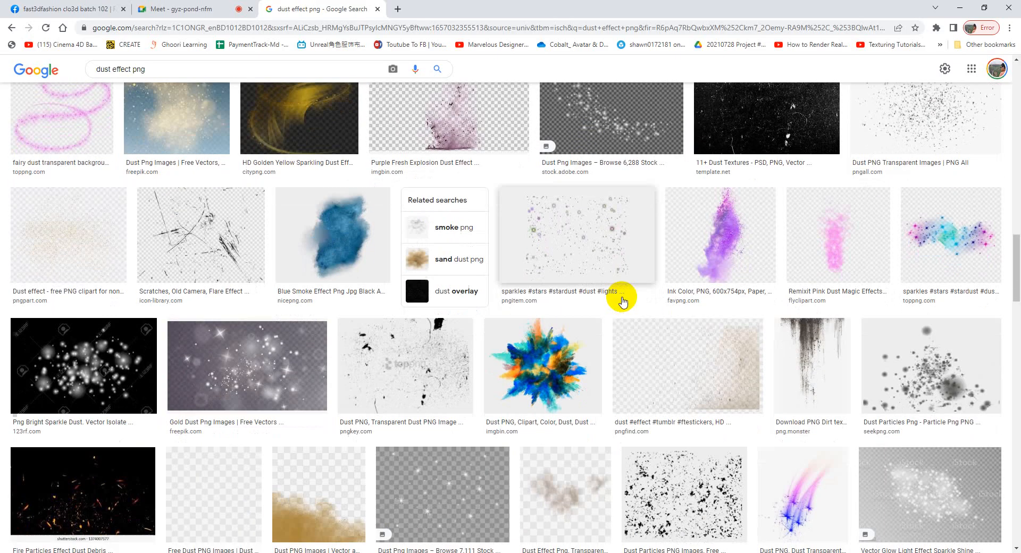
scroll(621, 300, down, 1)
scroll(623, 301, down, 6)
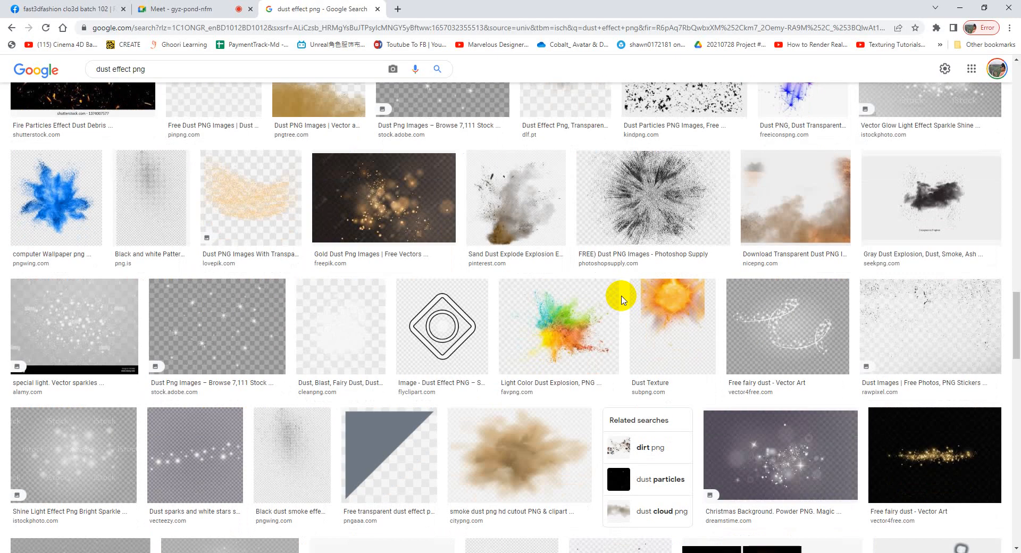
- Open the radial dust burst image from Photoshop Supply in a new tab and switch to it
scroll(621, 297, up, 1)
right_click(640, 228)
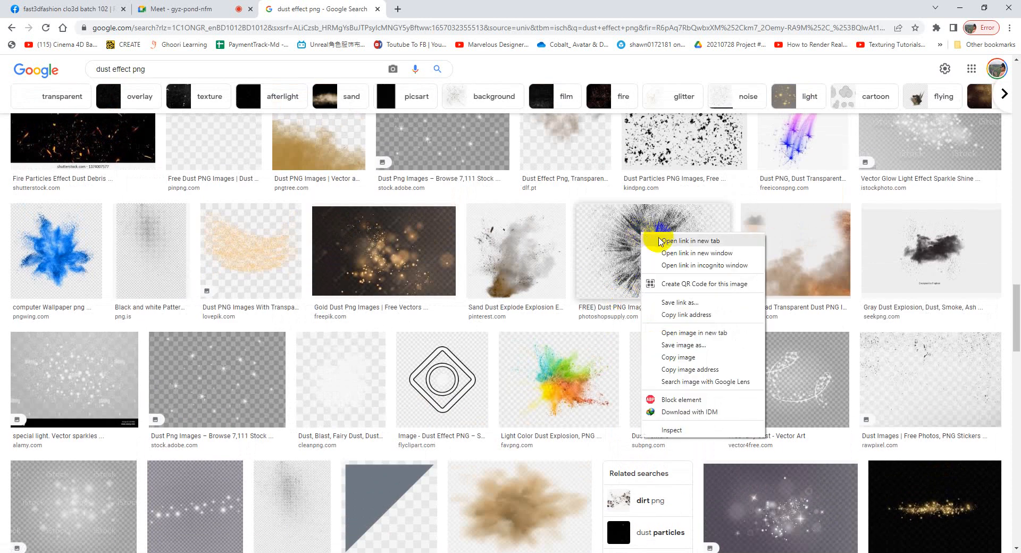
click(662, 236)
key(ctrl+Tab)
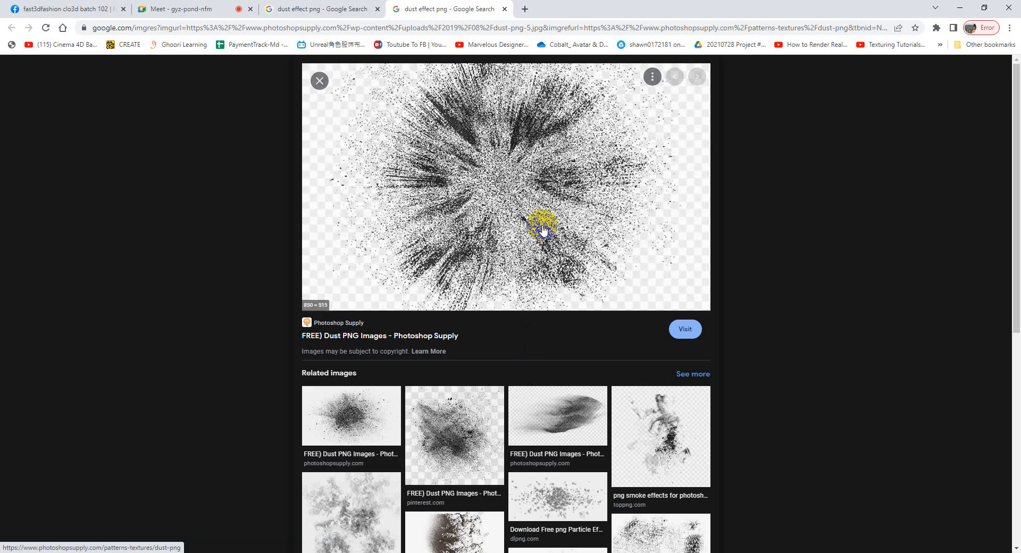
- Check the file type offered for saving the radial dust burst image, without saving it
right_click(535, 140)
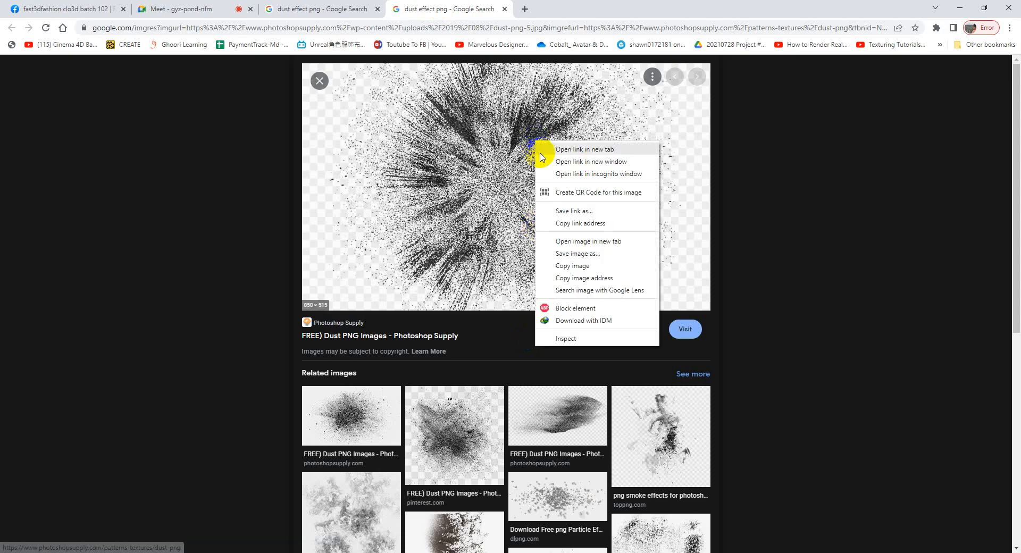
click(573, 253)
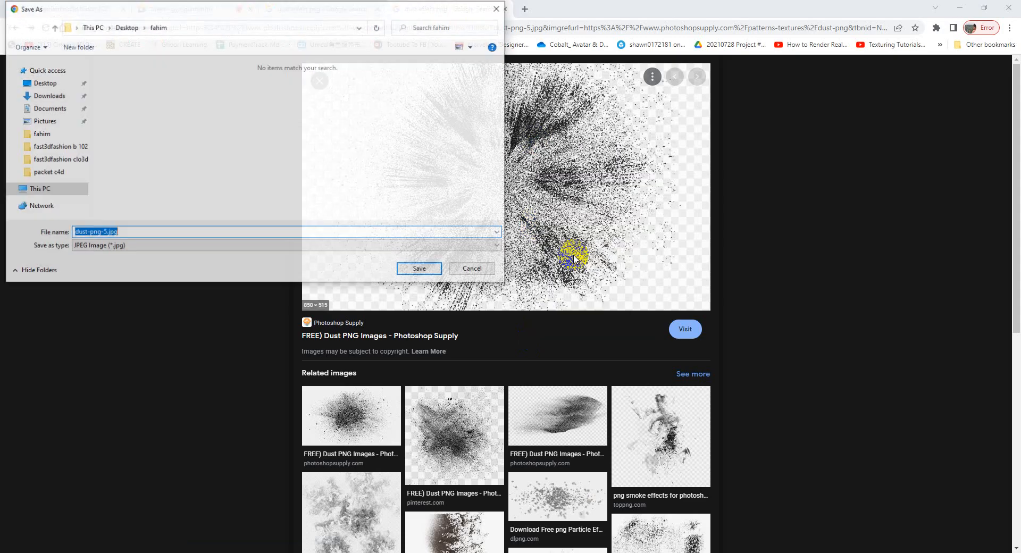
click(463, 269)
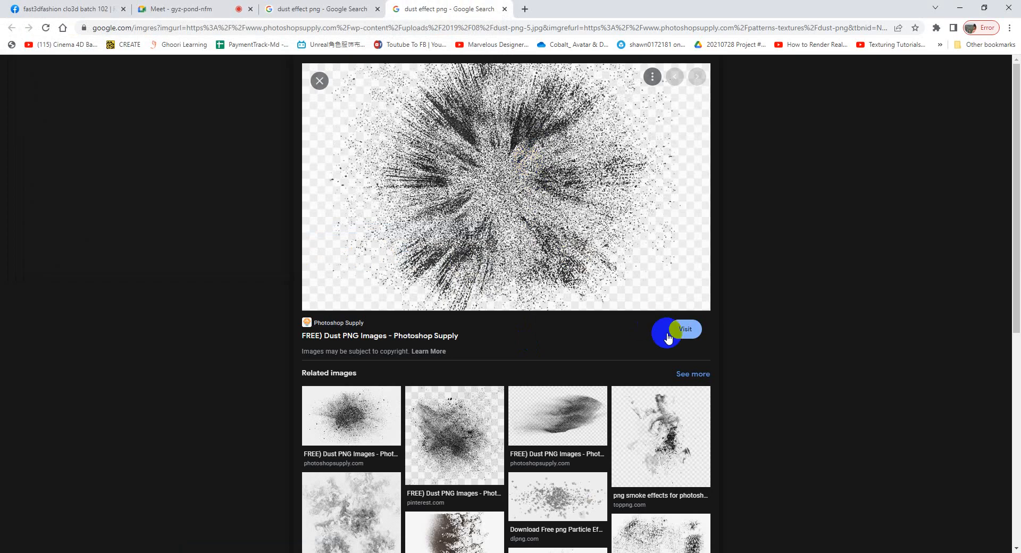
- Visit Photoshop Supply's Dust PNG page and check the save file type of the first dust splatter image without saving
click(685, 328)
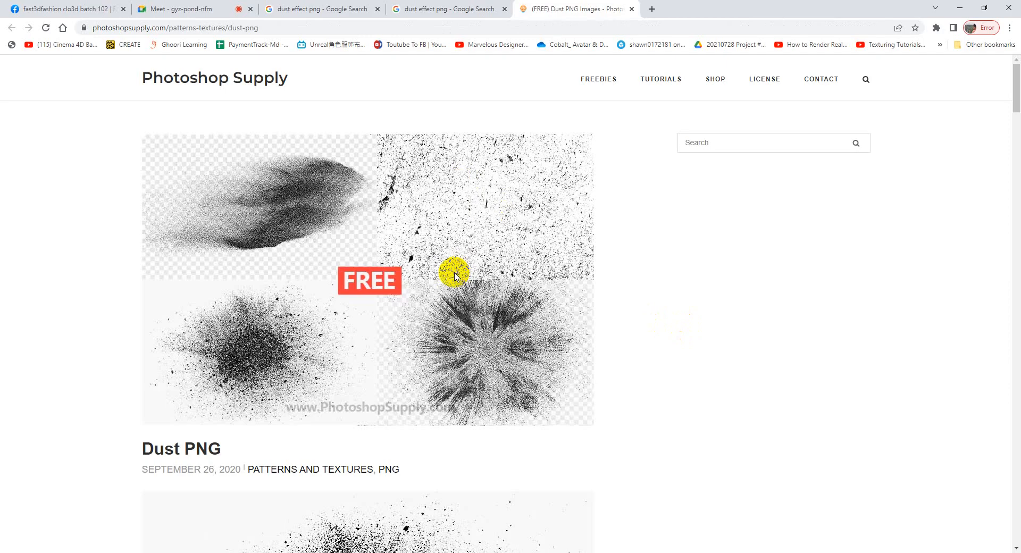
scroll(497, 295, down, 7)
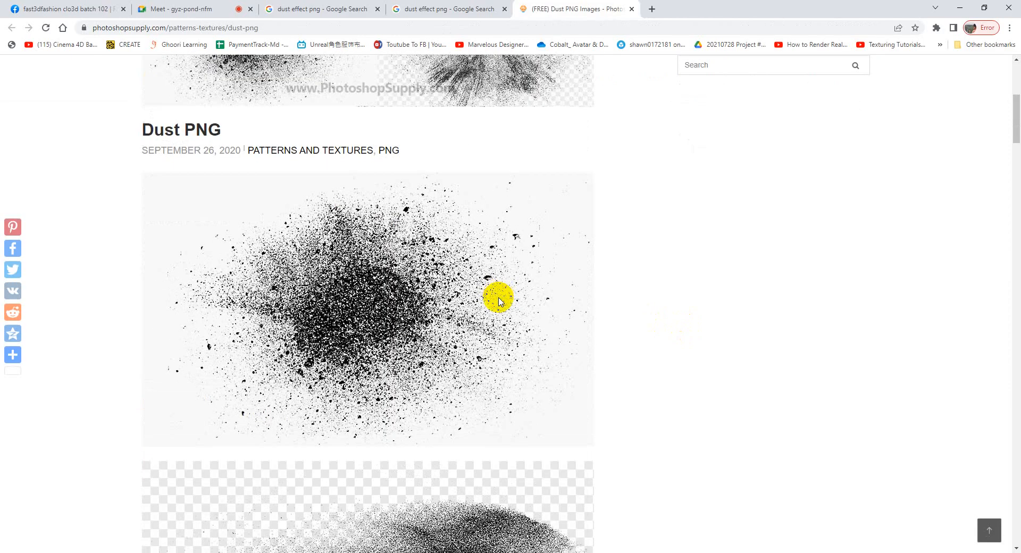
right_click(376, 226)
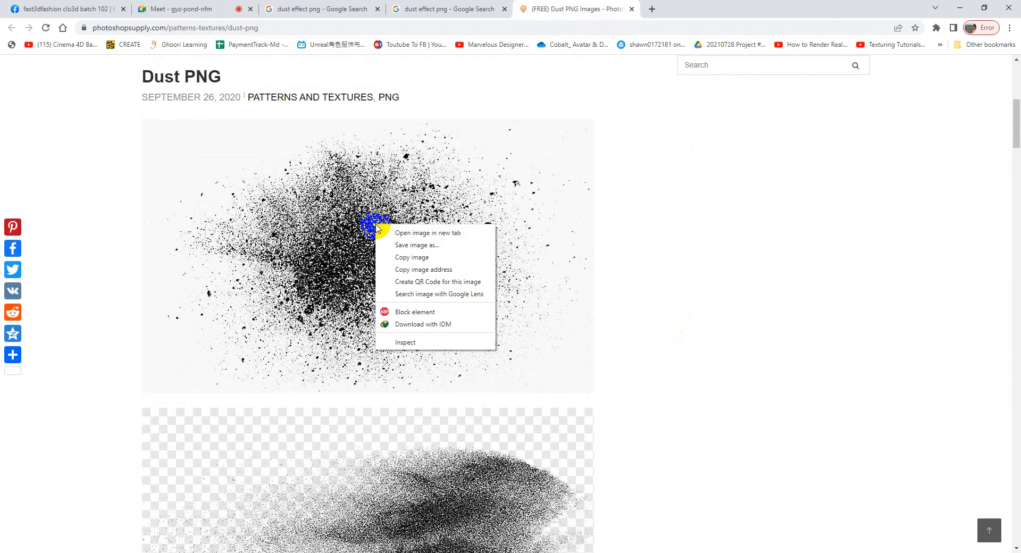
click(407, 245)
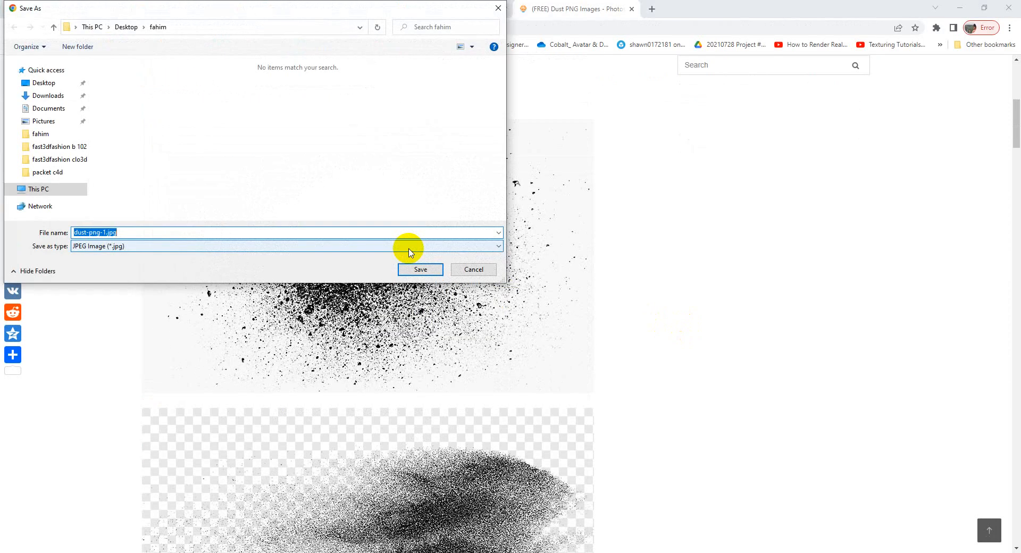
click(473, 269)
- Check the save file type of the second, swept dust cloud image without saving, and continue through the page's images
scroll(472, 335, down, 5)
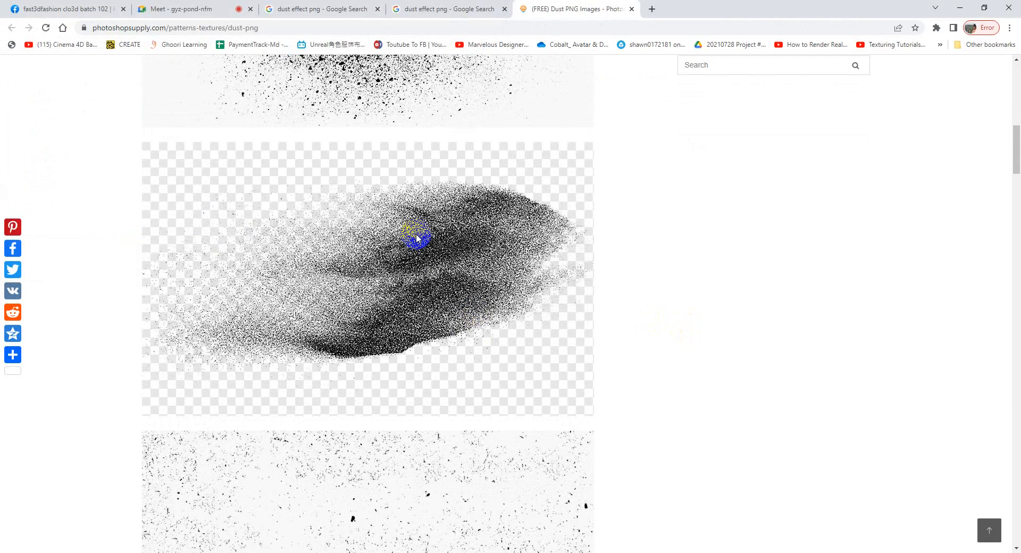
right_click(415, 234)
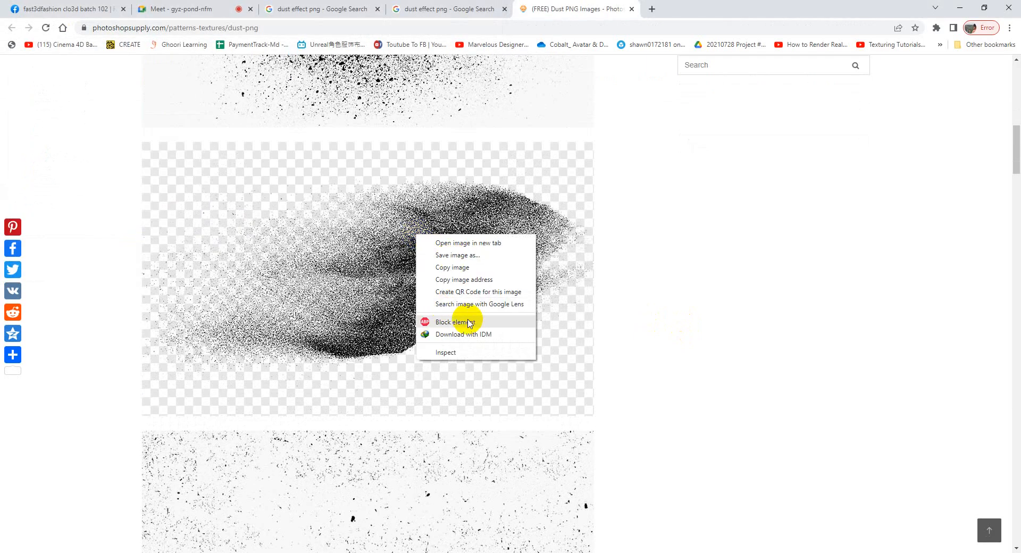
click(457, 255)
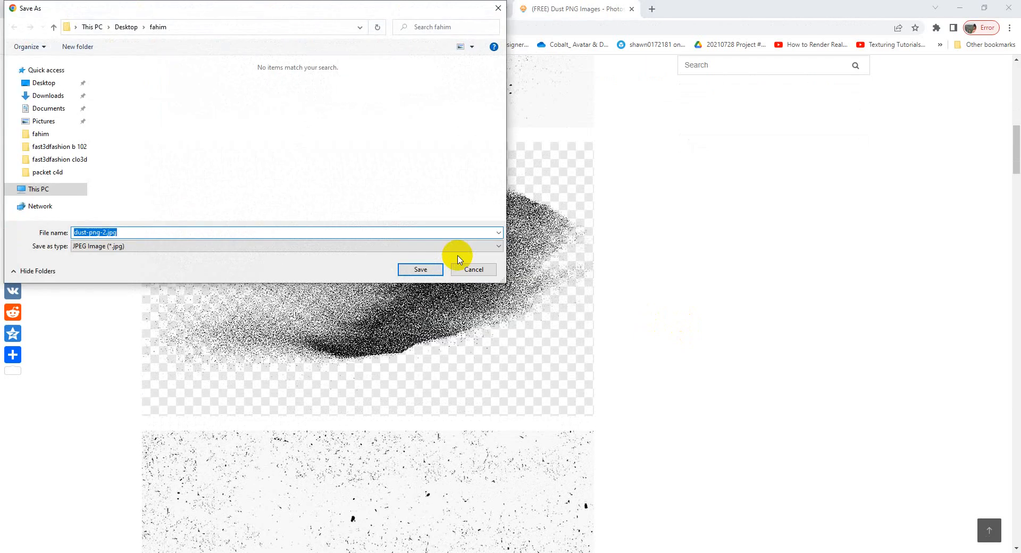
click(477, 269)
scroll(524, 292, down, 10)
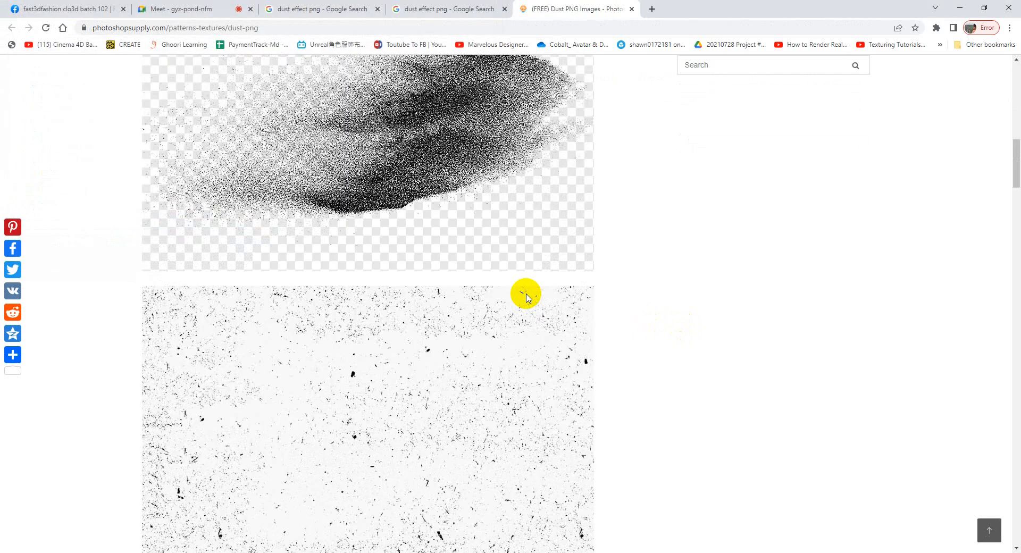
- Save the radial dust burst image from the Dust PNG page as dust-png-5.jpg
scroll(524, 291, down, 5)
scroll(521, 289, up, 5)
right_click(432, 179)
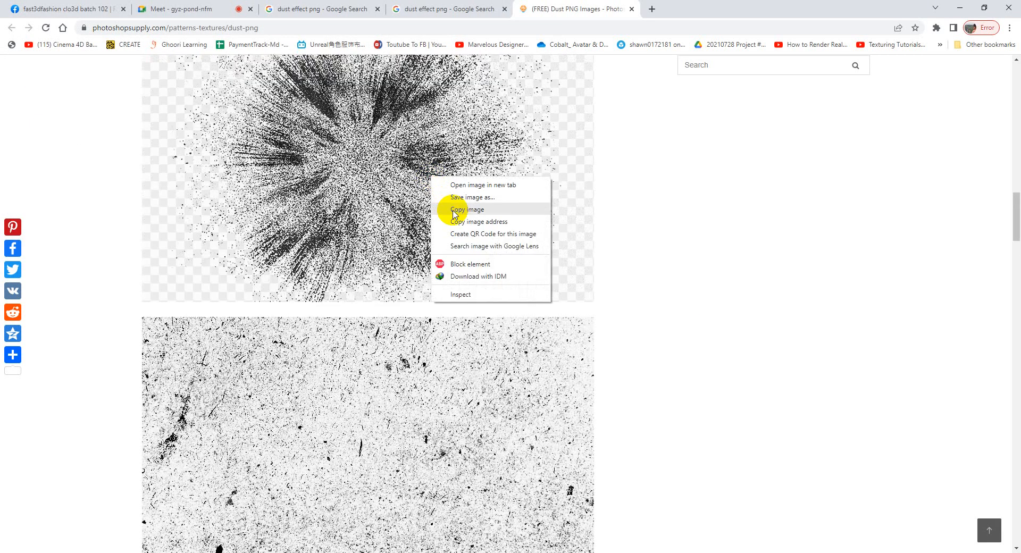
click(469, 198)
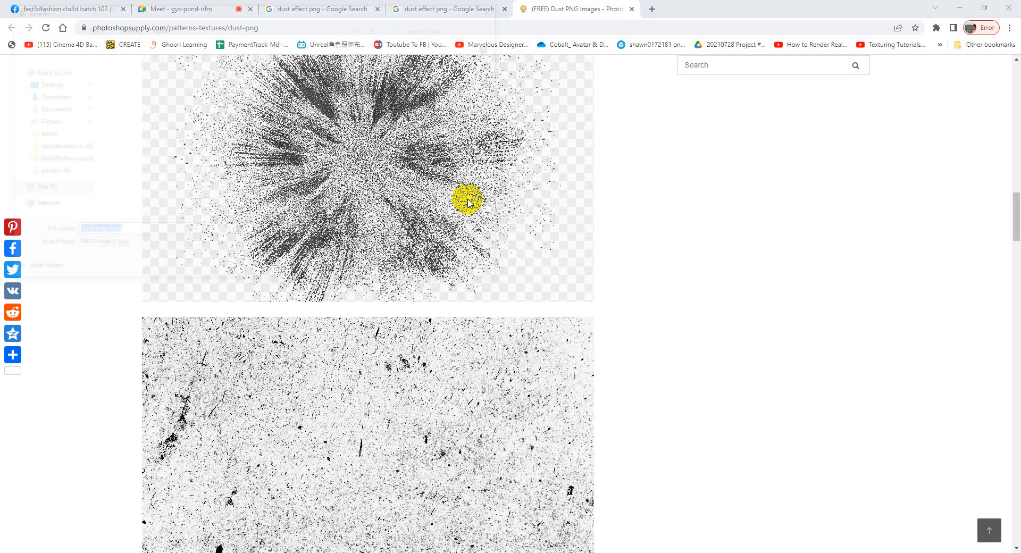
click(420, 269)
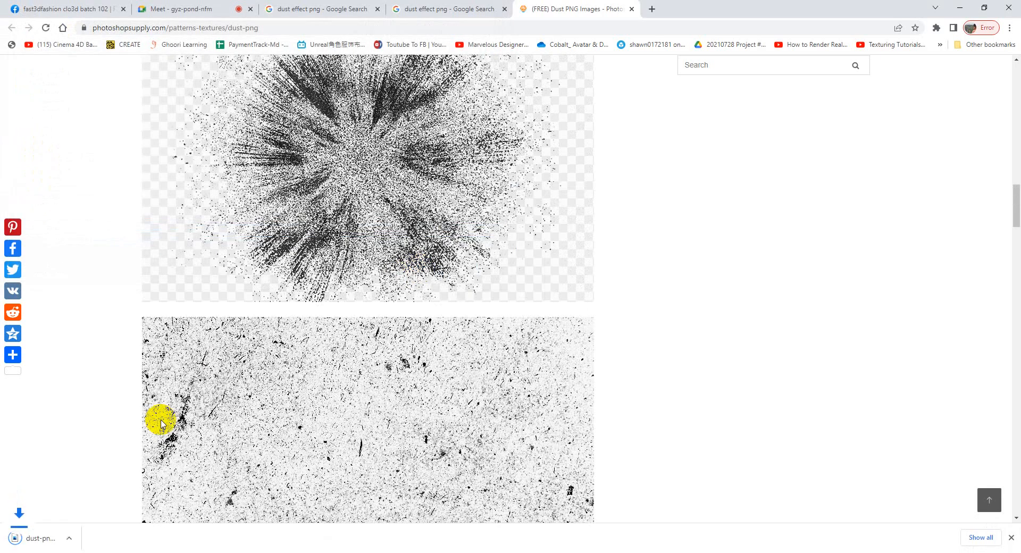
- Open the downloaded dust-png-5.jpg from its folder in Photoshop and unlock its Background layer
right_click(50, 537)
click(91, 513)
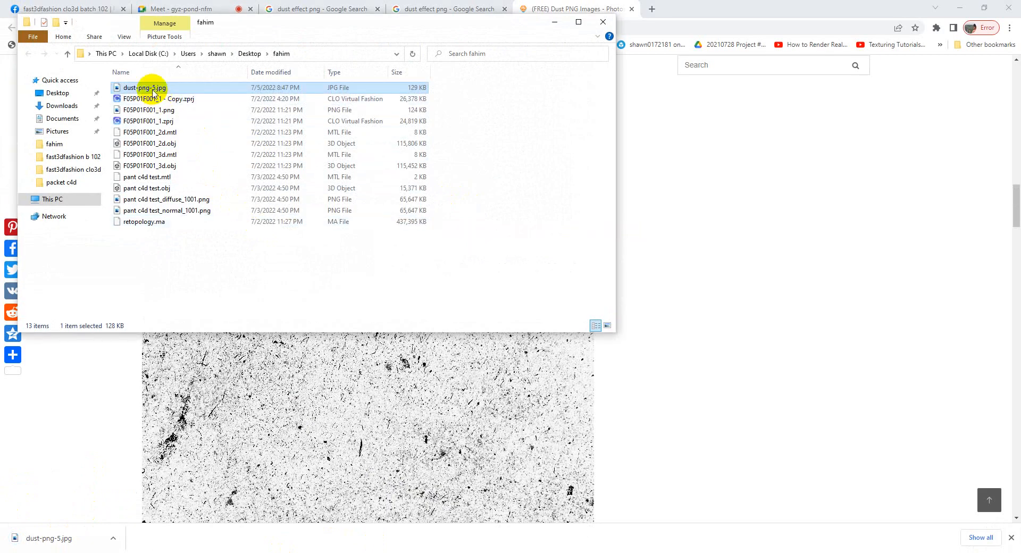
drag(148, 88, 151, 120)
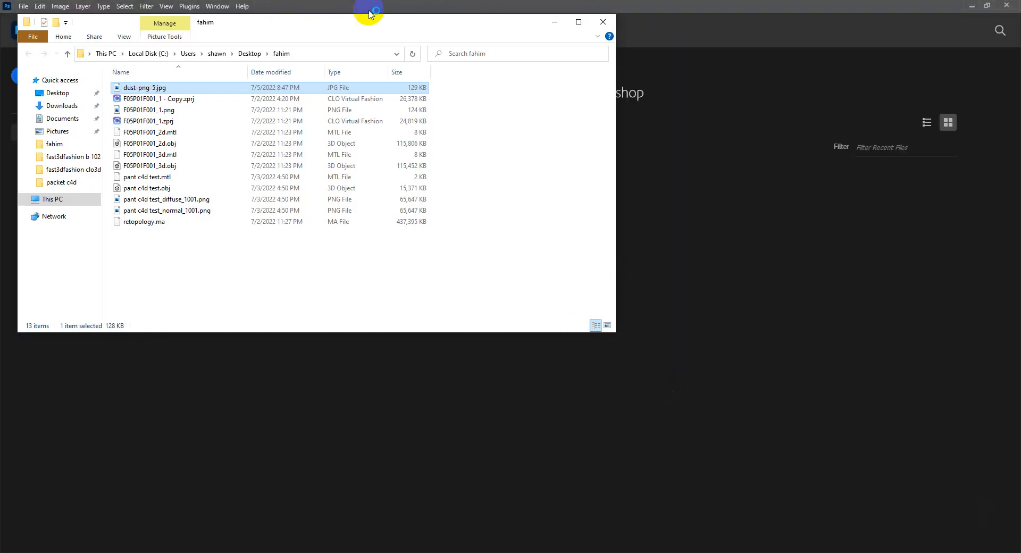
drag(424, 24, 723, 117)
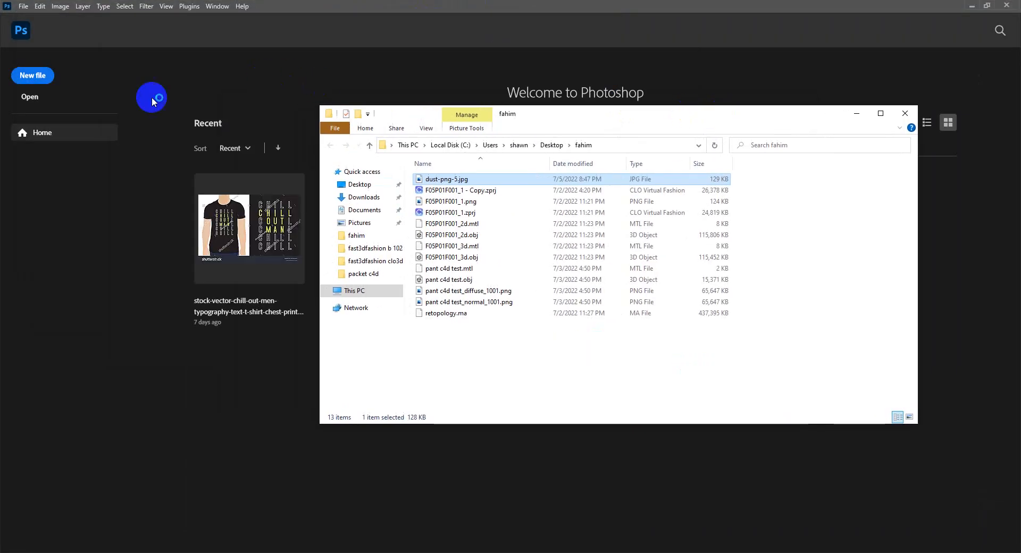
click(440, 182)
drag(440, 182, 245, 392)
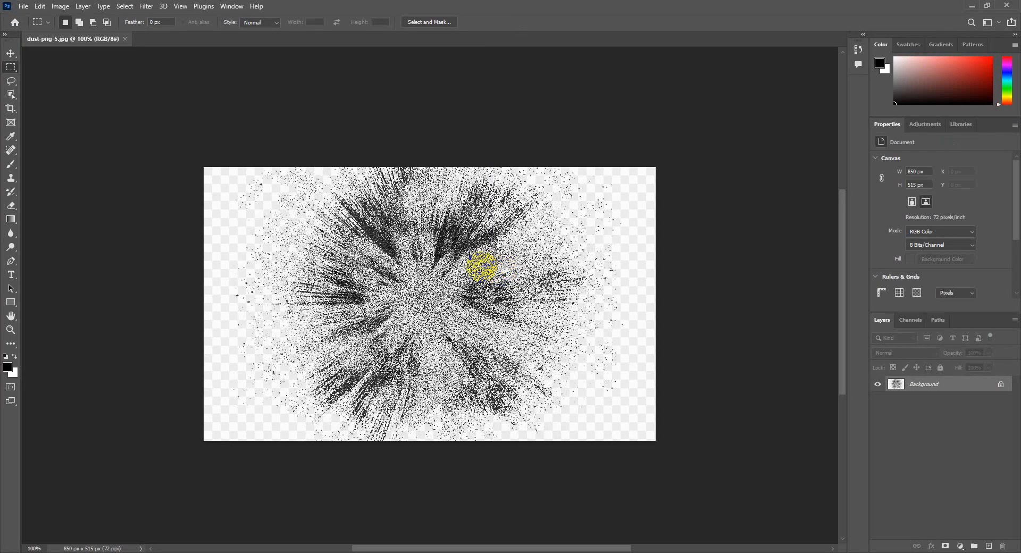
click(1000, 385)
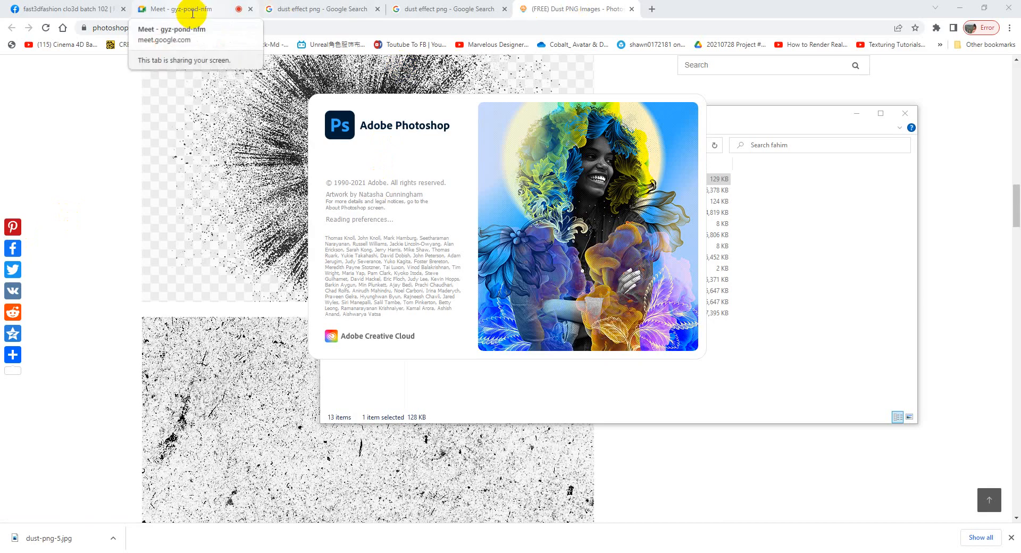
- Switch back to CLO and select FABRIC 1 to bring up its material properties
key(alt+Tab)
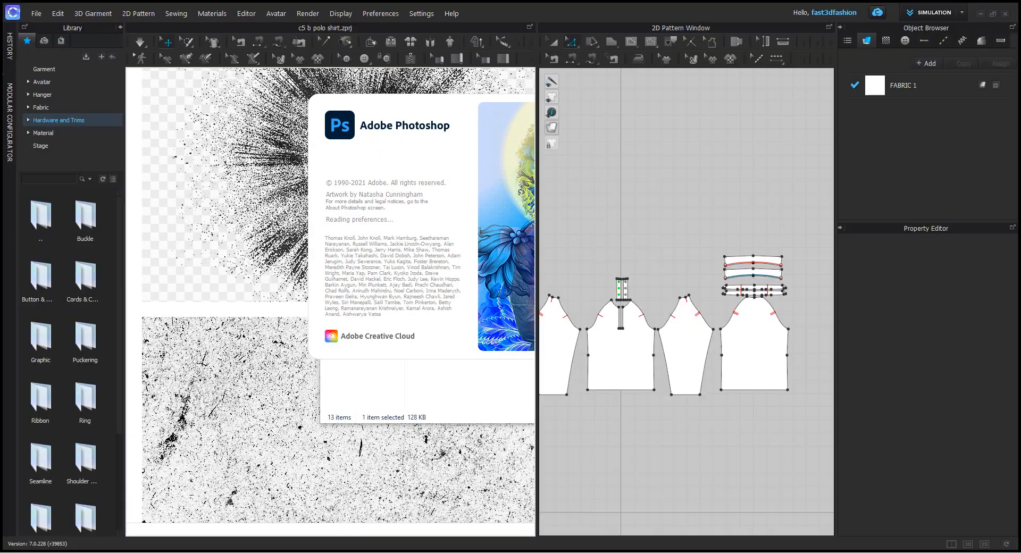
click(893, 88)
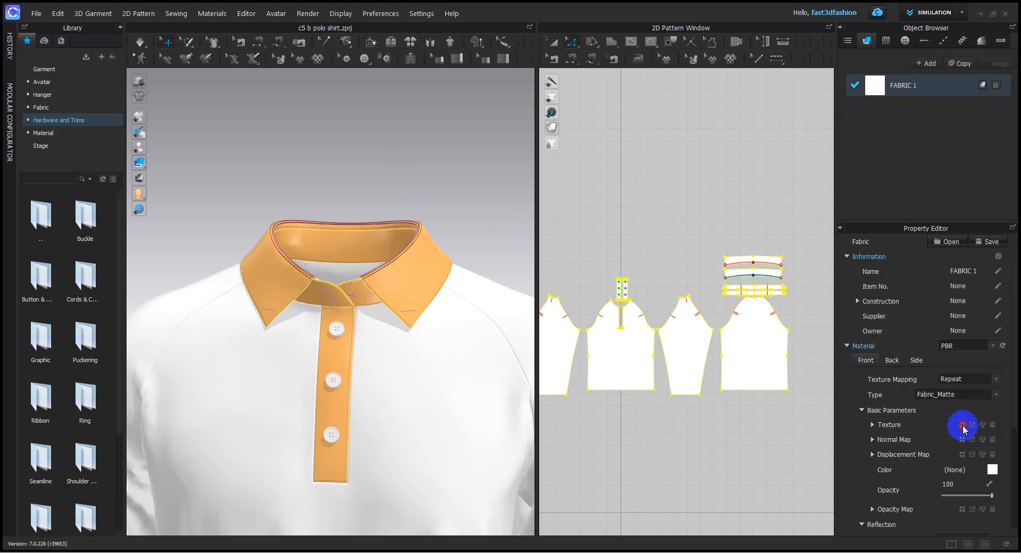
click(963, 428)
click(785, 372)
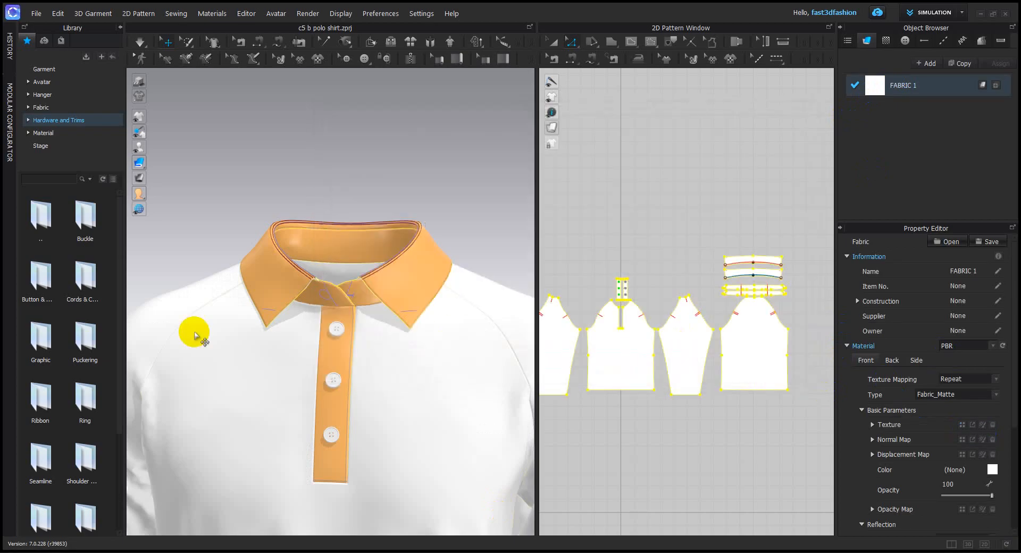
- Browse the library's knit fabrics and replace FABRIC 1 with Knit_Pique_Jersey
click(41, 107)
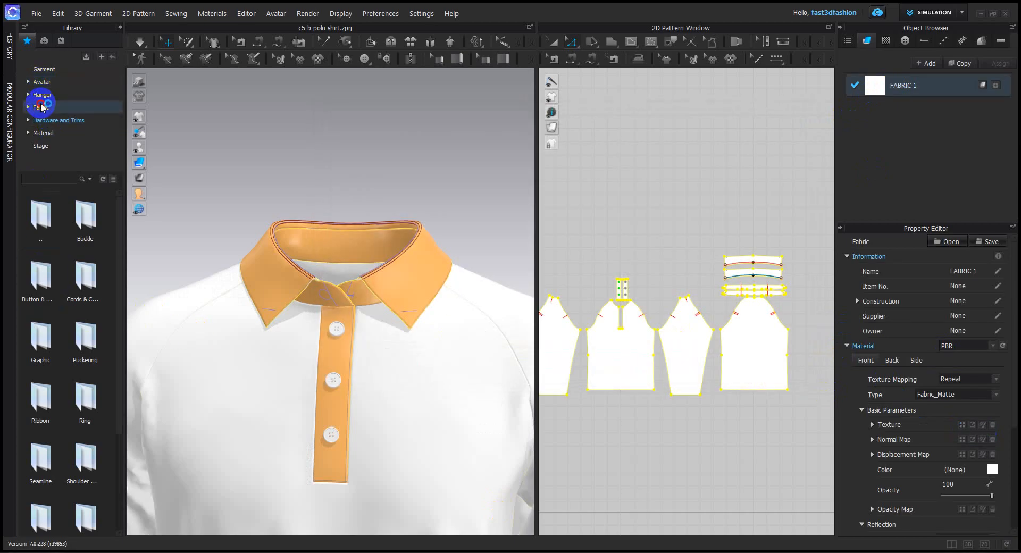
click(84, 340)
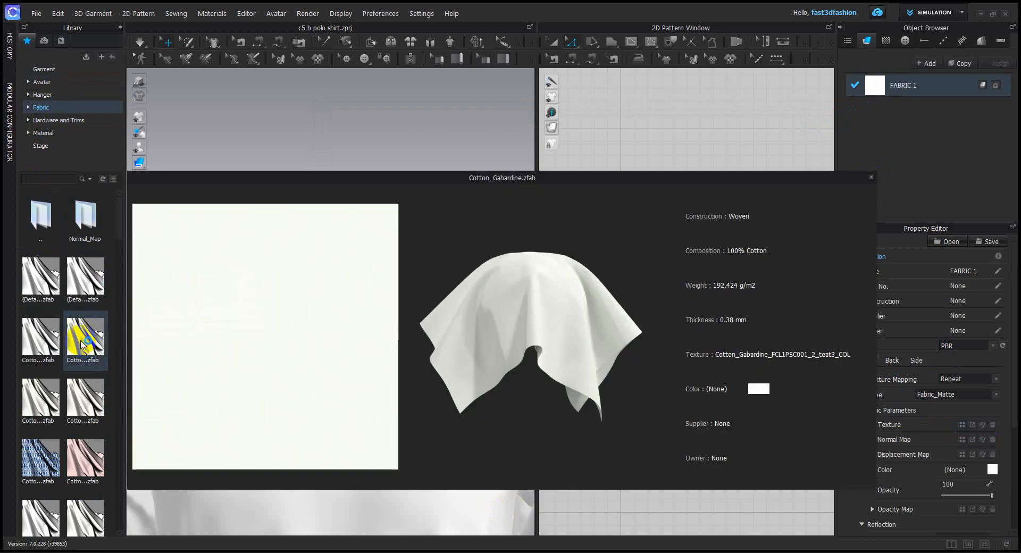
scroll(83, 344, down, 5)
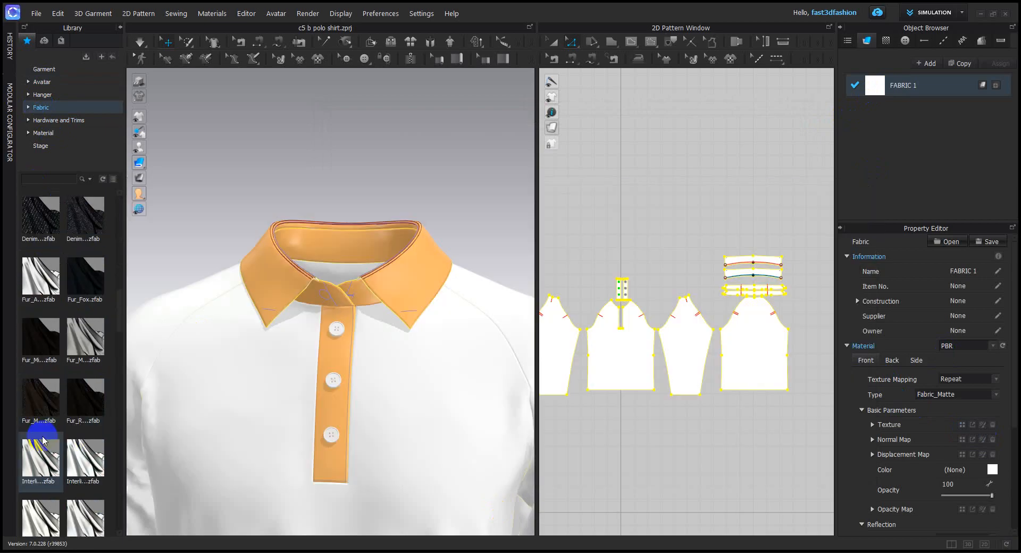
scroll(43, 440, down, 3)
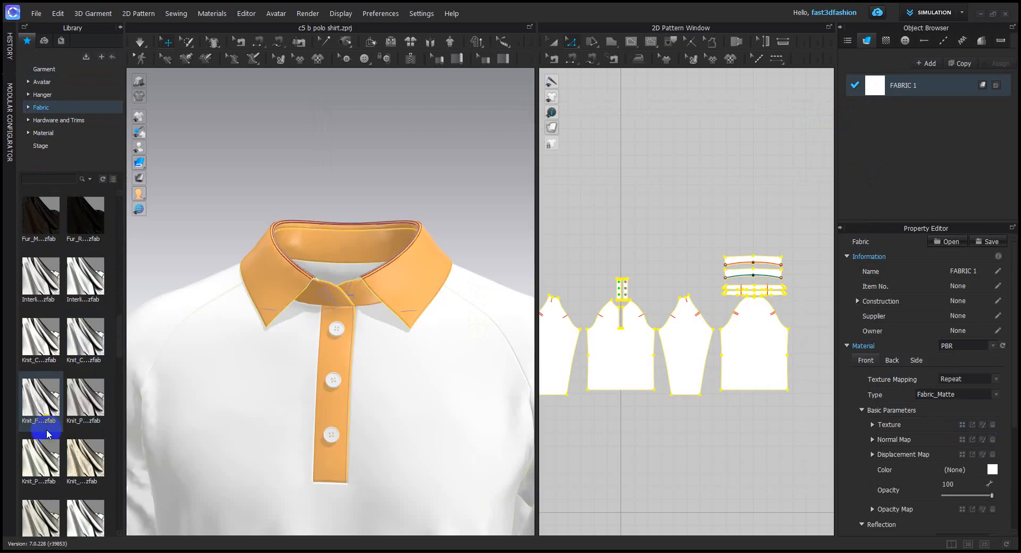
click(40, 475)
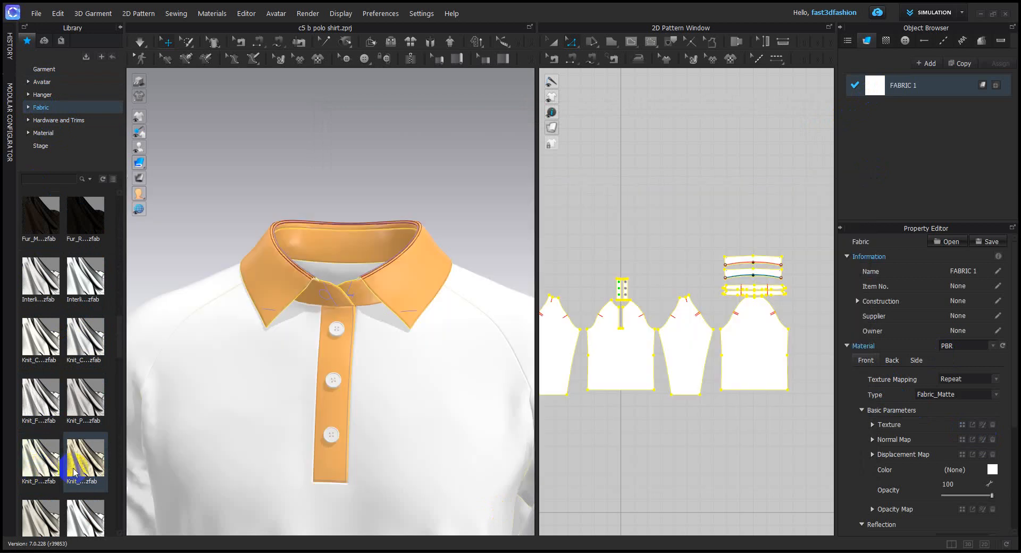
click(75, 471)
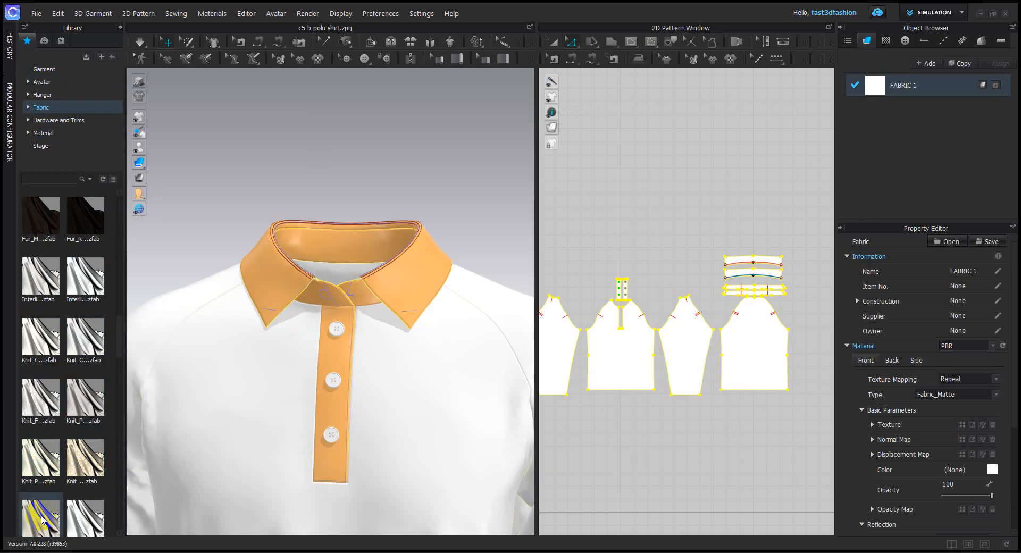
mouse_move(41, 518)
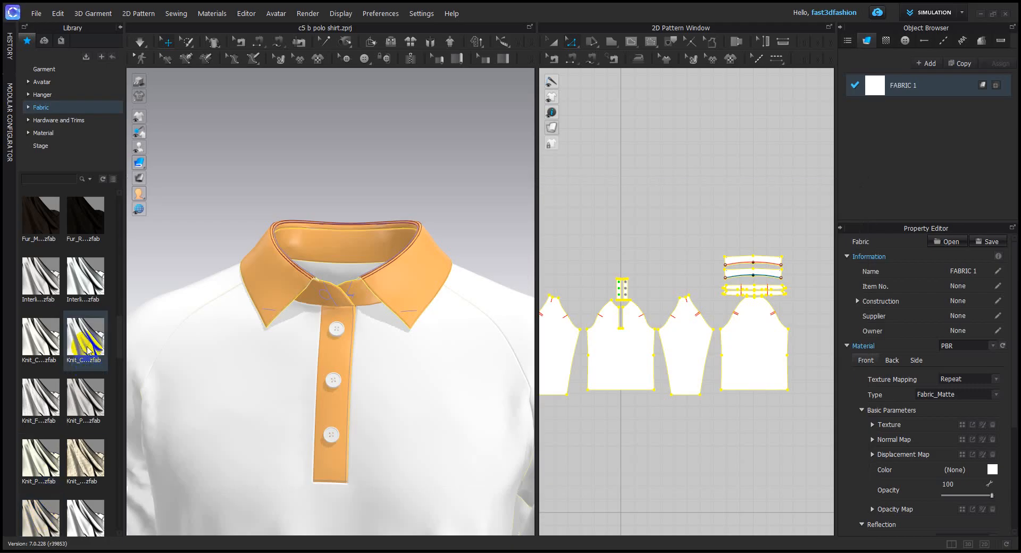
mouse_move(88, 350)
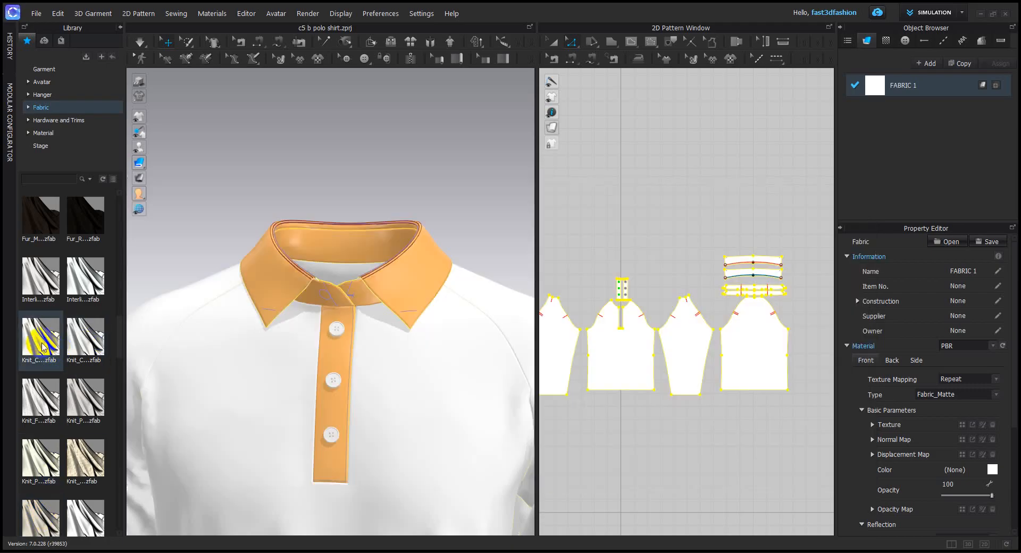
mouse_move(43, 347)
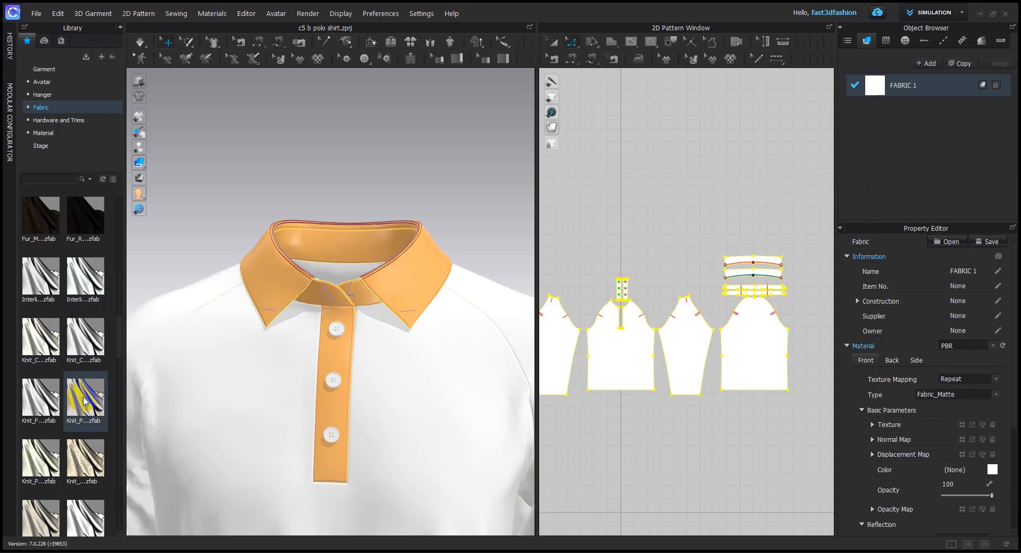
mouse_move(85, 401)
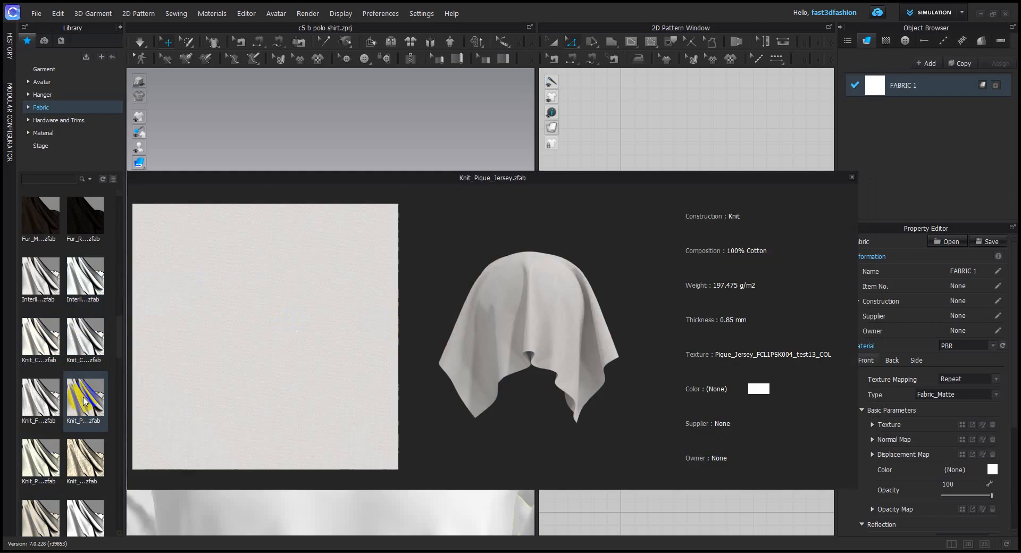
drag(85, 401, 876, 87)
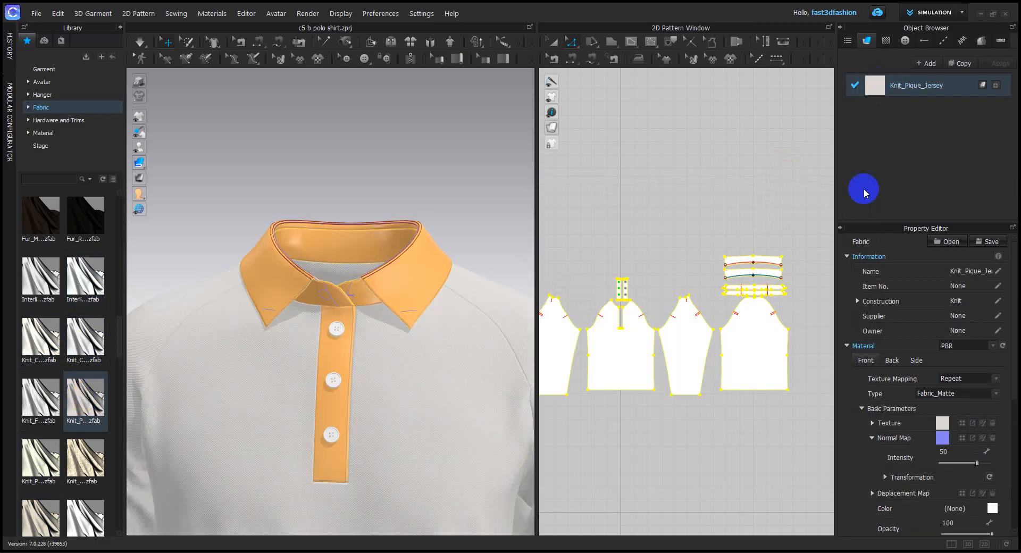
- Set the Knit_Pique_Jersey normal map intensity to 100 and enable desaturation on its texture
drag(976, 463, 1019, 463)
scroll(445, 410, down, 3)
middle_drag(444, 409, 443, 281)
scroll(444, 288, up, 6)
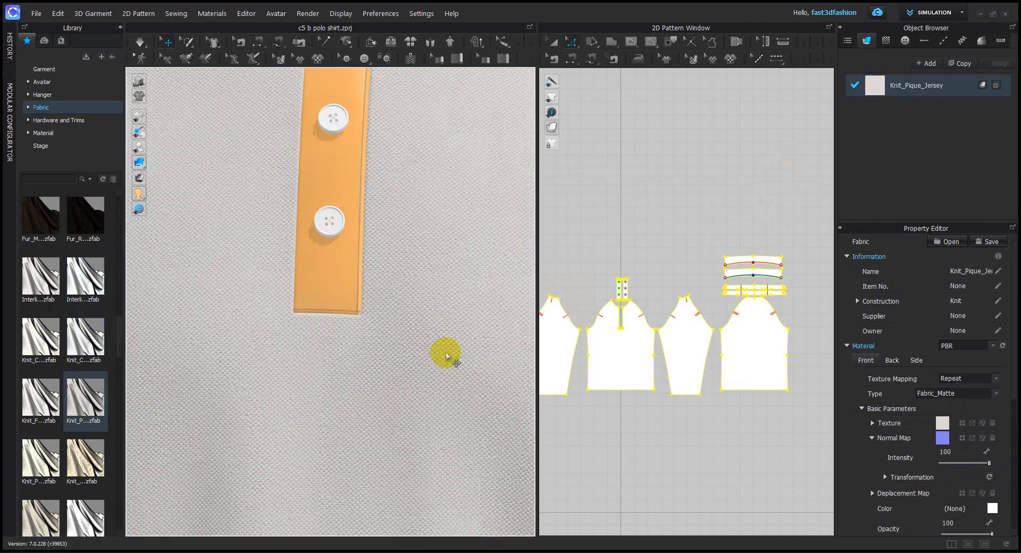
middle_drag(446, 355, 358, 362)
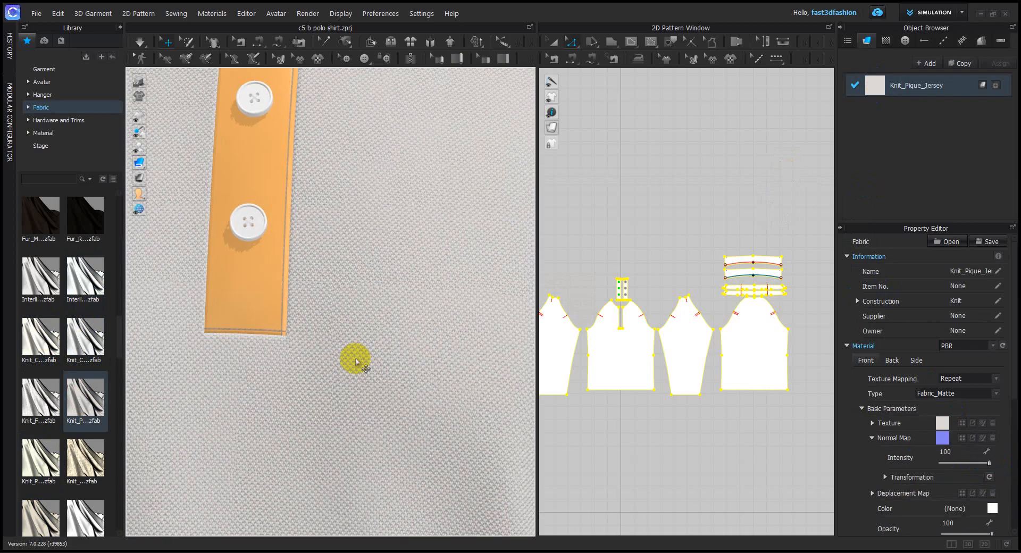
click(872, 423)
click(943, 438)
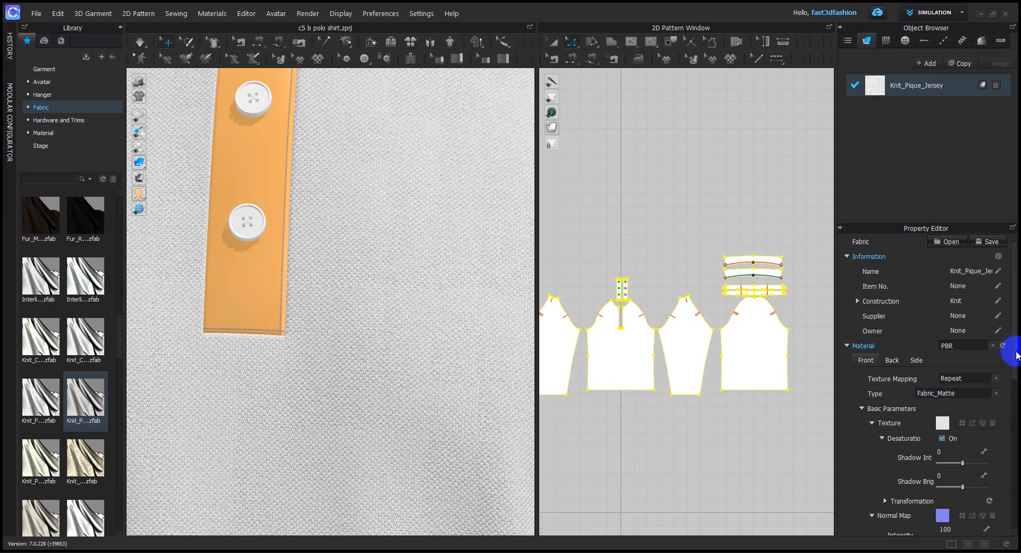
- Set the Knit_Pique_Jersey fabric color to YKK 245 (B0A1A8) from the YKK Global Colors palette
drag(1015, 354, 1014, 416)
click(992, 451)
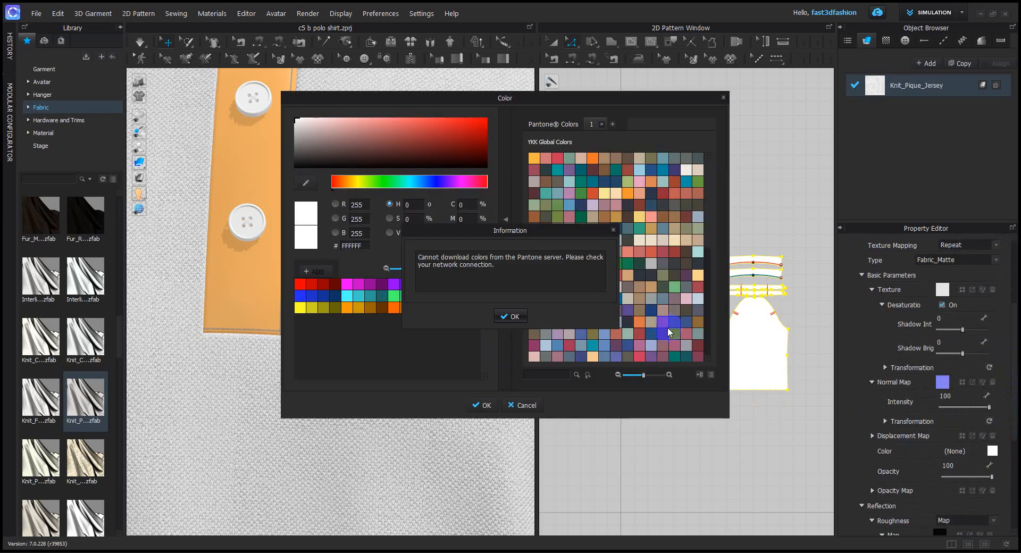
click(568, 331)
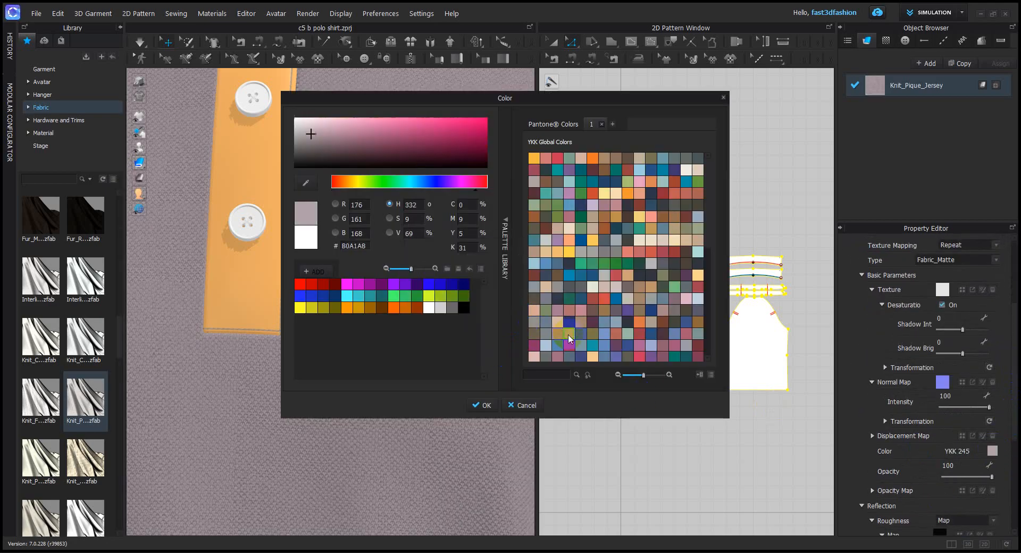
click(482, 405)
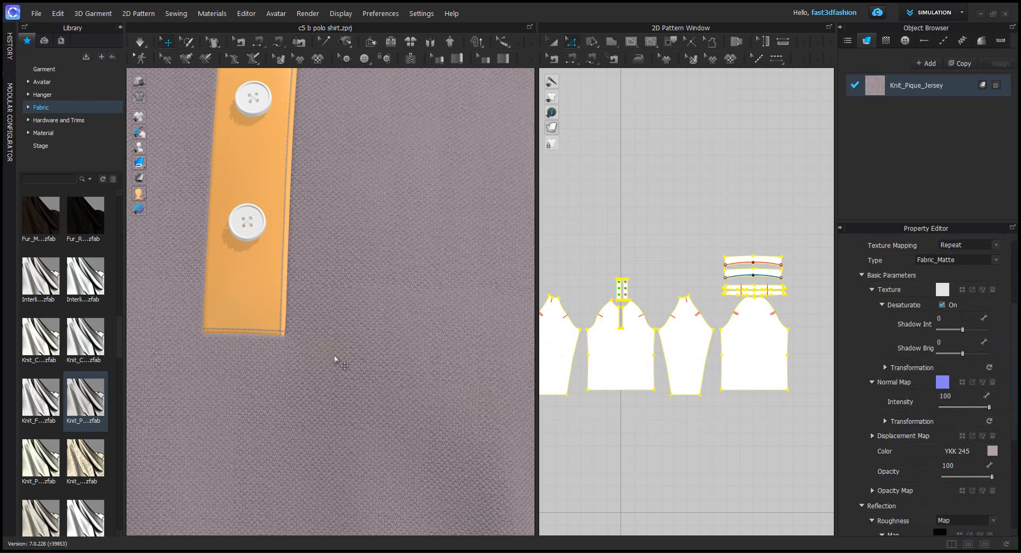
- Deselect the fabric and display the 2D pattern pieces with their textured surface
scroll(335, 355, down, 5)
click(615, 189)
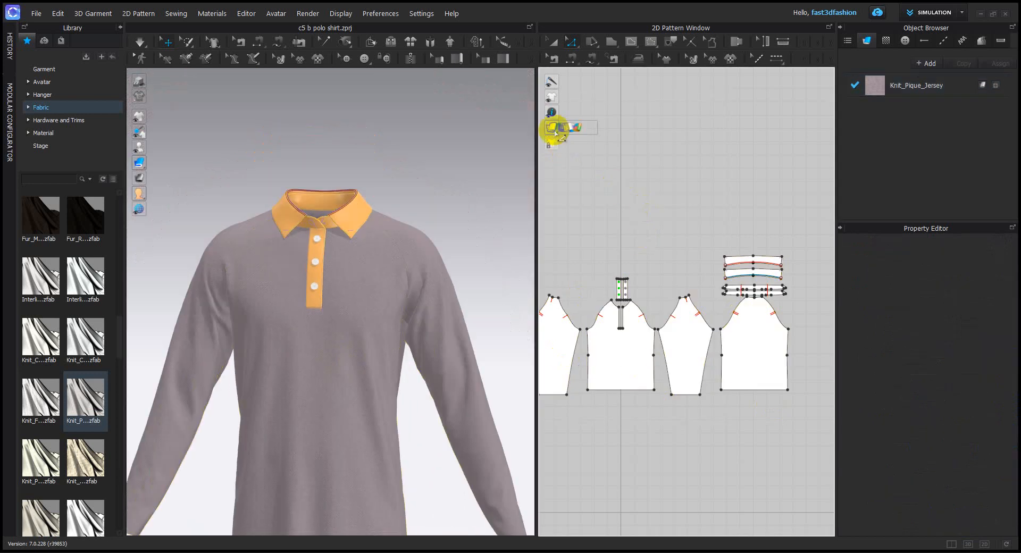
click(551, 126)
click(567, 128)
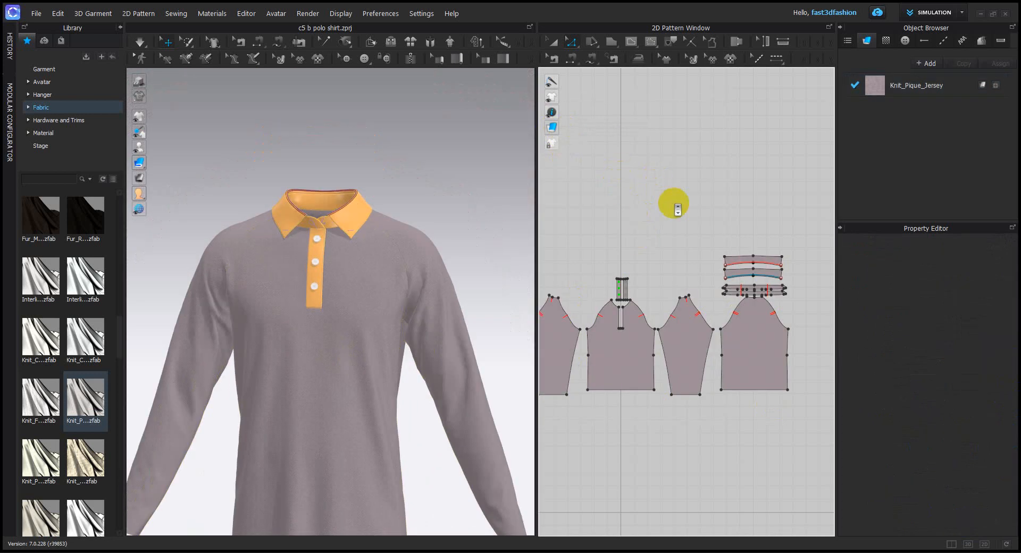
scroll(677, 200, down, 3)
scroll(369, 241, down, 2)
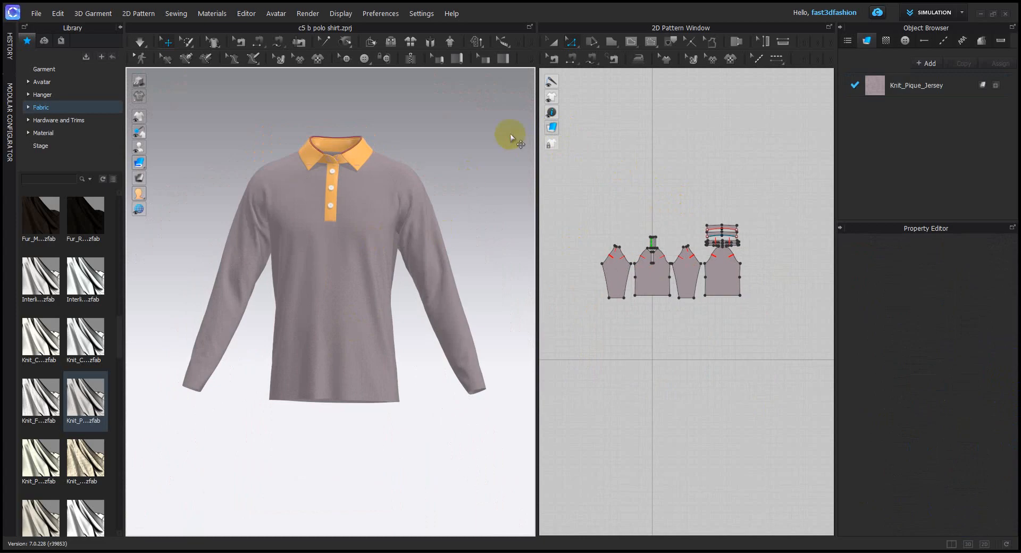
- Color the active Default Button to match the shirt body by sampling 93878C from the 3D garment with the eyedropper
click(923, 41)
click(907, 41)
click(903, 108)
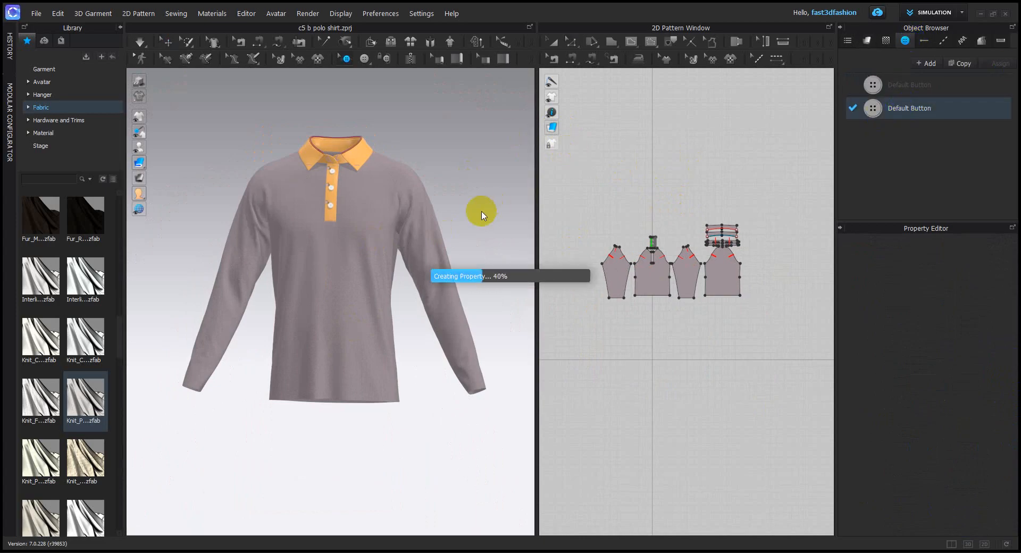
scroll(990, 438, down, 5)
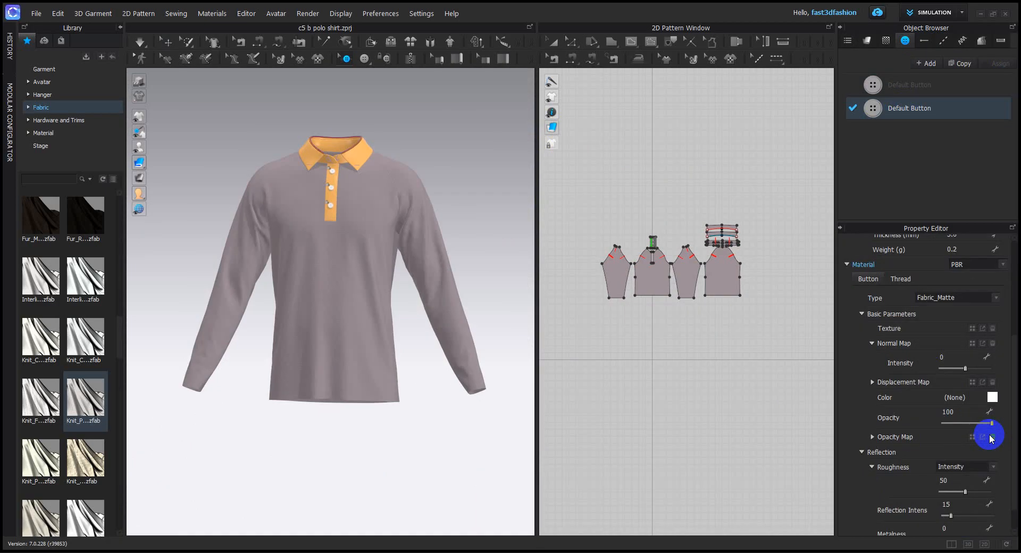
click(992, 397)
click(512, 316)
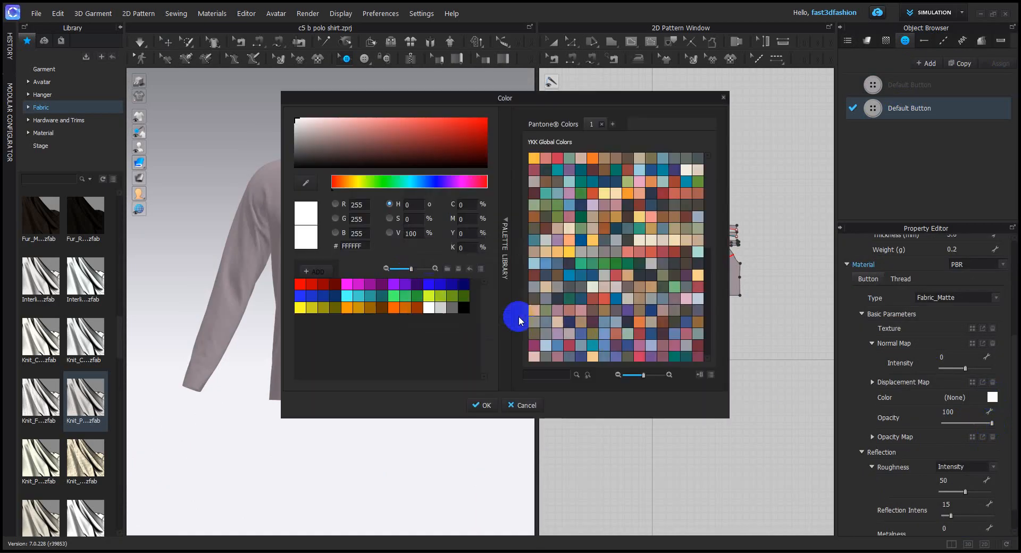
drag(393, 99, 551, 98)
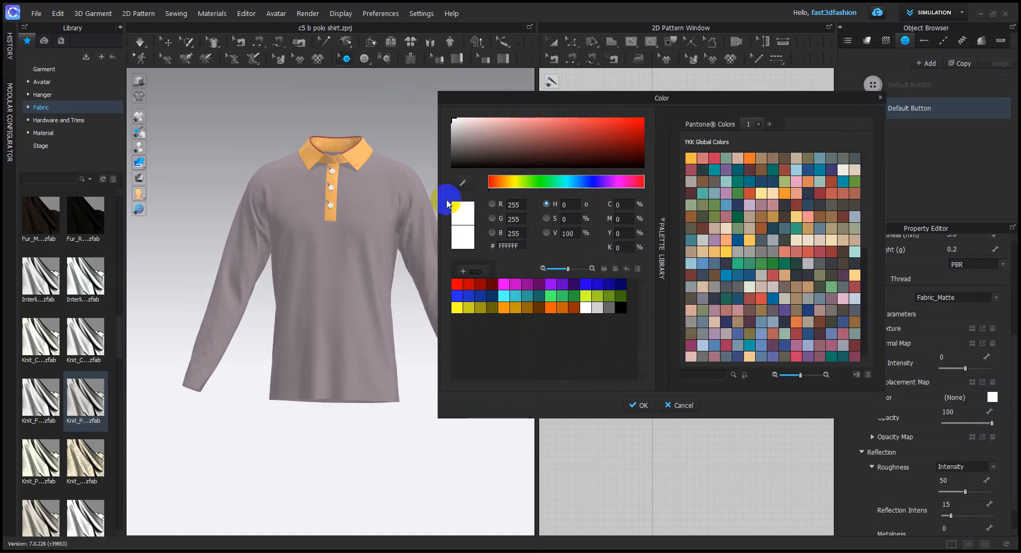
click(462, 184)
click(353, 318)
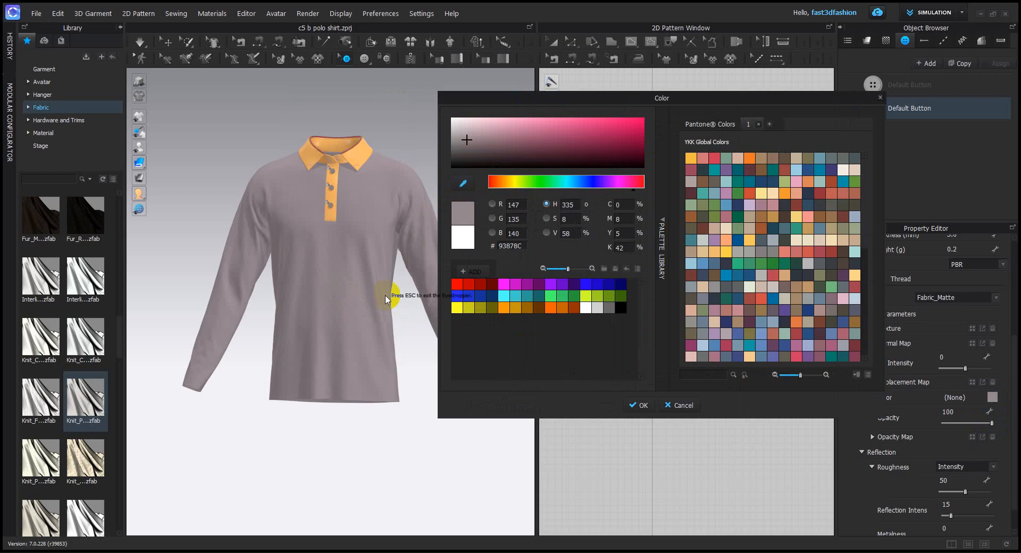
click(638, 405)
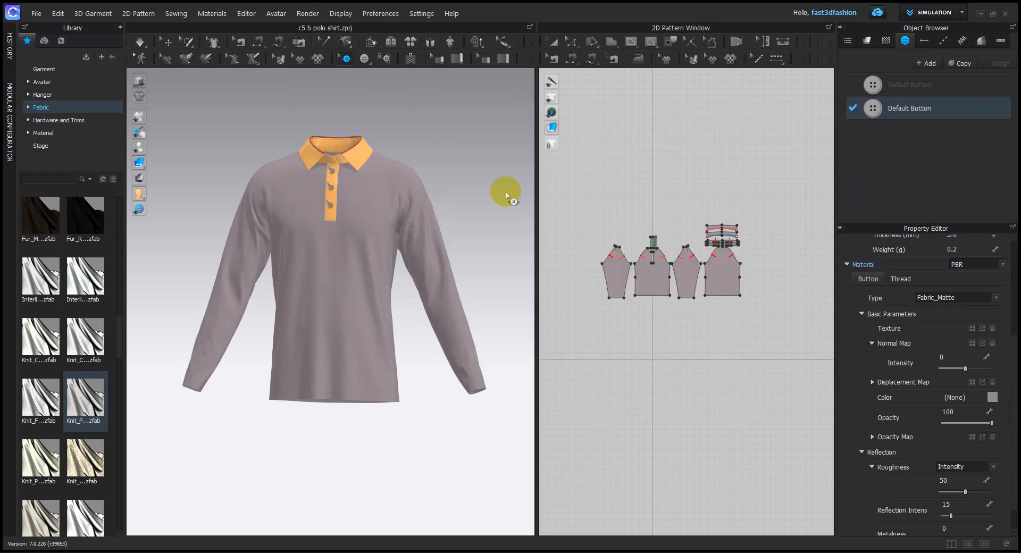
scroll(378, 176, up, 3)
scroll(378, 176, up, 5)
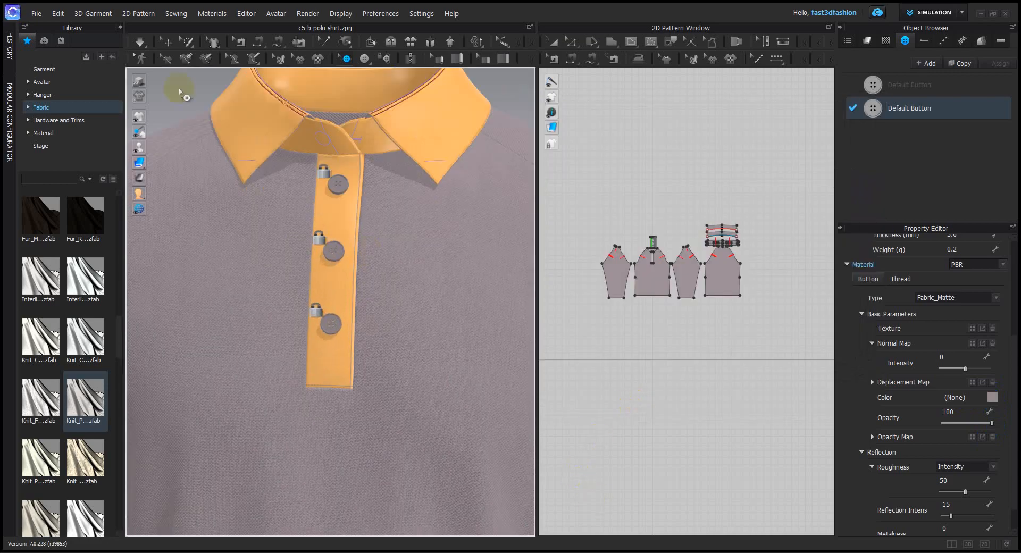
click(168, 42)
scroll(366, 180, down, 8)
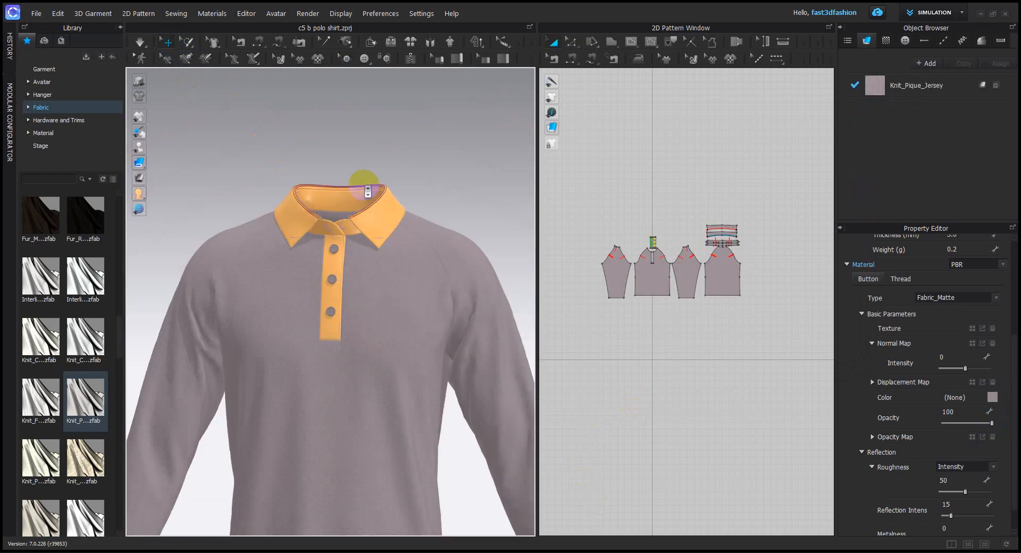
scroll(428, 158, down, 5)
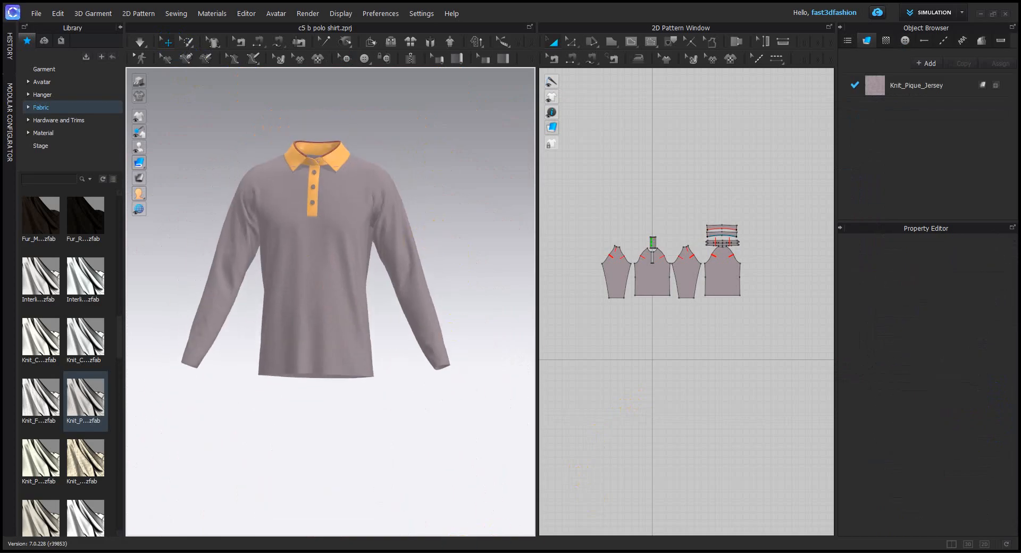
- Switch to the course outline PDF in Edge and review the polo T-shirt Detailing entry, including its raw edge item
key(alt+Tab)
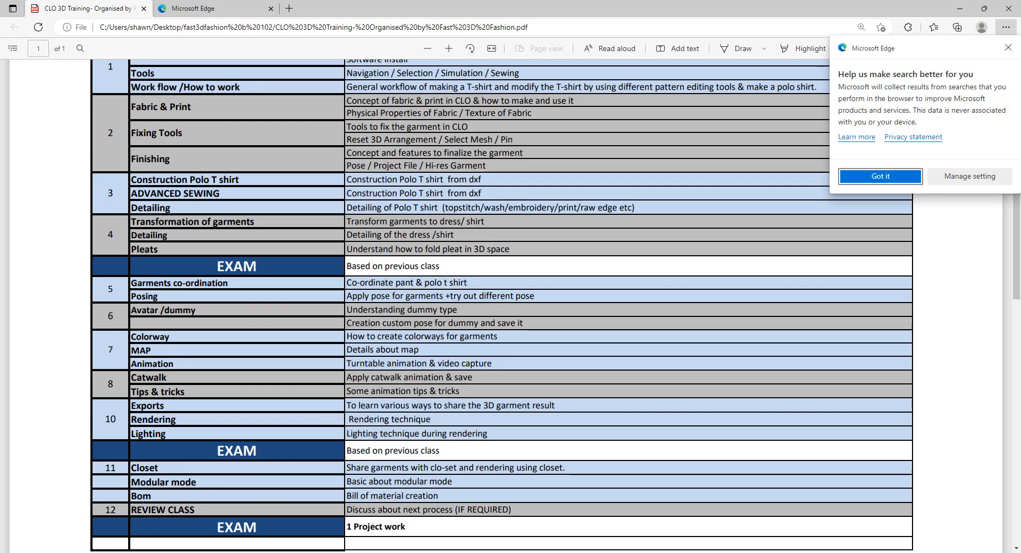
click(1008, 50)
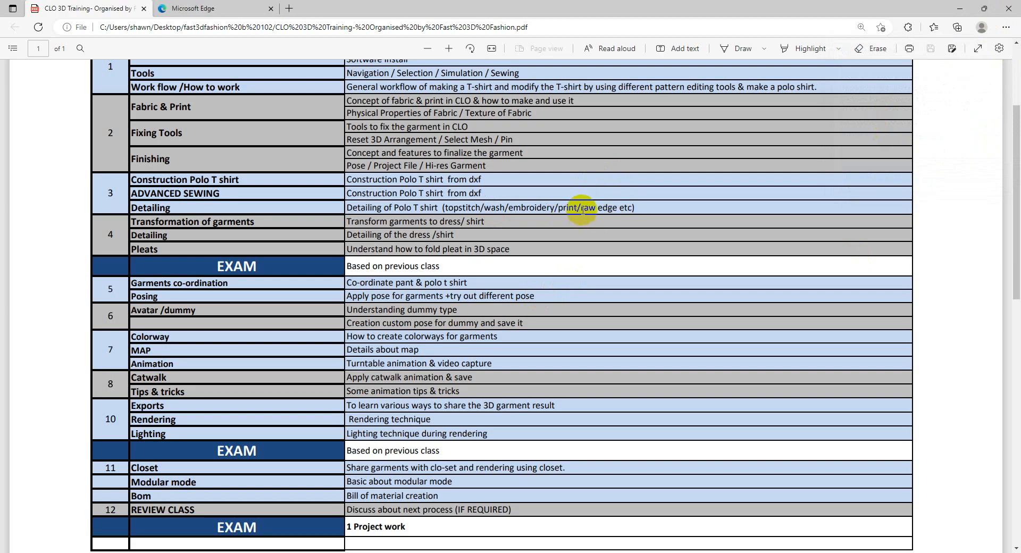
drag(583, 210, 641, 208)
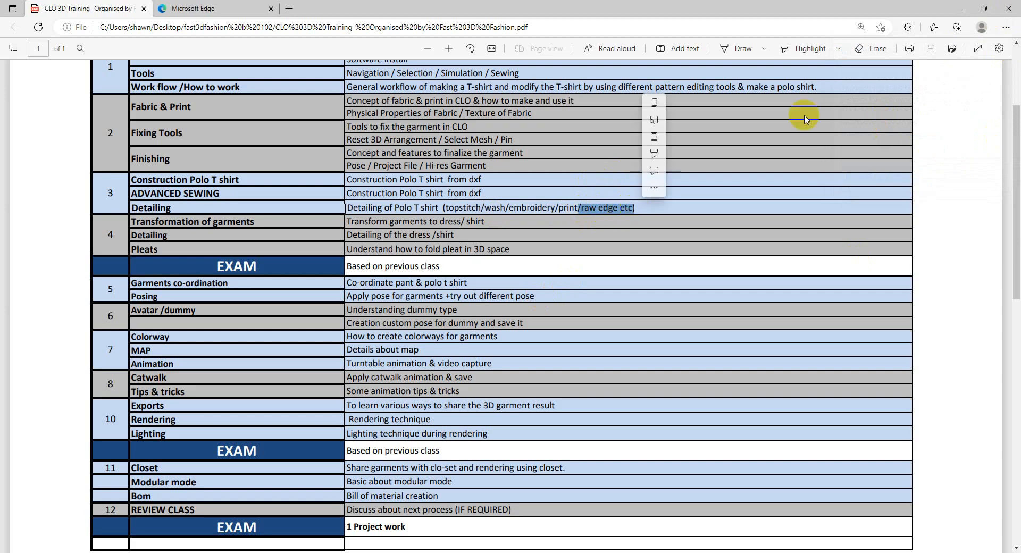
click(959, 11)
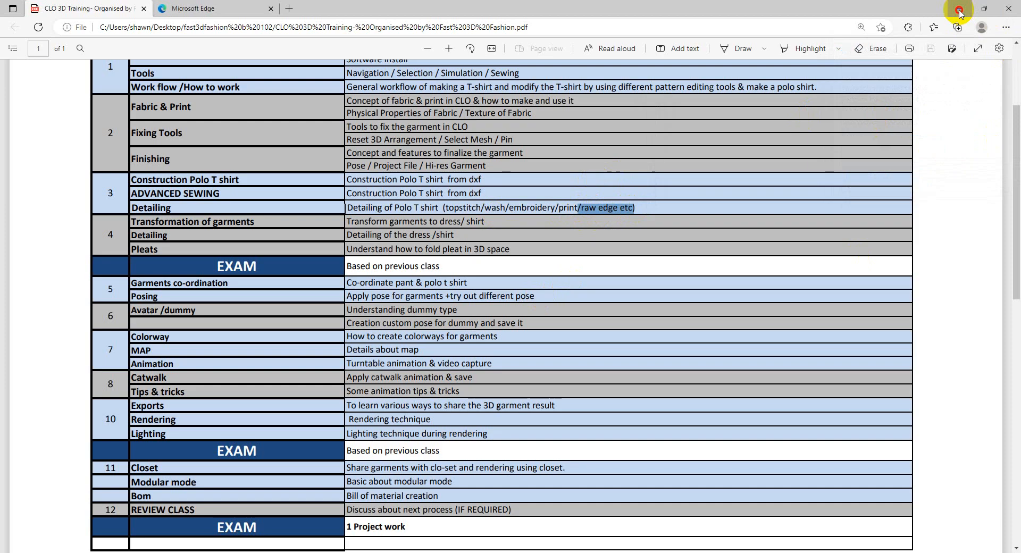
click(959, 11)
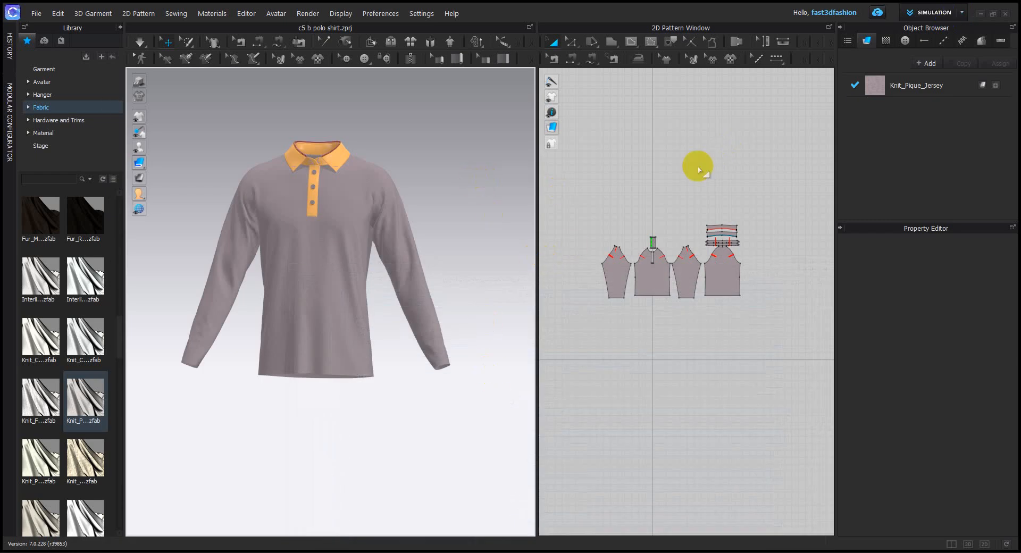
click(916, 85)
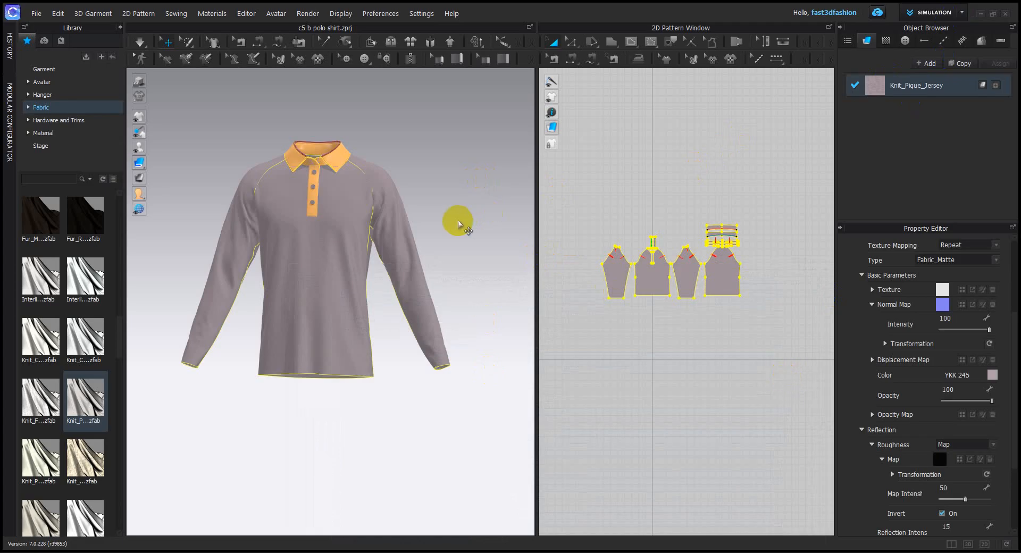
click(454, 137)
click(904, 91)
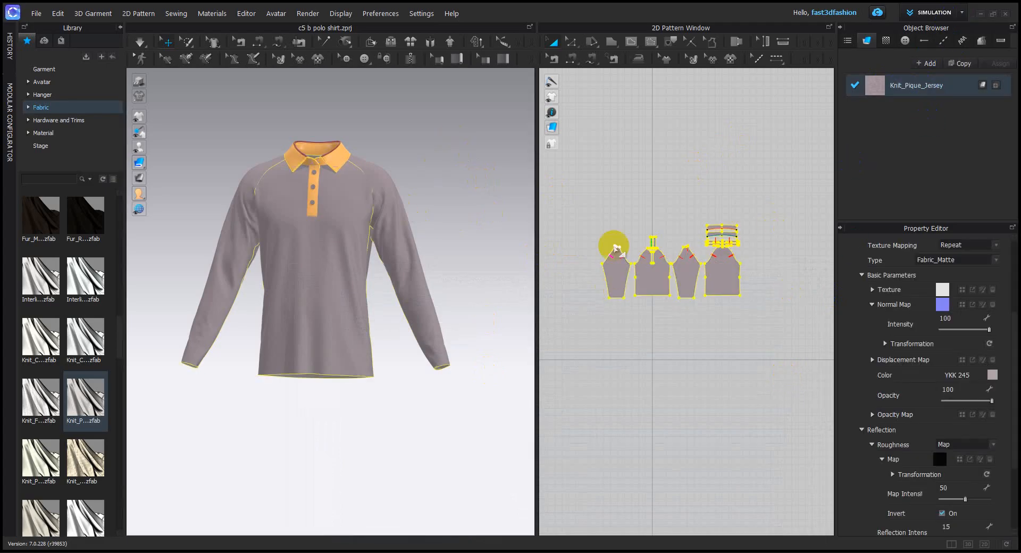
click(444, 163)
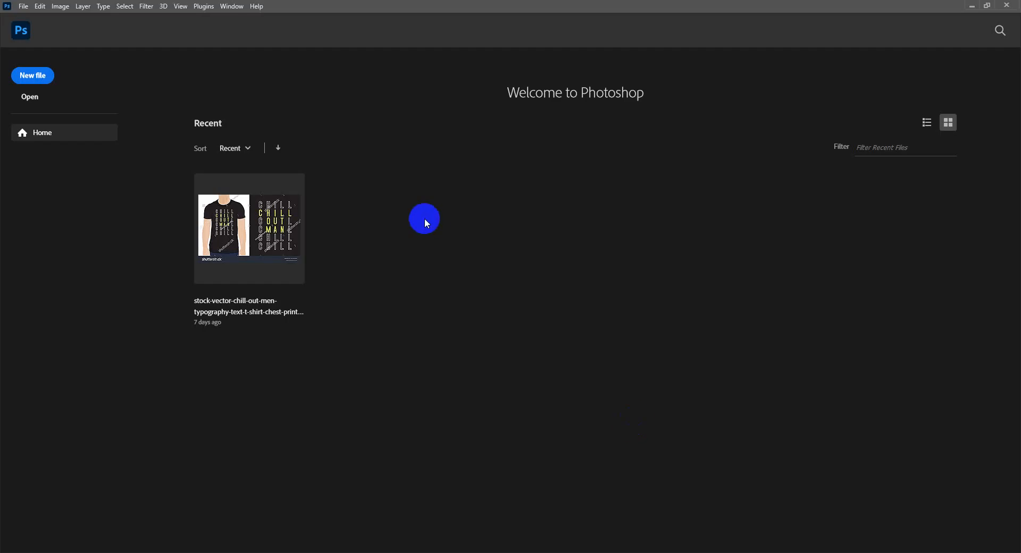
- Switch to Photoshop and open dust-png-5.jpg from the Explorer folder in a maximized workspace
click(987, 7)
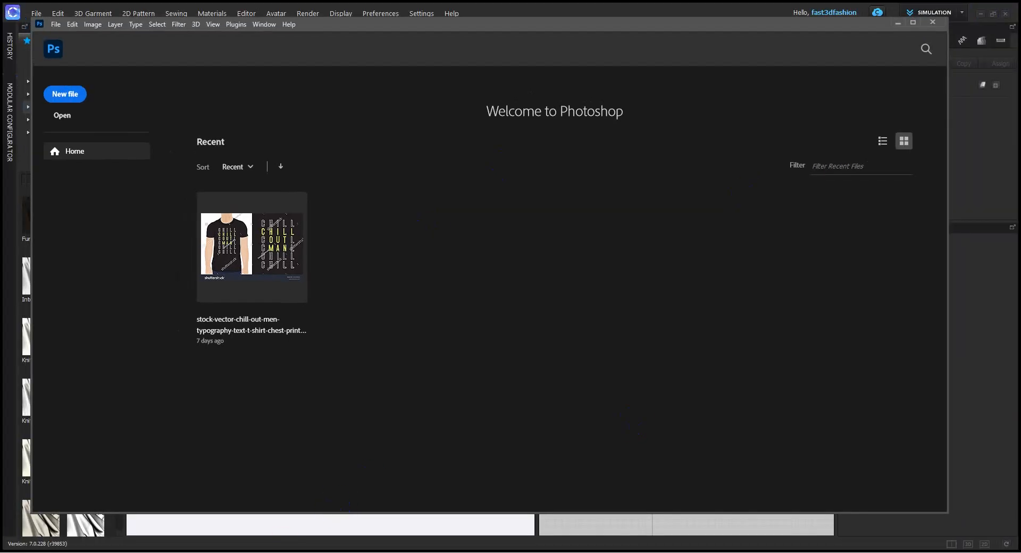
mouse_move(285, 543)
click(305, 524)
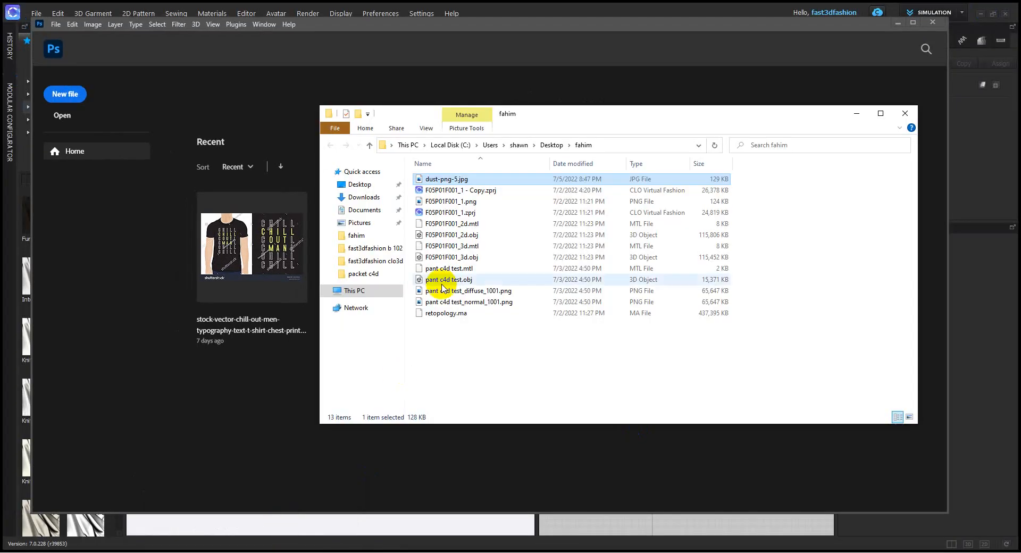
drag(428, 180, 223, 372)
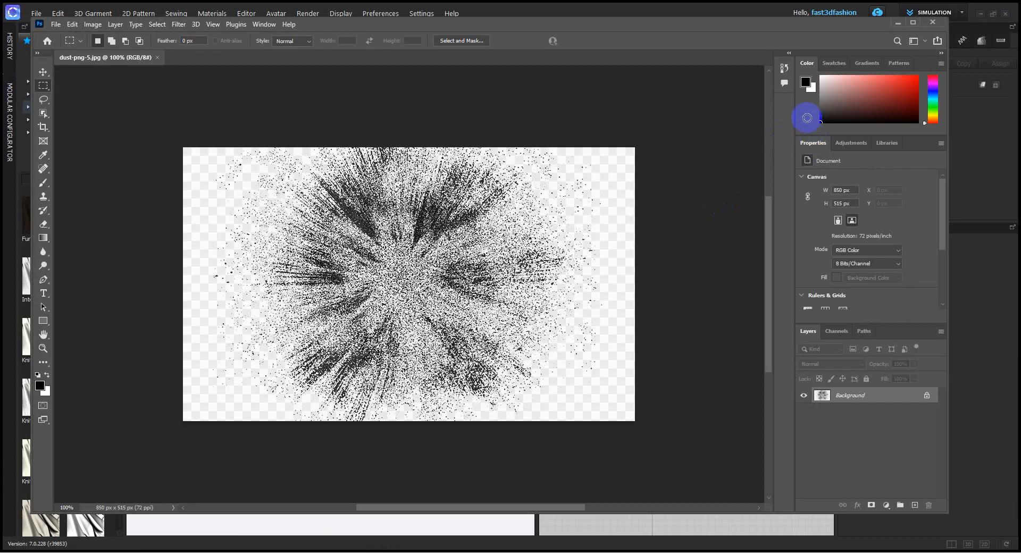
click(912, 23)
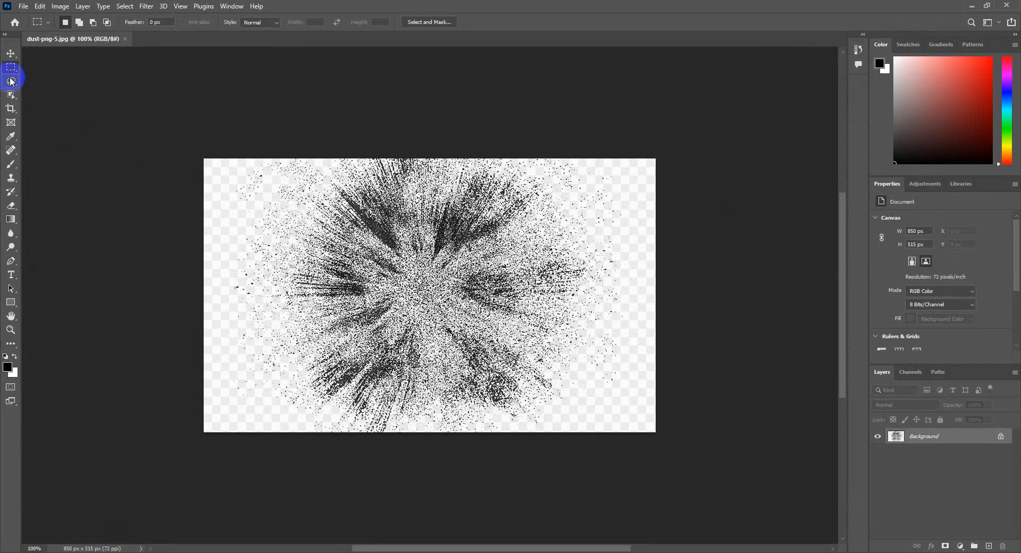
click(11, 81)
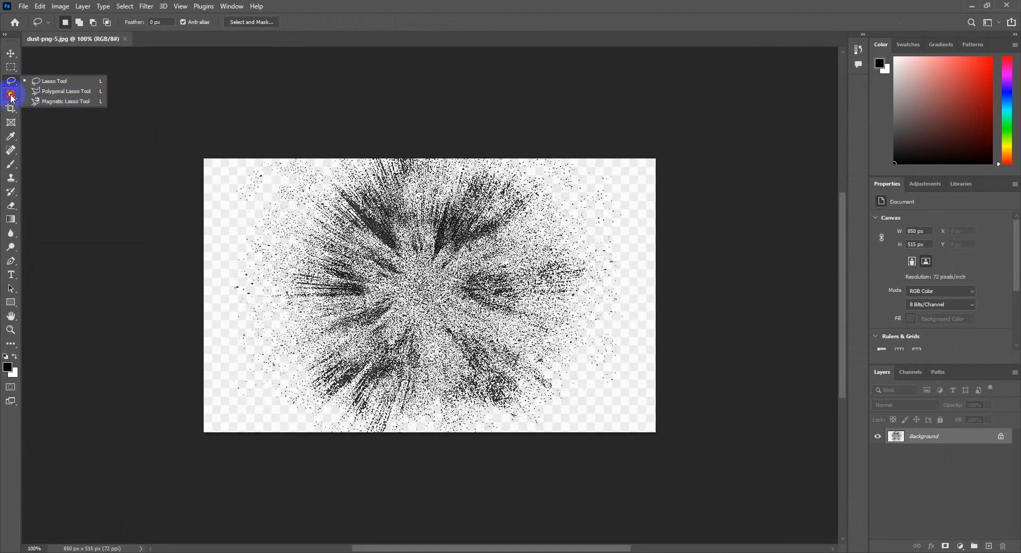
click(11, 95)
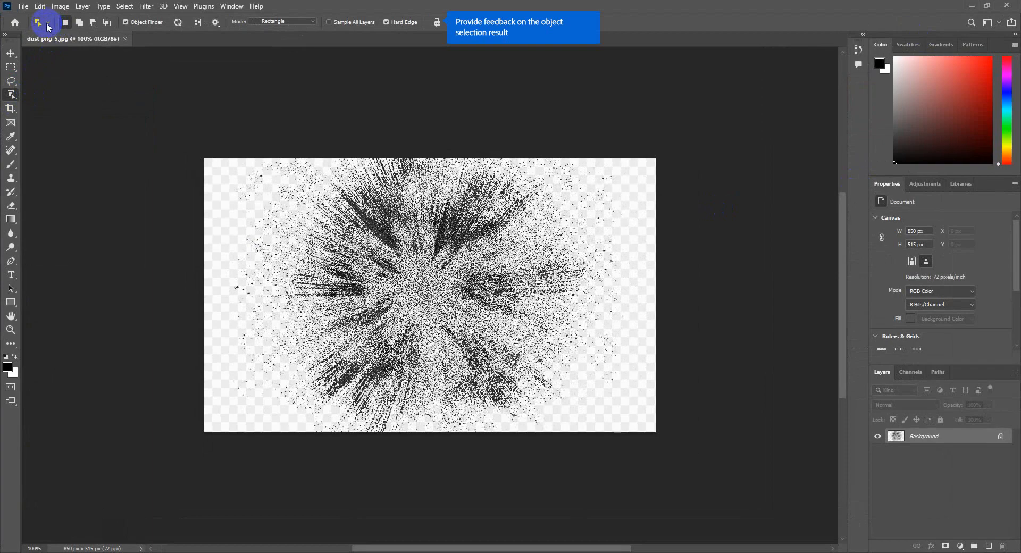
click(46, 22)
click(10, 150)
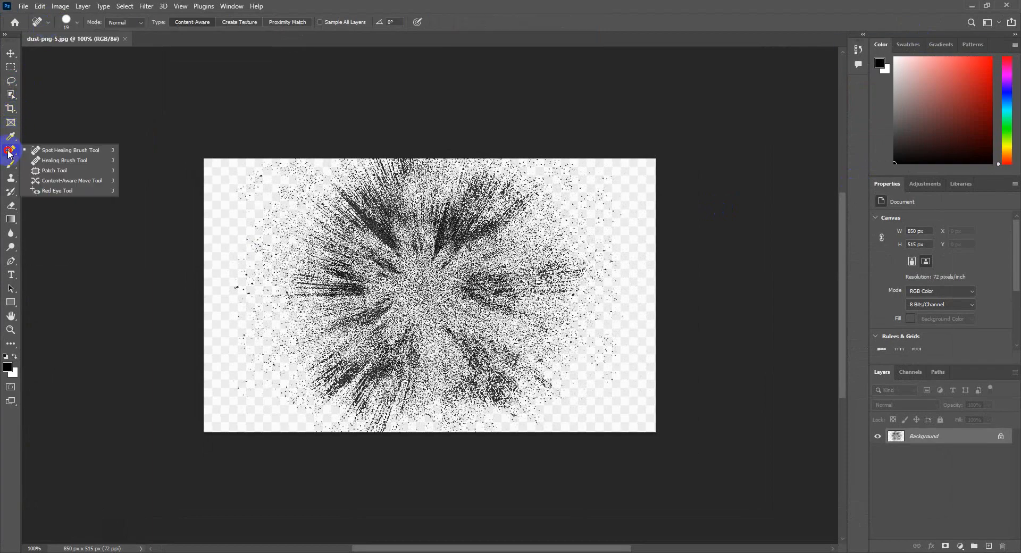
click(11, 167)
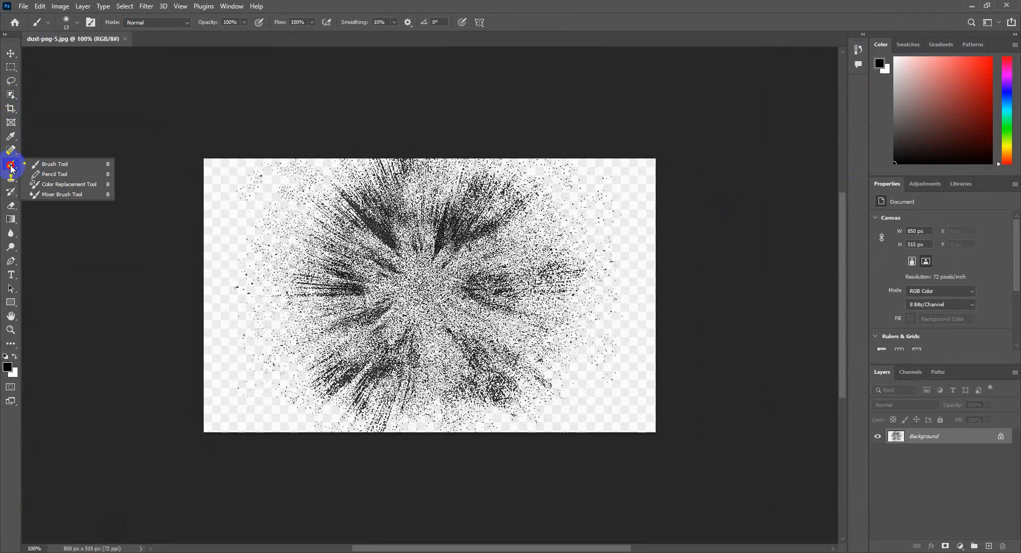
click(12, 183)
click(12, 193)
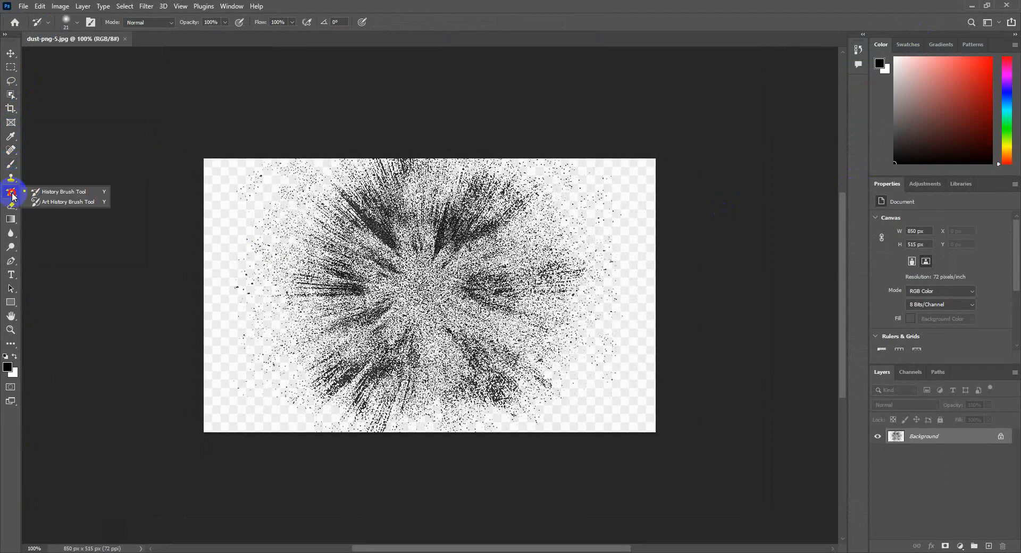
click(13, 206)
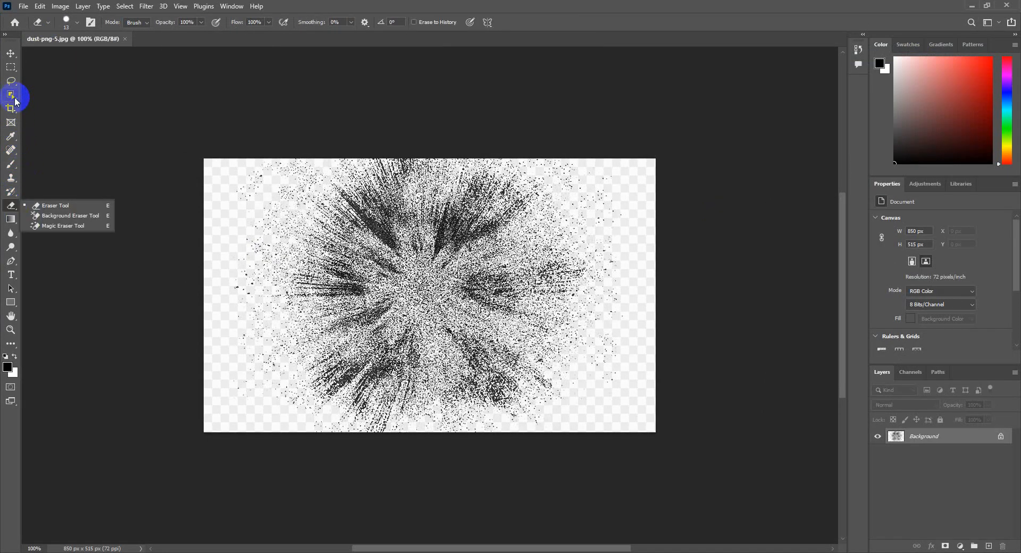
- Select the light checkered background around the dust with the Magic Wand, unlock the Background layer, delete the selected area and deselect
click(11, 96)
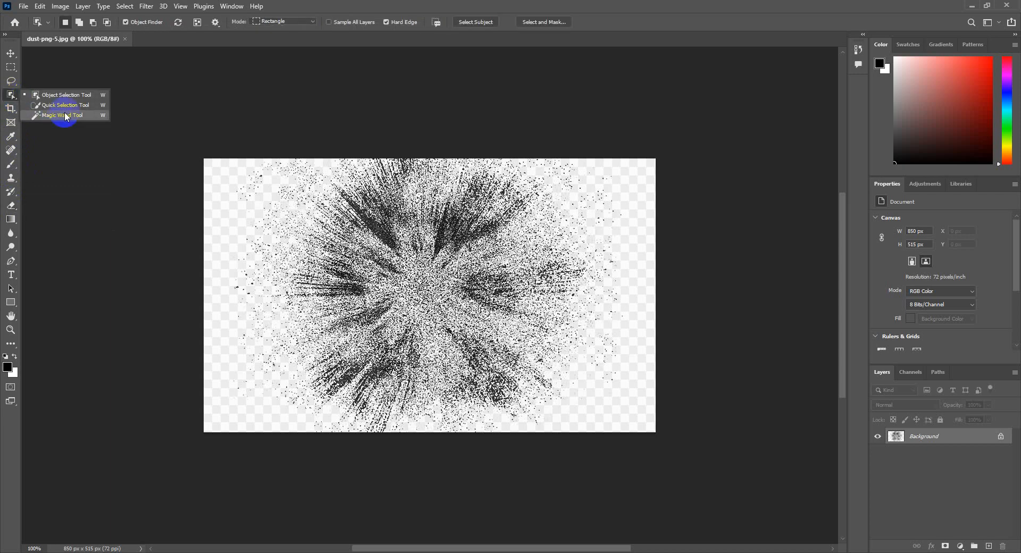
click(59, 116)
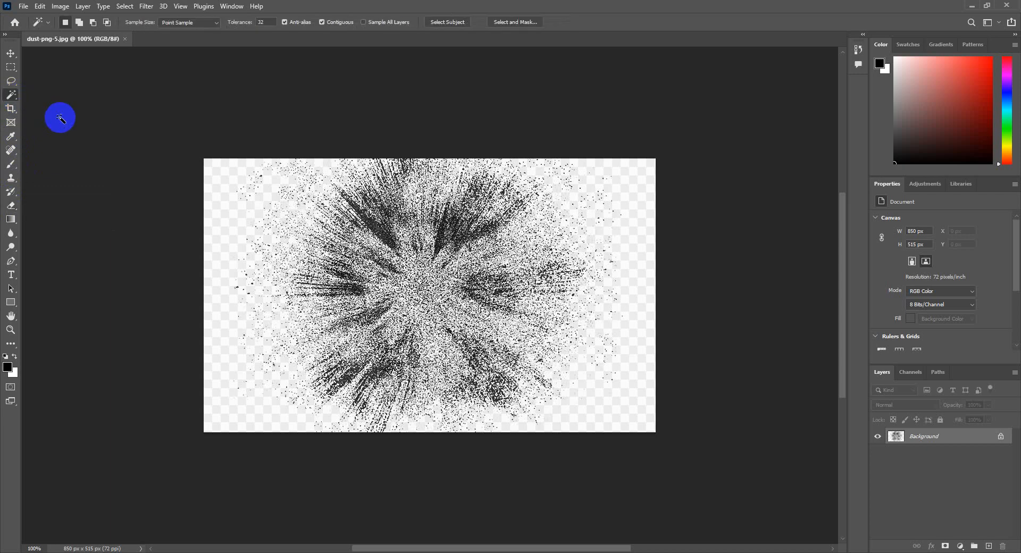
click(225, 171)
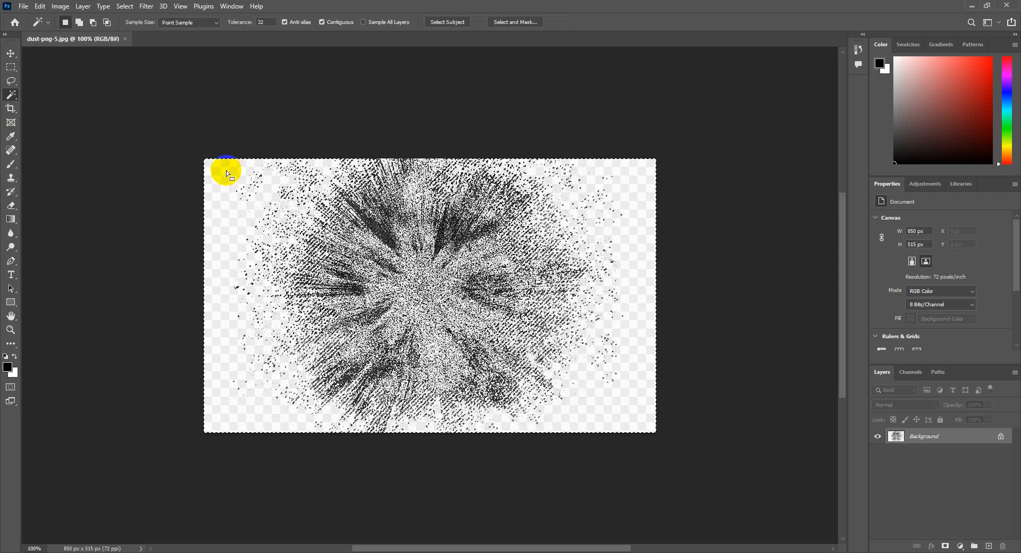
key(shift+F5)
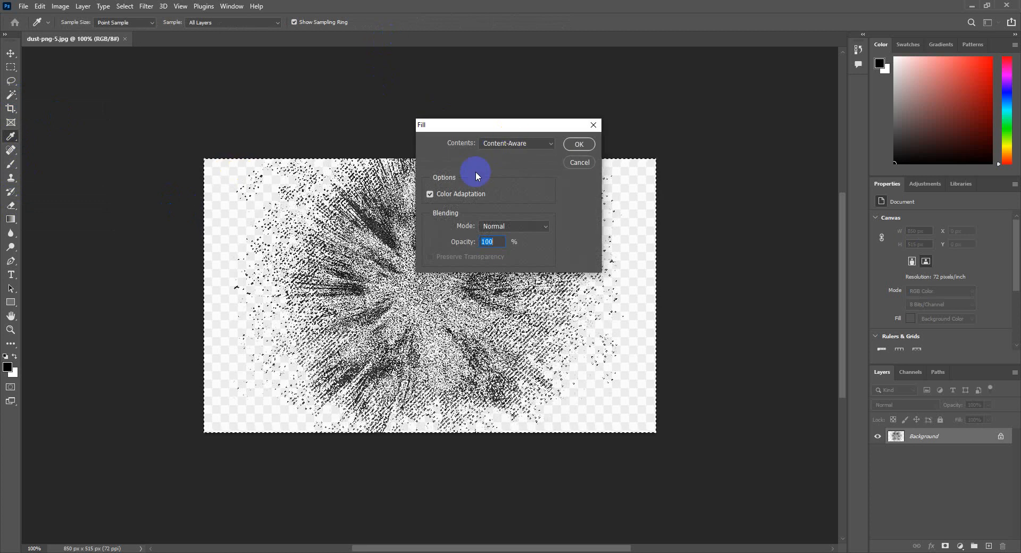
click(581, 163)
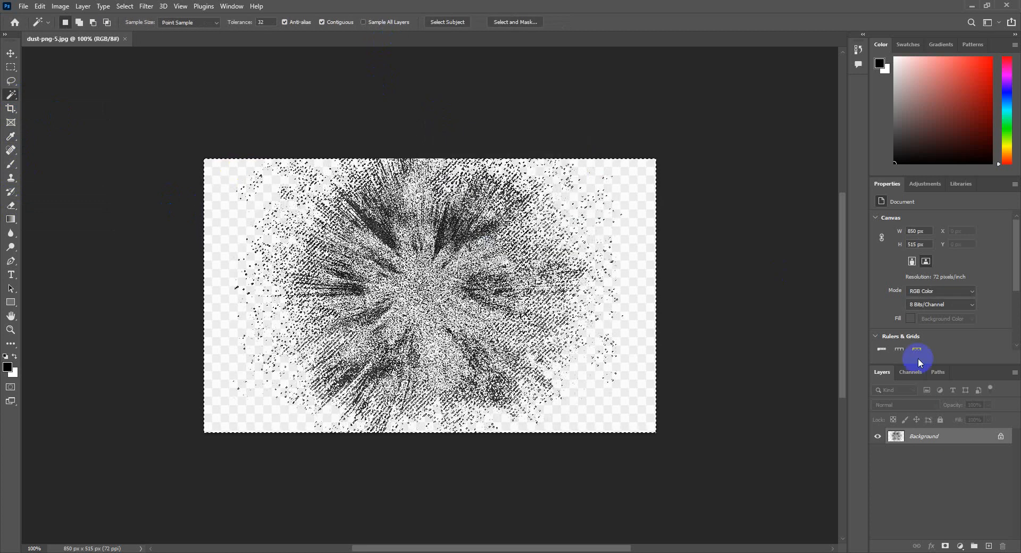
click(1002, 437)
key(Delete)
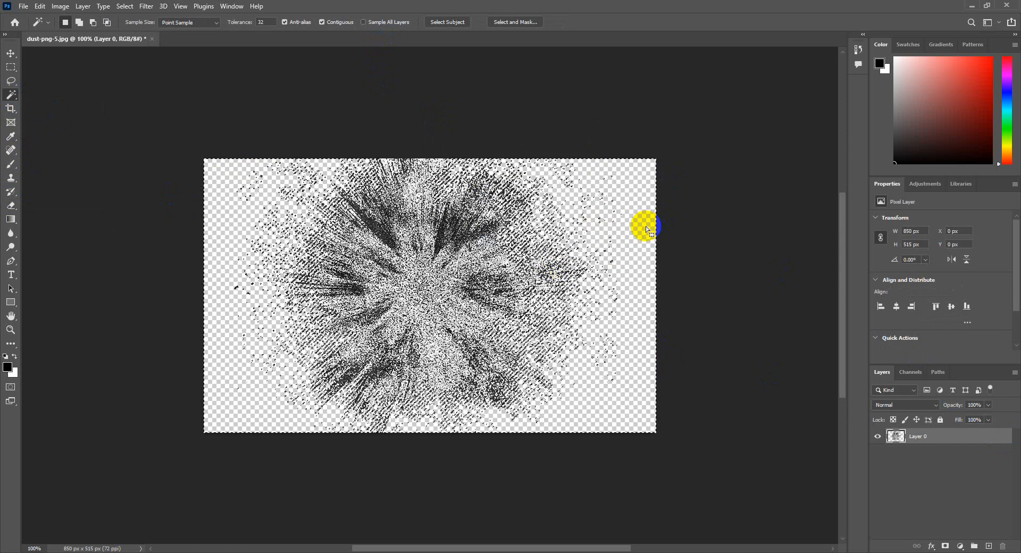
click(437, 87)
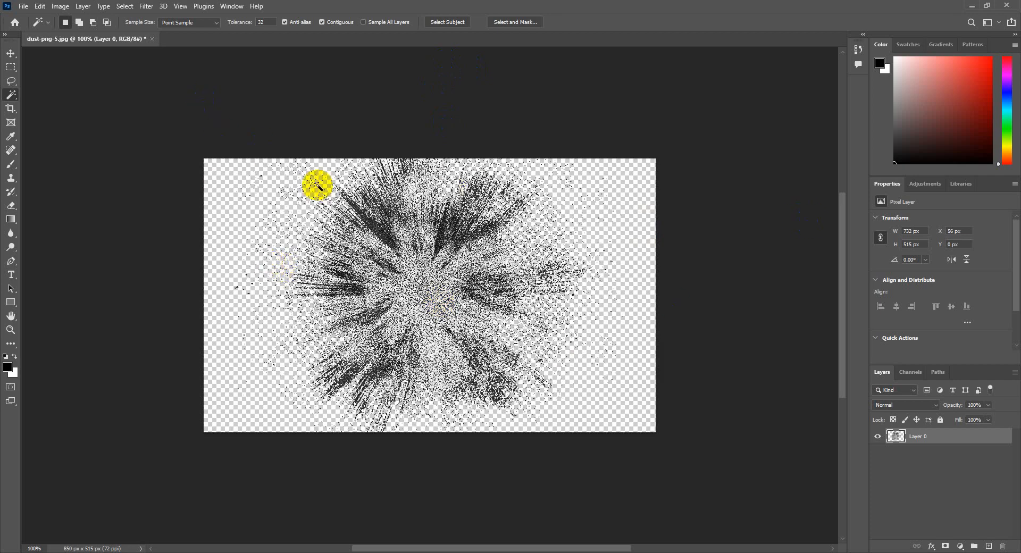
- Switch to Chrome and search Google for "wash effect t shirt"
click(24, 6)
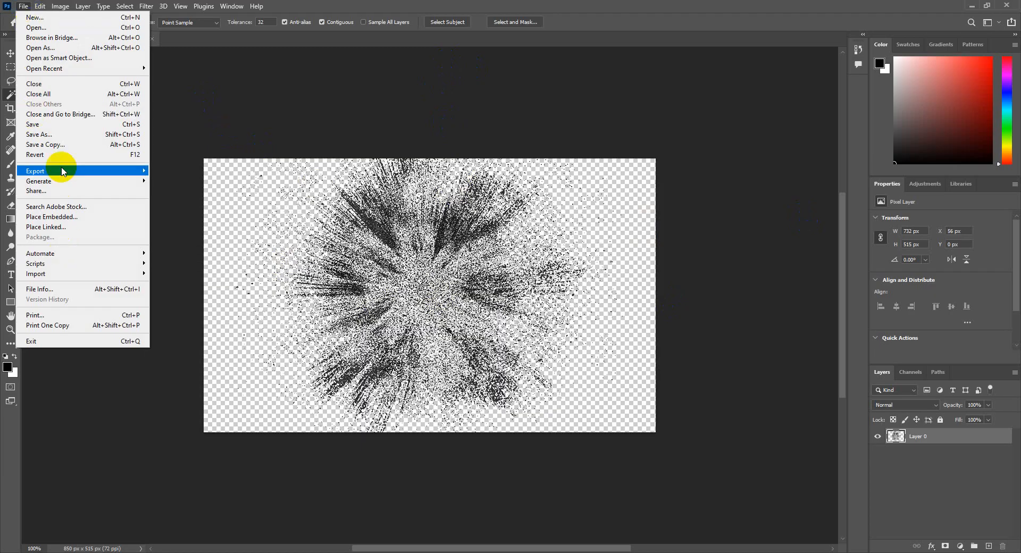
mouse_move(62, 171)
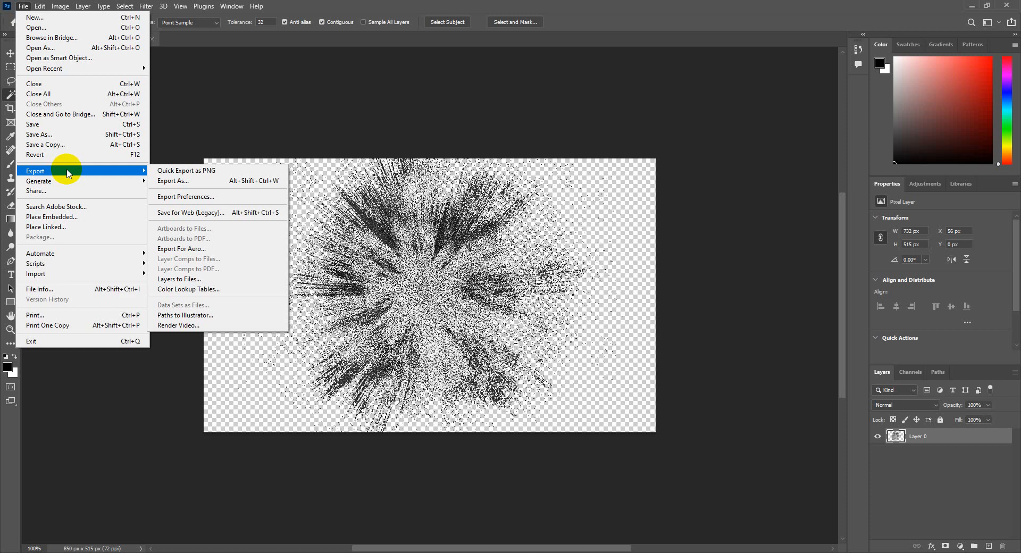
click(317, 537)
click(245, 512)
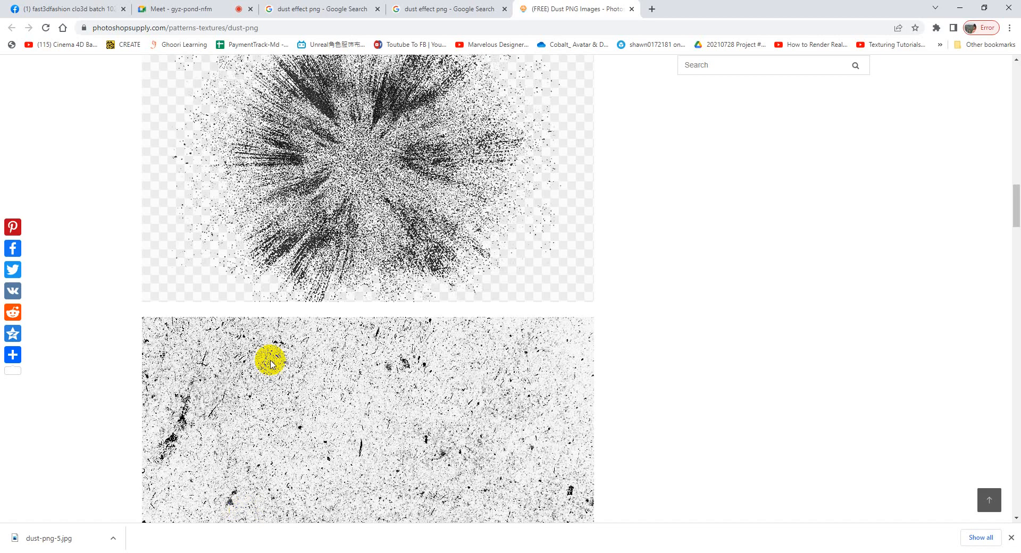
click(211, 31)
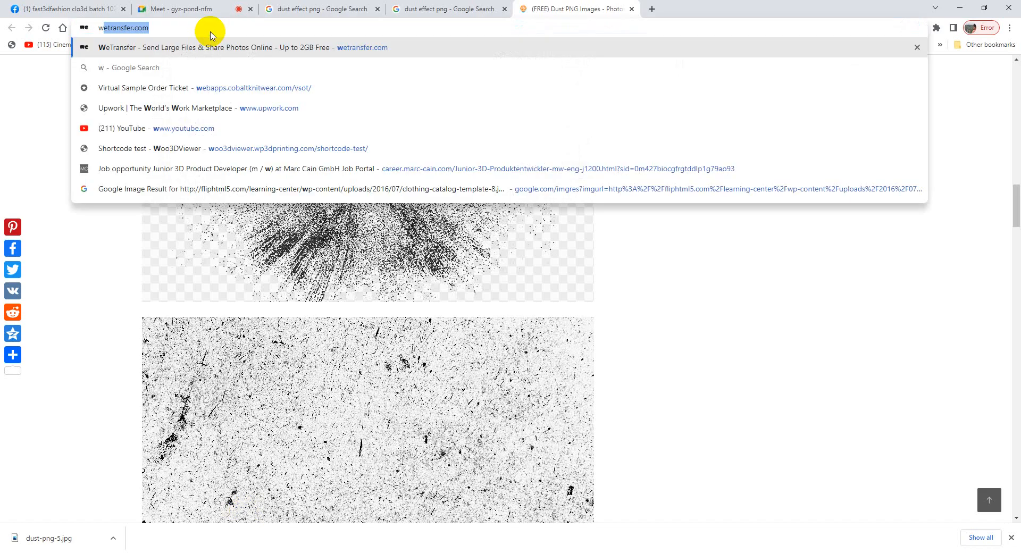
text(wash)
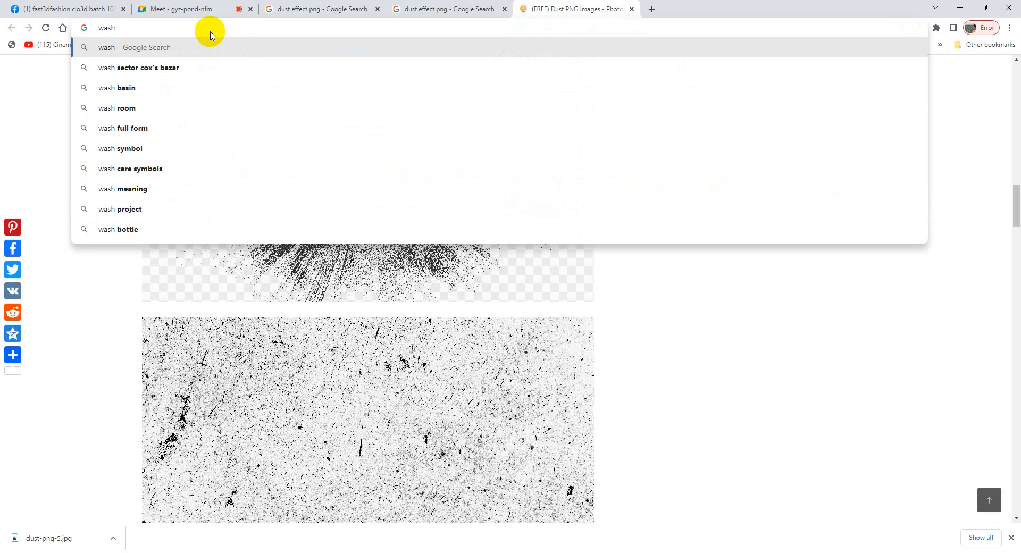
text( effect )
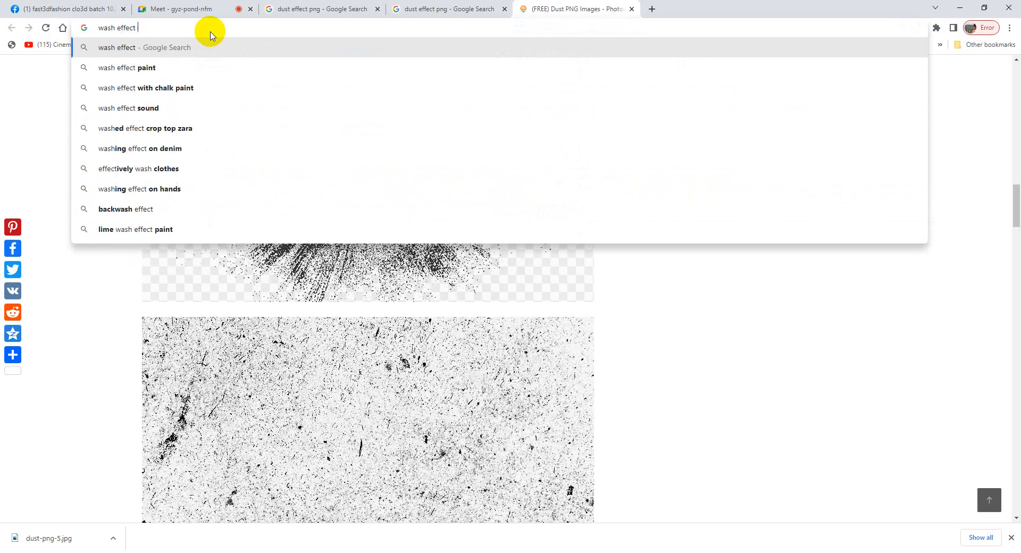
text(t)
text( shirt)
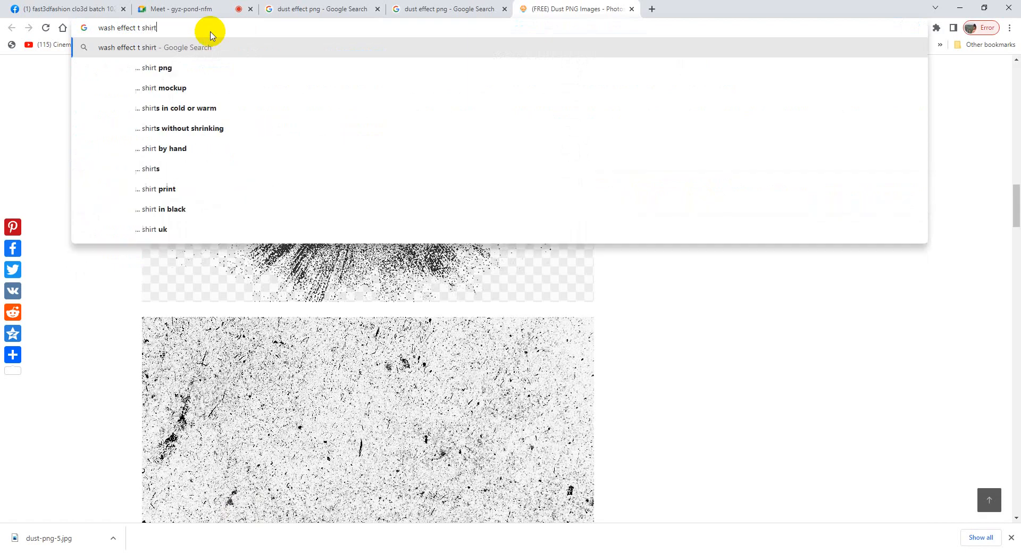
key(Return)
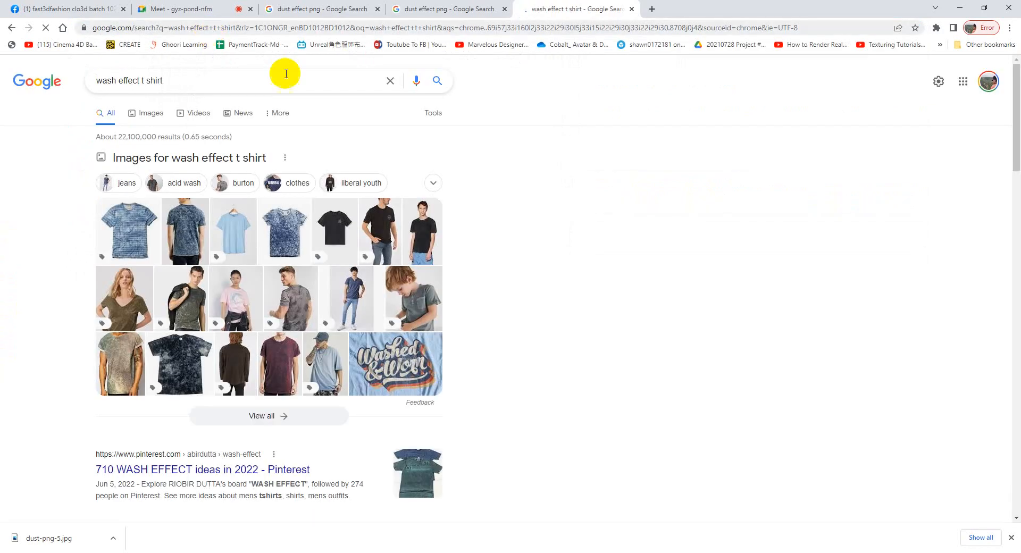
- Preview several washed T-shirt image results, comparing the blue, burgundy, brown, ombre and grey acid wash examples
click(287, 224)
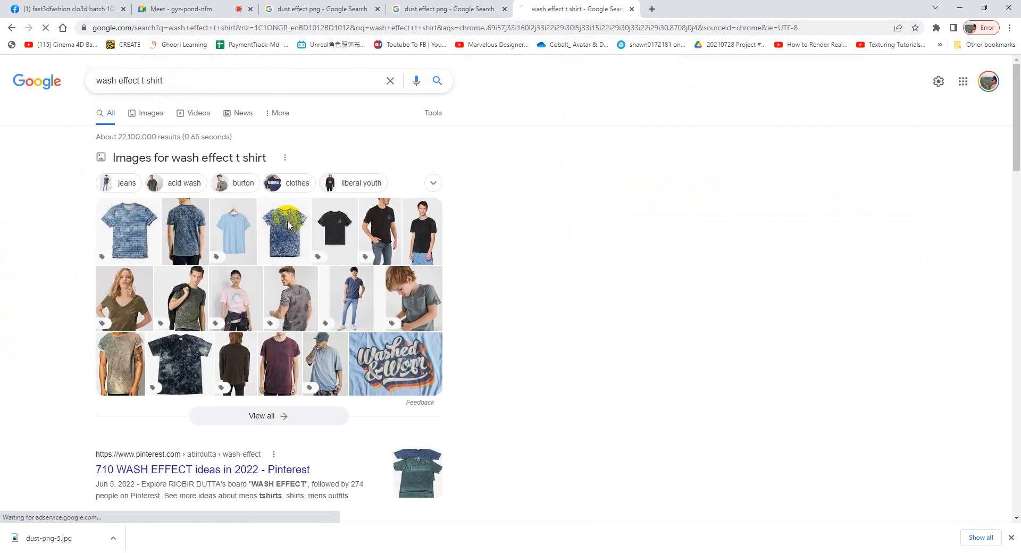
click(351, 259)
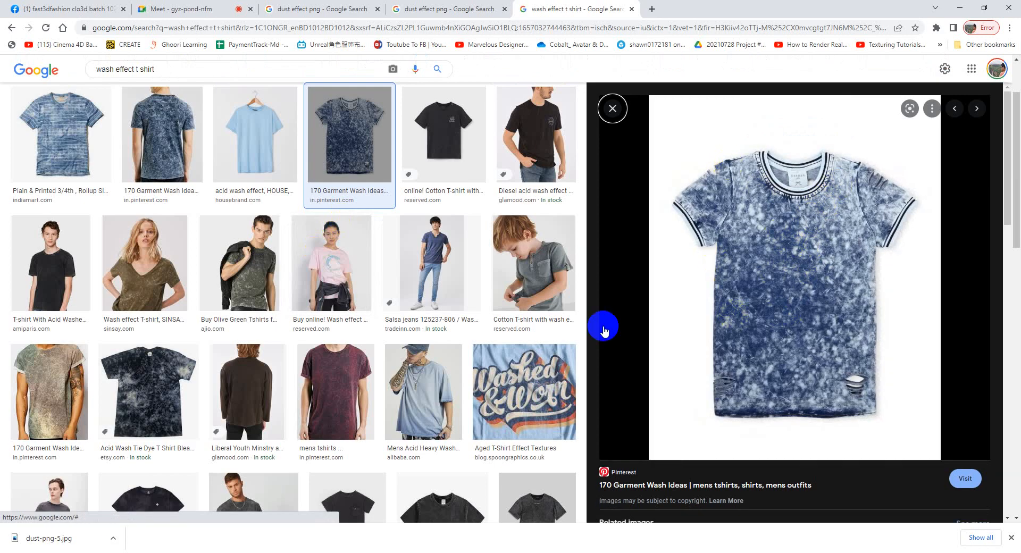
click(361, 385)
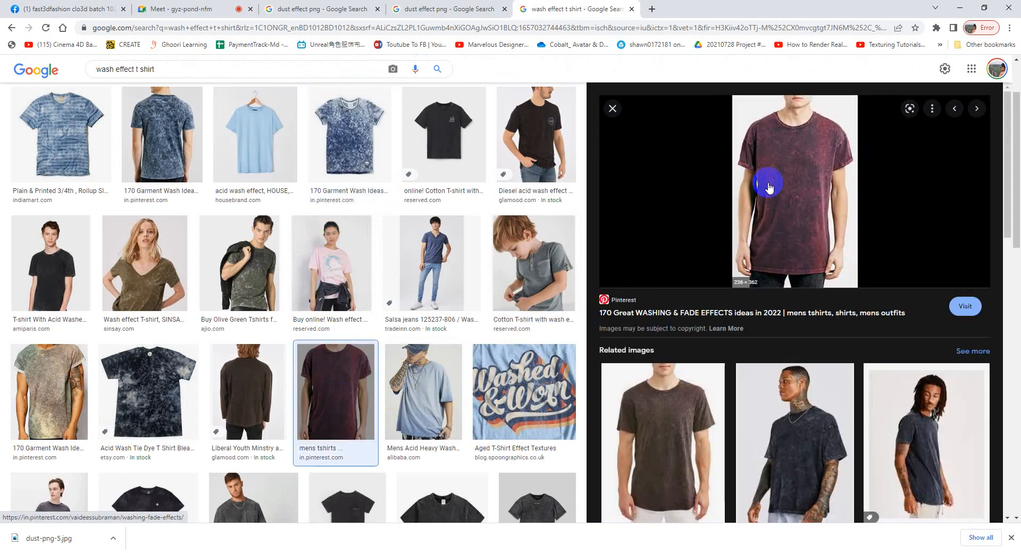
click(671, 420)
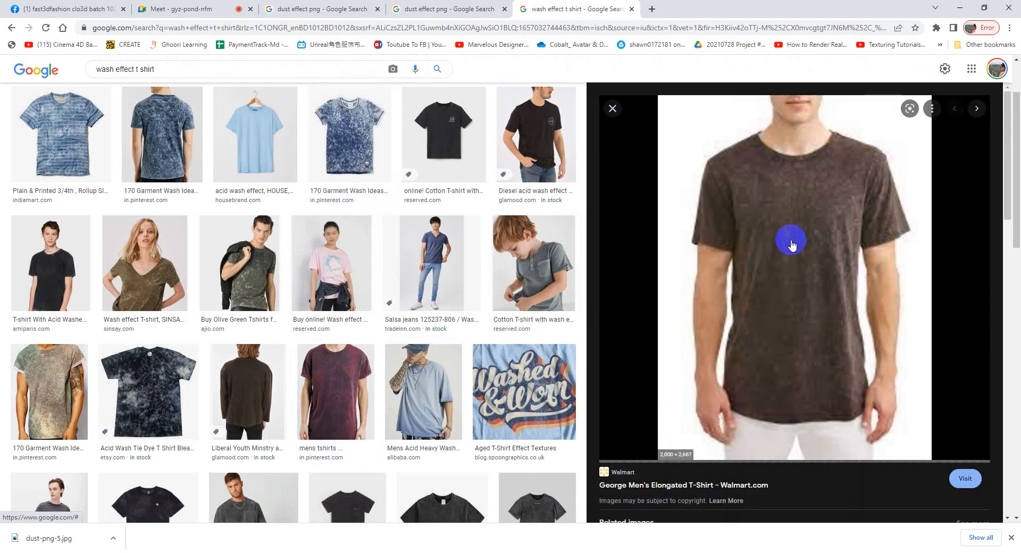
click(426, 389)
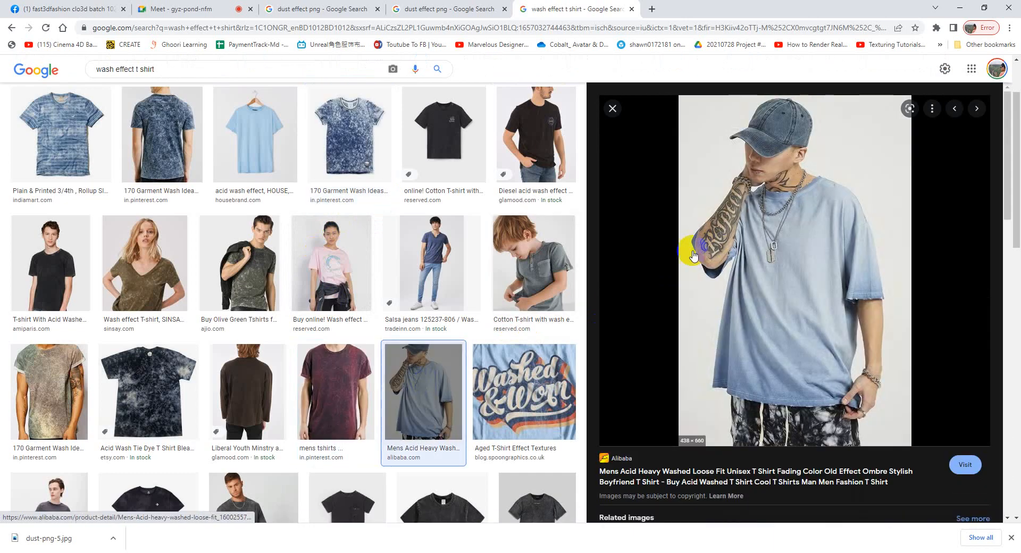
click(38, 394)
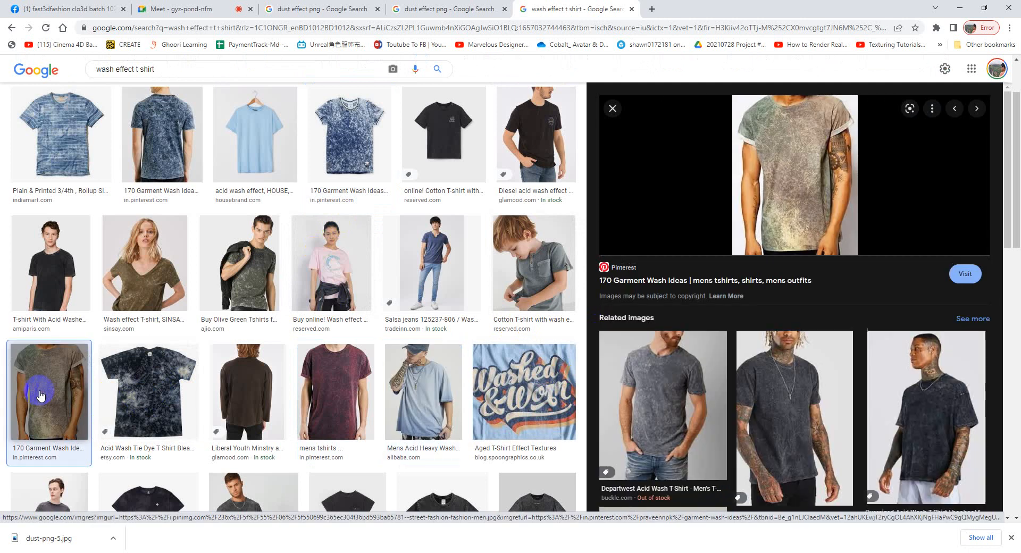
click(666, 415)
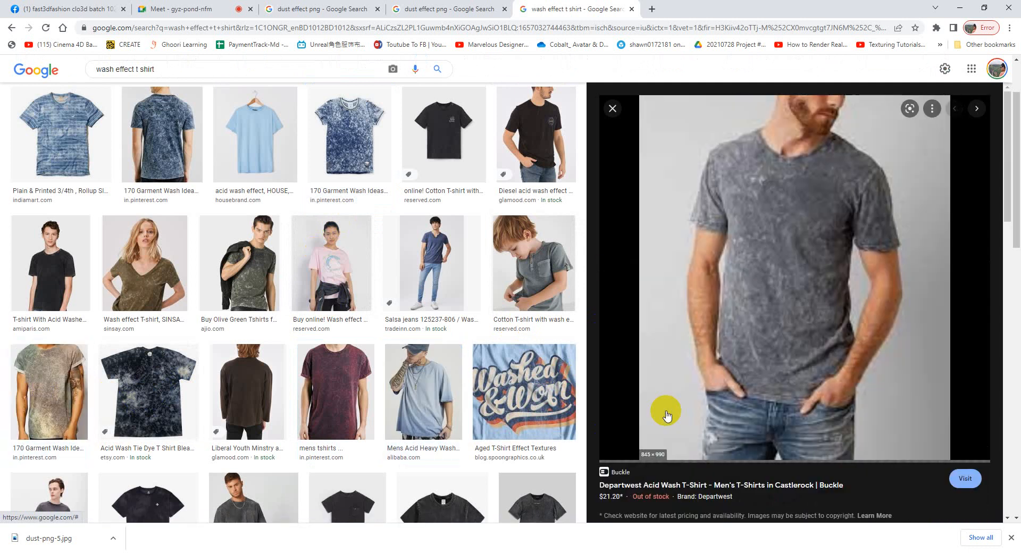
- Open the Buckle product page for the Departwest Acid Wash T-Shirt and continue shopping past the international shipping notice
right_click(797, 279)
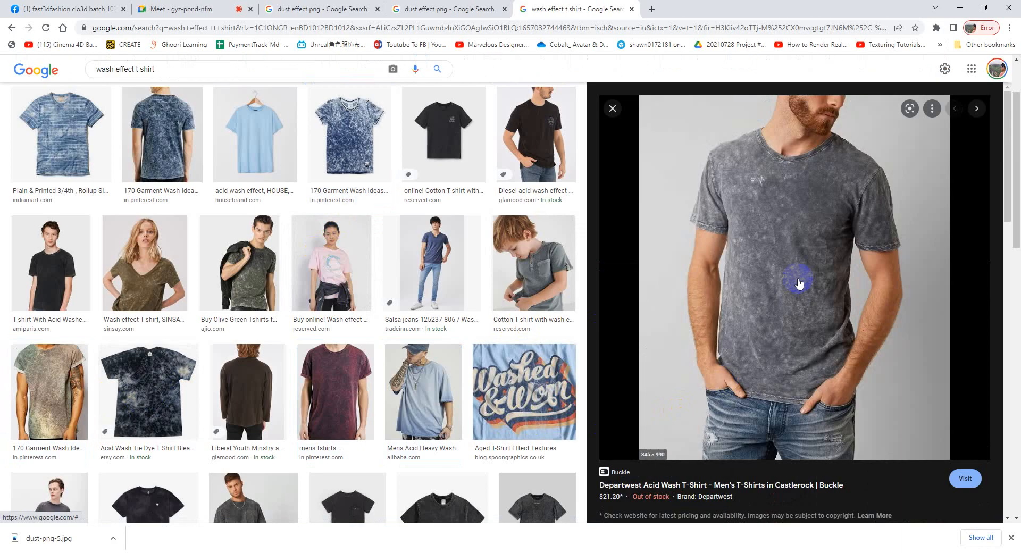
click(803, 252)
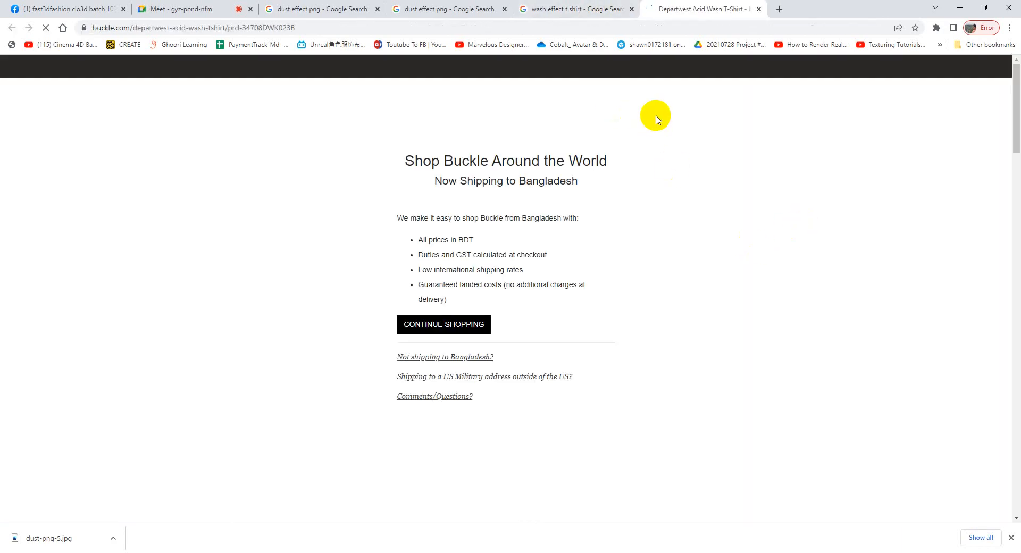
click(446, 323)
click(445, 330)
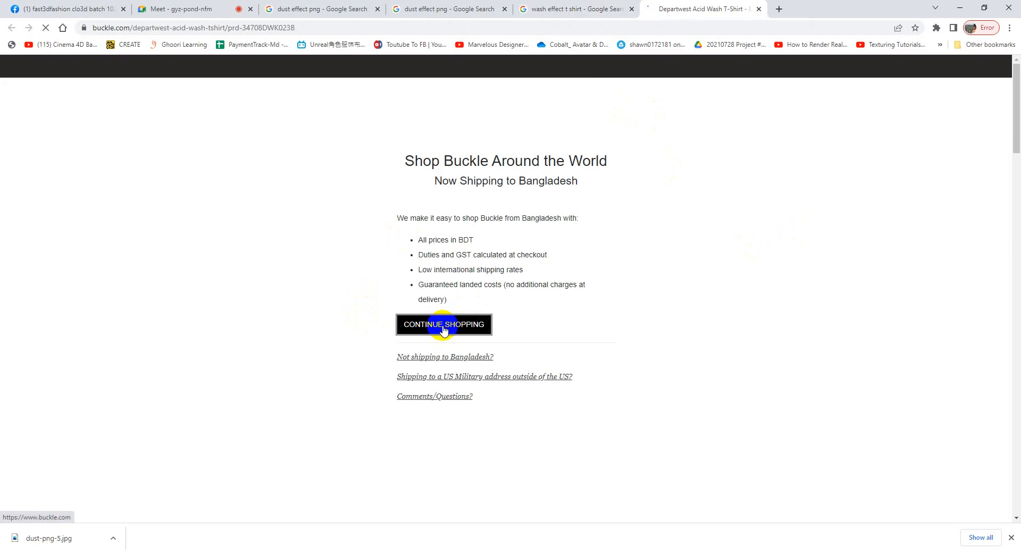
click(440, 330)
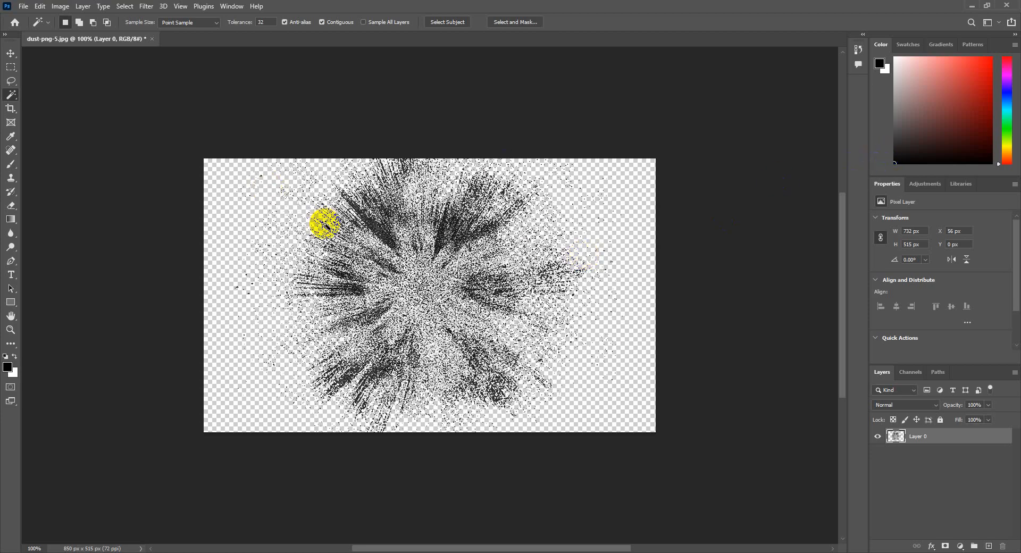
- Switch to CLO, start the 2D Graphic tool and browse to the Desktop folder that holds the dust image
click(973, 6)
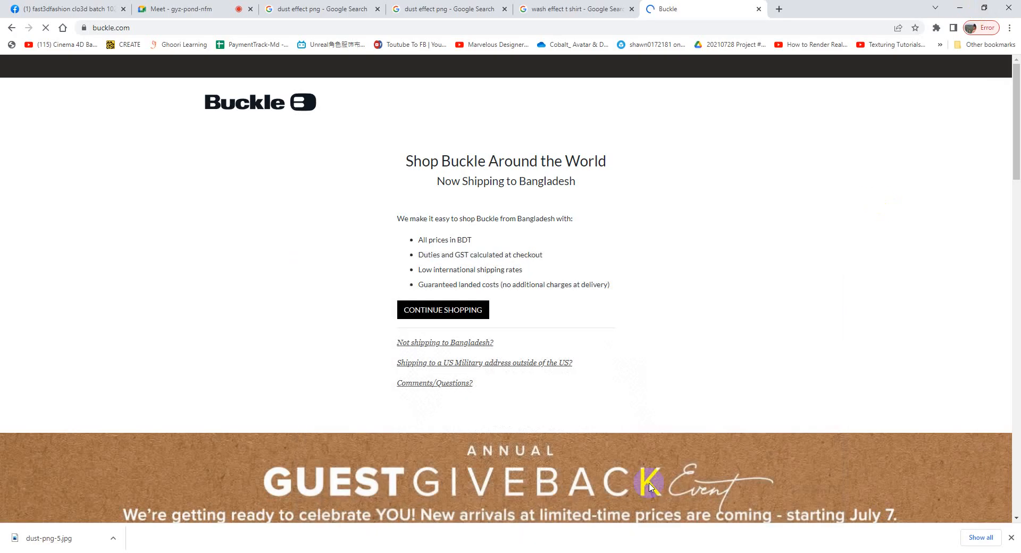
click(960, 8)
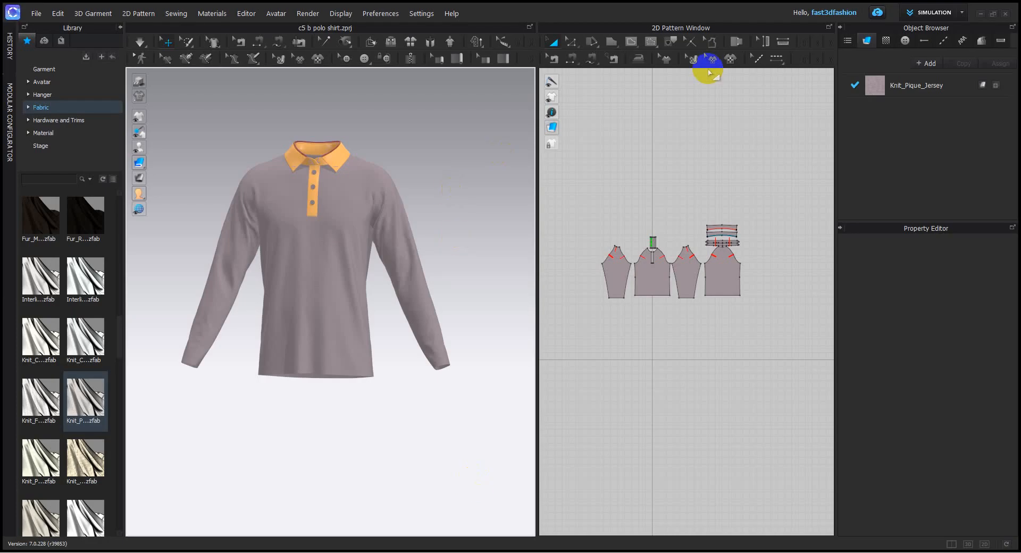
click(730, 59)
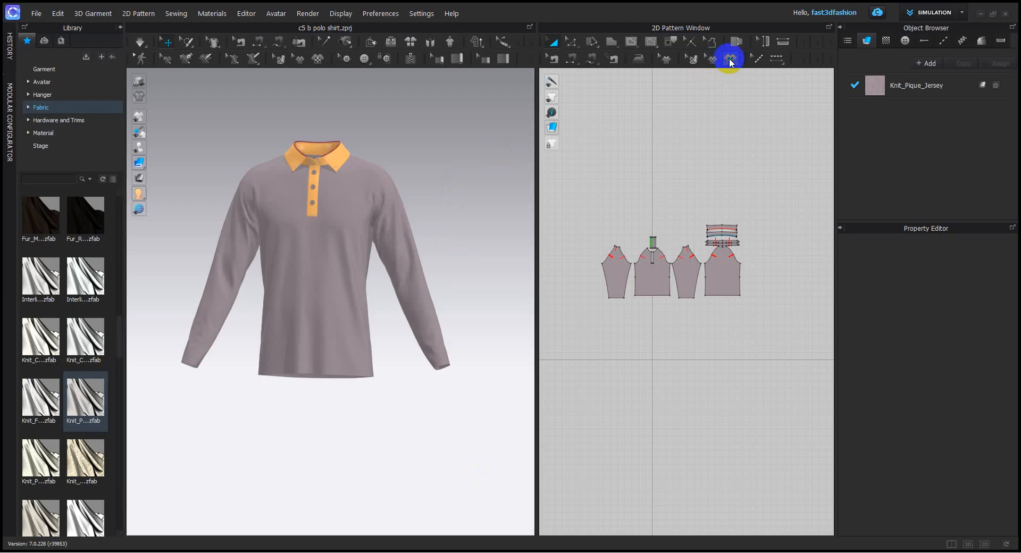
click(356, 186)
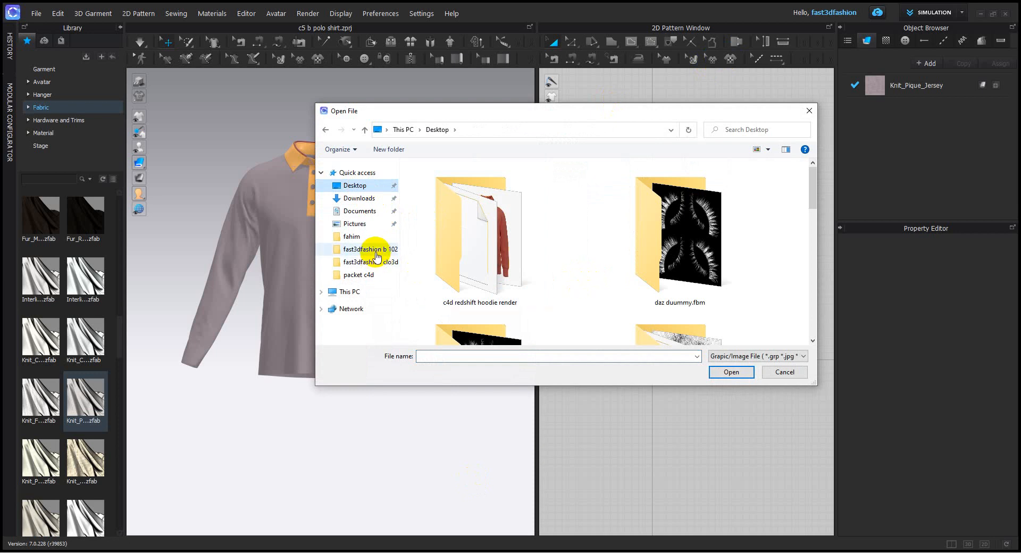
click(371, 249)
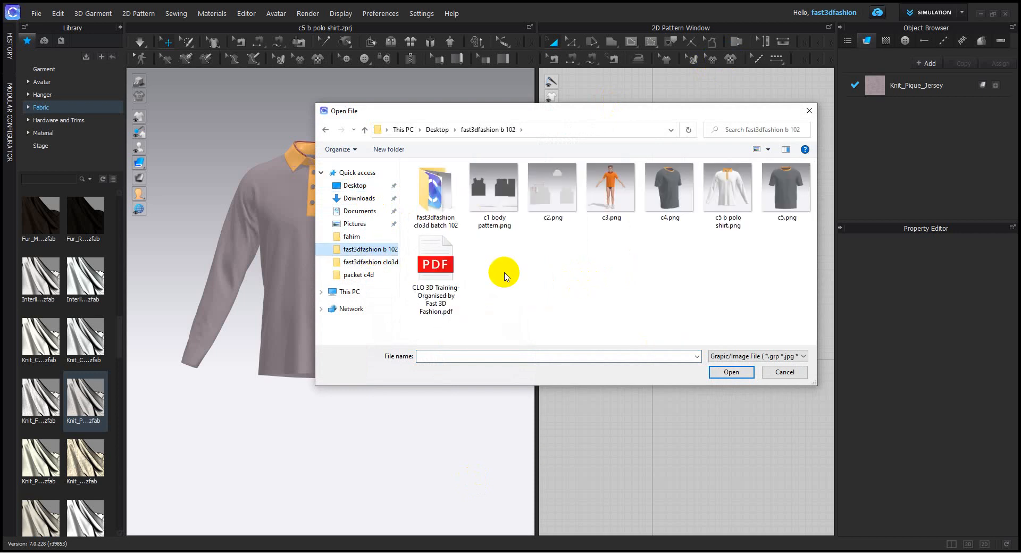
click(352, 236)
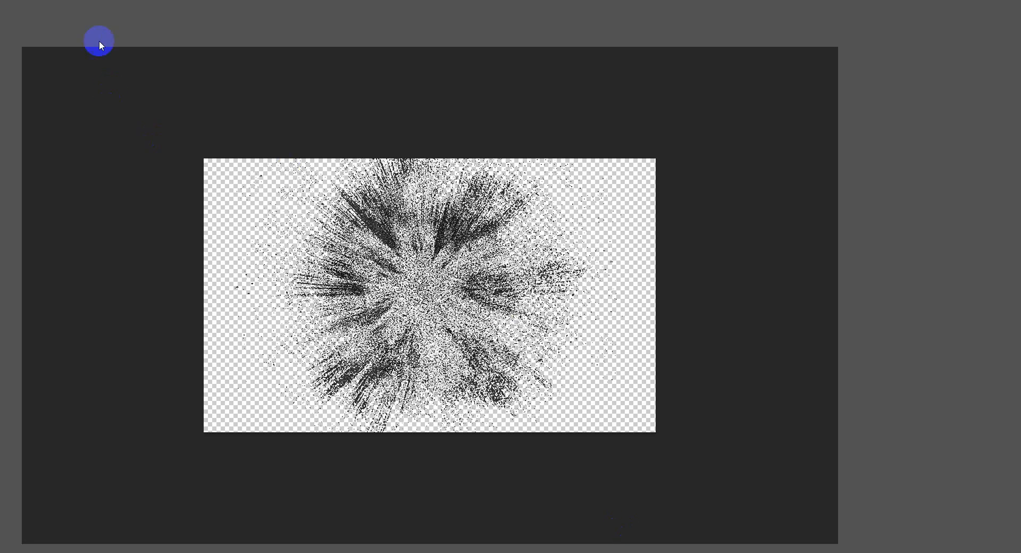
- Switch to Photoshop and save the background-free dust image as dust-png-5.png in PNG format, beside the original JPG
key(f)
click(23, 7)
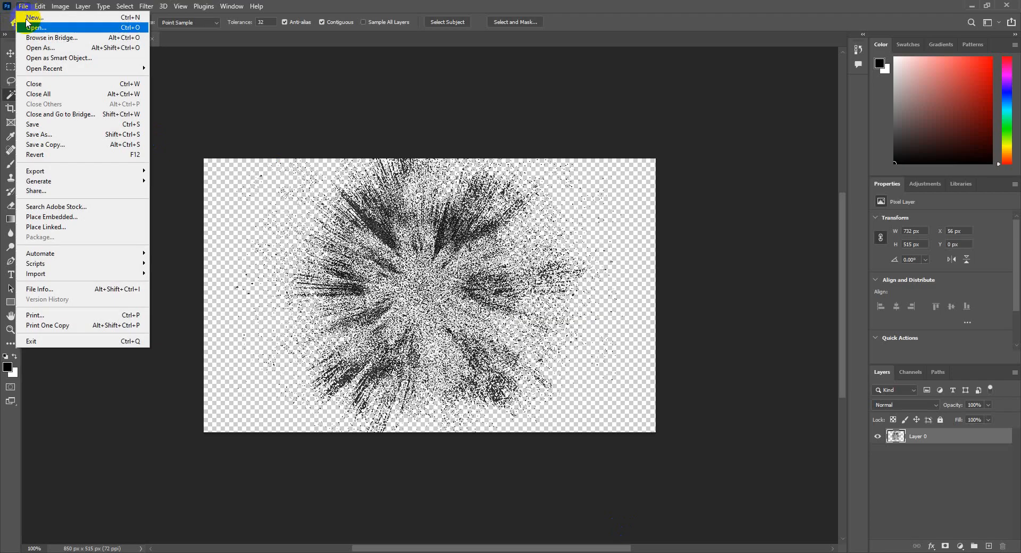
click(47, 135)
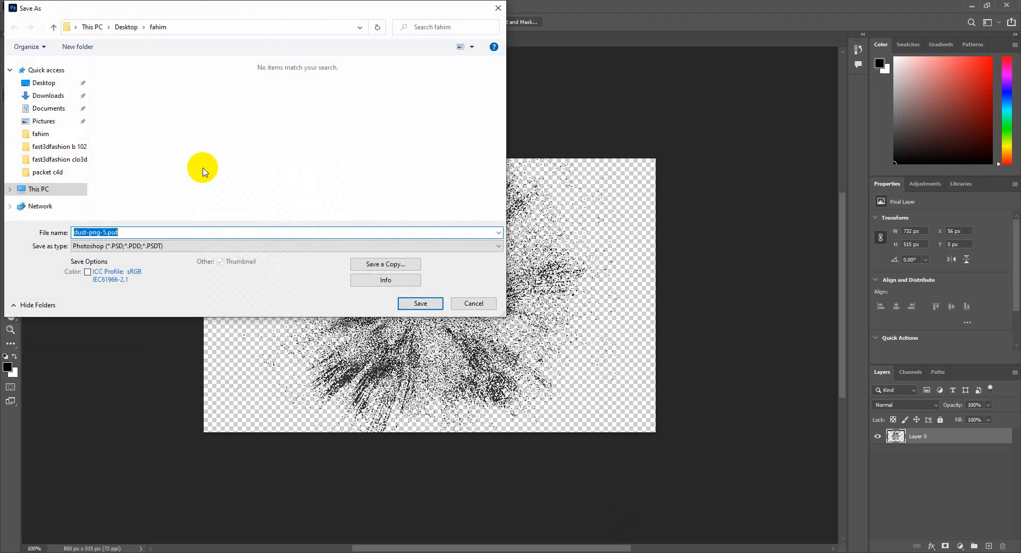
click(150, 248)
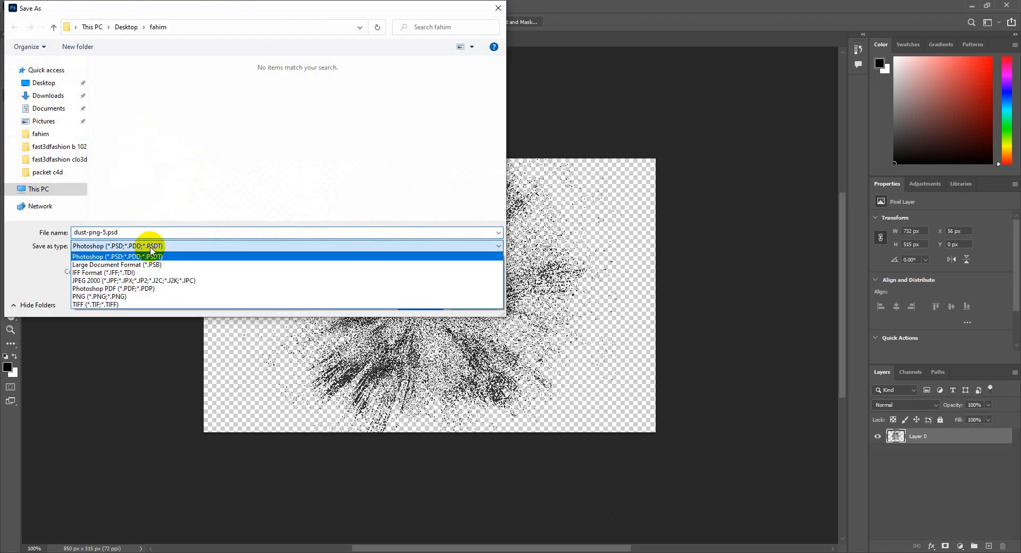
click(133, 298)
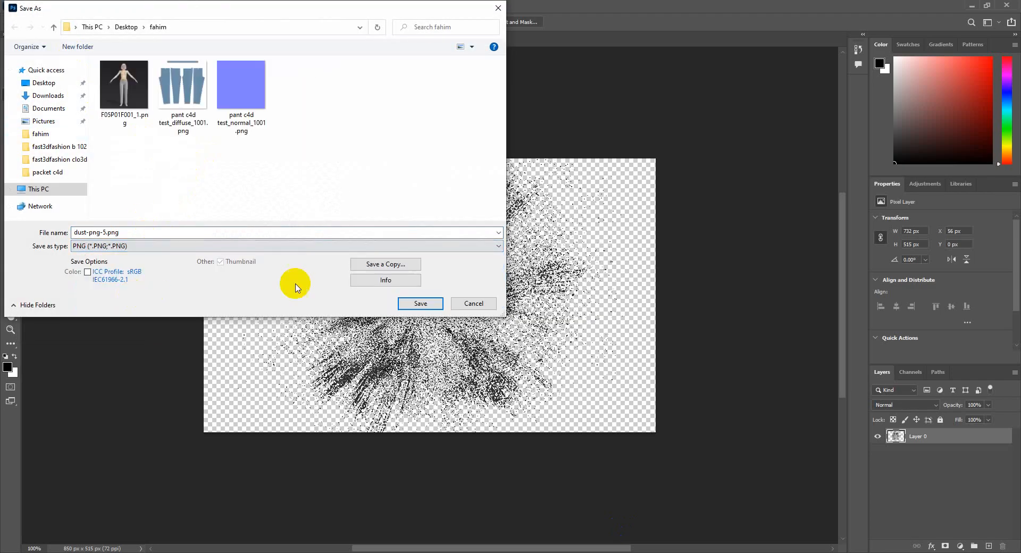
click(417, 302)
click(572, 168)
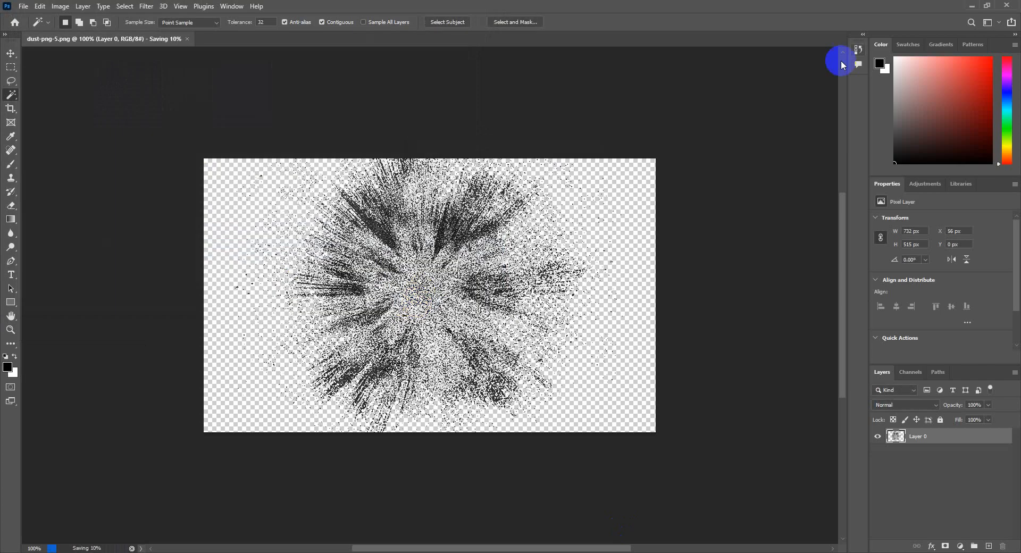
- Return to CLO, load dust-png-5.png as a graphic and place it near the middle of the front body pattern
click(971, 5)
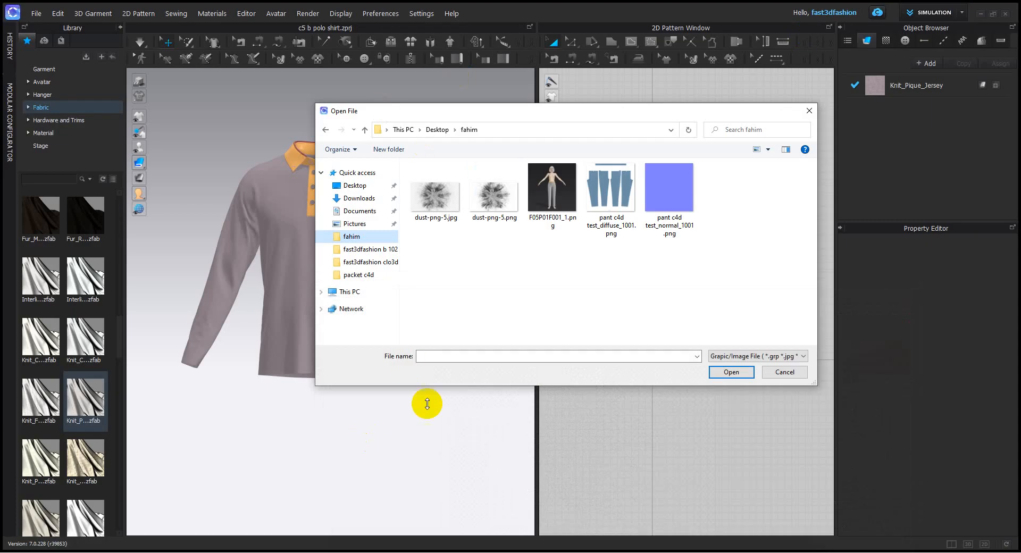
click(490, 207)
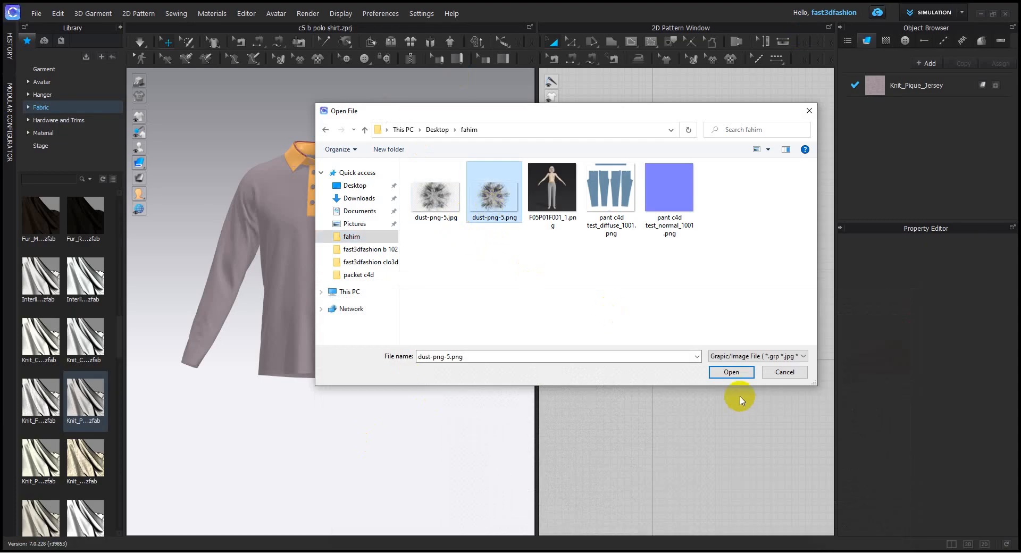
click(731, 371)
scroll(662, 285, up, 5)
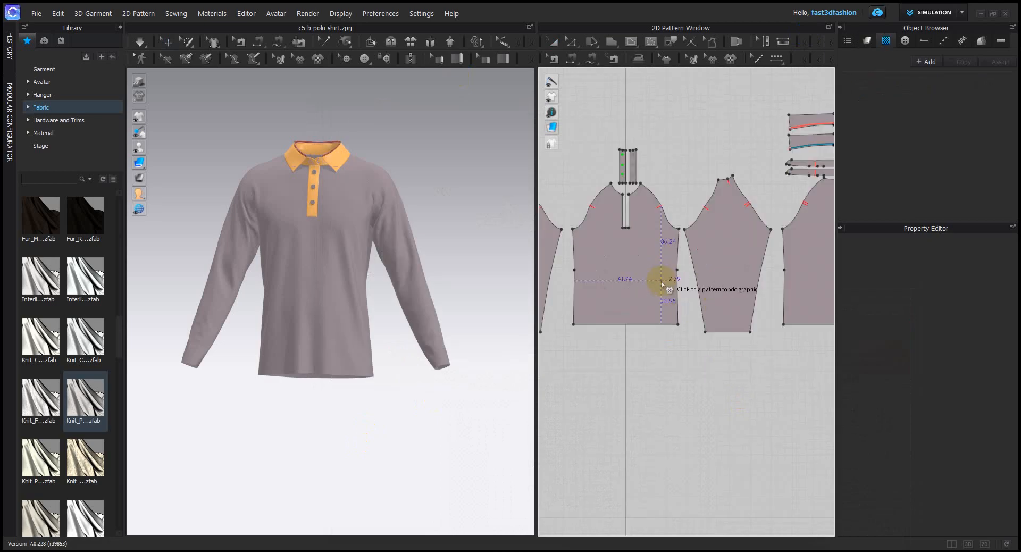
click(625, 264)
click(475, 352)
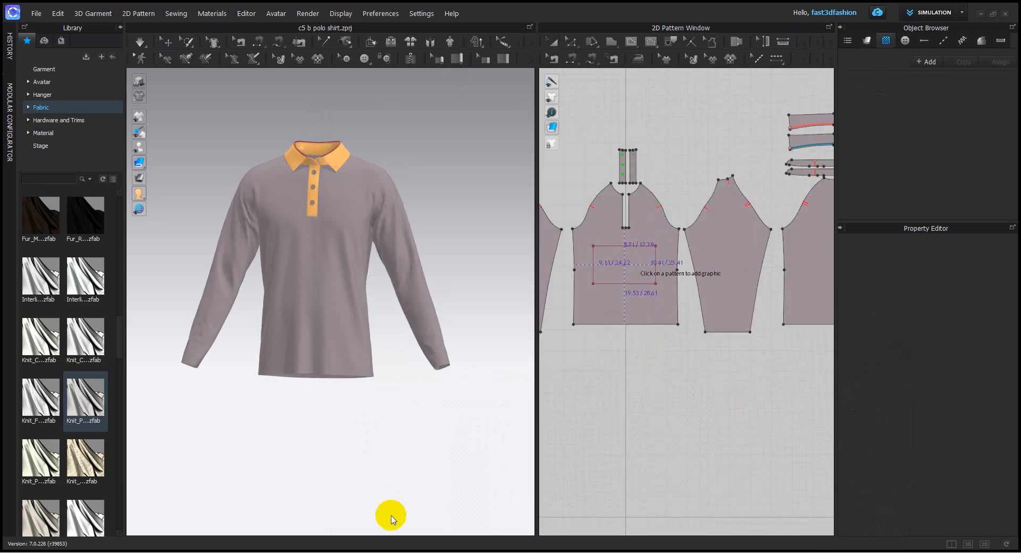
- Switch to the browser's Google Meet tab, admit the waiting participant to the call and return to CLO
mouse_move(313, 550)
click(246, 517)
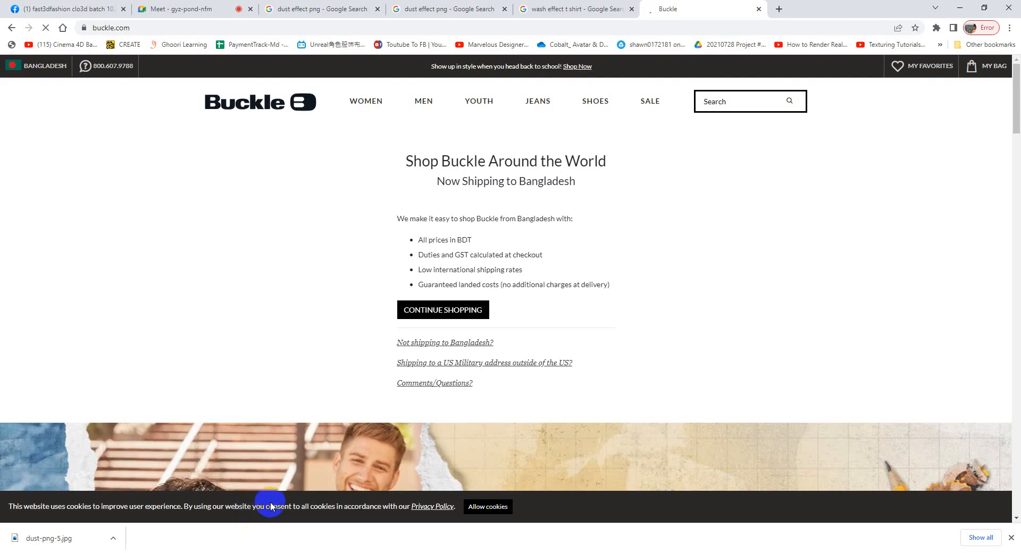
click(170, 8)
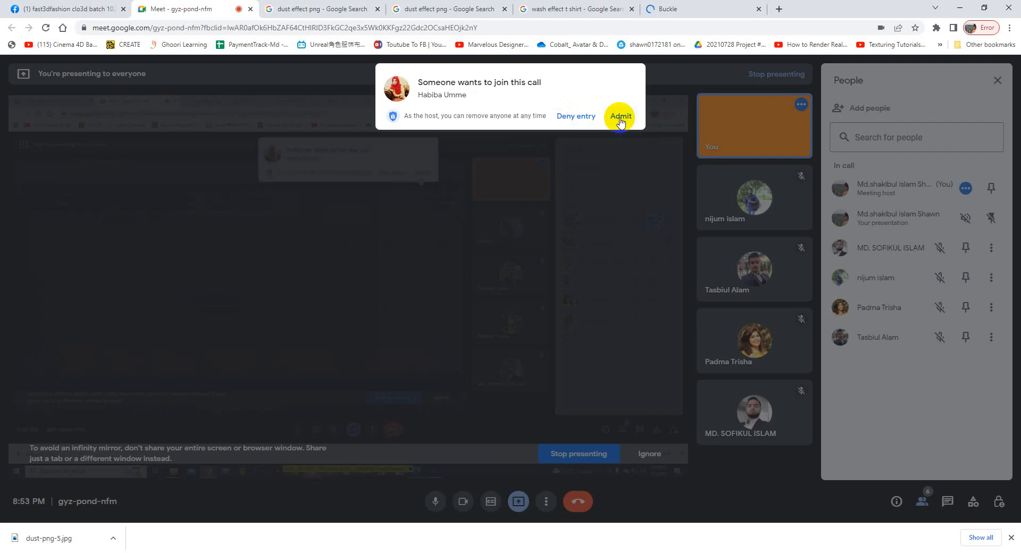
click(619, 116)
click(959, 7)
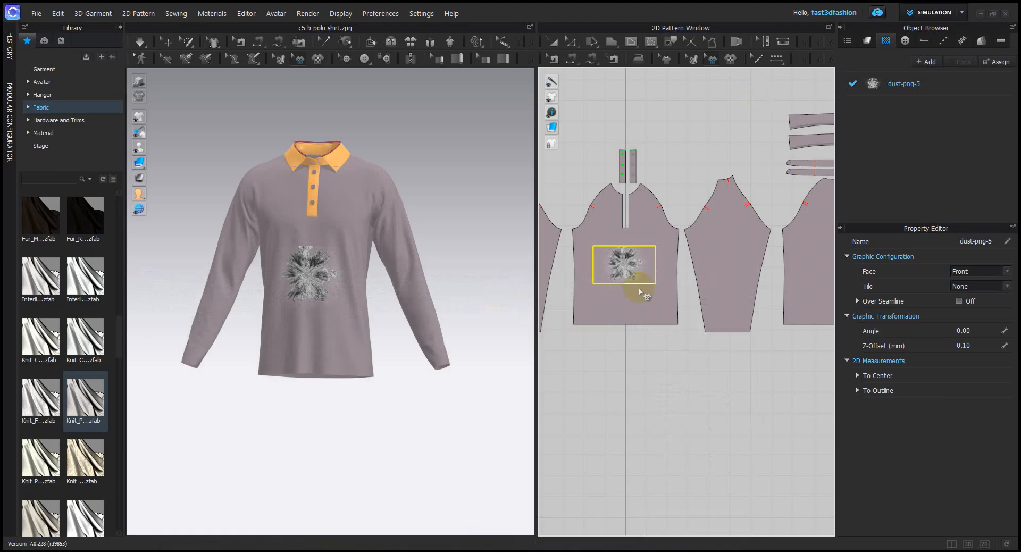
- Move the dust graphic up on the front body pattern to just below the placket opening
click(480, 176)
scroll(306, 321, up, 3)
scroll(307, 321, up, 3)
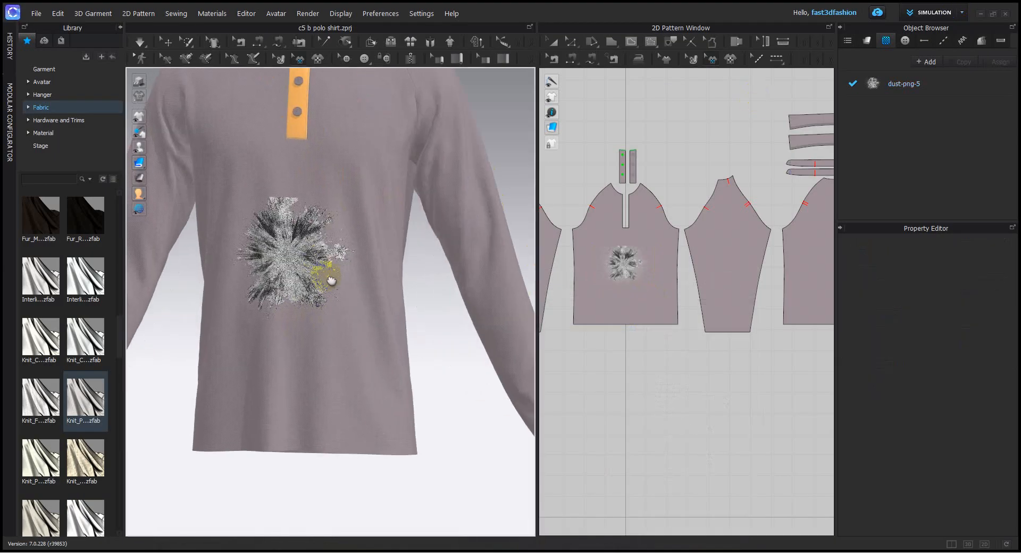
scroll(631, 268, up, 3)
click(625, 234)
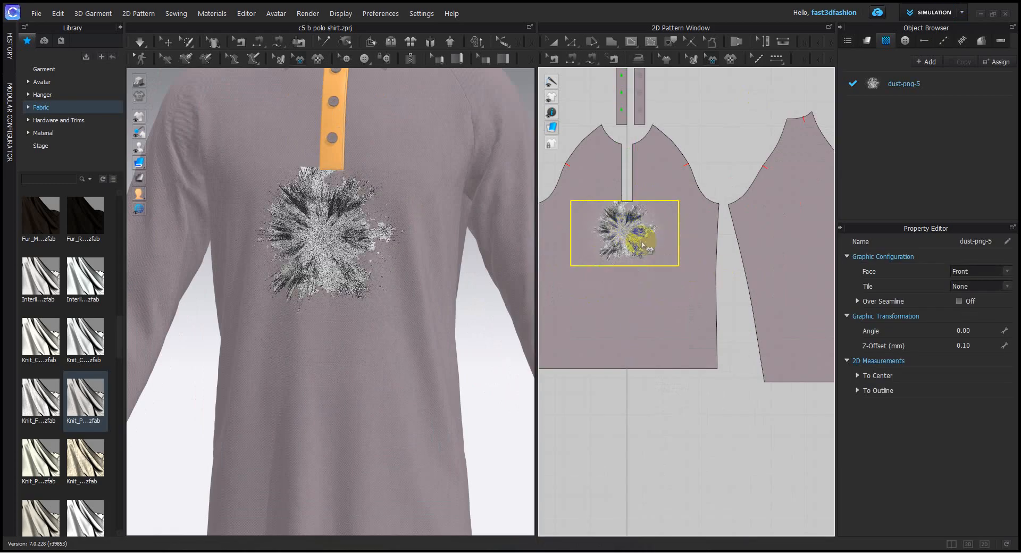
- Tile the dust graphic across the whole front body with the Pattern option
right_click(642, 232)
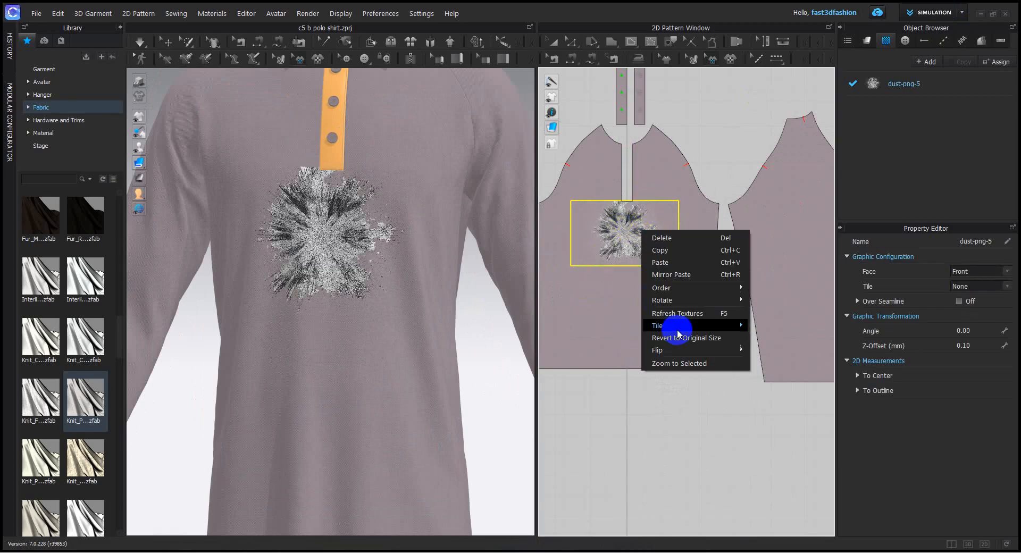
mouse_move(679, 333)
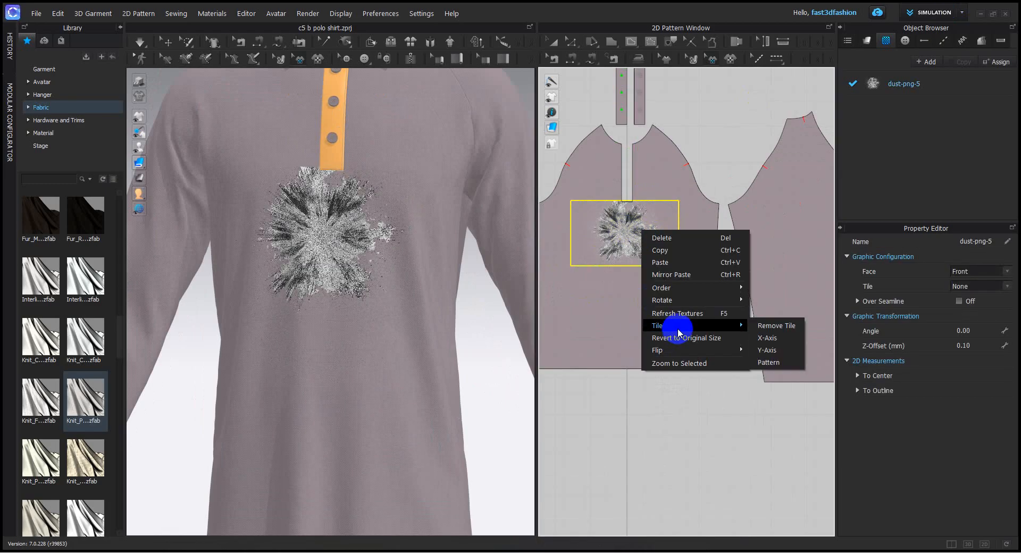
click(768, 362)
scroll(636, 345, down, 2)
scroll(635, 345, down, 2)
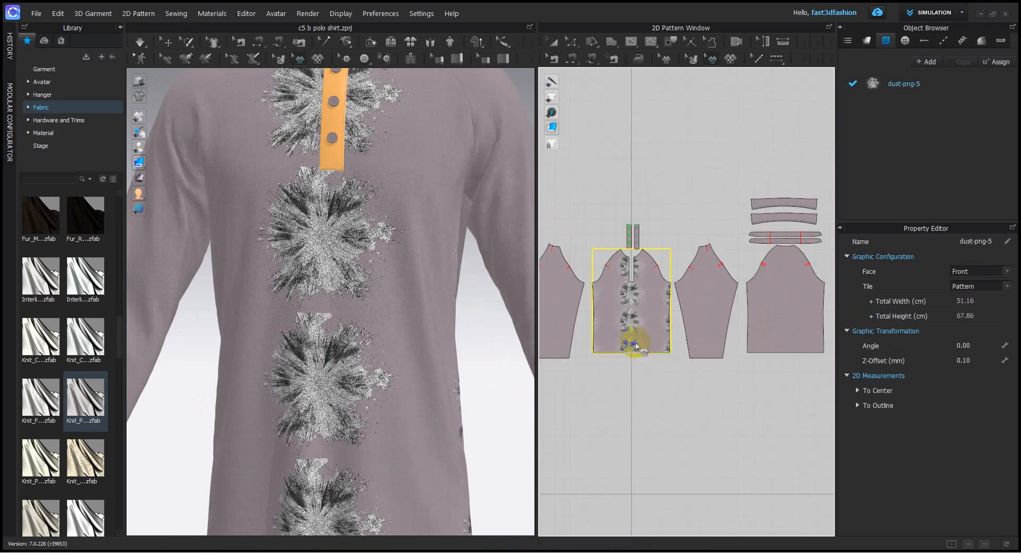
- Scale the tiled dust graphic down into columns of small repeats across the front body
click(632, 310)
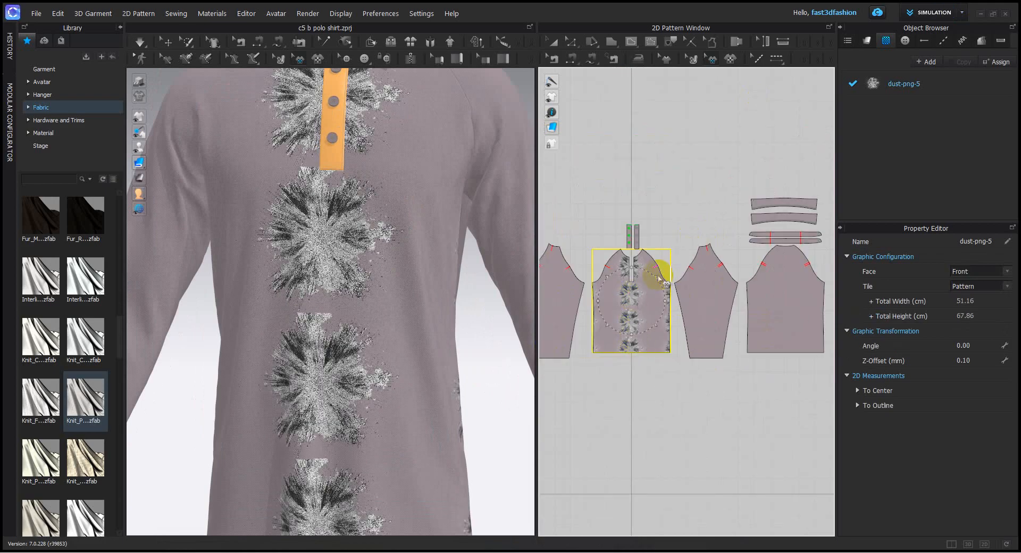
drag(659, 278, 650, 280)
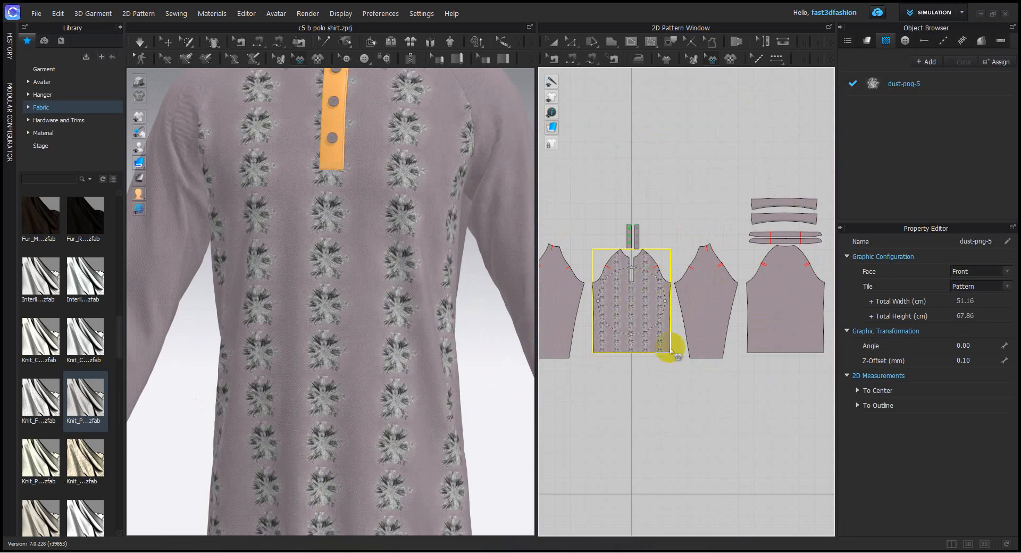
click(671, 165)
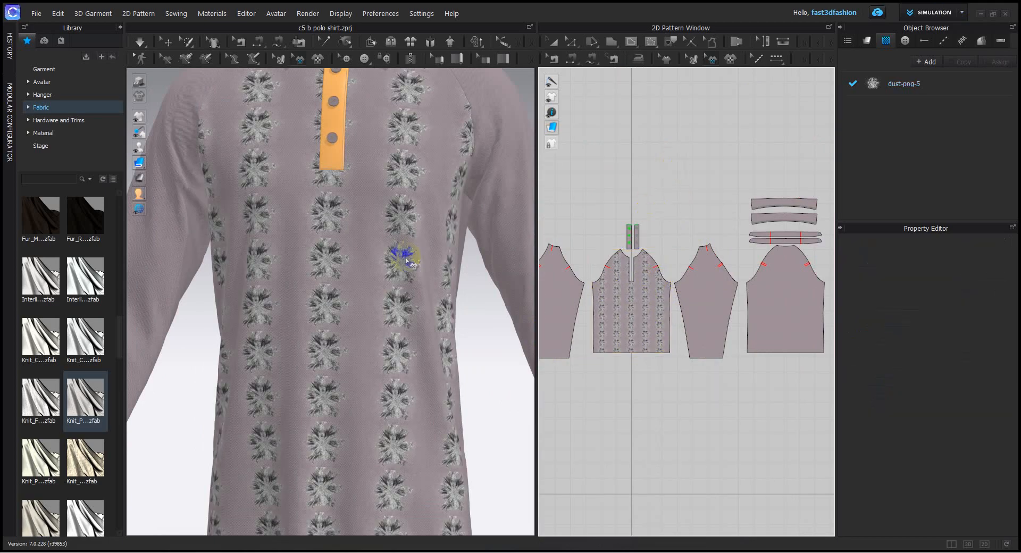
scroll(632, 296, up, 5)
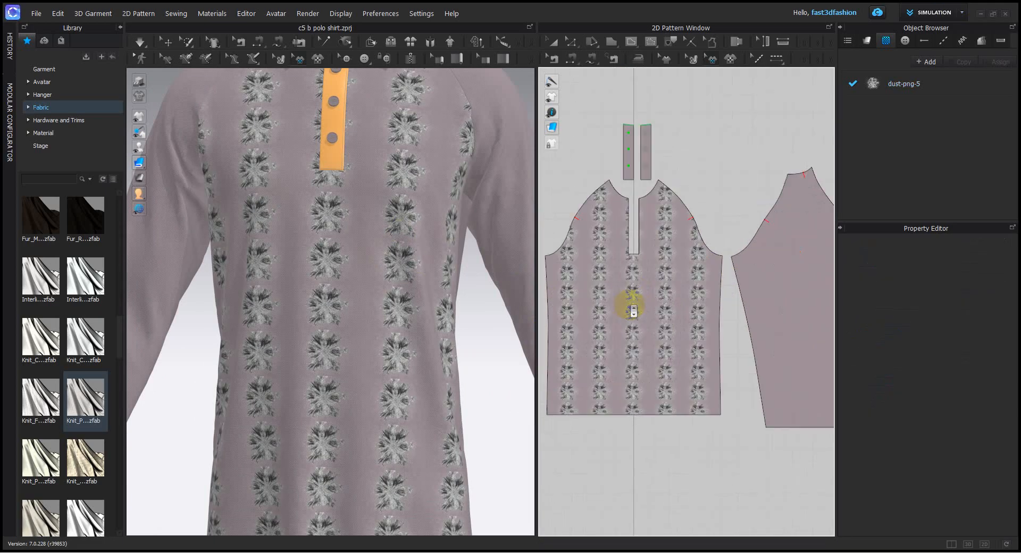
- Enlarge the tiled dust graphic until one burst spans the front body and shift the burst lower on the pattern
click(645, 294)
drag(658, 275, 895, 170)
drag(945, 148, 941, 148)
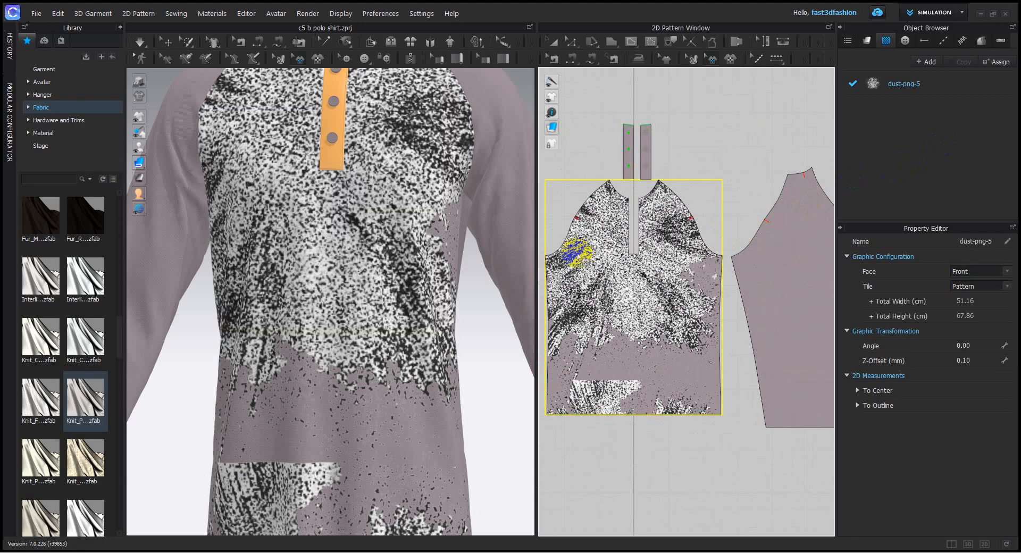
scroll(626, 251, down, 2)
drag(637, 264, 646, 302)
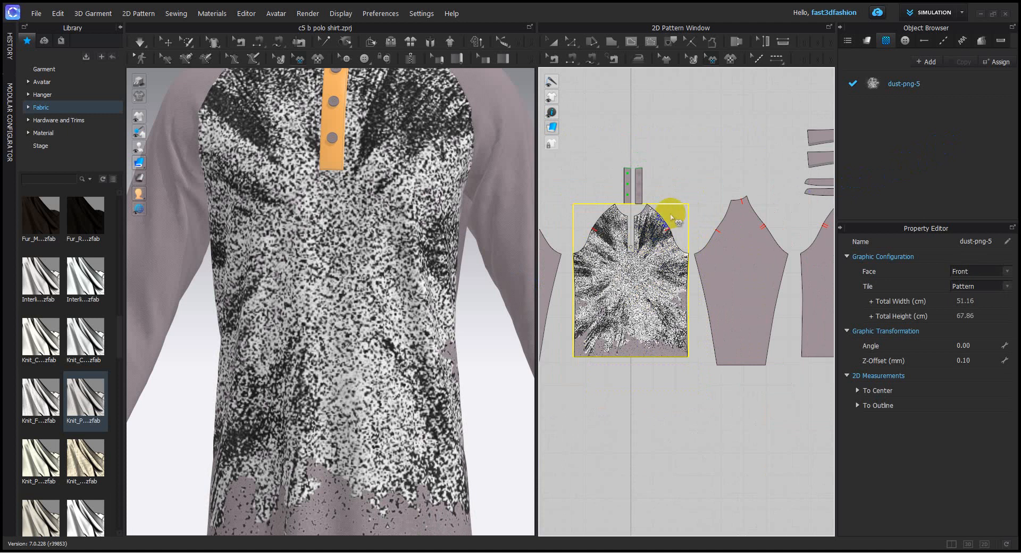
- Scale the tiled dust graphic up further so its specks become coarse blotches on the front body
scroll(657, 248, down, 2)
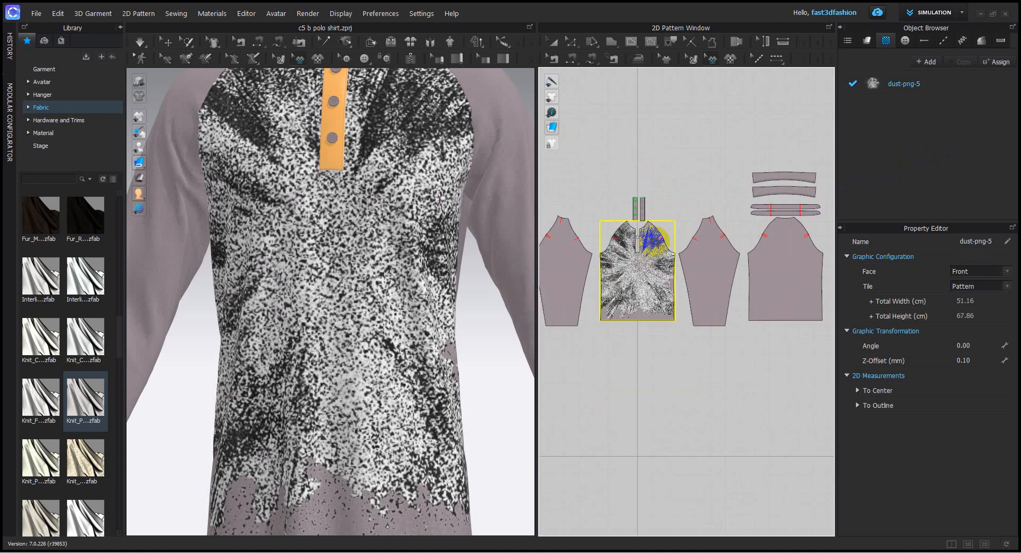
drag(658, 246, 718, 198)
scroll(671, 272, down, 3)
click(656, 221)
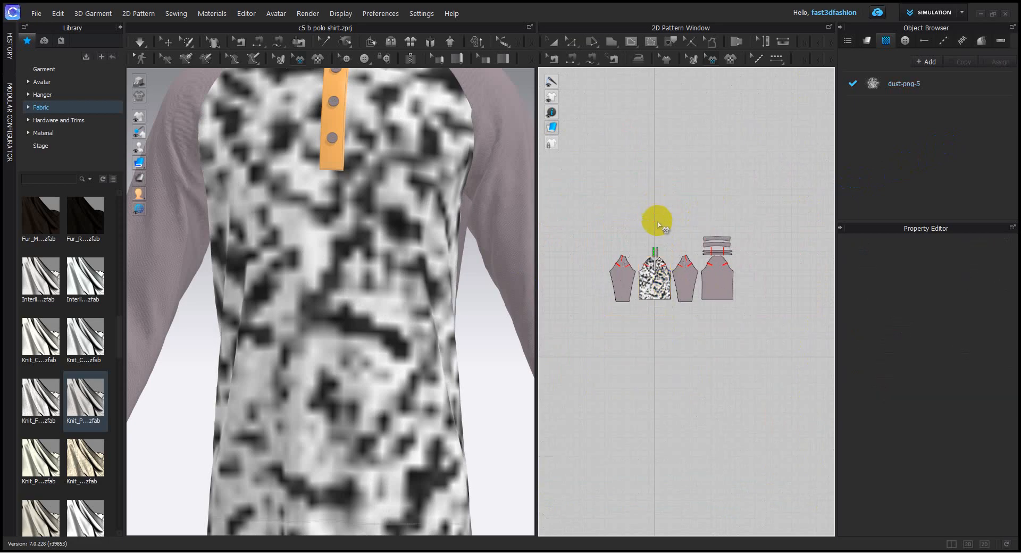
scroll(410, 296, down, 5)
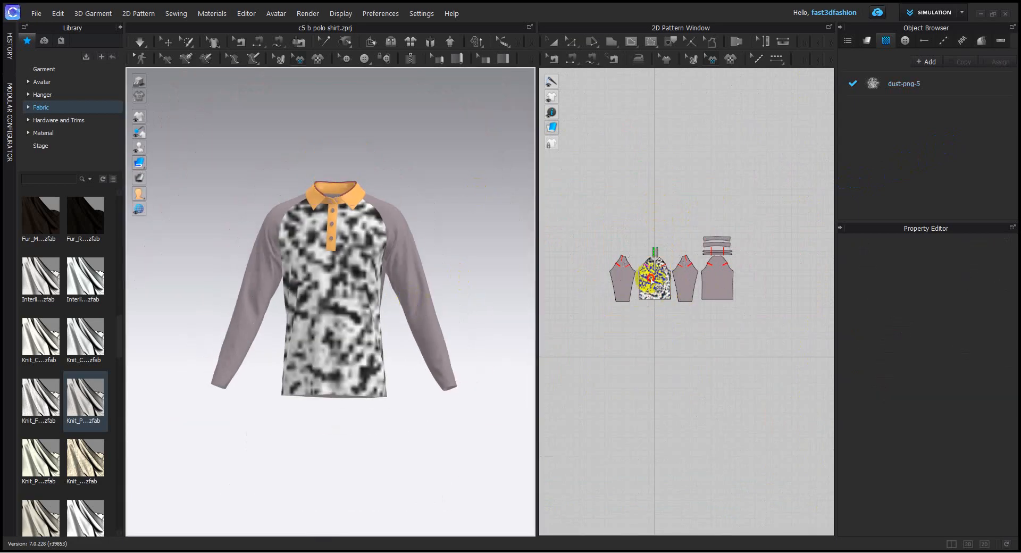
- Try enlarging the tiled dust graphic until the front body shows a nearly solid dark grey
click(656, 273)
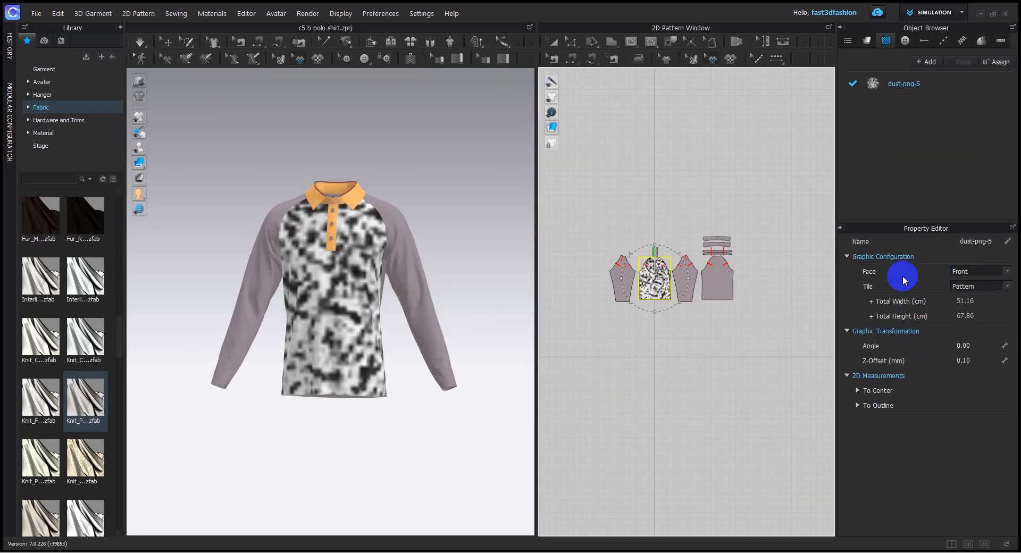
scroll(658, 285, up, 5)
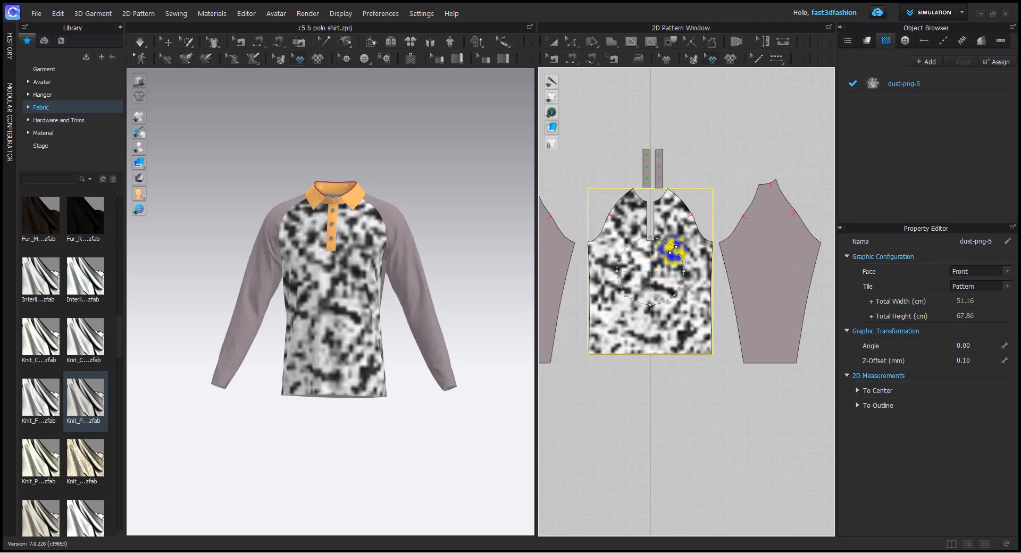
drag(674, 248, 811, 164)
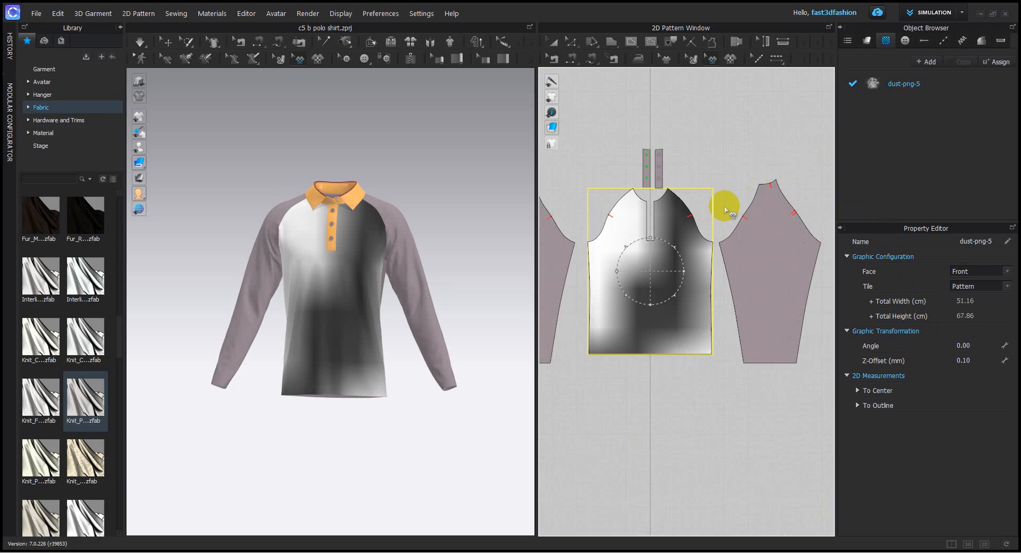
drag(675, 249, 833, 216)
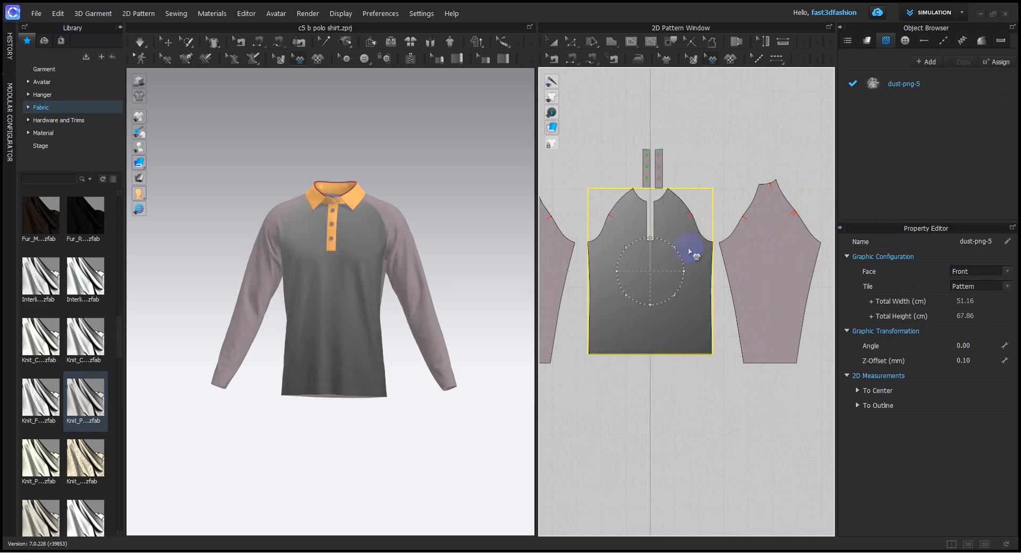
- Scale the tiled dust graphic back down to large, soft black-and-white blotches on the front body
click(684, 148)
click(646, 253)
drag(673, 245, 668, 256)
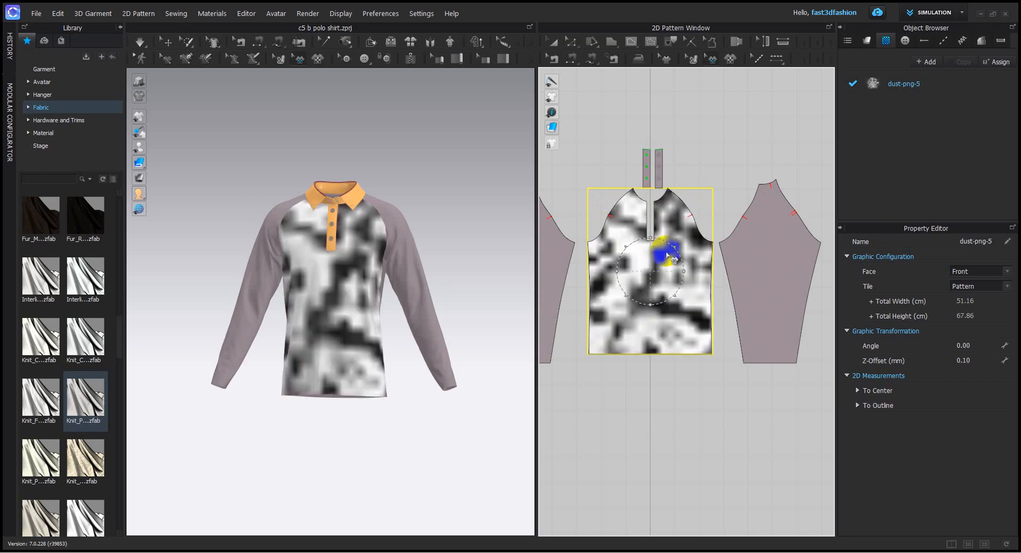
click(724, 130)
- Copy the tiled dust graphic from the front body onto both sleeves and the back body pattern
click(660, 291)
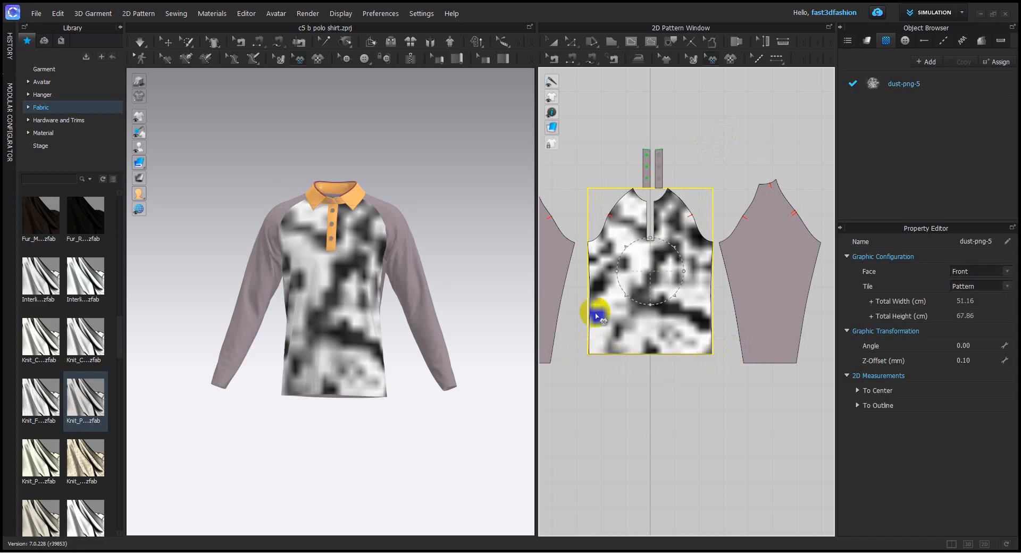
scroll(645, 326, down, 5)
scroll(644, 313, down, 1)
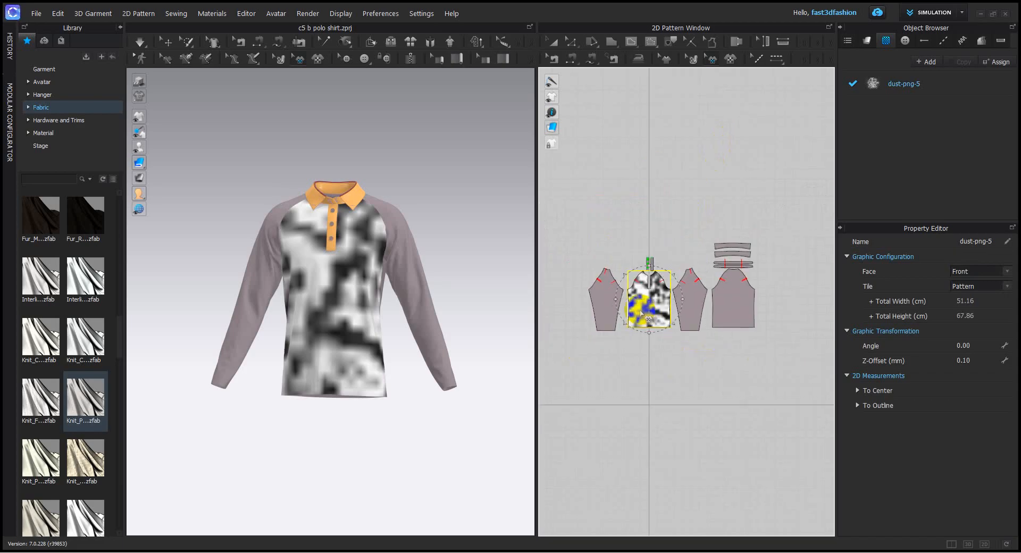
key(ctrl+v)
click(691, 302)
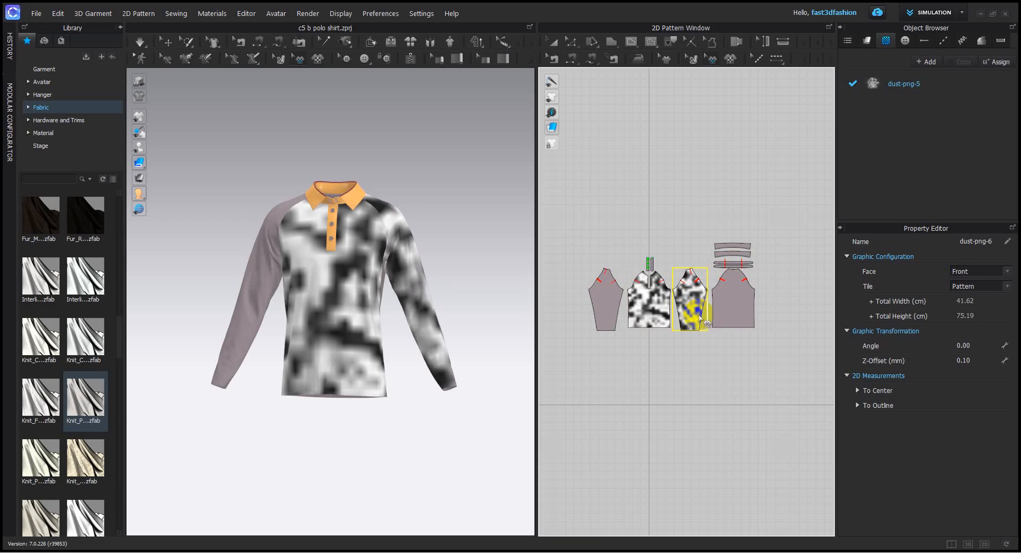
click(740, 298)
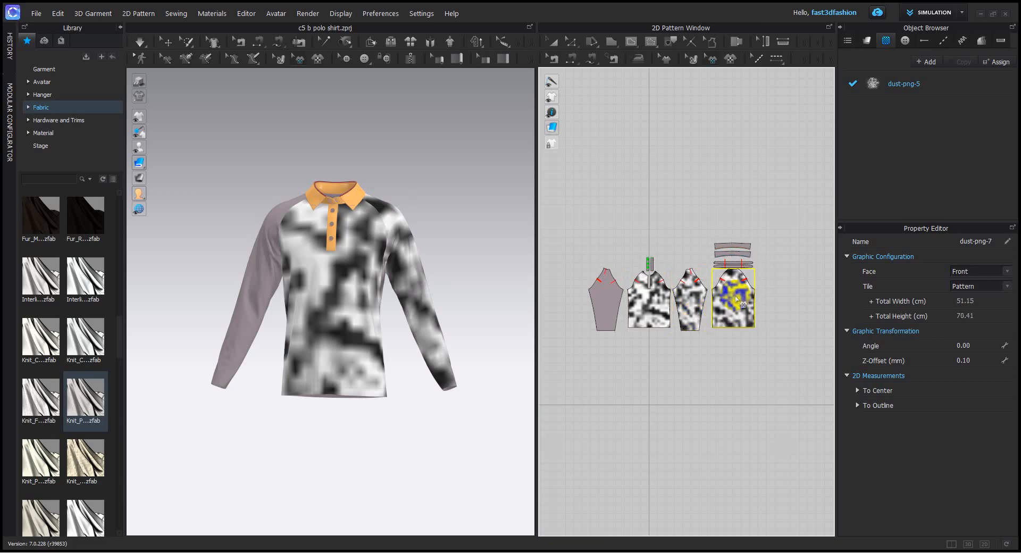
click(606, 297)
click(627, 200)
click(481, 260)
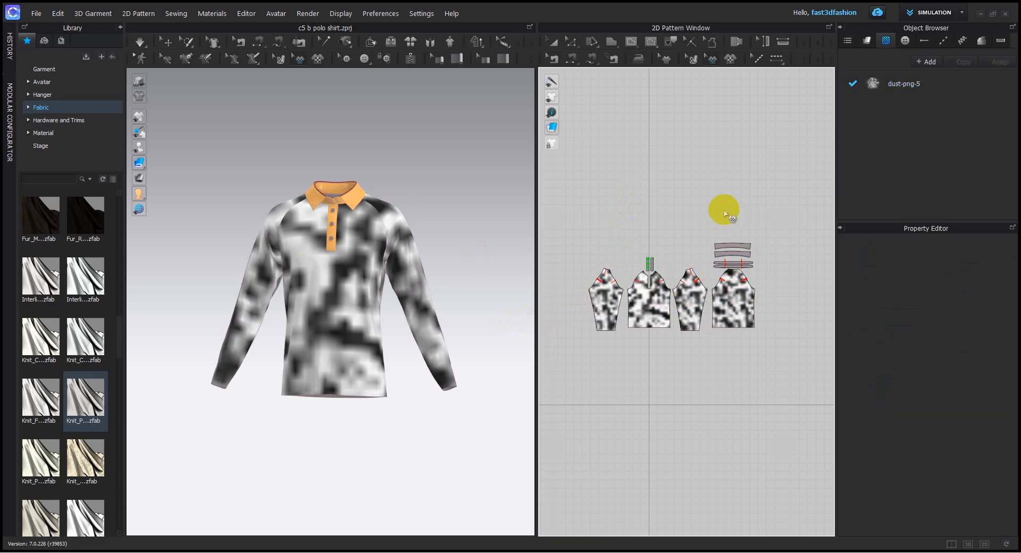
- Set the opacity of the dust-png-5 graphic to 5
click(884, 81)
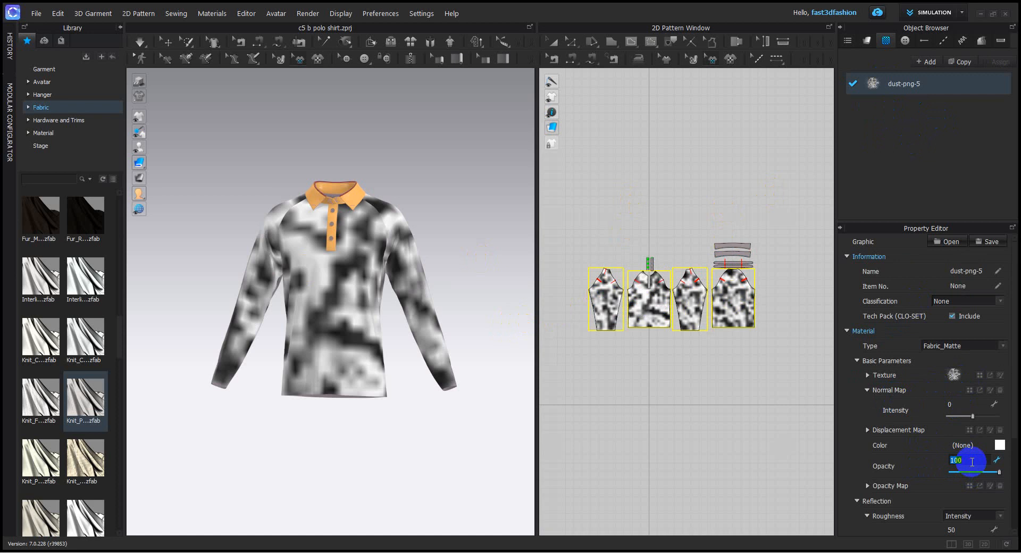
text(5)
key(Return)
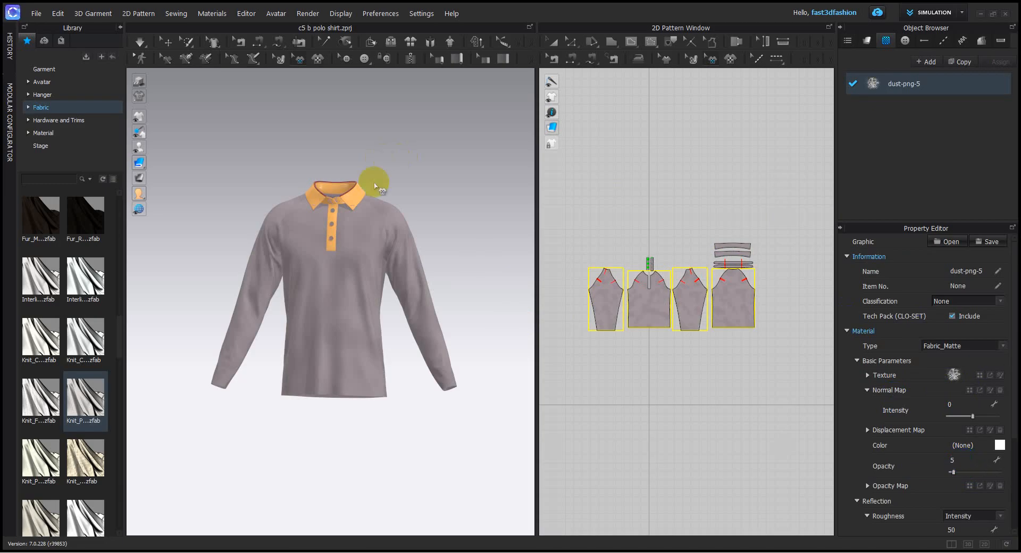
click(433, 216)
- Start an interactive render of the polo shirt and widen the render view
scroll(348, 267, up, 2)
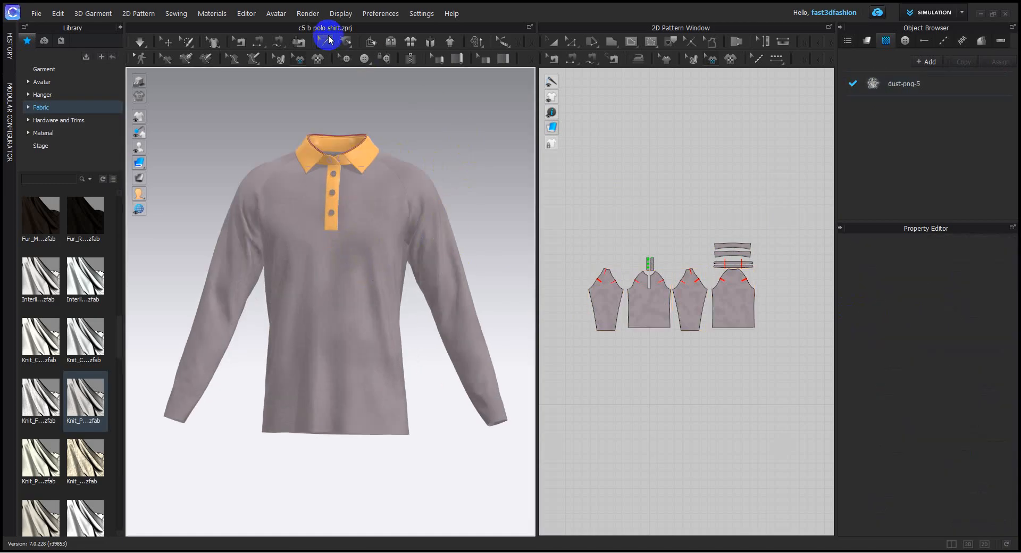
click(308, 13)
click(314, 25)
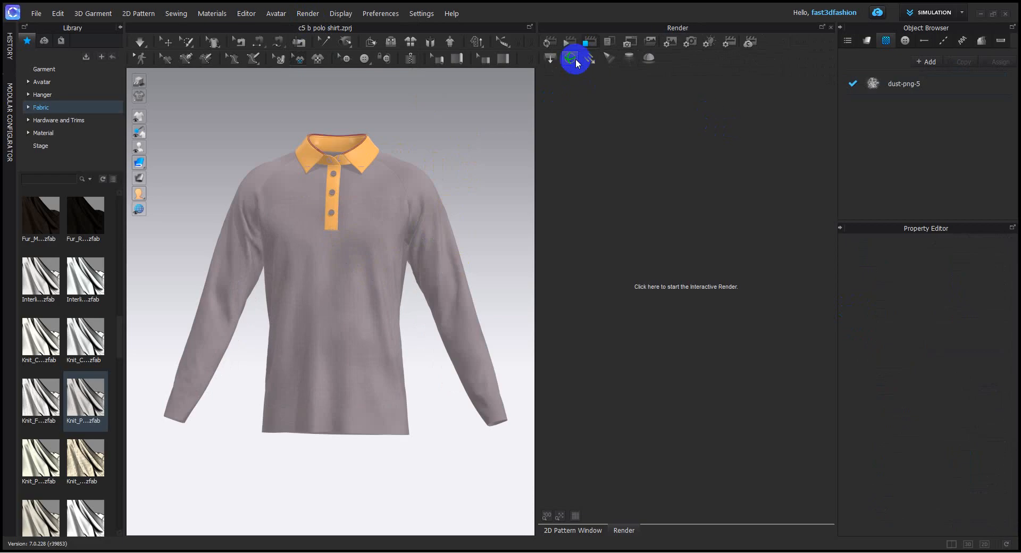
click(549, 40)
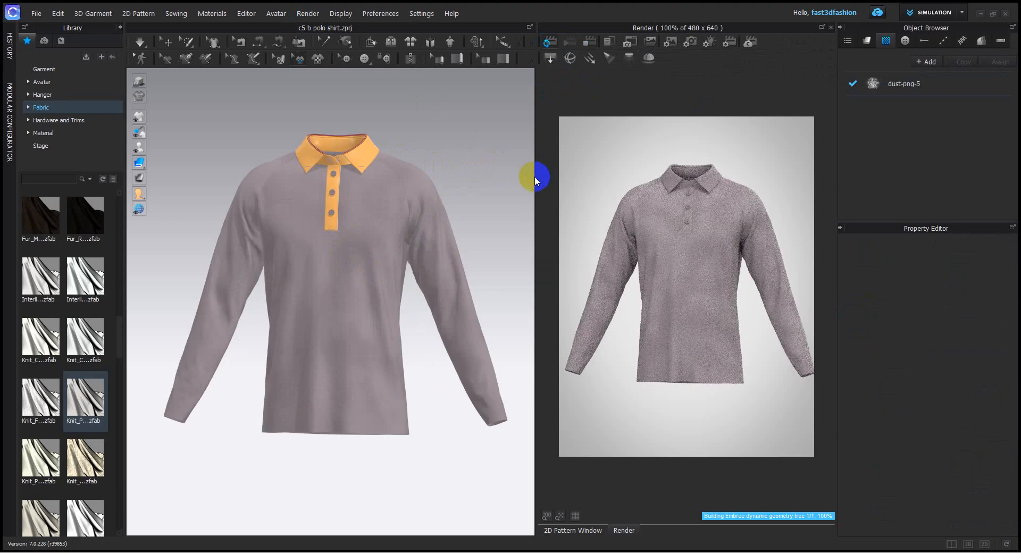
drag(535, 177, 362, 176)
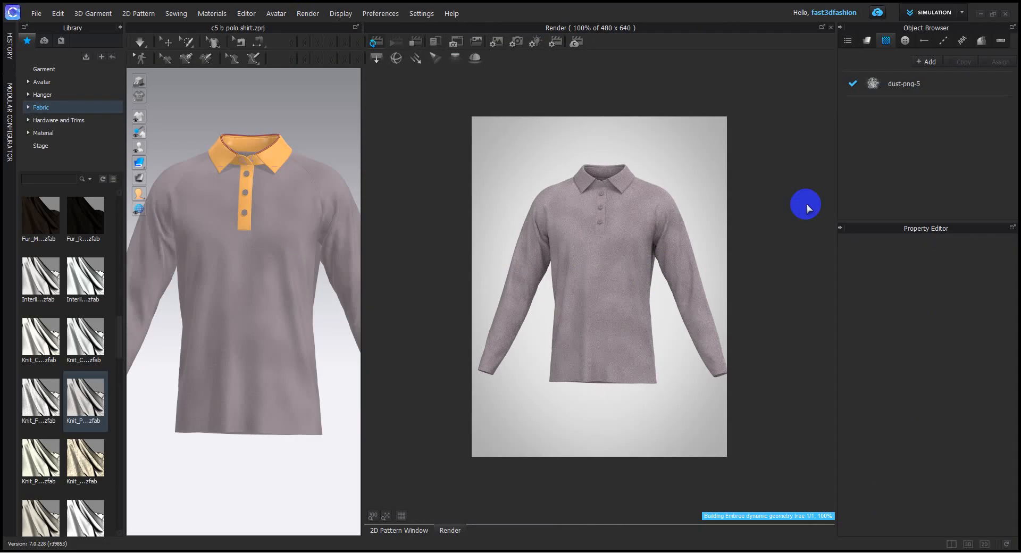
- Try an opacity of 1 for the dust-png-5 graphic, and settle on 3
click(888, 84)
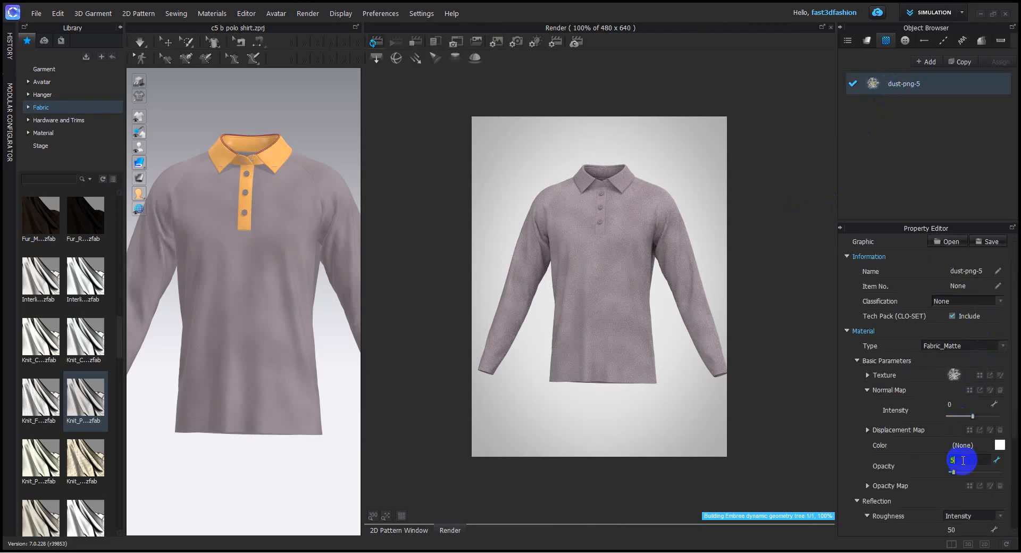
text(1)
key(Return)
text(3)
key(Return)
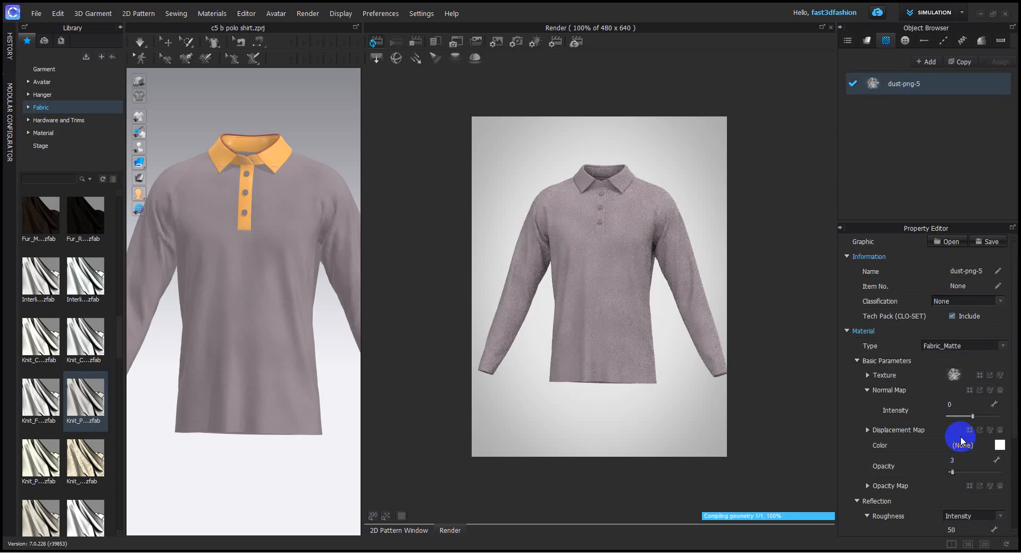
- Turn on background transparency for the render image and check the rendered collar and buttons up close
click(489, 47)
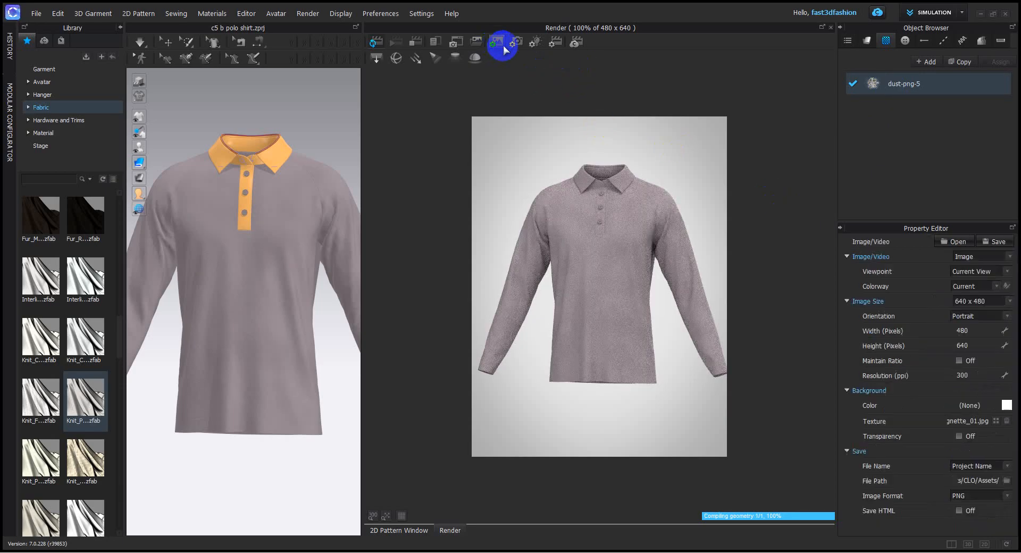
click(959, 436)
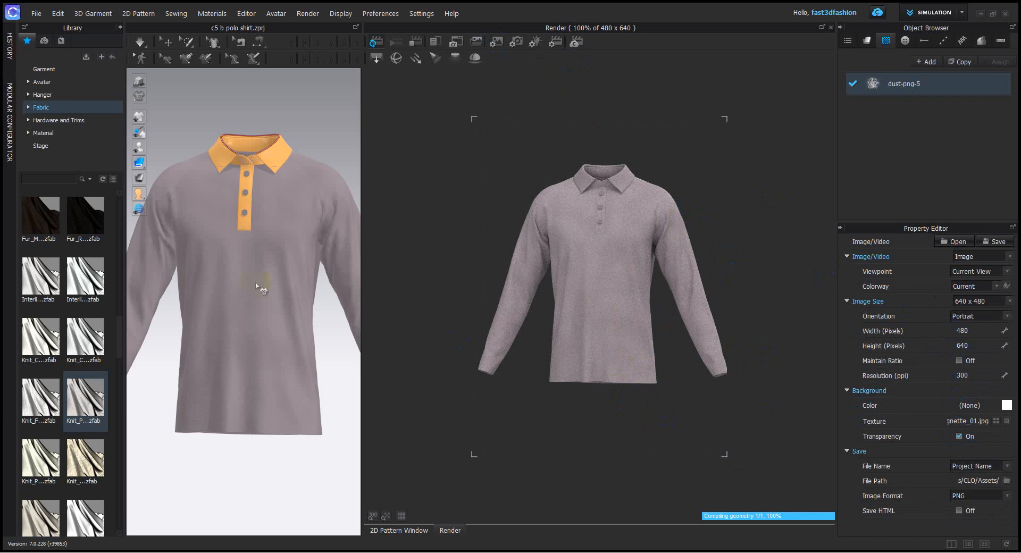
scroll(262, 285, up, 5)
scroll(281, 367, up, 5)
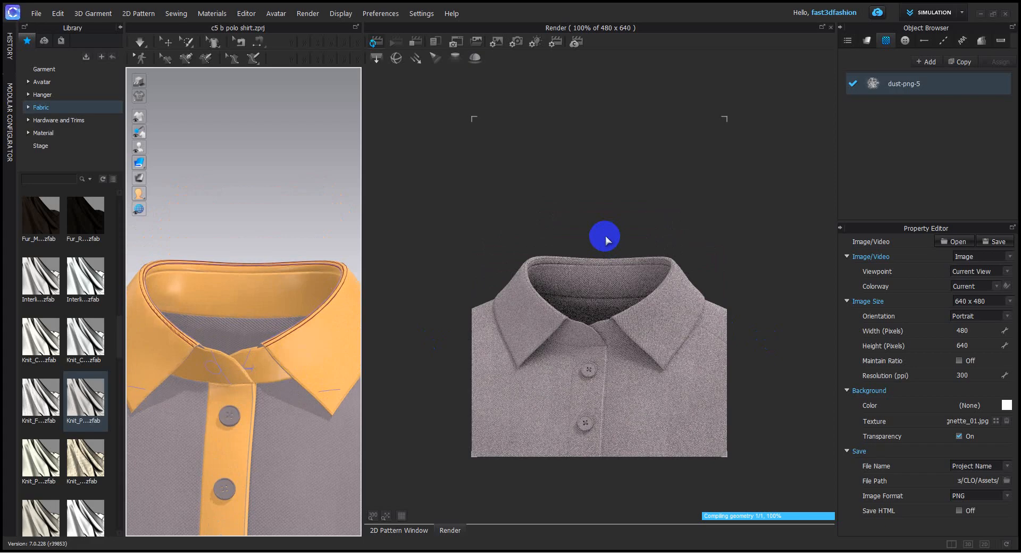
scroll(326, 296, down, 10)
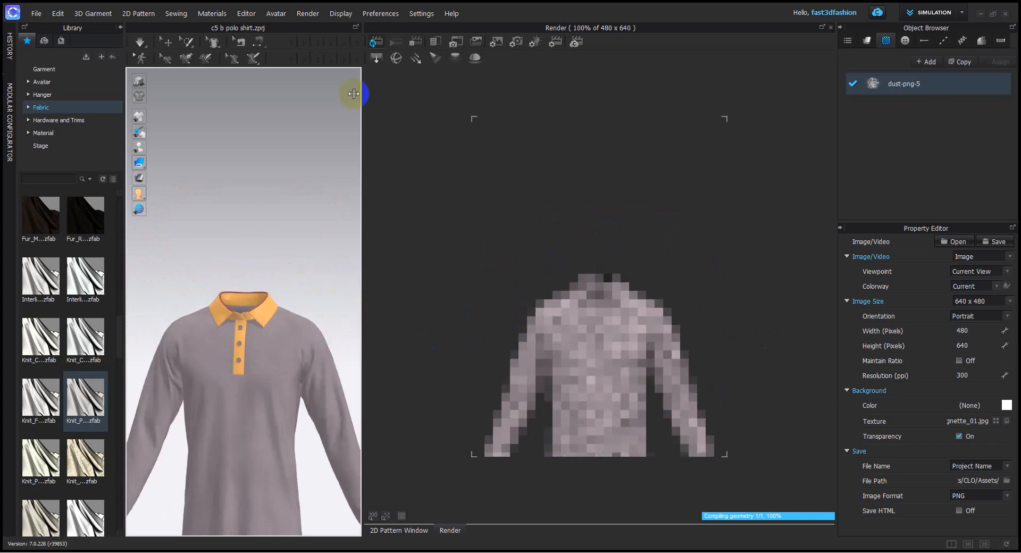
- Close the render view, return to the 2D pattern window, and widen the 3D garment view
click(830, 28)
click(396, 40)
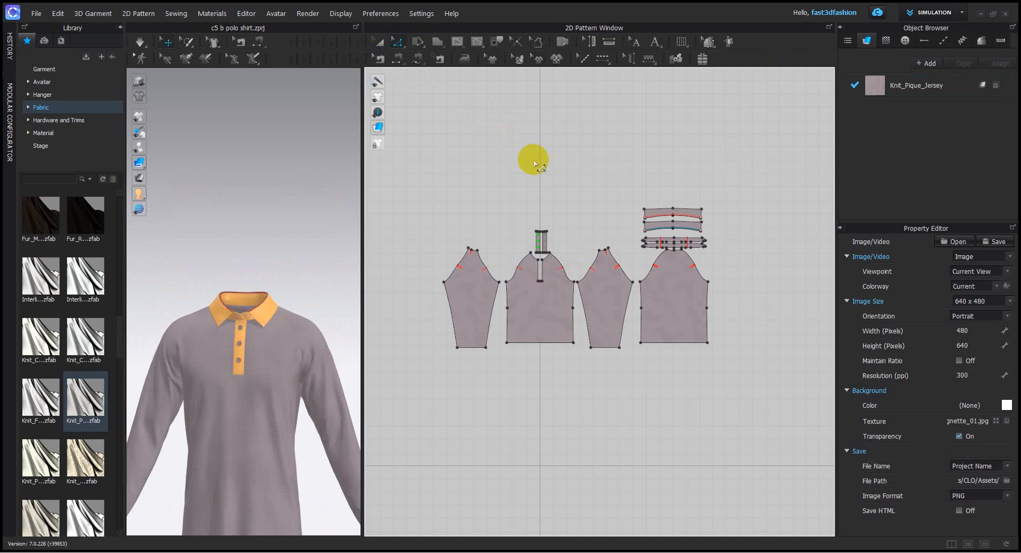
scroll(585, 378, down, 3)
scroll(315, 334, down, 4)
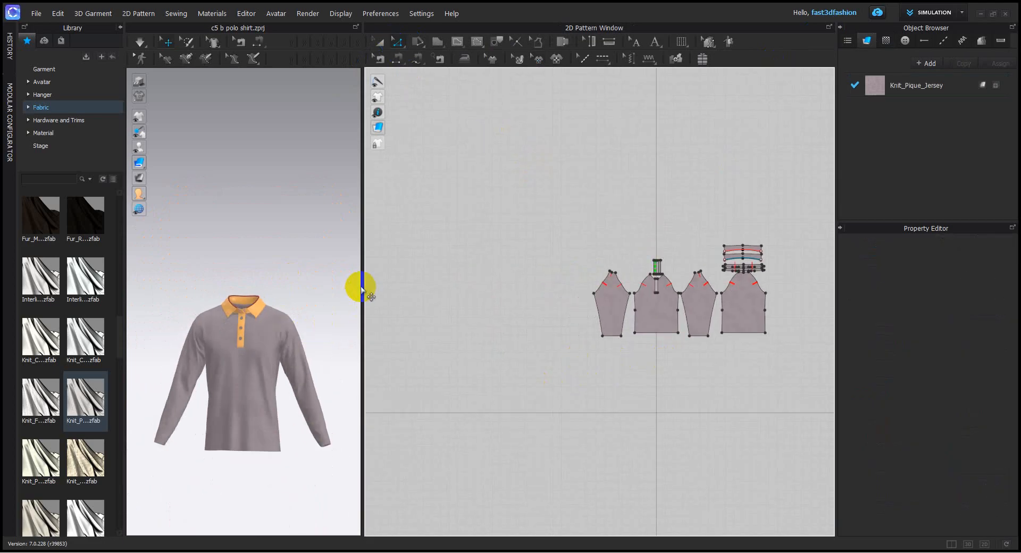
drag(362, 282, 464, 282)
scroll(401, 315, up, 5)
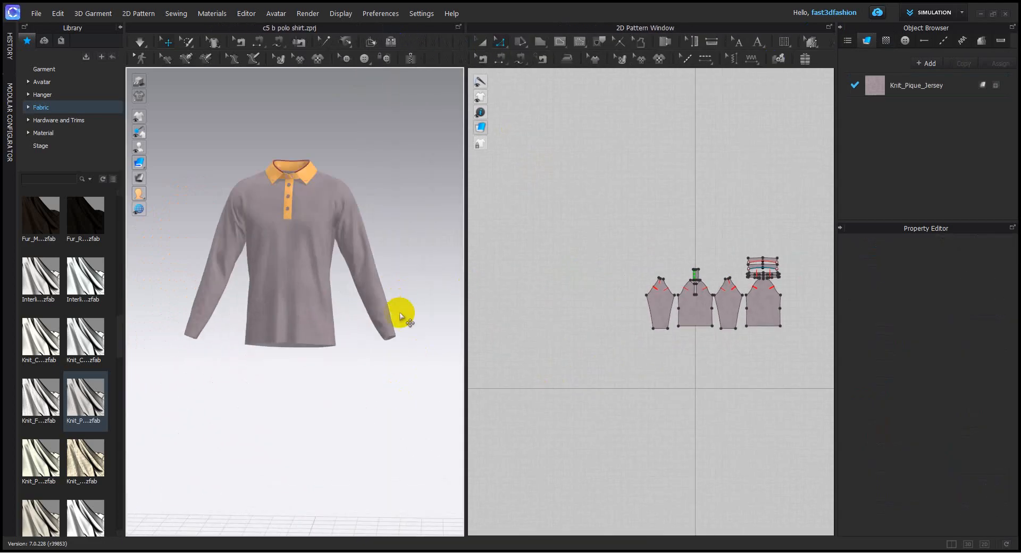
- Examine the fabric surface and open edge at the sleeve hem of the polo shirt
scroll(383, 270, up, 5)
mouse_move(355, 372)
middle_down()
mouse_move(383, 268)
mouse_move(344, 384)
middle_up()
scroll(344, 385, up, 4)
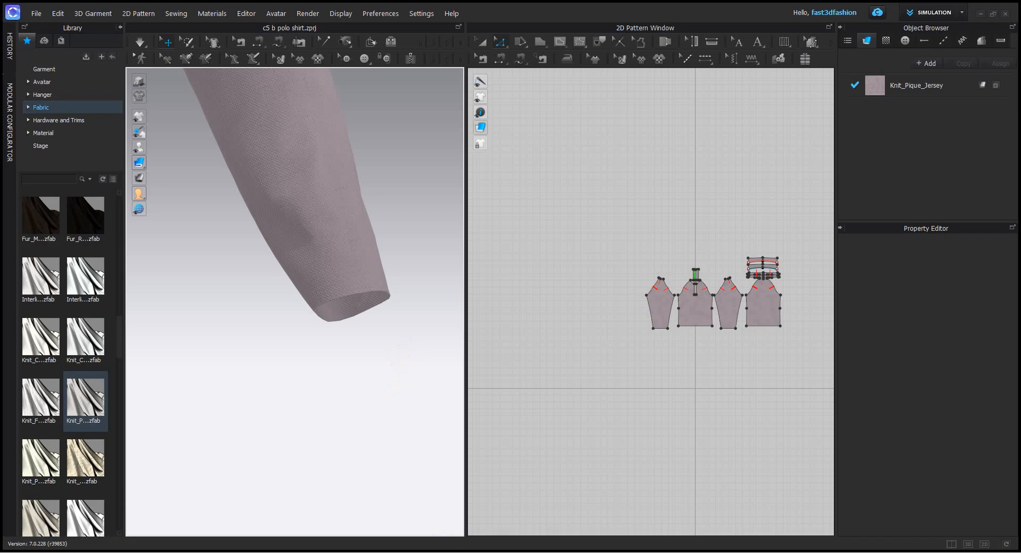
mouse_move(650, 549)
click(688, 486)
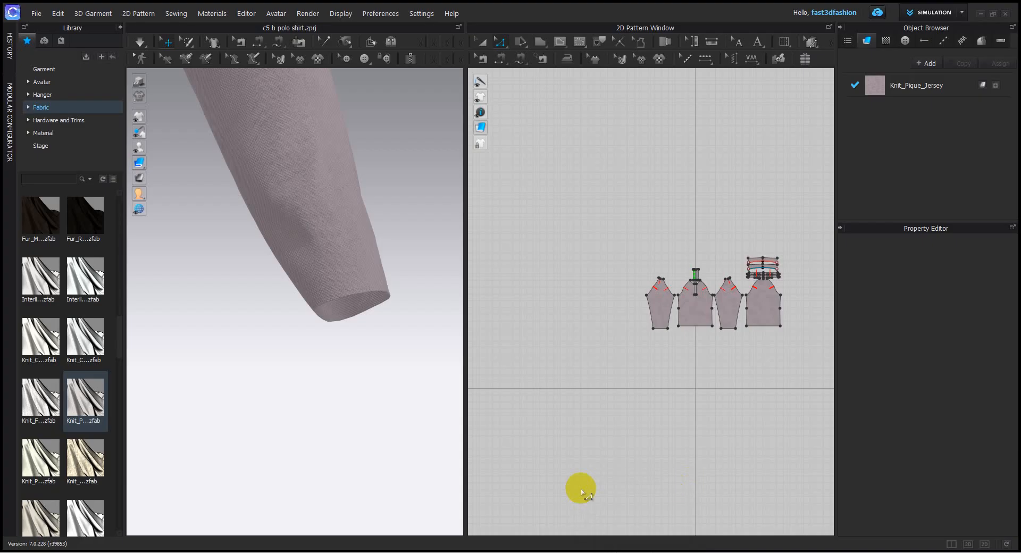
click(483, 44)
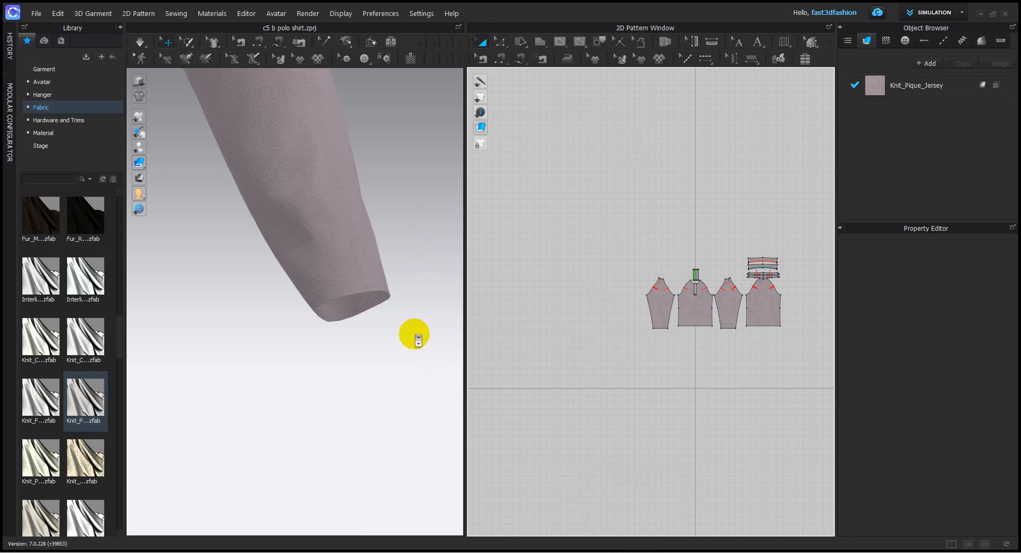
scroll(418, 340, down, 5)
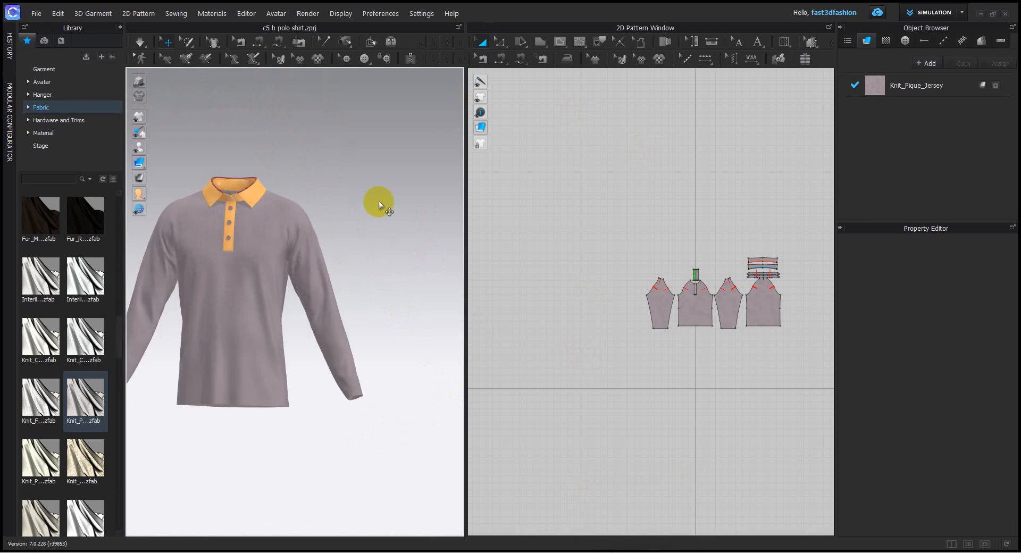
- Save the polo shirt project, and switch to Google Meet to stop presenting the screen
key(ctrl+s)
click(235, 521)
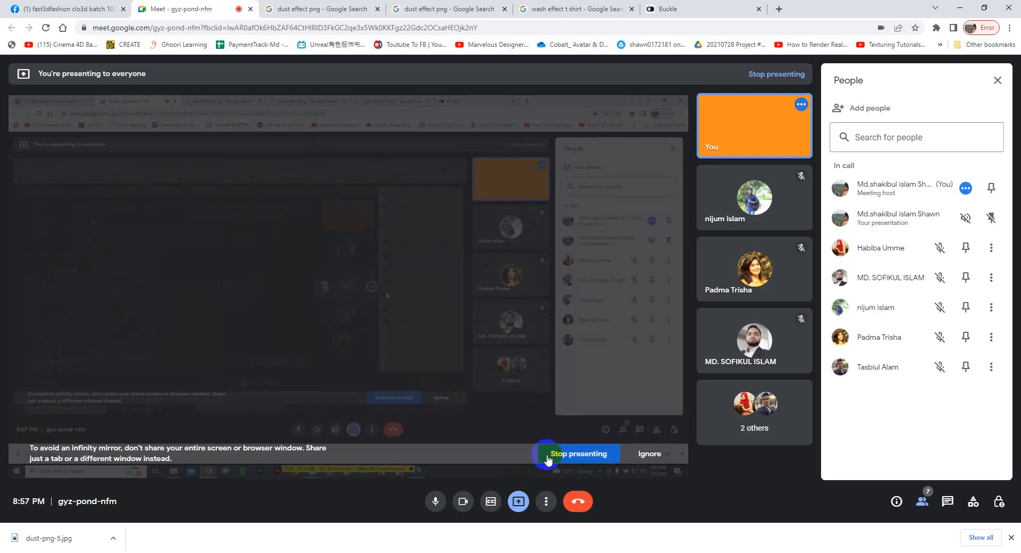
click(548, 455)
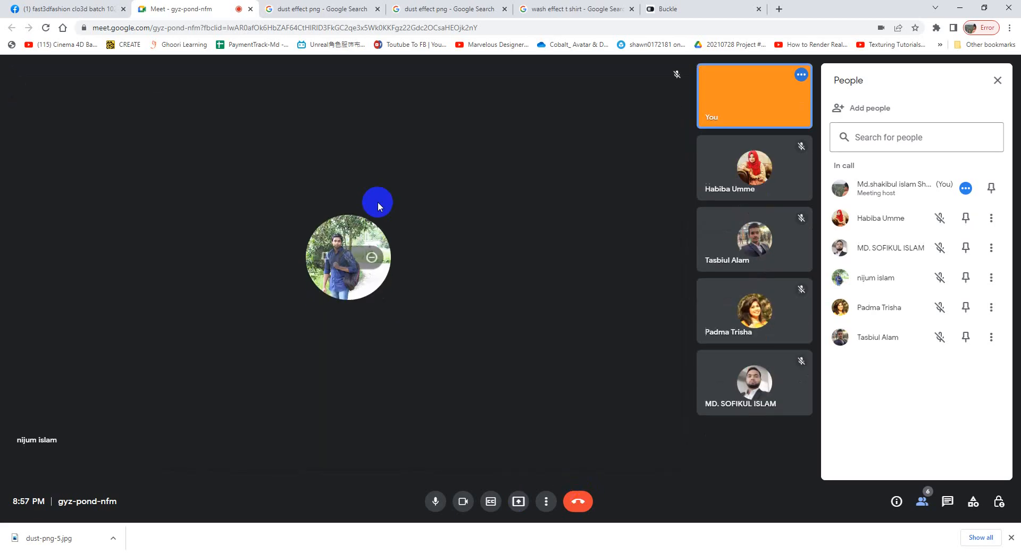
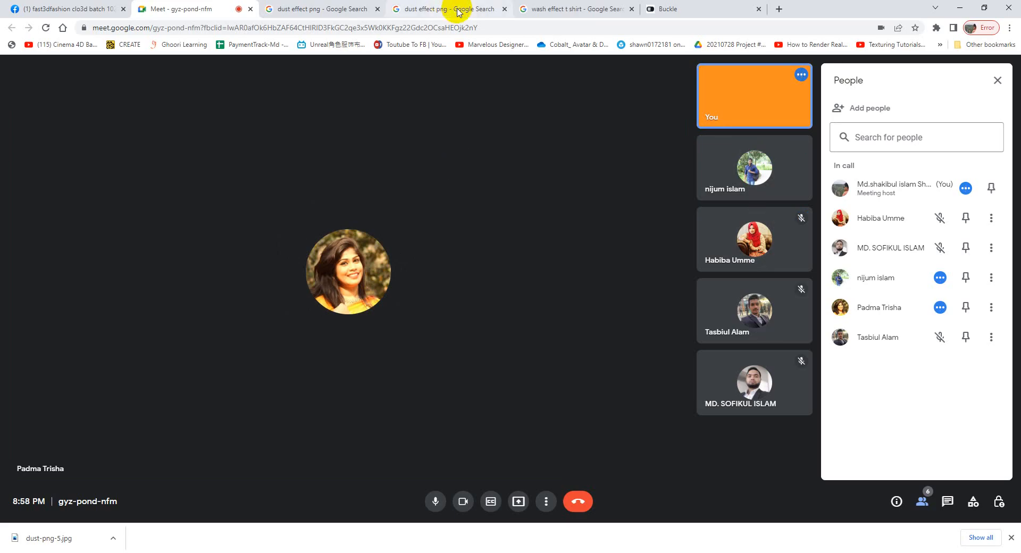
- On the Buckle site, open the BKE Washed Off The Shoulder sweater from New for School in a new tab
click(693, 12)
click(638, 145)
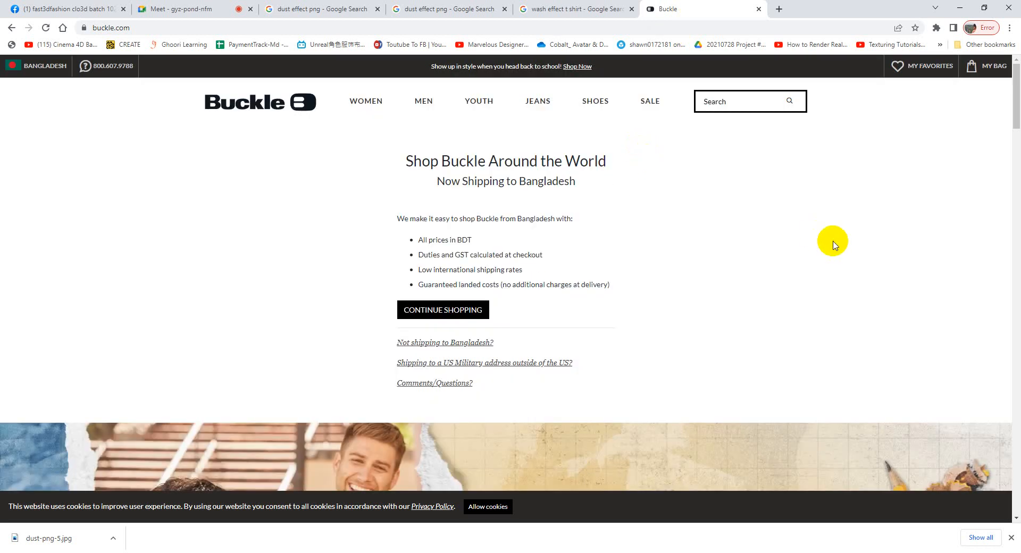
scroll(679, 276, down, 5)
scroll(679, 277, down, 6)
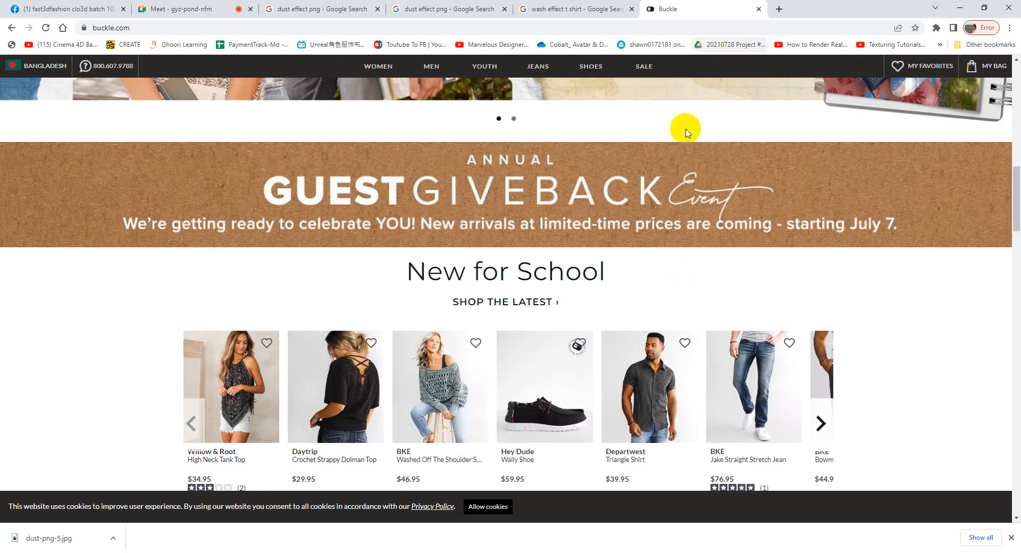
scroll(640, 252, down, 2)
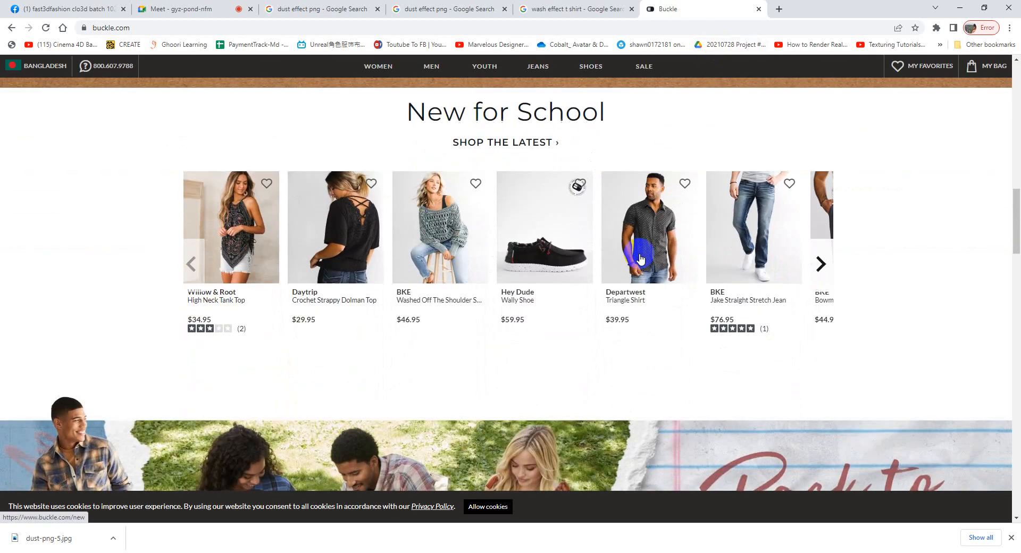
right_click(443, 218)
click(469, 228)
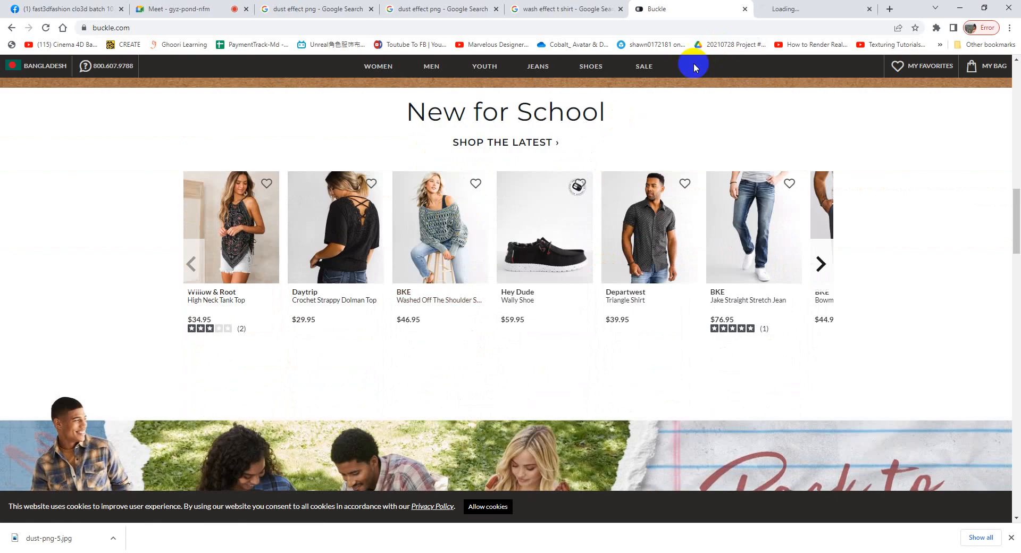
click(785, 9)
- Examine the knit and washed look of the sweater in its magnified product photo
scroll(427, 333, down, 3)
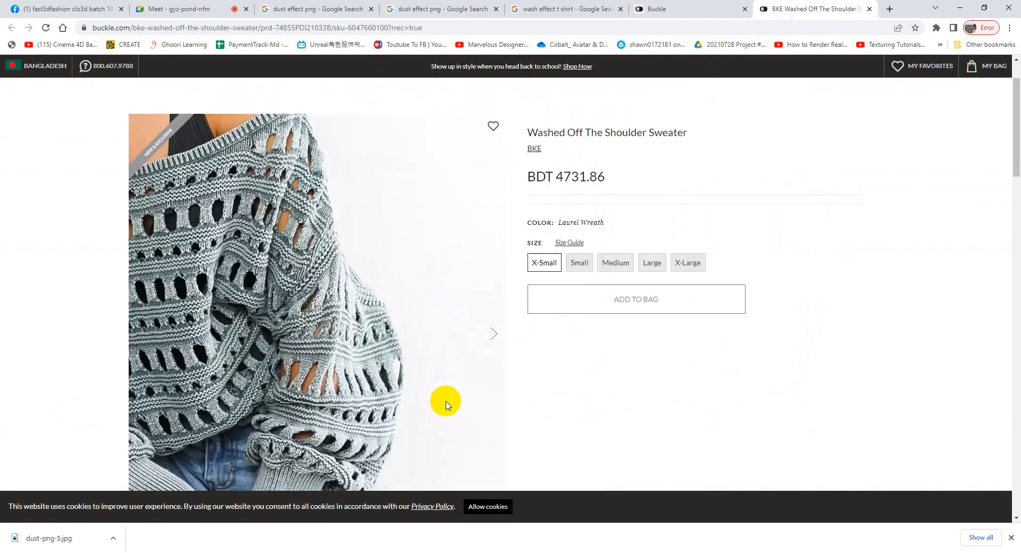
scroll(438, 388, up, 3)
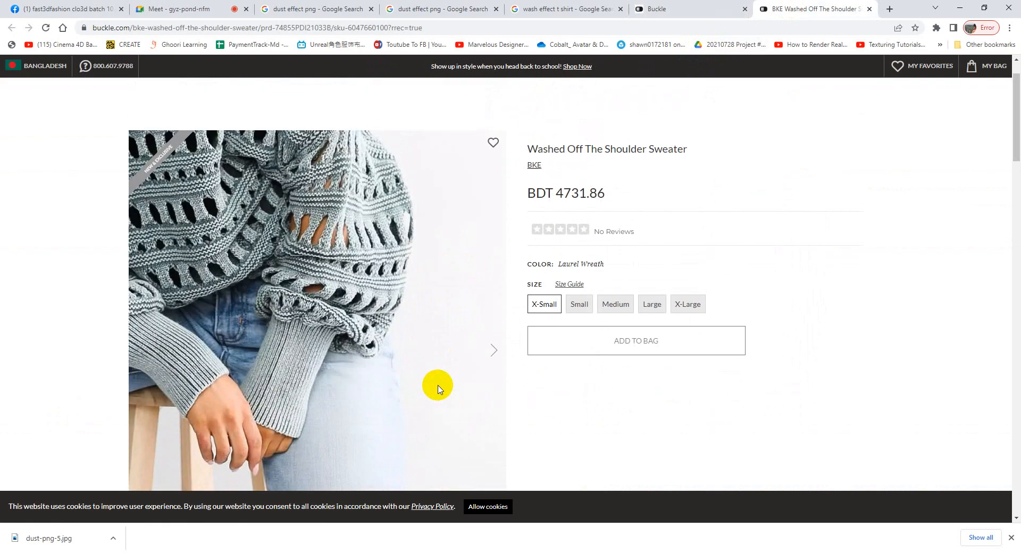
click(438, 388)
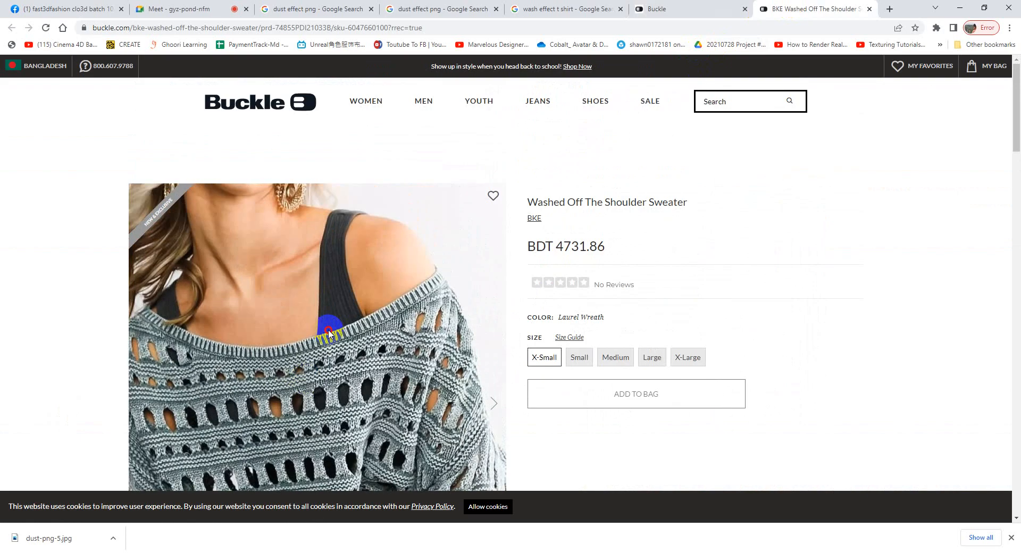
right_click(349, 309)
click(942, 279)
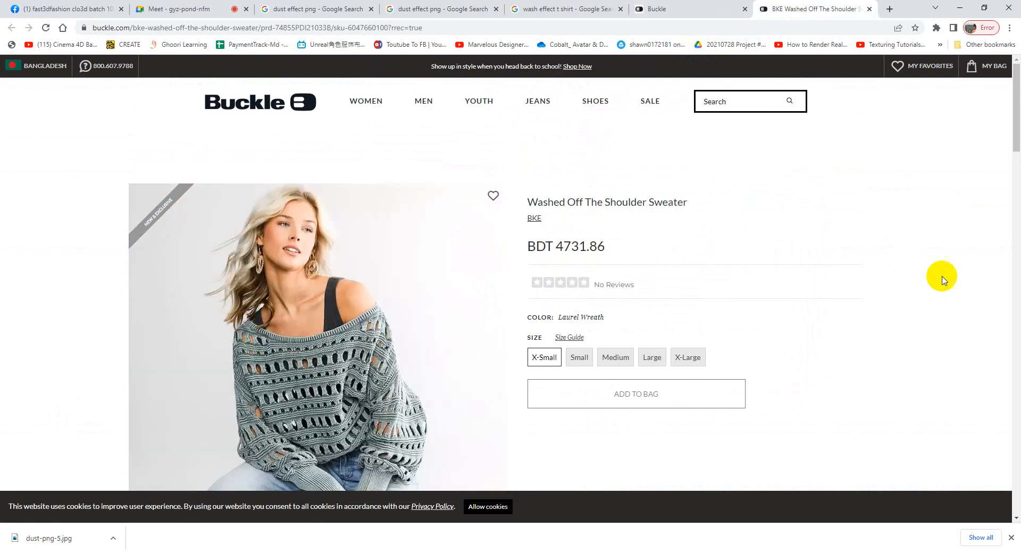
scroll(926, 271, down, 4)
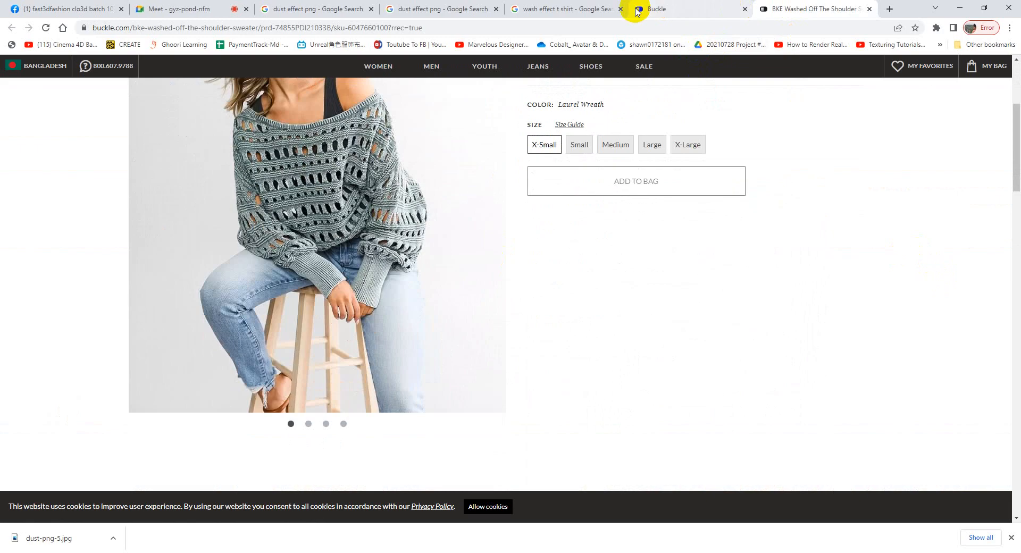
- Go back to the Google Meet call, and return to the polo shirt in CLO
click(180, 9)
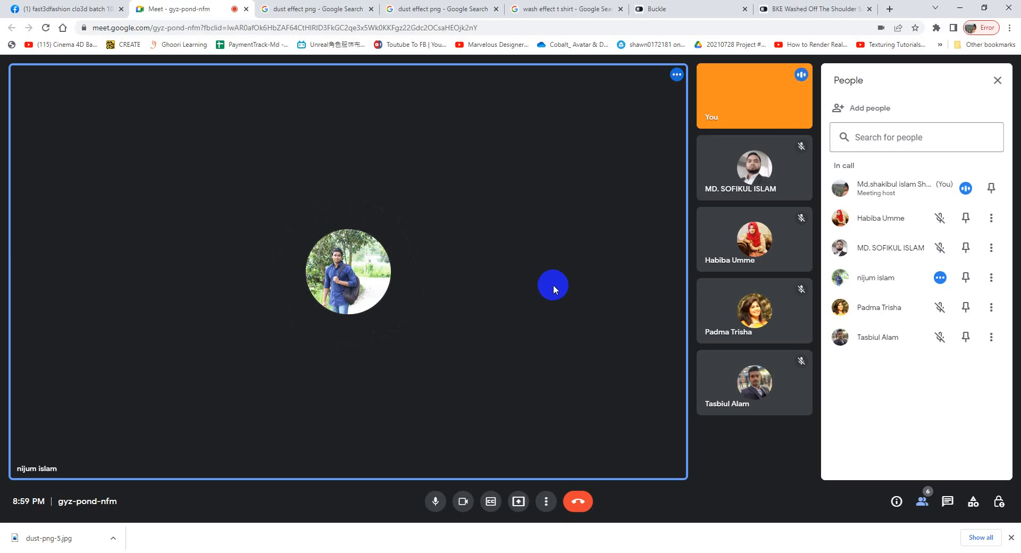
click(959, 9)
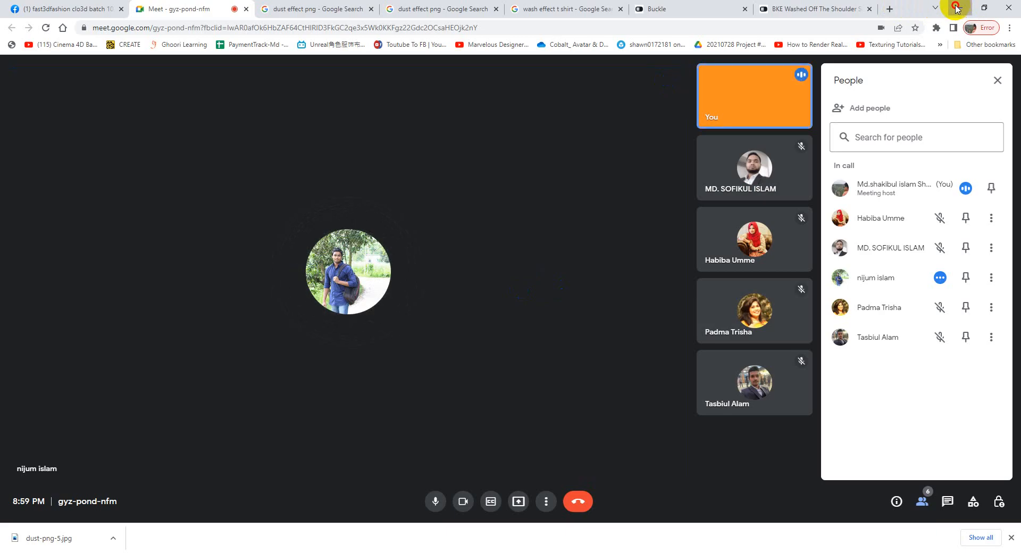
click(956, 7)
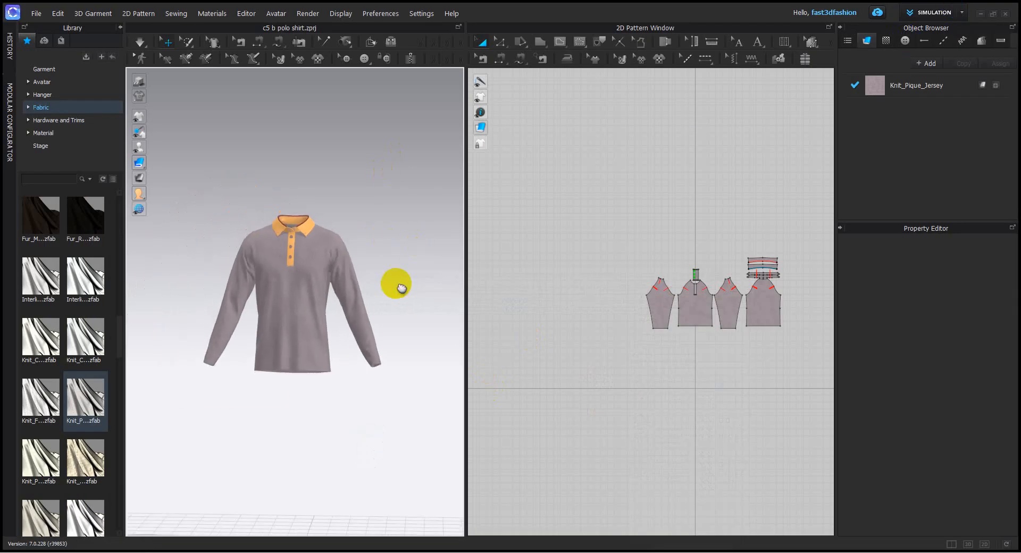
scroll(347, 447, up, 2)
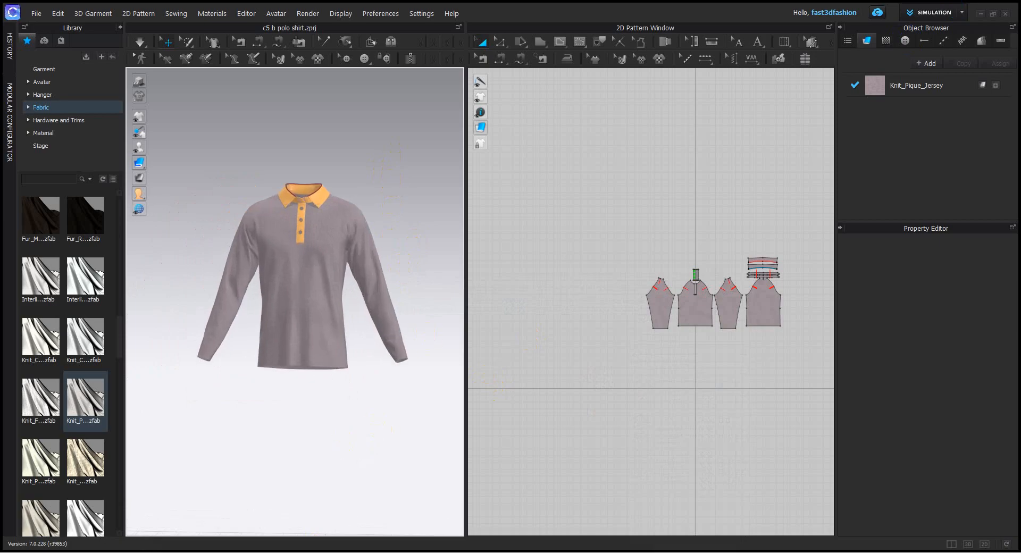
- Switch to the browser, search Google for "raw edge t shirt", and open the ash raw edge T-shirt image
click(328, 552)
click(428, 31)
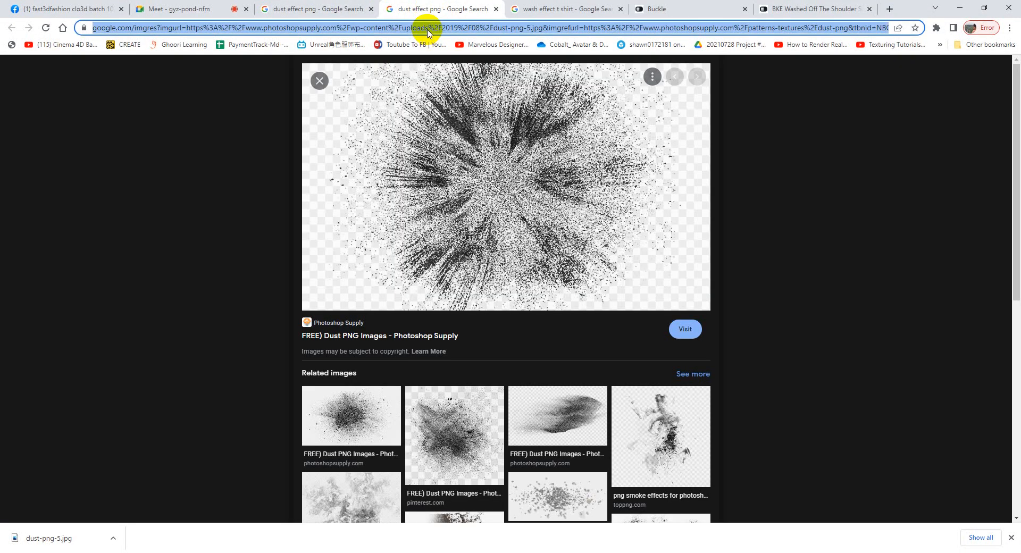
text(raw e)
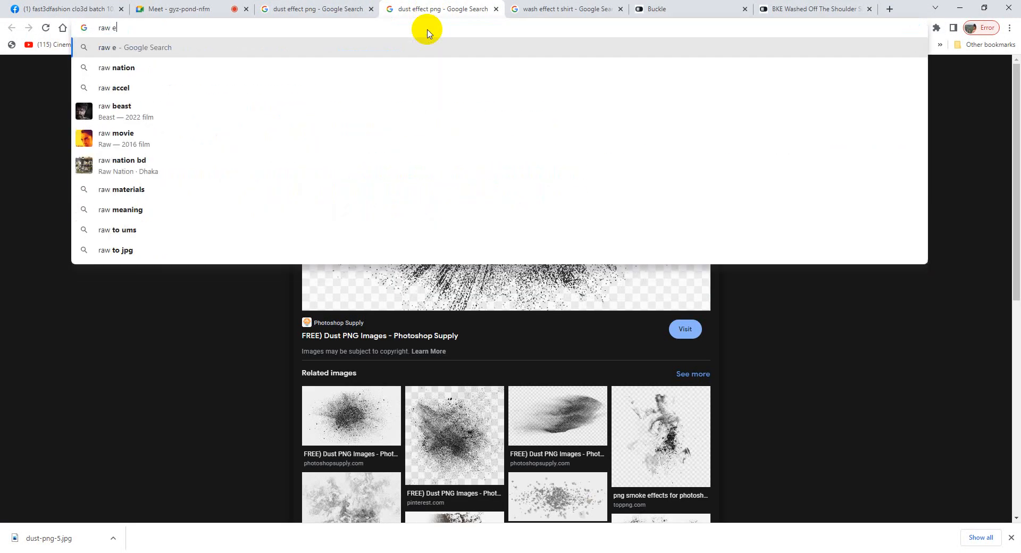
text(dge t)
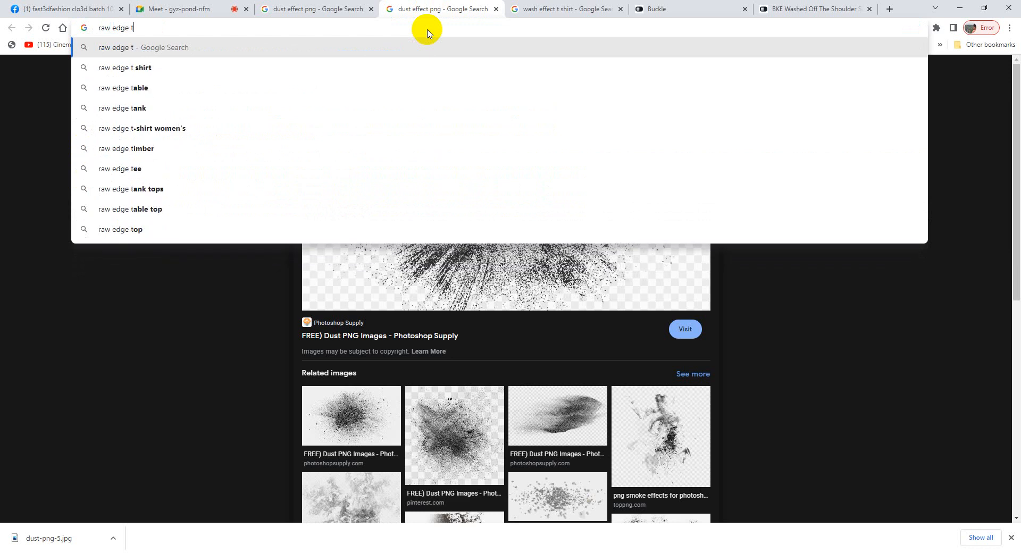
text( shirt)
key(Return)
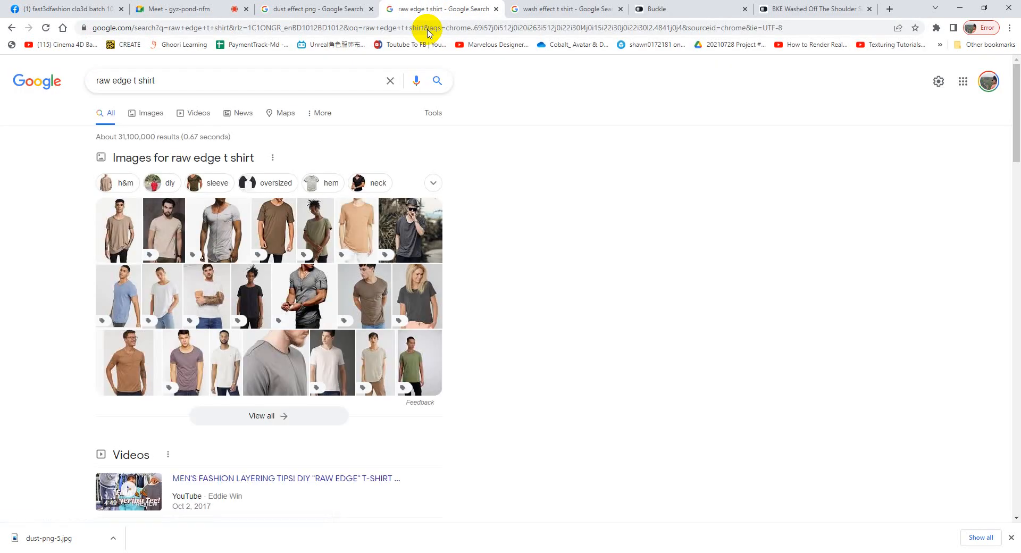
click(272, 360)
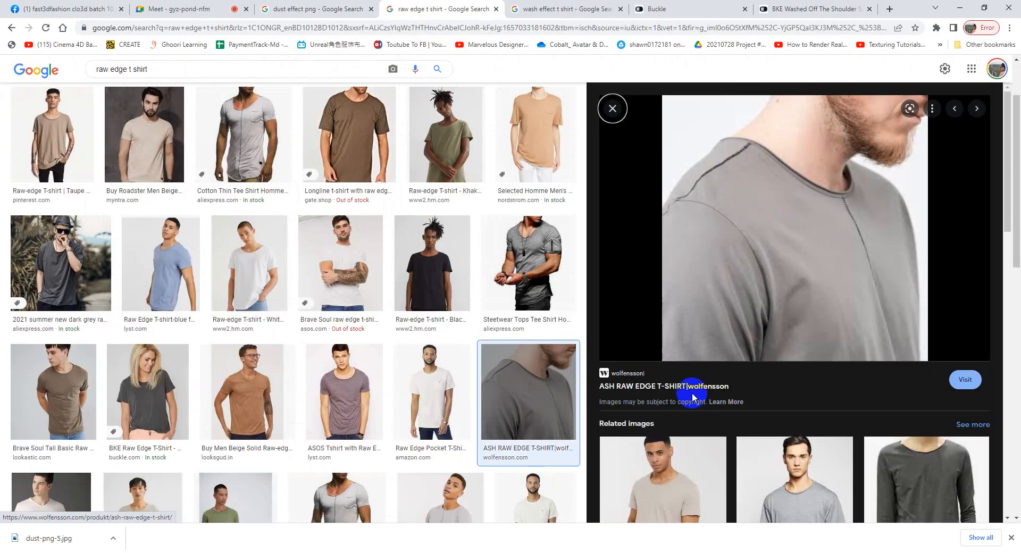
click(346, 384)
- Go to the Google Meet call and present the entire screen to the class
click(178, 9)
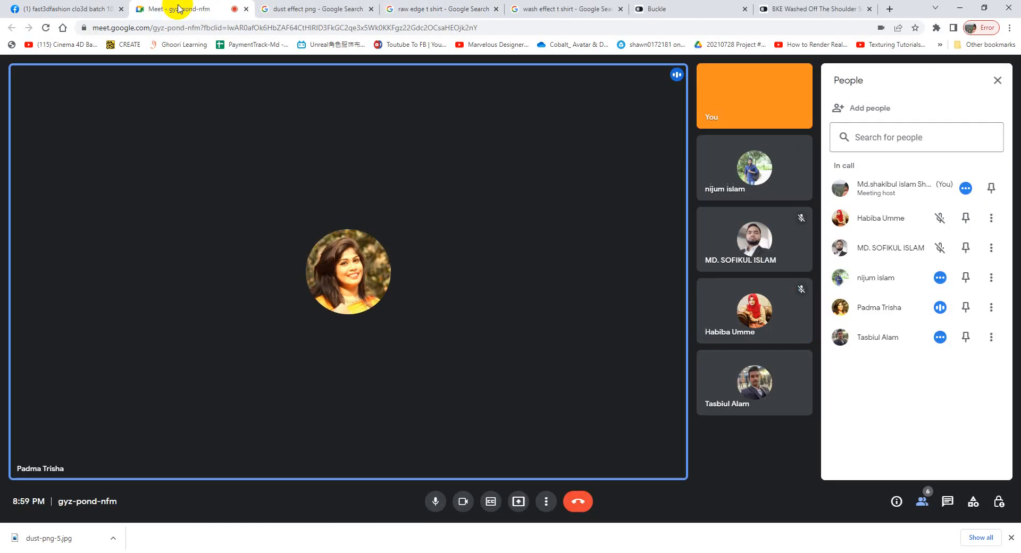
click(518, 501)
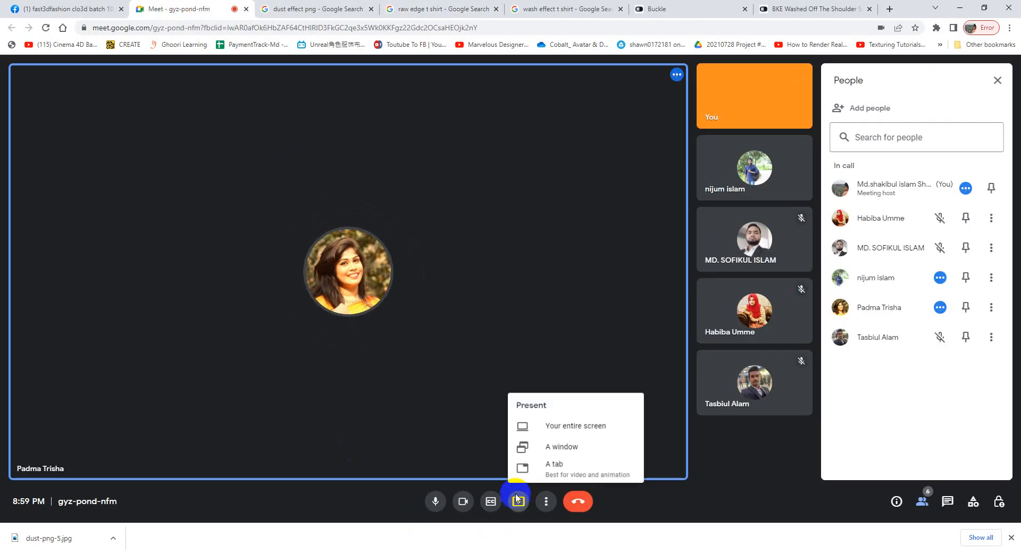
click(555, 428)
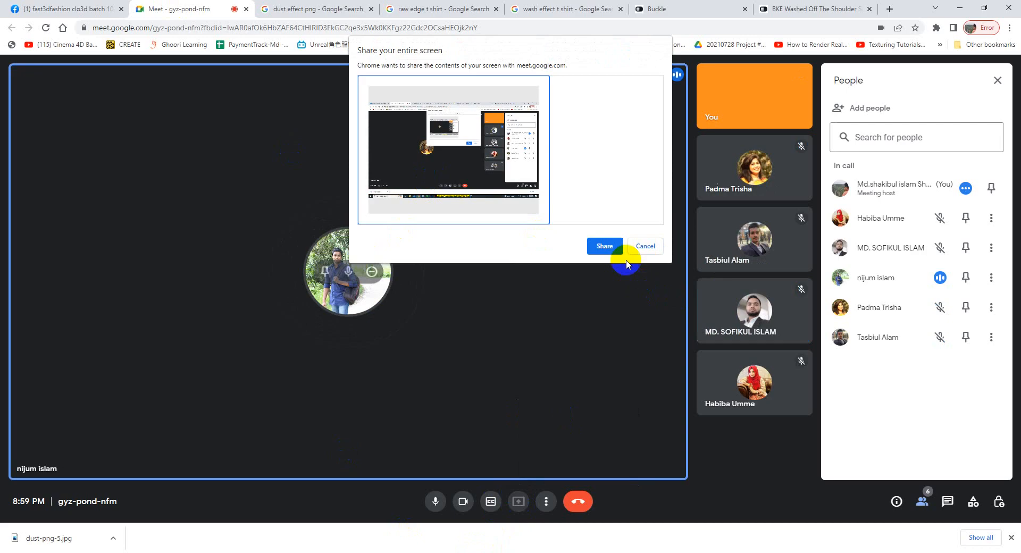
click(611, 245)
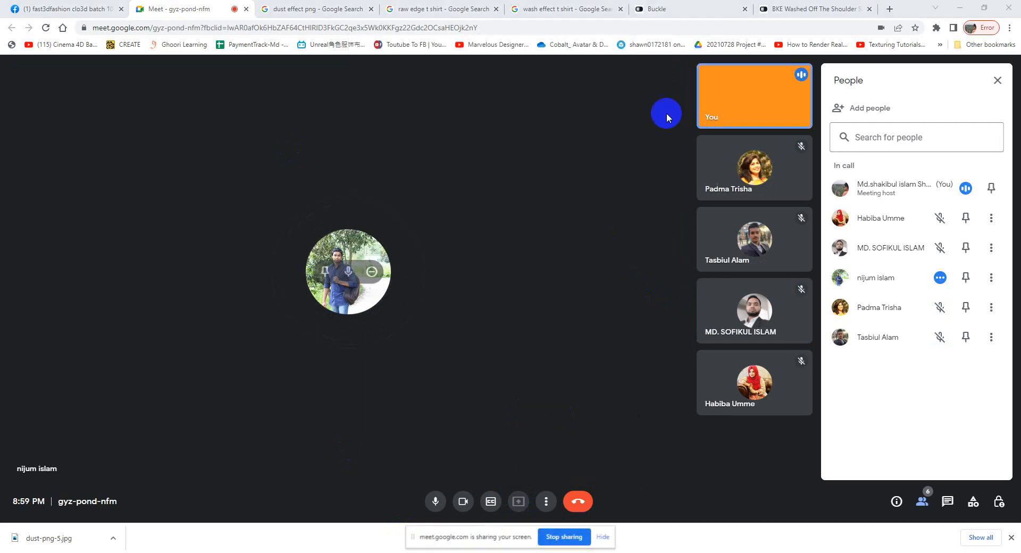
- Return to the "raw edge t shirt" image results and show the zipper-sleeve, purple scoop-neck and longline pocket raw-edge T-shirts
click(832, 11)
click(598, 9)
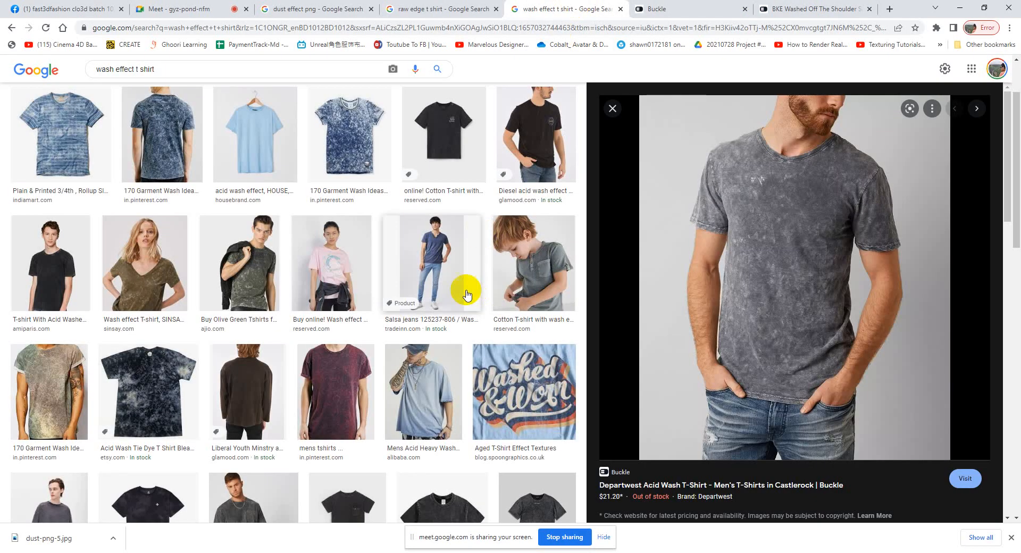
click(417, 9)
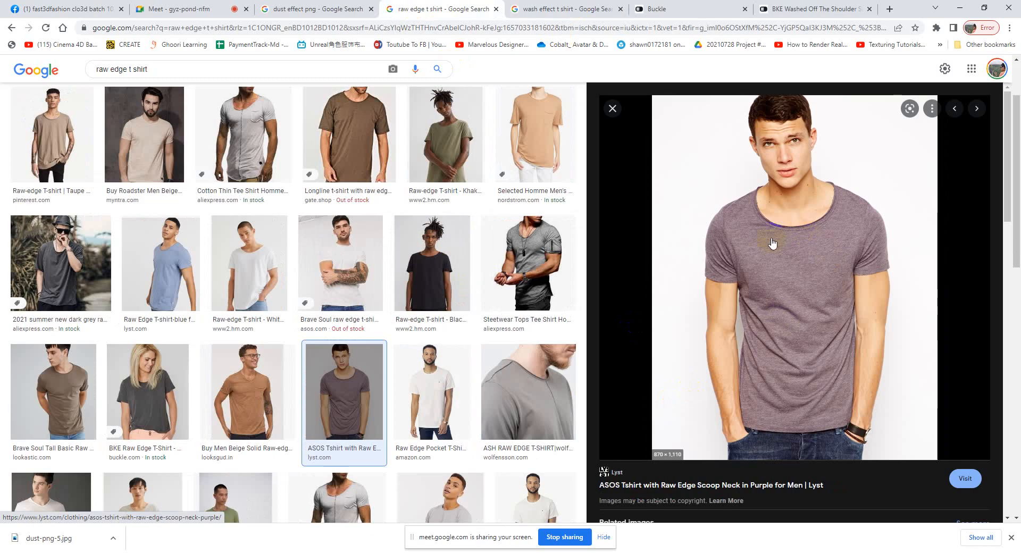
click(569, 256)
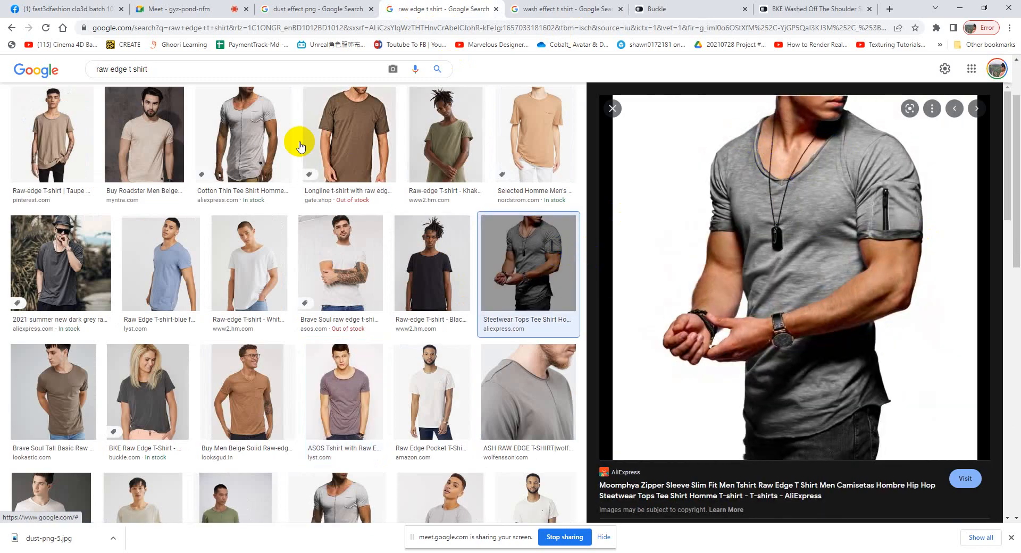
click(247, 127)
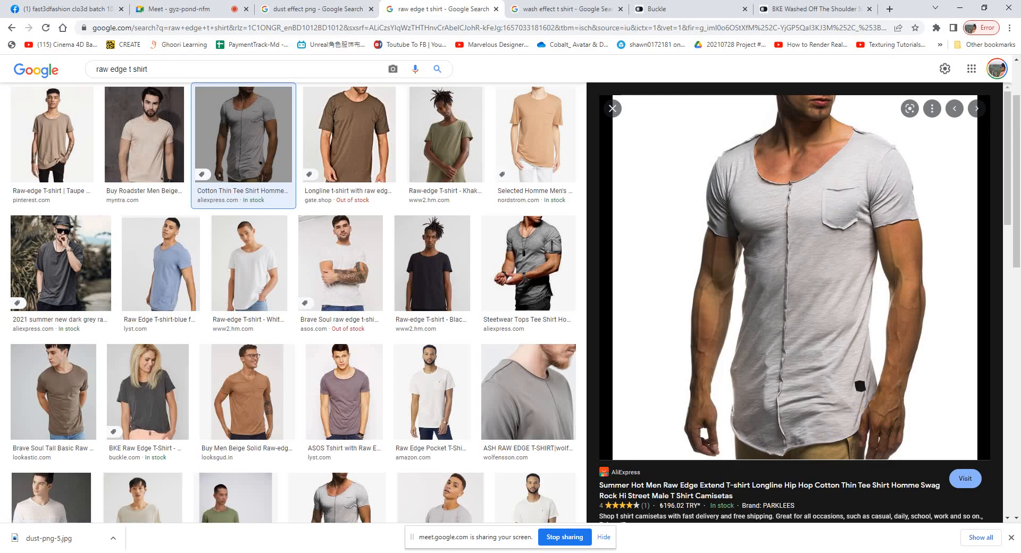
- Switch to the polo shirt in CLO and bring the hem of the leftmost sleeve pattern into close view for editing
key(alt+Tab)
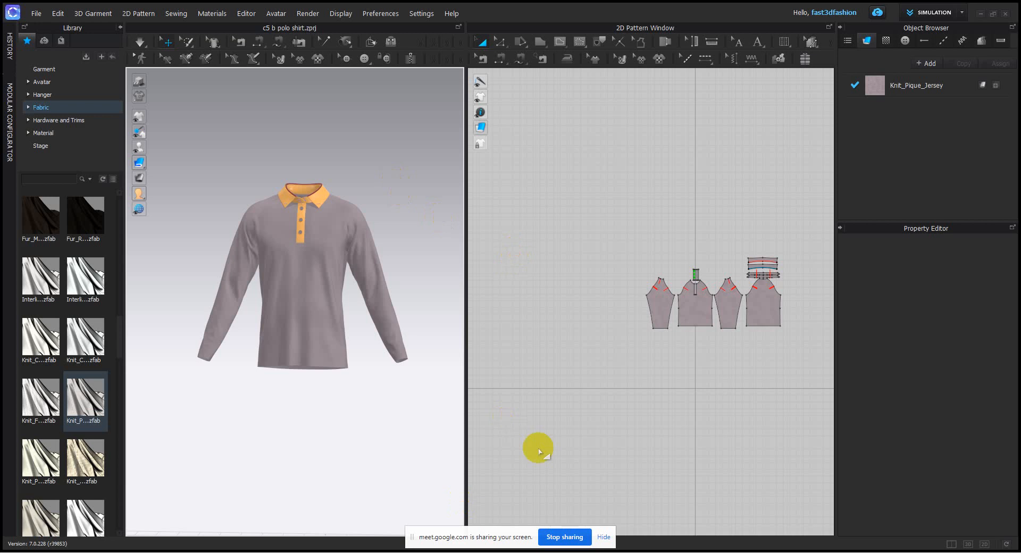
click(656, 328)
scroll(656, 328, up, 5)
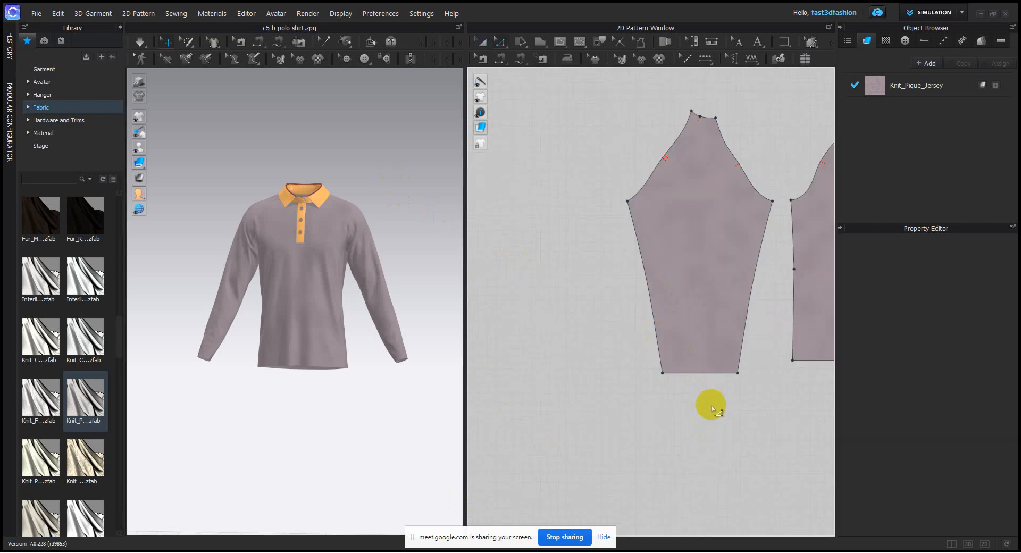
- Offset the sleeve's hem edge as one internal line at a distance of 2 cm
scroll(711, 406, up, 2)
right_click(700, 362)
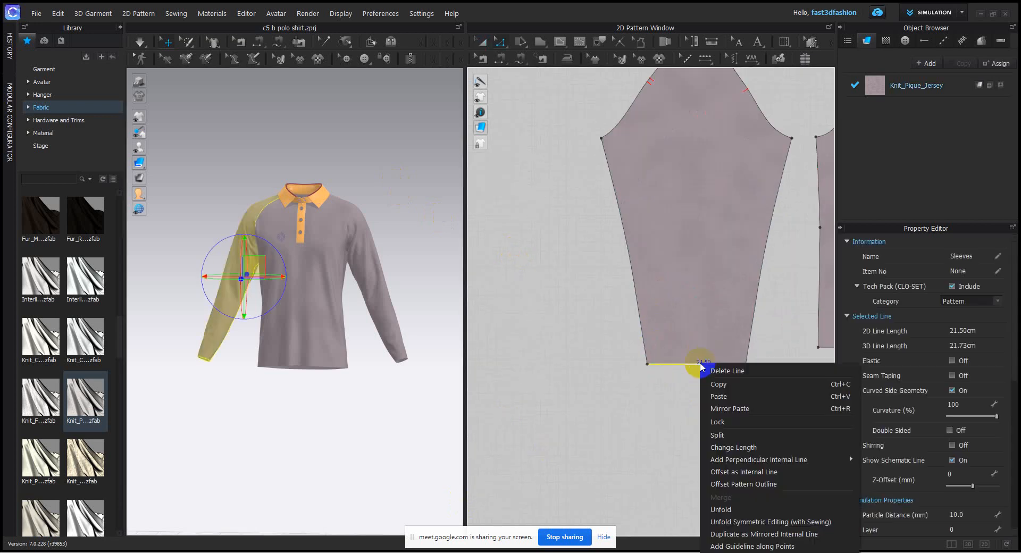
click(755, 472)
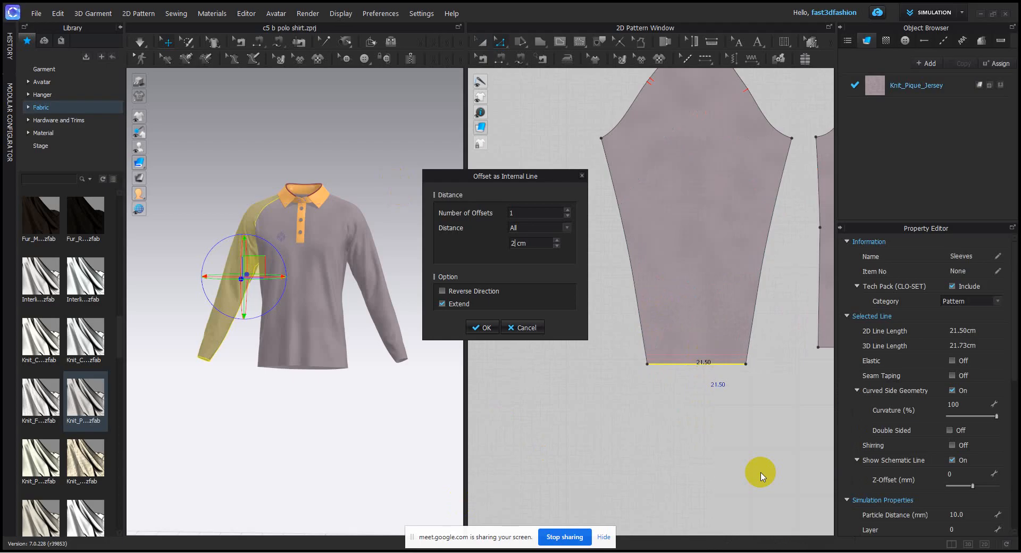
click(493, 327)
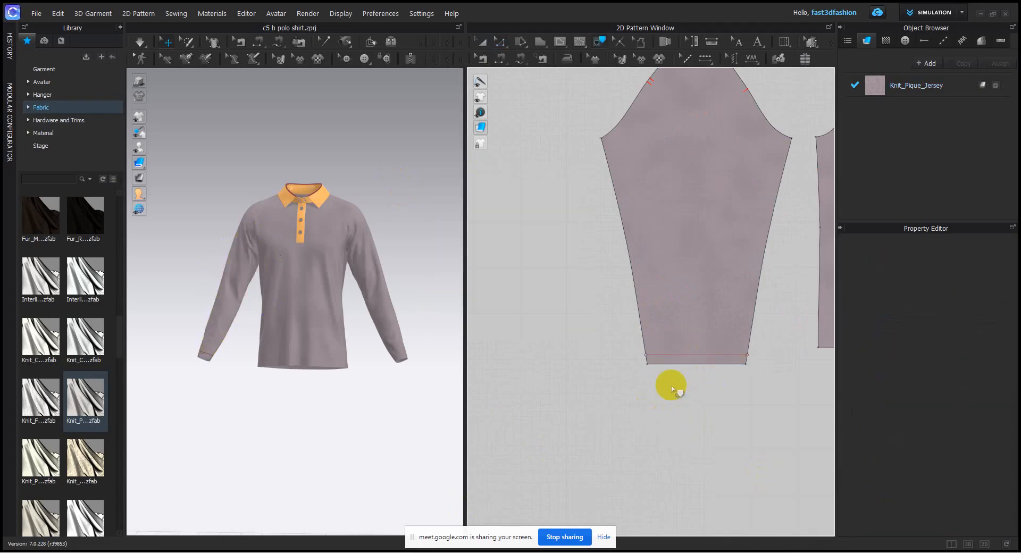
- Trace the hem band between the internal line and the sleeve's bottom edge as a separate pattern, placed just below the sleeve
drag(619, 339, 757, 406)
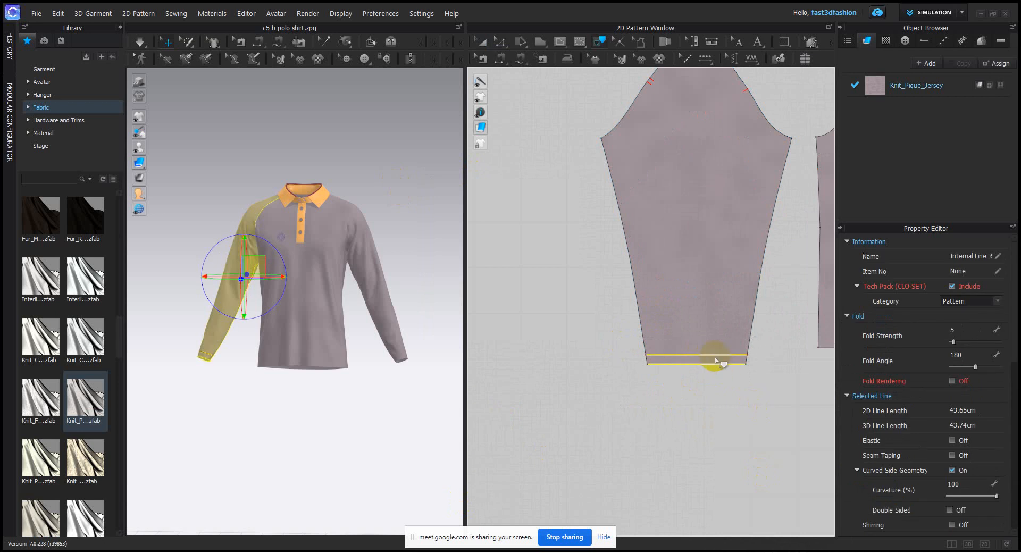
scroll(638, 367, up, 1)
shift+click(647, 359)
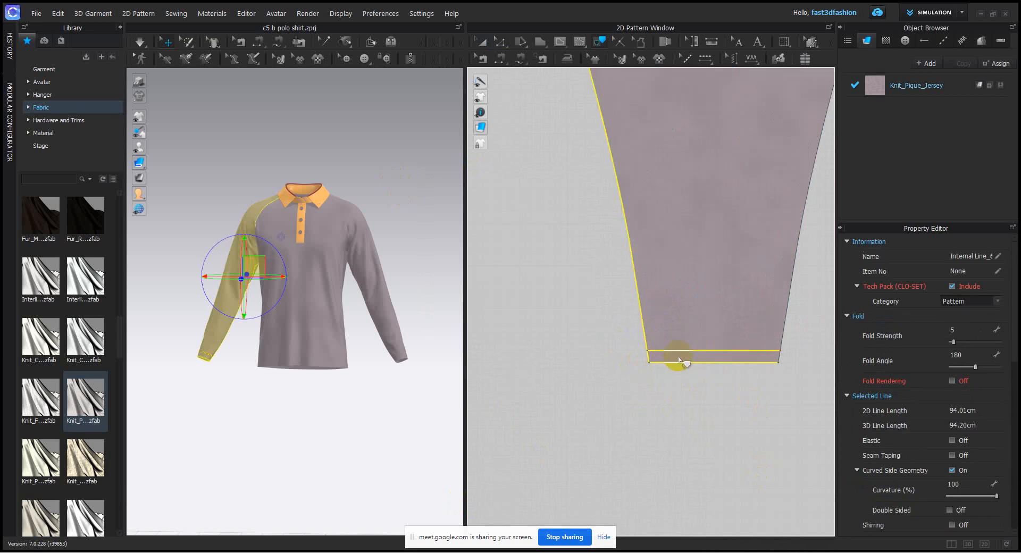
shift+click(781, 355)
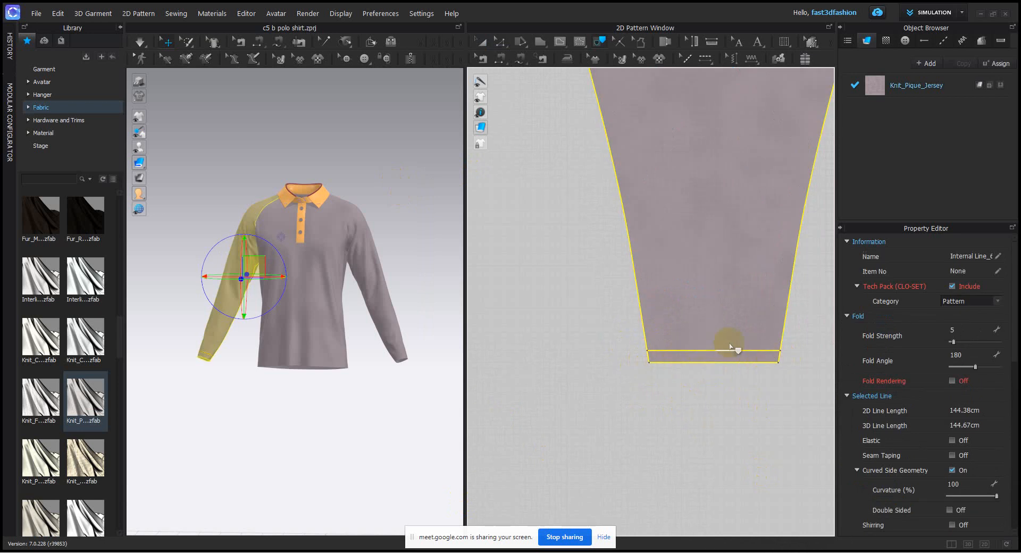
right_click(719, 352)
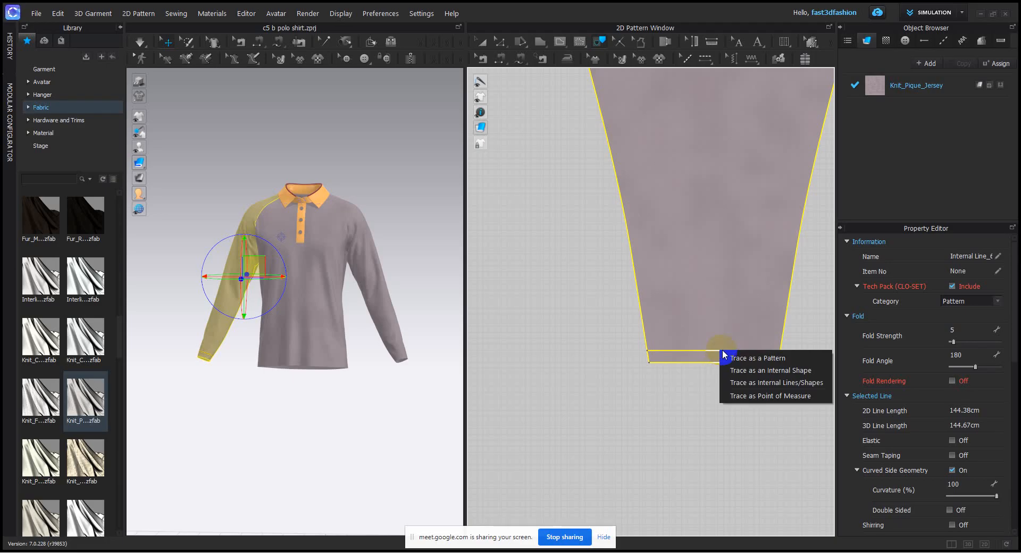
click(749, 359)
scroll(715, 351, down, 3)
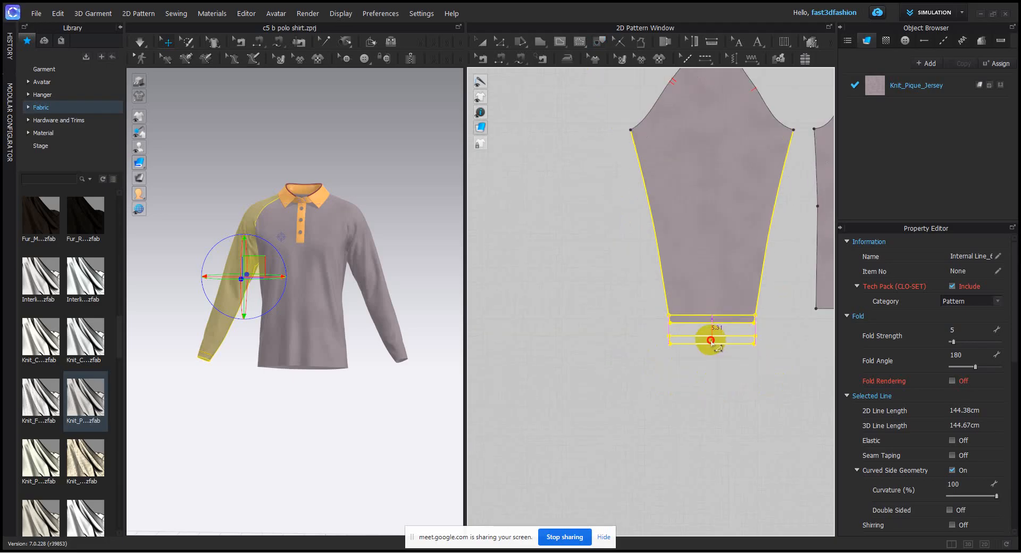
click(713, 392)
- Sew the upper edge of the traced hem strip to the internal line on the sleeve
click(480, 43)
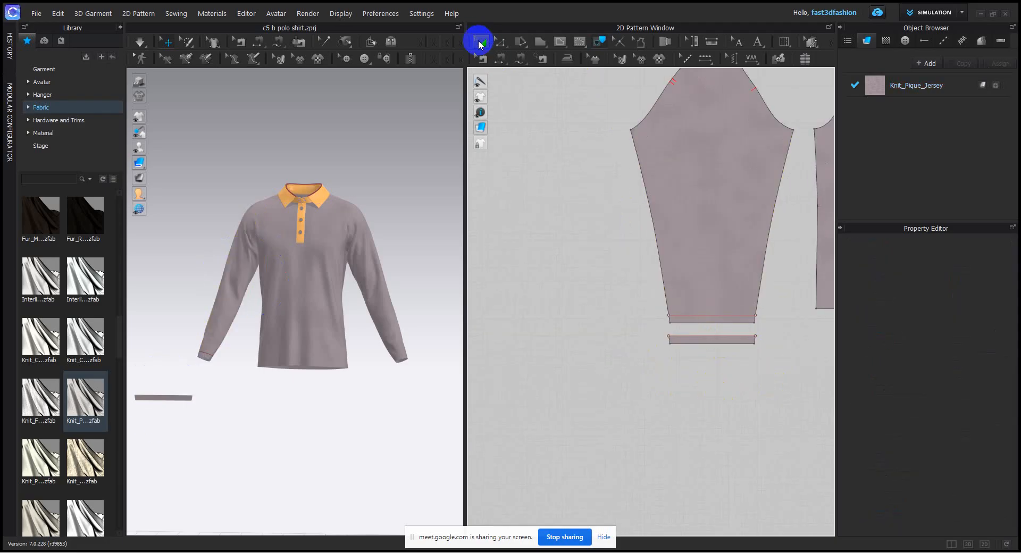
click(519, 60)
scroll(736, 346, up, 3)
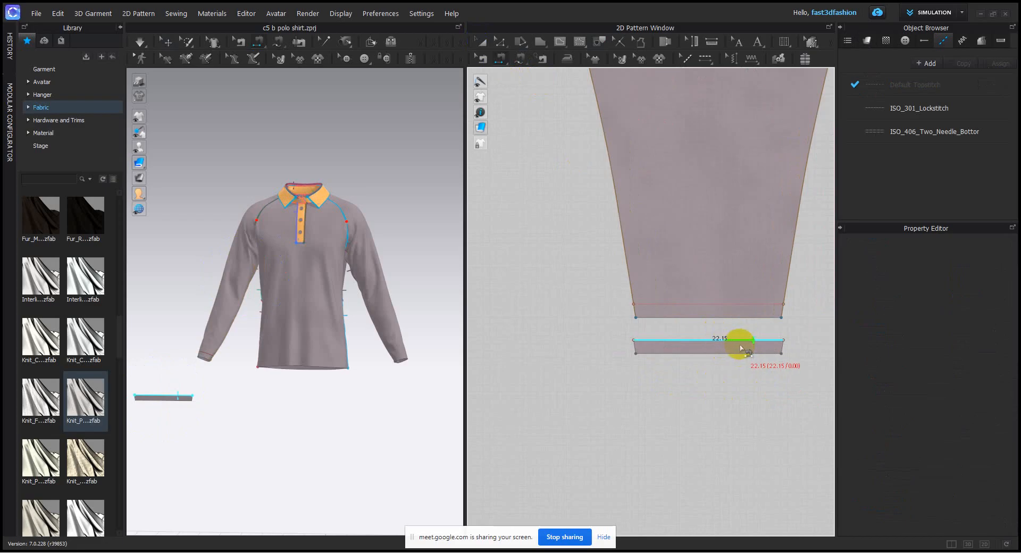
click(743, 339)
click(746, 305)
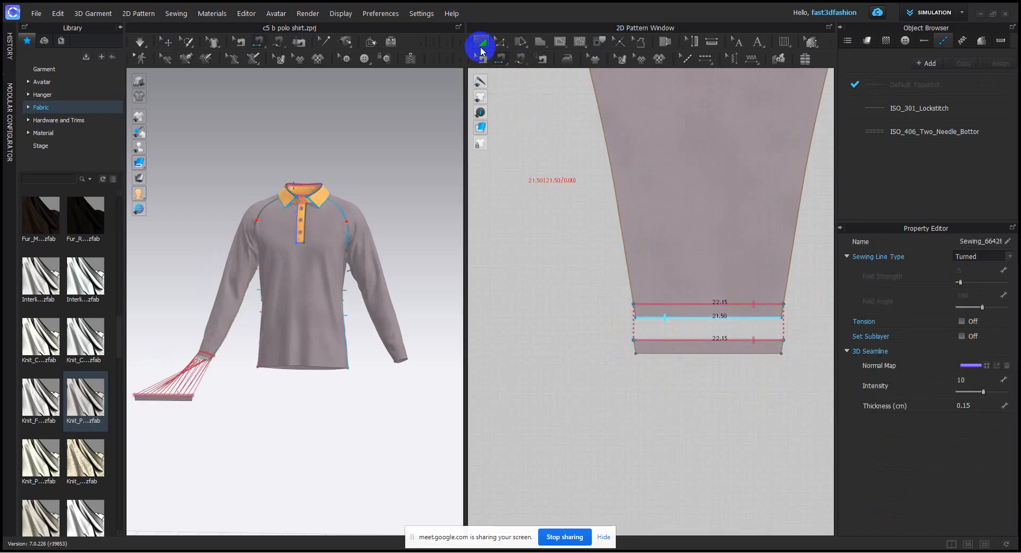
- Superimpose the hem strip under the sleeve end in the 3D garment
click(480, 41)
click(680, 349)
middle_drag(214, 392, 270, 377)
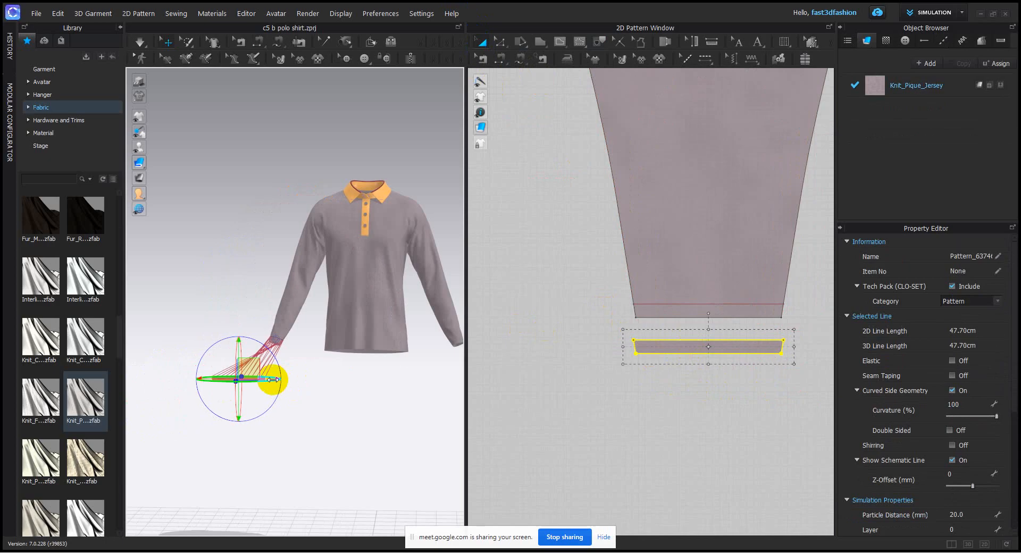
right_click(242, 372)
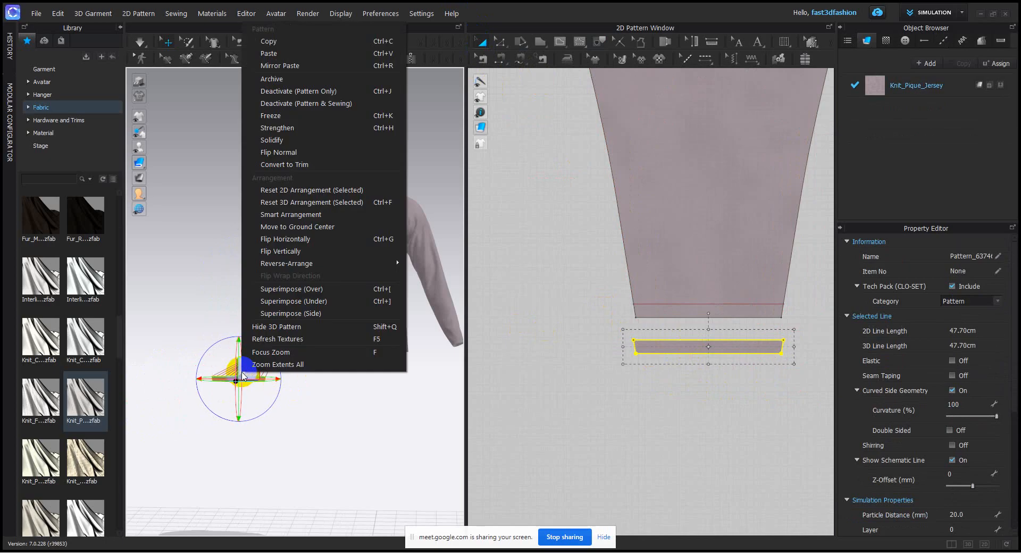
click(319, 301)
scroll(304, 378, up, 4)
middle_drag(314, 406, 343, 370)
scroll(331, 288, up, 4)
scroll(365, 335, up, 2)
click(374, 303)
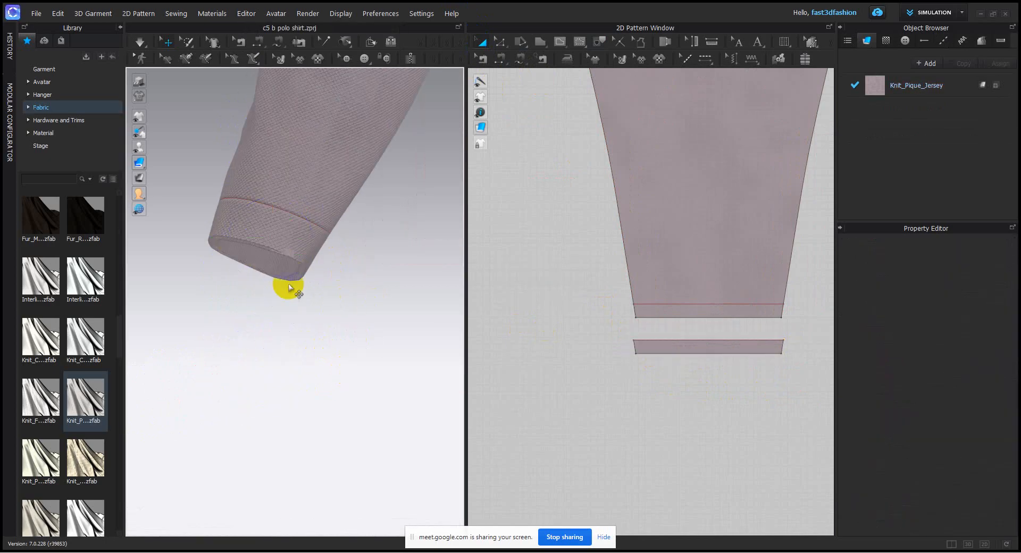
- Set the particle distance of all pattern pieces, including the hem strip, to 10 mm
right_drag(288, 285, 306, 232)
scroll(308, 231, up, 2)
click(263, 152)
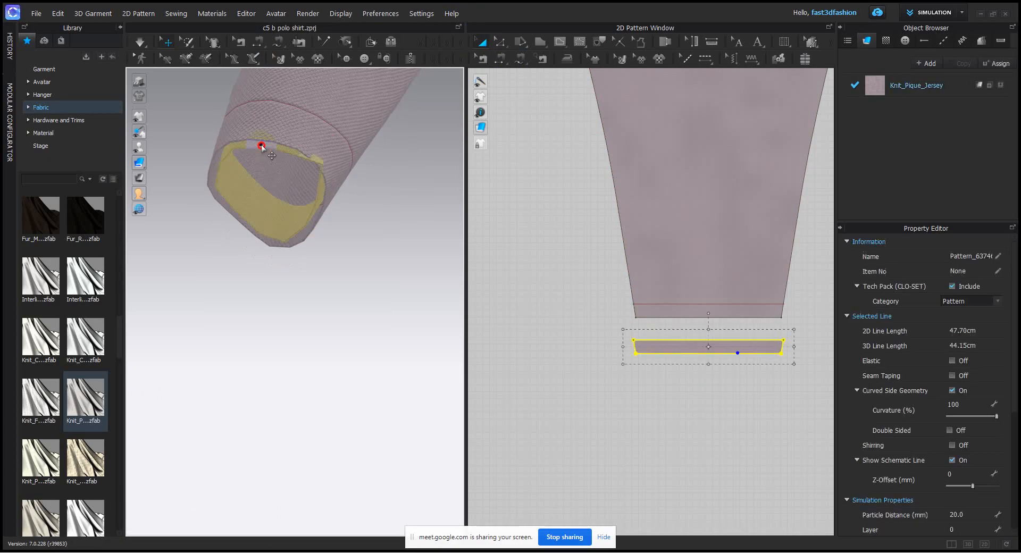
click(967, 508)
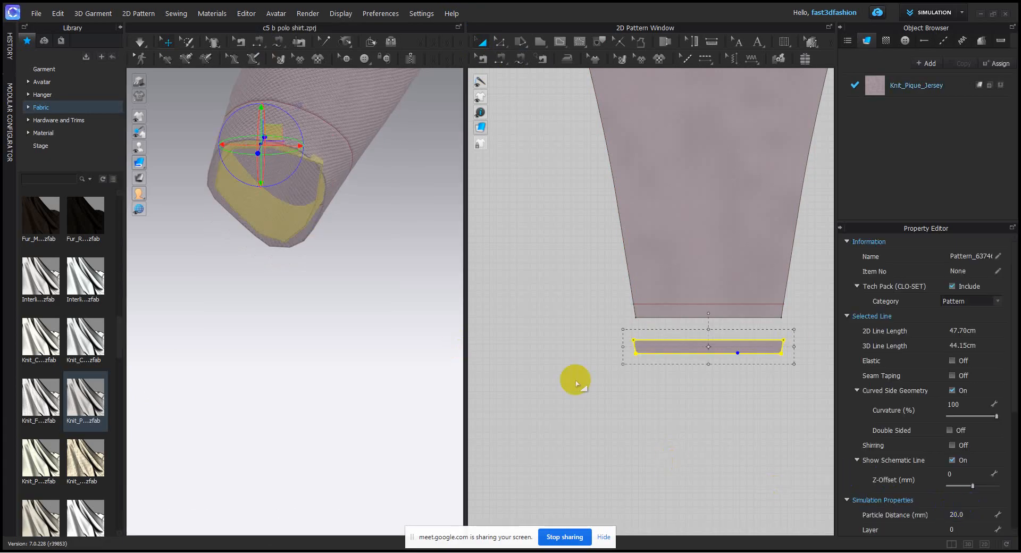
scroll(576, 382, down, 8)
click(509, 194)
key(ctrl+a)
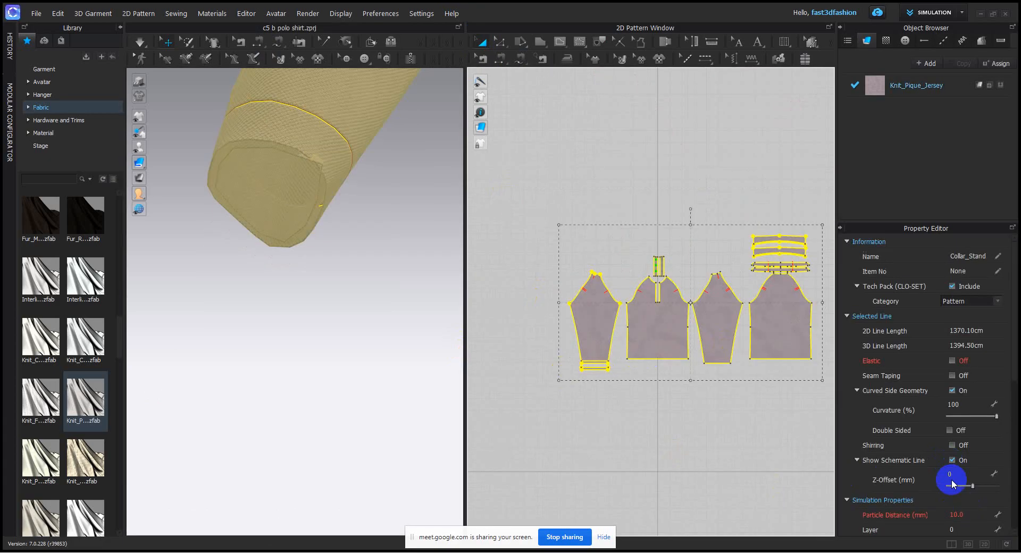
click(967, 514)
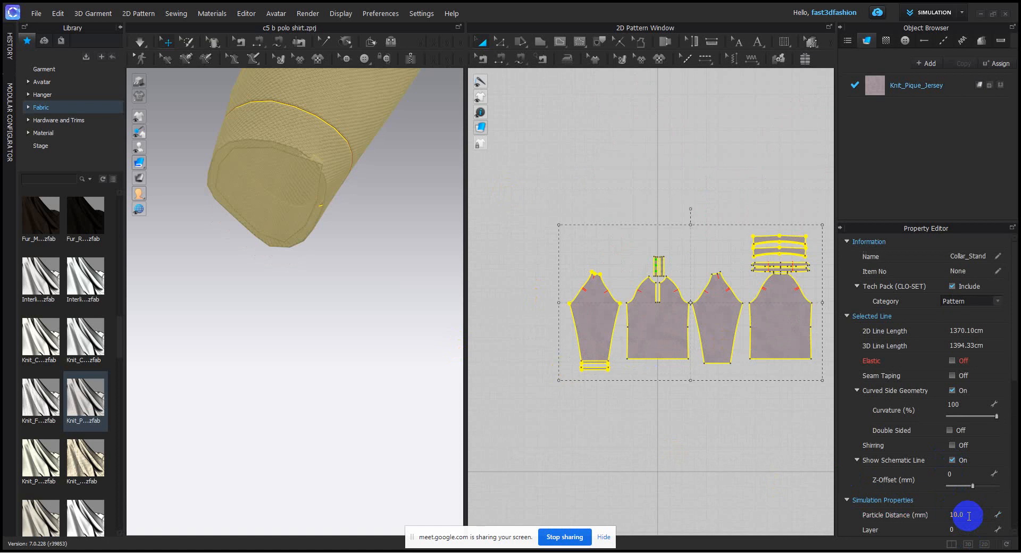
click(315, 320)
- Run a short simulation to settle the hem strip inside the sleeve opening
click(140, 44)
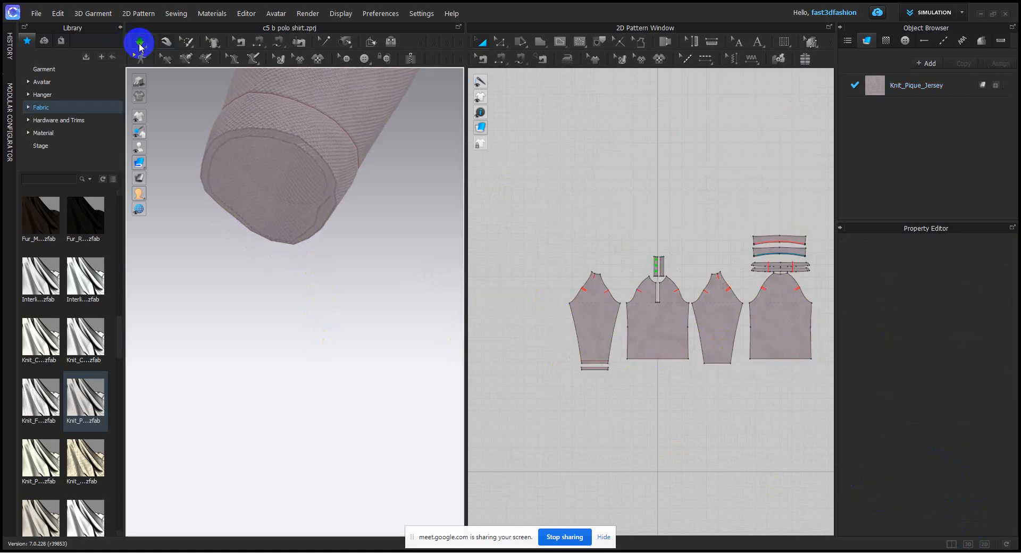
click(140, 45)
middle_drag(283, 144, 300, 233)
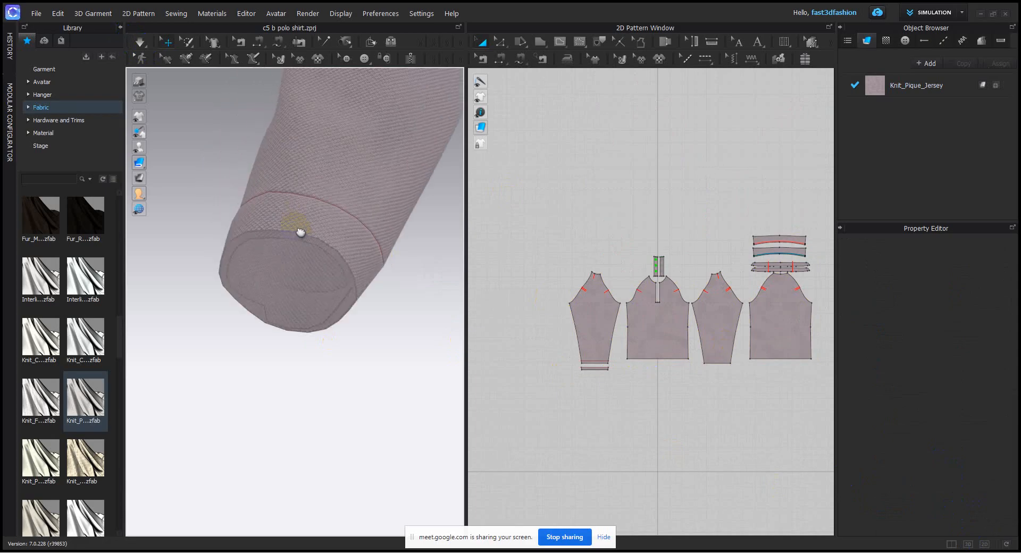
scroll(298, 259, down, 3)
- Lengthen the hem strip by moving its bottom edge downward, and simulate it so it extends past the sleeve opening
click(301, 218)
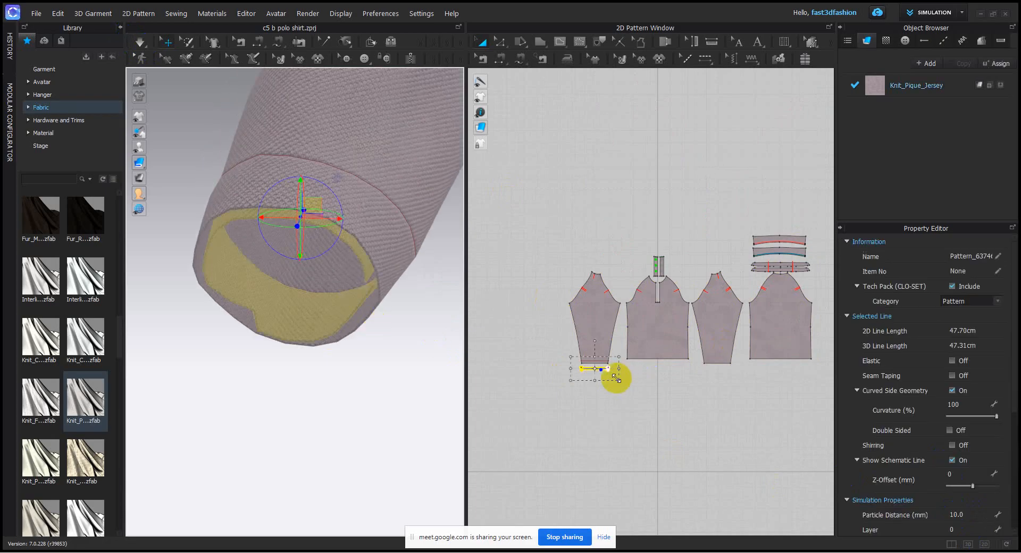
scroll(585, 382, up, 5)
key(z)
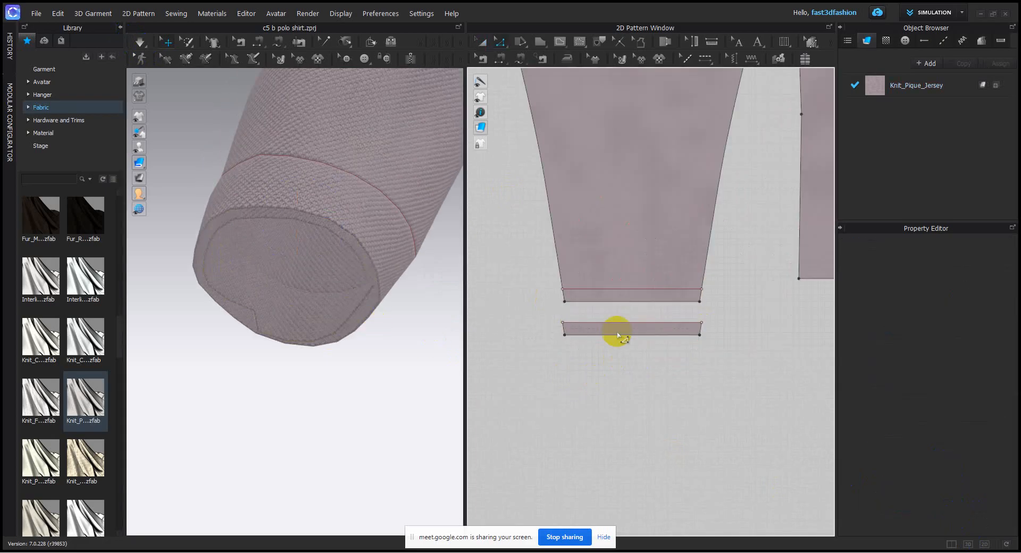
click(620, 336)
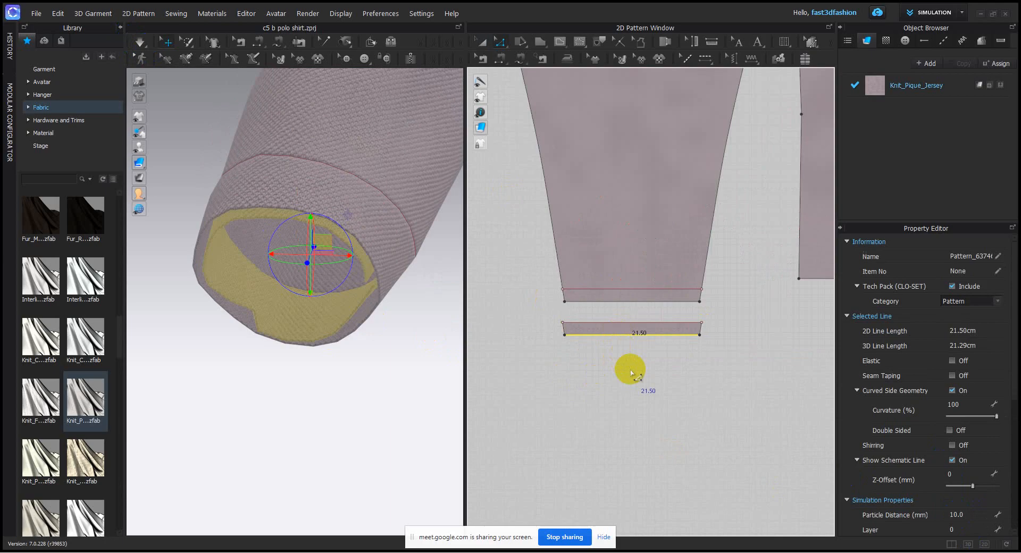
key(Down)
click(601, 391)
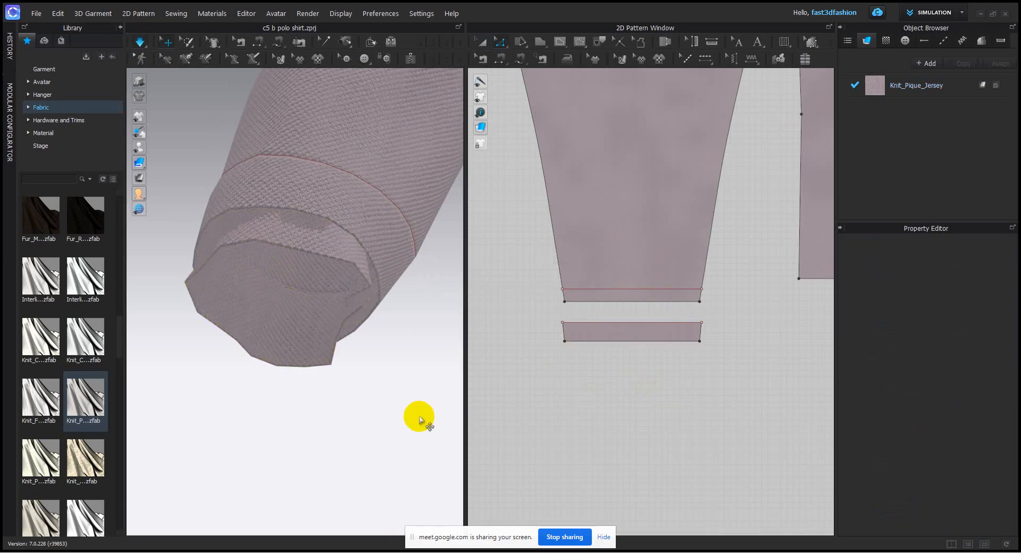
key(space)
- Examine in 3D how the hem strip sits relative to the sleeve end, highlighting each piece in turn
scroll(359, 295, down, 3)
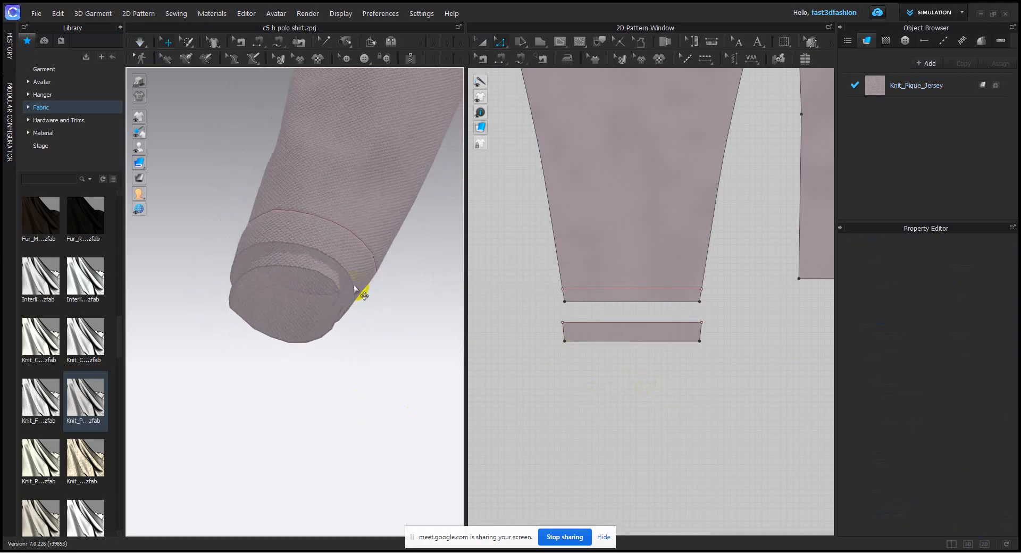
right_drag(382, 338, 348, 388)
click(282, 340)
click(379, 387)
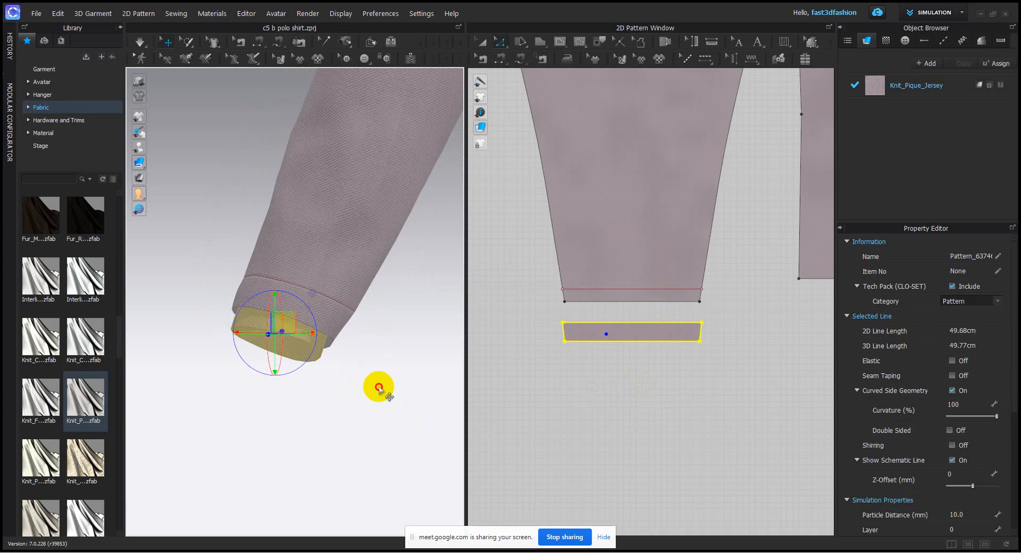
click(280, 333)
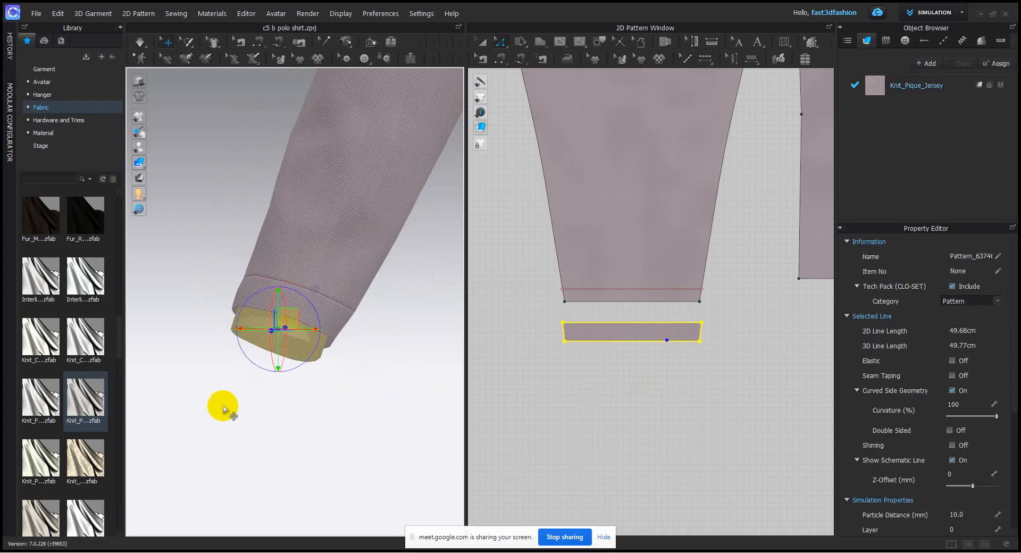
click(378, 404)
click(322, 304)
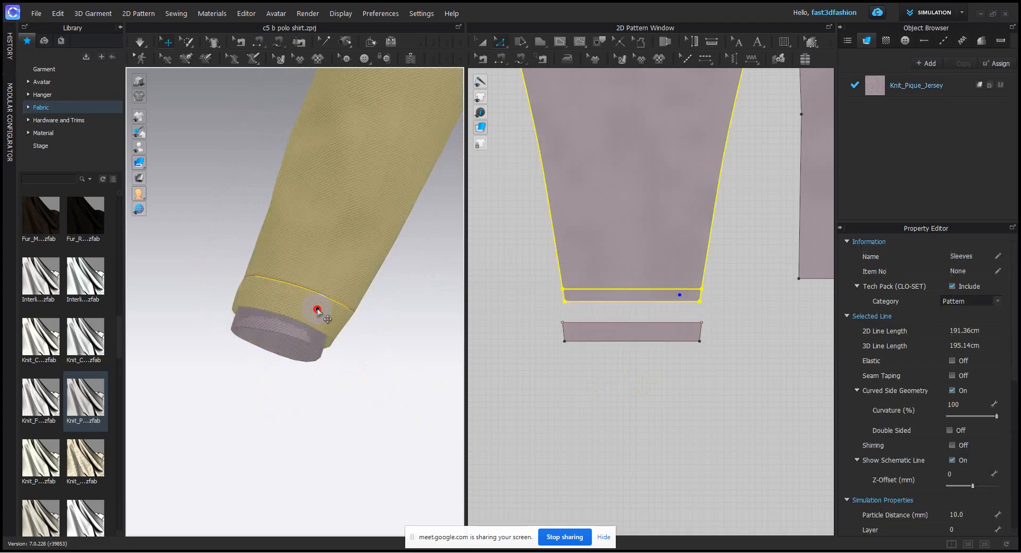
click(415, 409)
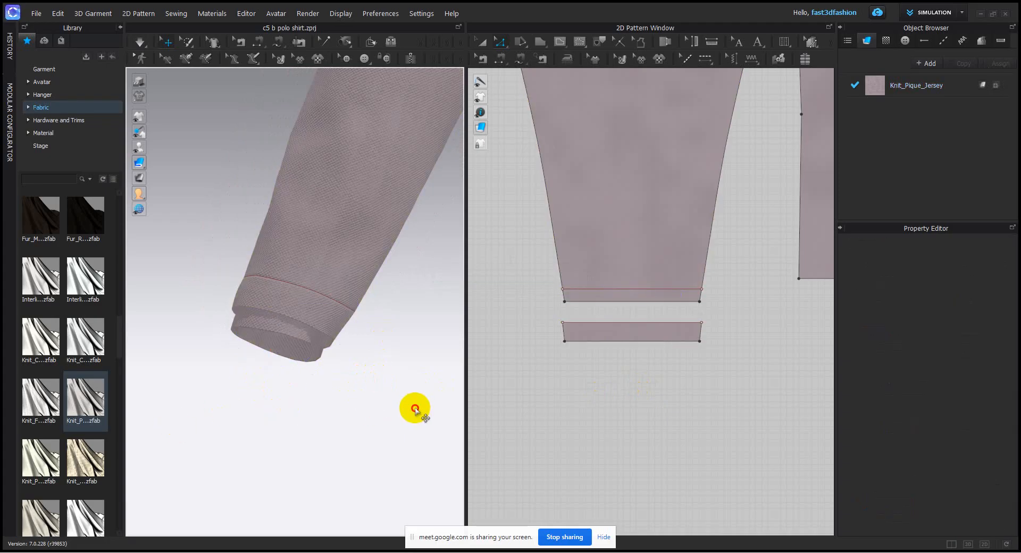
click(266, 327)
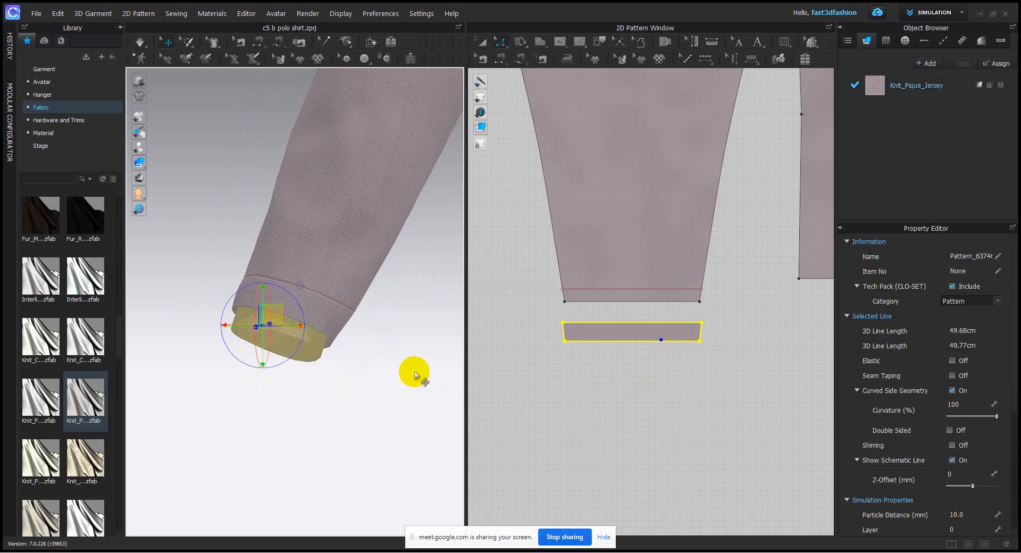
scroll(412, 377, up, 3)
click(409, 382)
click(248, 340)
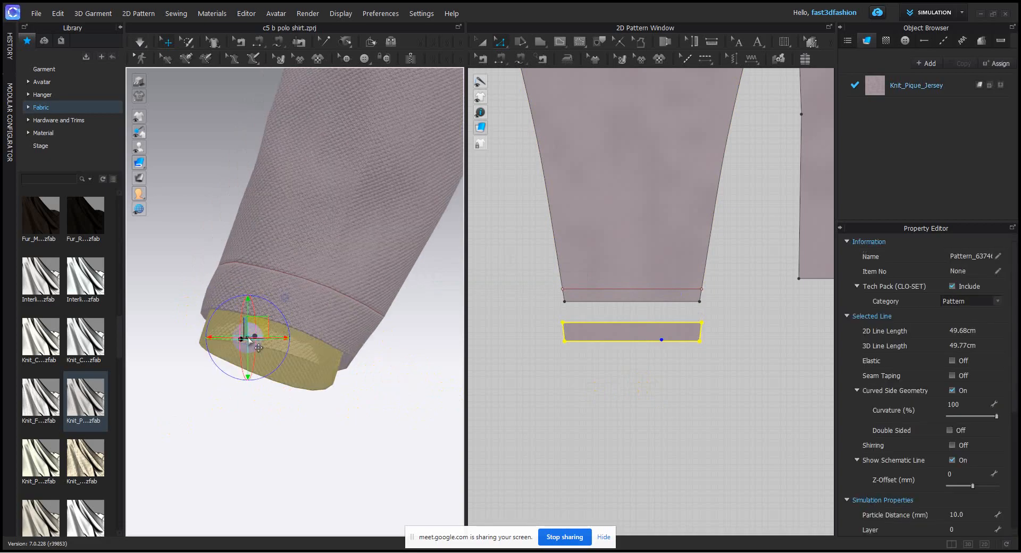
- Offset the hem strip's bottom edge as 3 internal lines spaced 0.15 cm apart
click(627, 372)
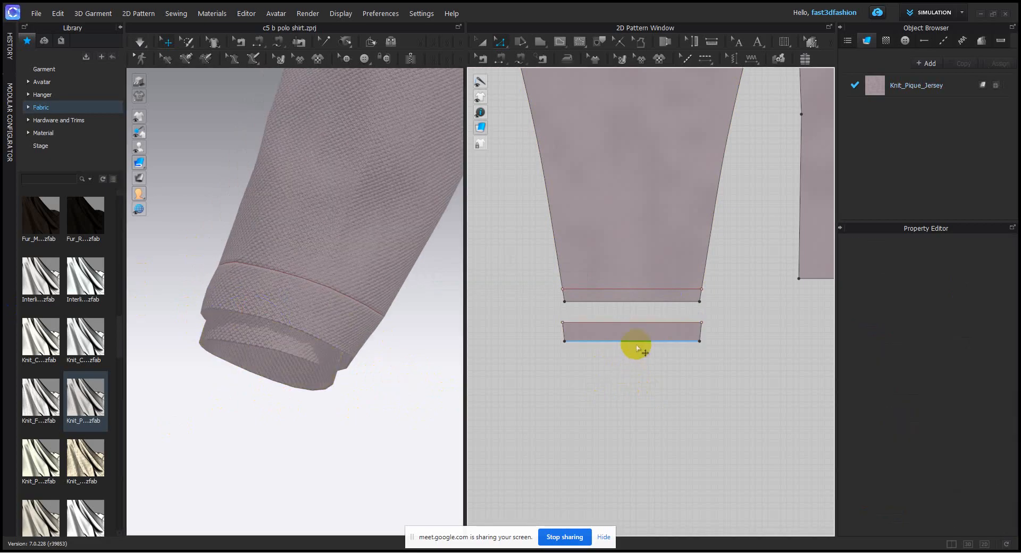
click(638, 341)
right_click(637, 349)
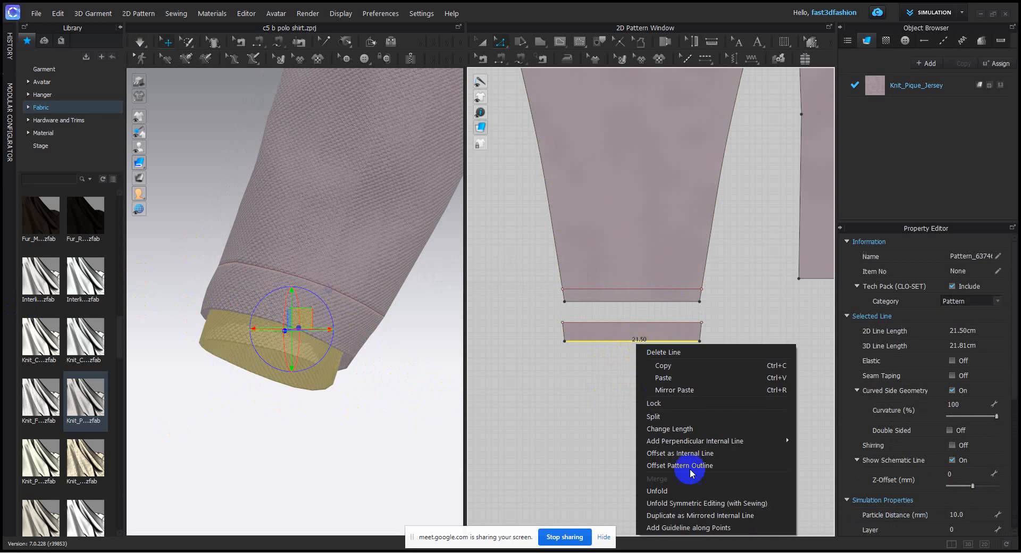
click(701, 455)
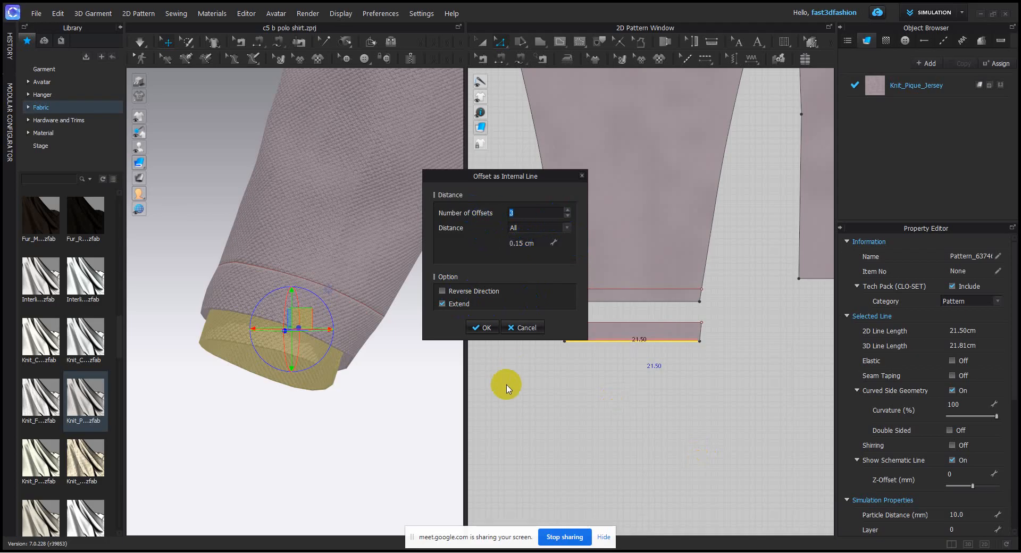
click(481, 325)
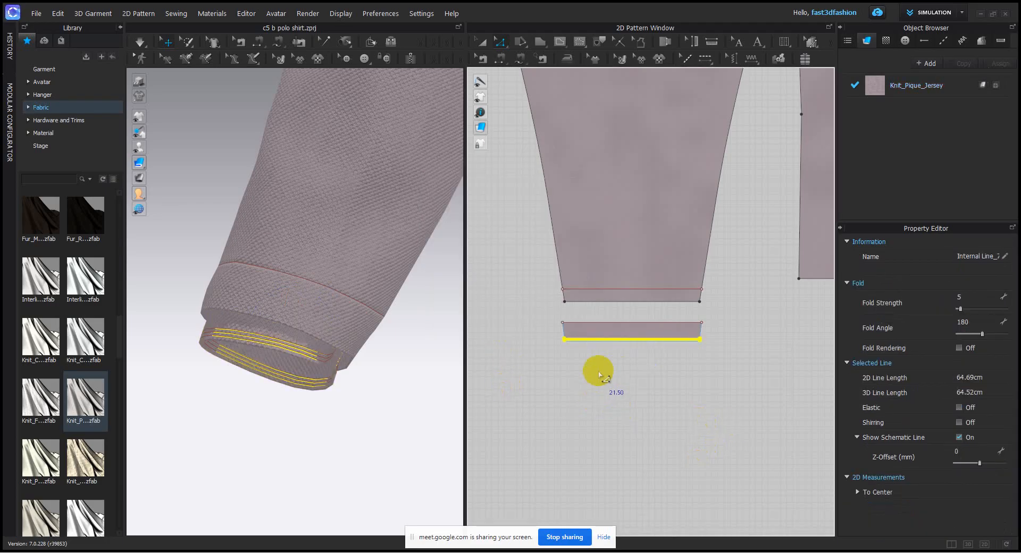
- Run a short simulation so the hem strip settles with its new internal lines, and inspect the sleeve opening in 3D
scroll(598, 342, up, 5)
click(611, 394)
scroll(260, 381, up, 2)
scroll(266, 381, up, 2)
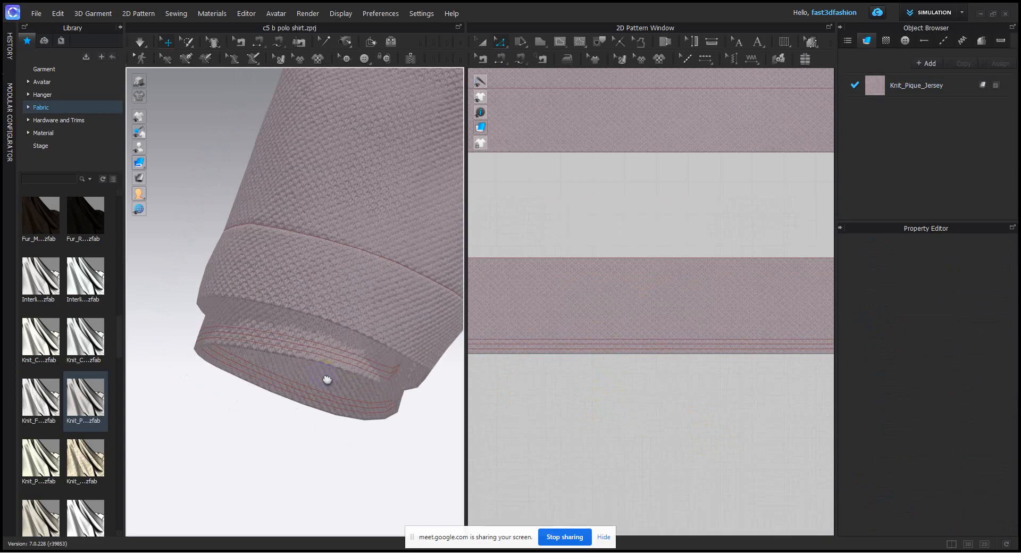
click(158, 40)
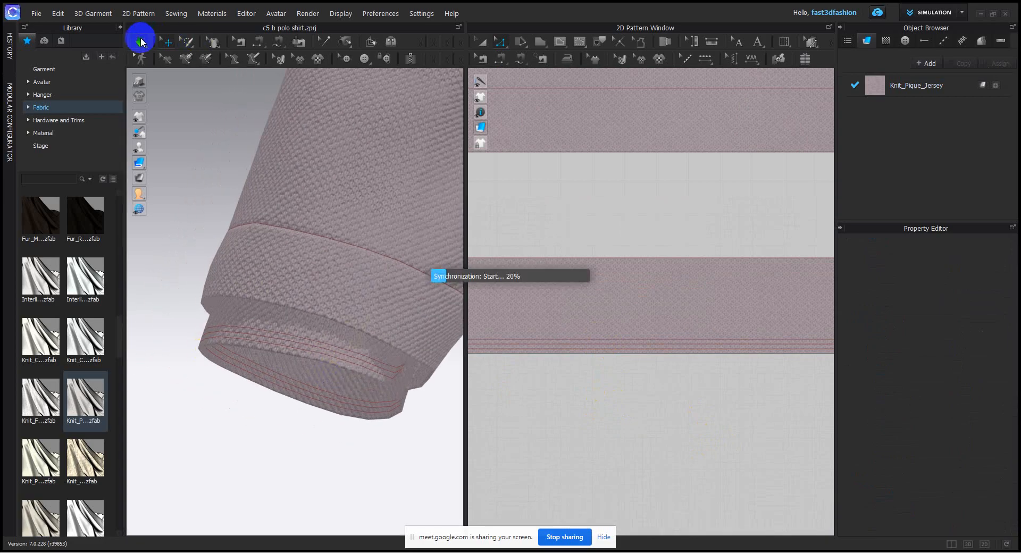
click(141, 41)
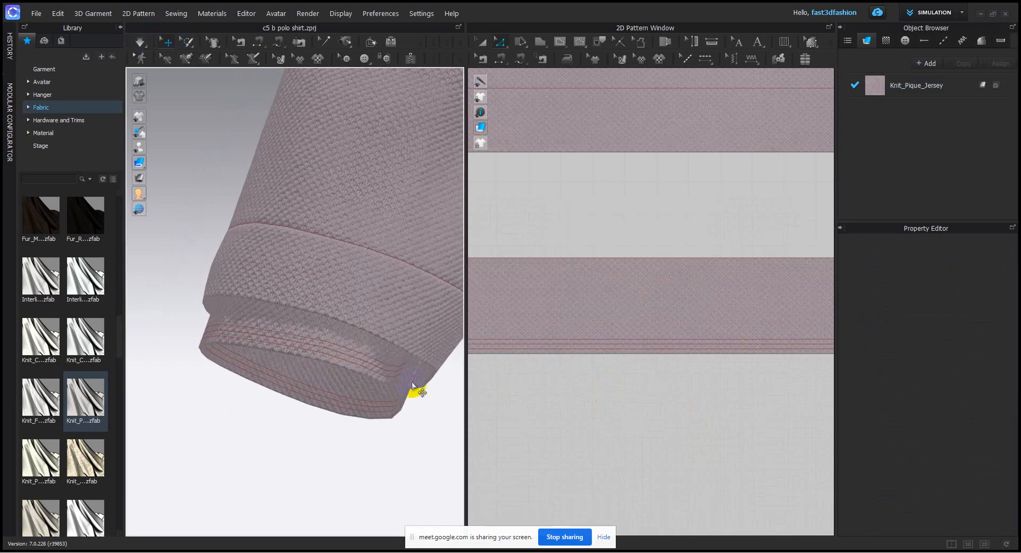
mouse_move(418, 395)
right_down()
mouse_move(433, 409)
mouse_move(404, 394)
right_up()
scroll(404, 394, up, 2)
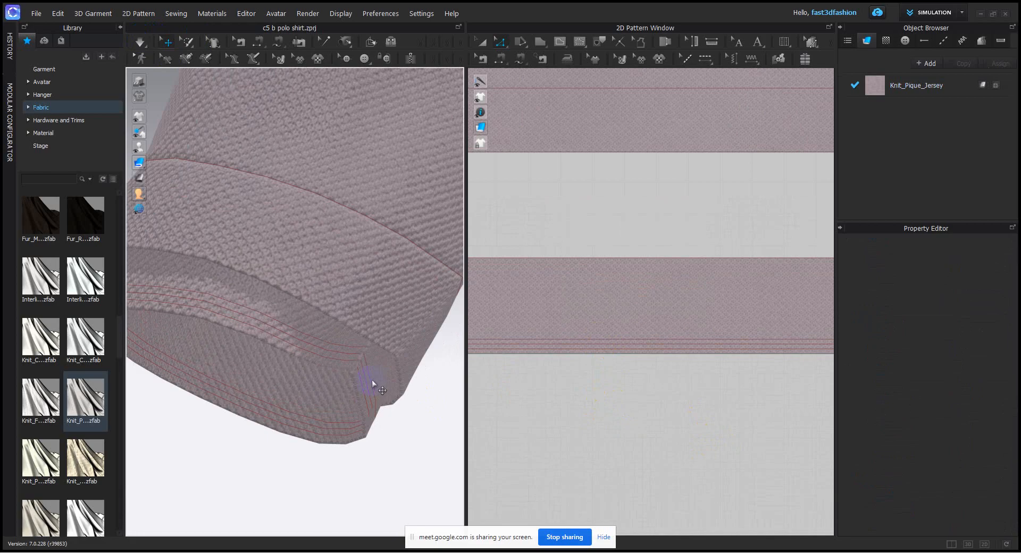
scroll(344, 353, down, 2)
right_drag(346, 381, 288, 332)
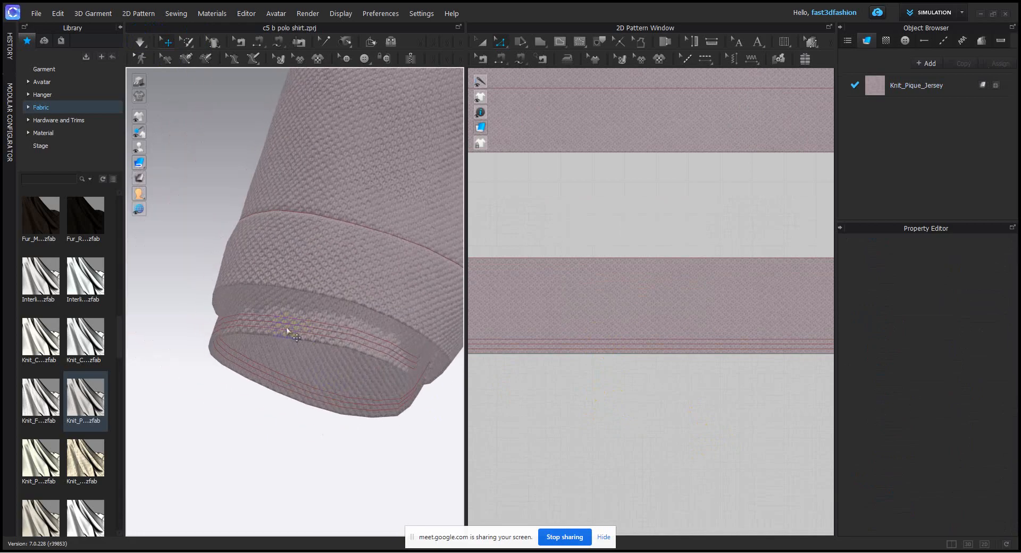
- Fold the hem strip along the internal line nearest its bottom edge with Fold Arrangement, and set its fold angle to 360
click(362, 56)
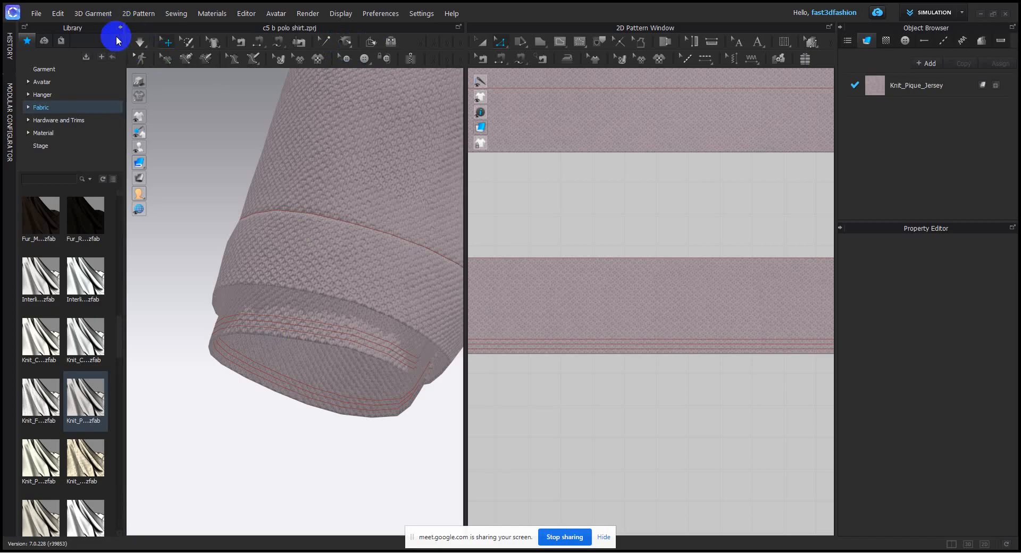
click(119, 28)
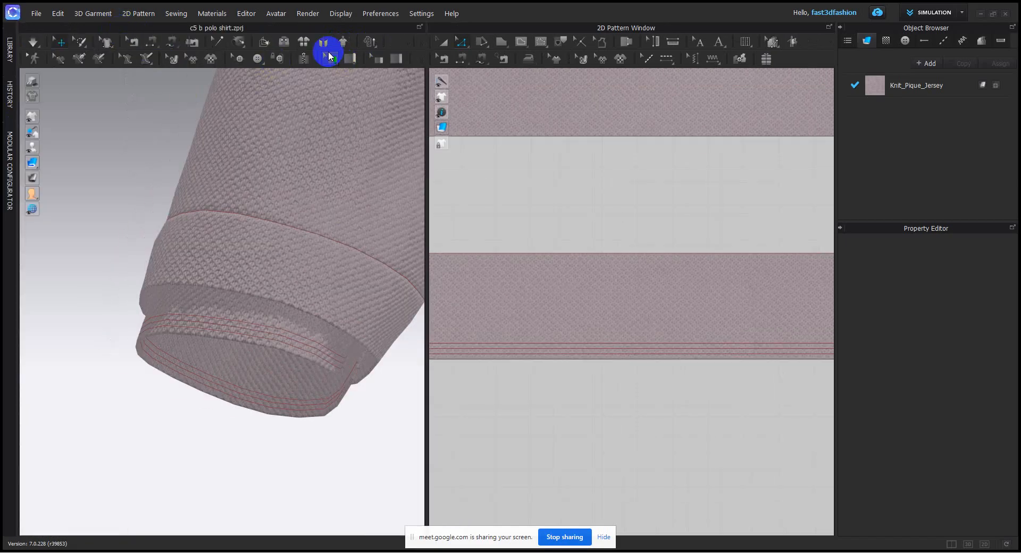
click(263, 43)
scroll(162, 403, up, 3)
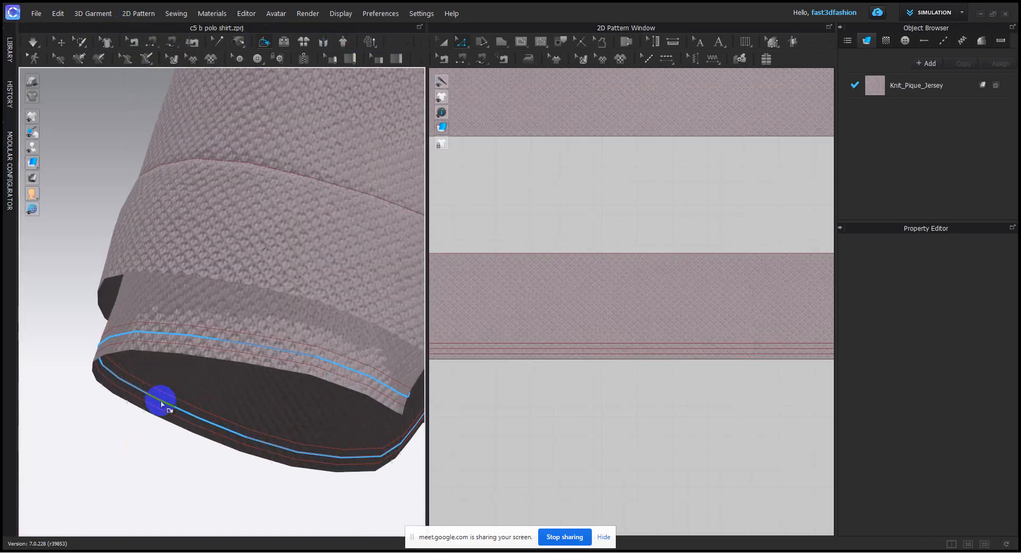
click(135, 383)
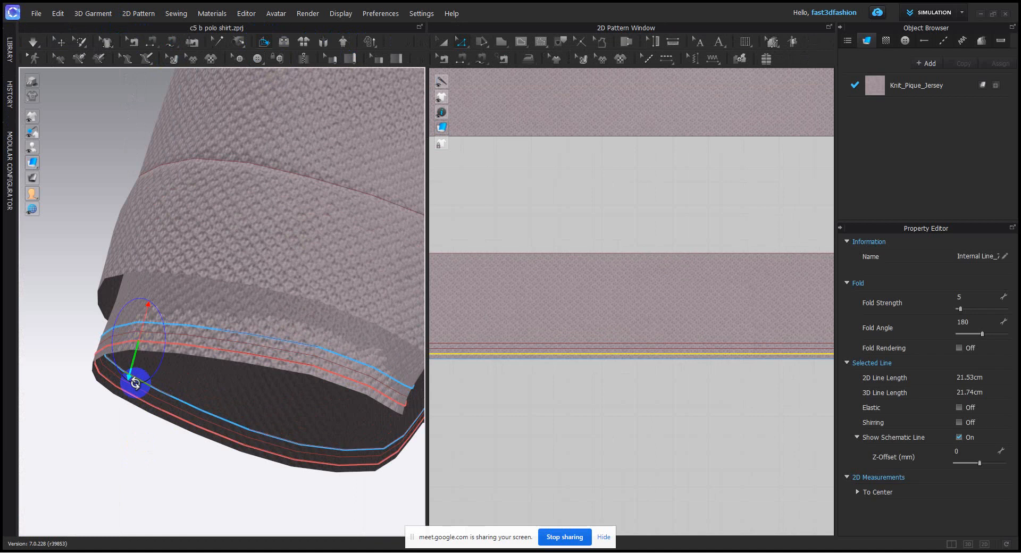
drag(133, 373, 102, 268)
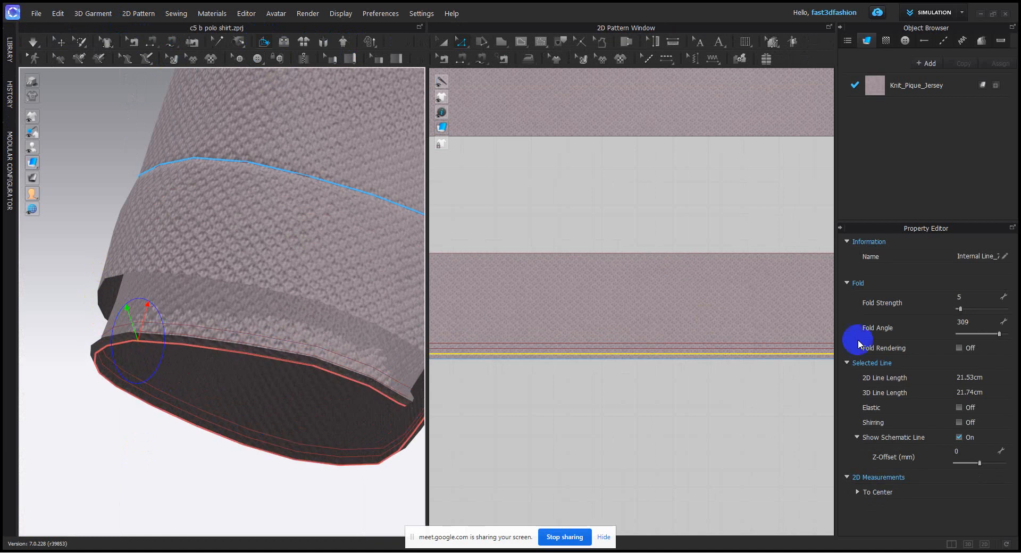
click(982, 319)
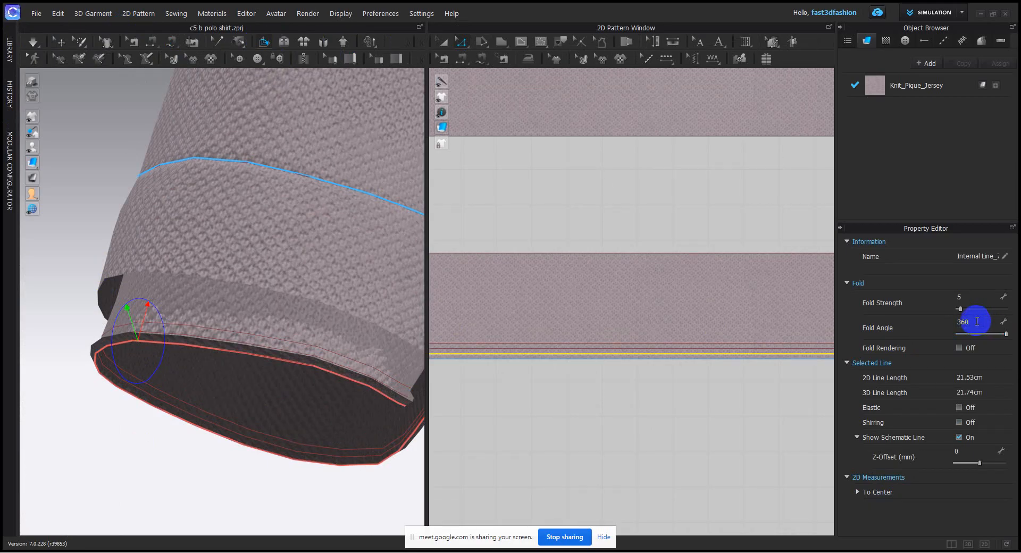
click(659, 412)
- Set the fold angle of the hem strip's middle internal line to 330
click(660, 349)
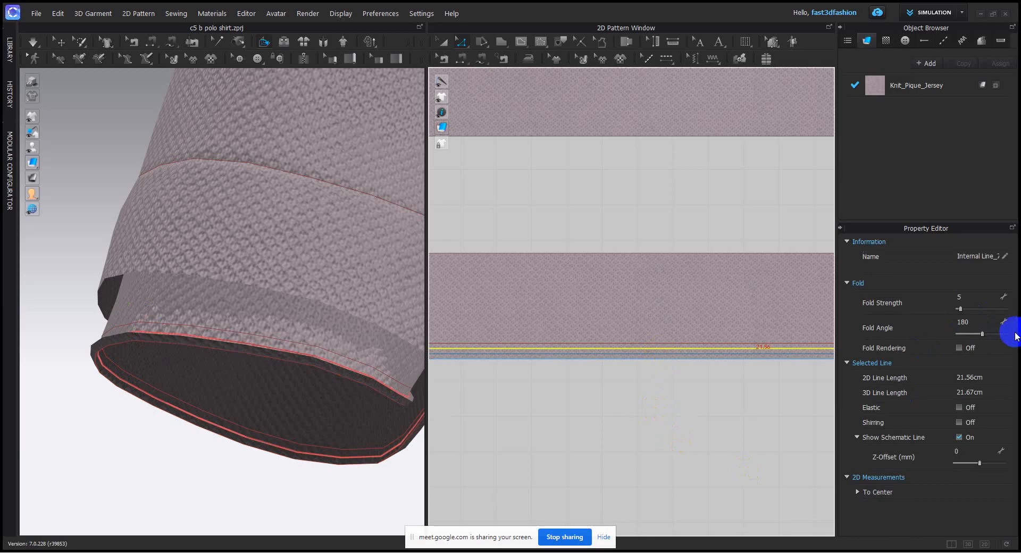
double_click(976, 323)
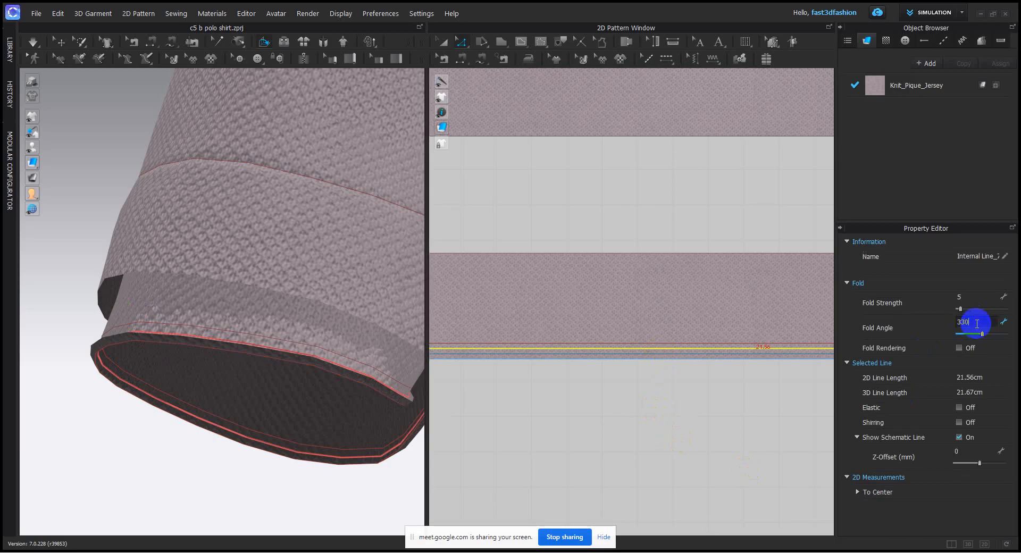
text(330)
click(792, 364)
click(682, 407)
- Set the fold angle of the hem strip's uppermost offset internal line to 280
click(700, 346)
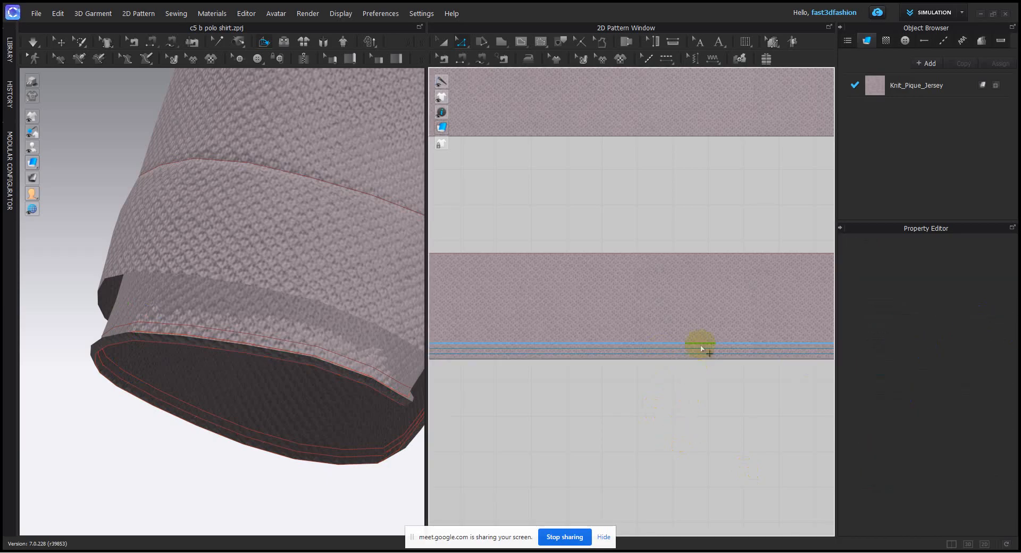
double_click(984, 318)
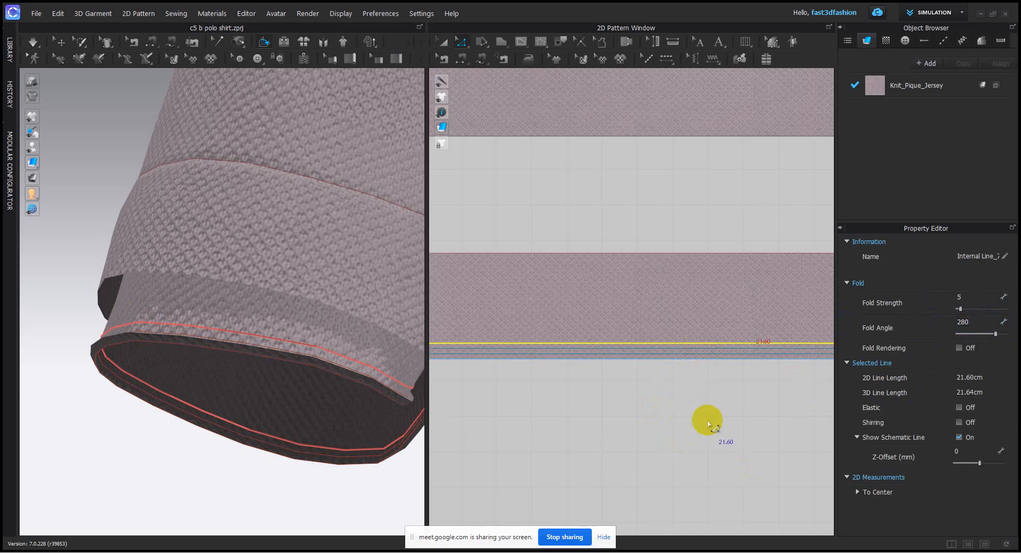
click(708, 424)
- Simulate the garment so the hem strip's edge curls along the folded lines, checking the sleeve end from several angles
click(32, 43)
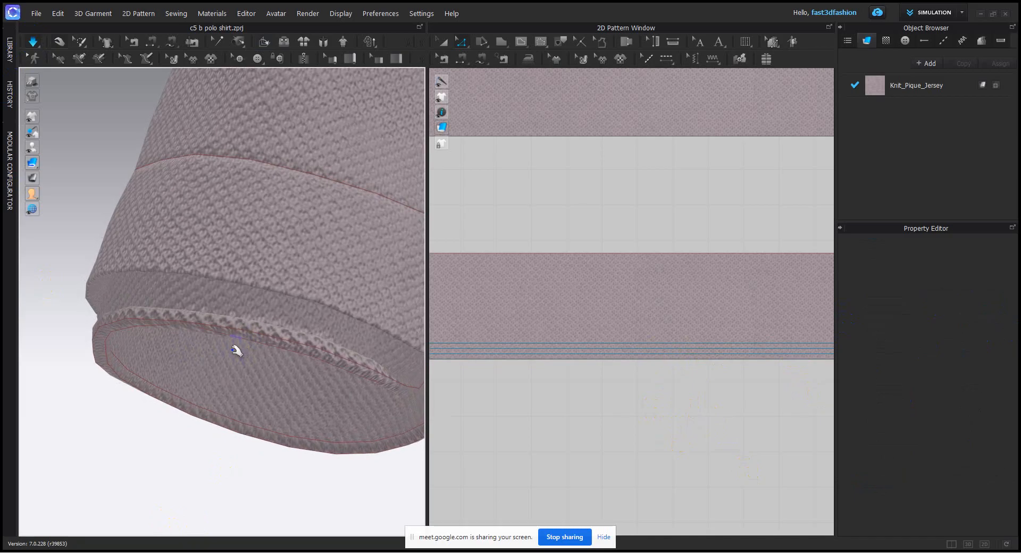
scroll(232, 348, down, 2)
middle_drag(233, 348, 151, 336)
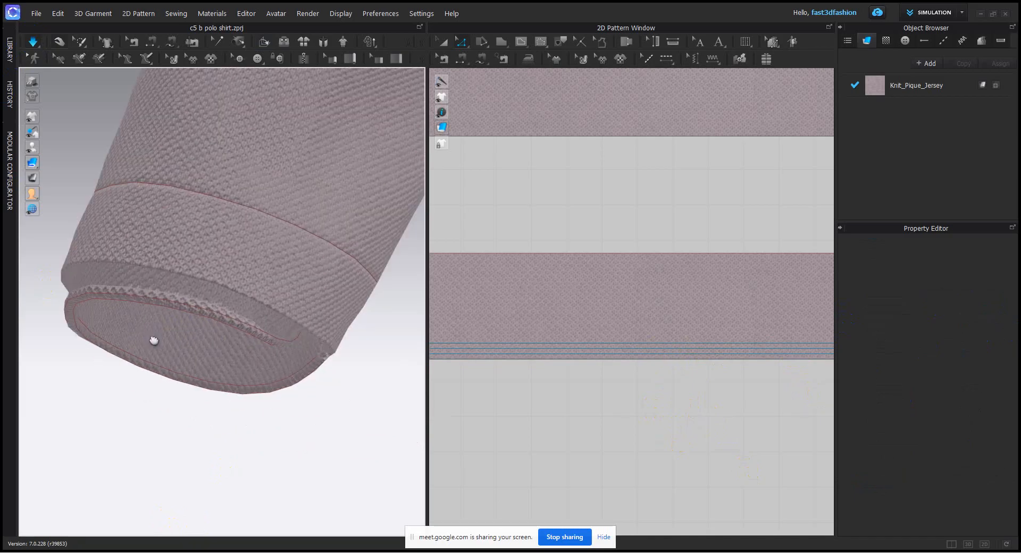
click(156, 305)
right_drag(178, 392, 154, 394)
middle_drag(155, 372, 308, 360)
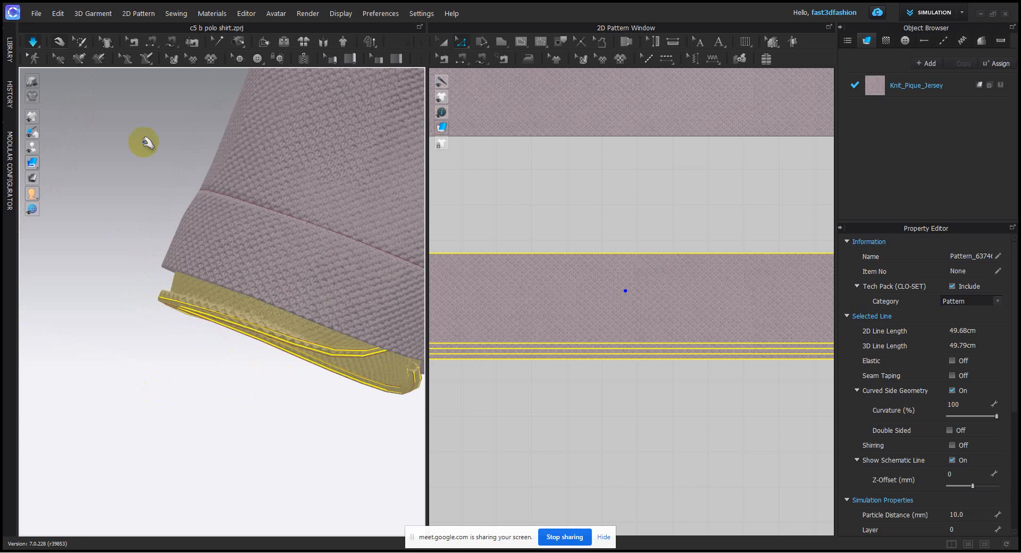
click(33, 43)
- Examine the curled hem edge in relation to the whole polo shirt in 3D
click(131, 206)
scroll(221, 368, down, 3)
click(60, 42)
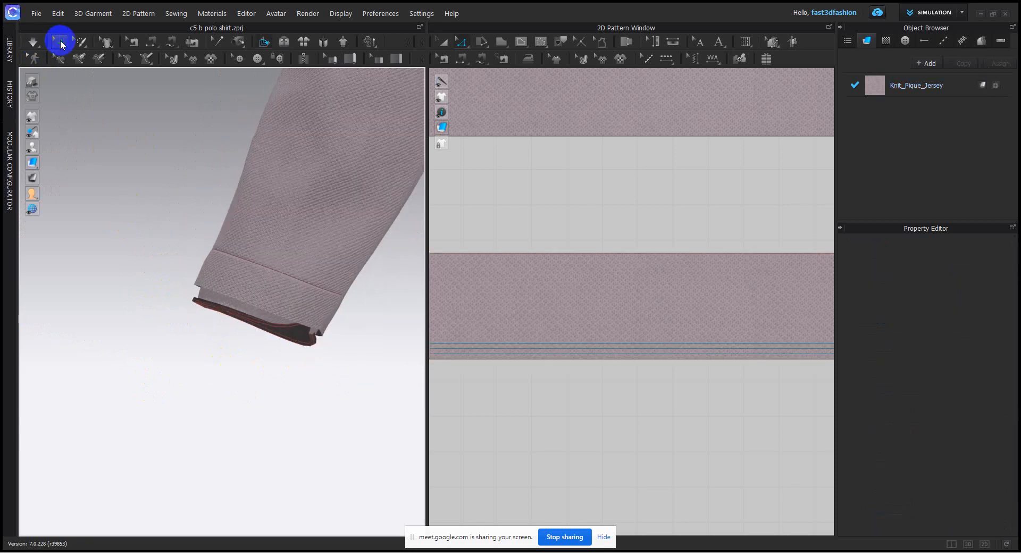
scroll(230, 345, down, 1)
right_drag(261, 375, 239, 371)
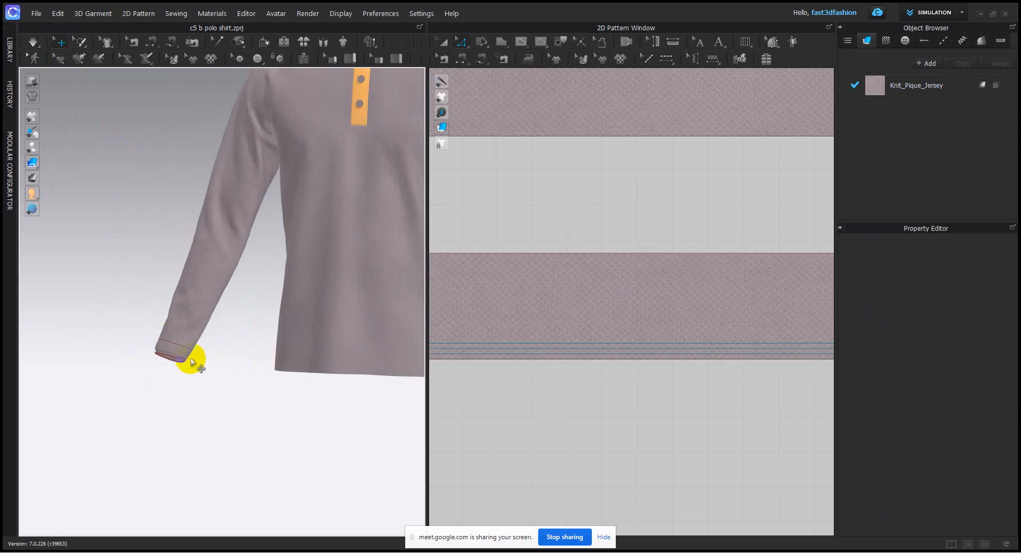
scroll(225, 337, down, 6)
right_drag(265, 413, 382, 494)
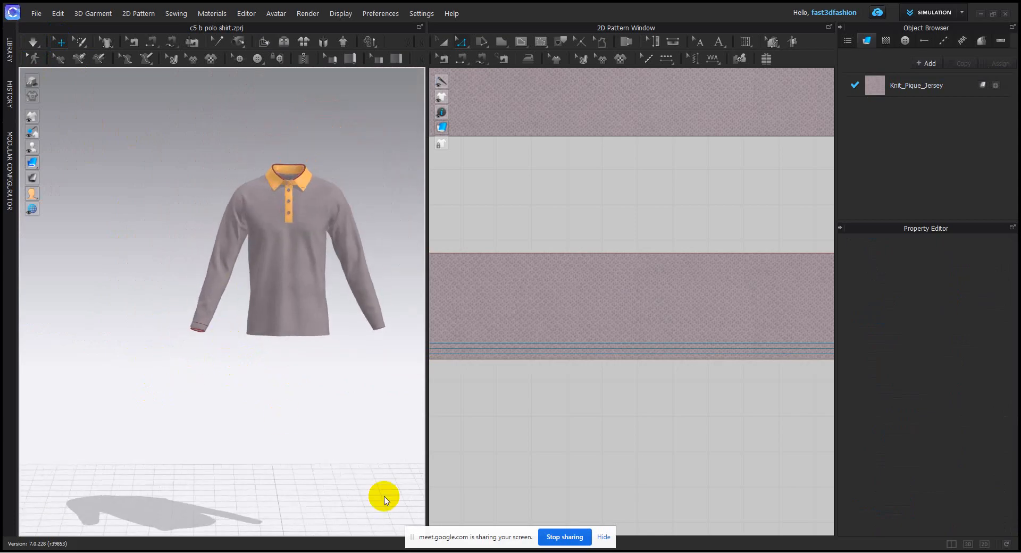
- Switch to the training outline PDF, highlight "raw edge etc" in the polo shirt detailing row, and return to the garment
click(598, 526)
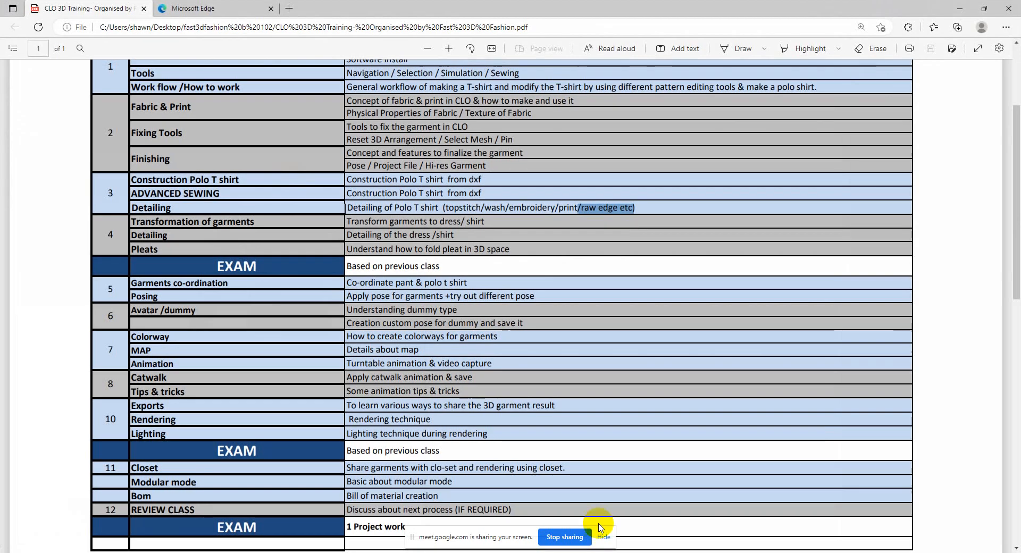
click(596, 204)
drag(581, 207, 637, 208)
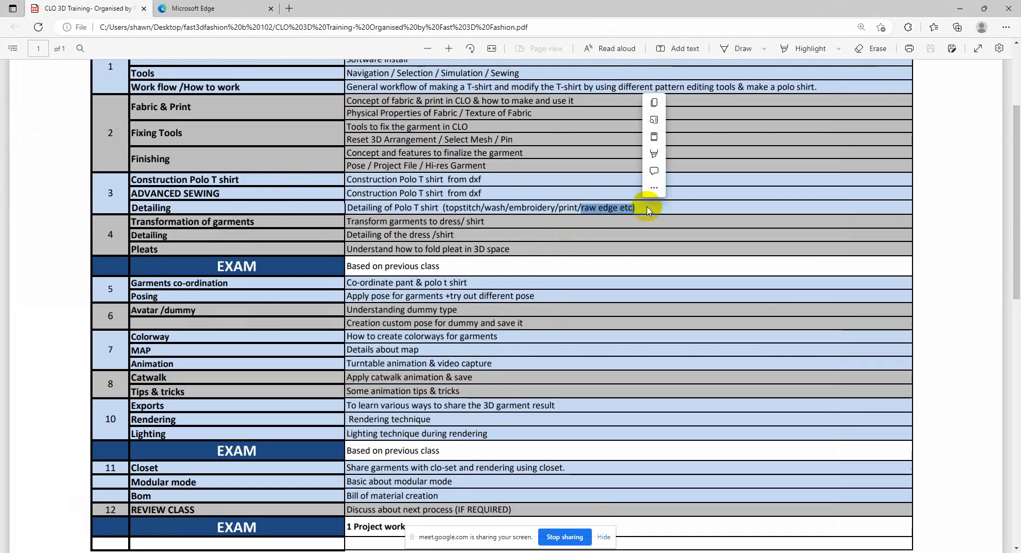
click(959, 8)
- Examine the sleeve end and its curled hem strip up close in 3D and as pattern pieces in 2D
scroll(311, 409, up, 8)
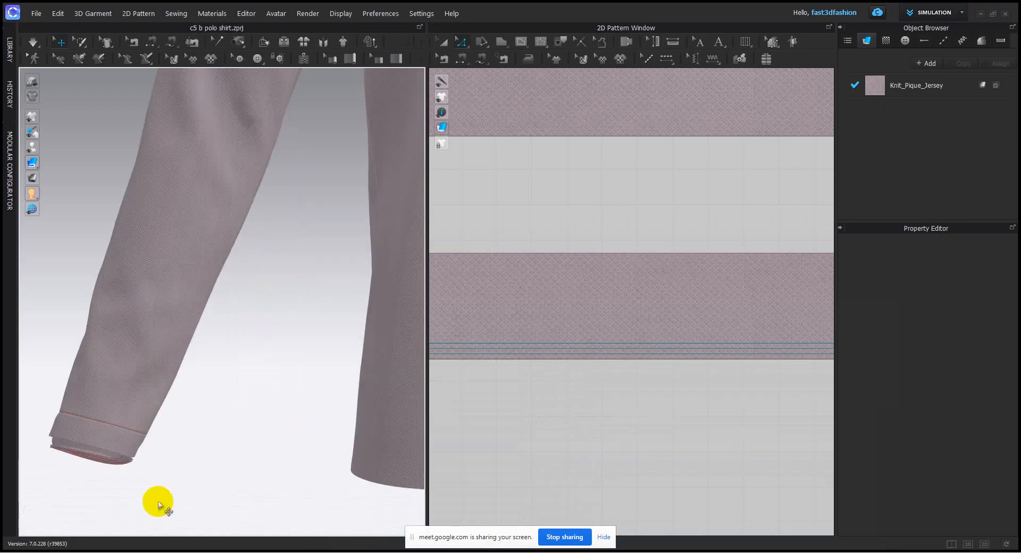
middle_drag(160, 503, 261, 401)
scroll(272, 433, up, 10)
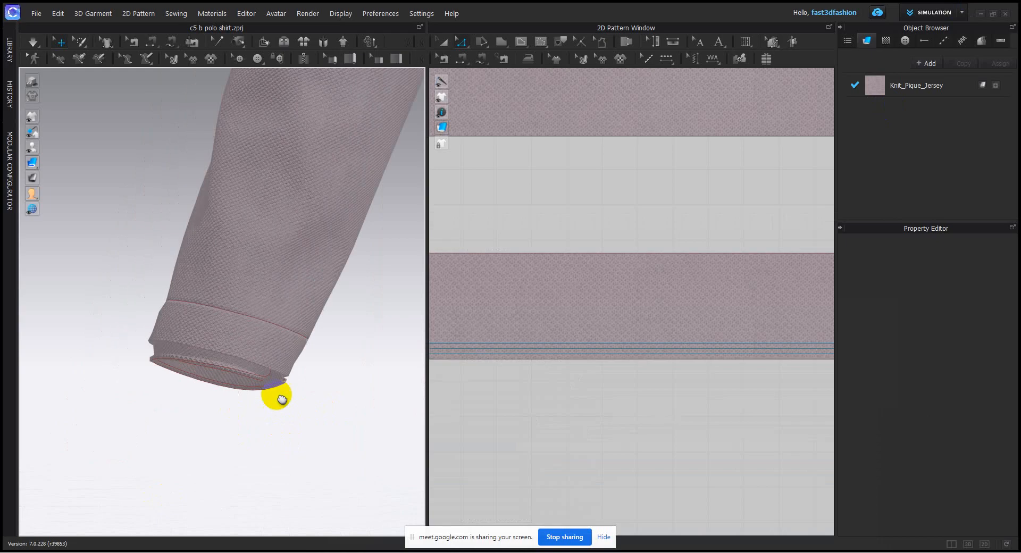
click(223, 303)
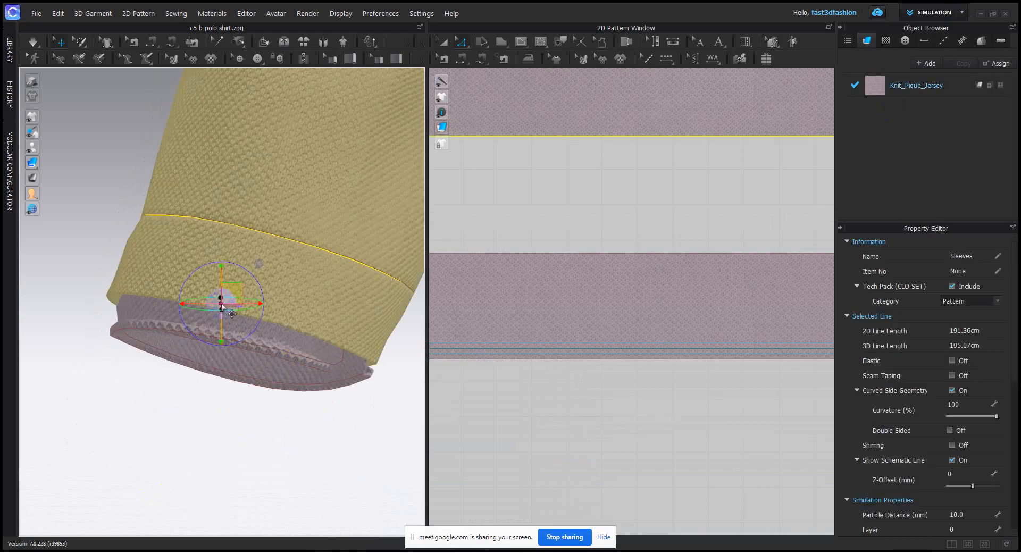
scroll(679, 376, down, 5)
middle_drag(684, 368, 666, 395)
click(487, 274)
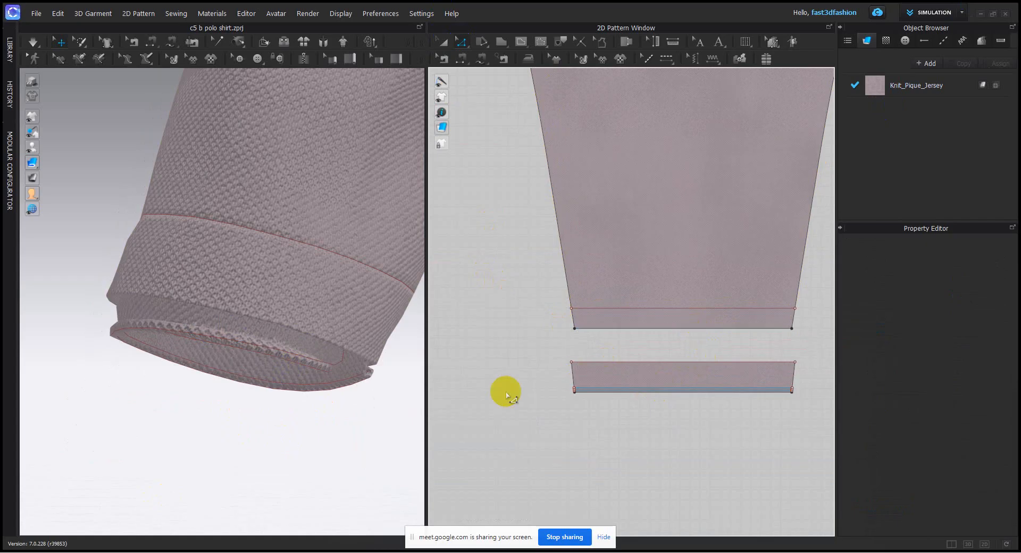
- Duplicate the Knit_Pique_Jersey fabric and assign the copy to the hem strip
click(897, 87)
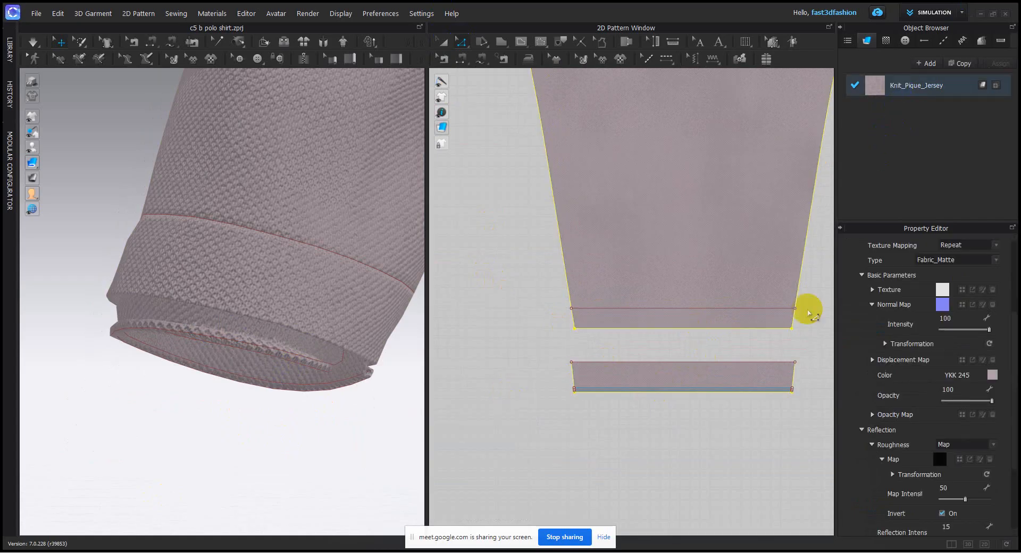
click(957, 63)
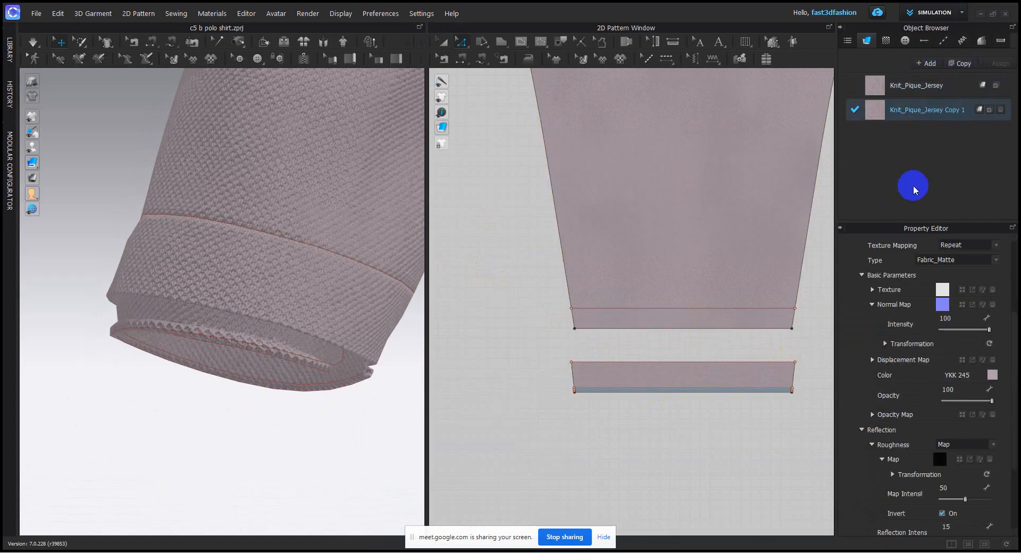
click(707, 377)
click(1002, 109)
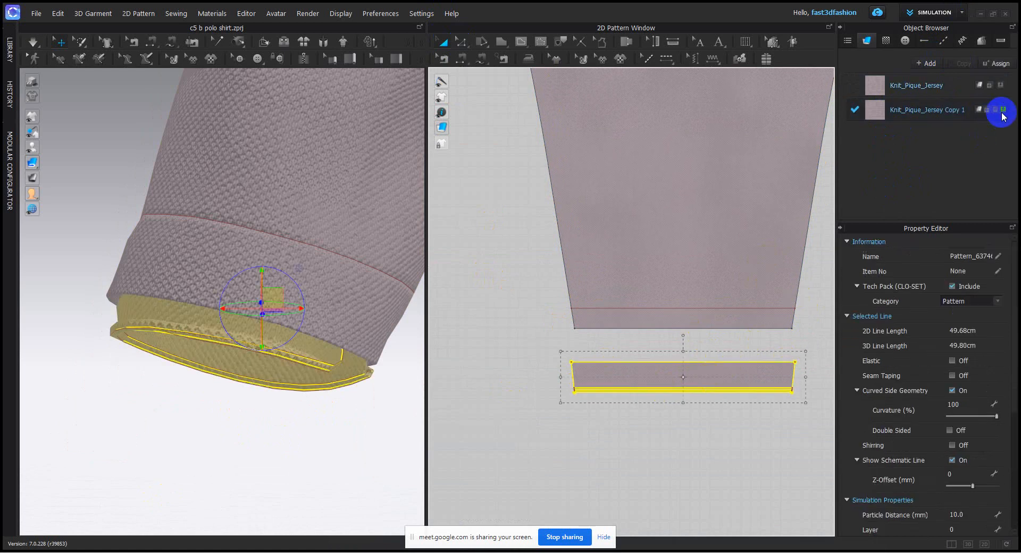
click(1003, 110)
- Turn off using the front's material for the side of Knit_Pique_Jersey Copy 1, and compare its front, back and side settings
click(948, 109)
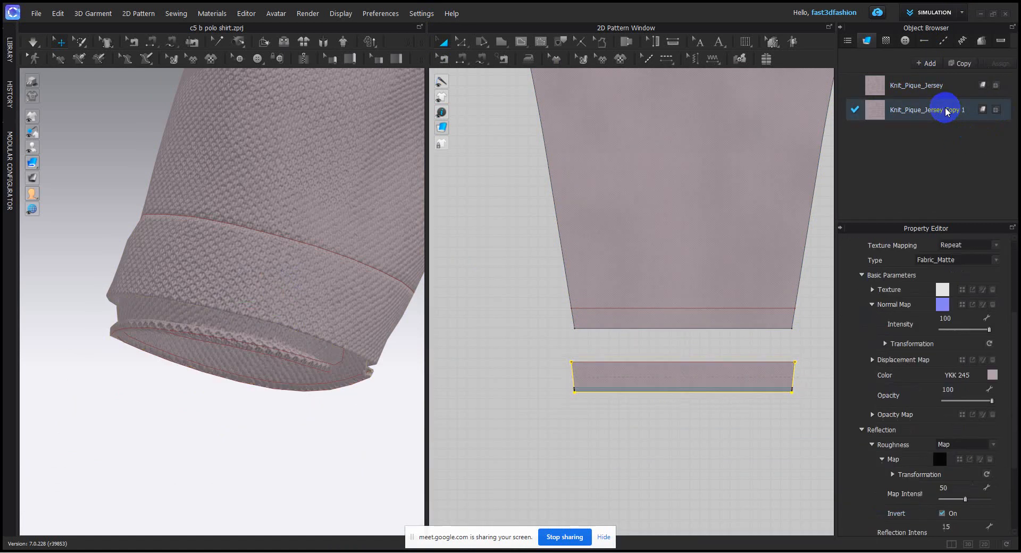
scroll(917, 300, up, 3)
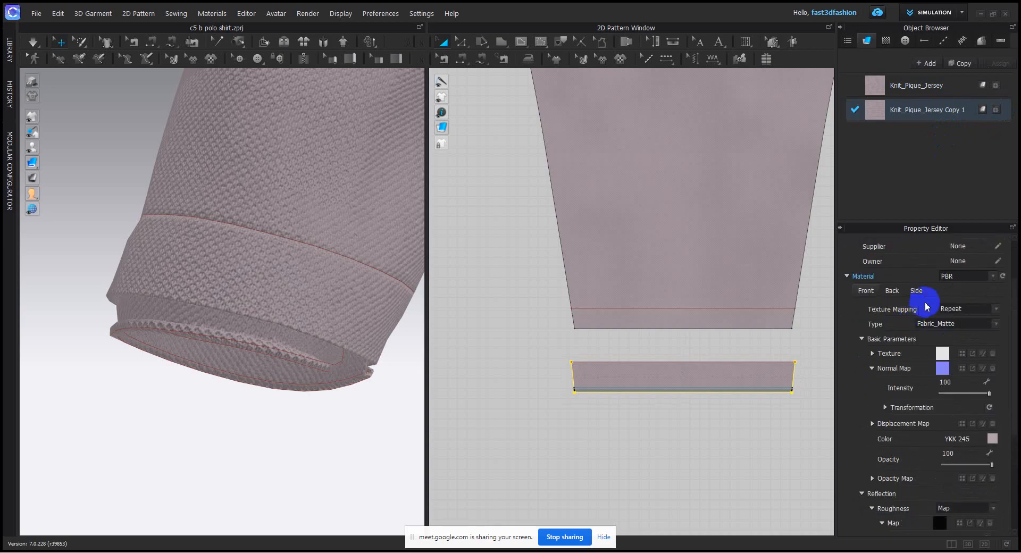
click(920, 293)
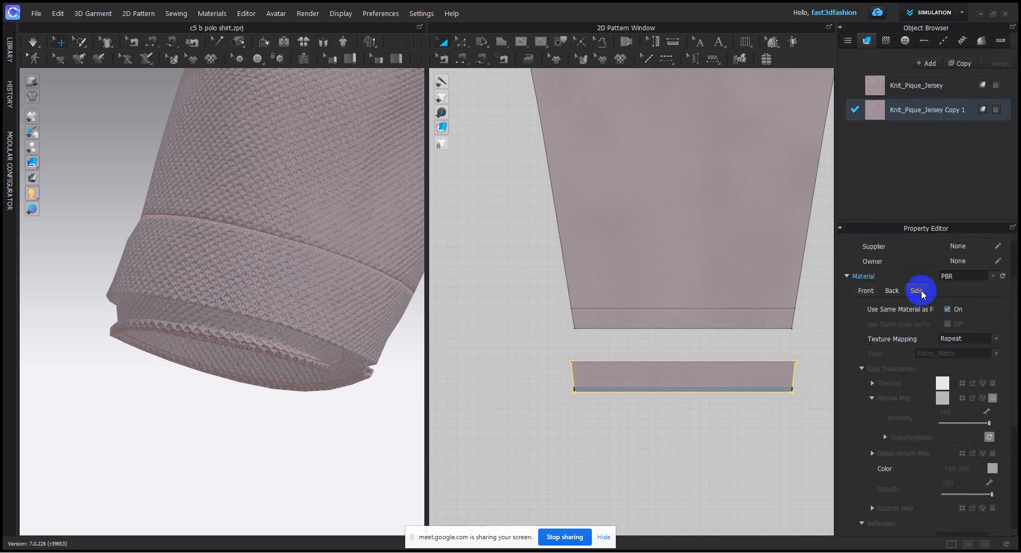
click(948, 309)
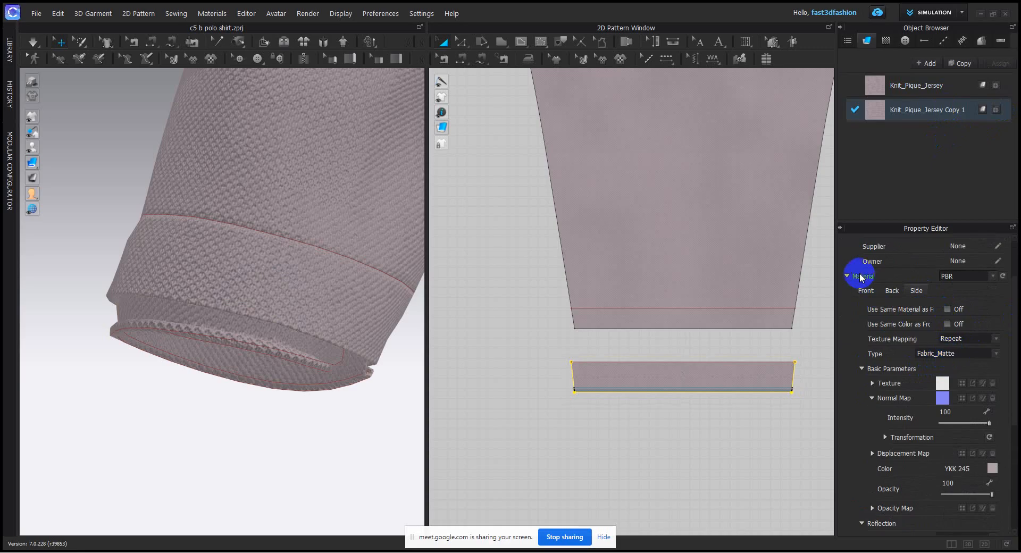
click(867, 290)
click(924, 292)
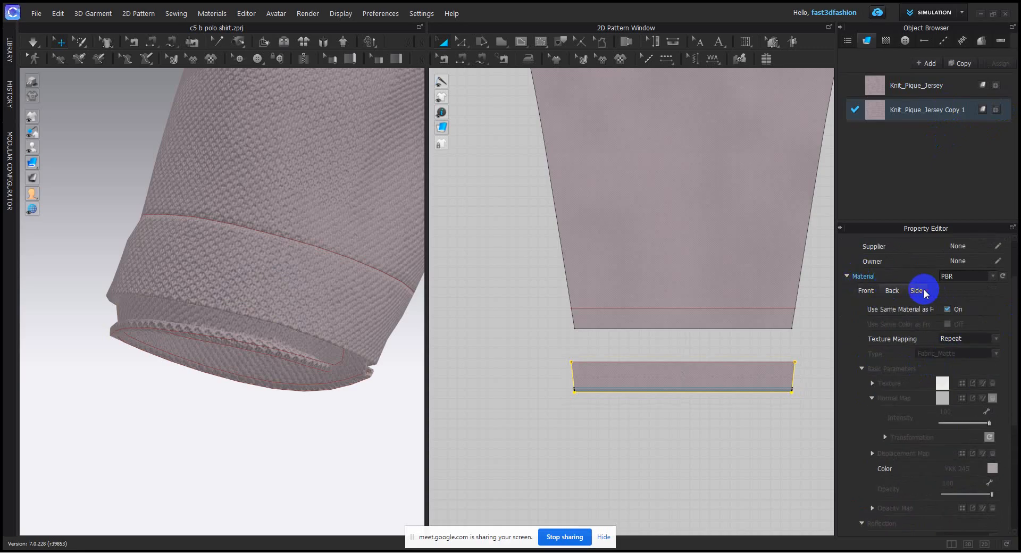
- Detach the side of Knit_Pique_Jersey Copy 1 from the front's material and review its basic parameters
click(866, 292)
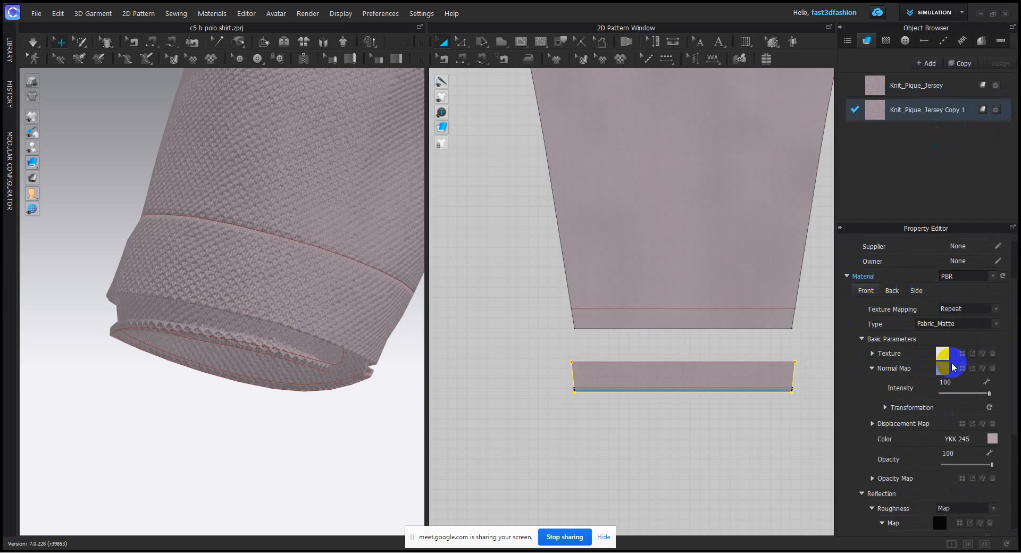
click(917, 292)
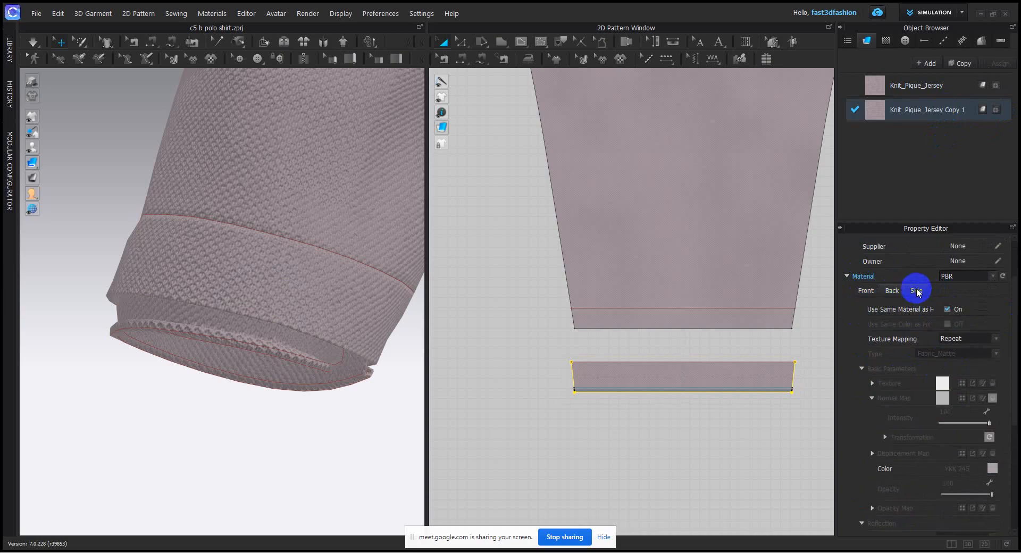
click(916, 291)
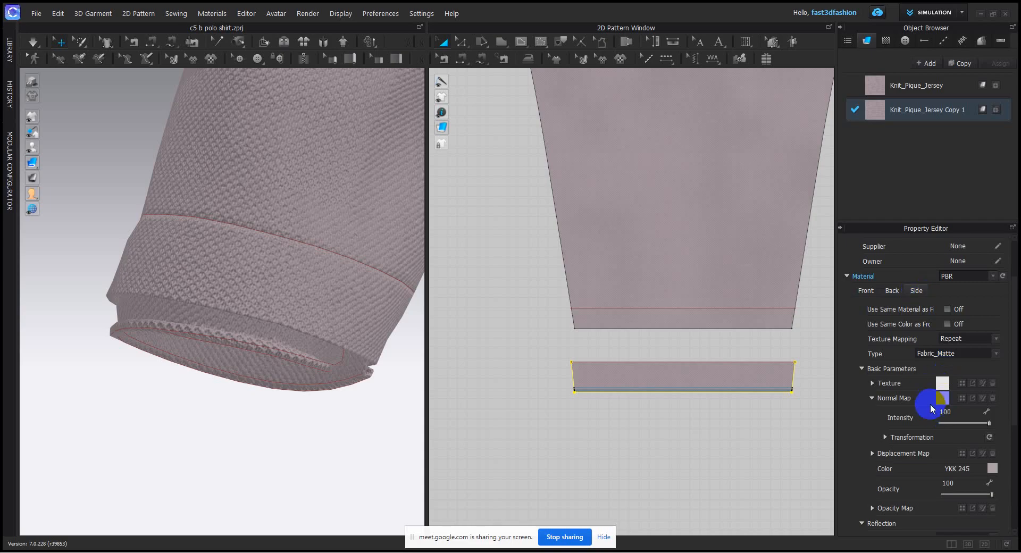
click(873, 383)
click(872, 383)
scroll(908, 494, down, 2)
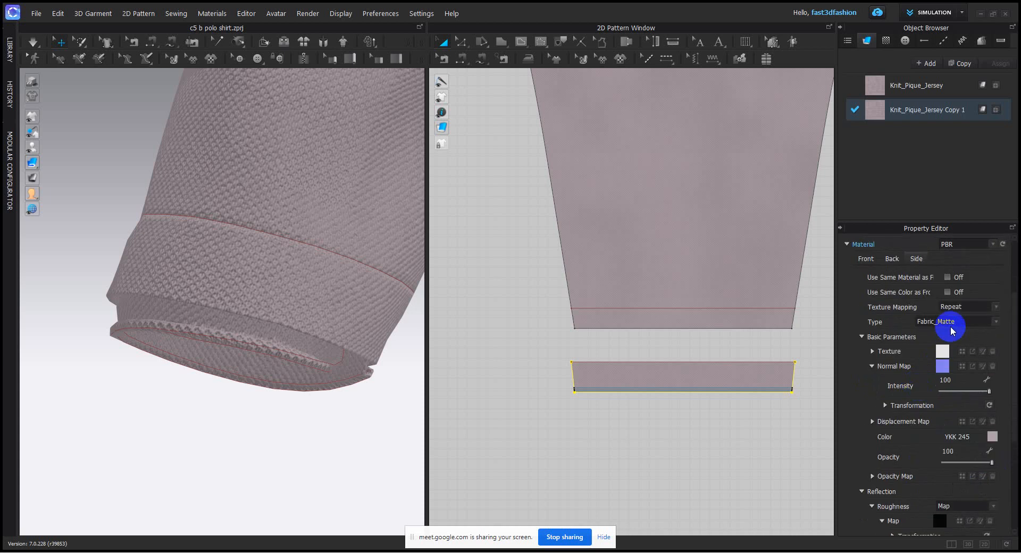
- Try the Fabric_Shiny, Fabric_Silk/Satin and Fabric_Velvet types on the side material of Knit_Pique_Jersey Copy 1
click(934, 322)
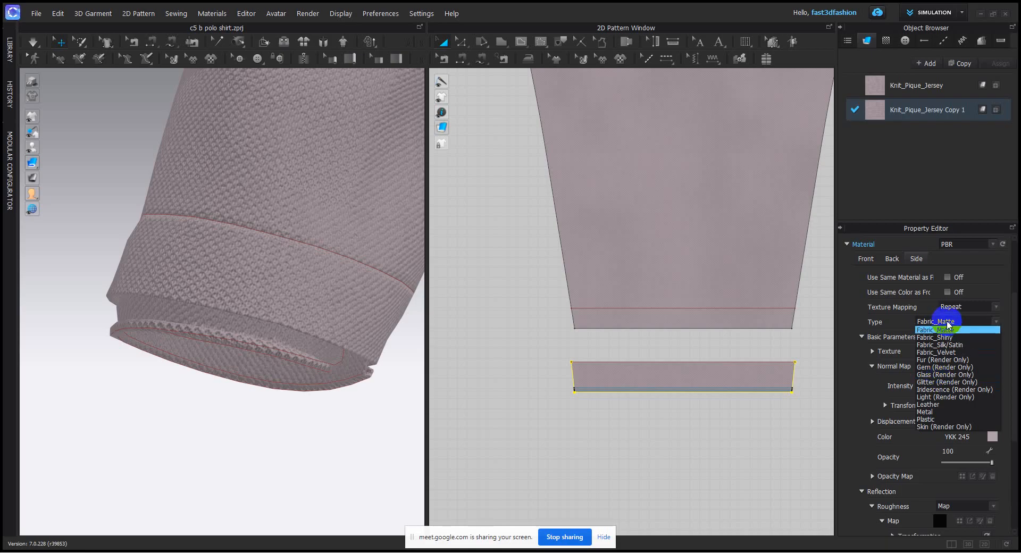
click(947, 322)
click(947, 322)
click(946, 337)
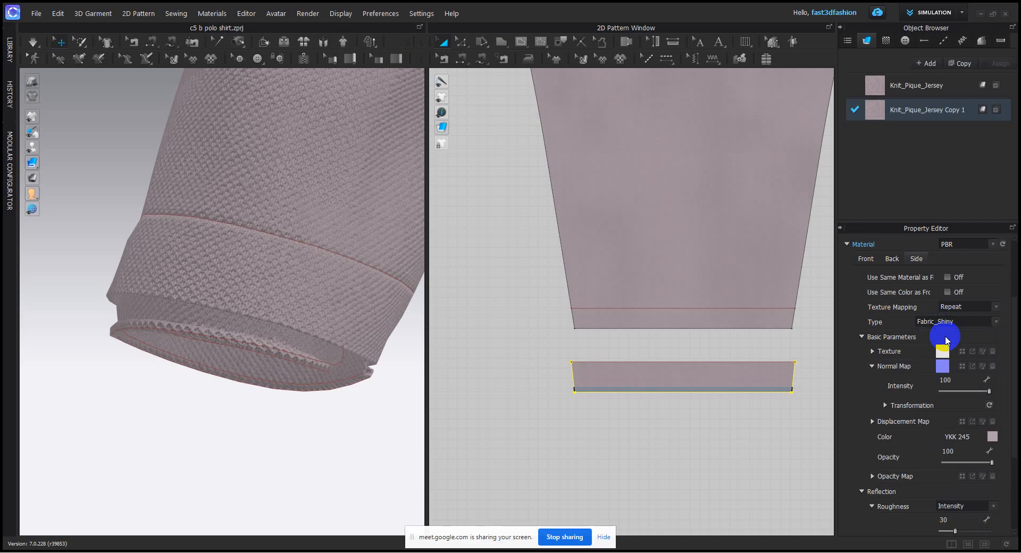
click(949, 322)
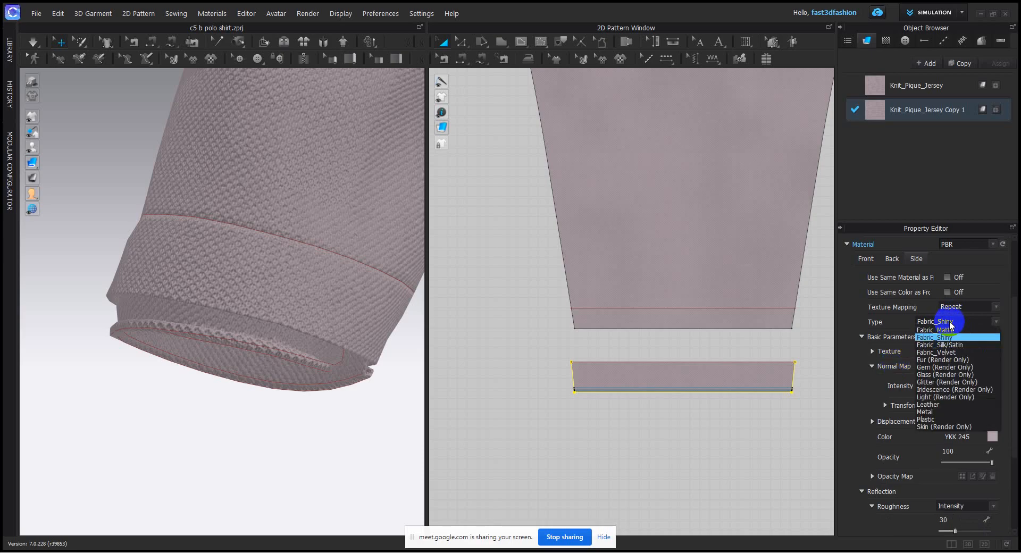
click(952, 345)
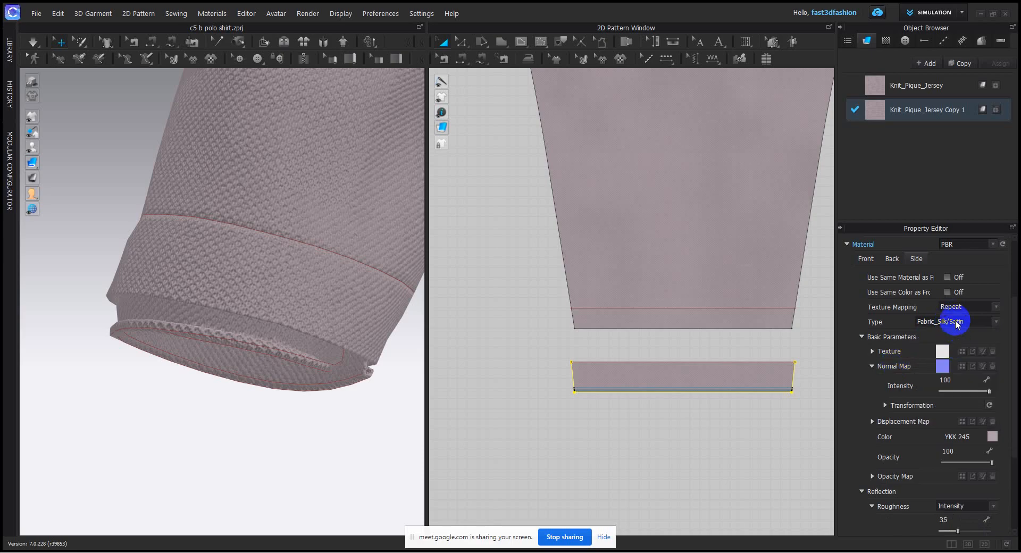
click(955, 323)
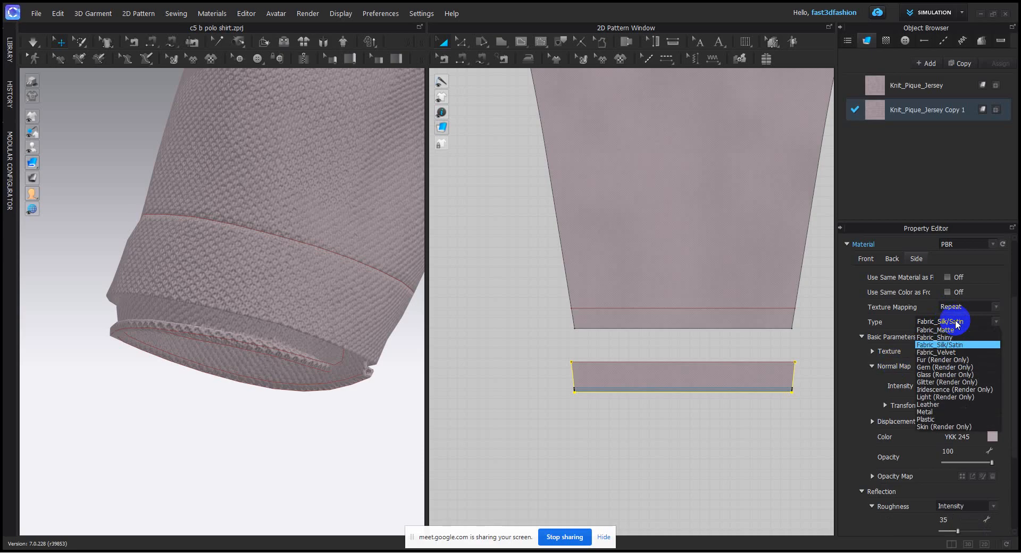
click(949, 352)
click(949, 322)
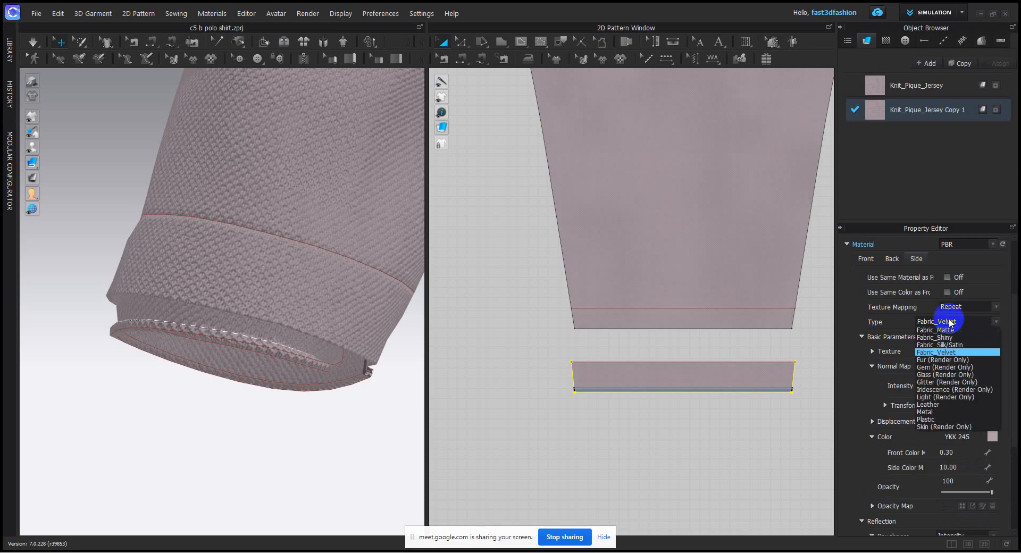
- Set the side material's type to Fur (Render Only) with the Raw Edge Denim fur preset
click(950, 358)
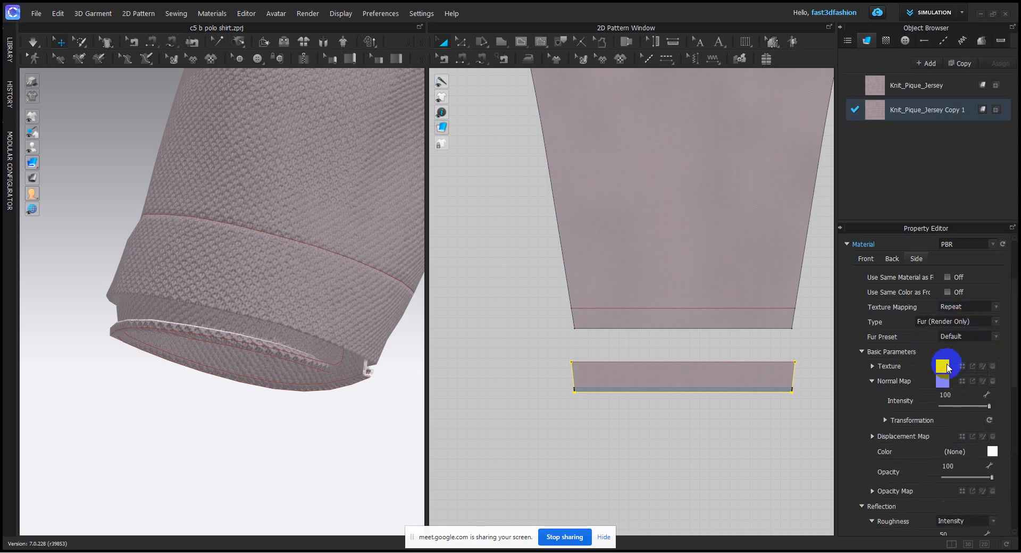
scroll(381, 453, up, 5)
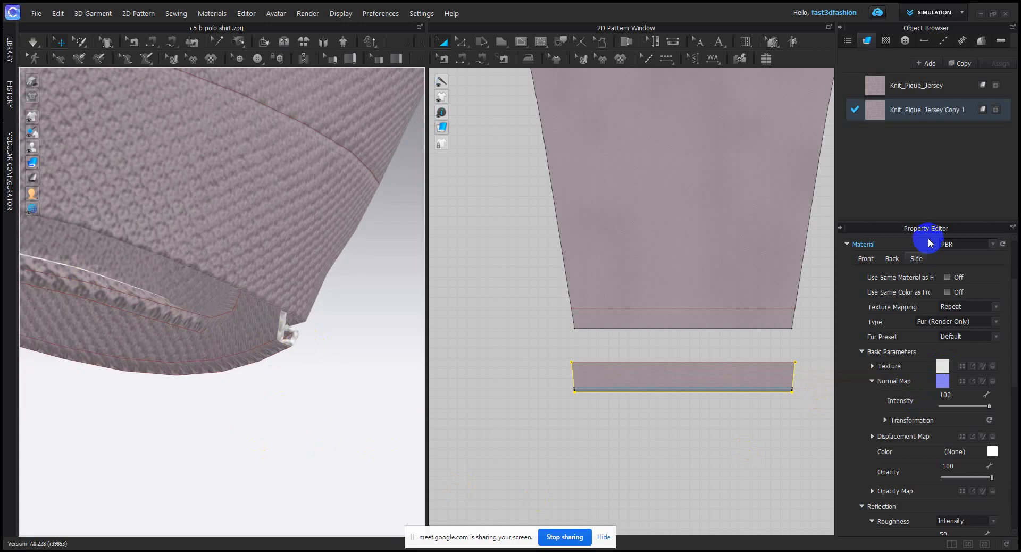
click(150, 301)
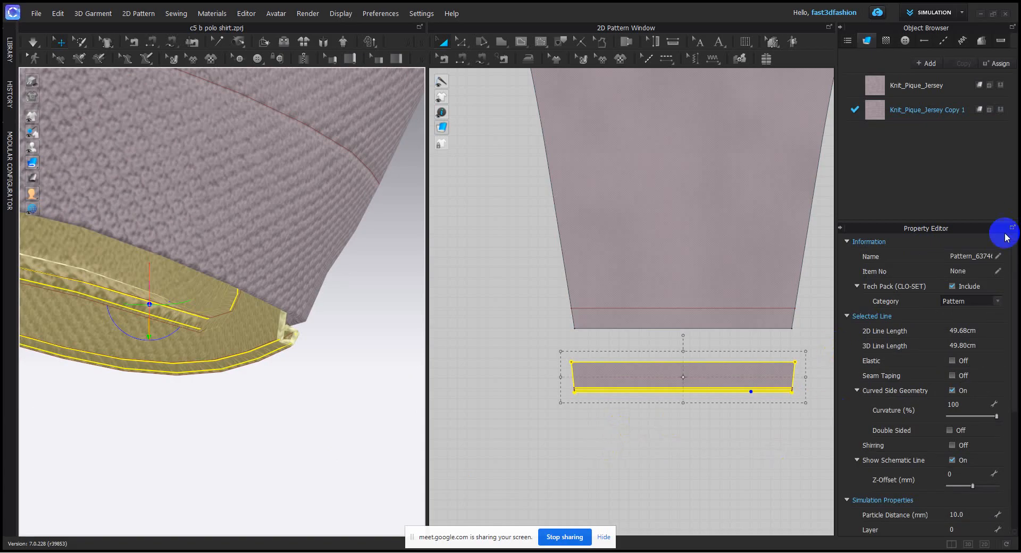
click(921, 111)
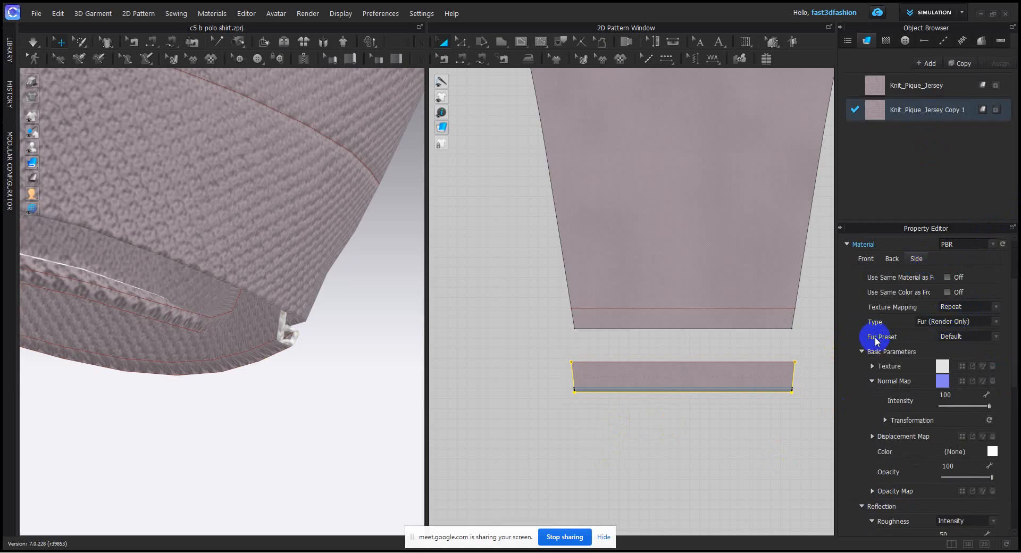
click(973, 336)
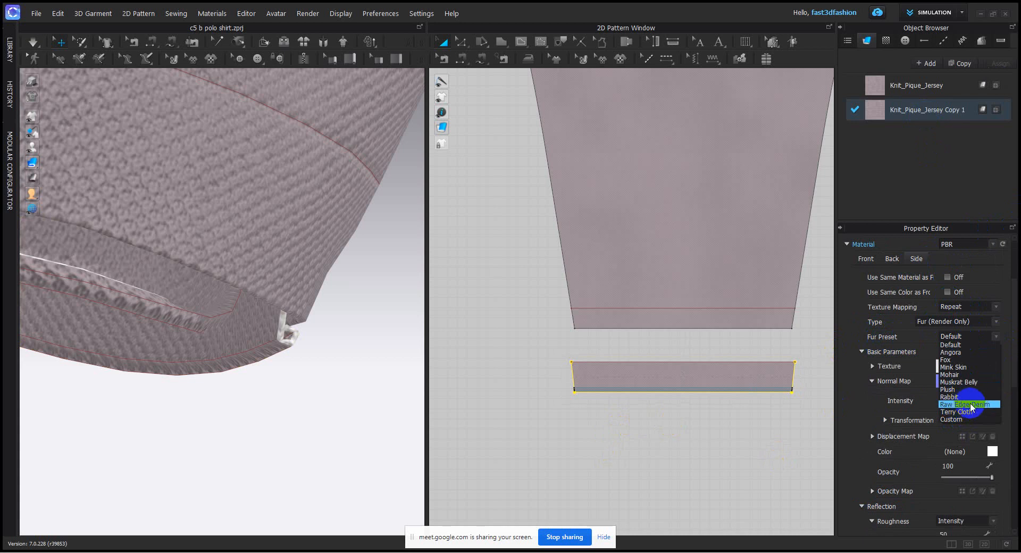
click(976, 404)
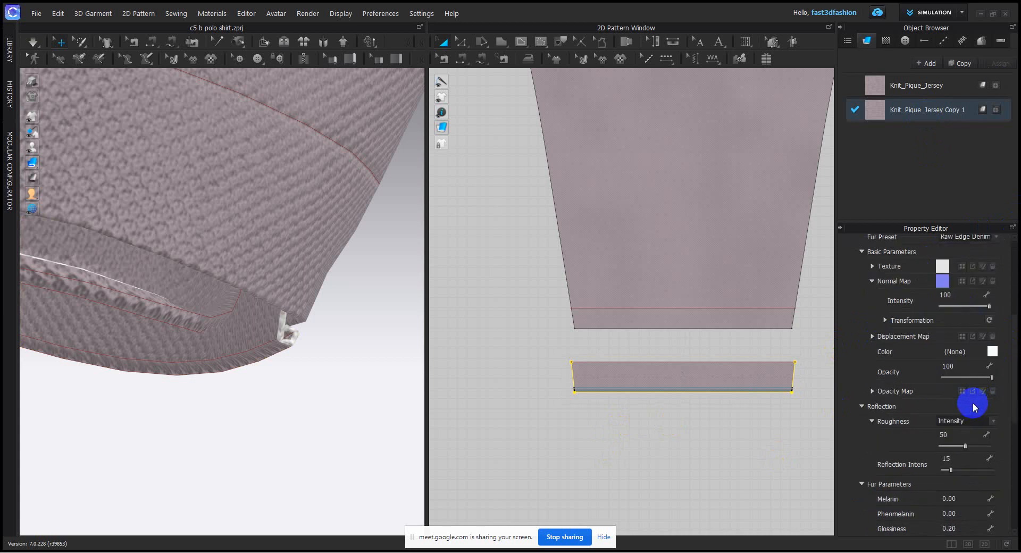
- Frame the sleeve end in 3D and render it to preview the fur on the fabric edges
click(340, 392)
scroll(339, 392, down, 5)
middle_drag(256, 403, 313, 410)
middle_drag(246, 325, 274, 372)
scroll(276, 372, up, 3)
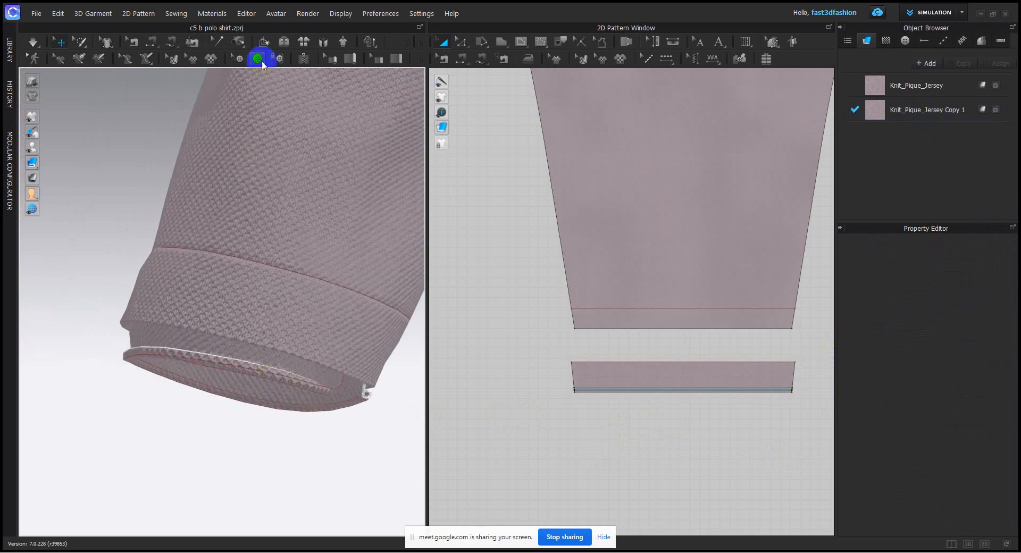
click(310, 15)
click(310, 27)
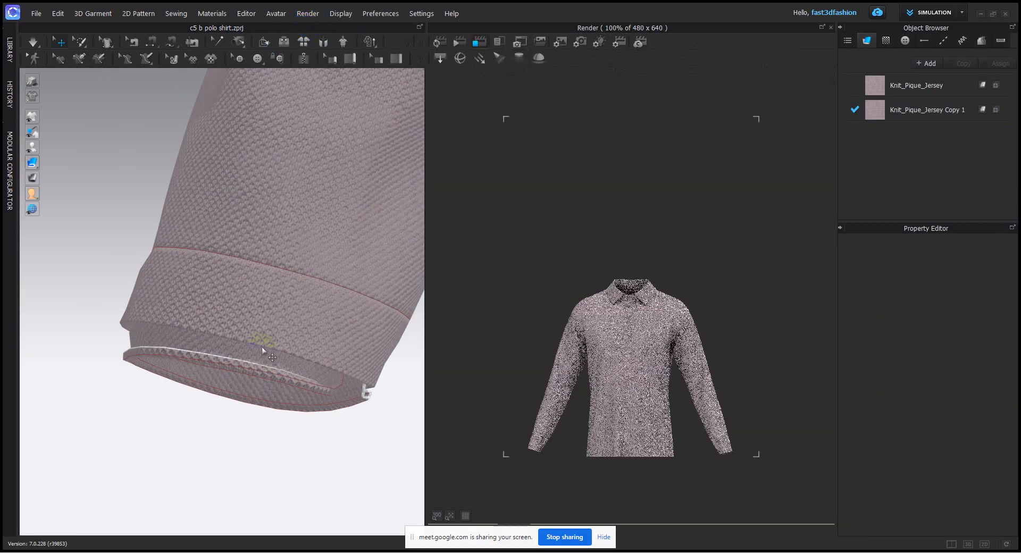
scroll(288, 345, down, 2)
middle_drag(287, 345, 244, 350)
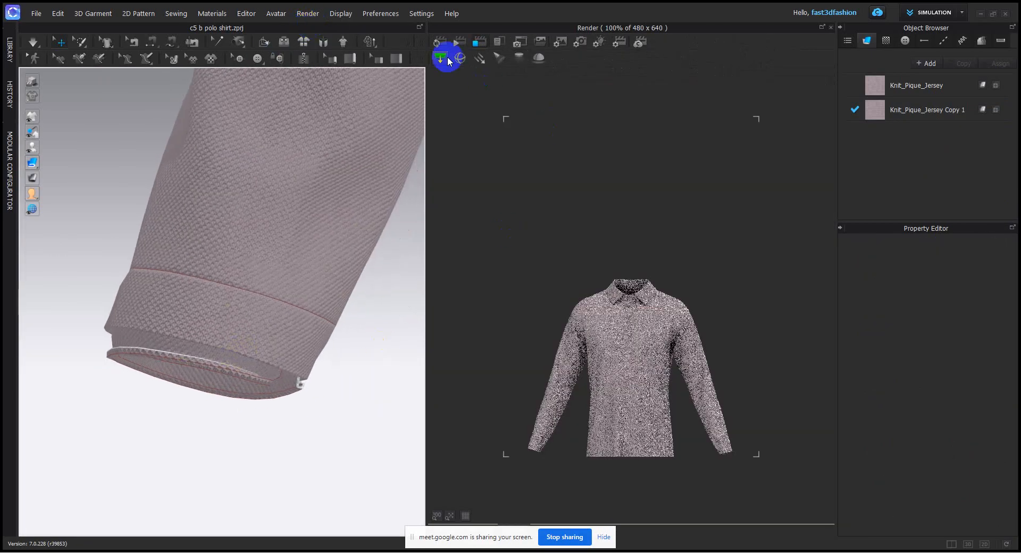
click(441, 43)
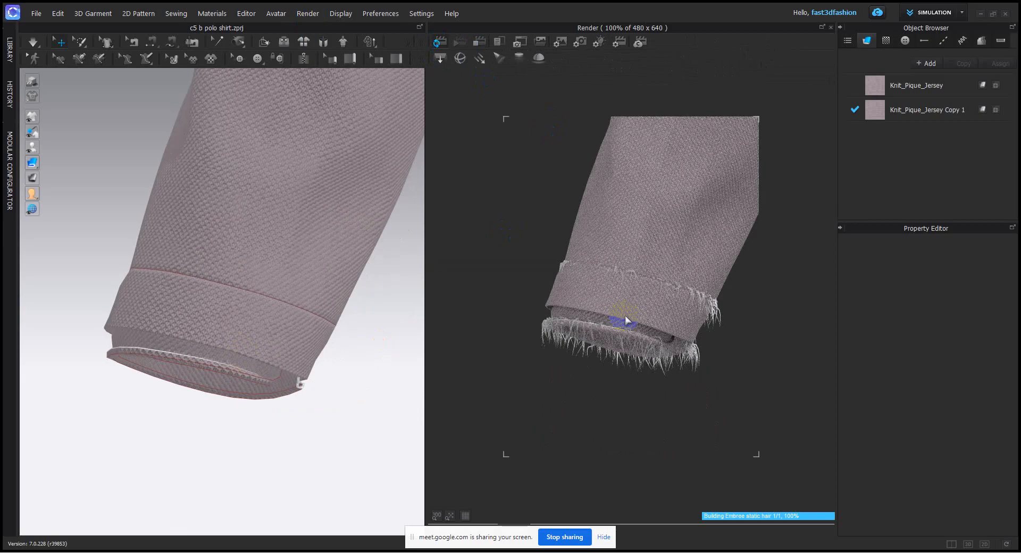
- Review the fur parameters and fur shape settings of Knit_Pique_Jersey Copy 1's side, and stop and close the render
click(906, 110)
scroll(973, 351, up, 5)
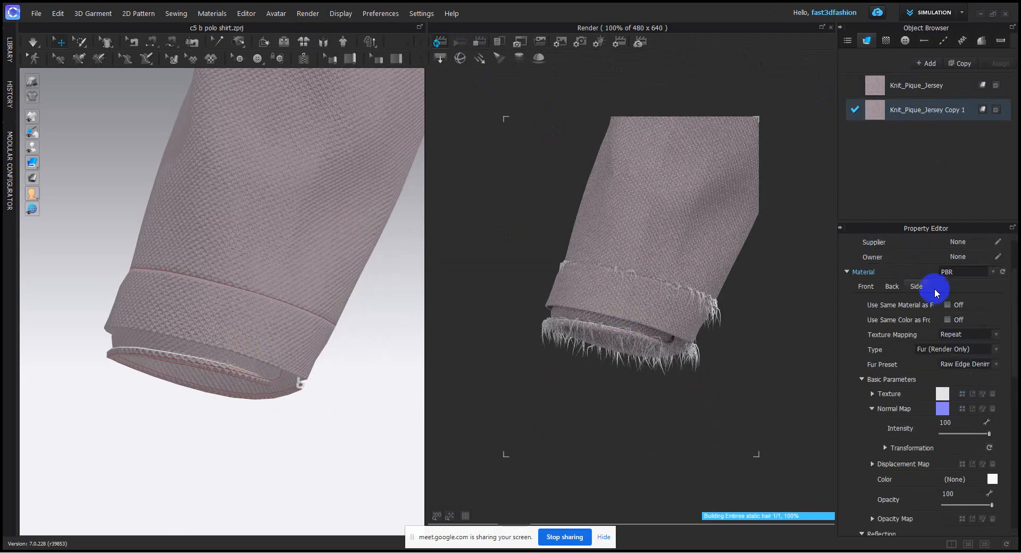
scroll(937, 376, down, 3)
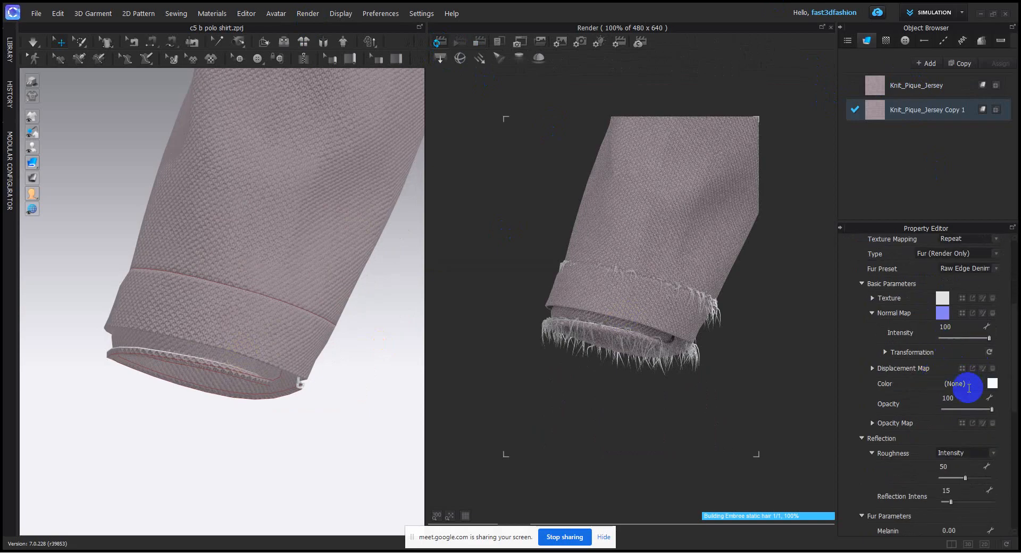
scroll(952, 388, down, 3)
scroll(968, 391, down, 2)
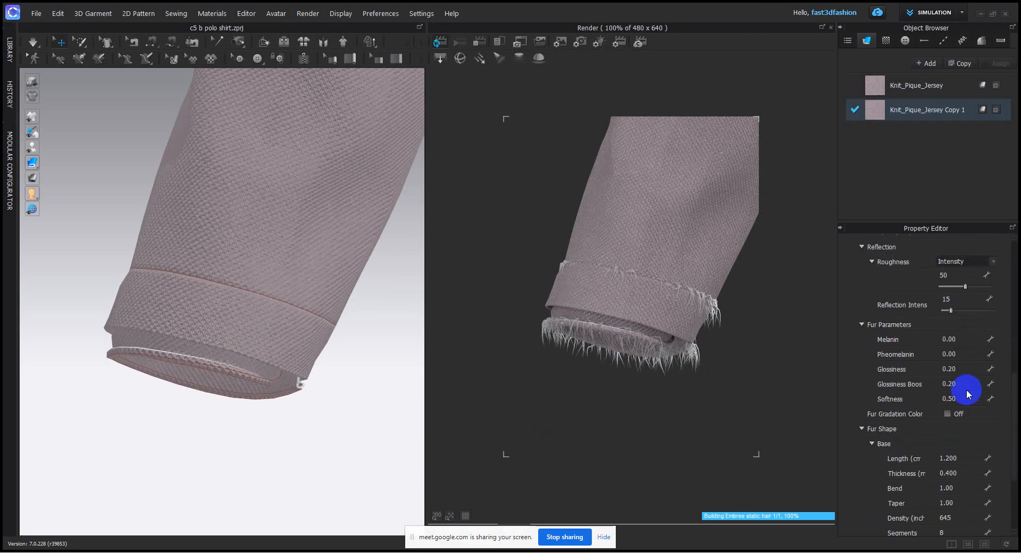
scroll(942, 421, down, 2)
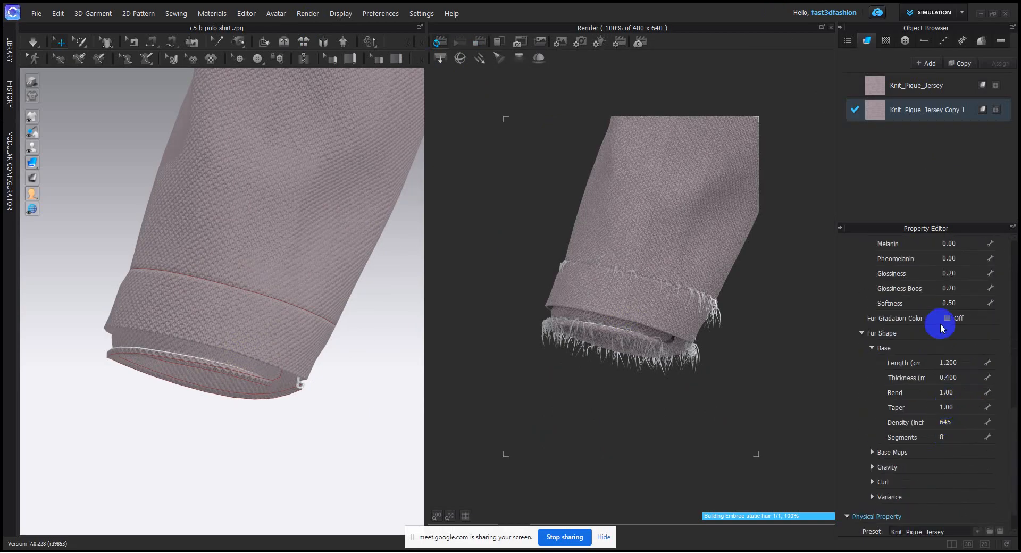
scroll(941, 328, down, 1)
scroll(937, 439, up, 3)
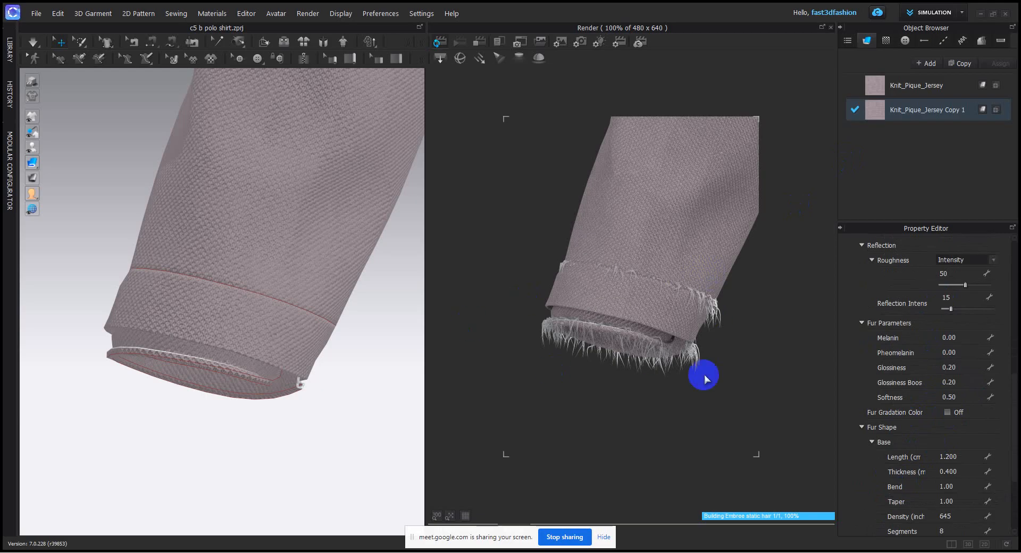
click(479, 42)
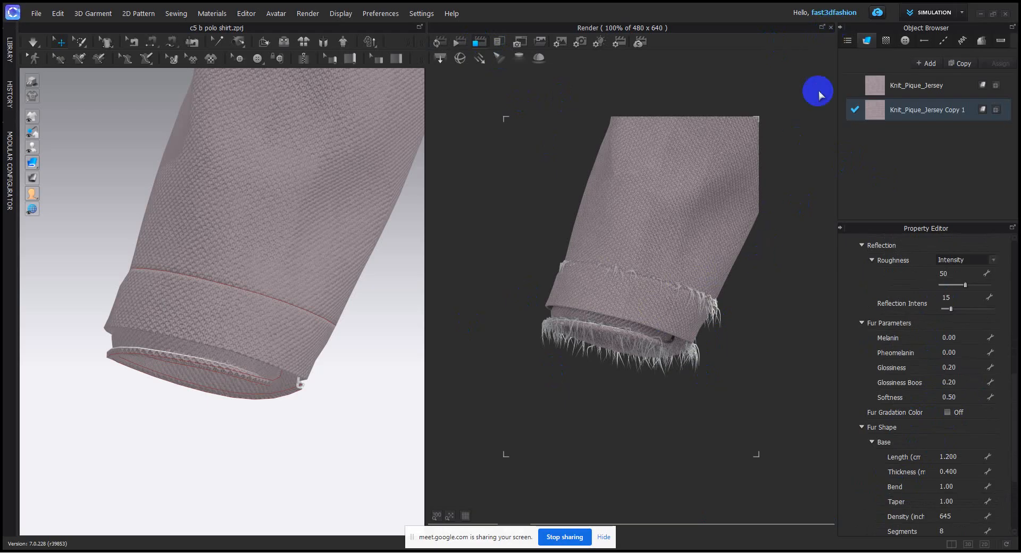
click(830, 28)
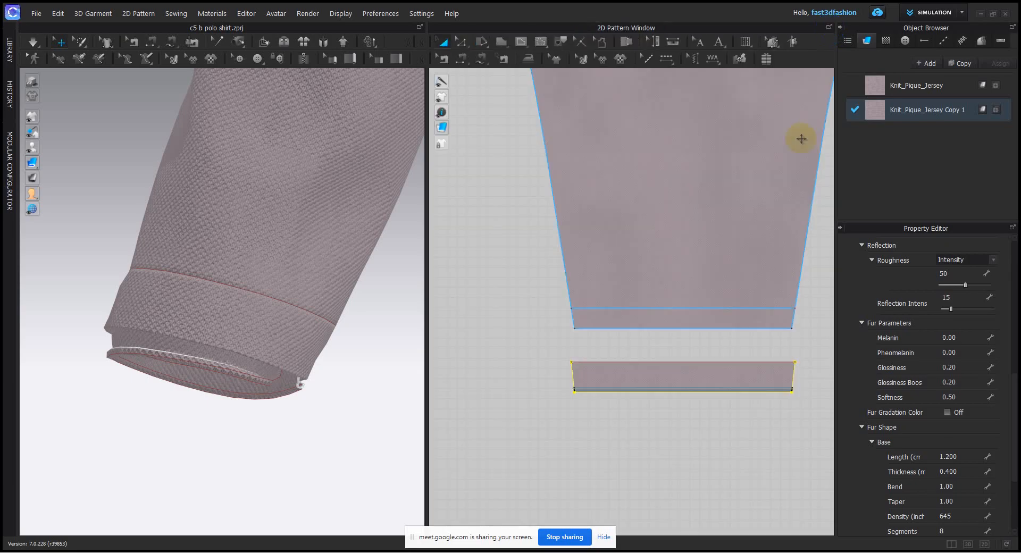
- Restore using the same material as the front for the side of Knit_Pique_Jersey Copy 1
scroll(677, 378, down, 2)
middle_drag(676, 378, 640, 306)
click(611, 362)
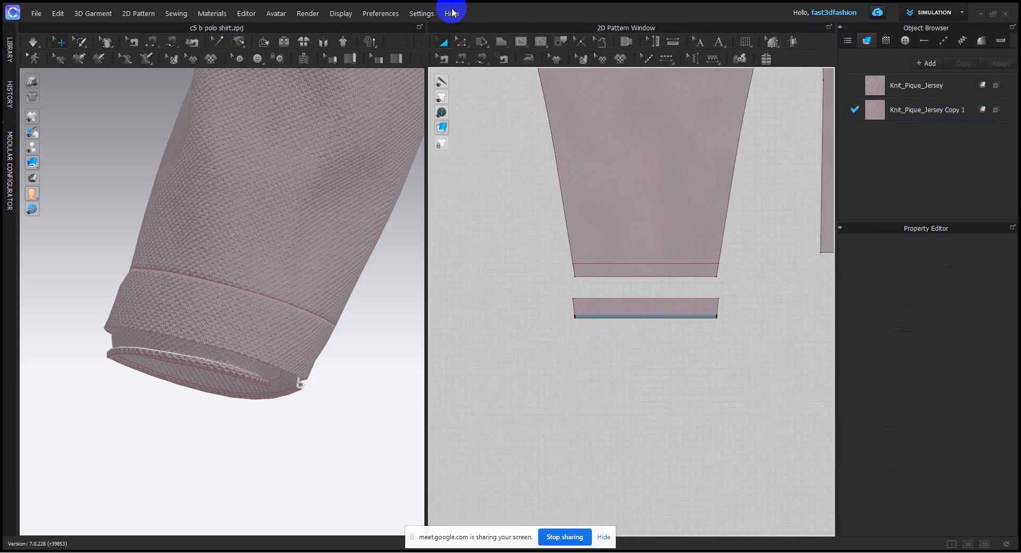
click(460, 41)
scroll(653, 279, up, 3)
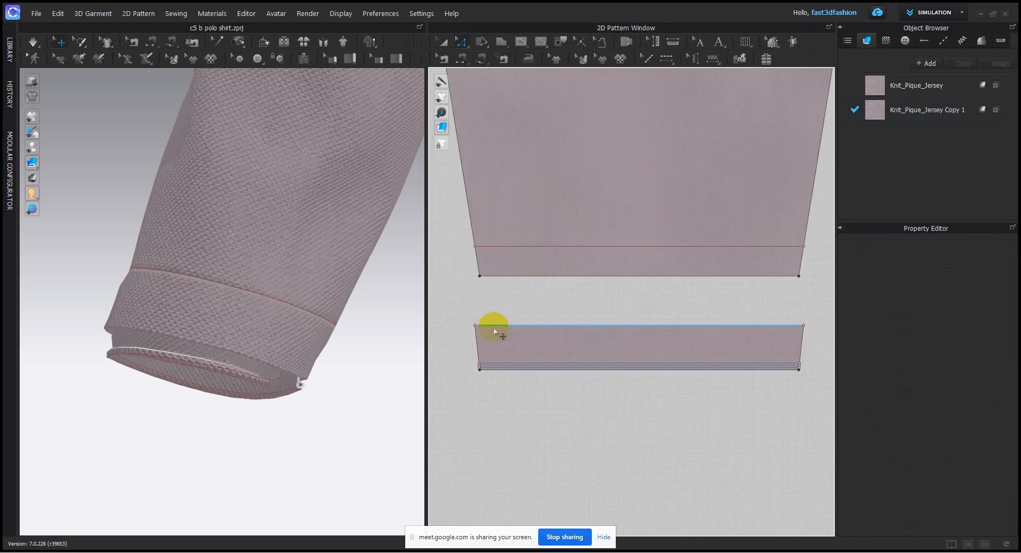
click(442, 41)
click(602, 344)
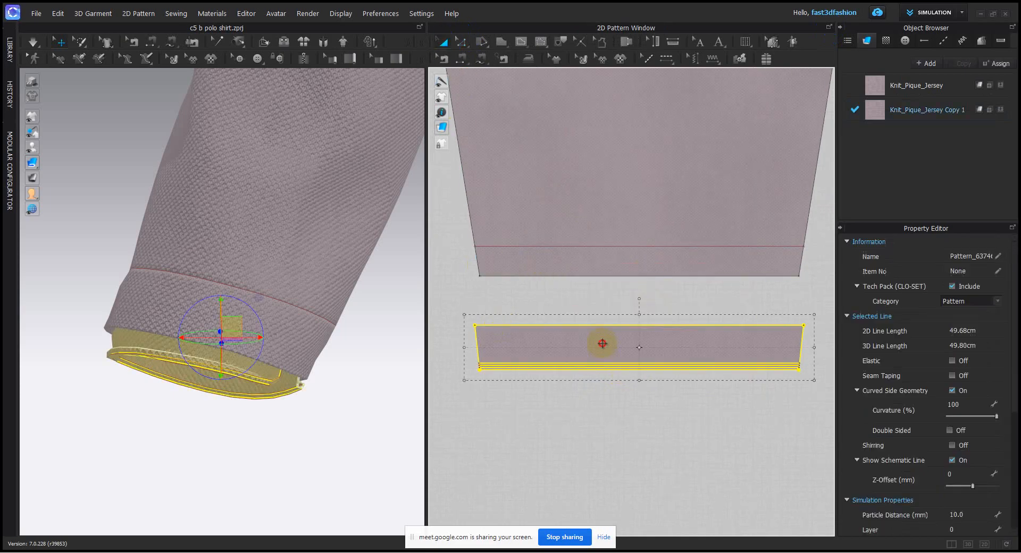
click(935, 112)
scroll(965, 306, up, 3)
scroll(964, 297, up, 3)
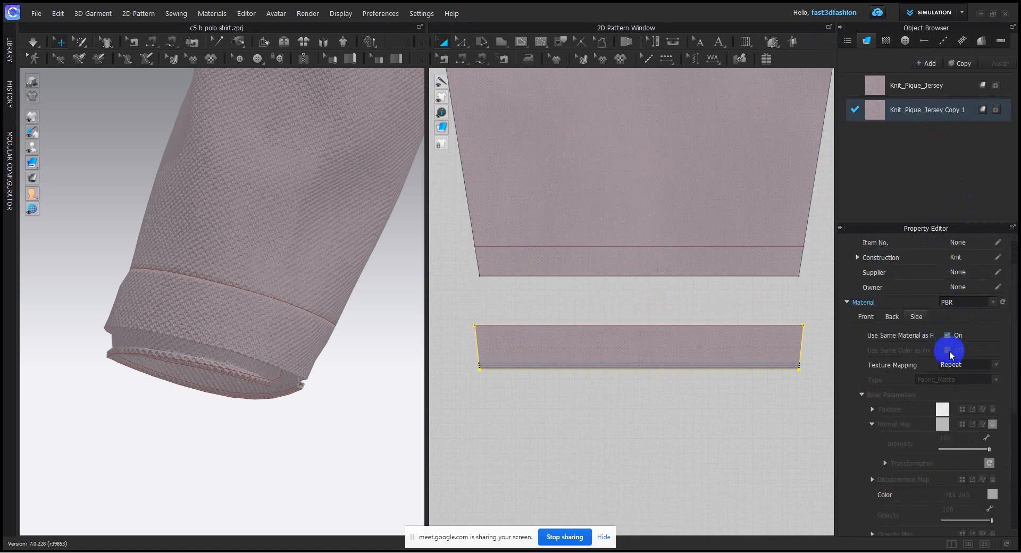
click(631, 437)
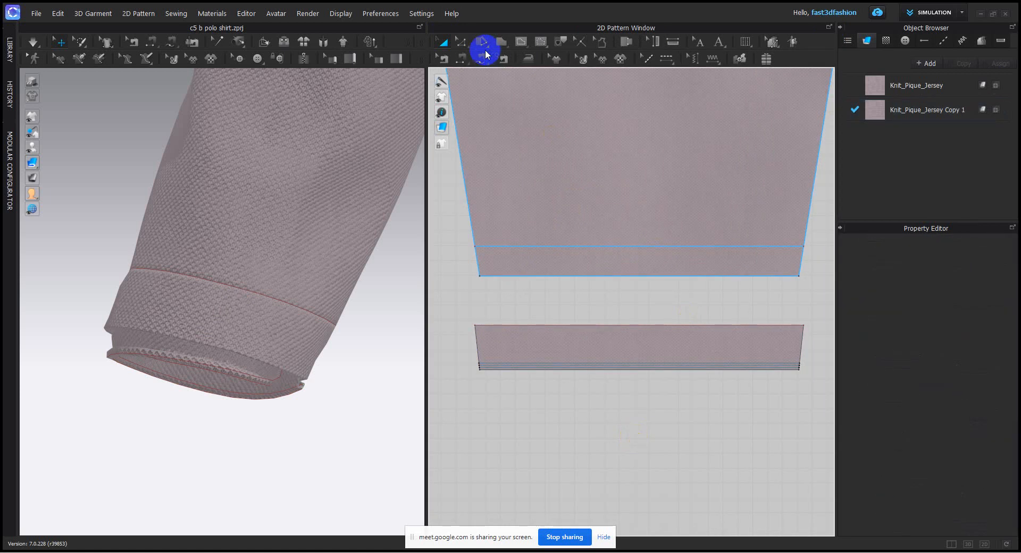
- Offset the sleeve's bottom edge inward as a single internal line at a distance of 0.15 cm
click(463, 41)
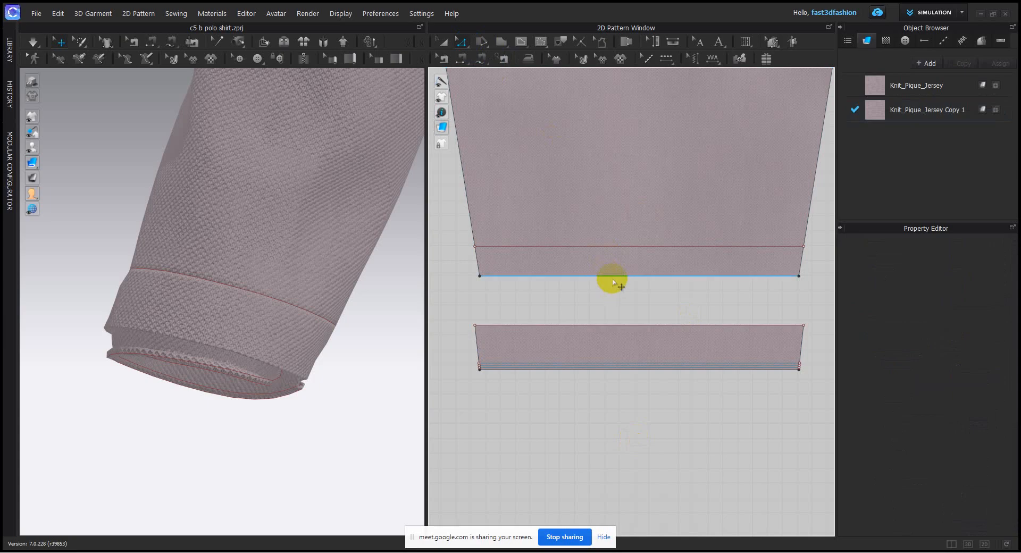
right_click(611, 277)
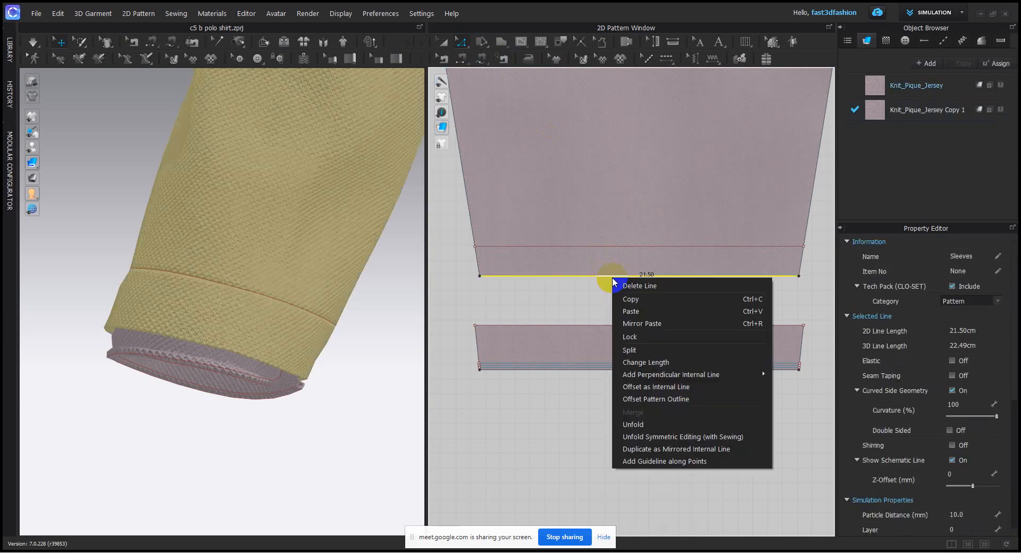
click(659, 387)
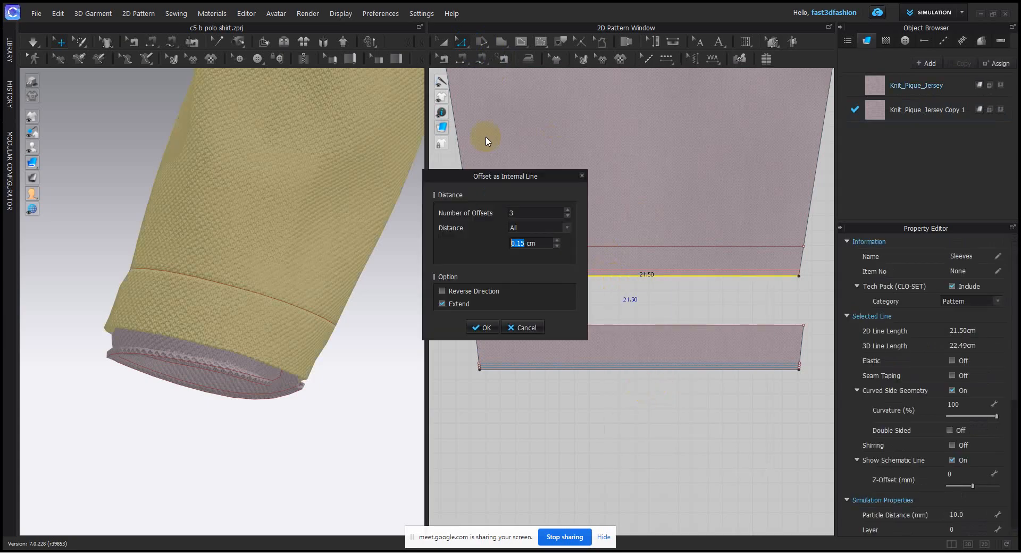
click(567, 216)
click(488, 327)
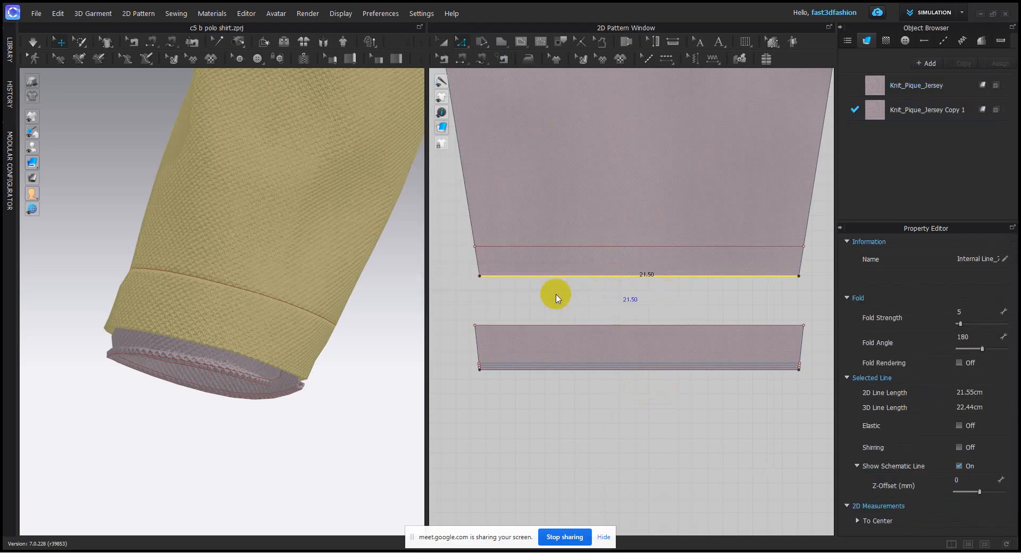
- Cut and sew the sleeve along the new internal line near its bottom edge
click(611, 283)
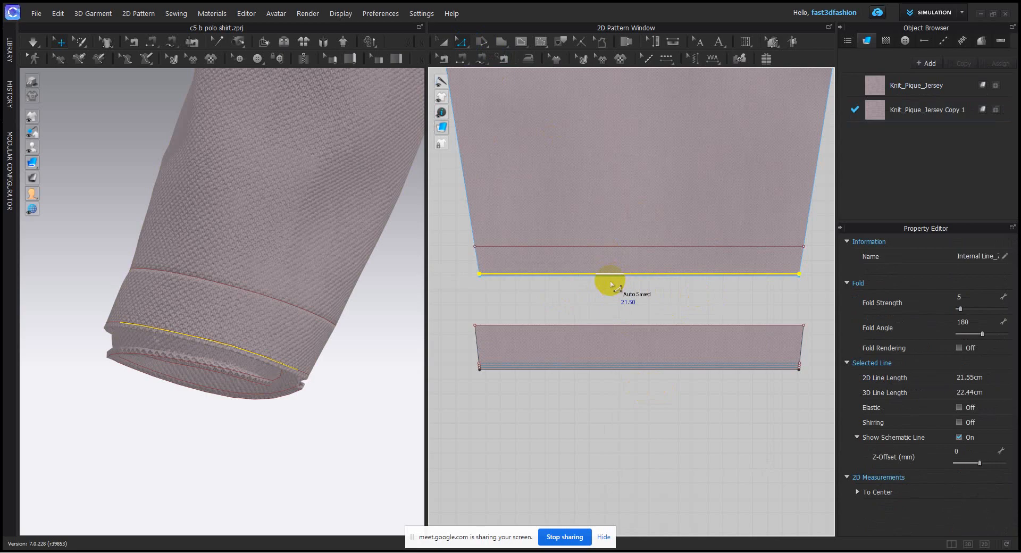
scroll(613, 284, up, 5)
right_click(617, 257)
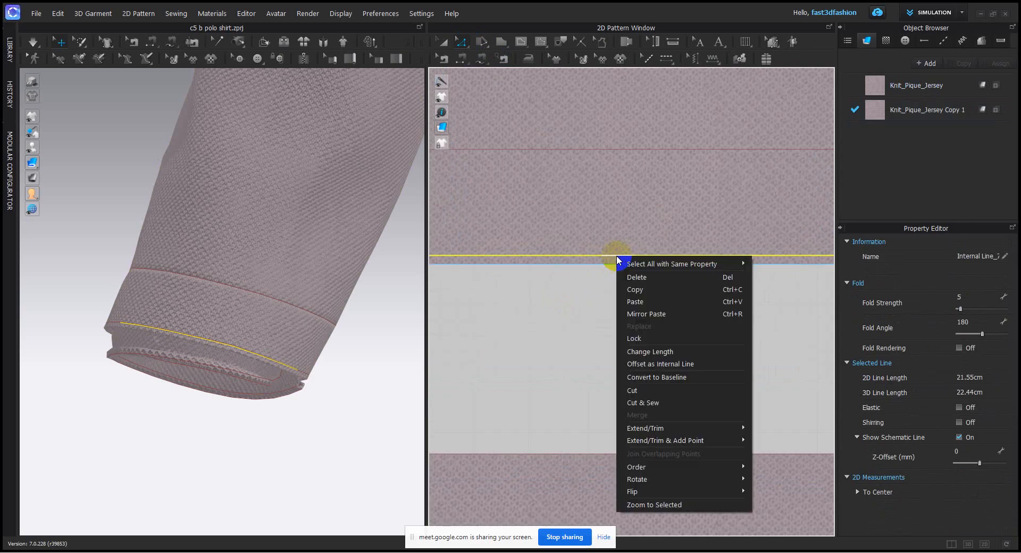
click(662, 405)
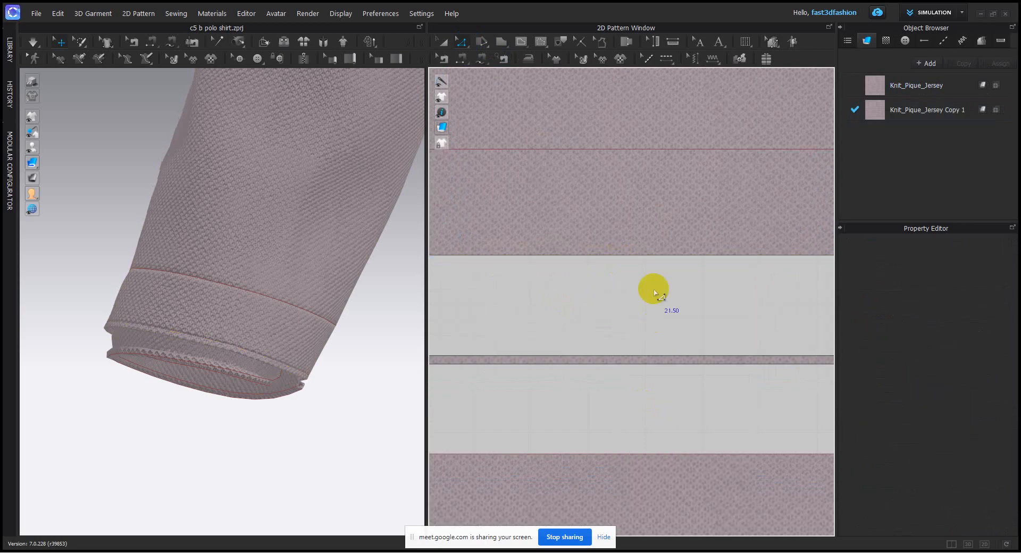
- Assign Knit_Pique_Jersey Copy 1 to the narrow strip cut from the sleeve end and Knit_Pique_Jersey to the band below it
key(a)
click(693, 371)
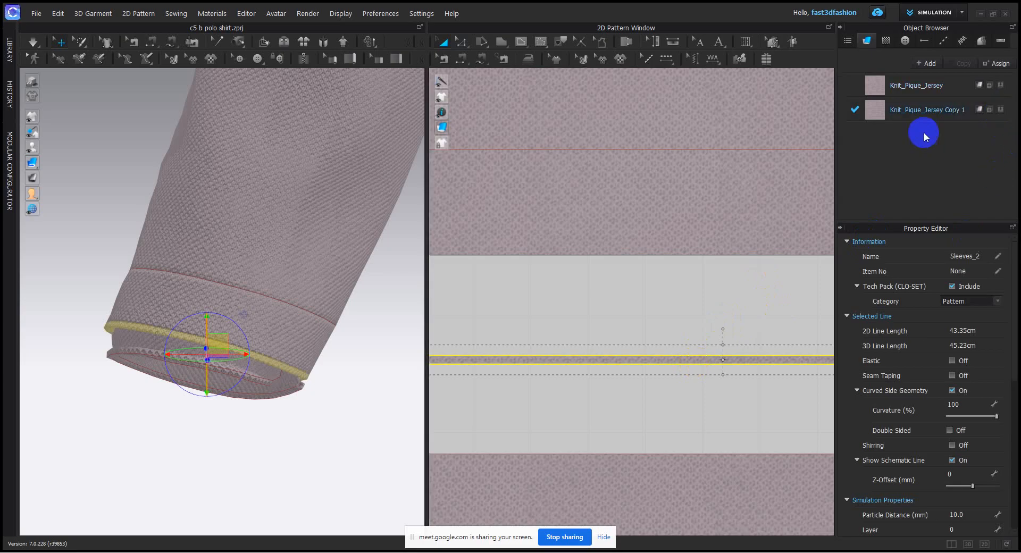
click(914, 107)
scroll(758, 375, down, 6)
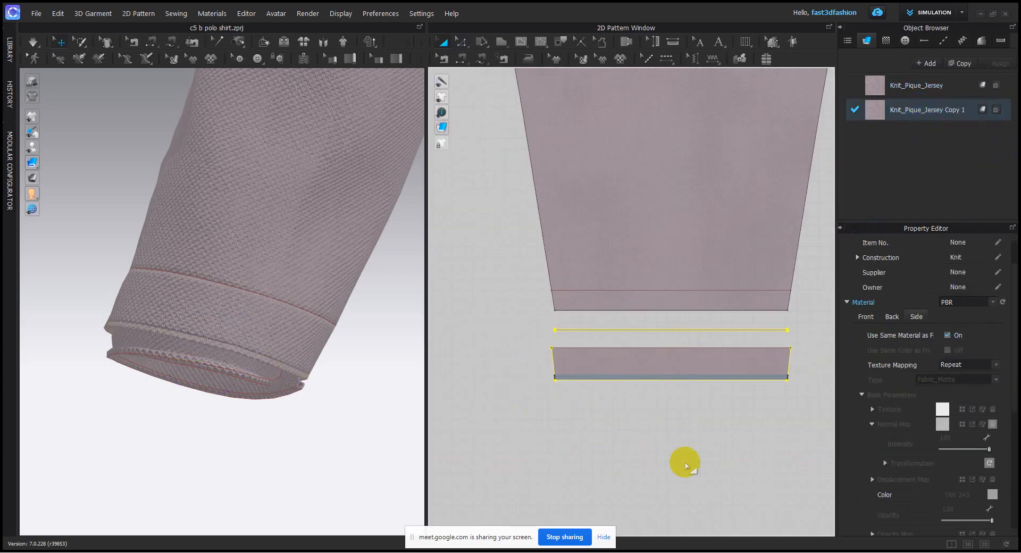
click(675, 359)
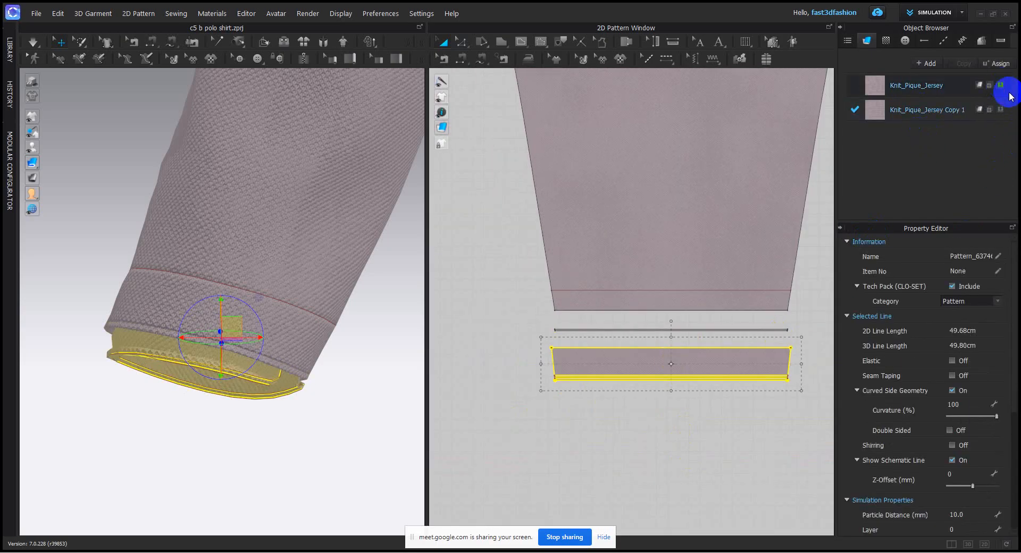
click(710, 404)
- Give the side of Knit_Pique_Jersey Copy 1 its own Fur (Render Only) material with the Raw Edge Denim fur preset
click(763, 329)
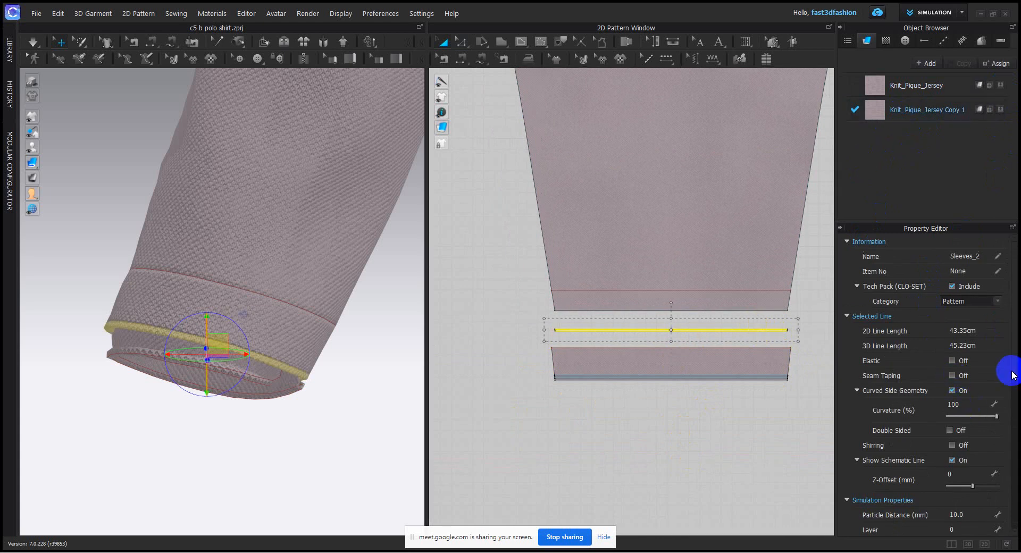
click(910, 118)
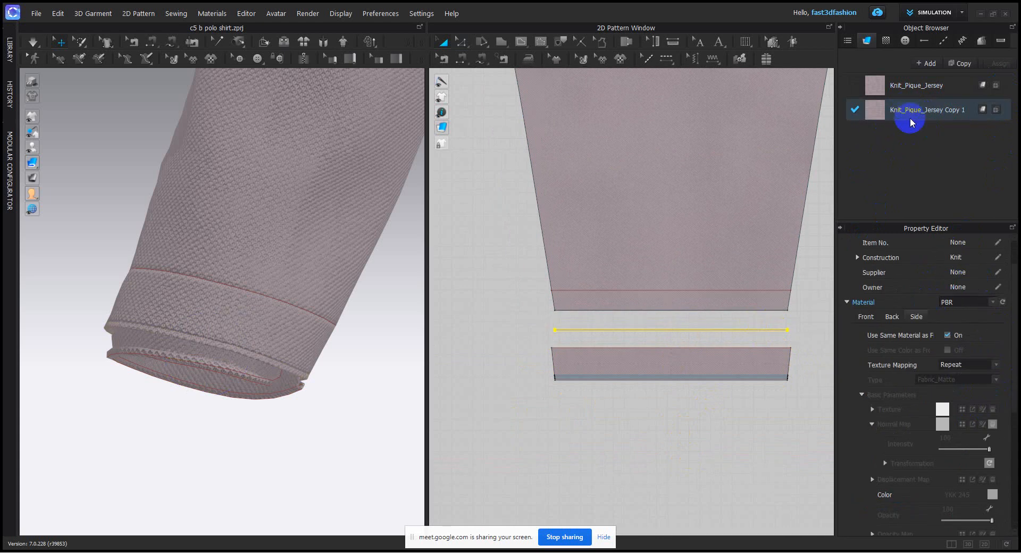
click(947, 335)
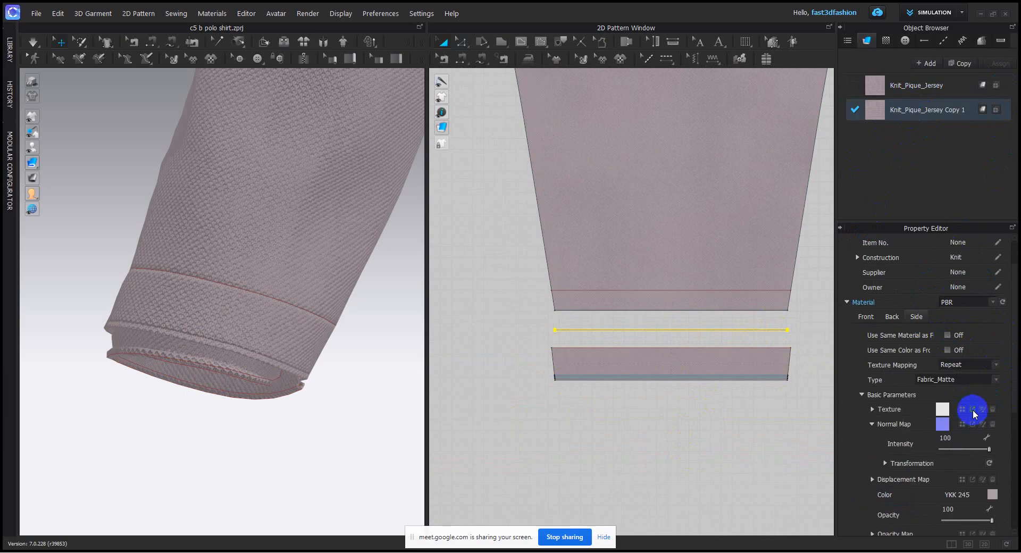
click(957, 381)
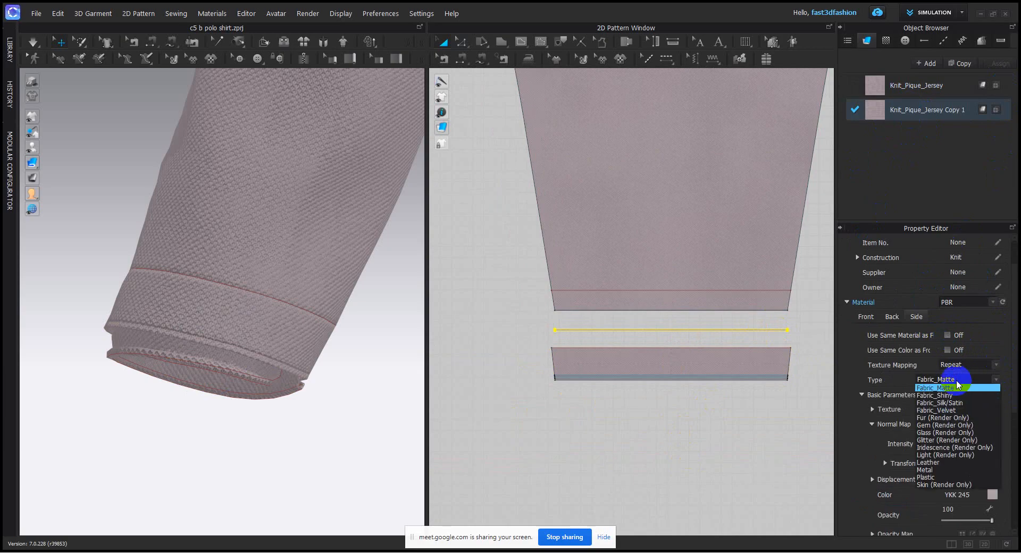
click(943, 418)
click(960, 394)
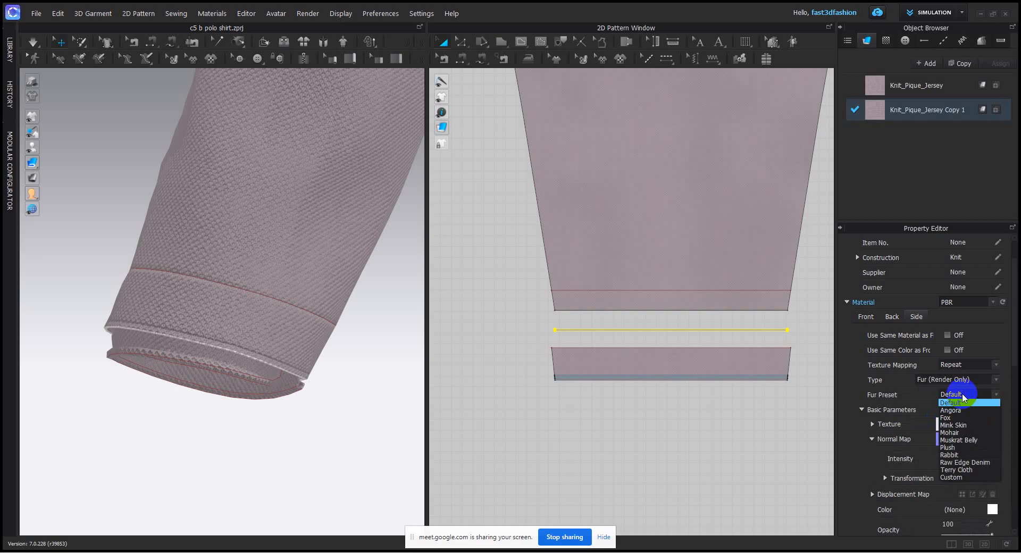
click(963, 462)
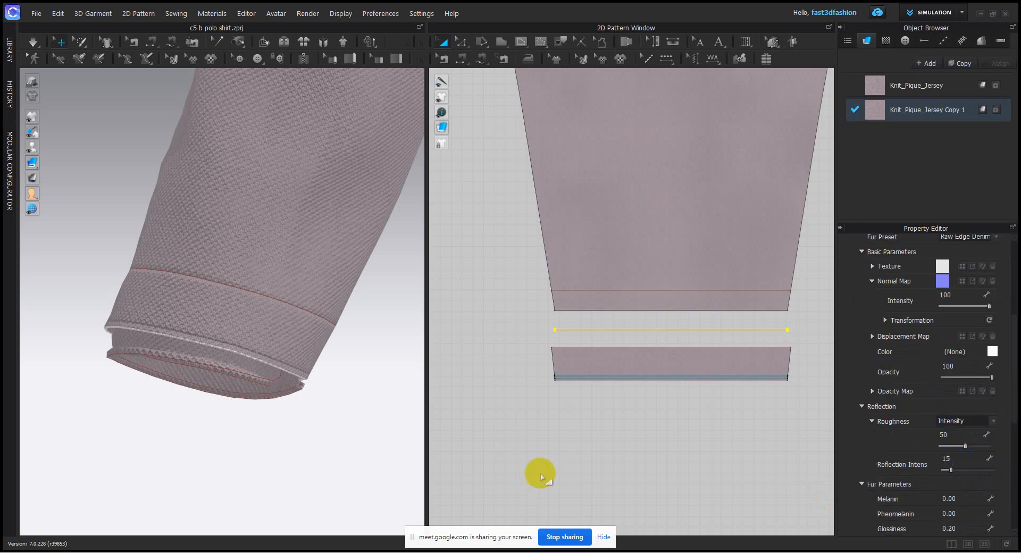
click(541, 476)
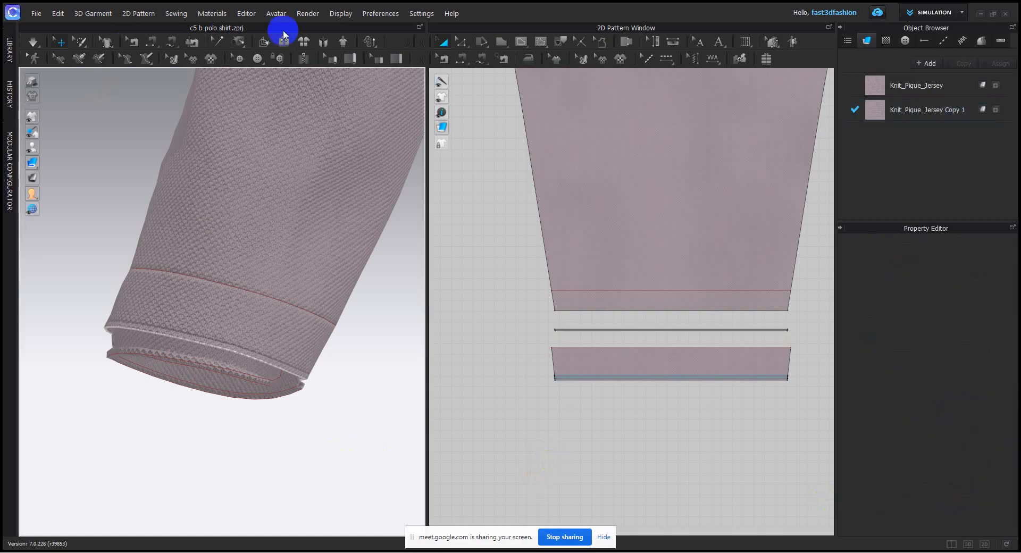
- Render the sleeve end to preview the fur on the narrow edge strip
click(304, 13)
click(330, 37)
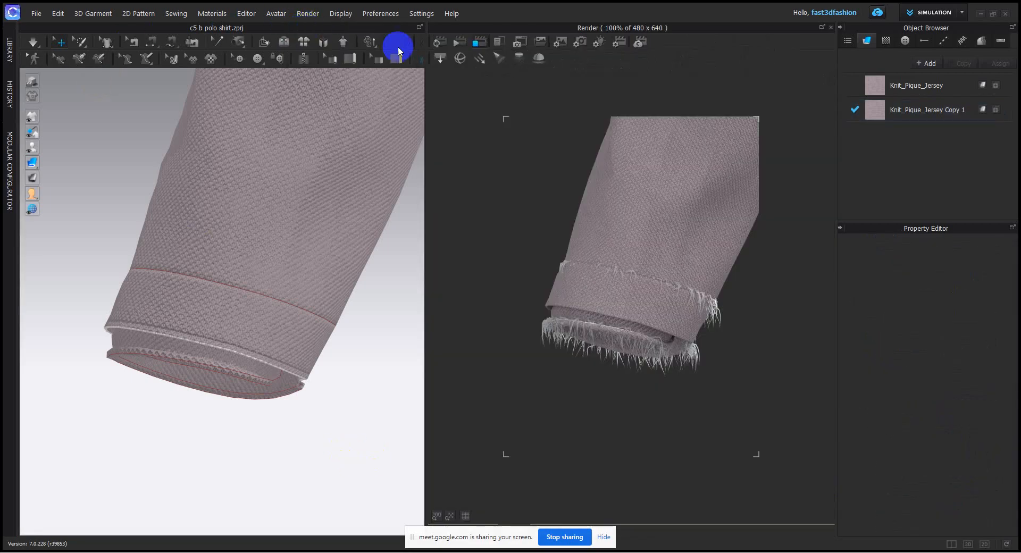
click(446, 42)
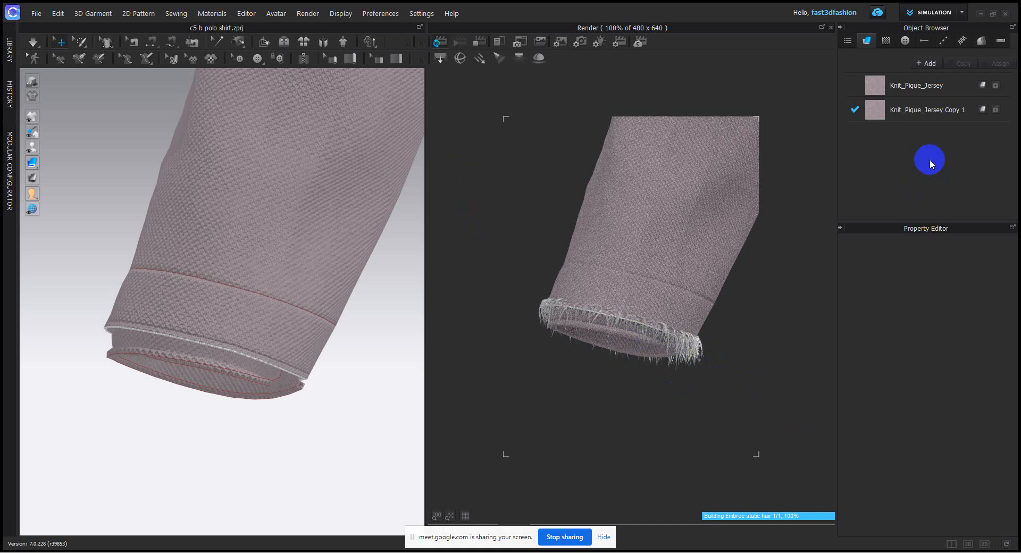
- Set the base fur length of Knit_Pique_Jersey Copy 1's side material to 0.5 cm
click(910, 109)
scroll(989, 315, up, 1)
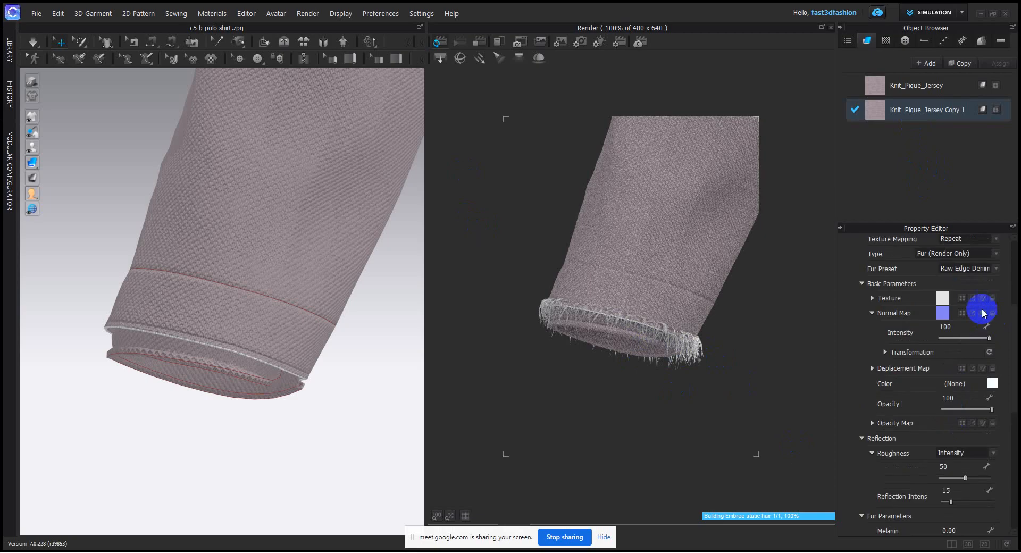
scroll(993, 373, down, 6)
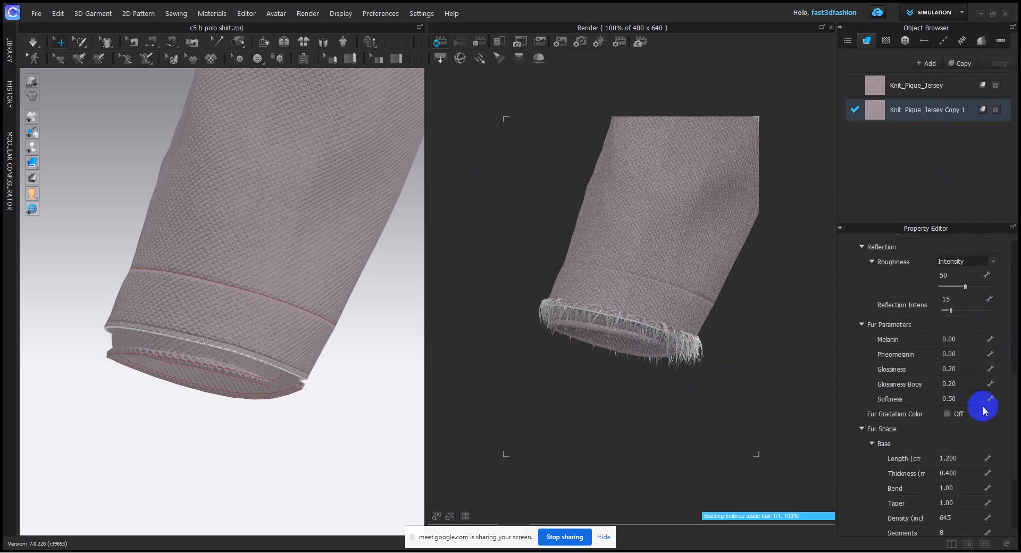
double_click(951, 458)
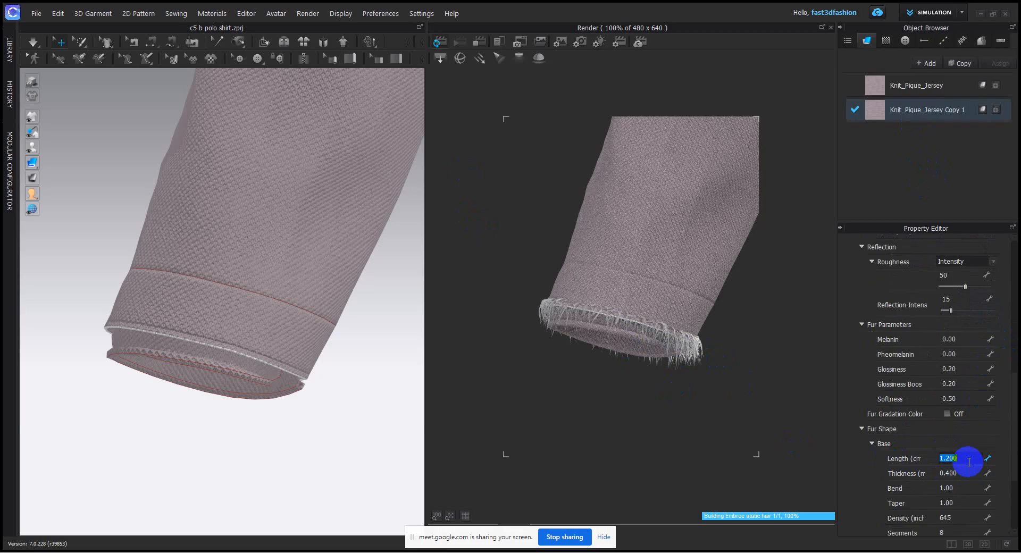
text(.5)
key(Return)
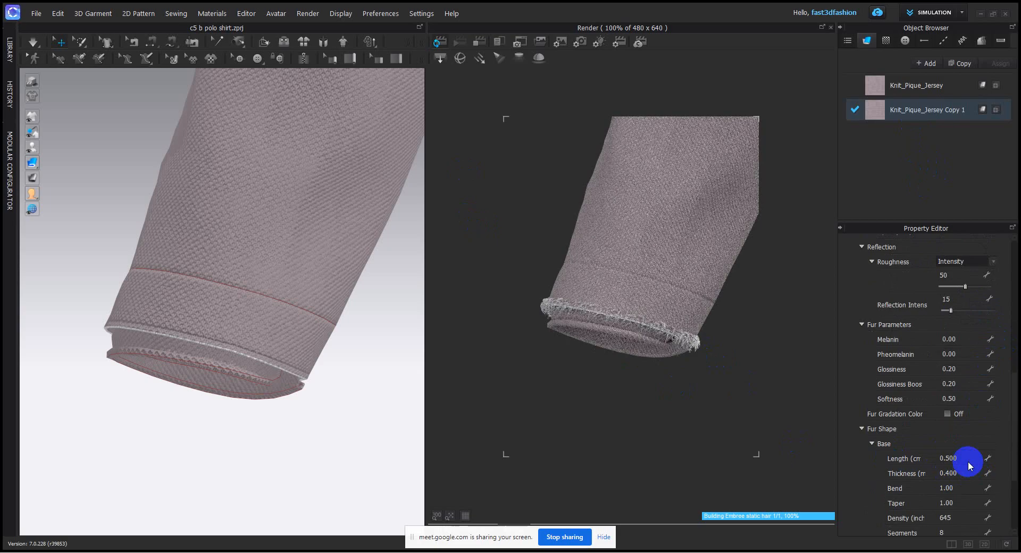
- Set the side fur's base thickness to 0.1 mm and its density to 10
click(963, 472)
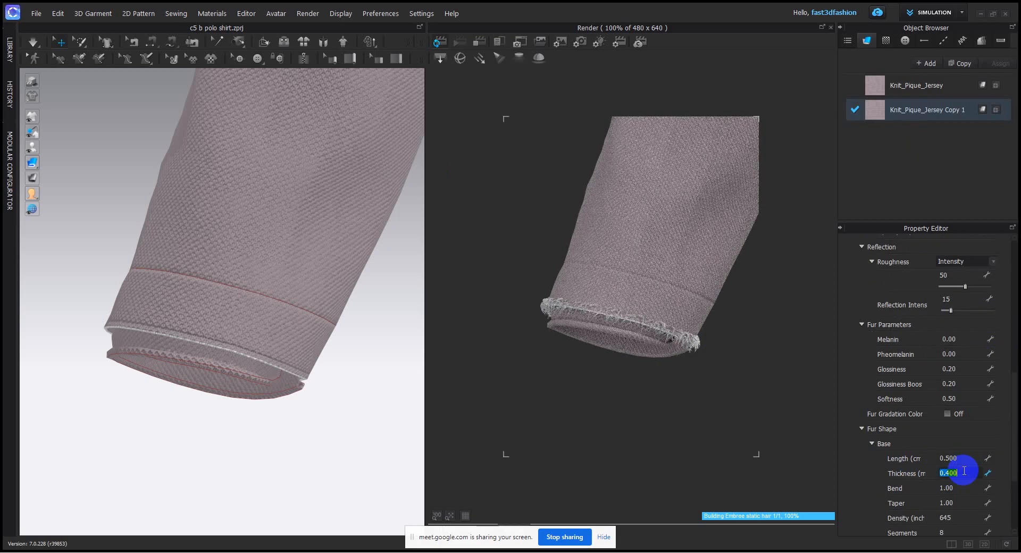
text(.1)
key(Return)
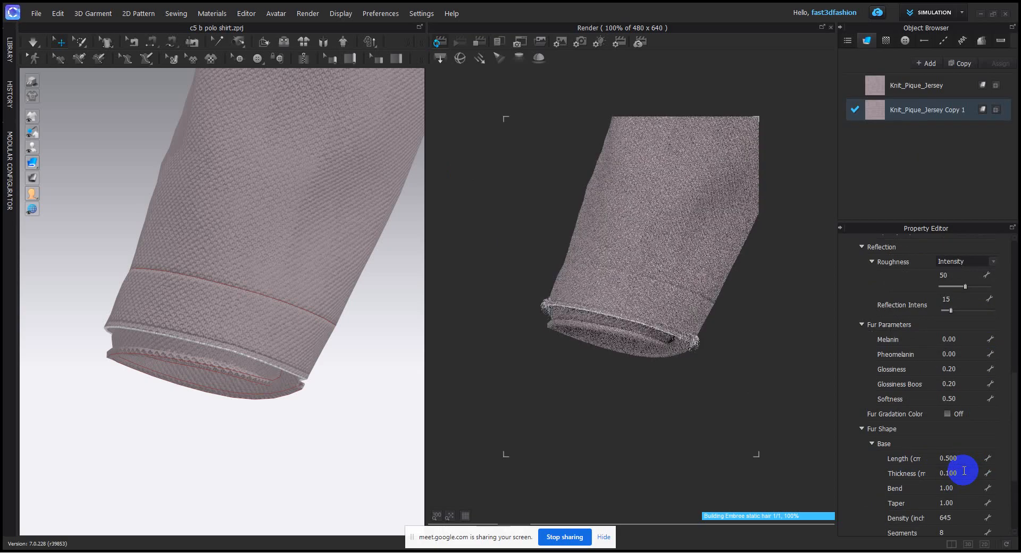
click(957, 515)
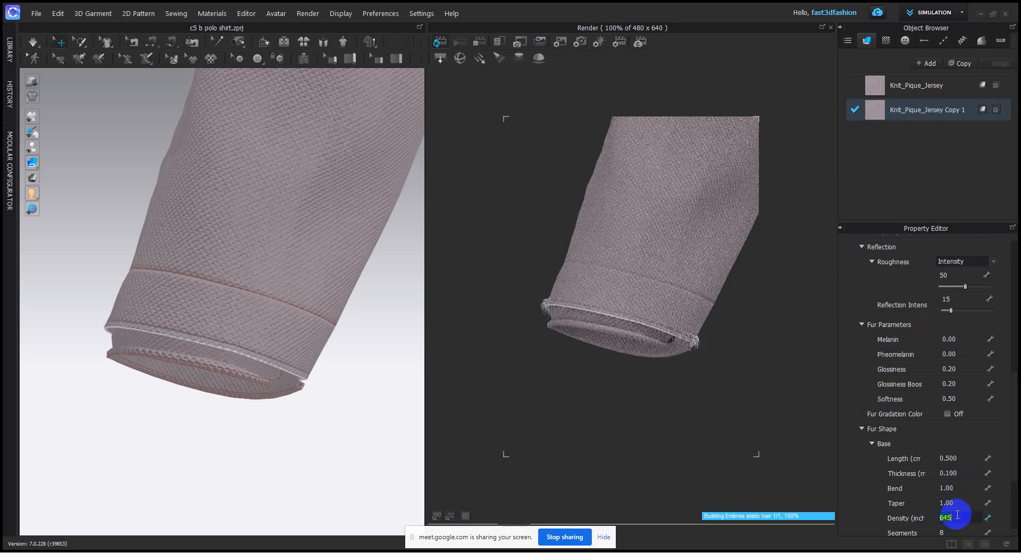
text(10)
key(Return)
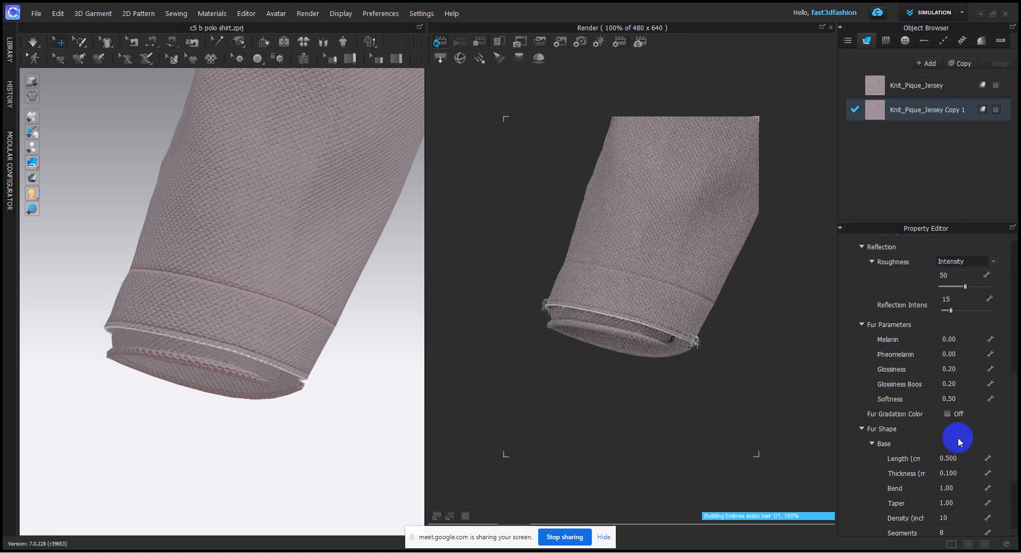
- Stop the render and review the side material's fur type, preset options and basic parameters
click(477, 40)
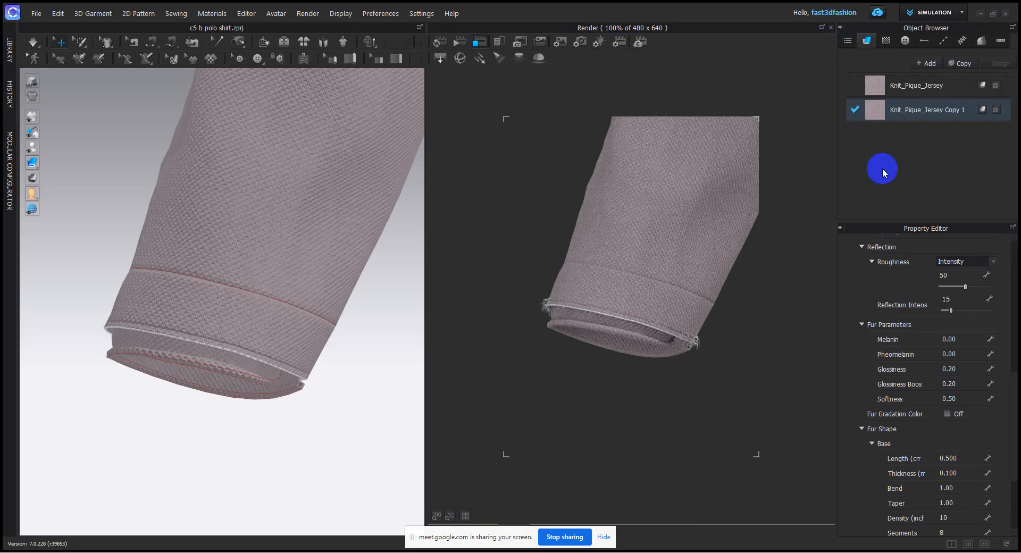
scroll(941, 340, up, 6)
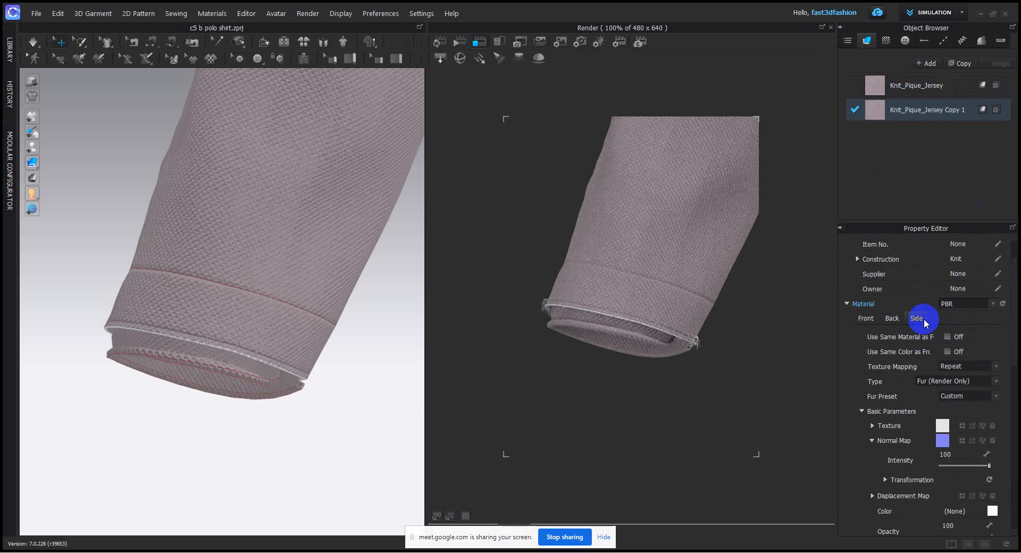
scroll(988, 409, down, 4)
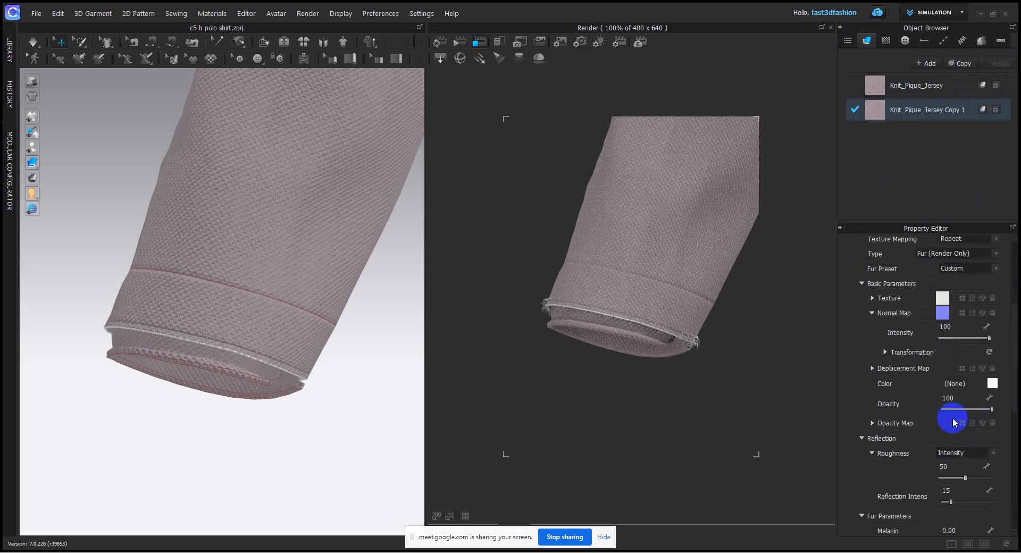
scroll(950, 408, up, 1)
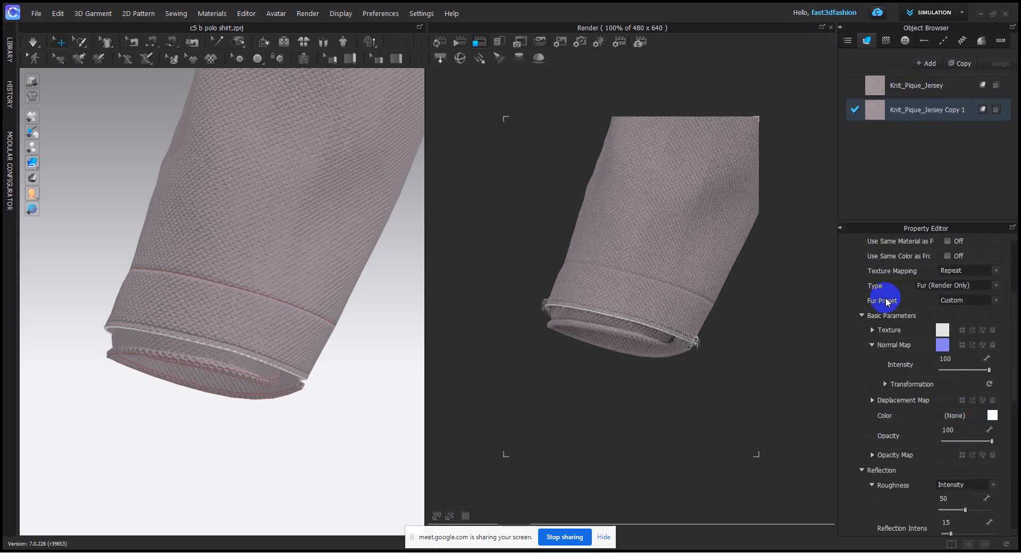
click(975, 300)
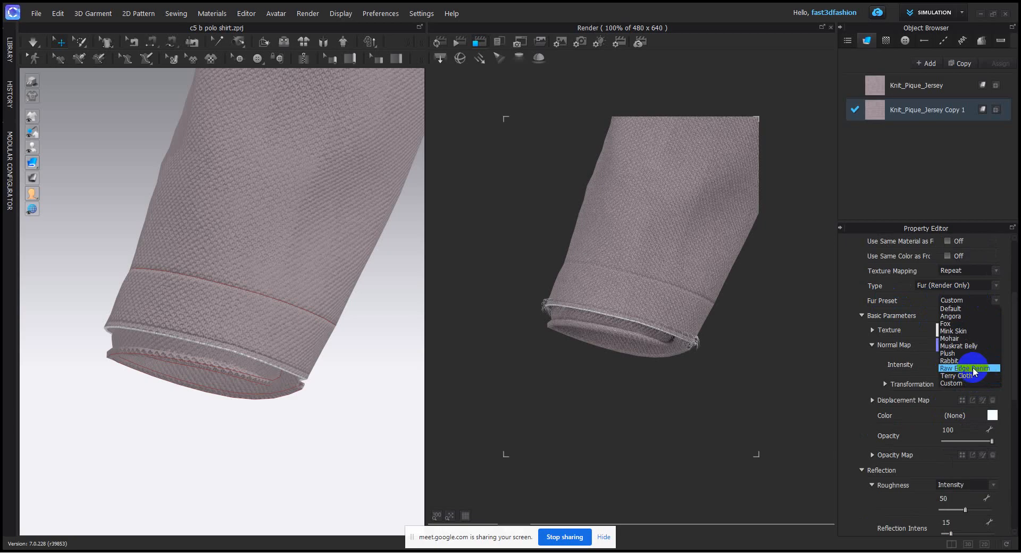
click(399, 384)
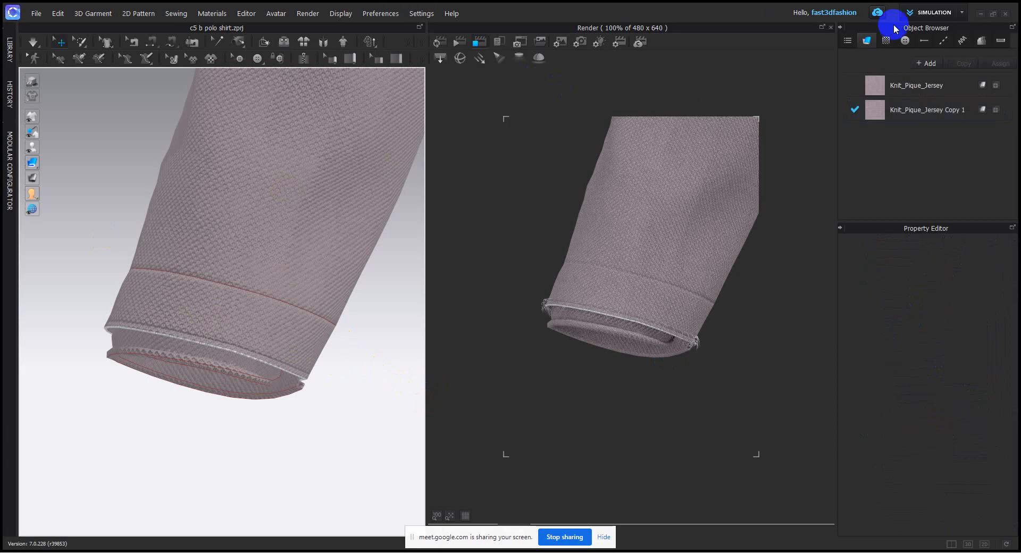
- Close the render window and save the polo shirt project
click(830, 27)
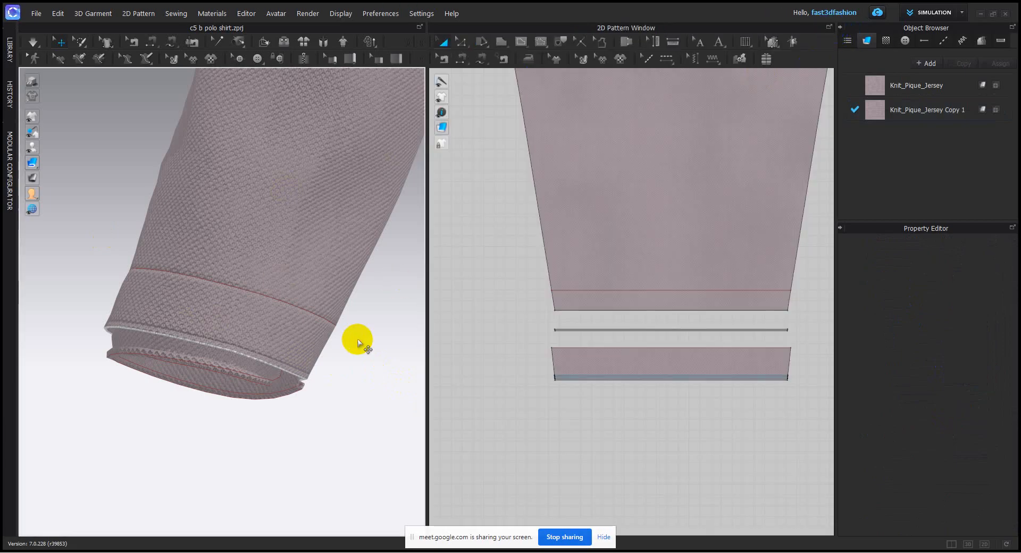
key(ctrl+s)
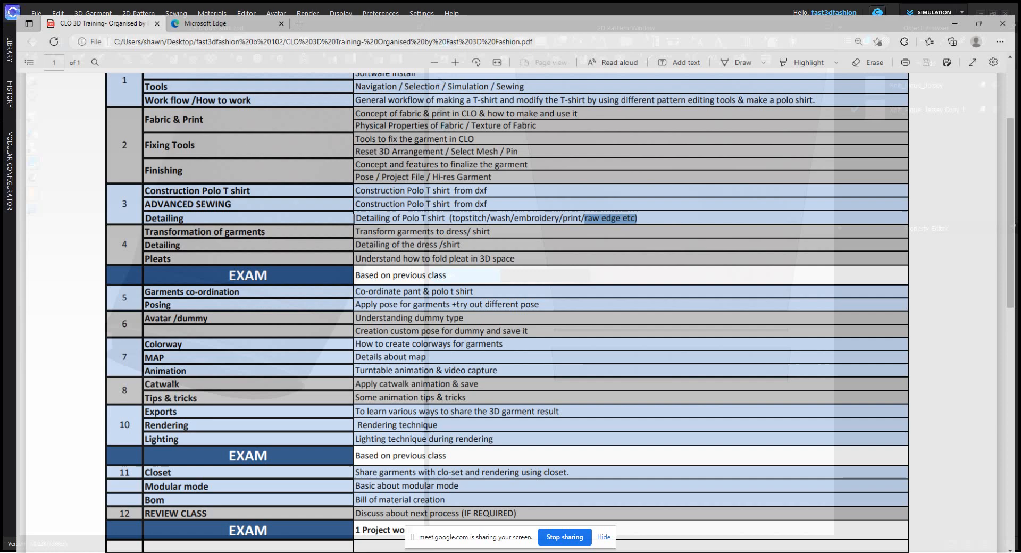
- Switch to the CLO training syllabus PDF in Edge and review class 4's topic on transforming garments to a dress or shirt
key(alt+Tab)
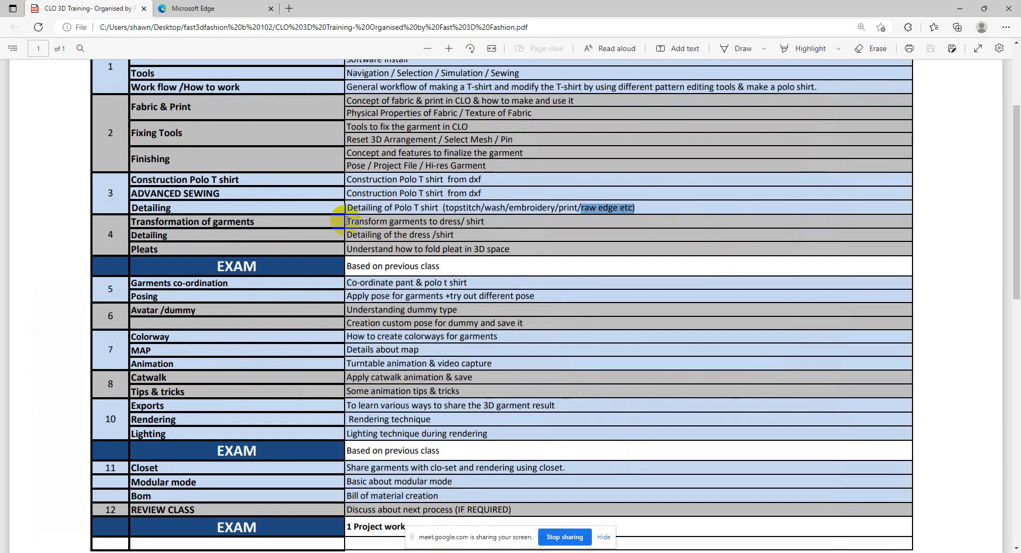
drag(346, 221, 458, 221)
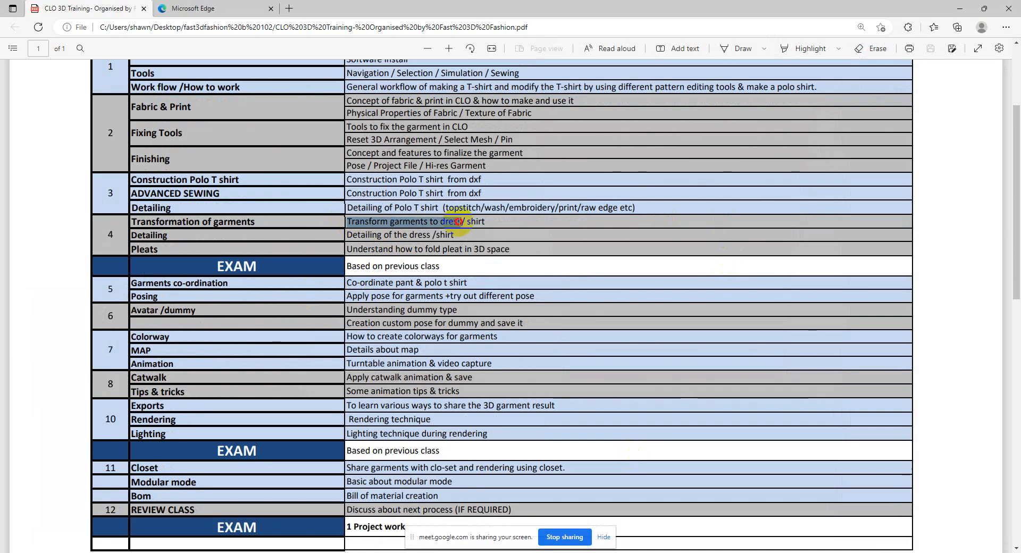
drag(458, 222, 488, 222)
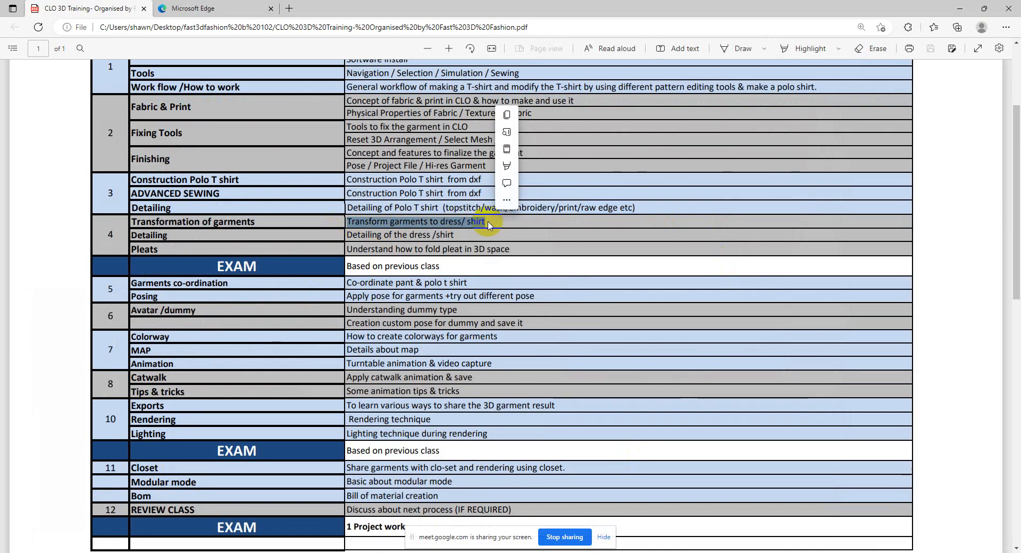
click(459, 235)
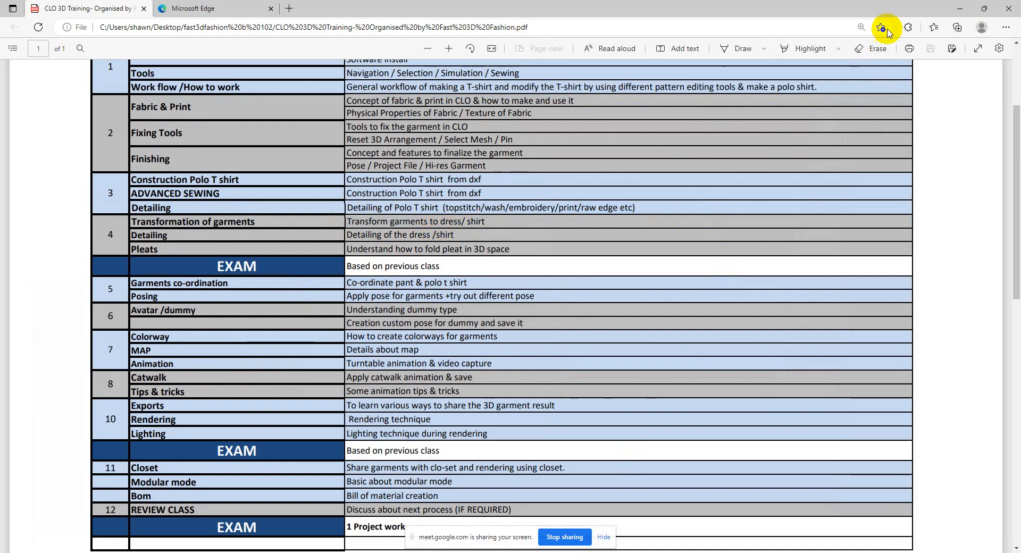
click(955, 11)
- Delete the two collar pattern pieces above the back body, keeping the collar stand pieces
scroll(604, 342, down, 5)
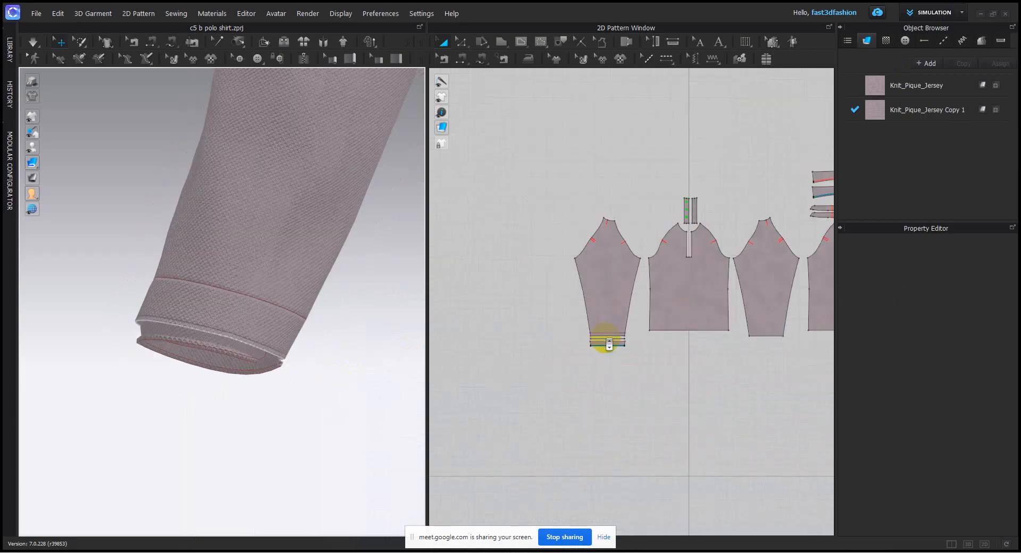
scroll(596, 338, down, 2)
scroll(360, 266, down, 8)
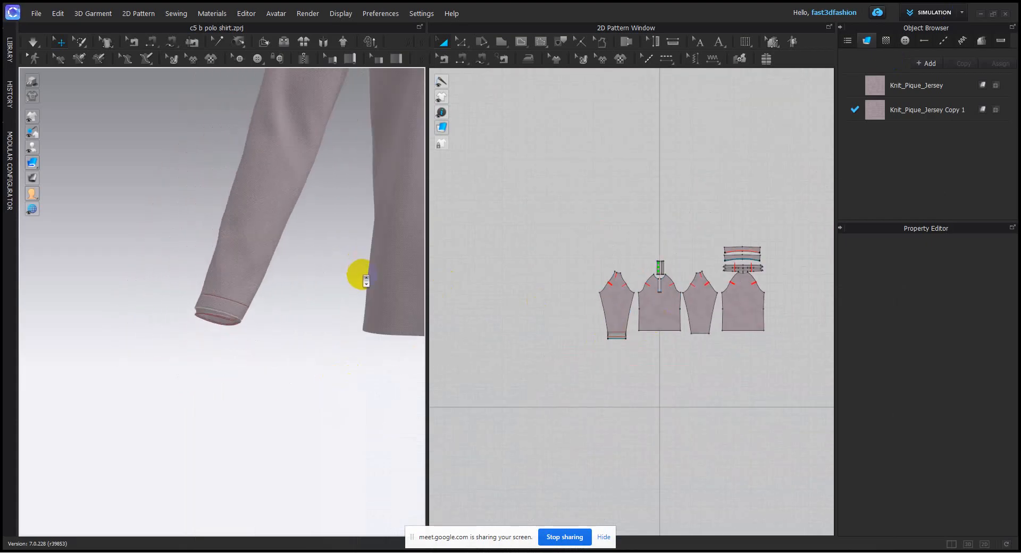
scroll(310, 263, down, 8)
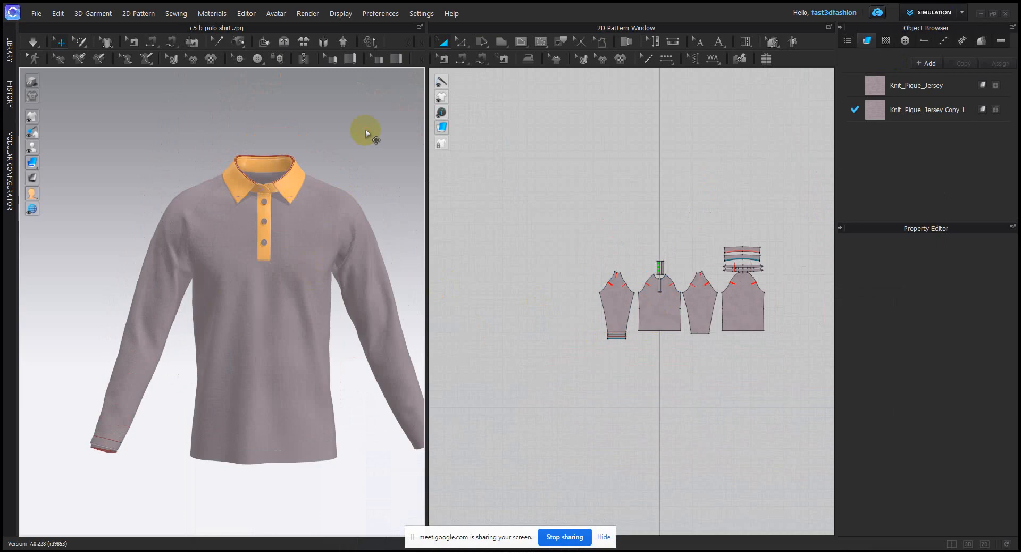
click(750, 280)
scroll(755, 282, up, 5)
drag(593, 128, 798, 209)
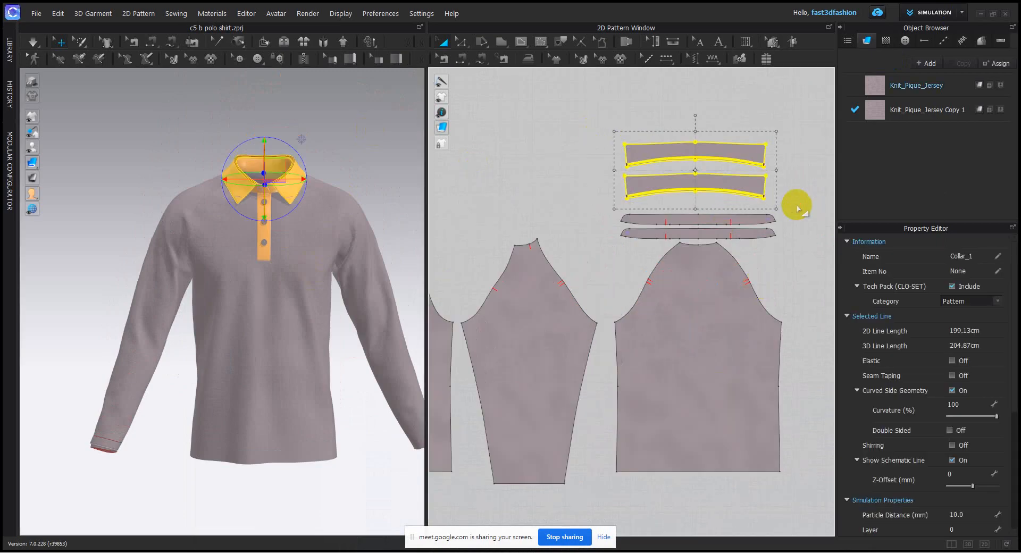
key(Delete)
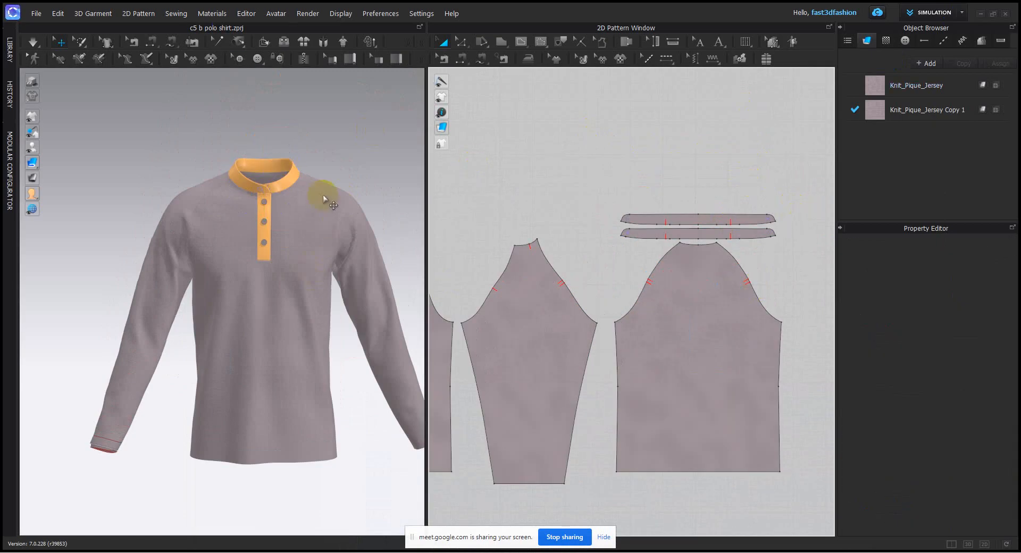
- Check the collarless neckline and show the avatar under the shirt
scroll(320, 159, up, 3)
middle_drag(314, 170, 298, 183)
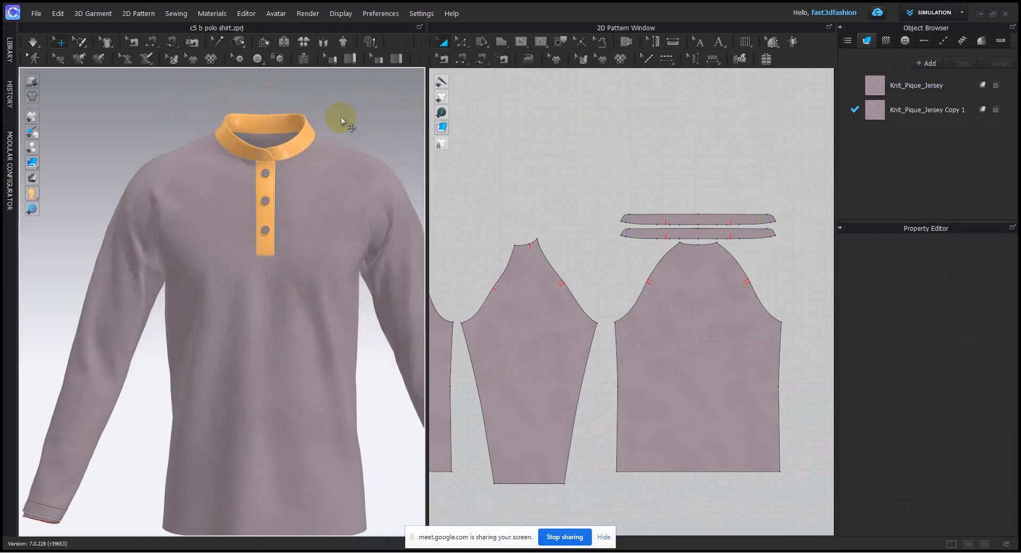
scroll(366, 103, down, 5)
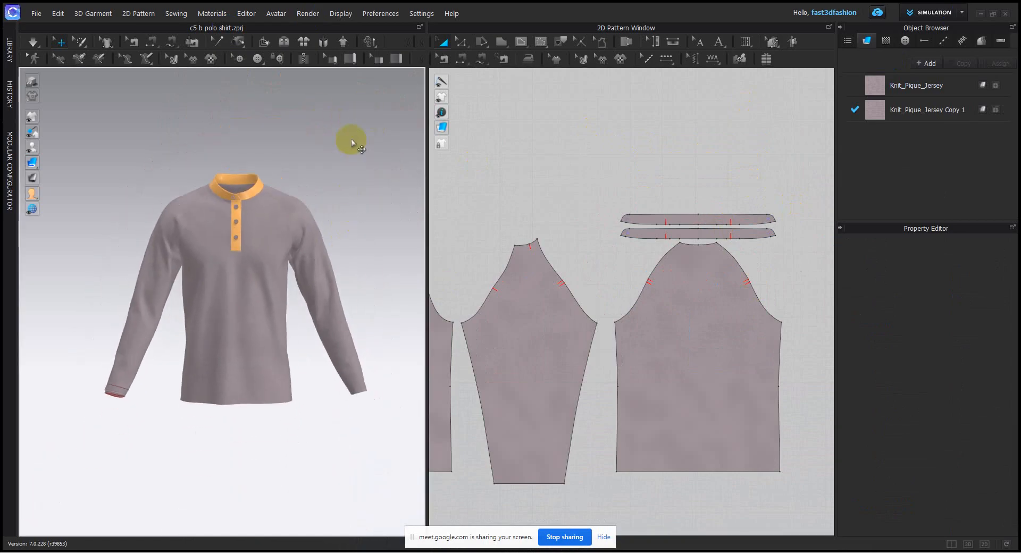
key(shift+a)
scroll(385, 268, down, 3)
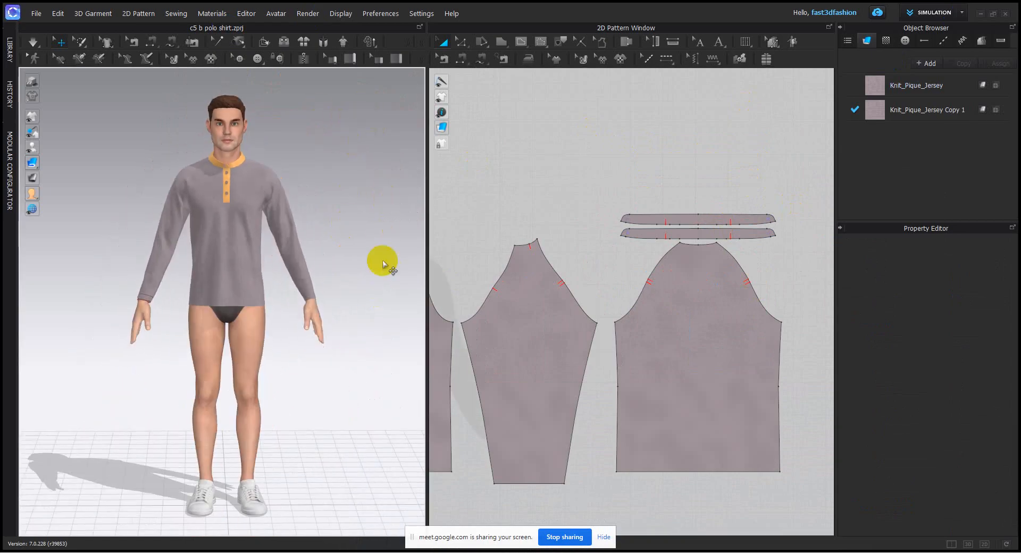
scroll(707, 324, down, 5)
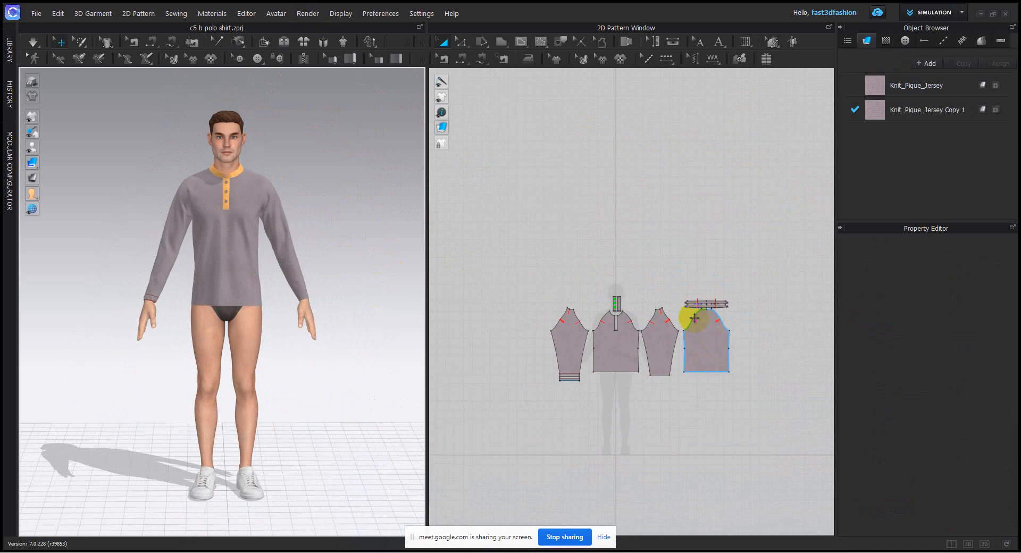
- Lengthen the front and back body pieces by moving both hem lines down 17.73 cm and further on to calf length
click(461, 43)
scroll(624, 387, up, 2)
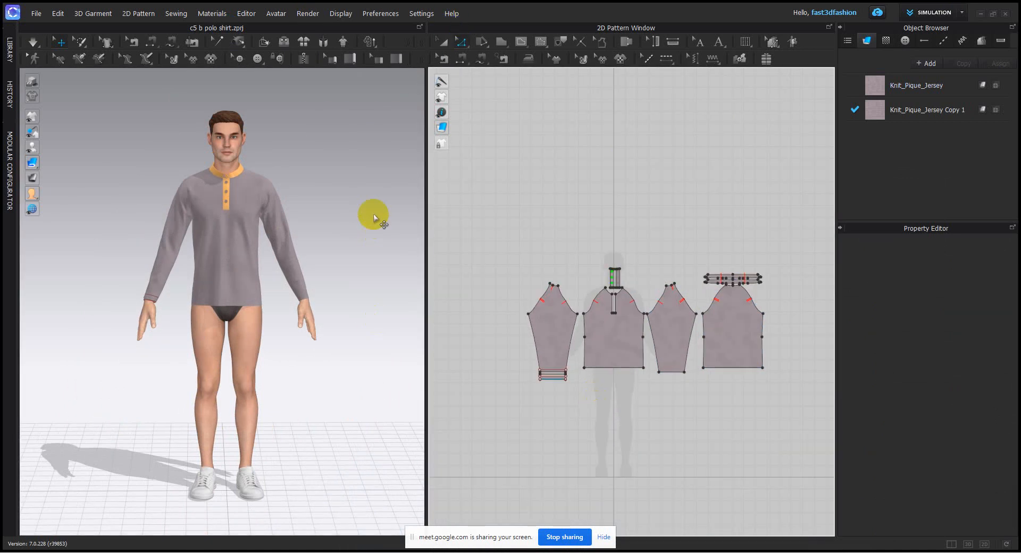
scroll(357, 228, up, 2)
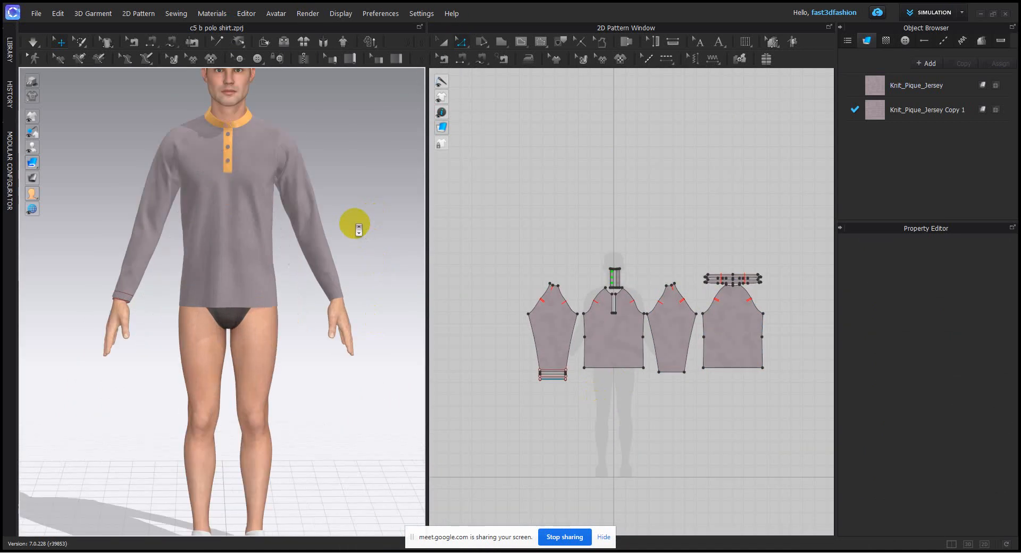
click(612, 367)
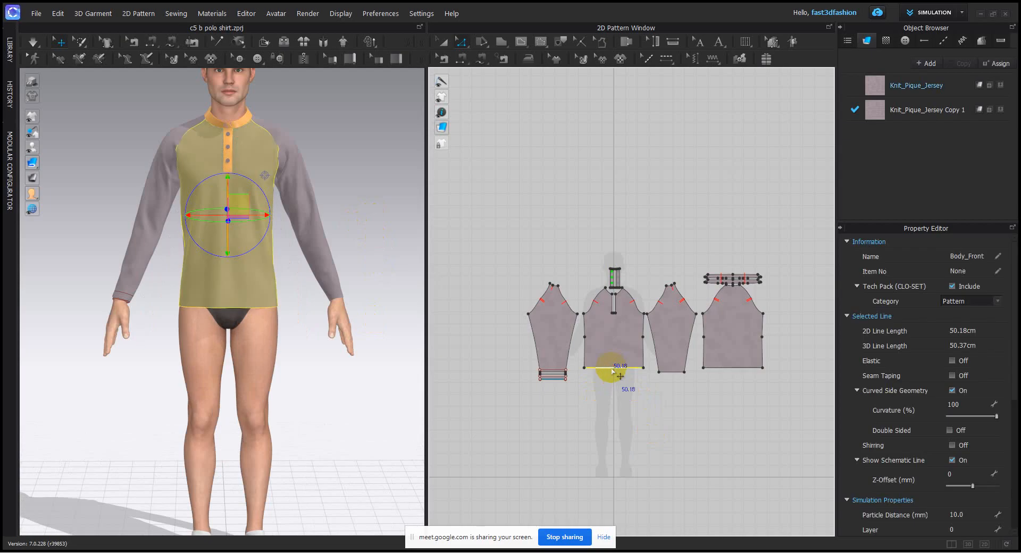
shift+click(712, 368)
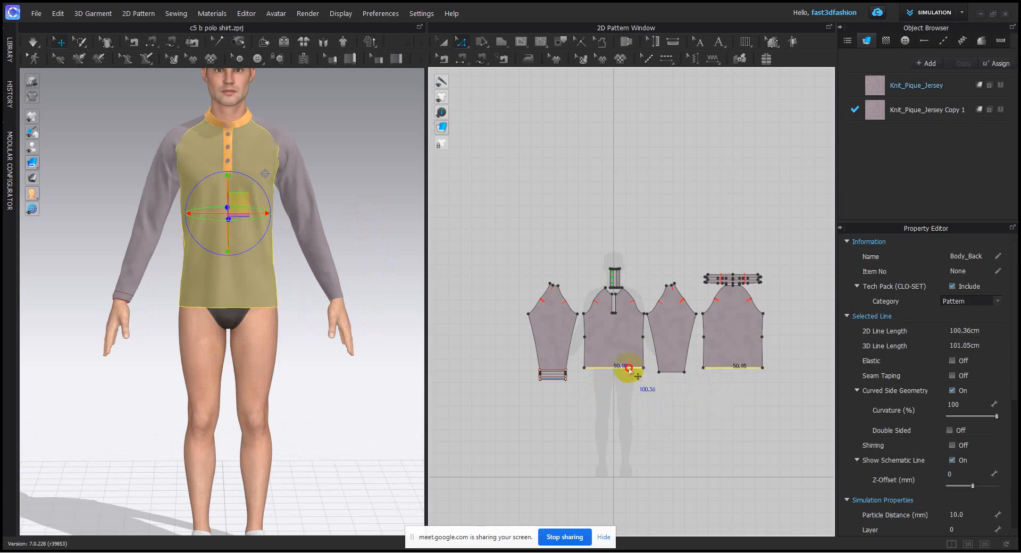
drag(629, 367, 629, 392)
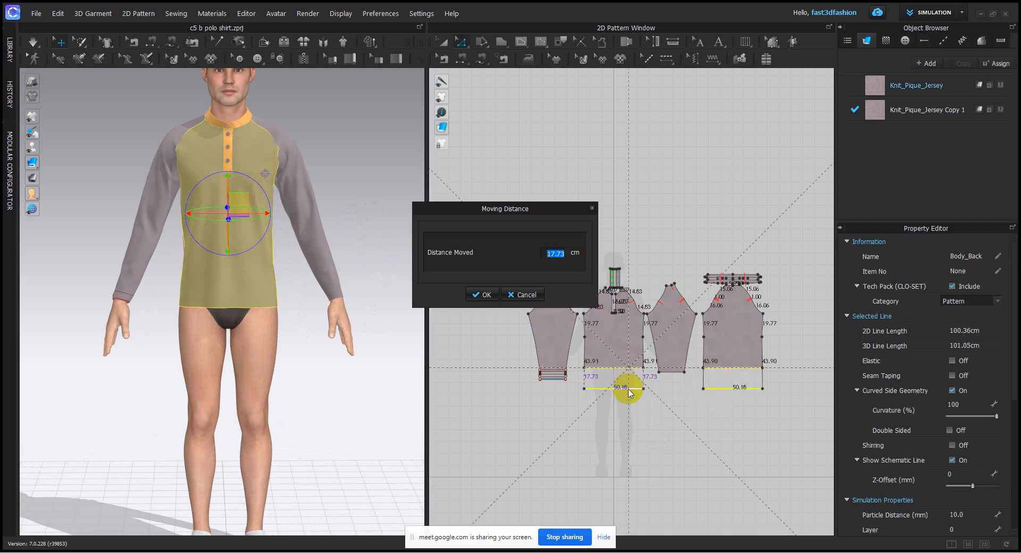
key(Return)
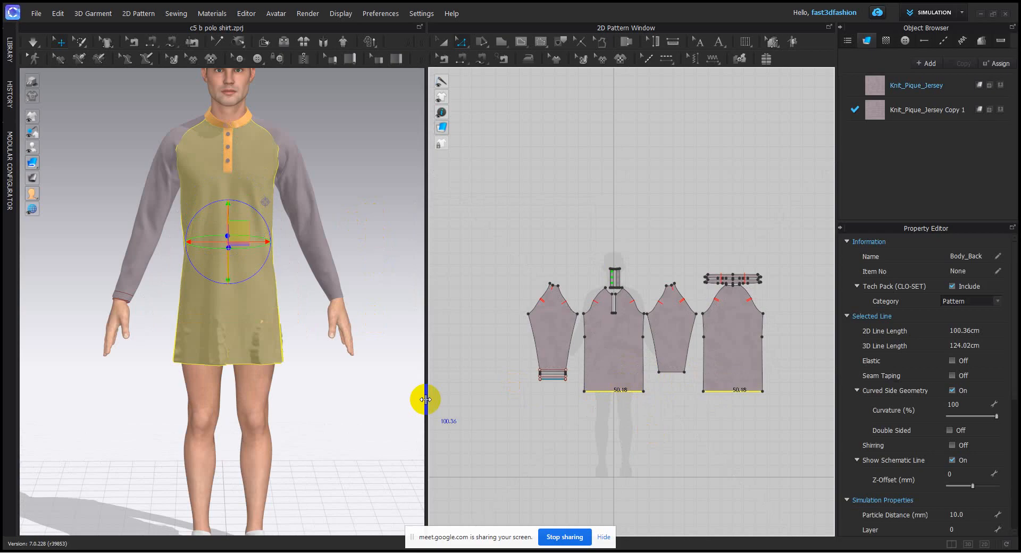
drag(616, 391, 616, 439)
click(399, 160)
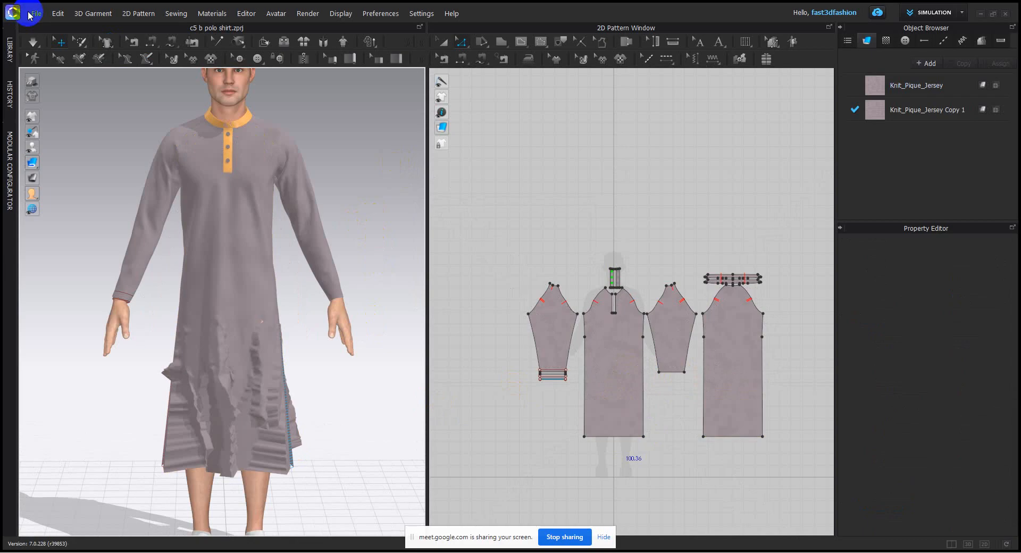
- Simulate the lengthened garment and pull the back body panel out behind the legs to clear it from the avatar
click(33, 42)
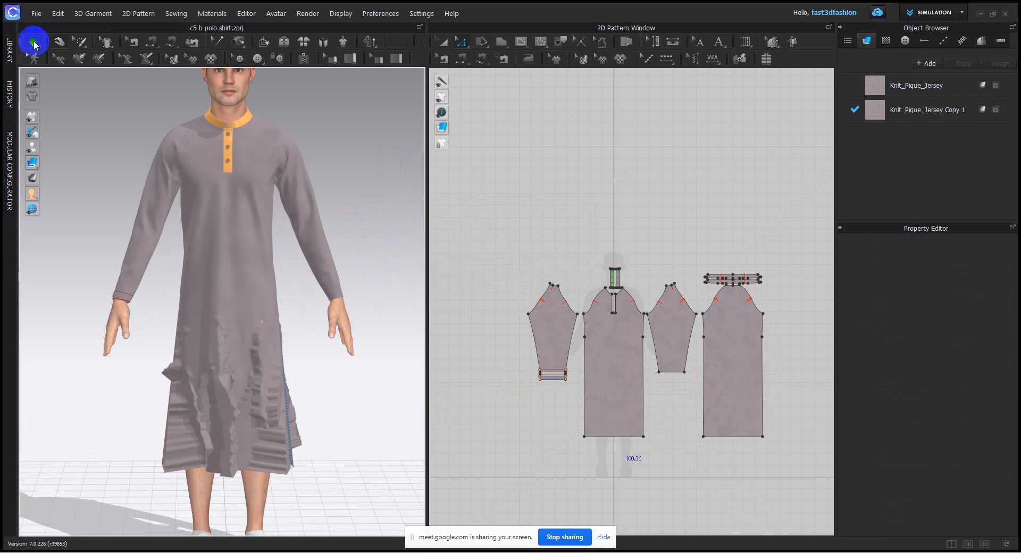
click(33, 45)
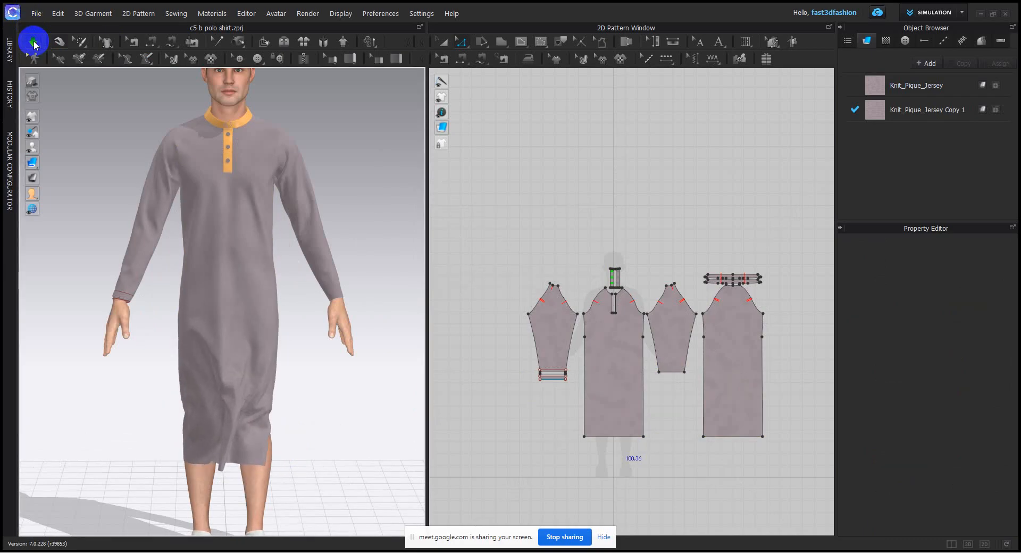
right_drag(285, 364, 257, 362)
click(59, 42)
drag(257, 362, 284, 353)
click(34, 42)
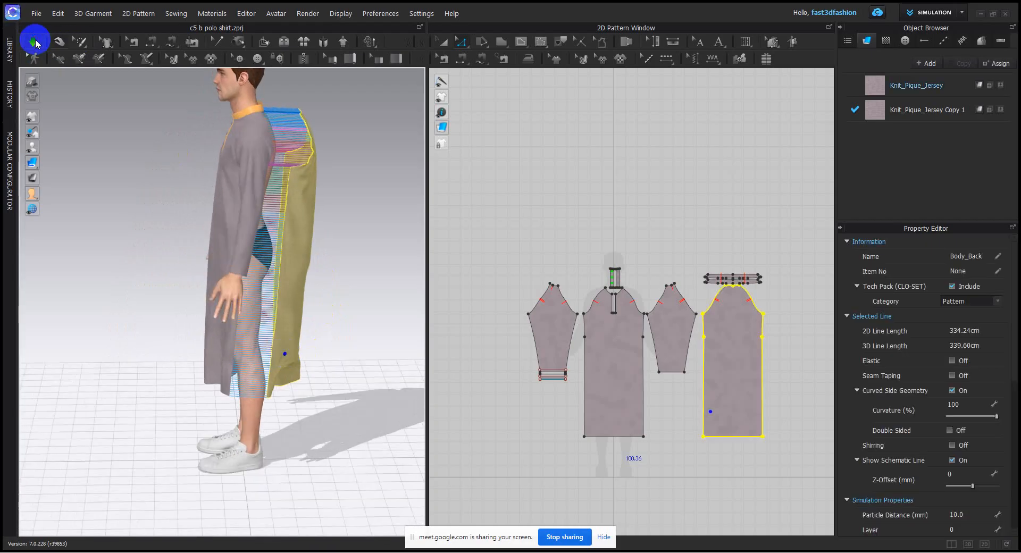
click(33, 42)
- Let the long garment settle around the legs, inspect it from the front and stop the simulation
right_drag(86, 276, 250, 282)
click(383, 292)
right_drag(247, 351, 167, 383)
click(165, 378)
click(404, 147)
key(2)
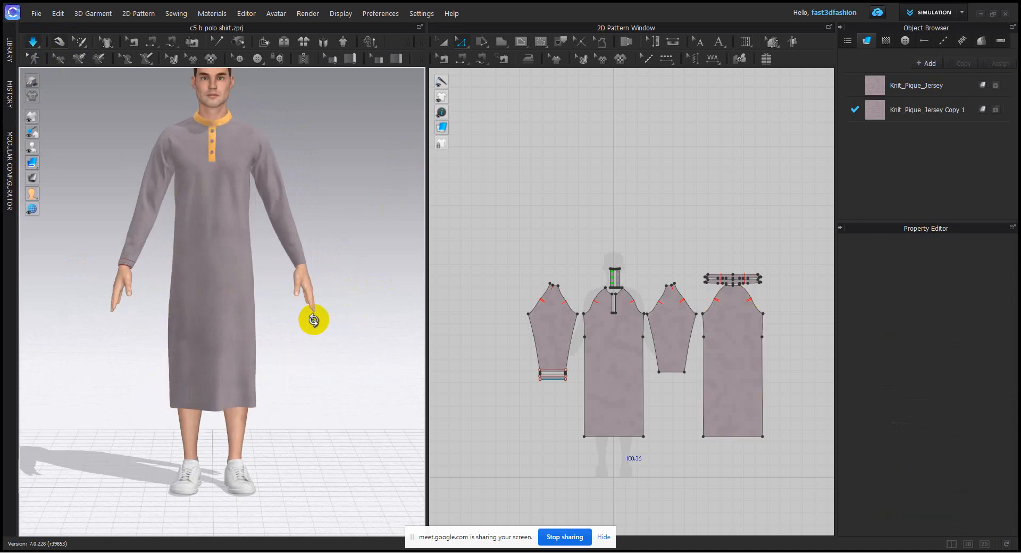
click(31, 42)
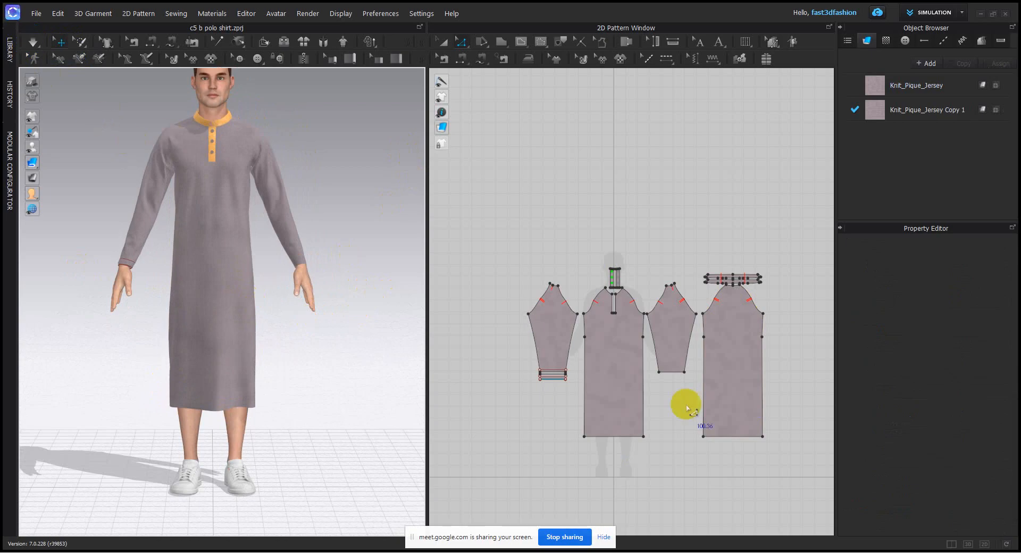
- Nudge the hem lines of the front and back body pieces down together to lengthen the garment slightly
right_drag(683, 405, 638, 289)
click(594, 327)
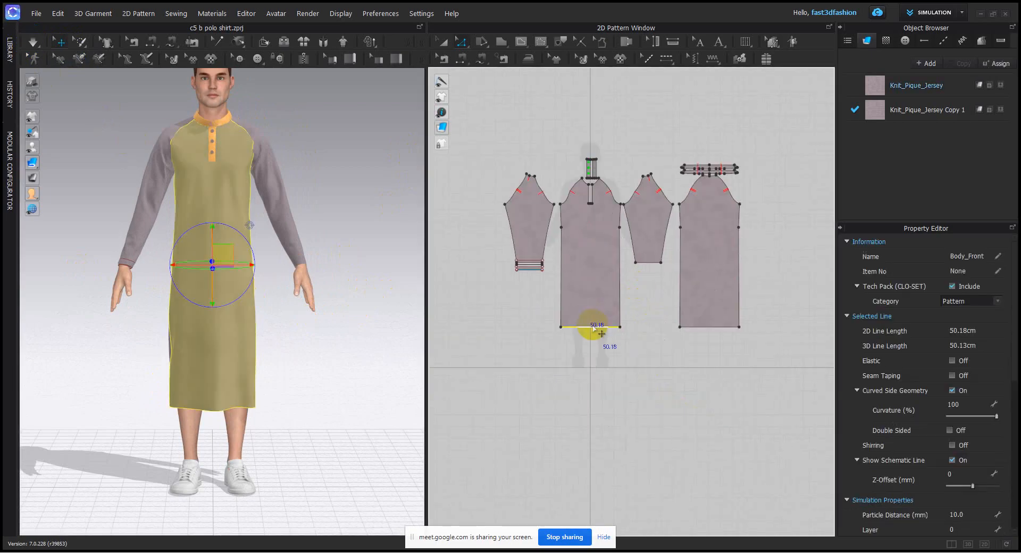
shift+click(703, 327)
key(Down)
key(Down)
key(Down)
key(Down)
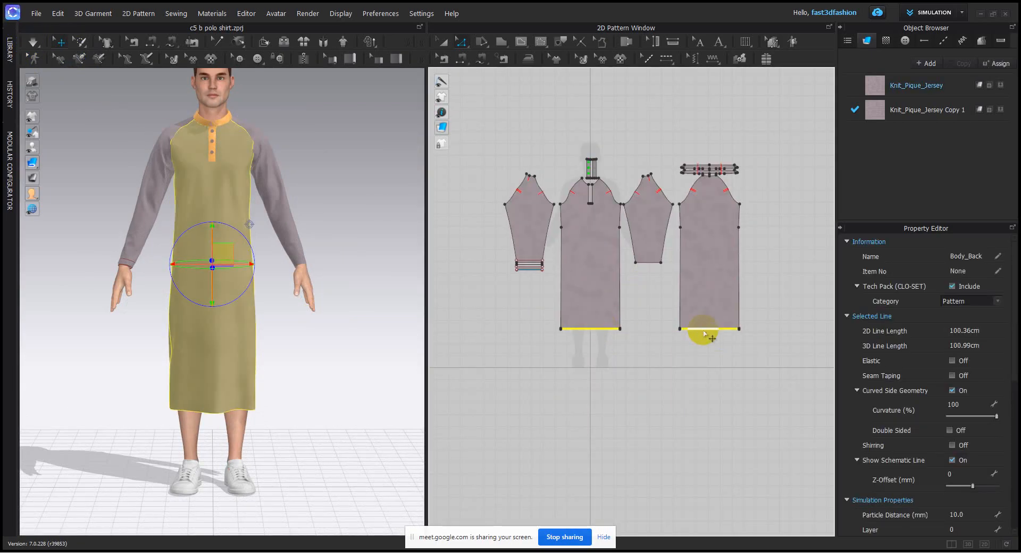
key(Down)
key(Down)
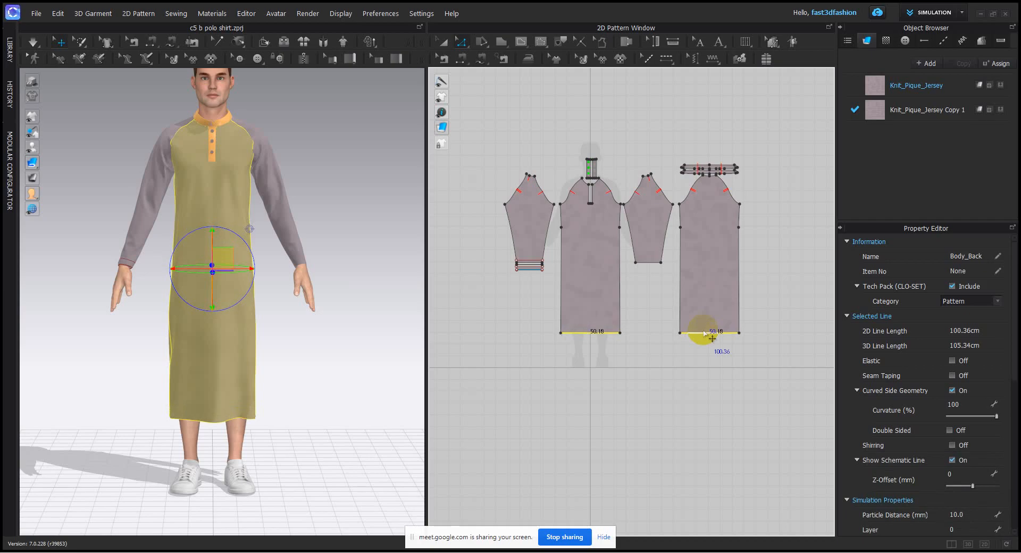
click(647, 432)
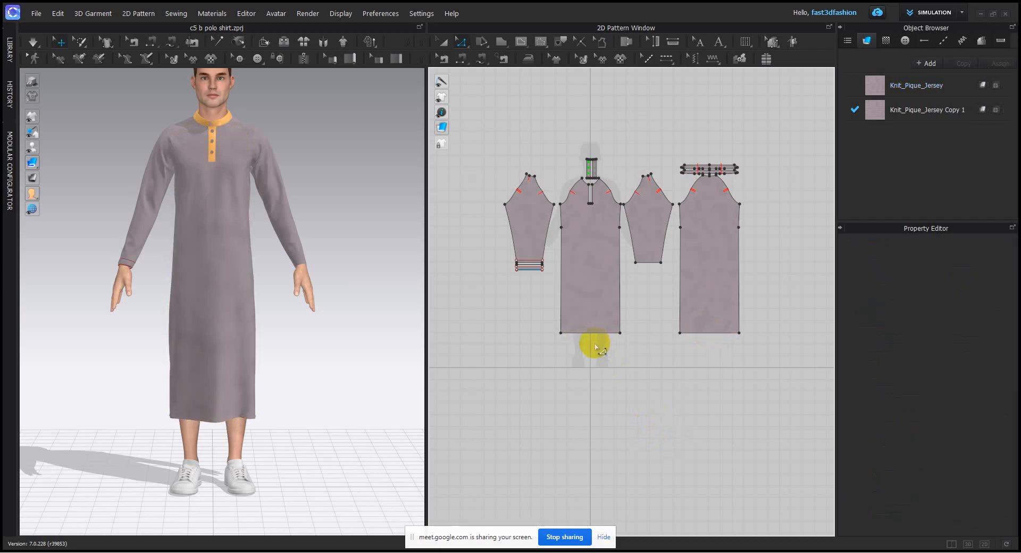
- Simulate the garment briefly so the adjusted hem drapes, and stop the simulation
click(372, 199)
key(space)
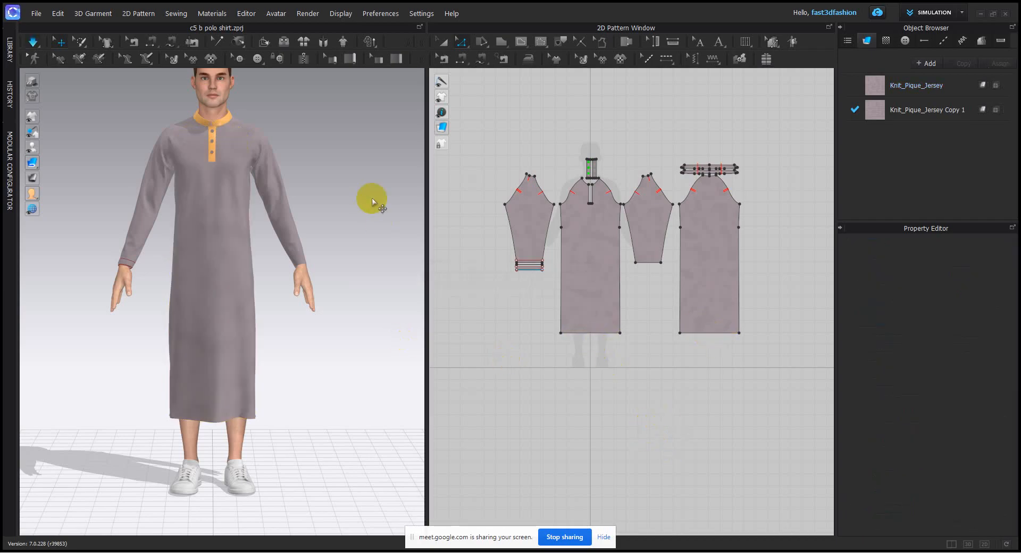
key(space)
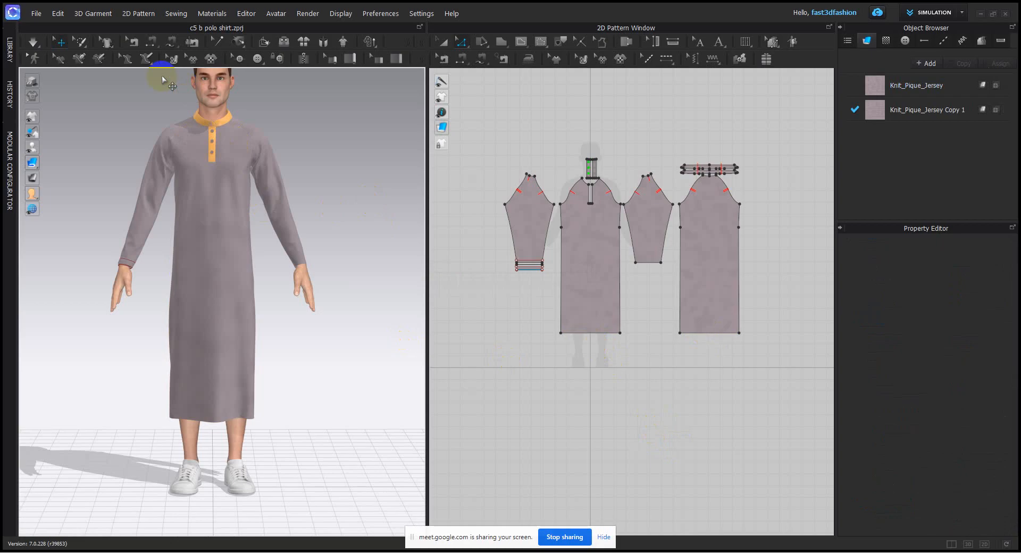
- Review the 3D styleline tools for editing, scaling, moving and drawing stylelines on the garment
click(104, 43)
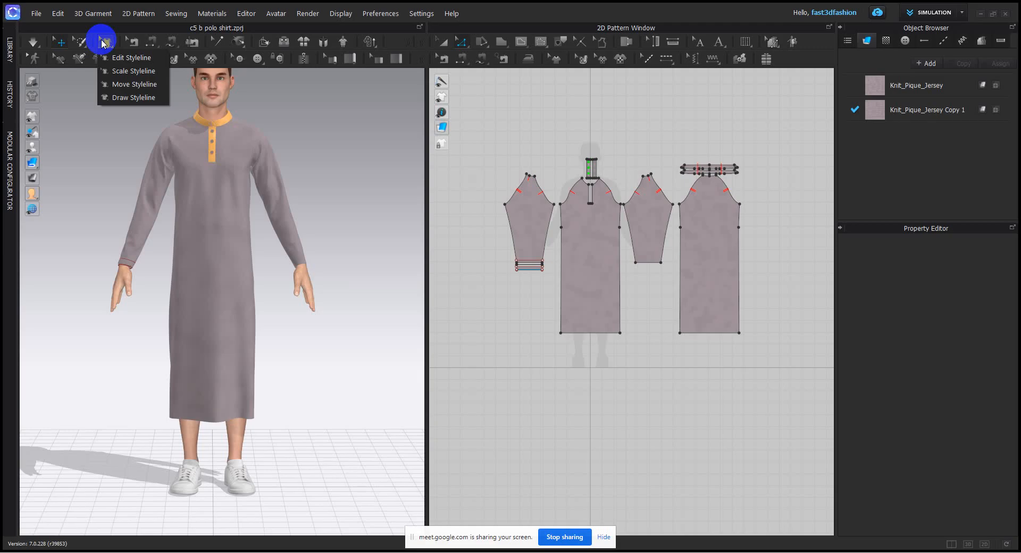
click(380, 184)
click(105, 42)
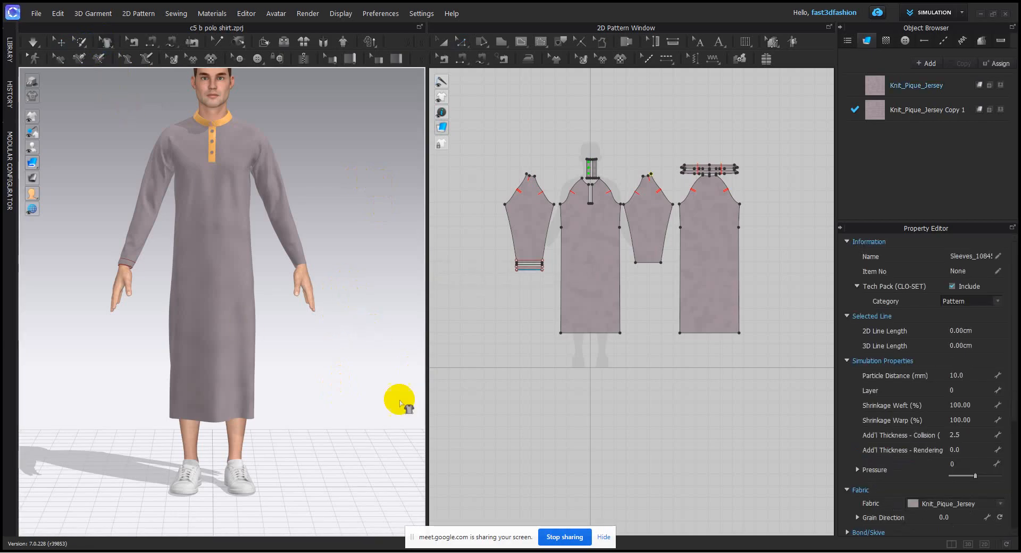
- Switch to Chrome's "raw edge t shirt" image search and view the grey cotton raw-edge T-shirt reference
mouse_move(301, 551)
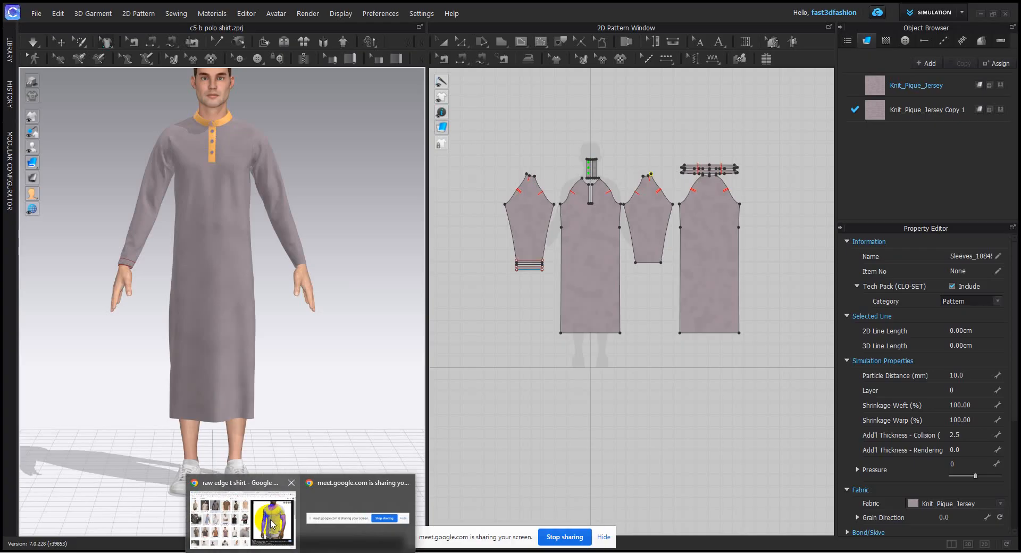
click(242, 518)
click(242, 136)
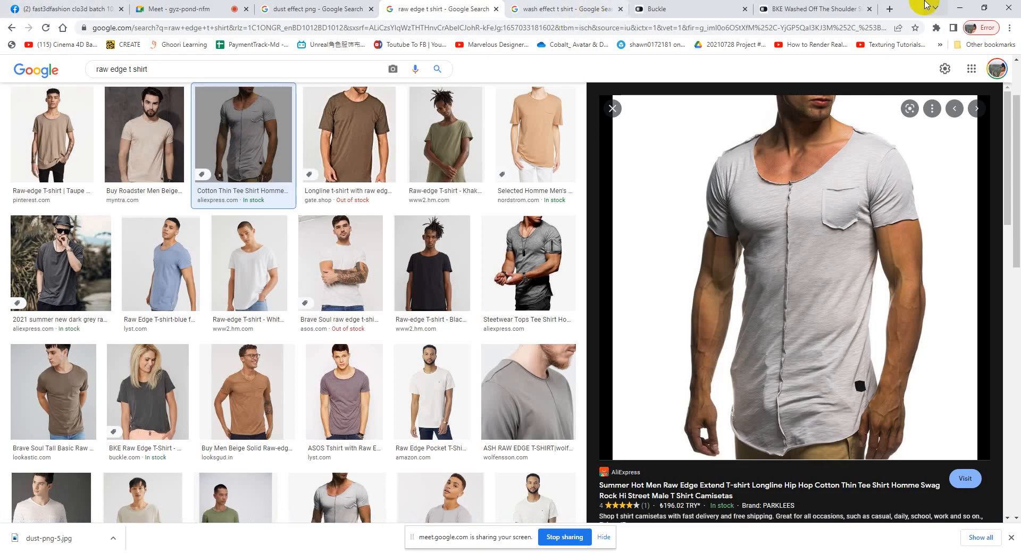
- Switch back to CLO and use Edit Styleline to raise one side's hem corner about 47 cm along the side seam, slanting both hems
click(960, 9)
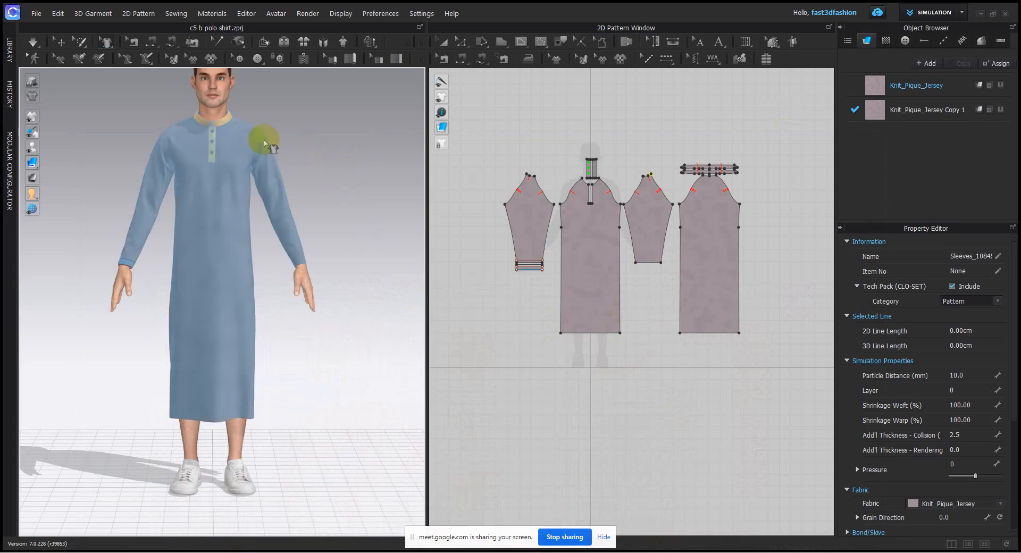
click(108, 43)
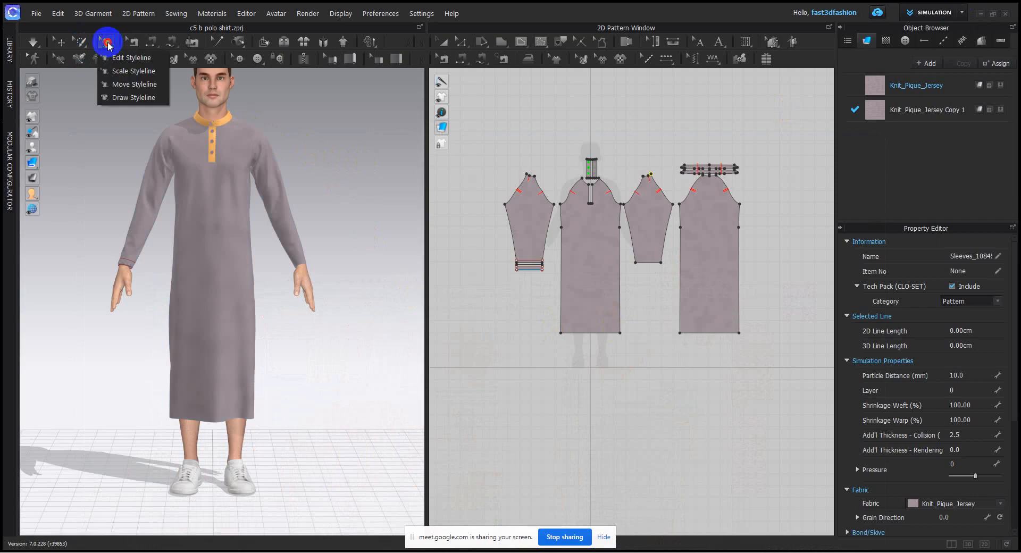
click(134, 62)
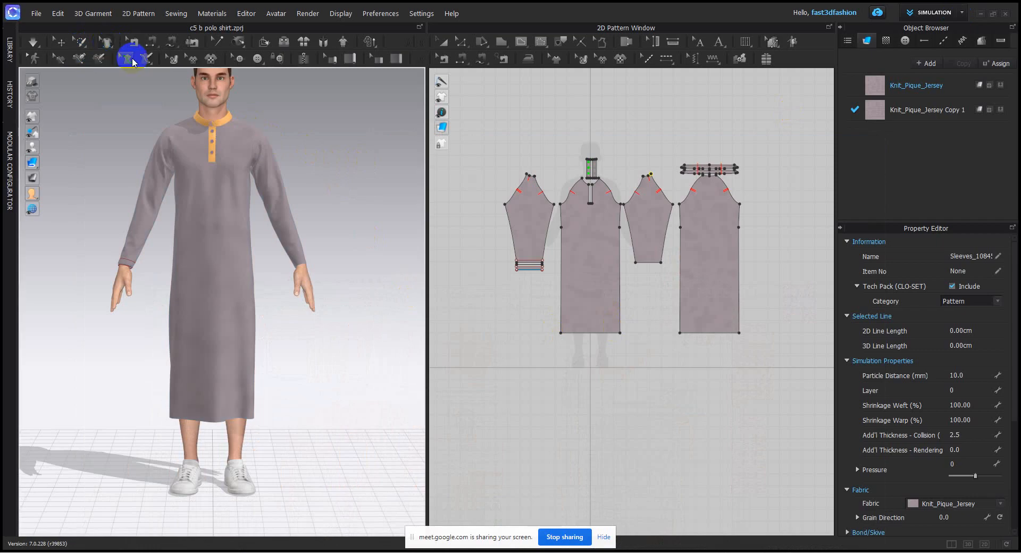
middle_drag(302, 338, 284, 220)
scroll(276, 320, up, 3)
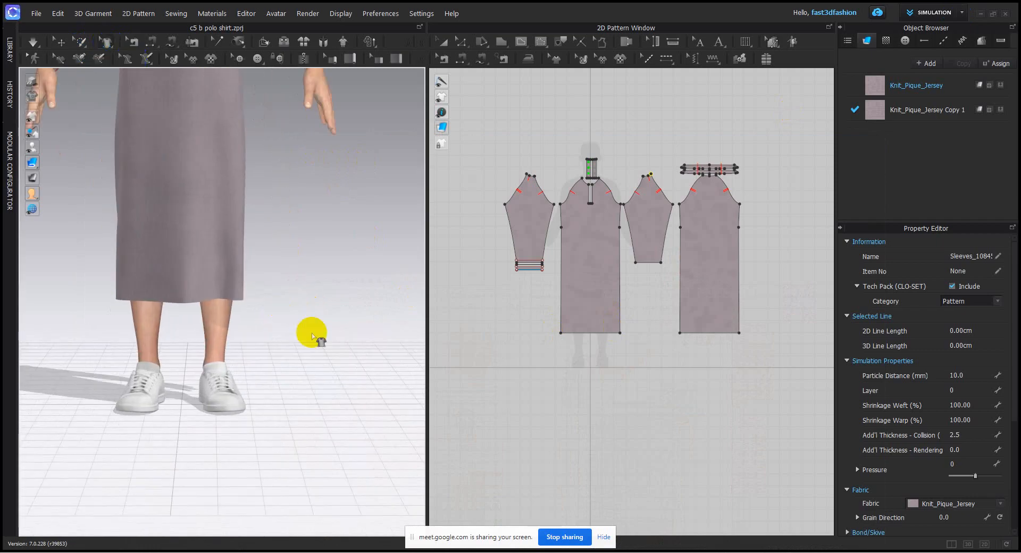
right_drag(312, 336, 229, 338)
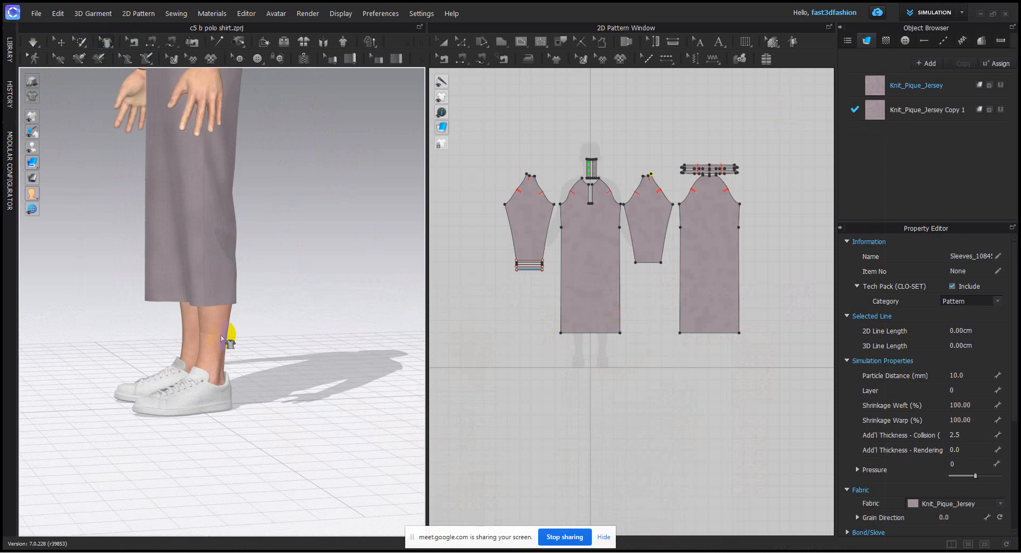
click(205, 259)
scroll(240, 375, up, 2)
right_drag(239, 374, 296, 364)
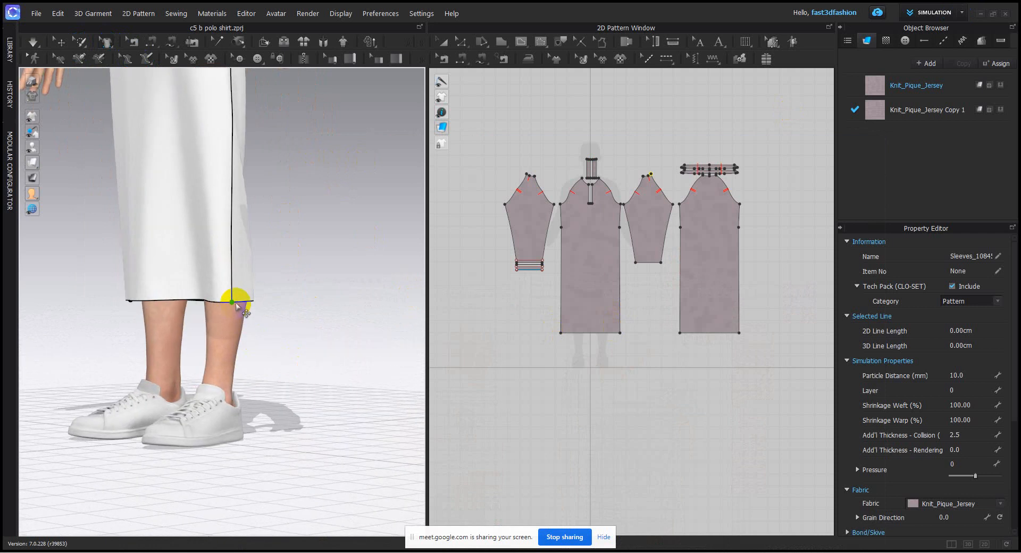
scroll(235, 306, up, 2)
right_drag(256, 312, 292, 369)
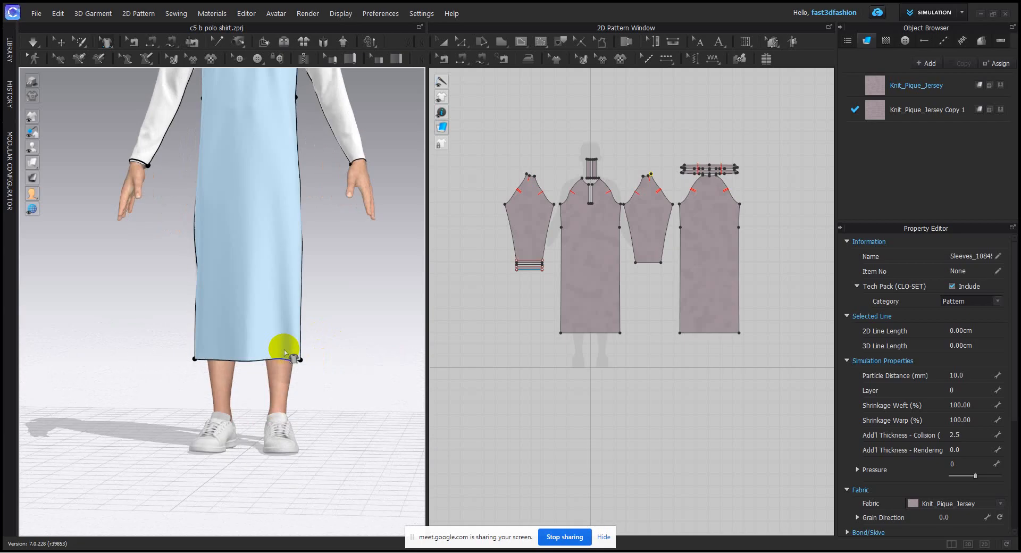
scroll(318, 368, up, 3)
middle_drag(320, 368, 264, 371)
mouse_move(274, 397)
right_down()
mouse_move(292, 392)
mouse_move(262, 392)
right_up()
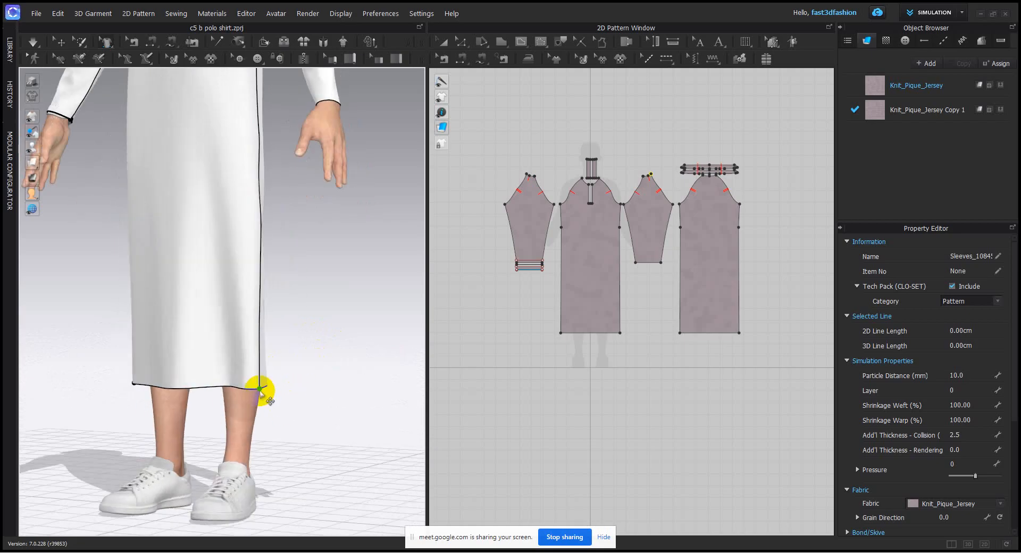
click(260, 389)
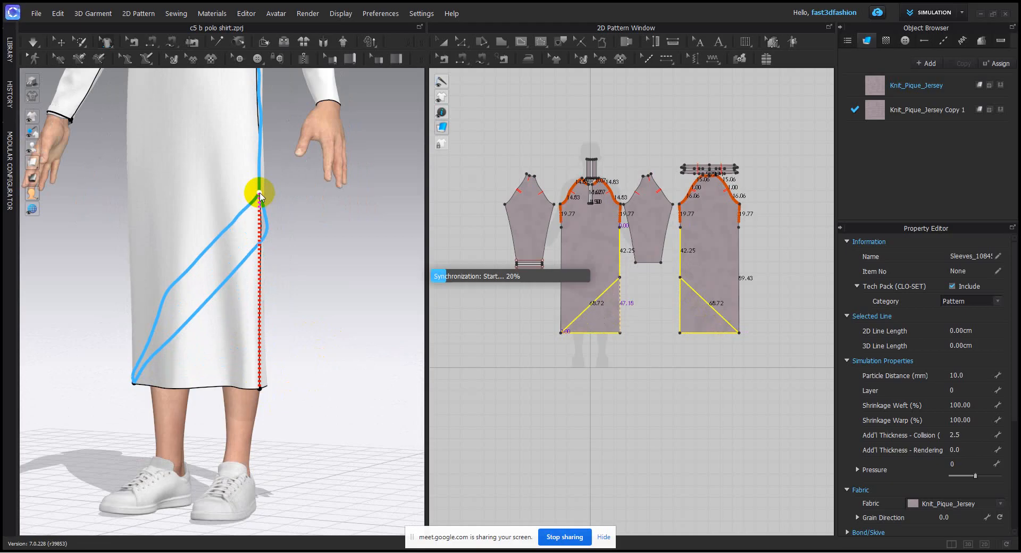
click(260, 194)
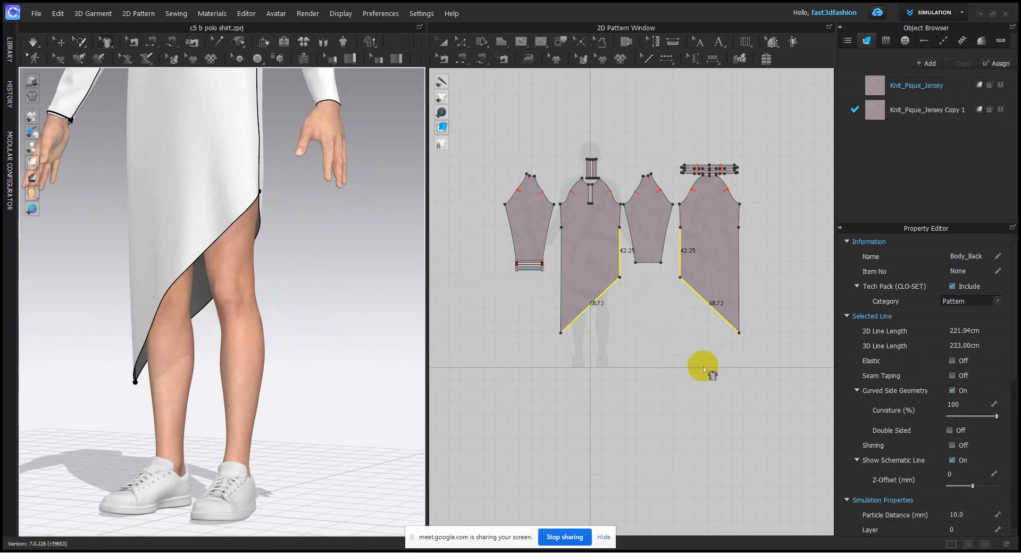
- Raise the low hem corner on the opposite side along its seam so the slanted hem becomes less steep
key(alt+1)
scroll(319, 346, down, 5)
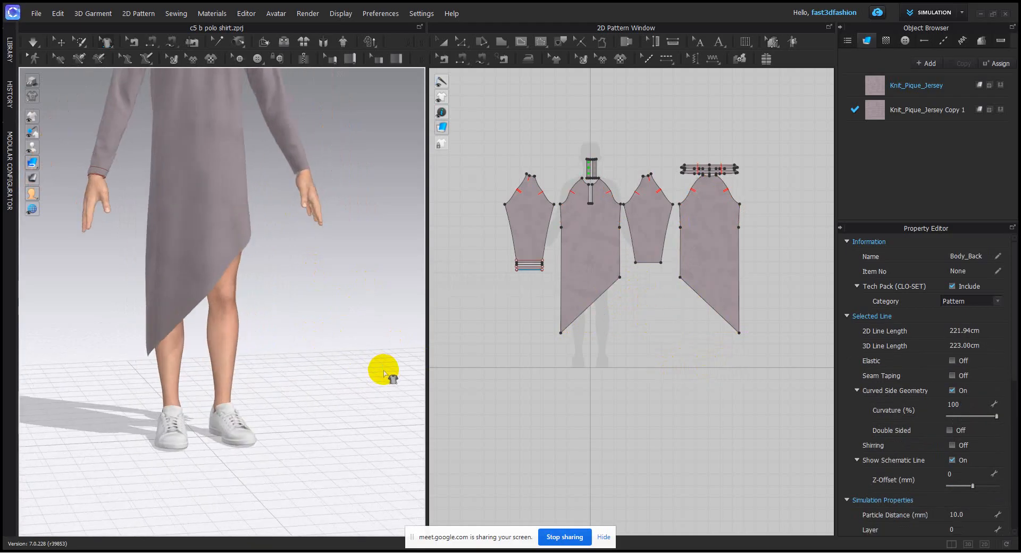
scroll(309, 397, down, 2)
scroll(312, 346, down, 4)
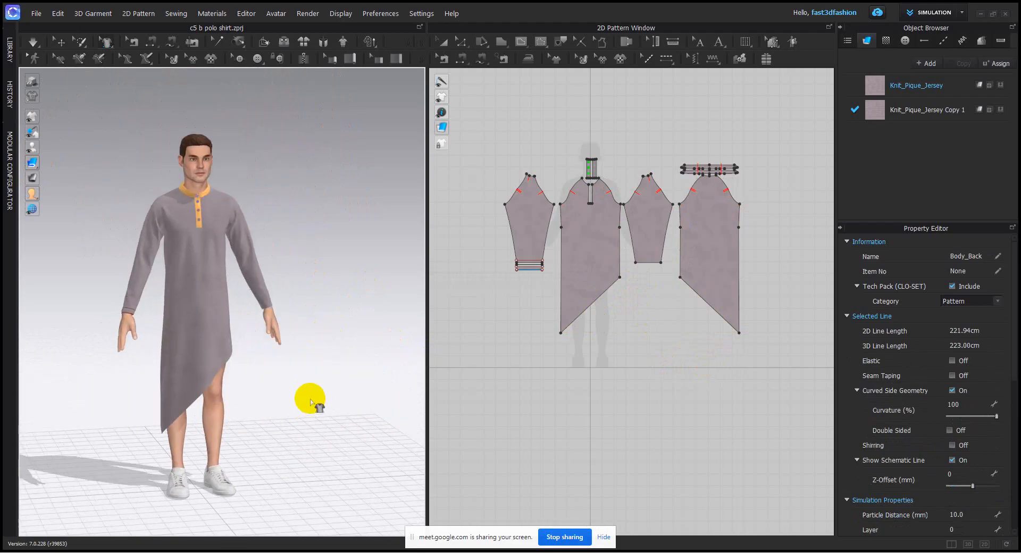
right_drag(355, 391, 337, 390)
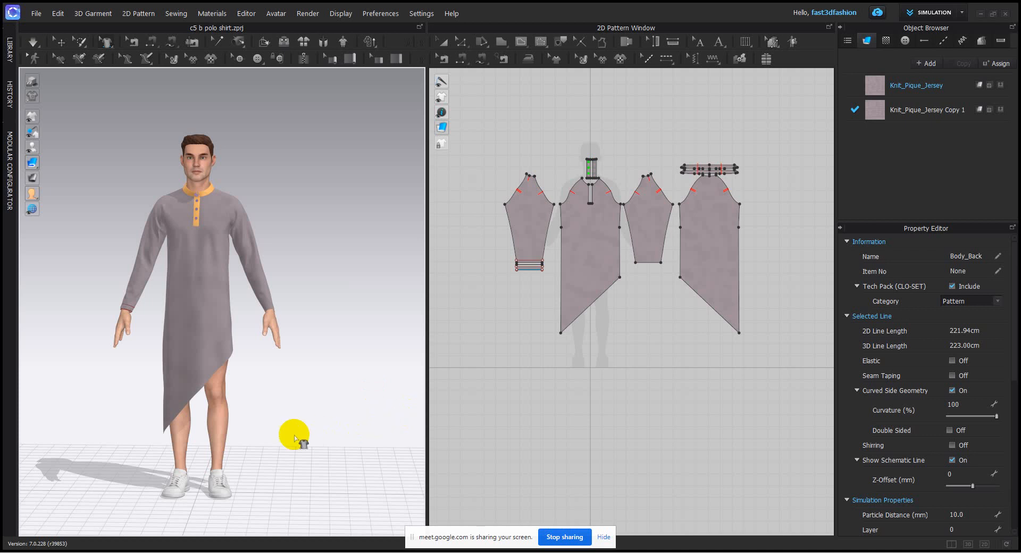
scroll(294, 437, up, 10)
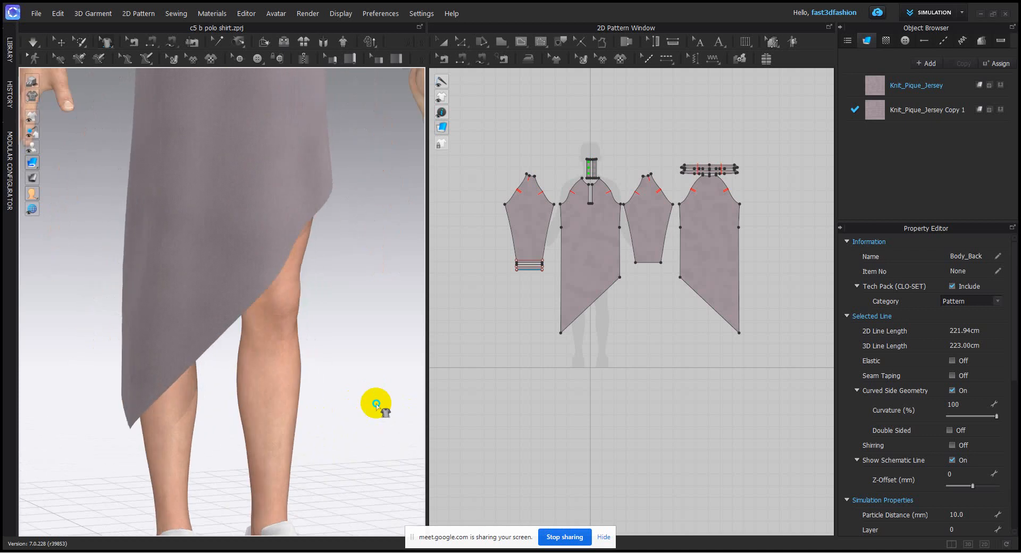
right_drag(376, 403, 397, 398)
right_drag(170, 444, 185, 458)
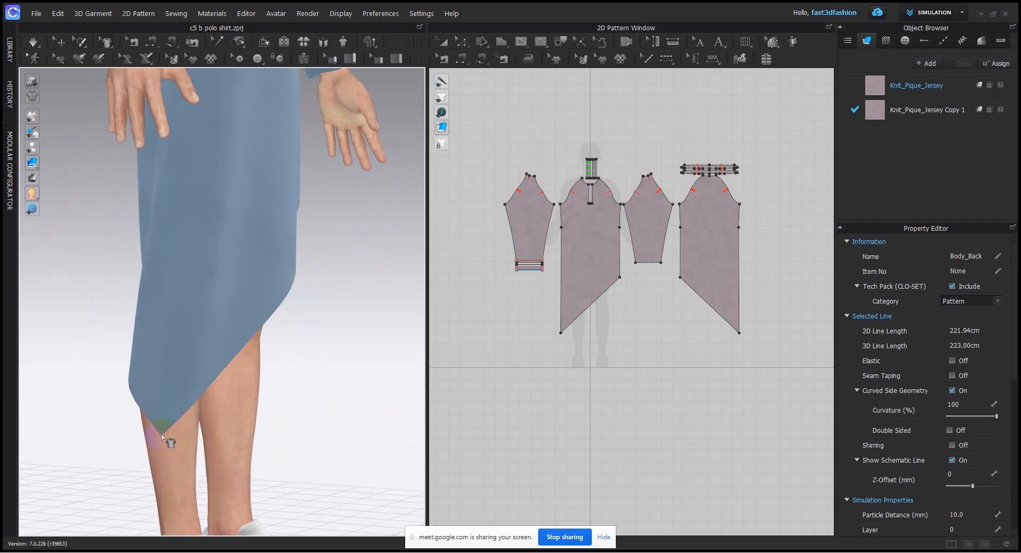
middle_drag(237, 423, 283, 349)
scroll(266, 345, up, 3)
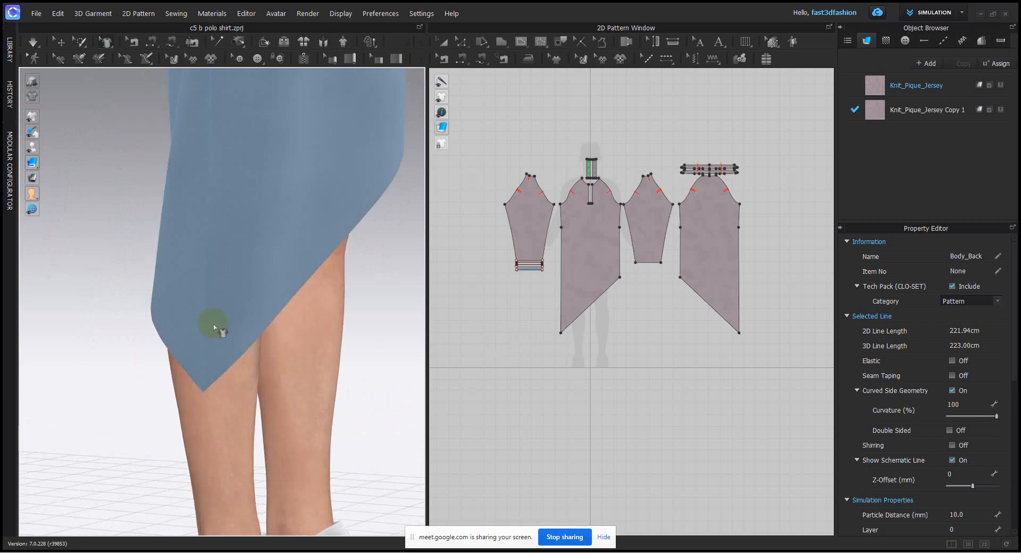
key(alt+3)
drag(203, 392, 206, 241)
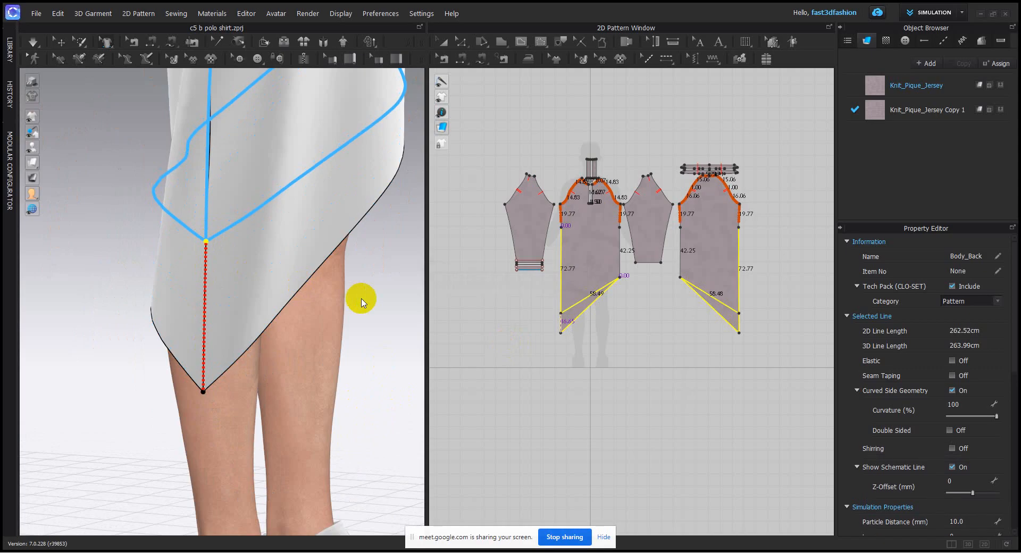
scroll(361, 299, down, 5)
right_drag(373, 313, 308, 306)
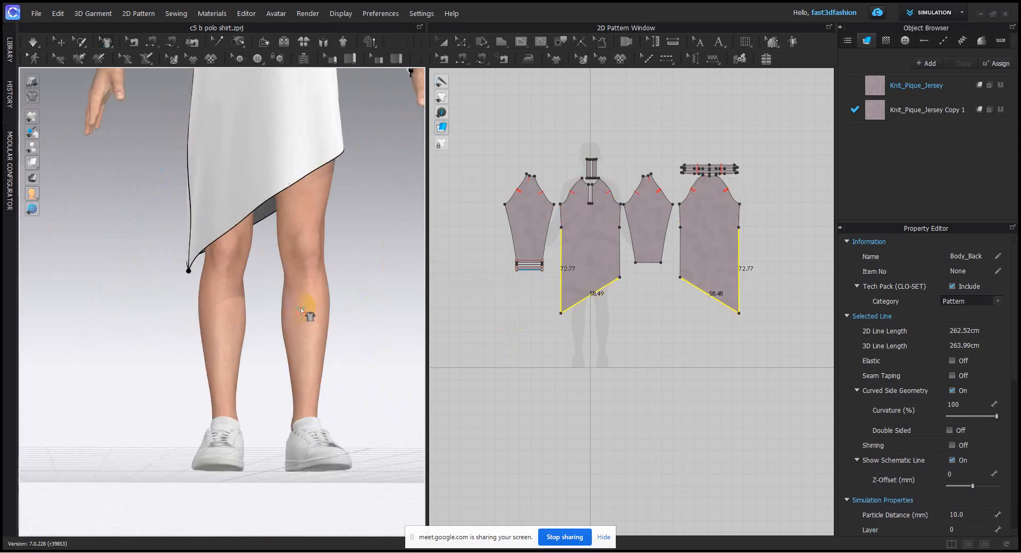
middle_drag(340, 273, 334, 361)
click(352, 291)
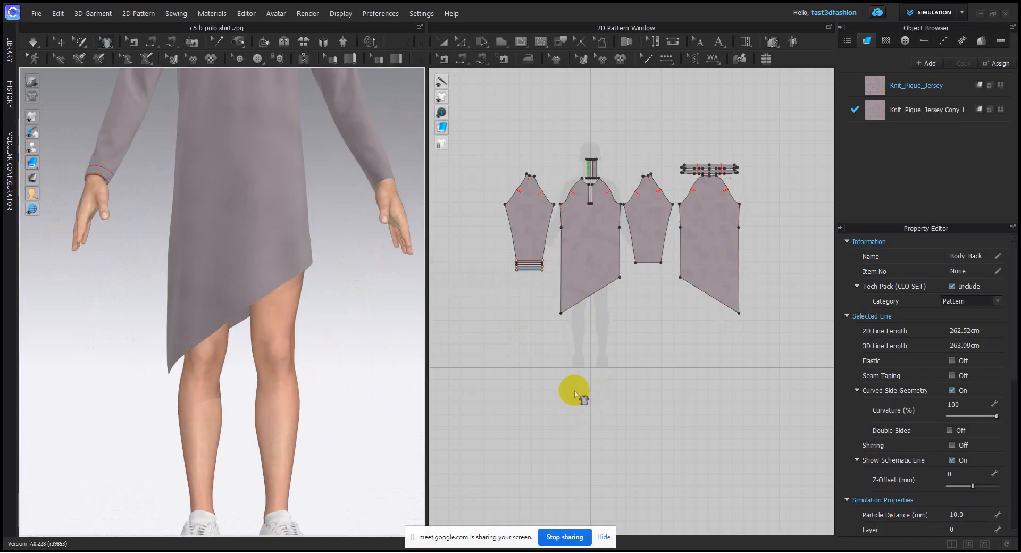
- Add a midpoint to the slanted hem lines of the front and back bodies with a uniform split into 2 segments
click(461, 41)
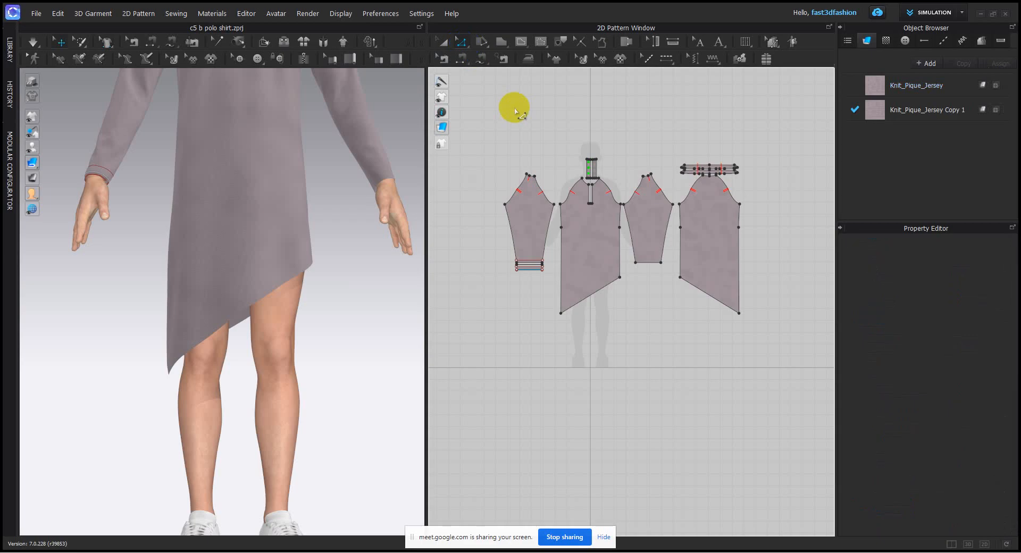
right_click(596, 303)
click(589, 340)
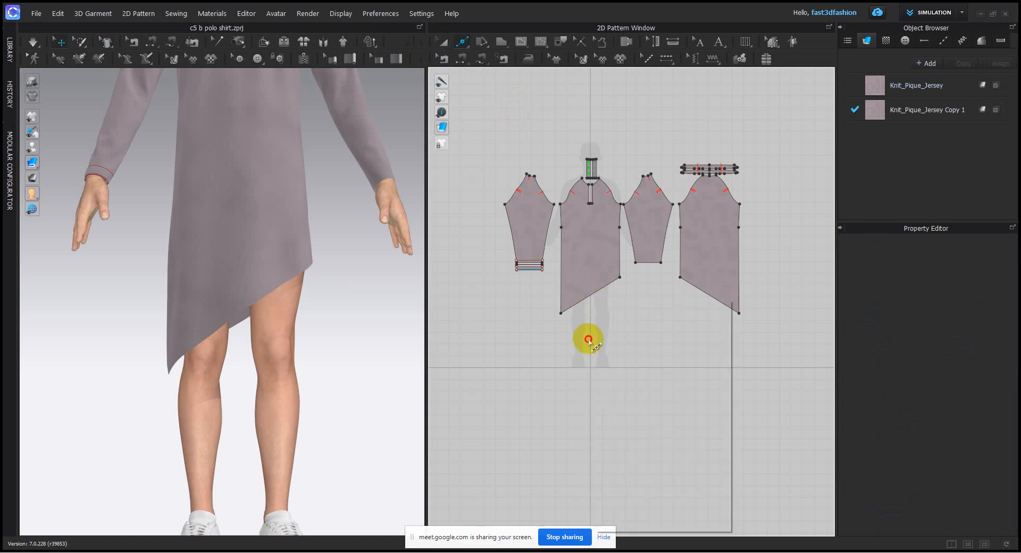
right_click(599, 291)
click(458, 293)
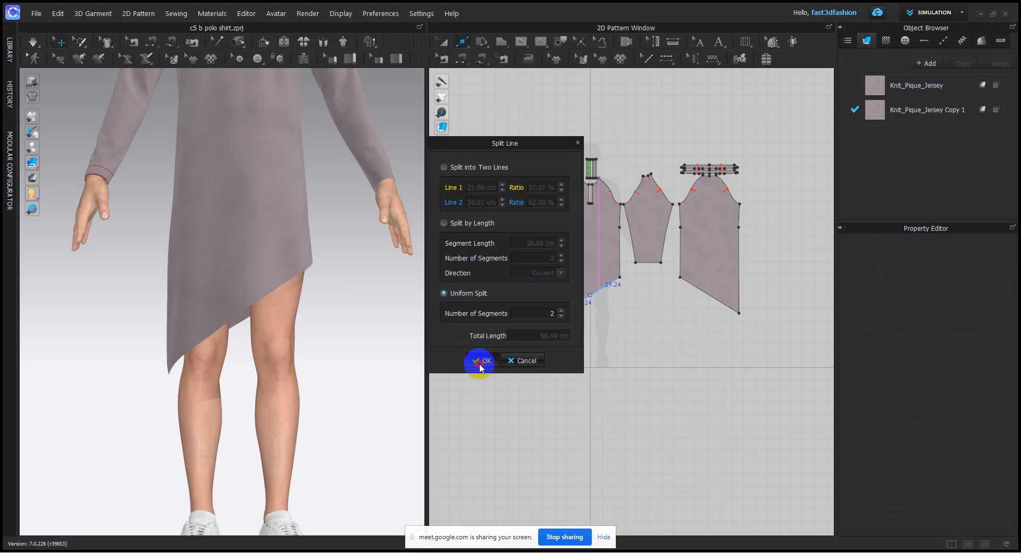
click(482, 360)
click(702, 296)
right_click(706, 293)
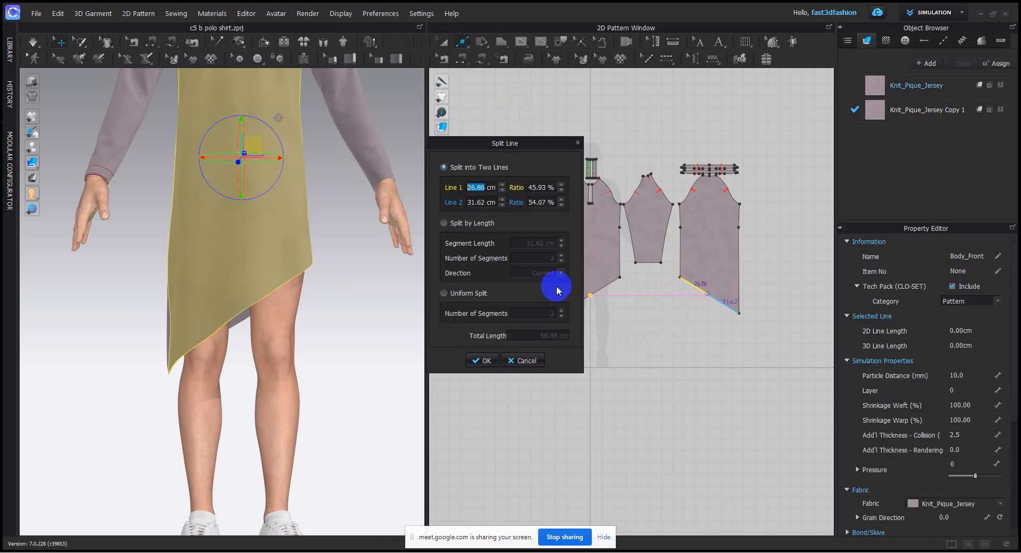
click(459, 295)
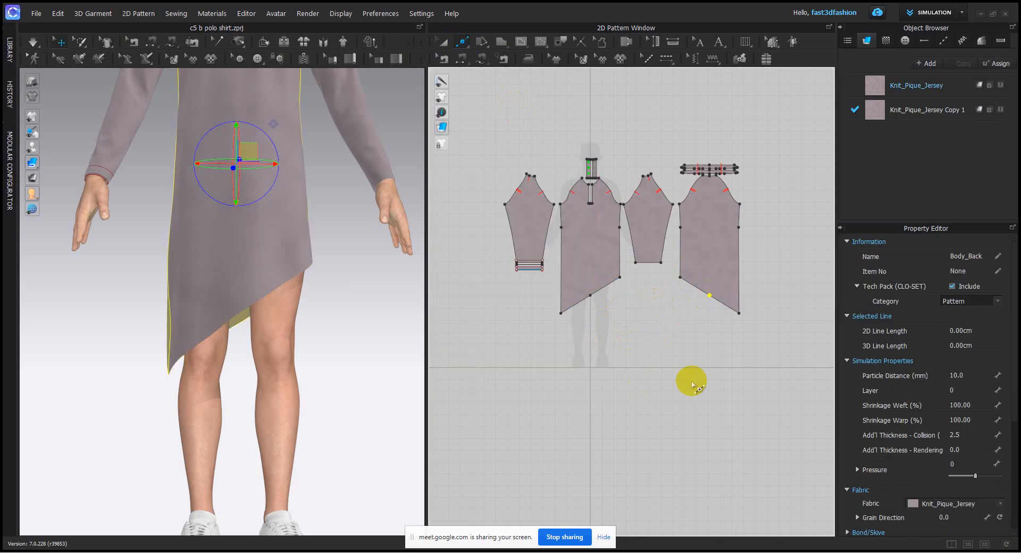
- Try to round the front hem downward by pulling its midpoint out with Edit Styleline, and undo the change
click(107, 44)
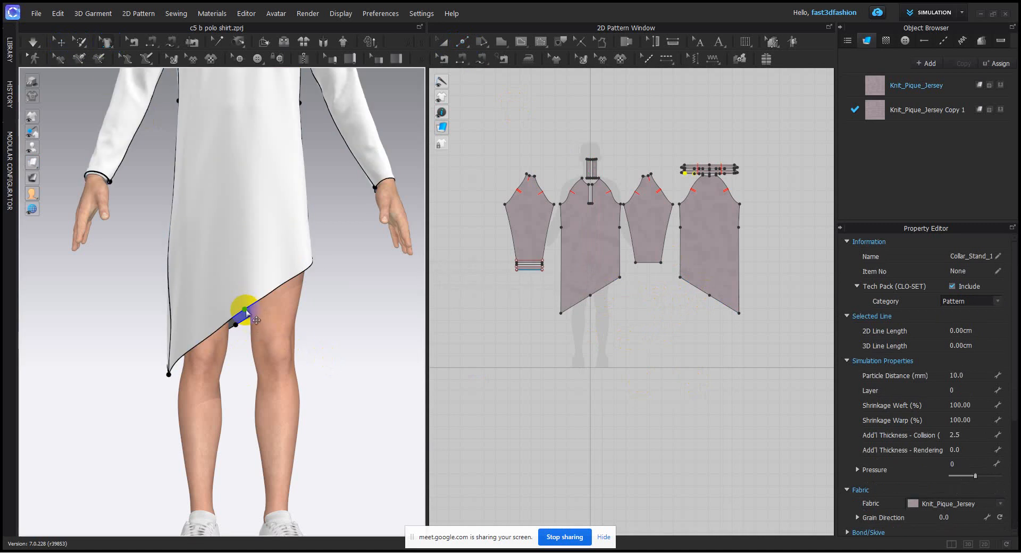
drag(244, 312, 248, 357)
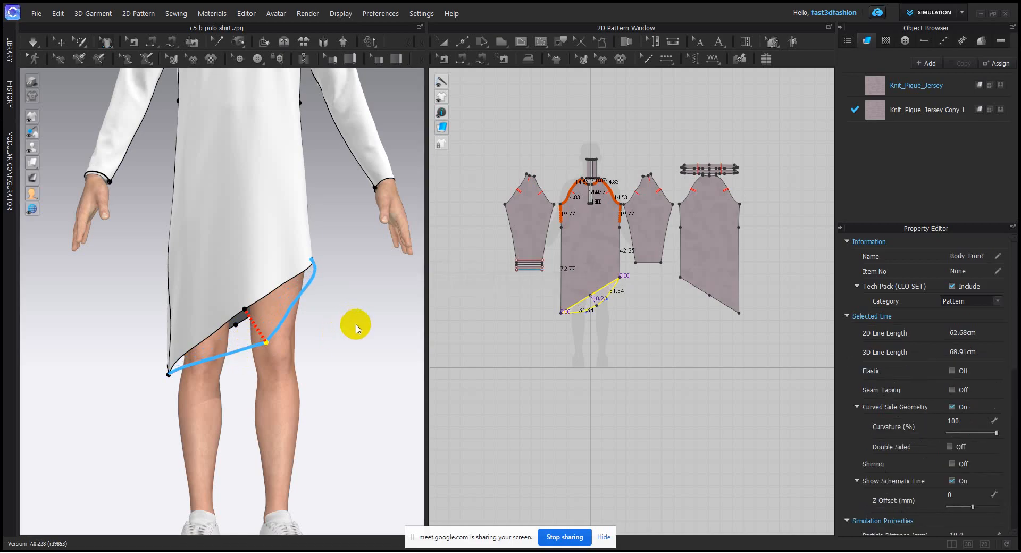
click(356, 324)
right_drag(230, 377, 409, 388)
right_drag(265, 379, 64, 369)
key(ctrl+z)
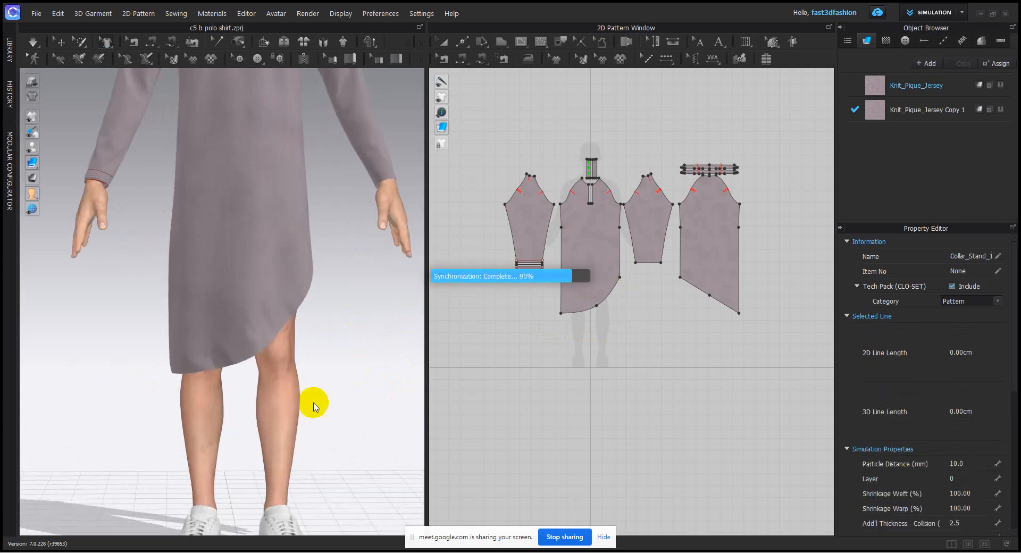
- Round the back hem into an outward curve by moving its midpoint down with Edit Styleline
right_drag(184, 403, 330, 405)
right_drag(225, 395, 273, 357)
click(235, 310)
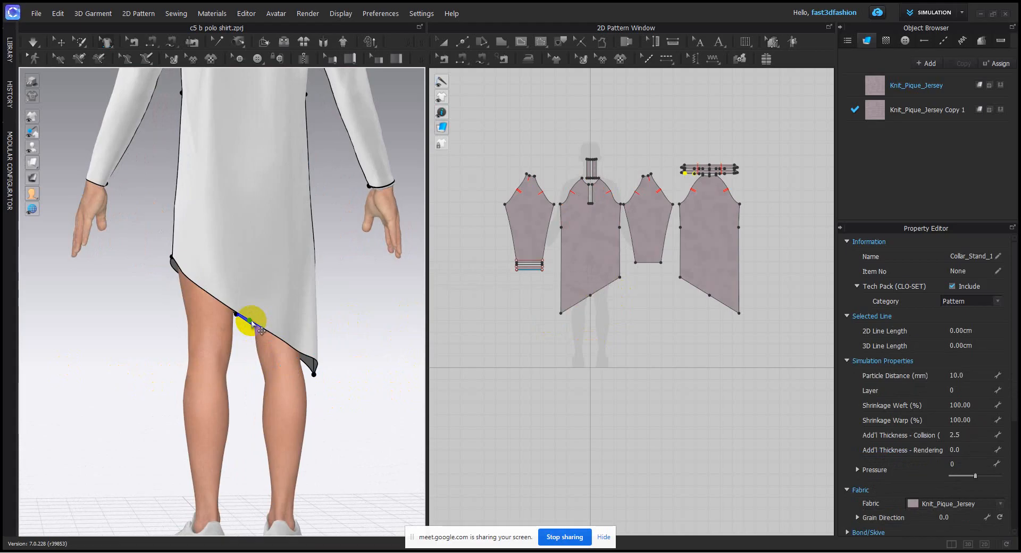
drag(252, 321, 230, 357)
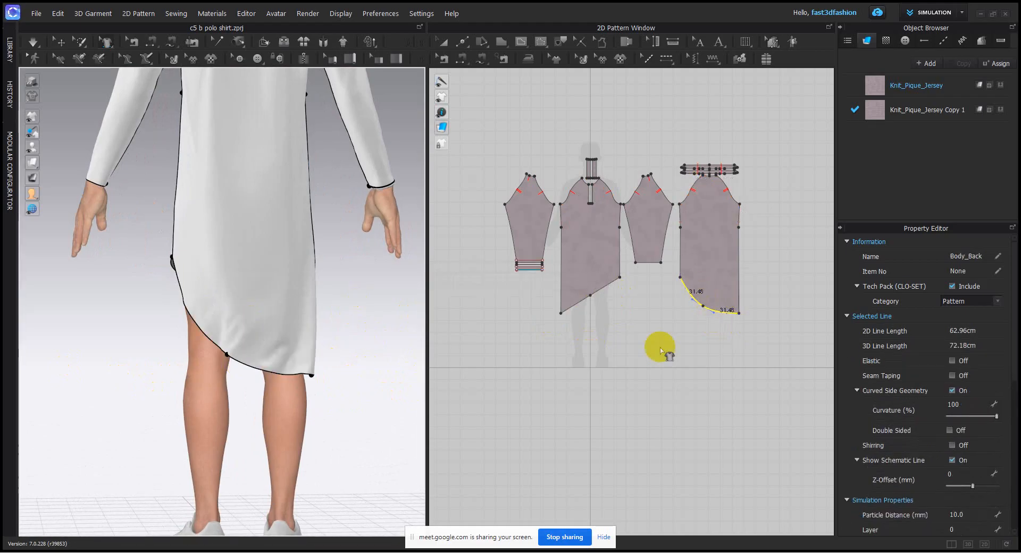
click(387, 339)
- Curve the front hem inward by moving its midpoint up and towards the longer side with Edit Styleline
right_drag(387, 339, 157, 361)
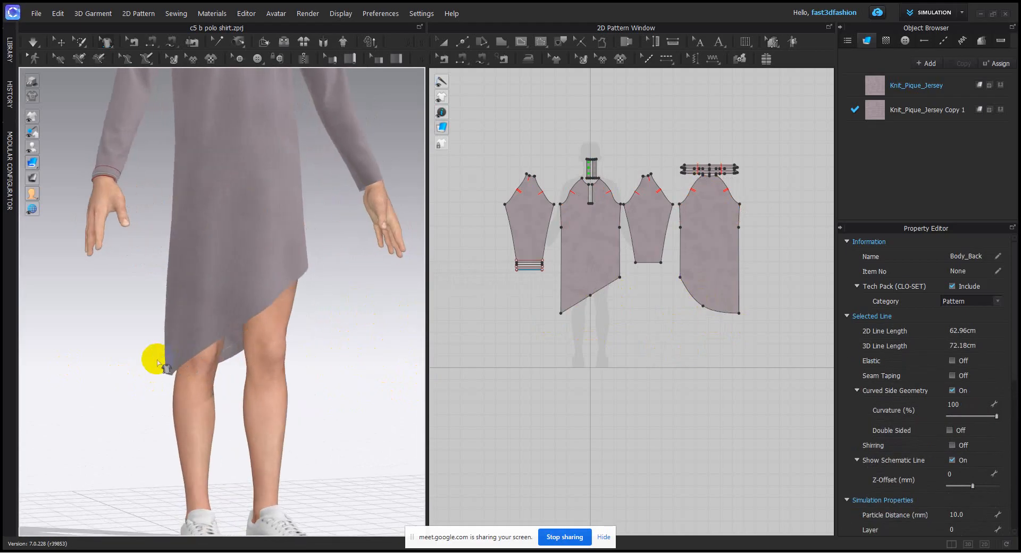
scroll(394, 411, down, 2)
middle_drag(394, 411, 359, 448)
right_drag(360, 397, 329, 399)
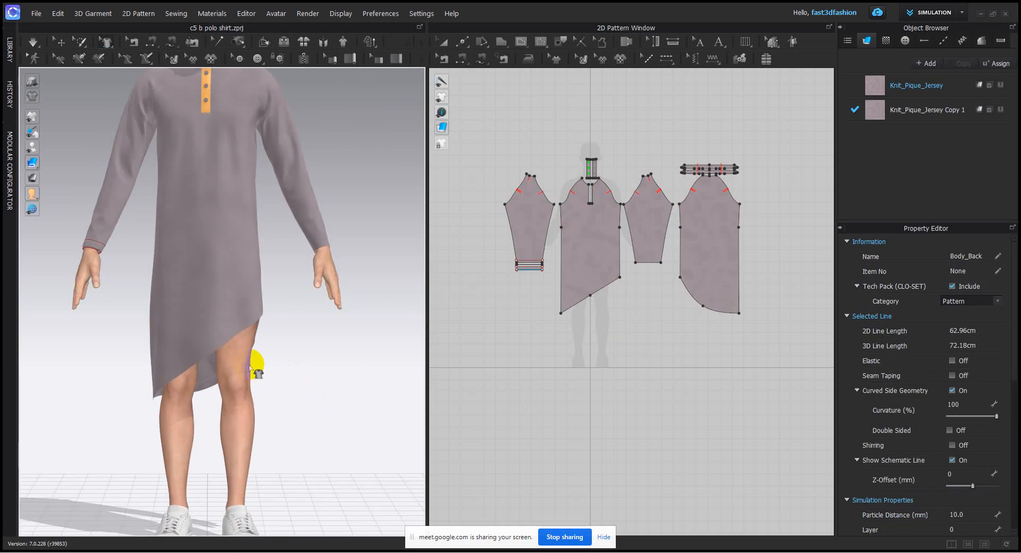
click(209, 326)
drag(207, 355, 192, 331)
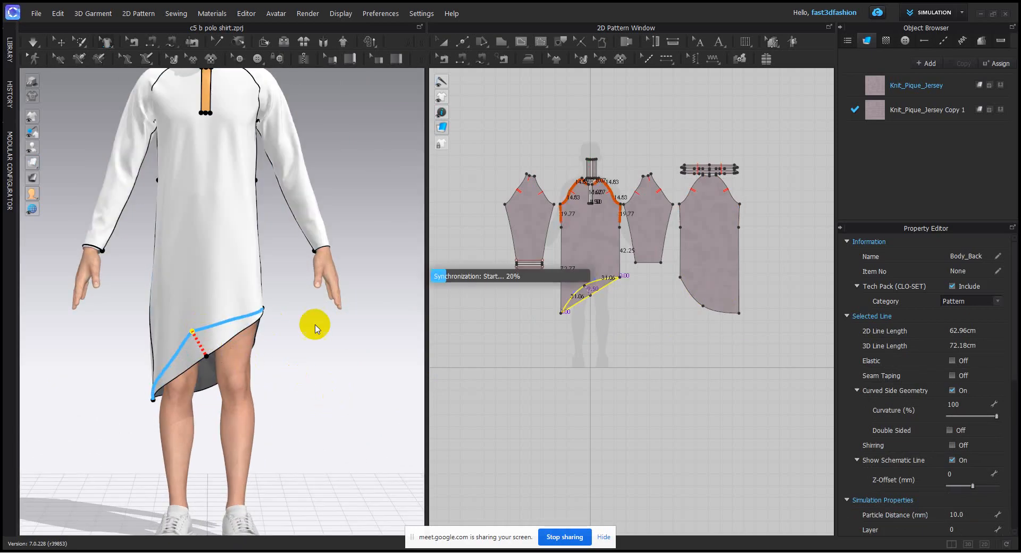
click(320, 354)
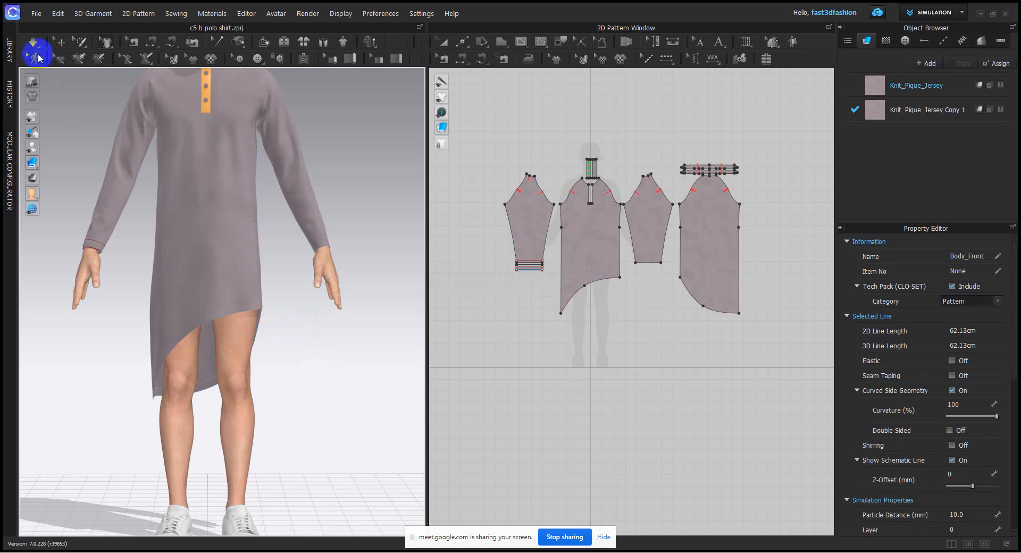
- Simulate the garment to settle the newly curved front and back hems
click(34, 46)
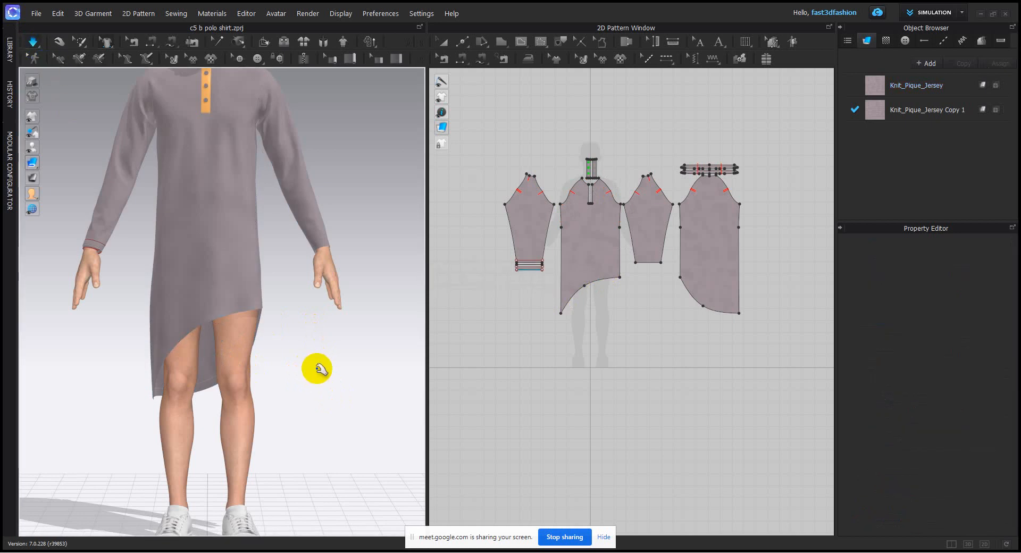
scroll(339, 379, down, 3)
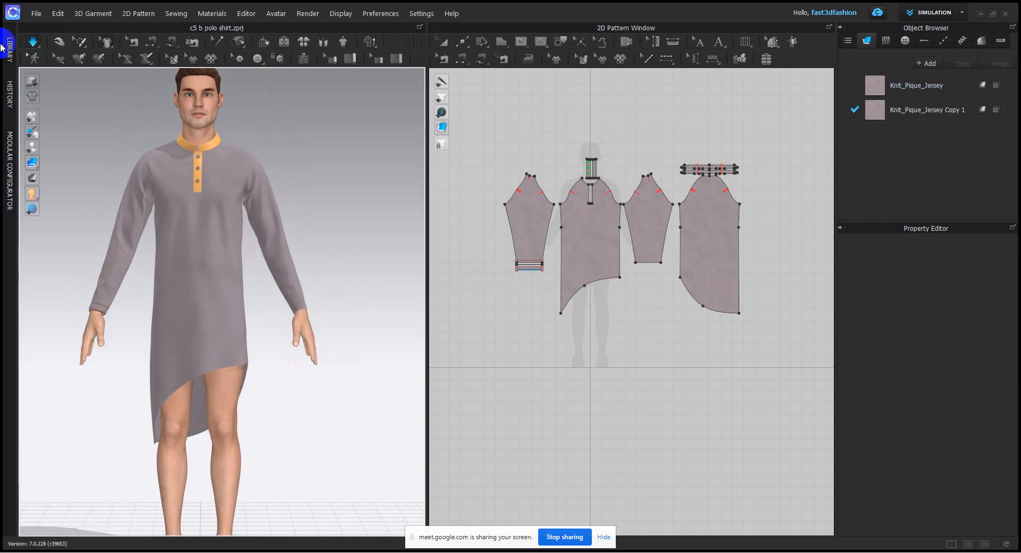
click(32, 41)
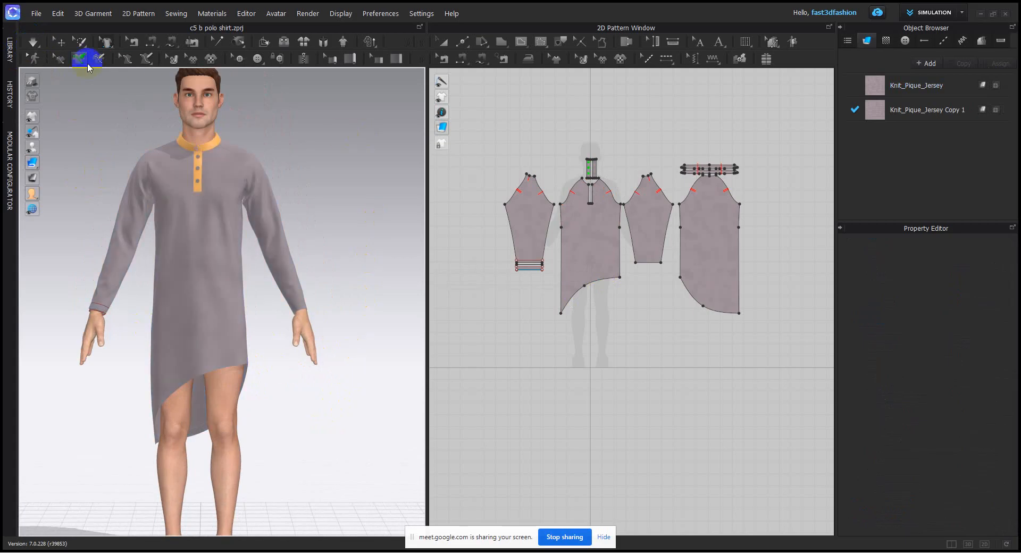
- Flare the front hem outward with Scale Styleline in two passes, simulating the drape in between
click(104, 42)
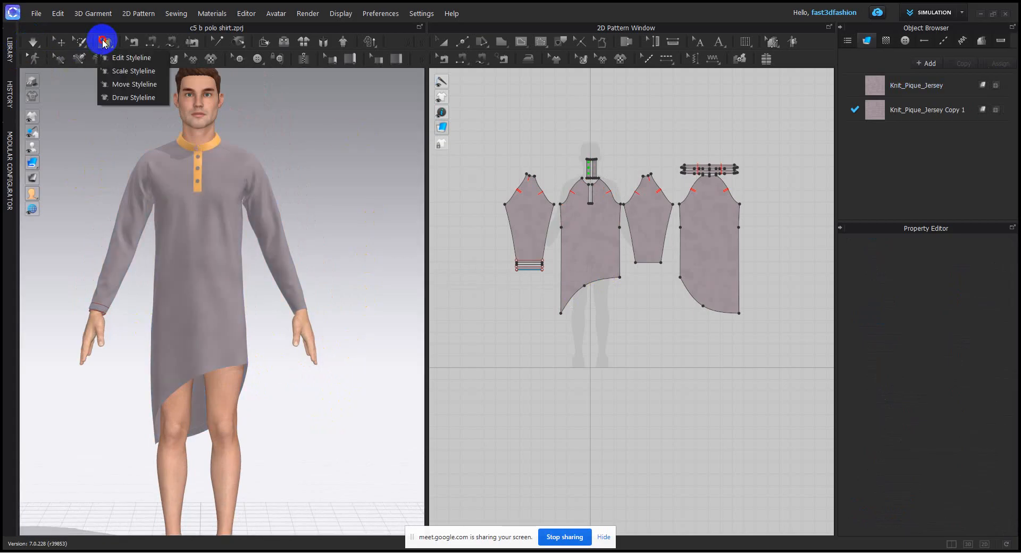
click(111, 73)
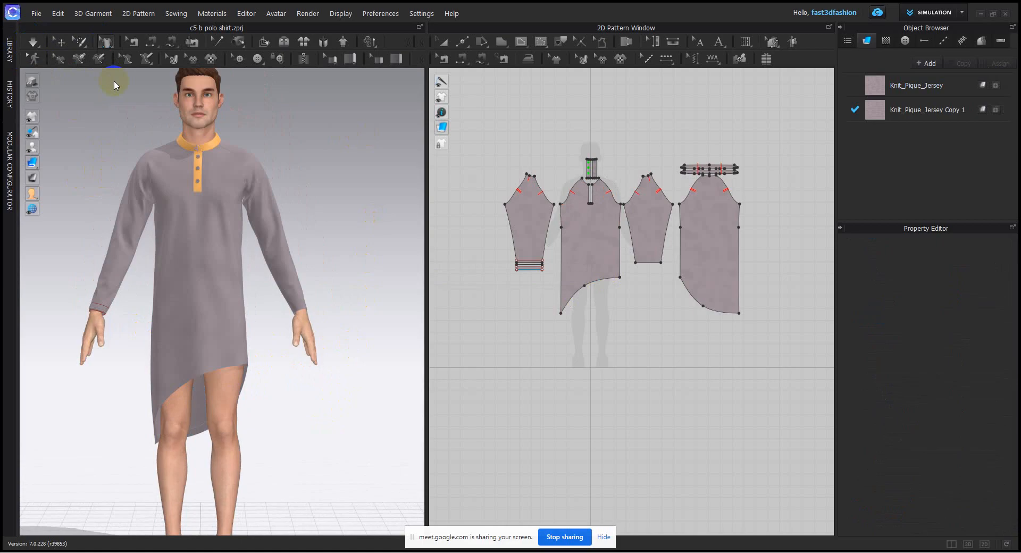
click(218, 368)
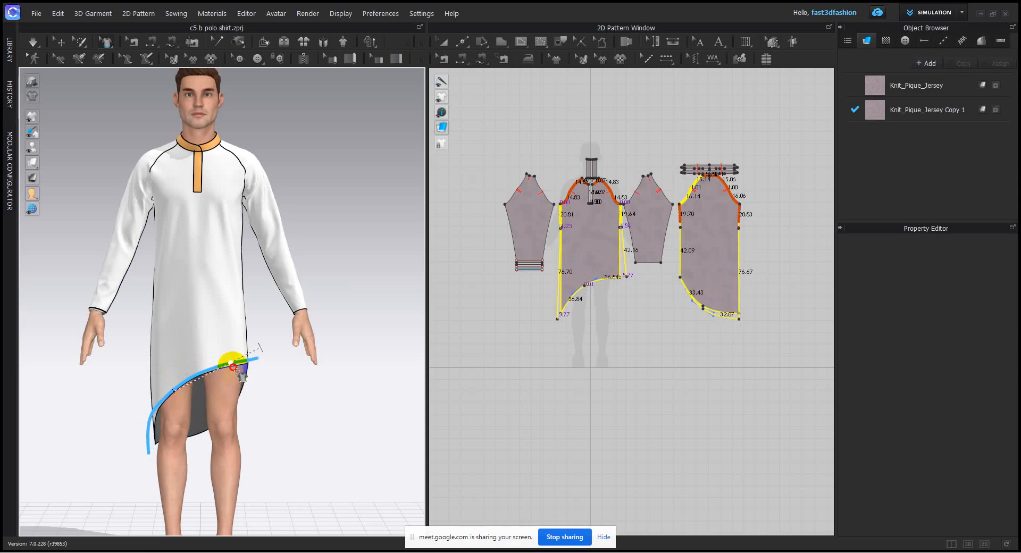
click(237, 370)
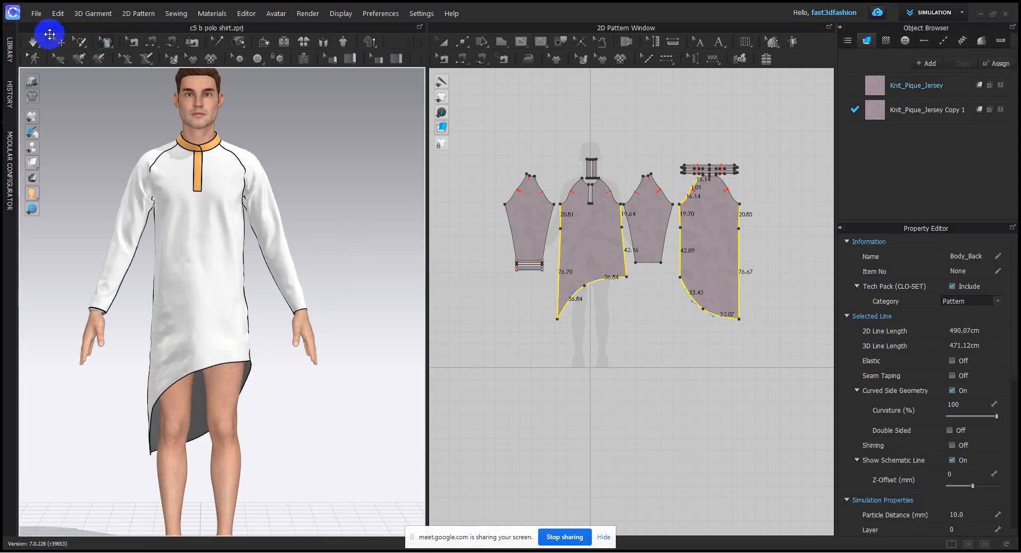
click(33, 42)
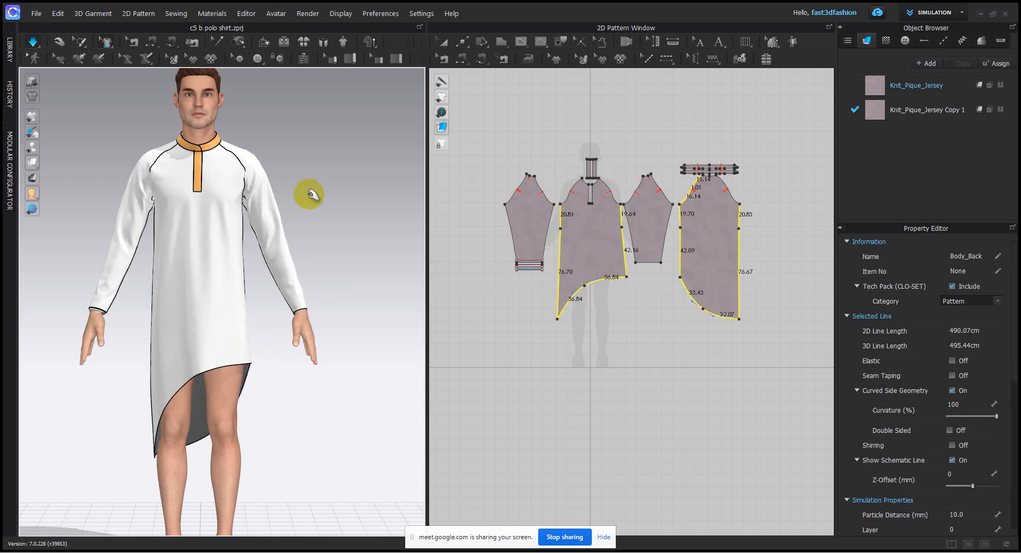
click(33, 42)
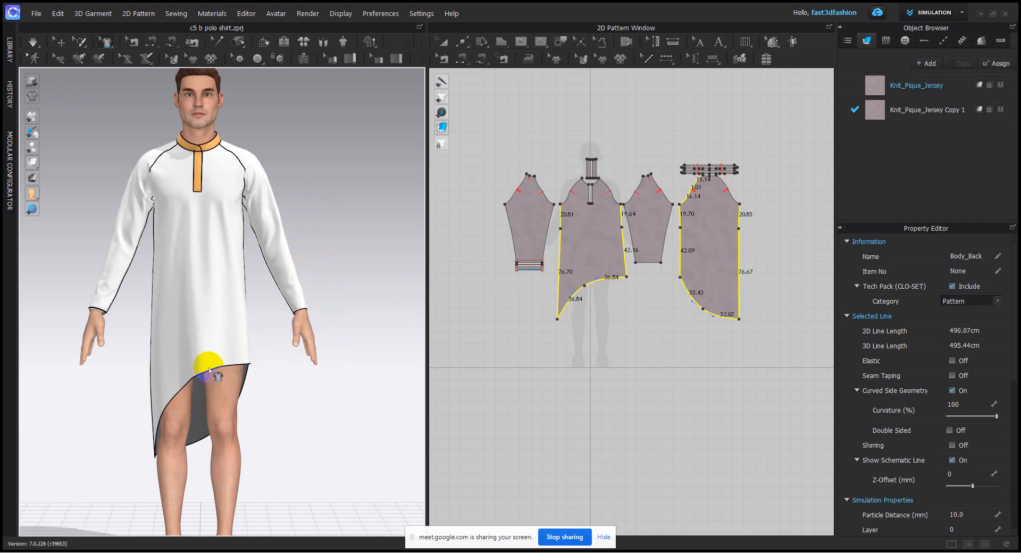
drag(208, 368, 242, 359)
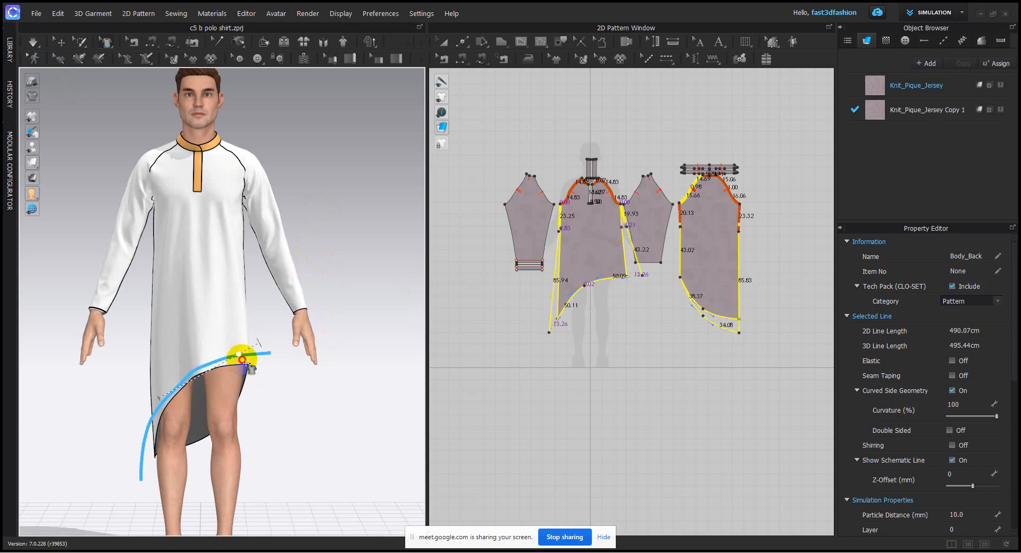
click(383, 219)
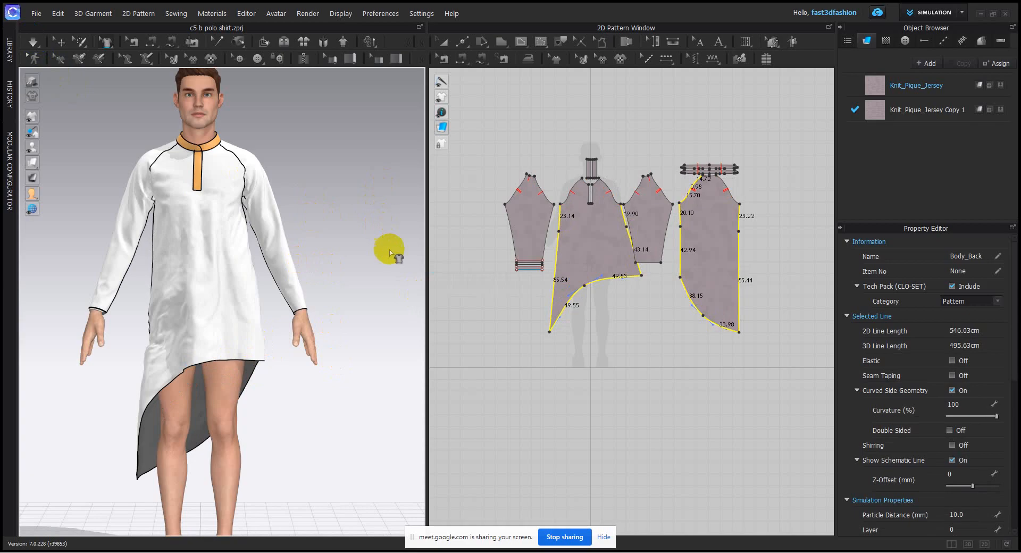
- Widen the curved back hem with Scale Styleline and simulate the garment
mouse_move(338, 377)
right_down()
mouse_move(174, 386)
mouse_move(200, 392)
mouse_move(205, 448)
mouse_move(256, 449)
mouse_move(207, 457)
right_up()
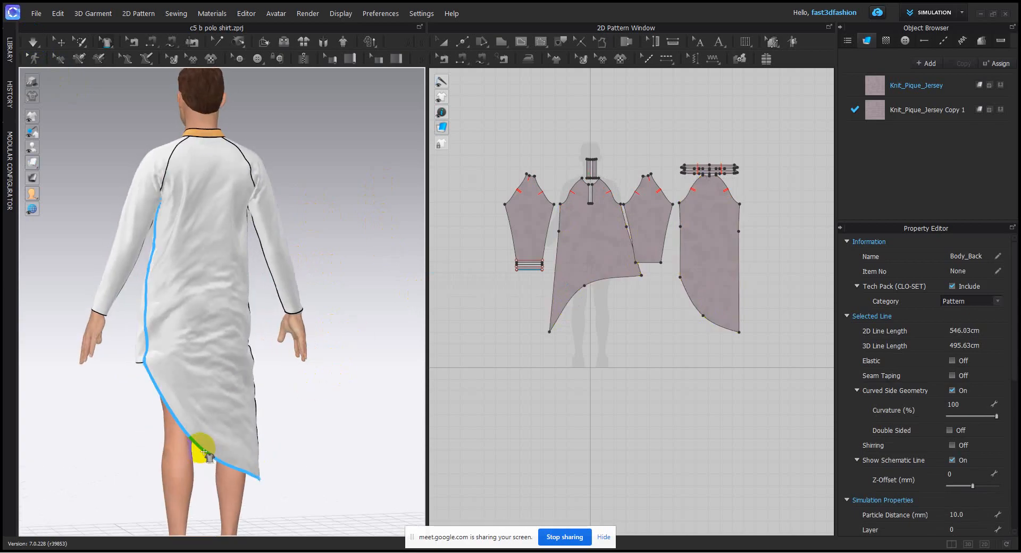
drag(204, 451, 215, 456)
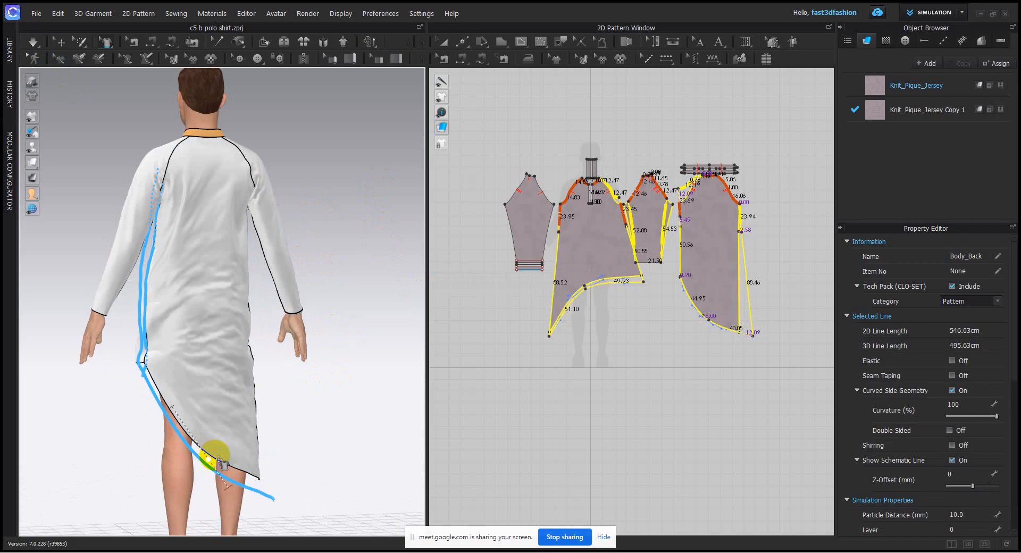
key(space)
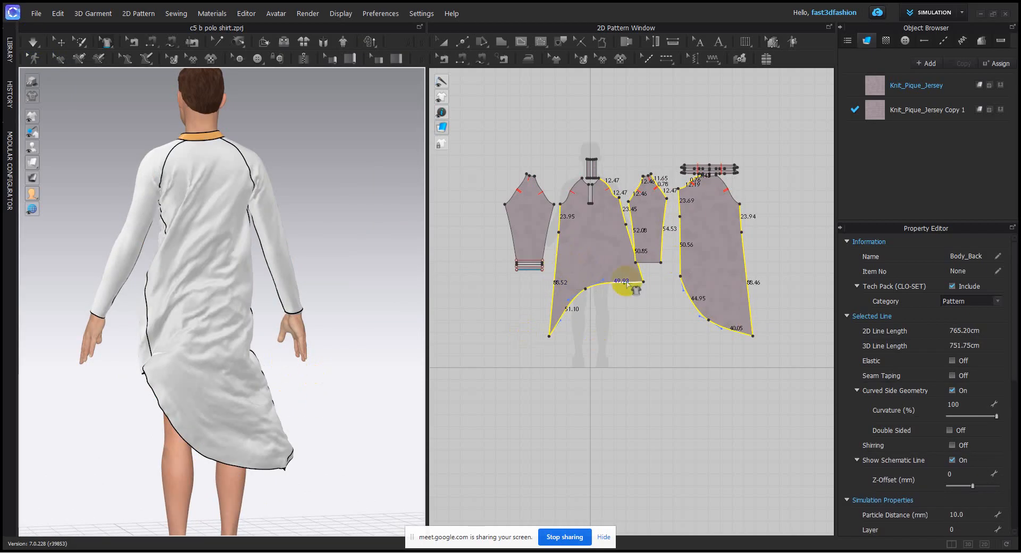
click(34, 40)
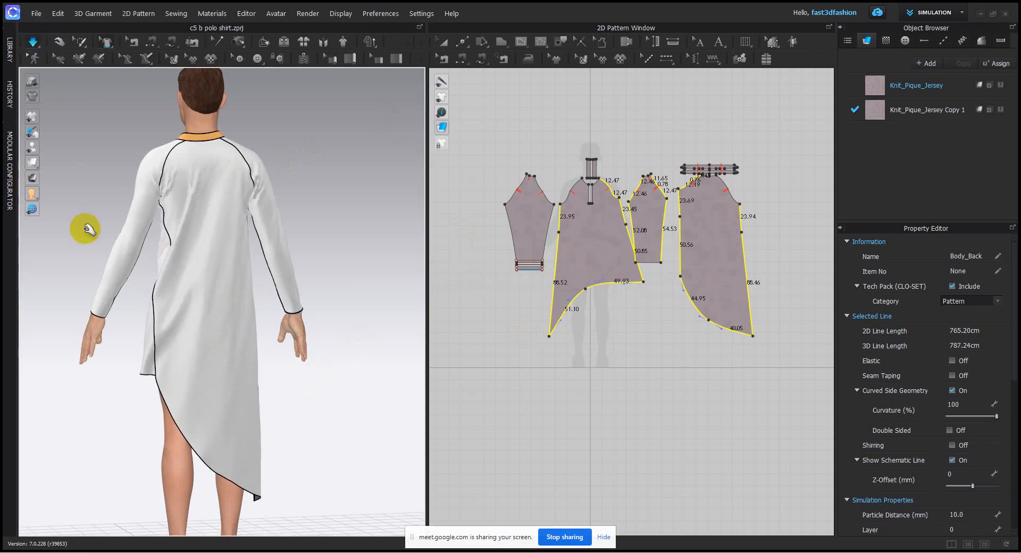
- Adjust the drape around the hips by box-selecting the garment mesh and pulling it during simulation
right_drag(82, 227, 278, 317)
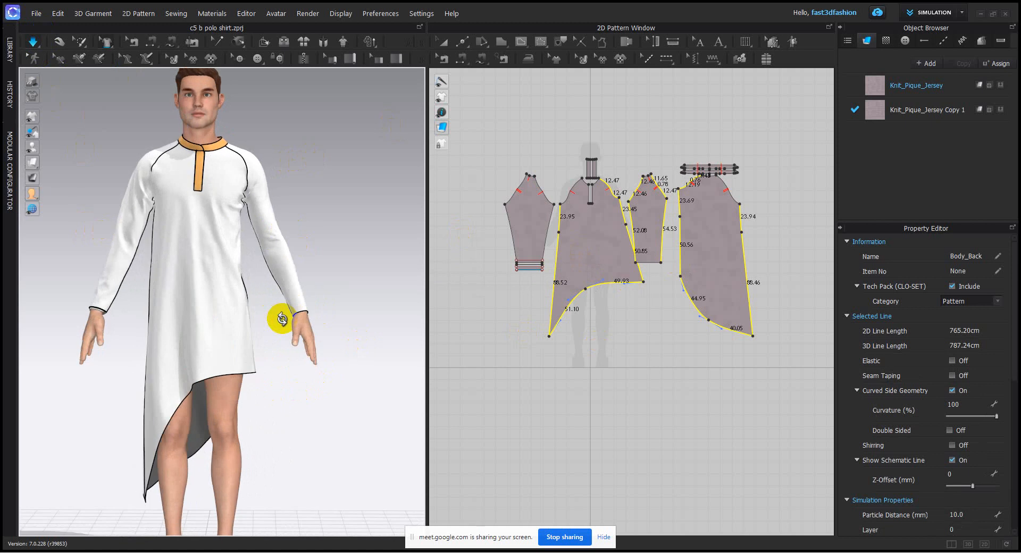
click(83, 42)
drag(85, 42, 91, 70)
right_drag(334, 243, 330, 255)
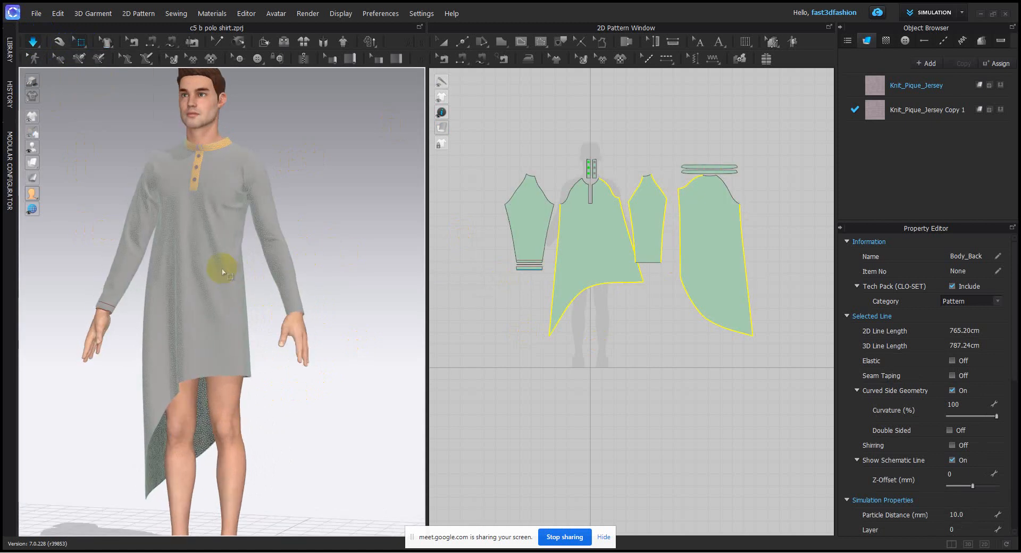
right_drag(221, 269, 244, 266)
click(187, 268)
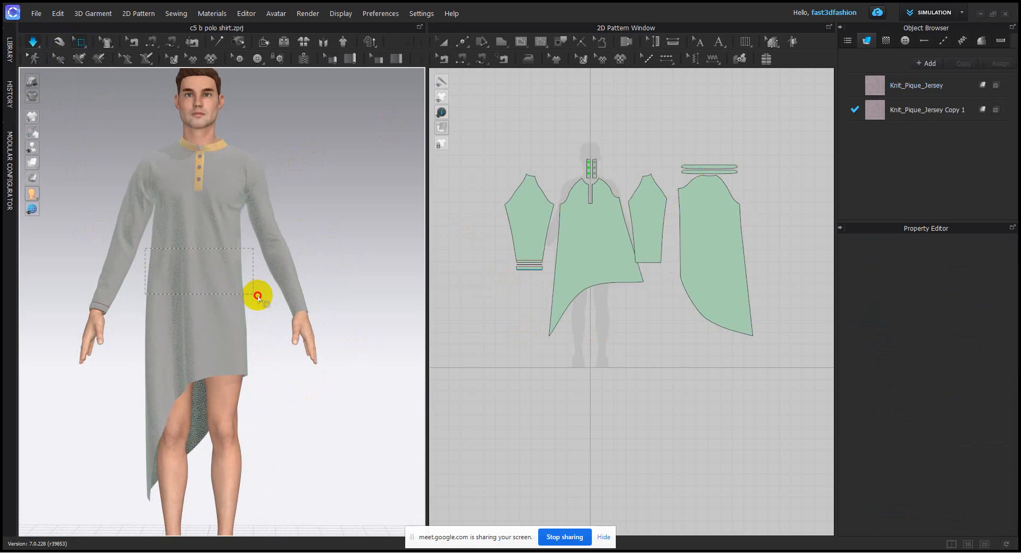
drag(259, 298, 221, 281)
click(321, 129)
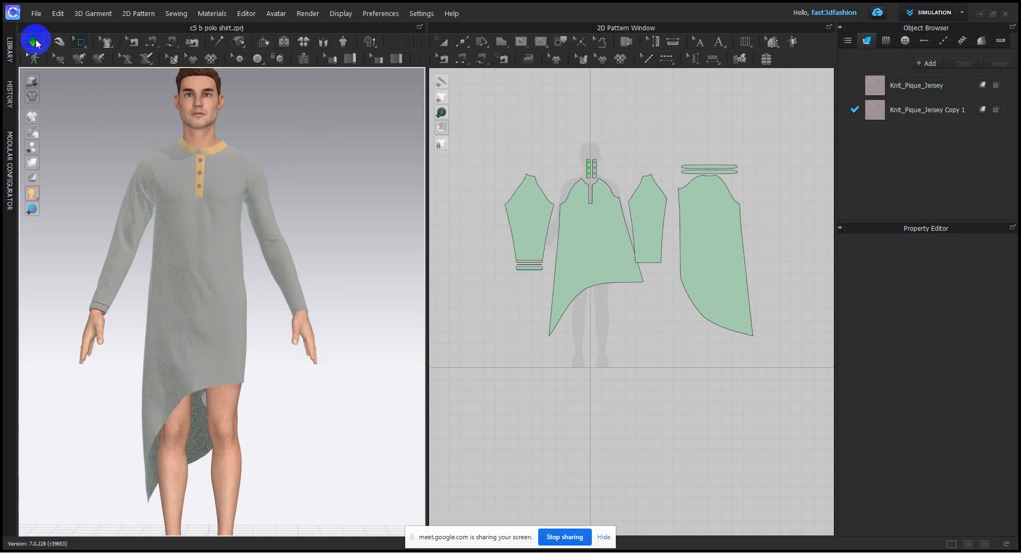
click(61, 43)
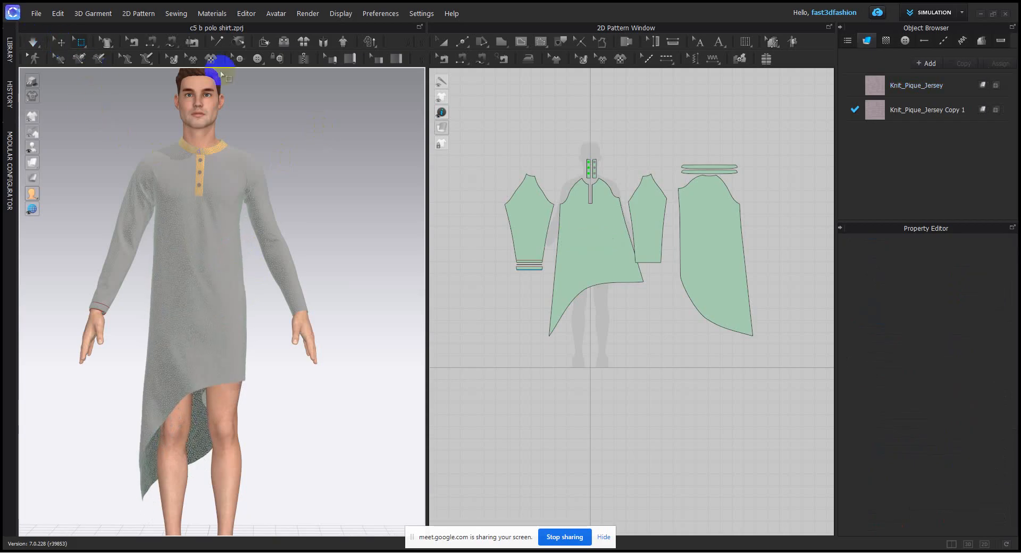
- Lower the front hem slightly with Move Styleline
click(105, 42)
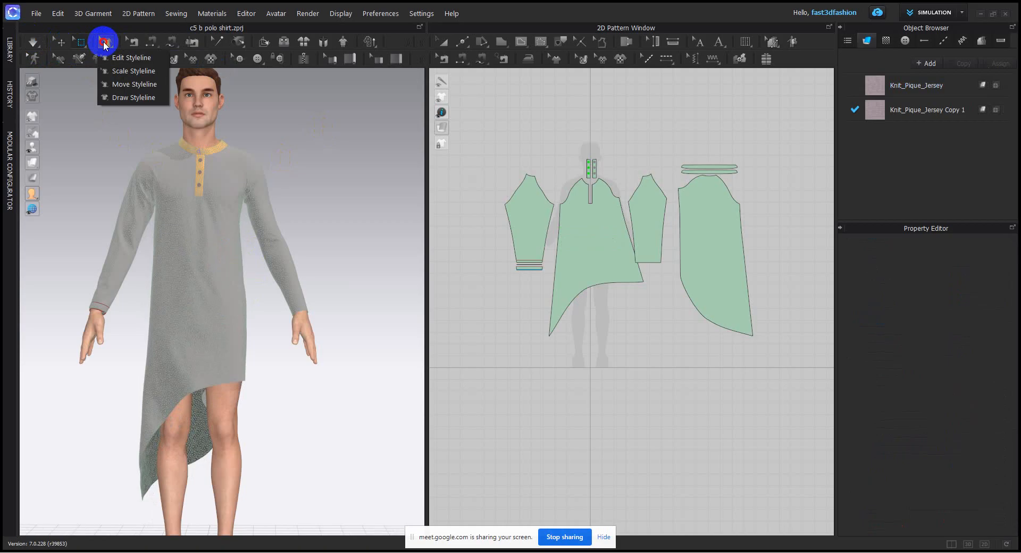
click(116, 84)
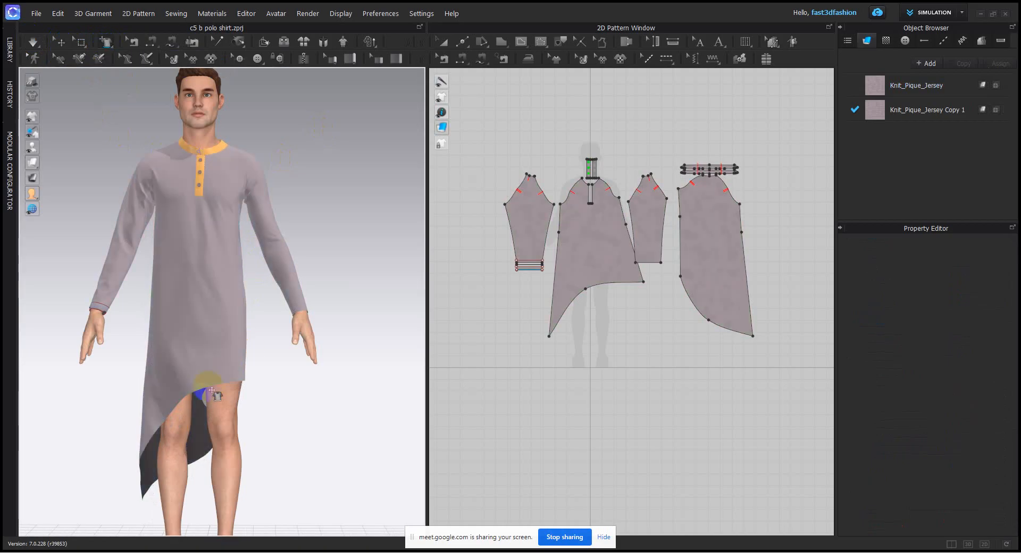
drag(210, 388, 184, 399)
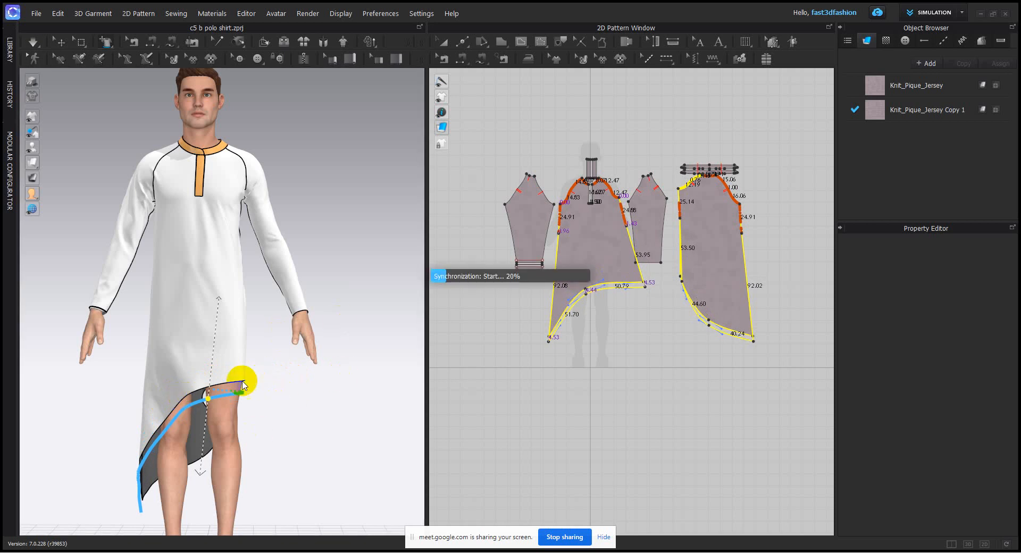
click(207, 232)
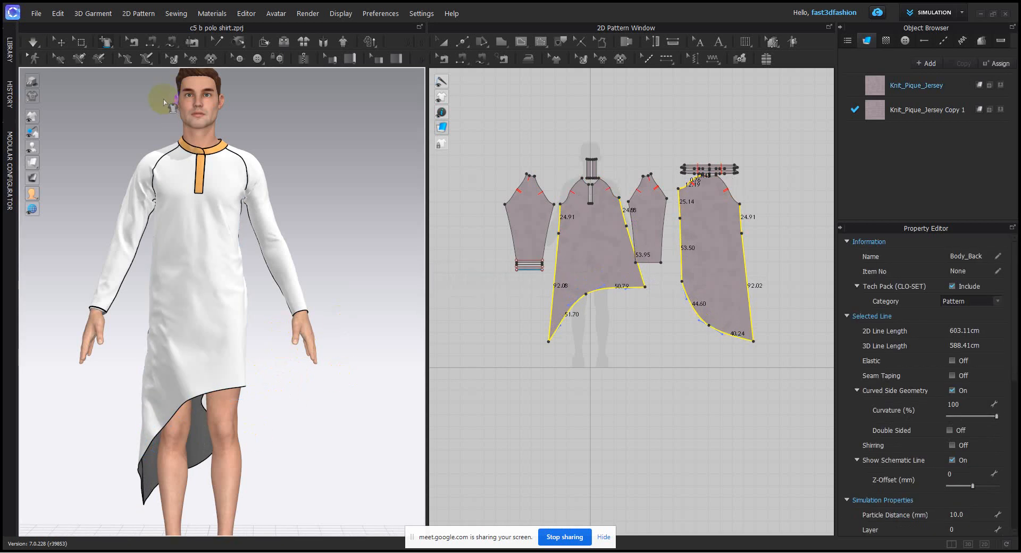
- Draw a rounded, pocket-shaped line on the lower front with Draw Styleline, starting and ending on the longer side seam
drag(107, 45, 123, 98)
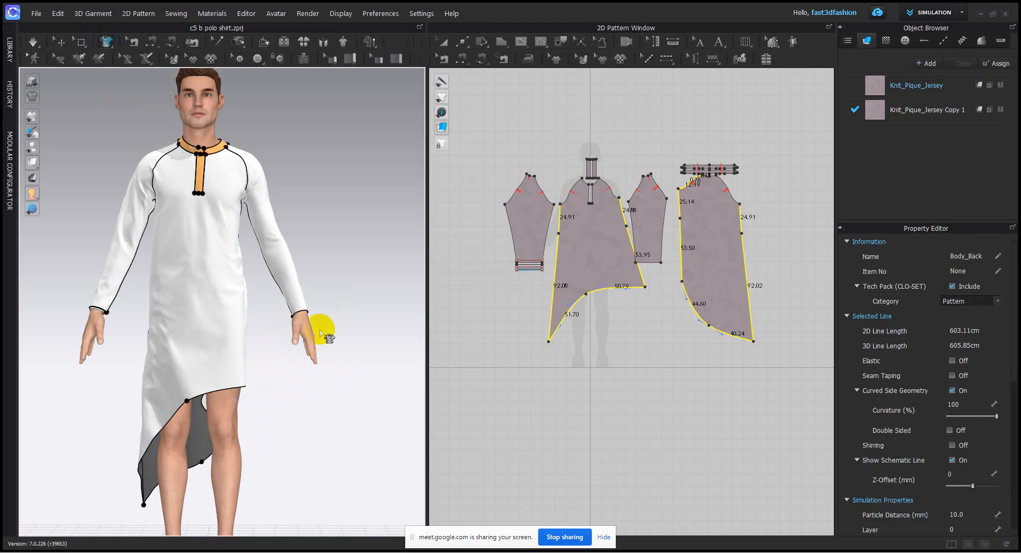
scroll(337, 346, up, 5)
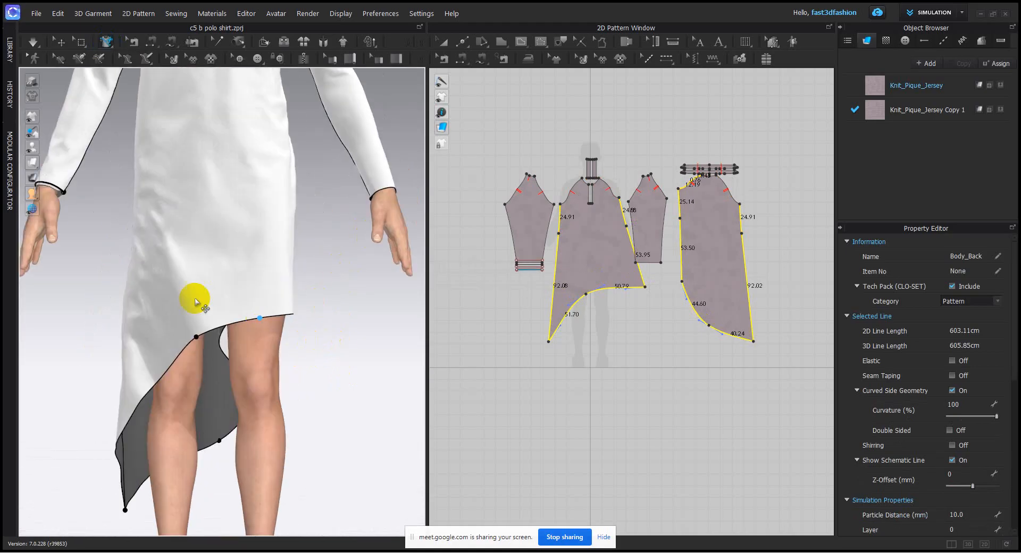
right_drag(205, 293, 223, 314)
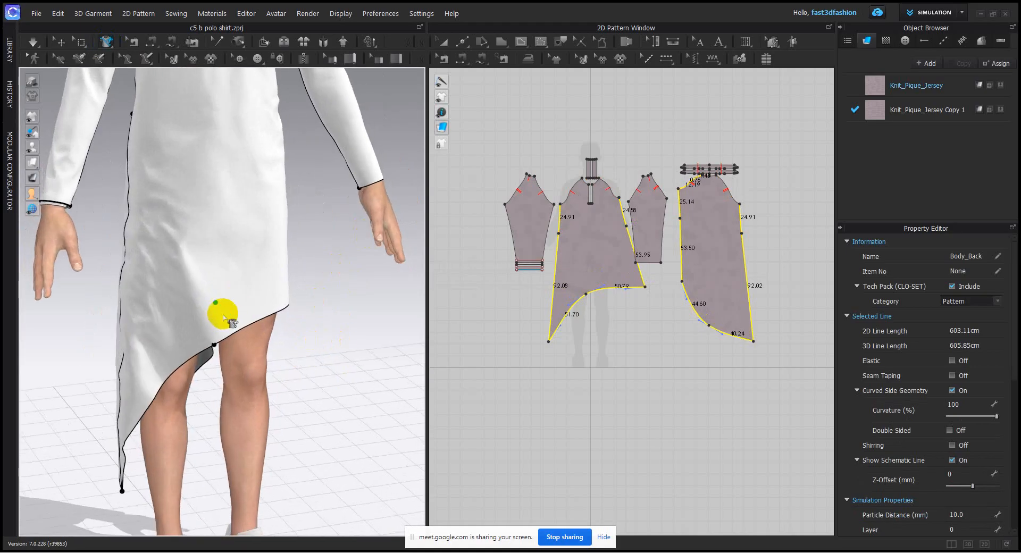
click(129, 183)
double_click(210, 224)
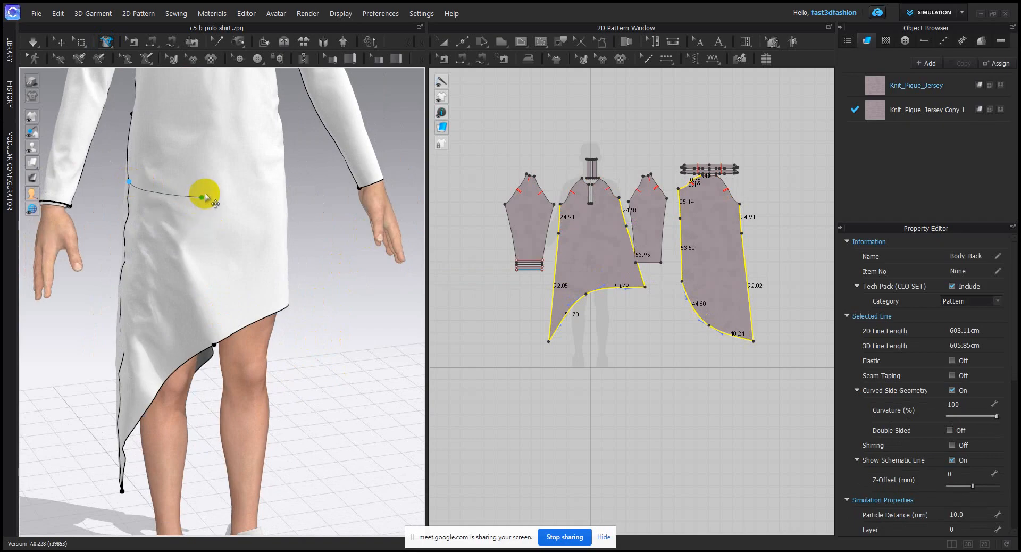
double_click(205, 197)
click(225, 235)
click(219, 291)
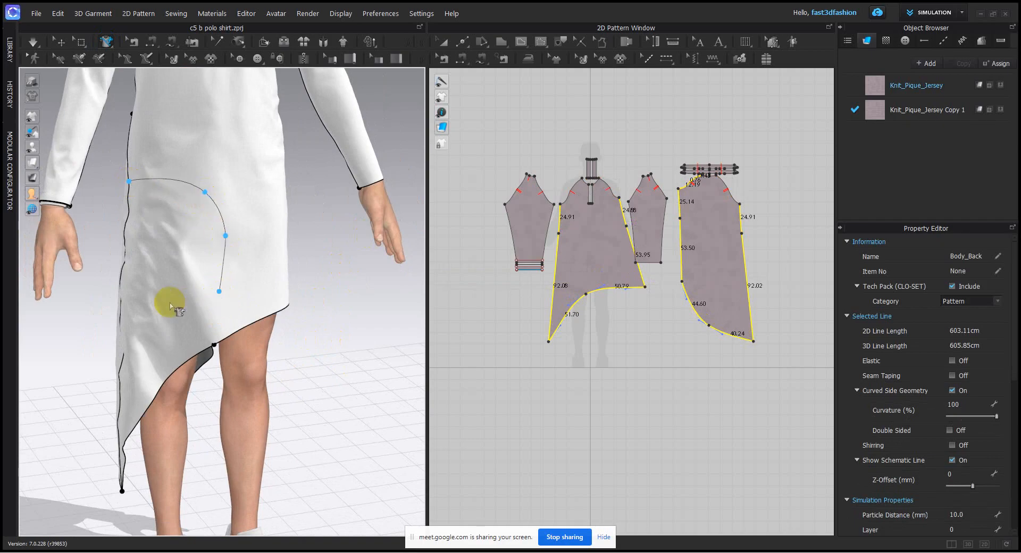
click(170, 302)
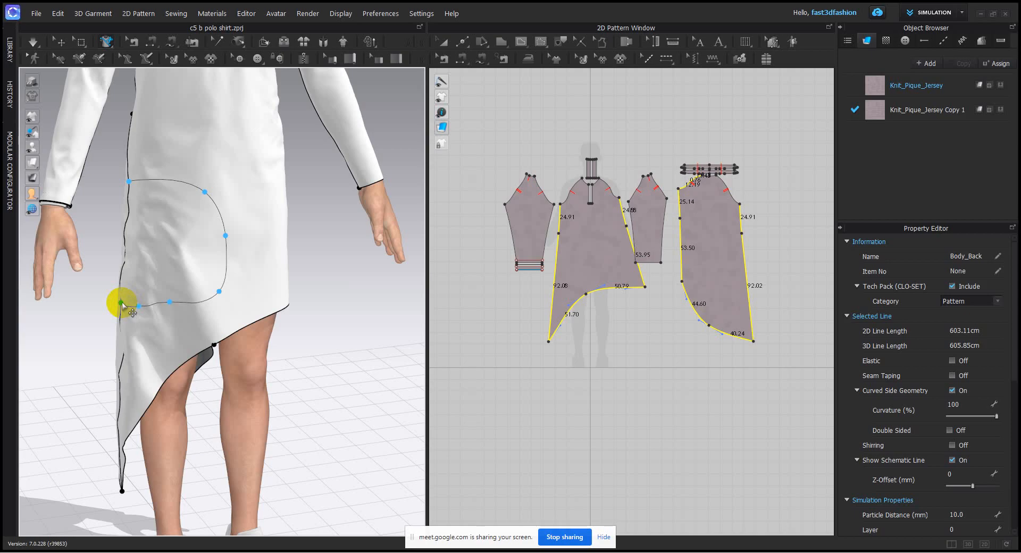
double_click(121, 303)
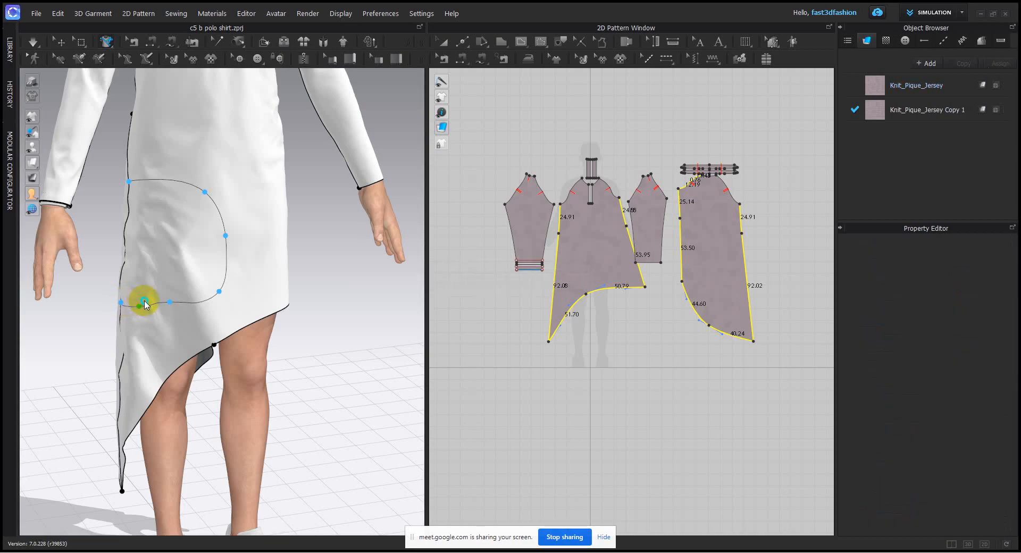
right_drag(143, 300, 160, 299)
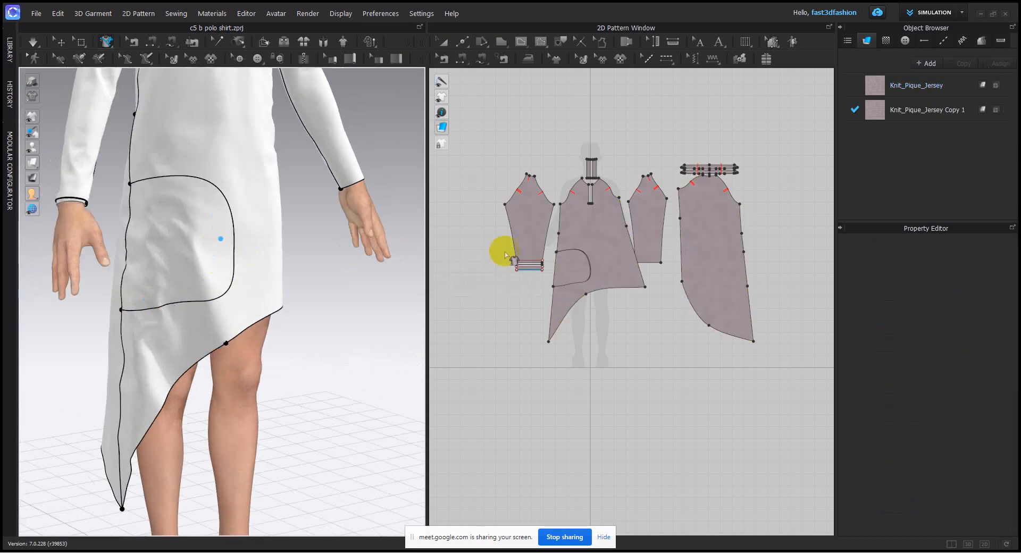
- Select the rounded side piece cut from the front body in the 2D pattern with Transform Pattern
scroll(591, 279, up, 2)
scroll(591, 279, up, 3)
click(441, 42)
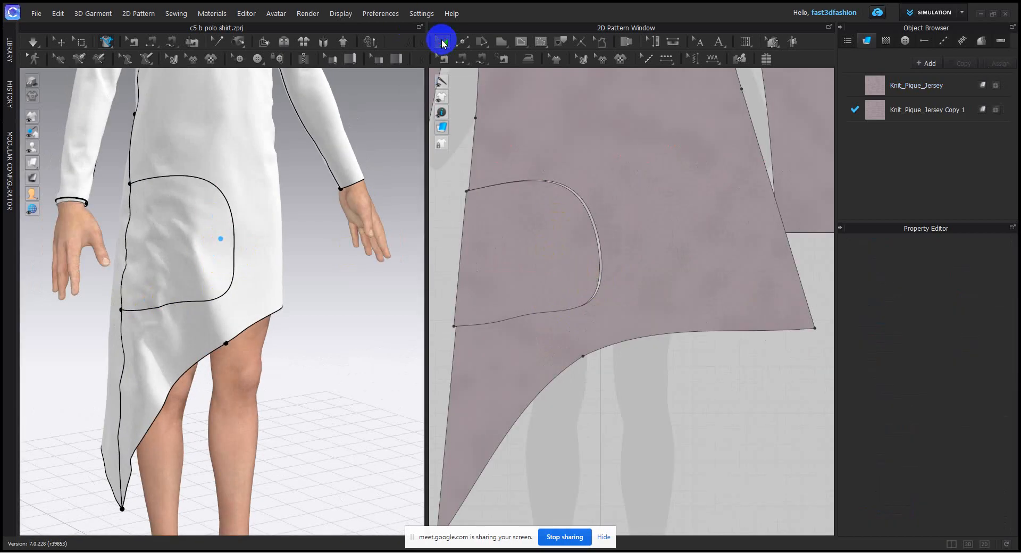
right_drag(378, 291, 328, 323)
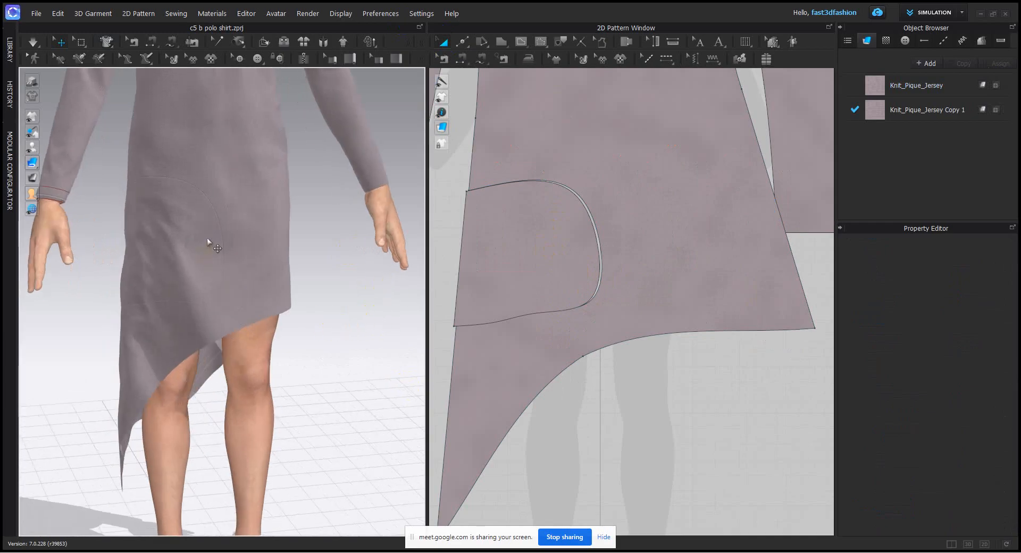
click(545, 230)
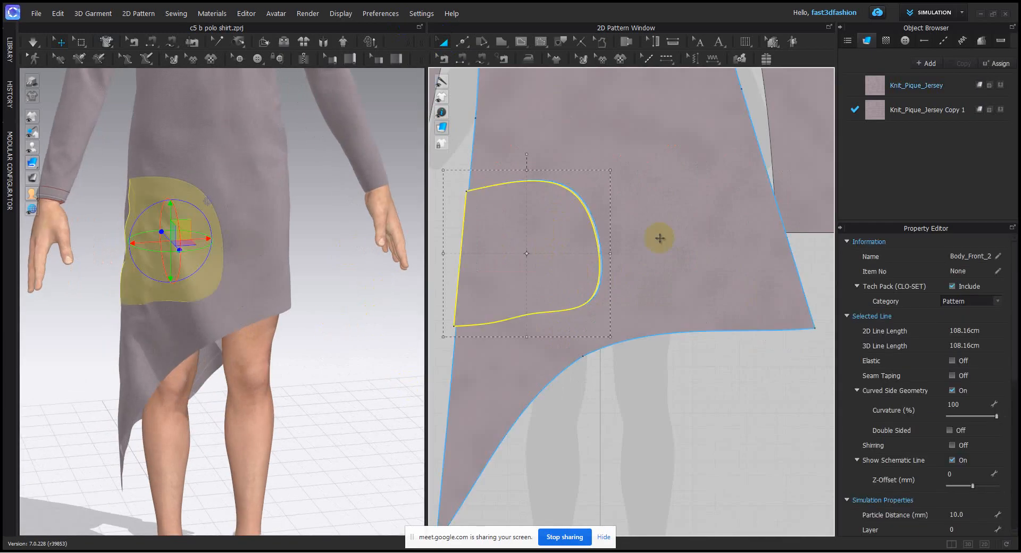
- Duplicate the Knit_Pique_Jersey fabric and assign the copy to the rounded side piece of the front body
click(929, 63)
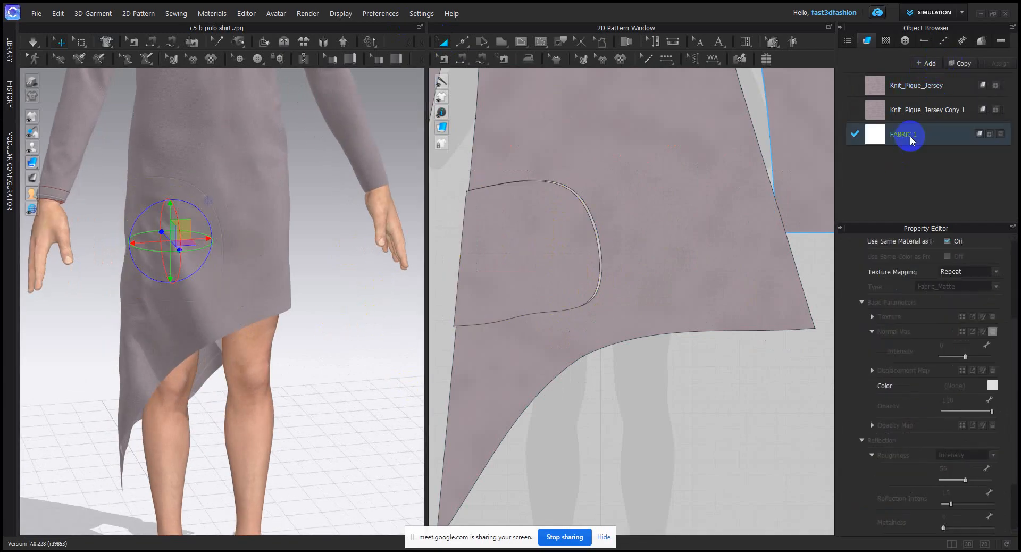
click(1002, 134)
click(934, 85)
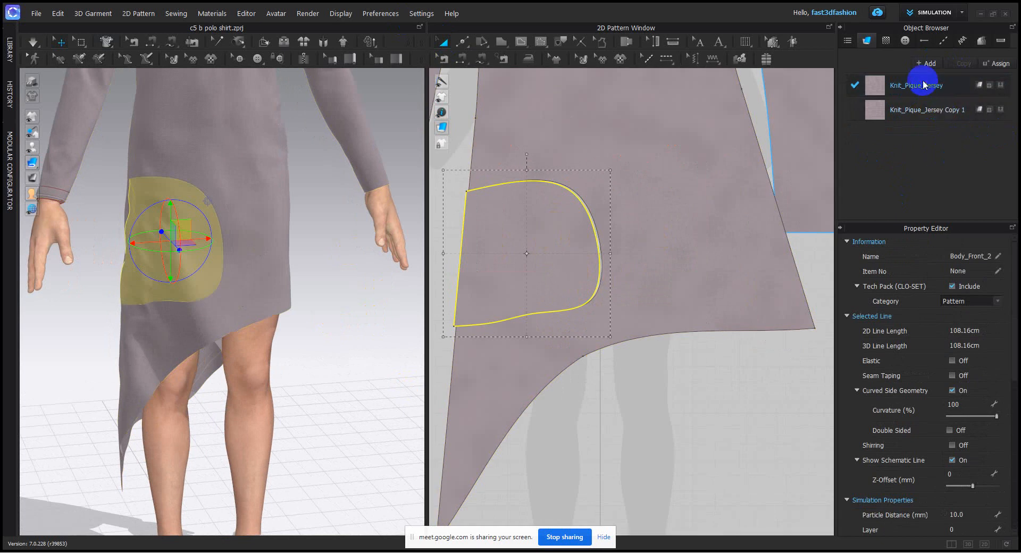
click(964, 64)
click(568, 264)
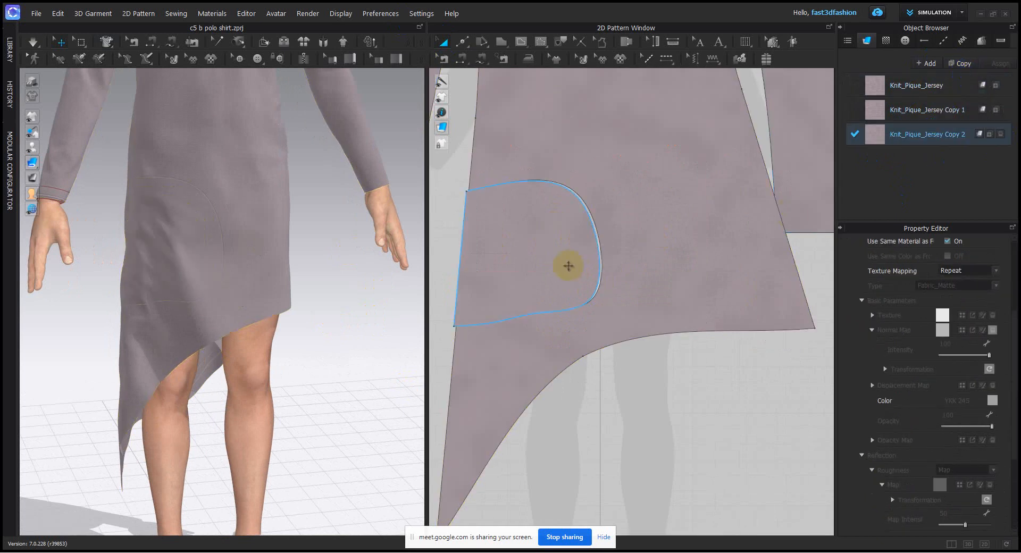
click(1004, 135)
- Set the opacity of the copied fabric's front material to 50
click(917, 136)
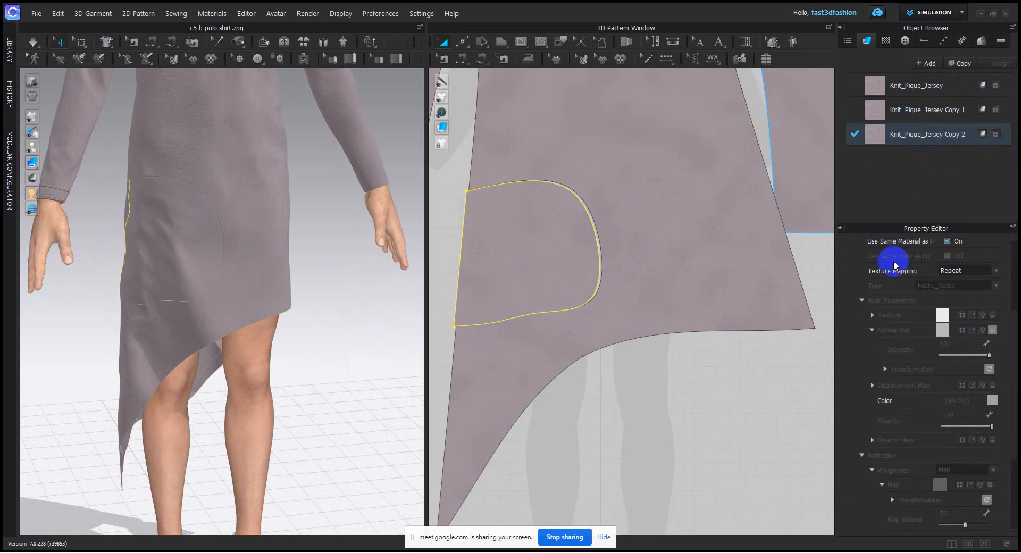
scroll(894, 264, up, 3)
click(867, 316)
scroll(959, 409, down, 2)
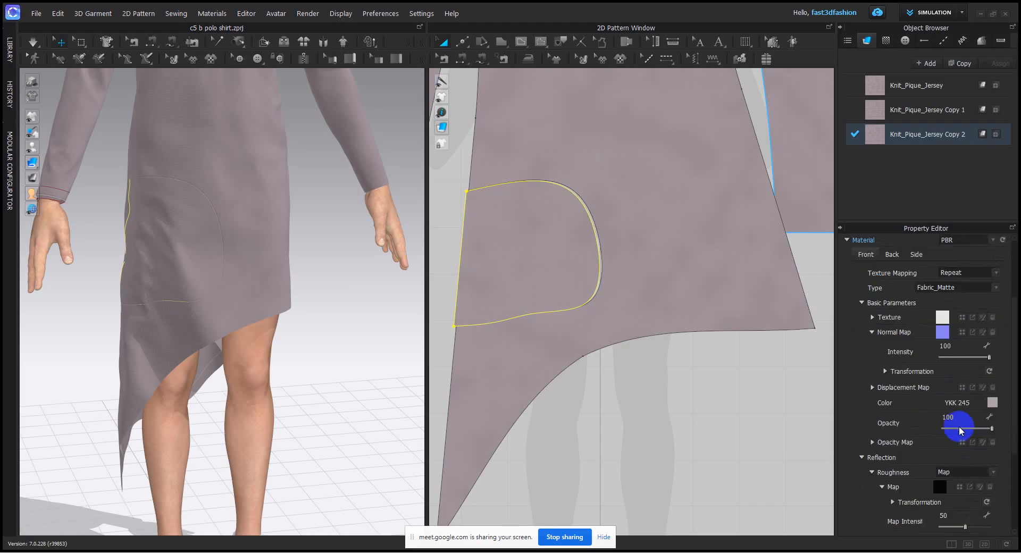
click(963, 419)
text(50)
key(Return)
click(353, 282)
scroll(354, 328, down, 4)
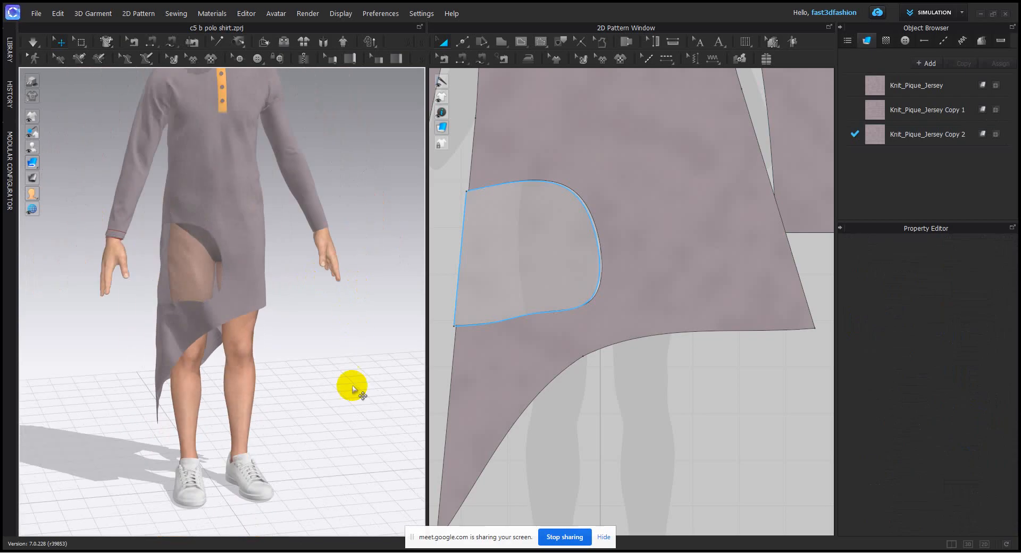
scroll(324, 388, down, 3)
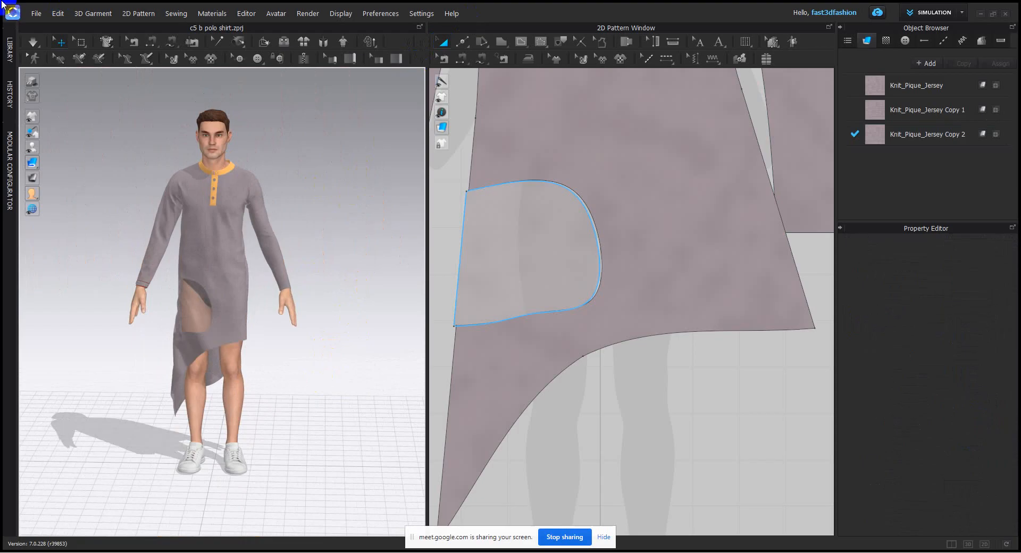
- Delete the male avatar from the 3D scene
scroll(261, 133, up, 4)
click(220, 139)
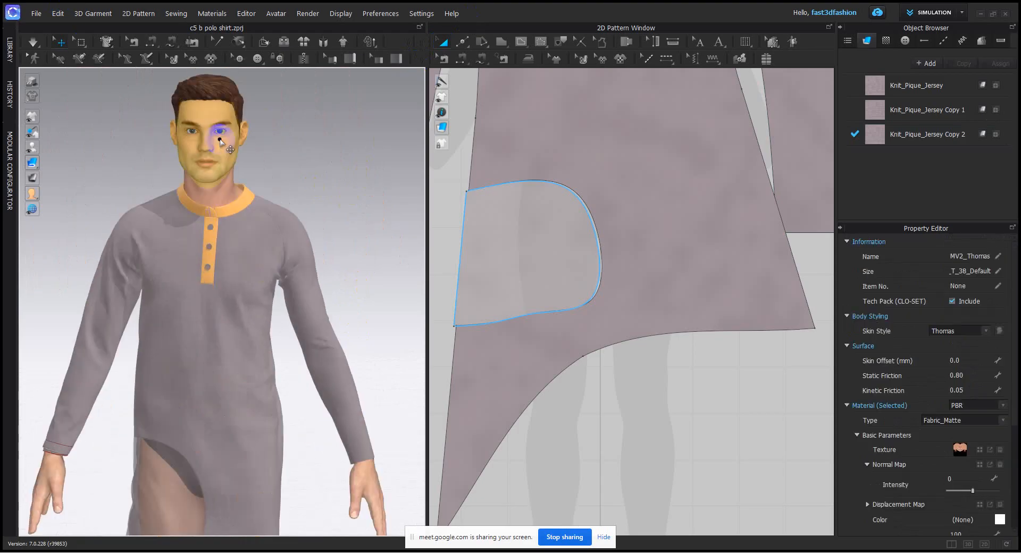
key(Delete)
- Add the female FV2_Camila avatar from the avatar library to the workspace
click(11, 43)
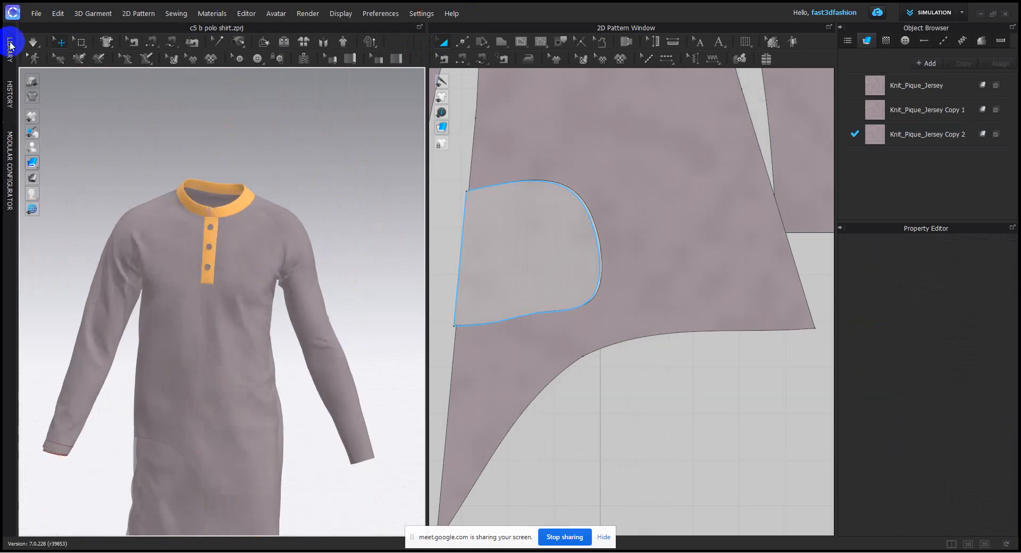
click(45, 82)
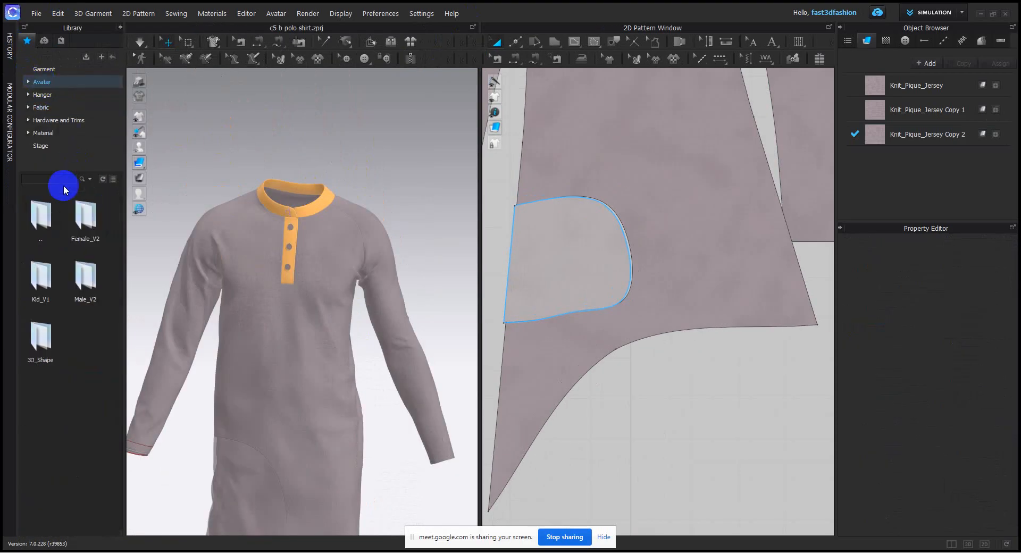
double_click(89, 280)
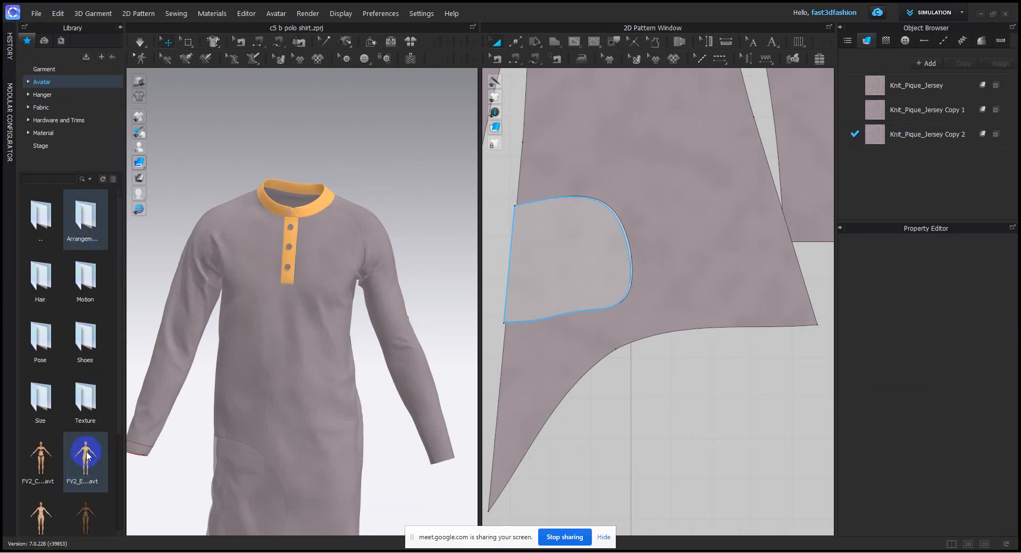
double_click(45, 452)
right_click(47, 456)
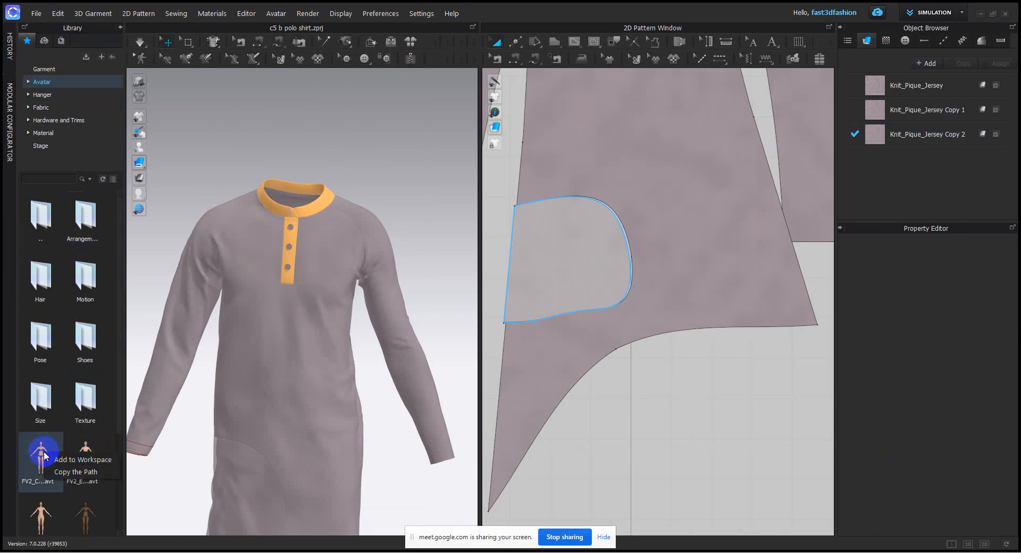
click(60, 461)
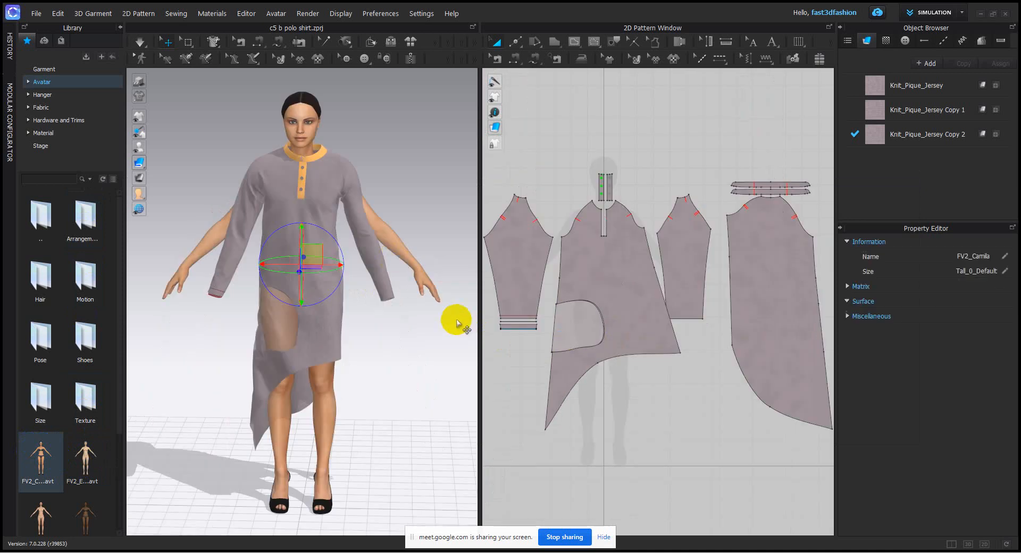
scroll(402, 255, down, 3)
click(404, 154)
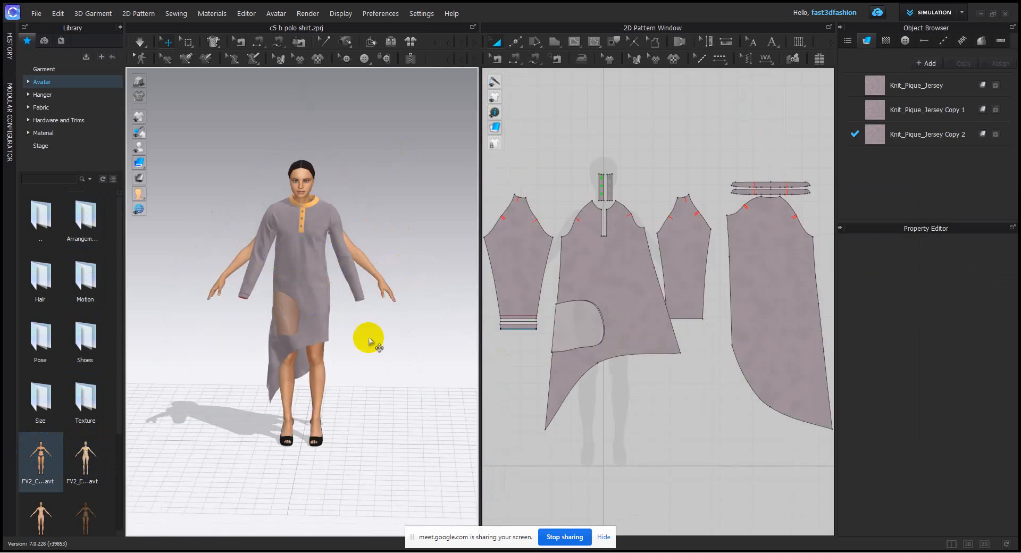
mouse_move(371, 337)
right_down()
mouse_move(358, 338)
mouse_move(373, 333)
right_up()
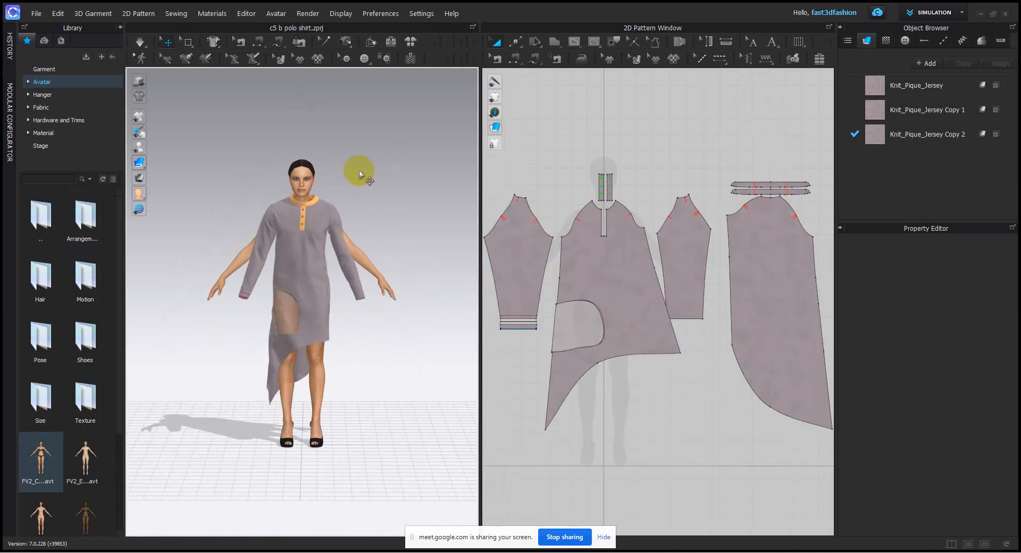
mouse_move(346, 263)
right_down()
mouse_move(597, 262)
mouse_move(337, 264)
right_up()
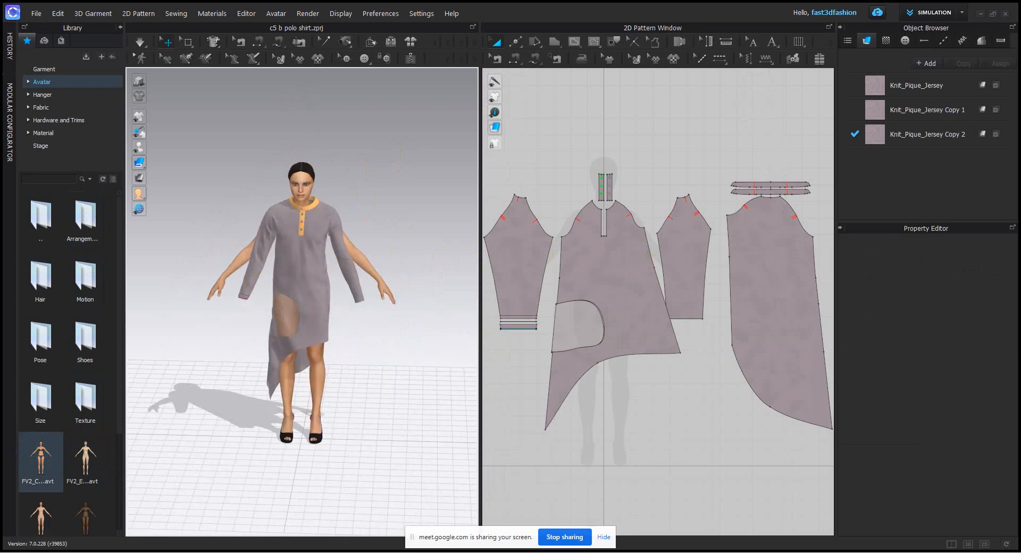
- Switch to the CLO 3D training outline PDF in Edge and return to the garment project
key(alt+Tab)
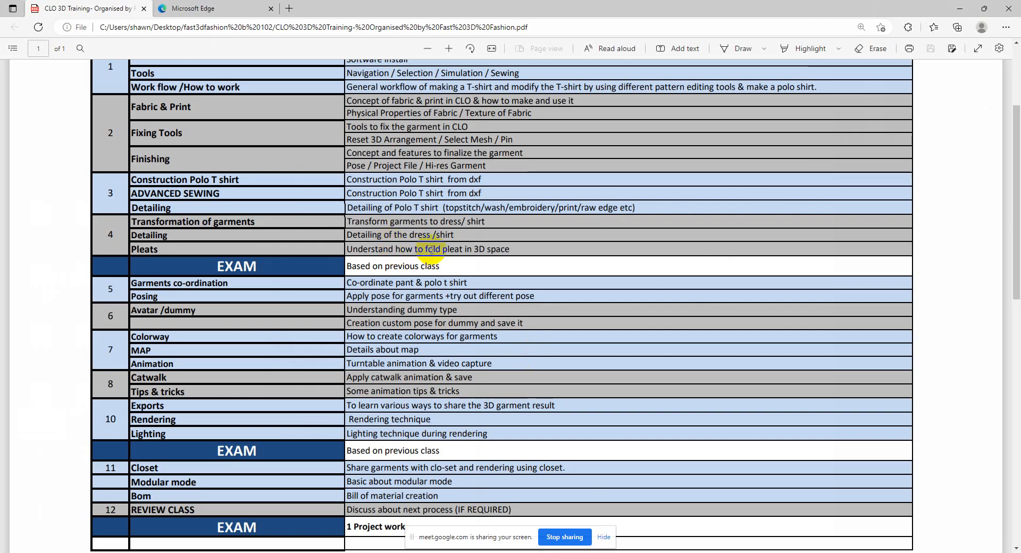
click(971, 9)
click(611, 249)
scroll(602, 271, down, 5)
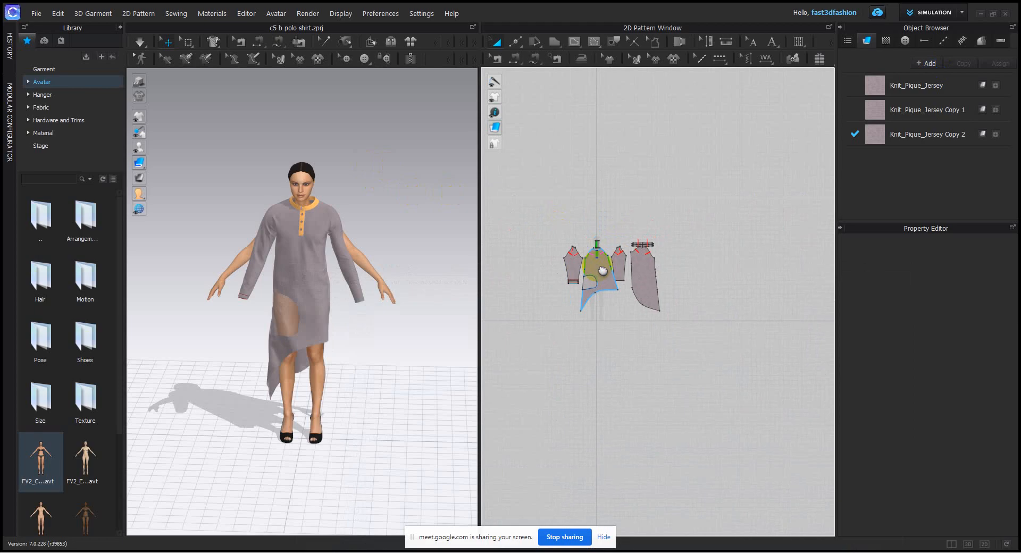
drag(528, 217, 772, 359)
scroll(355, 232, up, 5)
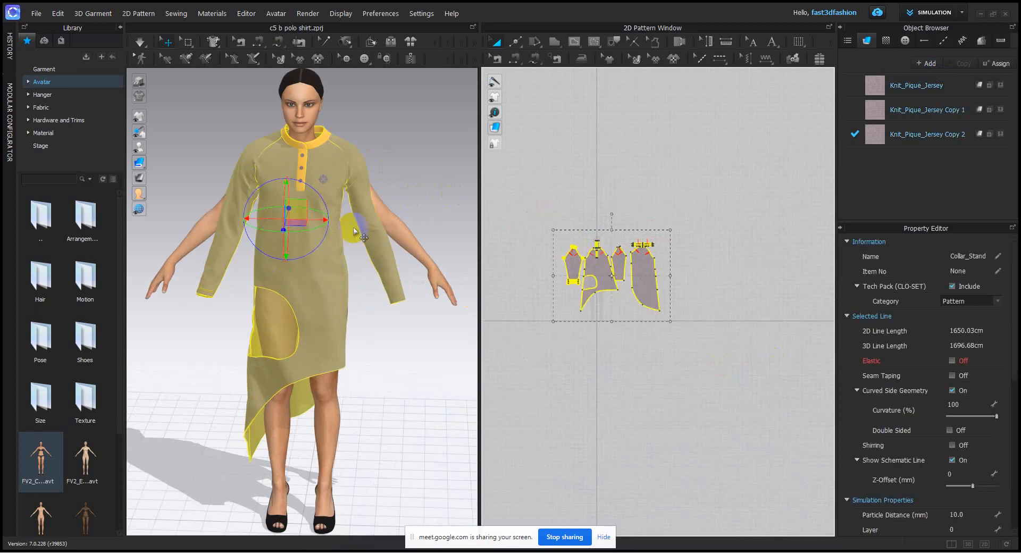
click(429, 213)
scroll(396, 254, up, 3)
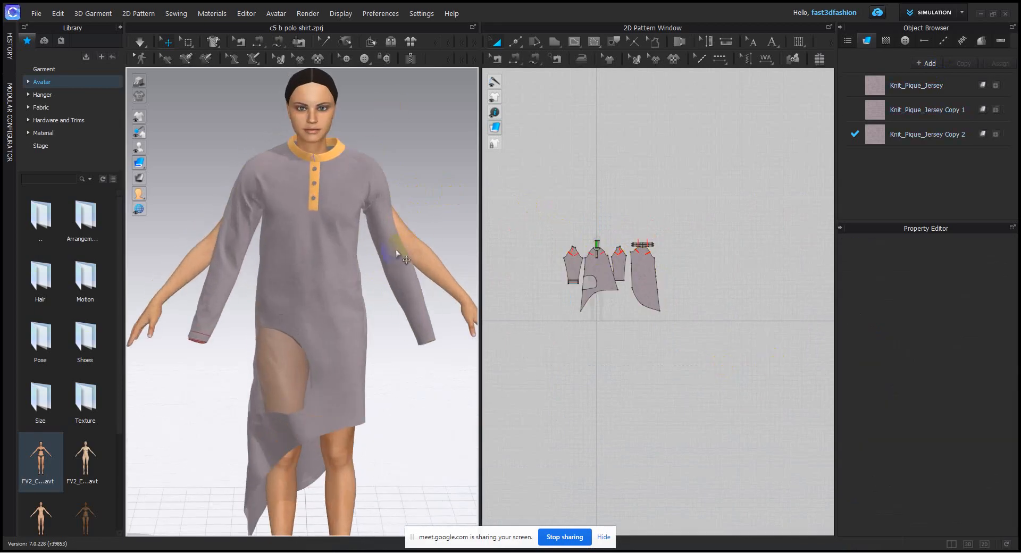
- Try hiding the back body piece on the avatar and undo the change
right_drag(345, 272, 428, 248)
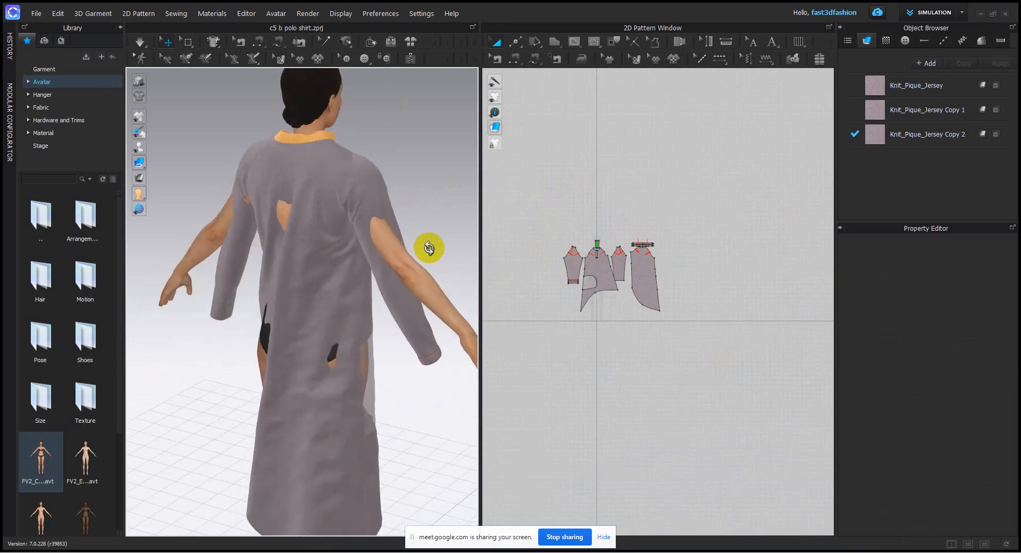
right_click(322, 213)
click(393, 269)
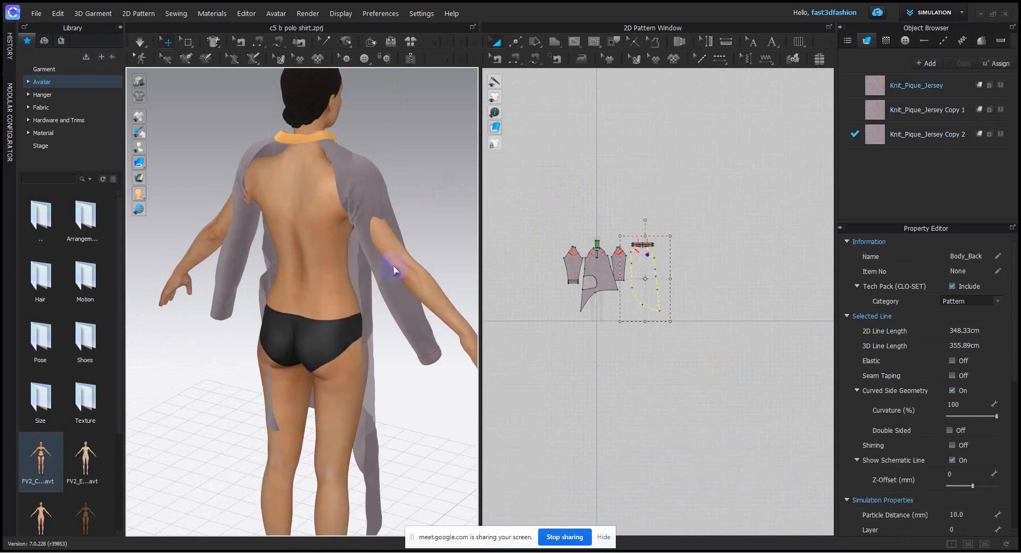
click(409, 110)
key(ctrl+z)
key(ctrl+z)
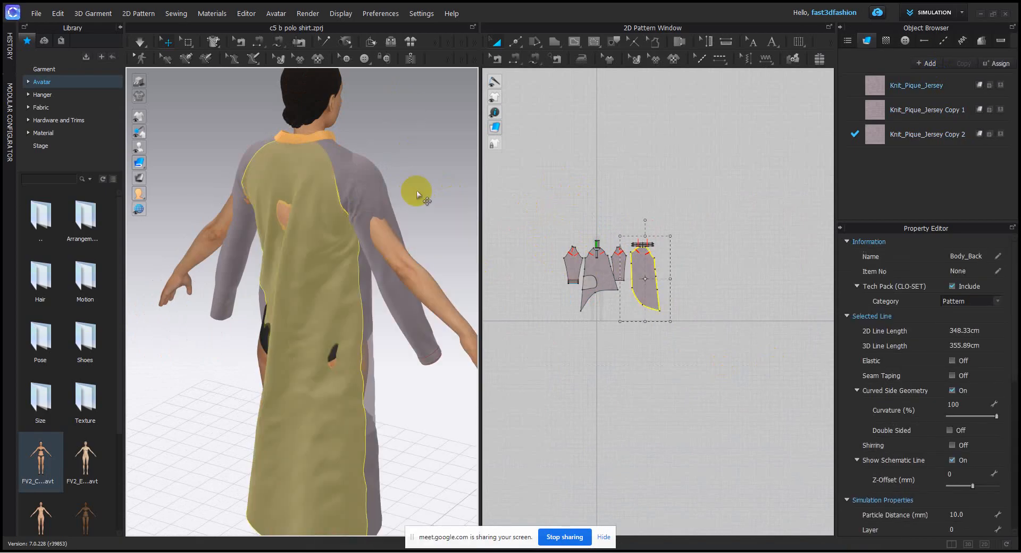
click(417, 192)
- Try pulling the back body piece off the avatar and placing it on a centre back arrangement point
right_drag(400, 261, 388, 270)
click(326, 244)
drag(326, 244, 469, 266)
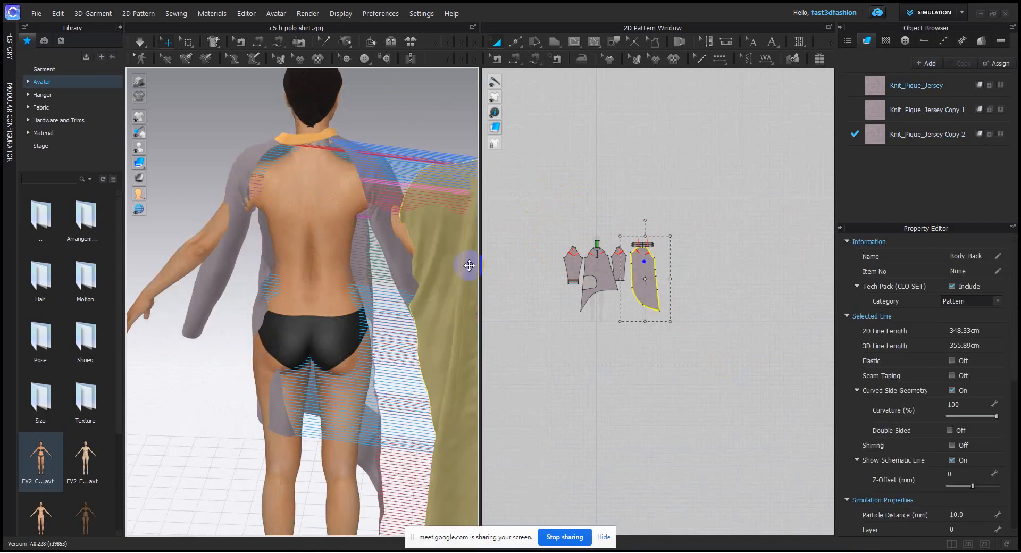
key(shift+f)
click(308, 228)
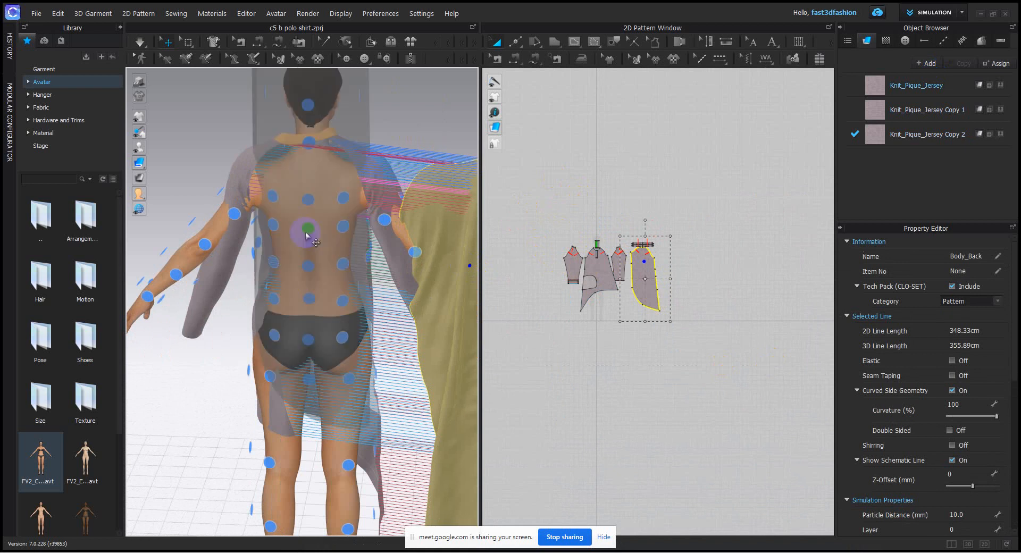
click(423, 139)
scroll(406, 182, down, 3)
middle_drag(406, 183, 402, 236)
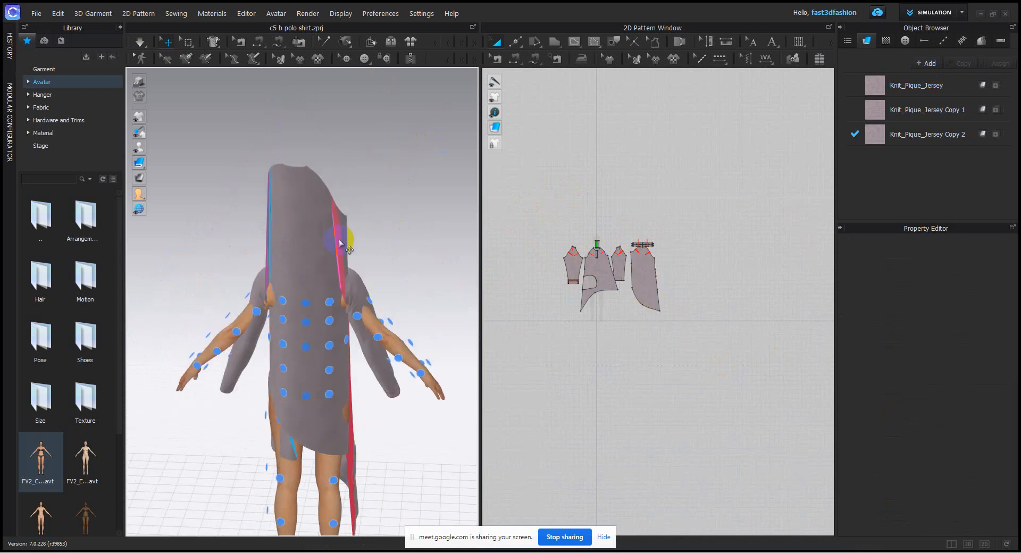
- Hide the arrangement points and lower the back body piece behind the avatar's back
key(shift+f)
drag(305, 186, 304, 305)
right_drag(303, 296, 348, 313)
drag(348, 311, 310, 343)
click(351, 175)
right_drag(416, 299, 381, 327)
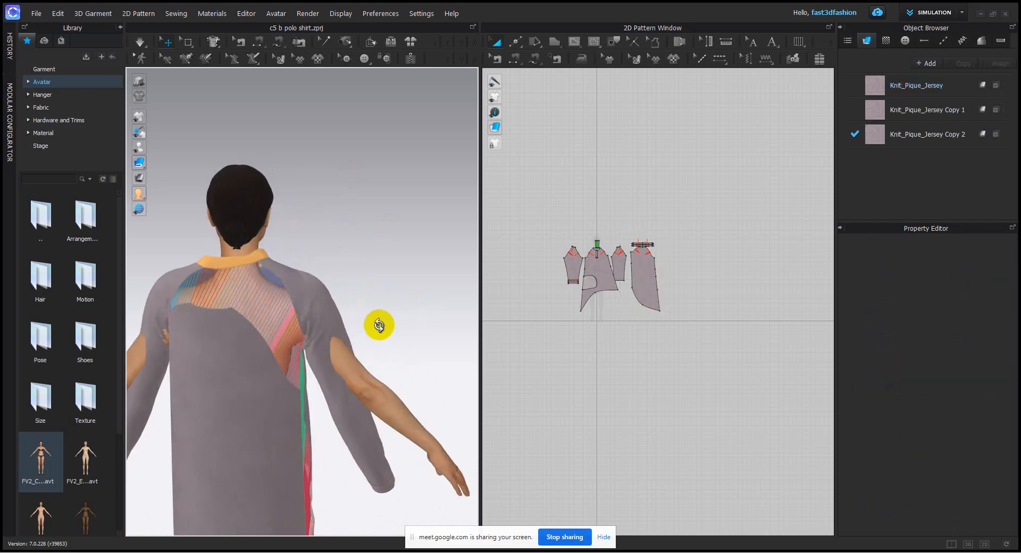
- Undo the rearrangement of the back body piece
key(ctrl+z)
key(ctrl+z)
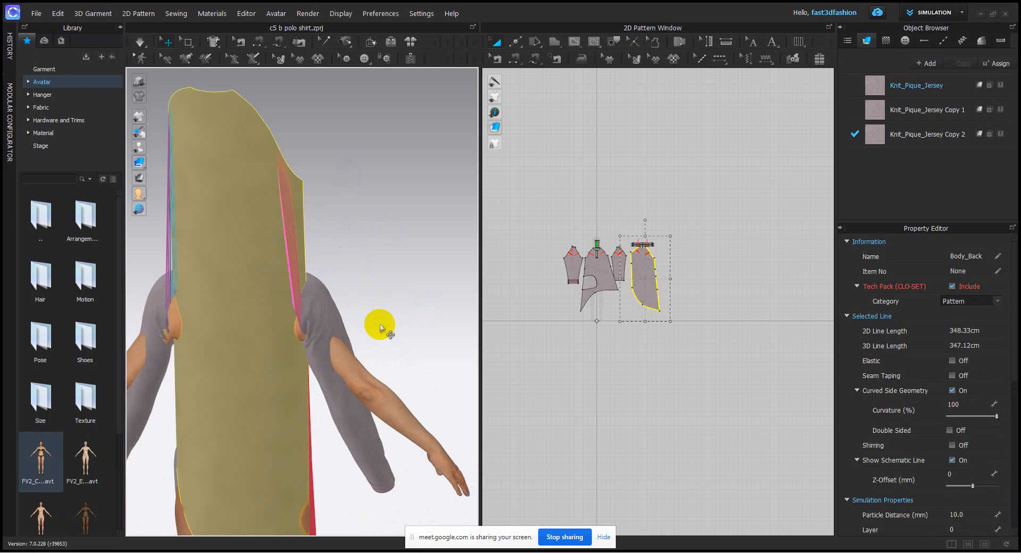
key(ctrl+z)
key(ctrl+z)
click(368, 181)
- Reposition the sleeve over the avatar's right arm with the gizmo so it follows the raised arm
right_drag(438, 333, 244, 269)
scroll(212, 266, up, 5)
scroll(269, 229, up, 3)
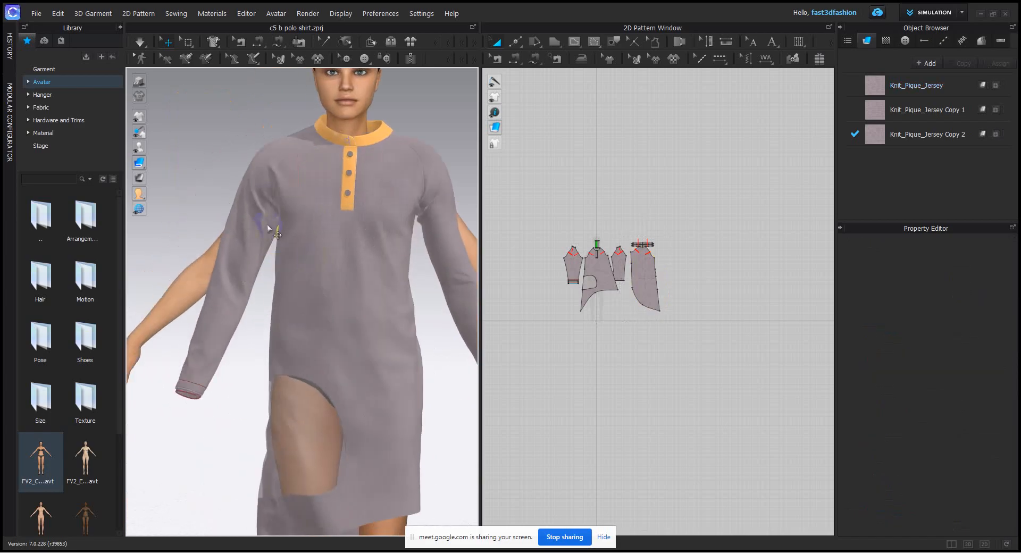
click(267, 229)
drag(284, 158, 296, 164)
scroll(270, 266, down, 1)
middle_drag(270, 267, 363, 233)
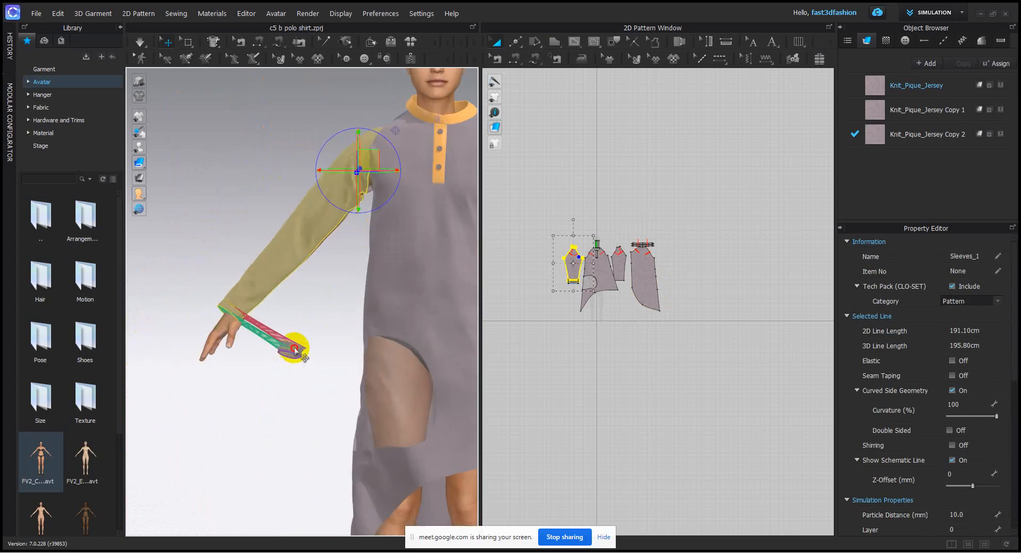
- Move the cuff pieces onto the end of the right sleeve around the avatar's wrist
drag(296, 352, 251, 328)
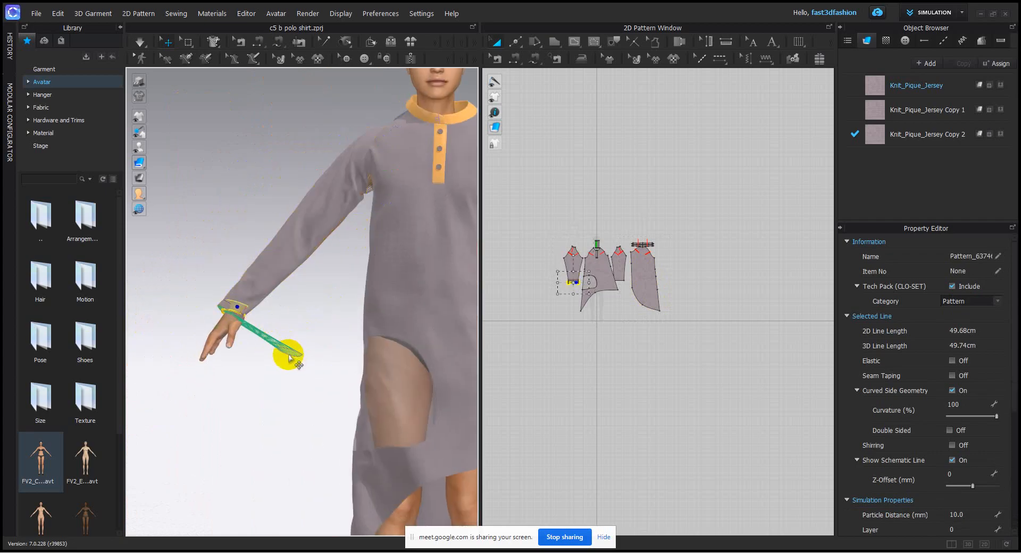
drag(289, 359, 240, 337)
right_drag(232, 319, 330, 372)
scroll(312, 342, up, 5)
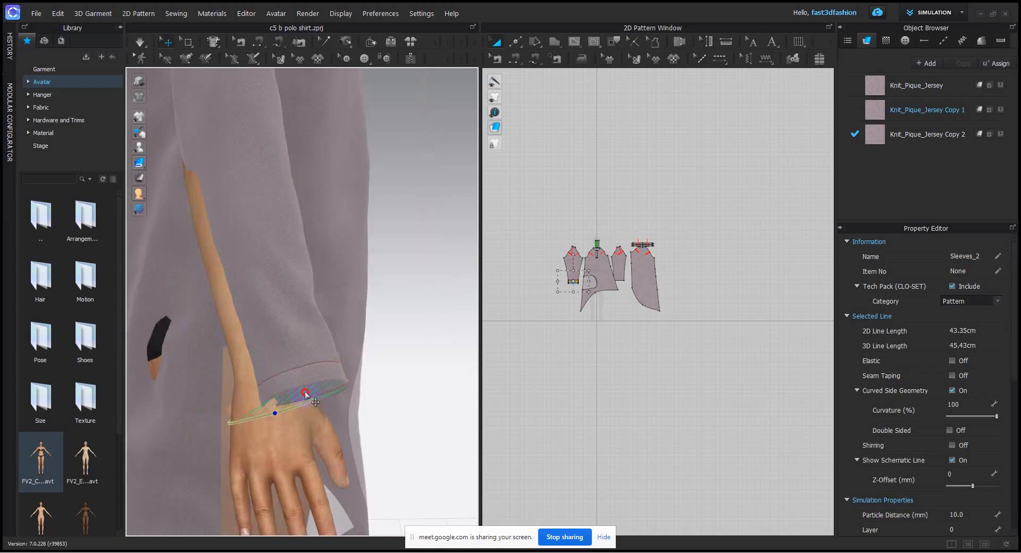
drag(305, 394, 287, 394)
- Shift the right sleeve over the avatar's wrist and move the cuff piece onto the sleeve's end
click(281, 336)
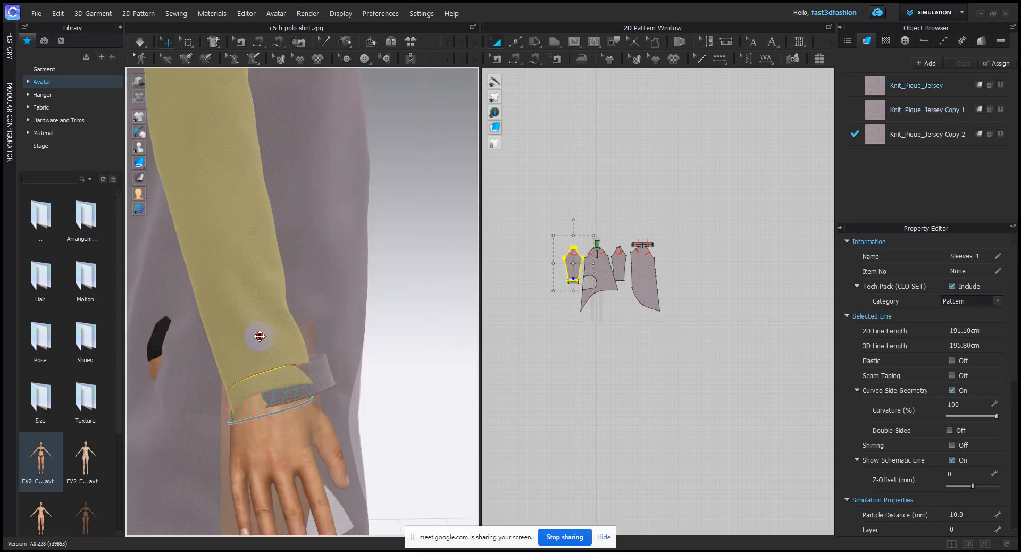
scroll(255, 288, down, 5)
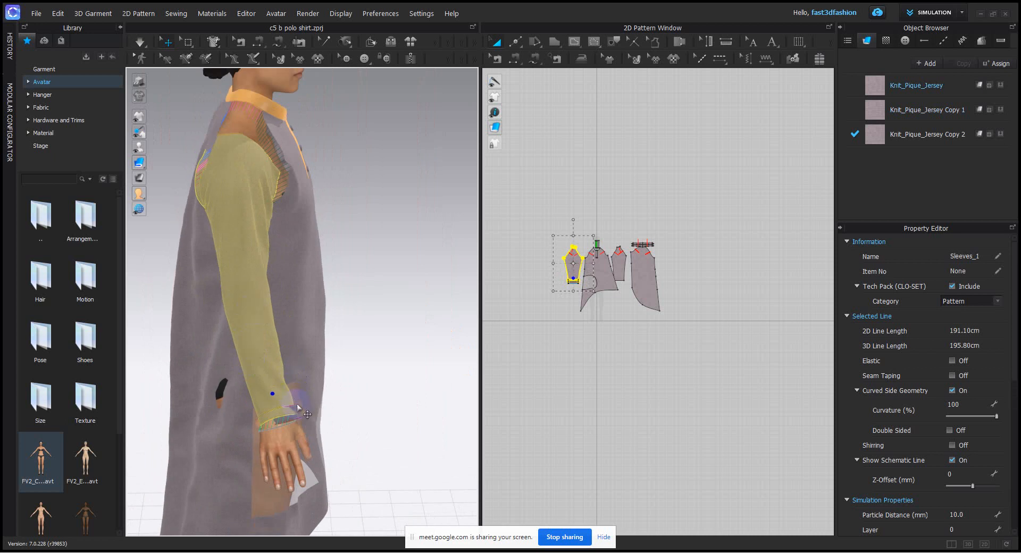
scroll(296, 404, up, 5)
click(281, 359)
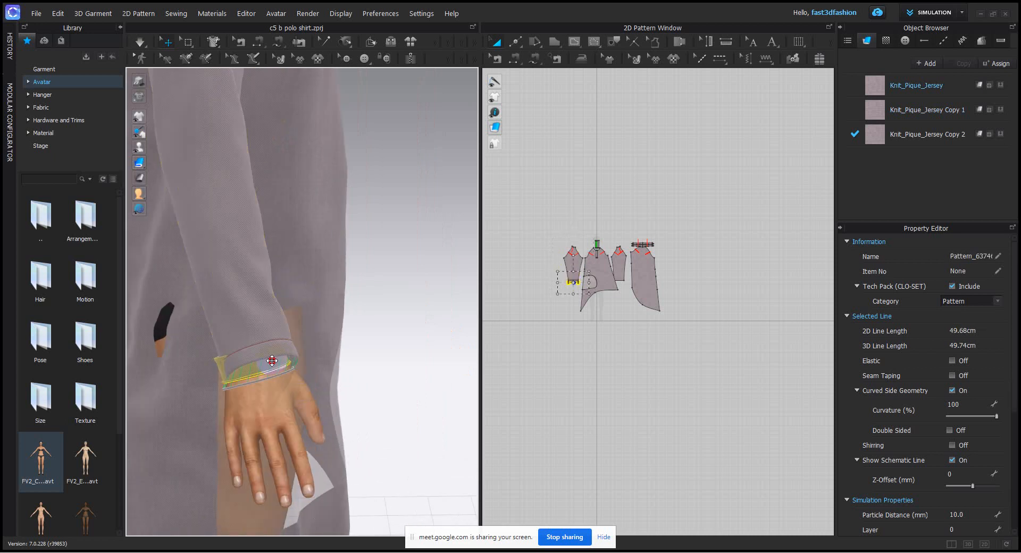
- Reposition the left sleeve with the gizmo so it wraps around the avatar's raised left arm down to the wrist
click(432, 239)
scroll(434, 238, down, 5)
right_drag(433, 251, 377, 292)
scroll(379, 282, up, 2)
scroll(377, 292, up, 3)
click(326, 221)
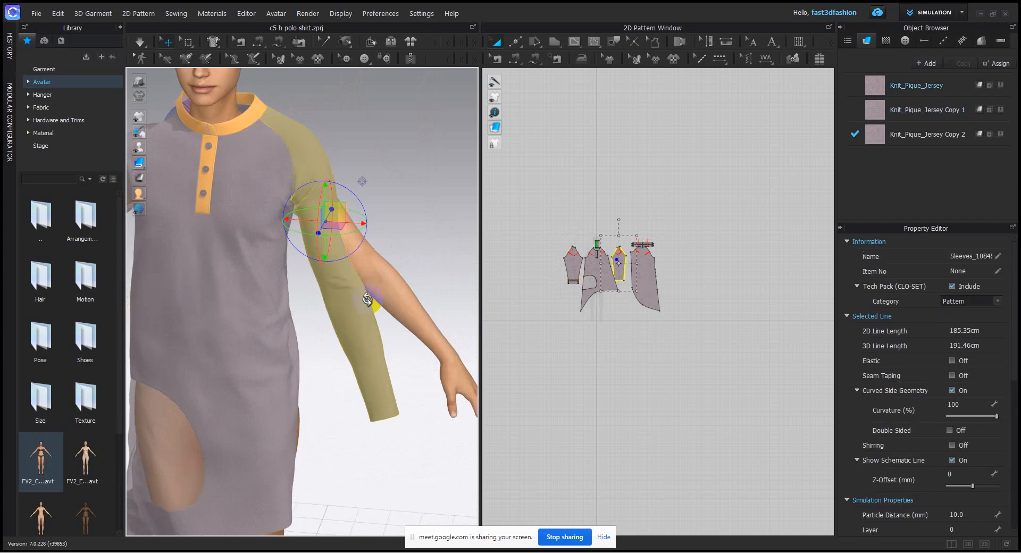
right_drag(357, 182, 349, 237)
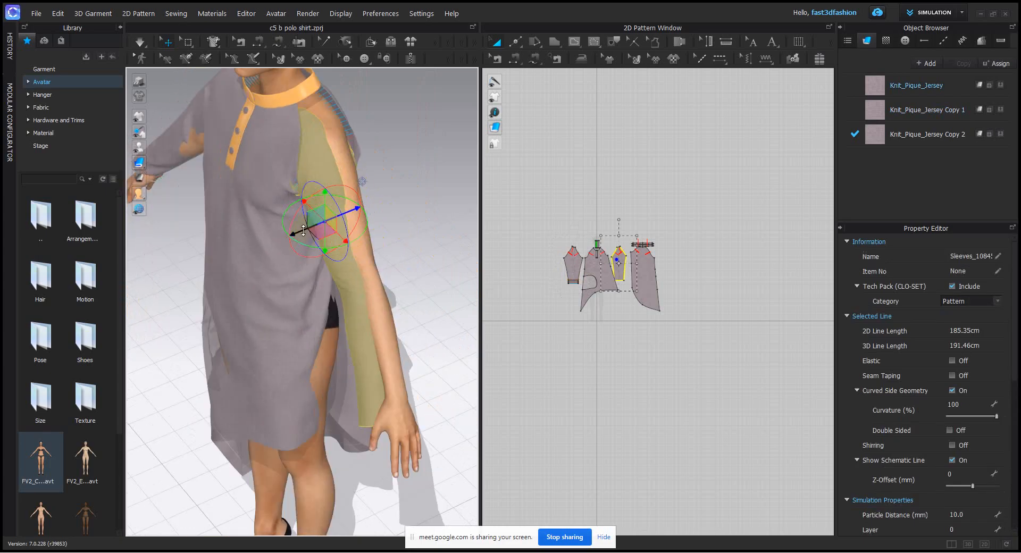
drag(303, 230, 322, 223)
right_drag(357, 239, 363, 212)
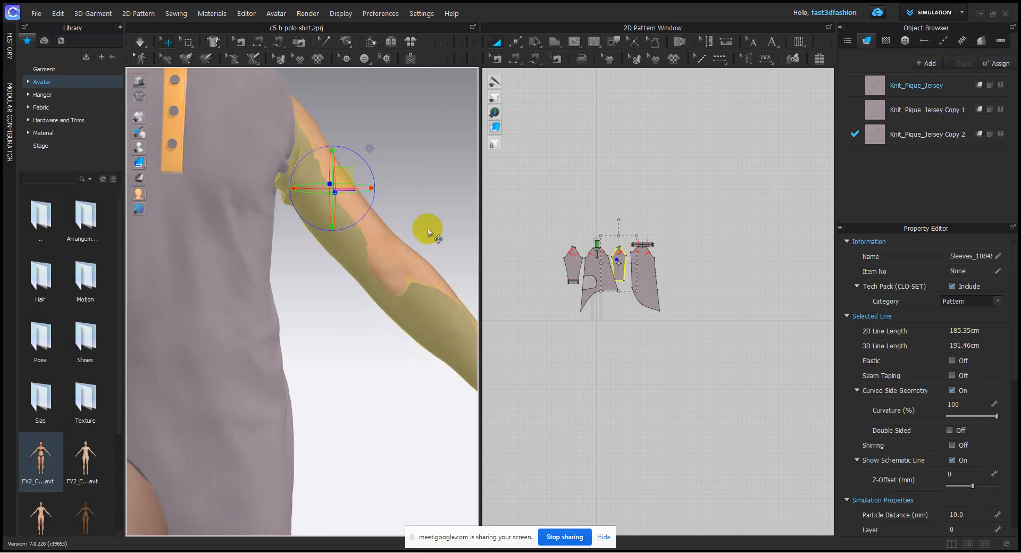
right_drag(426, 228, 263, 206)
drag(260, 214, 266, 205)
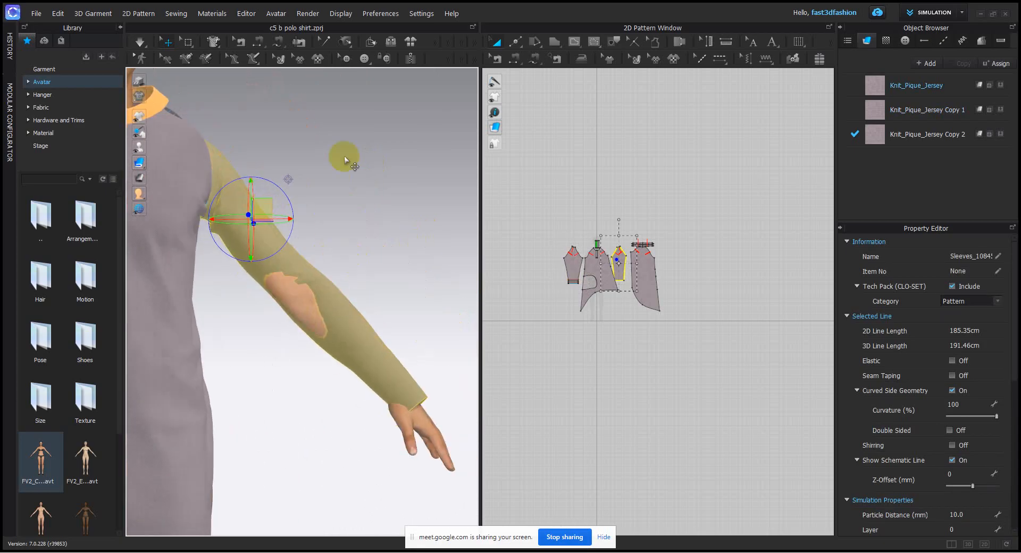
click(345, 158)
- Start the simulation and pull the right sleeve's fabric into place along the avatar's arm
scroll(333, 244, down, 4)
right_drag(333, 244, 397, 197)
click(139, 42)
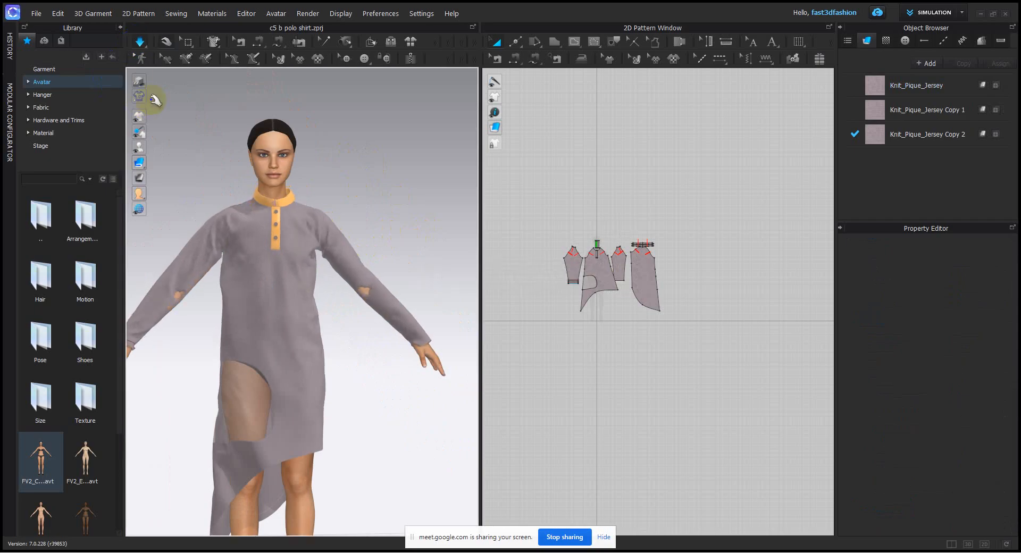
scroll(353, 287, down, 3)
right_drag(342, 312, 257, 190)
click(257, 190)
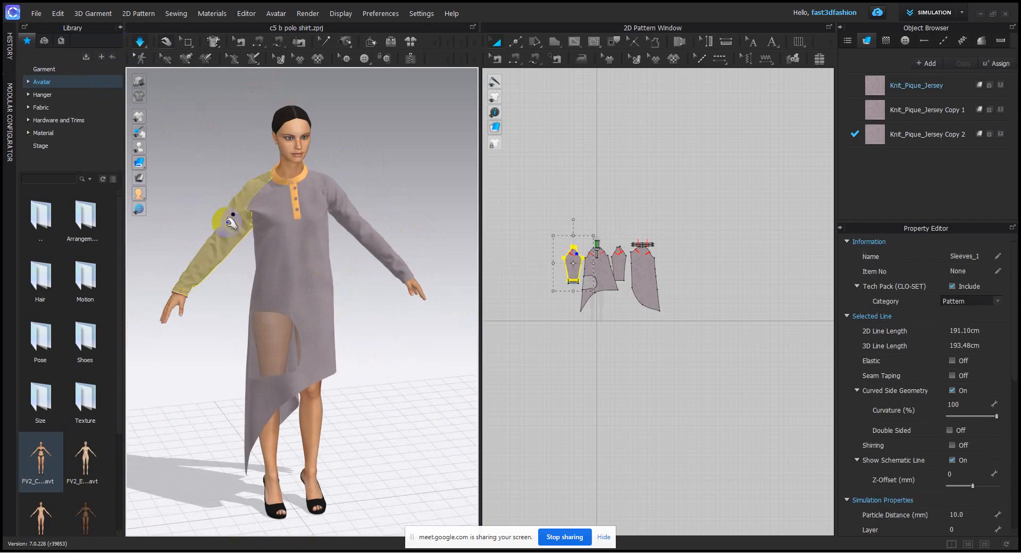
right_drag(355, 196, 354, 205)
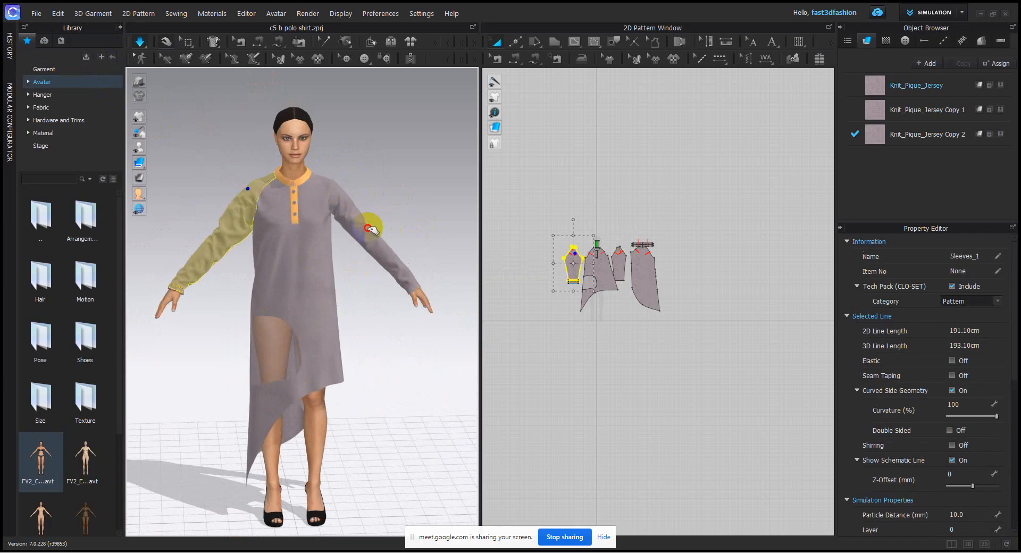
- Pull the left sleeve and the front body piece during the simulation to even out their drape
click(369, 229)
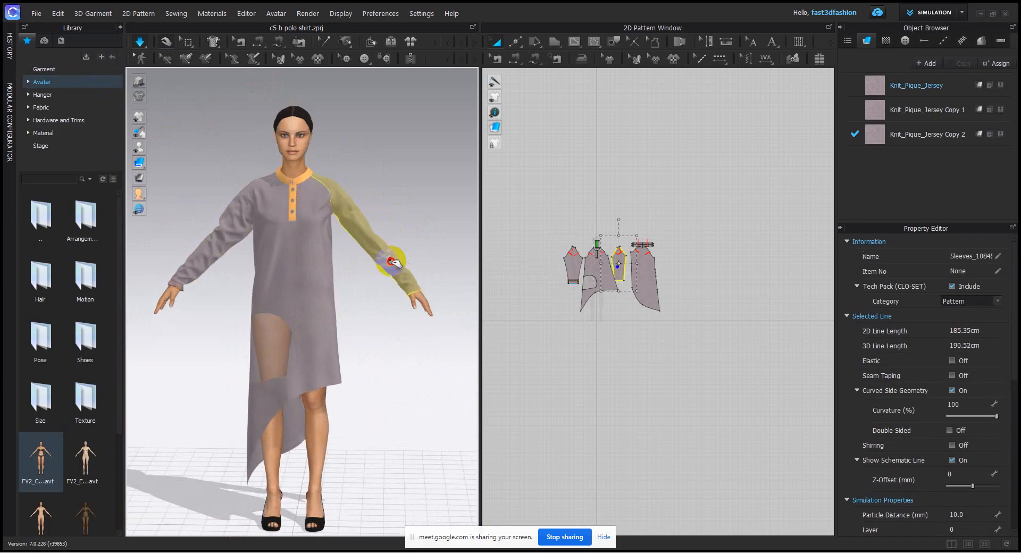
click(299, 286)
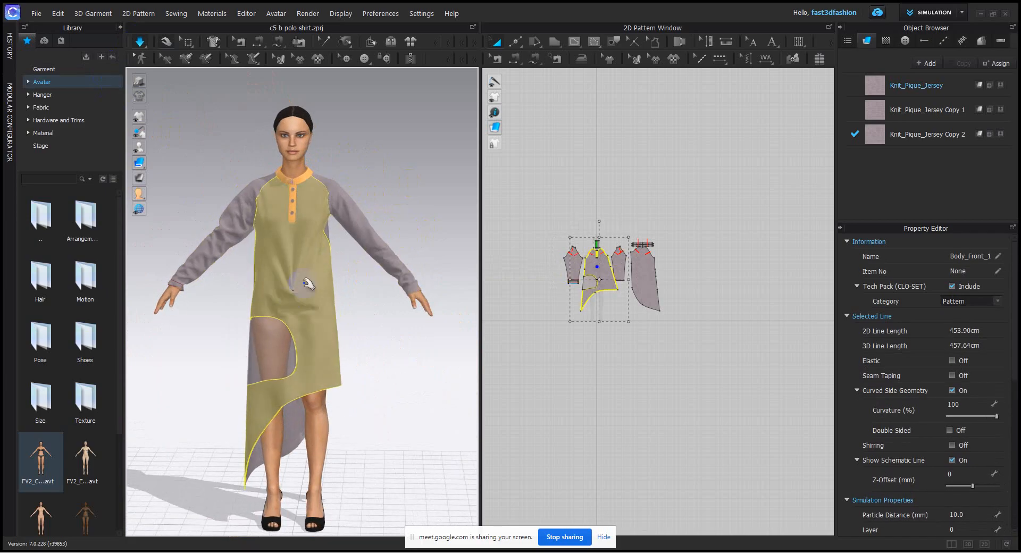
click(328, 271)
click(407, 264)
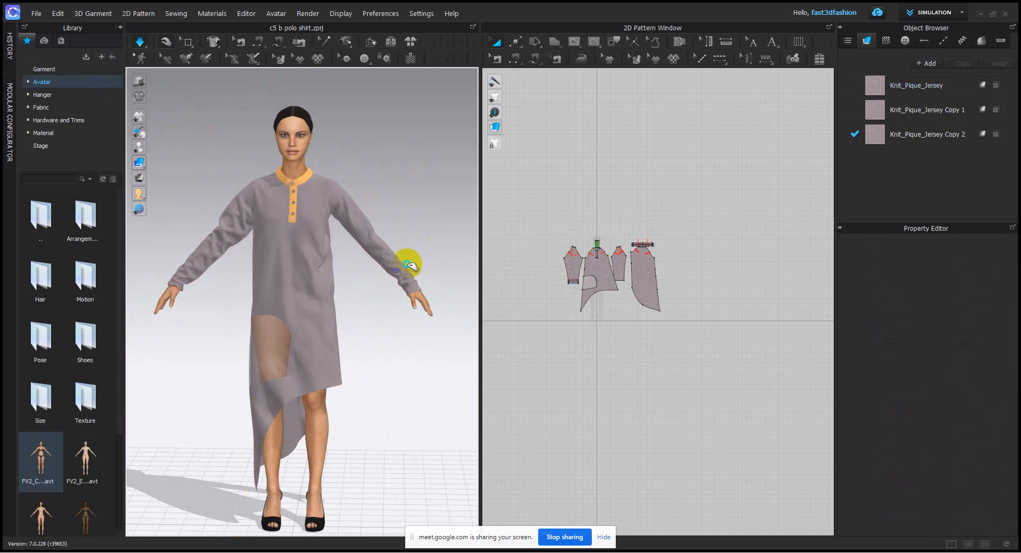
- Pull the back body piece into place during the simulation, inspect the dress from the front, and stop the simulation
right_drag(407, 265, 234, 262)
click(287, 279)
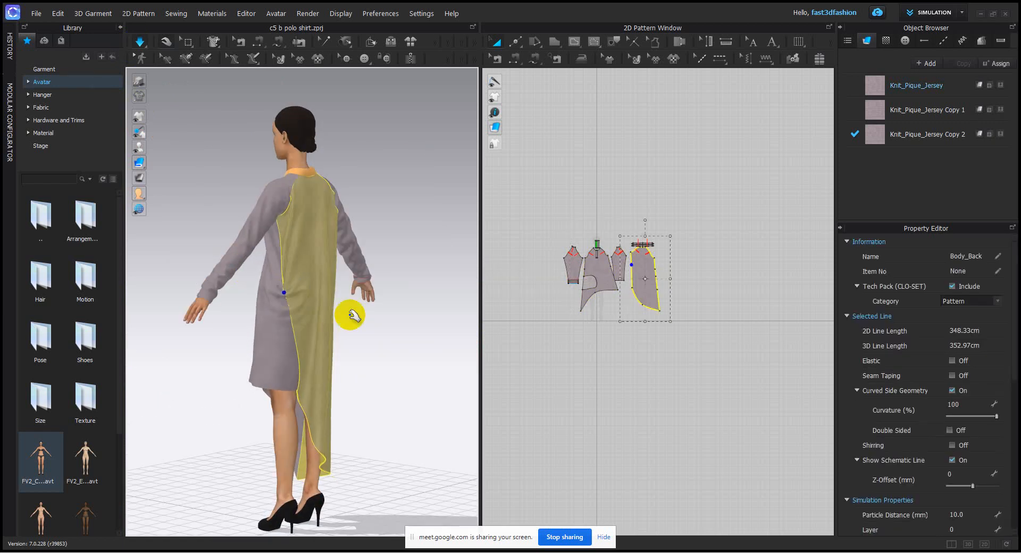
right_drag(353, 315, 321, 321)
click(399, 178)
right_drag(372, 234, 312, 323)
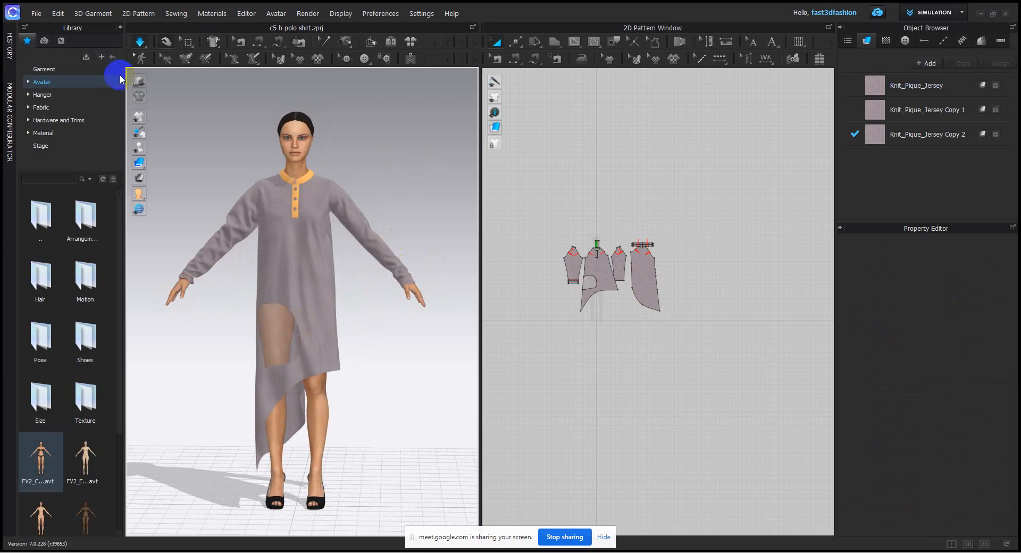
click(140, 41)
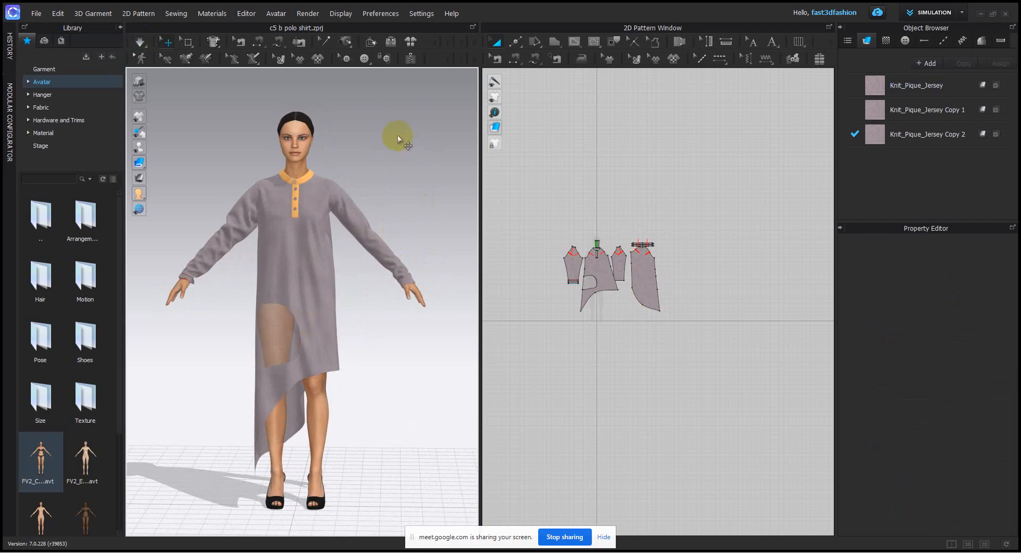
- Save the project as a new file named "c5 bdd" in the fast3dfashion b 102 folder
click(36, 13)
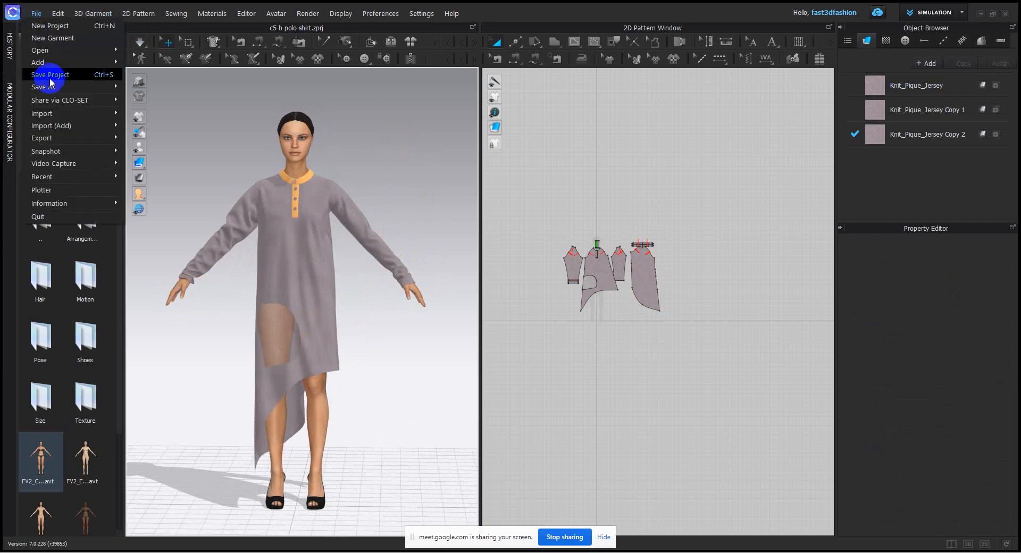
mouse_move(62, 87)
click(139, 88)
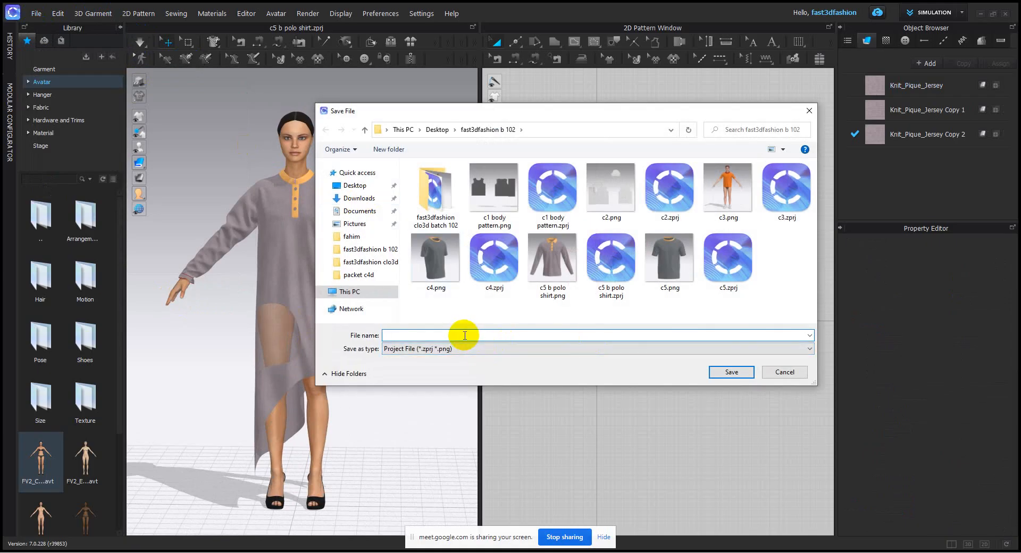
text(c5 )
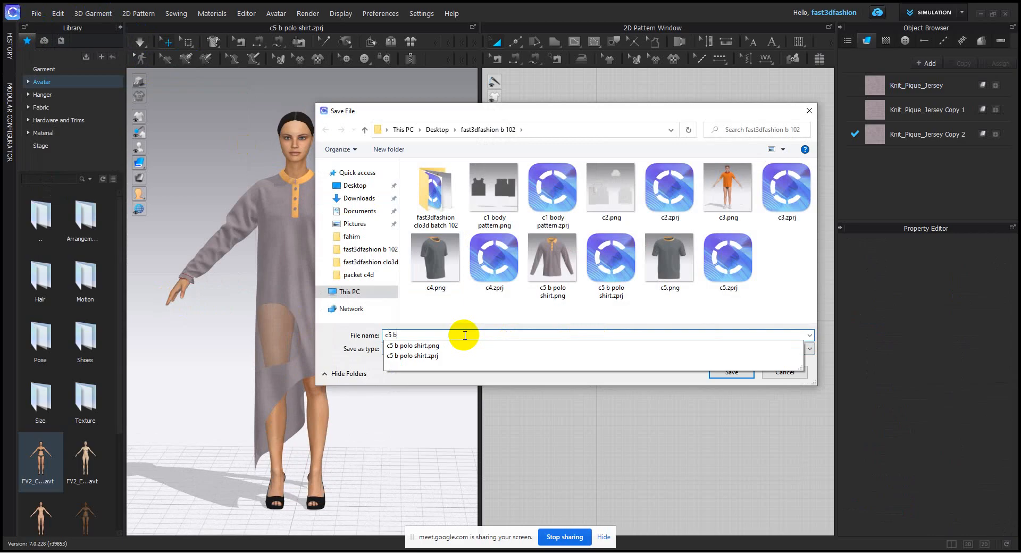
text(bdd)
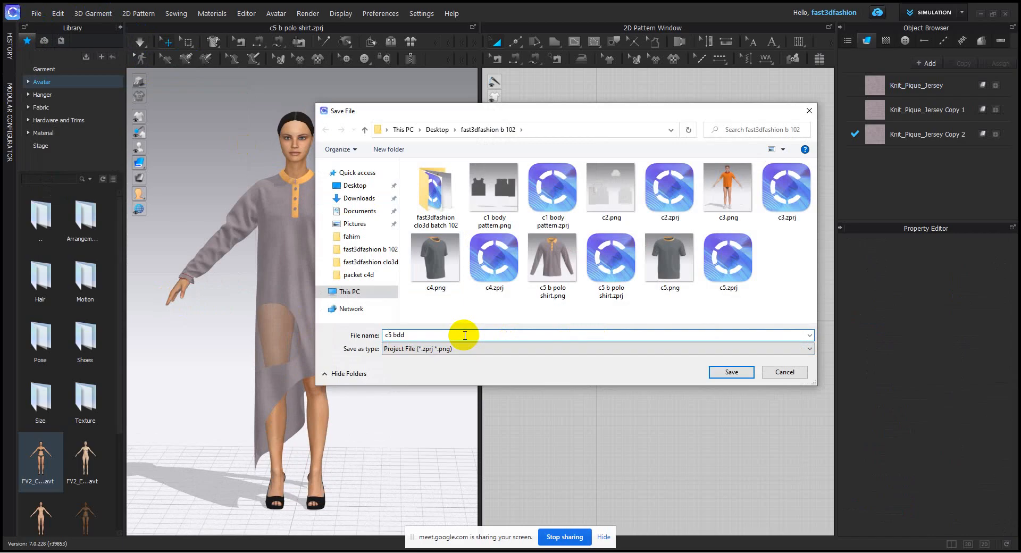
click(724, 369)
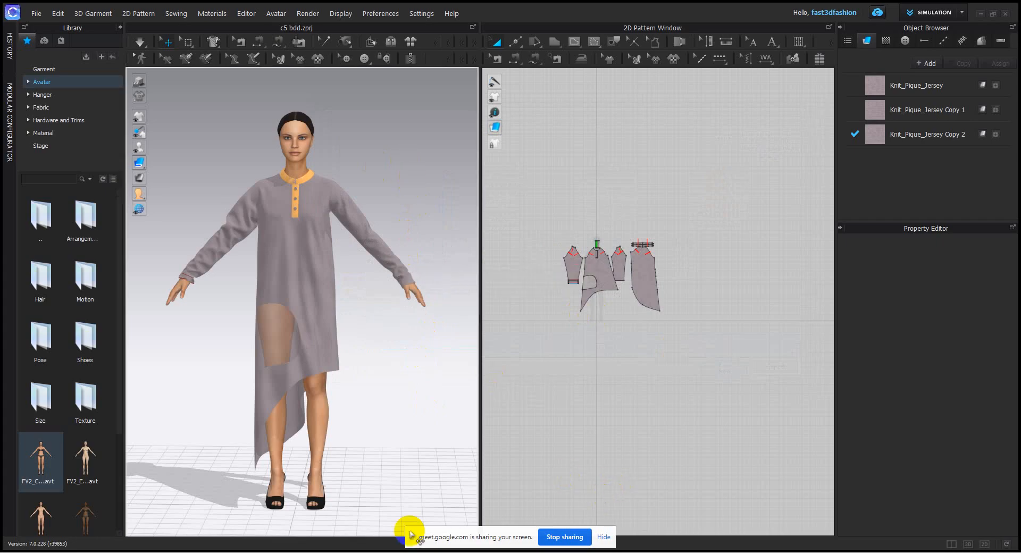
- Switch to the course outline PDF in Edge and review the class 4 topics on garment transformation, detailing and pleats
key(alt+Tab)
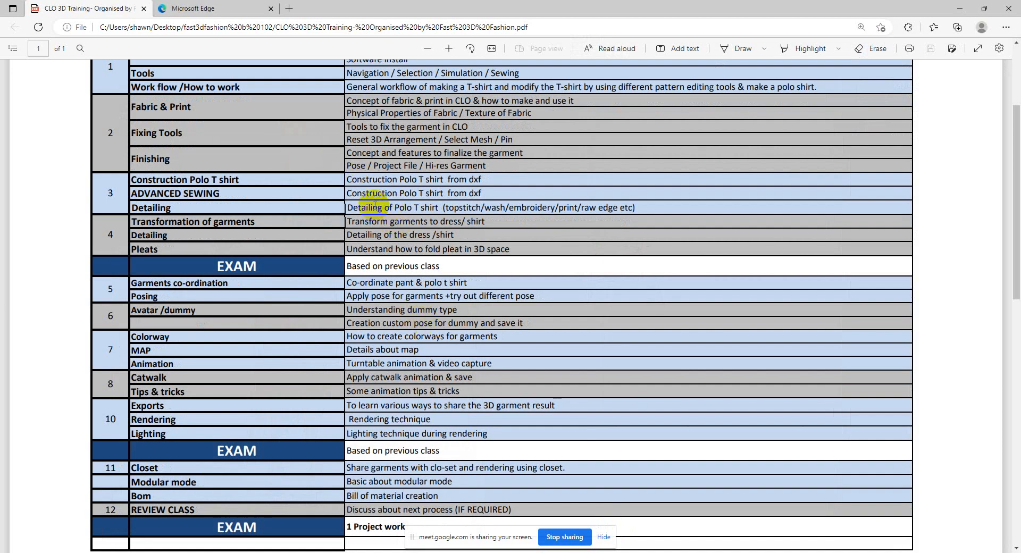
drag(346, 220, 484, 221)
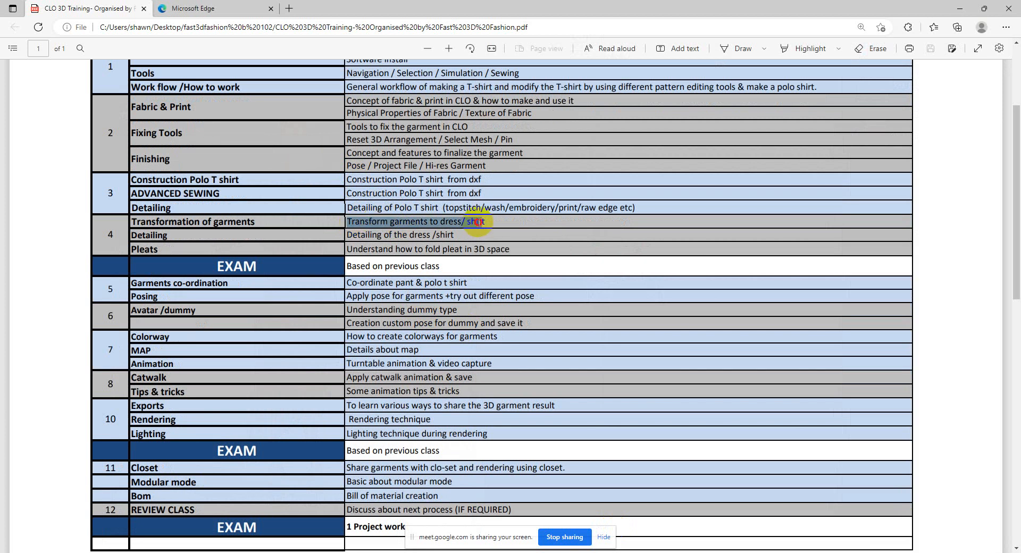
drag(347, 234, 455, 235)
click(375, 247)
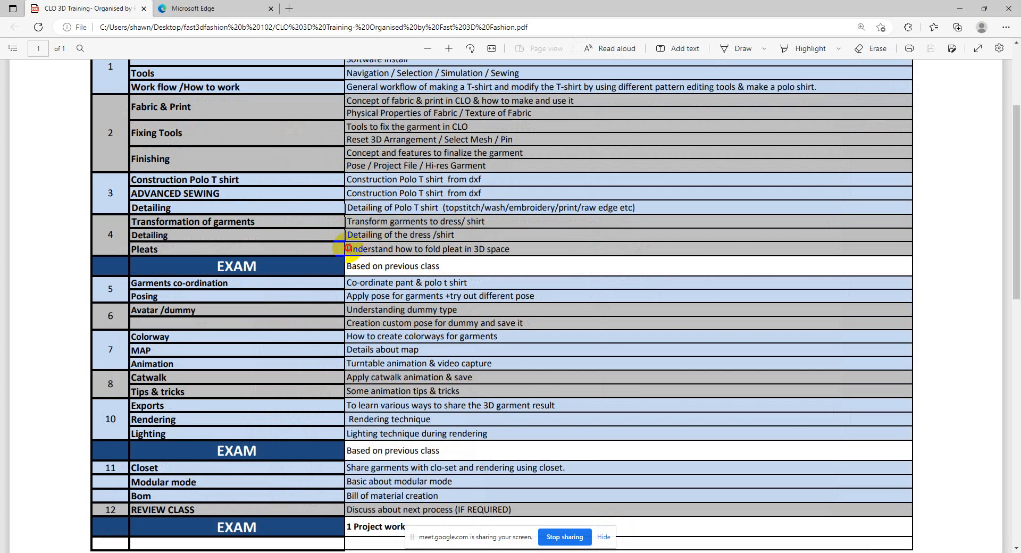
drag(346, 248, 517, 247)
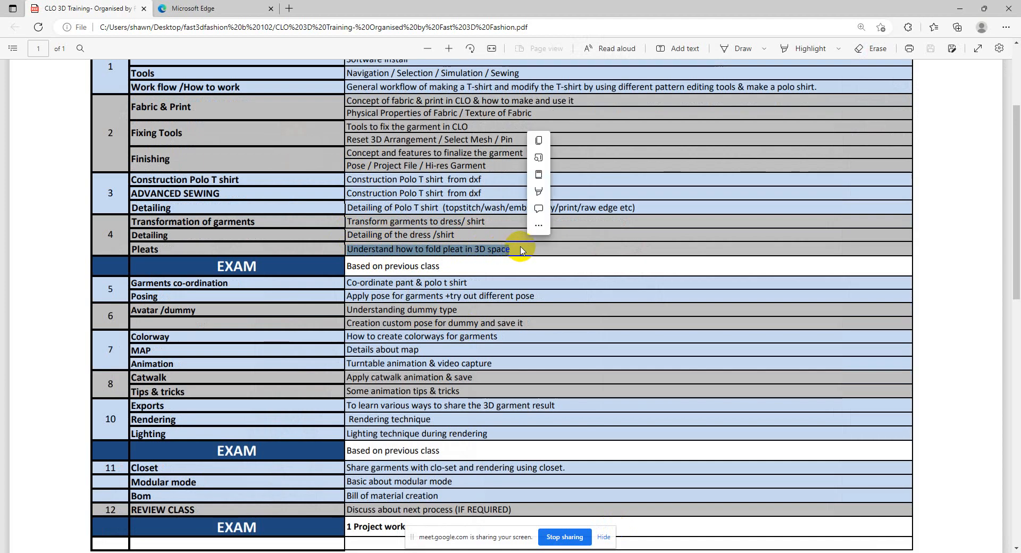
click(483, 257)
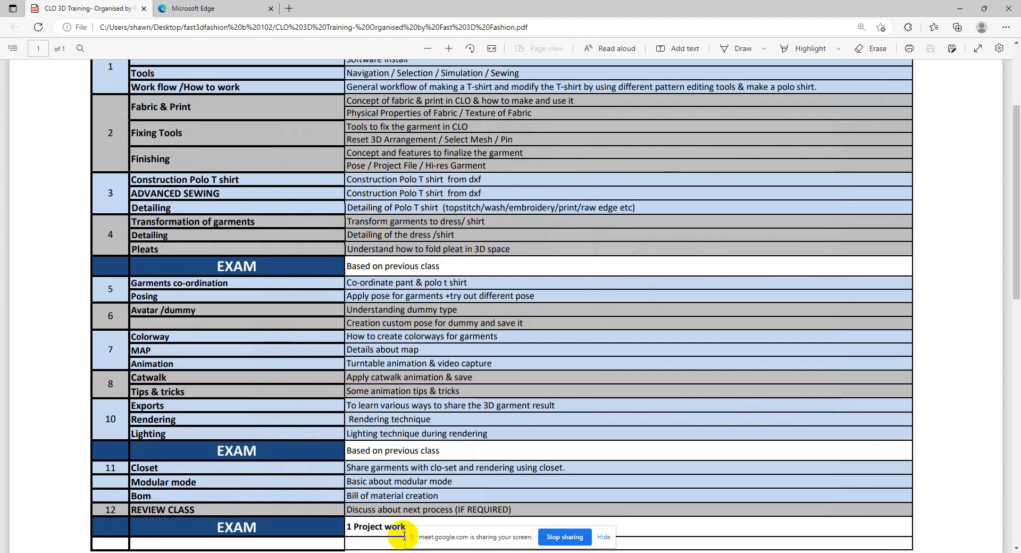
- Highlight the outline's entry on folding pleats in 3D space and check the exam entry below it
mouse_move(300, 552)
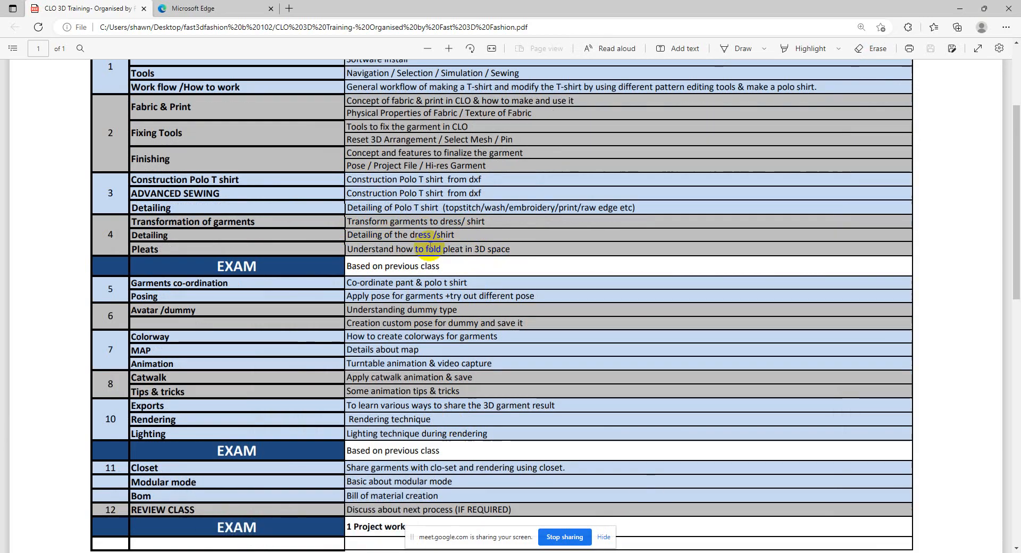
drag(346, 247, 496, 251)
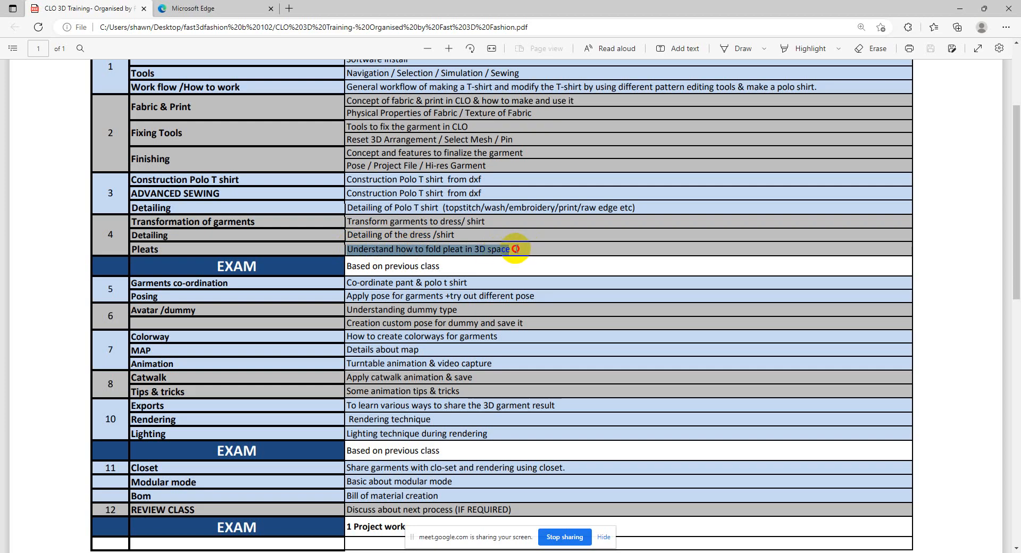
drag(515, 249, 514, 250)
click(425, 260)
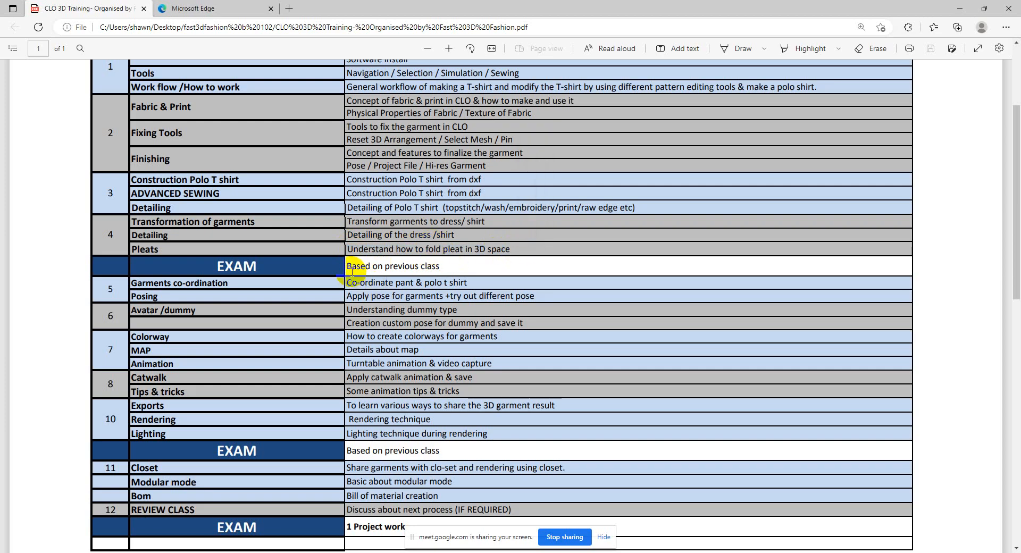
mouse_move(345, 267)
mouse_down()
mouse_move(468, 267)
mouse_move(345, 266)
mouse_up()
click(435, 270)
double_click(409, 252)
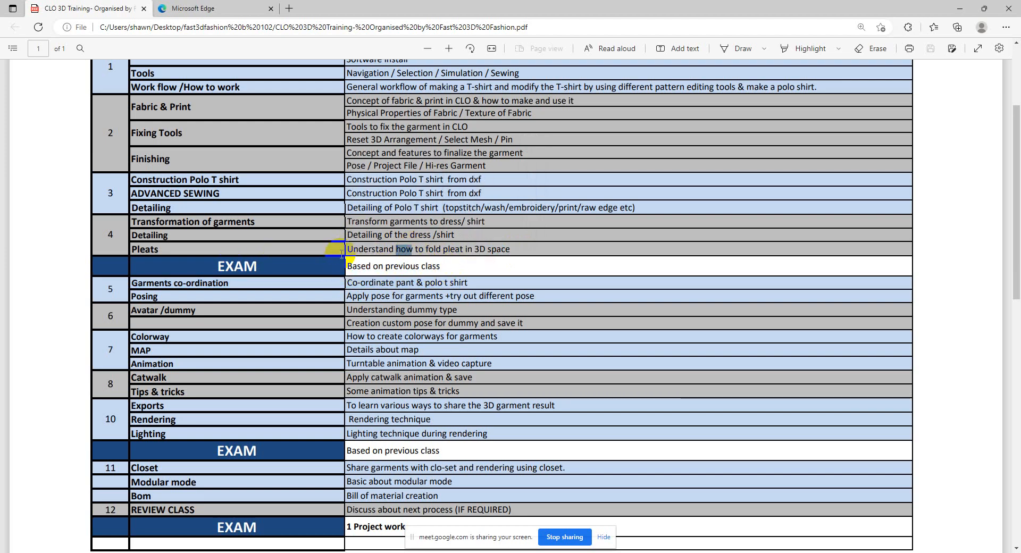
drag(339, 249, 503, 249)
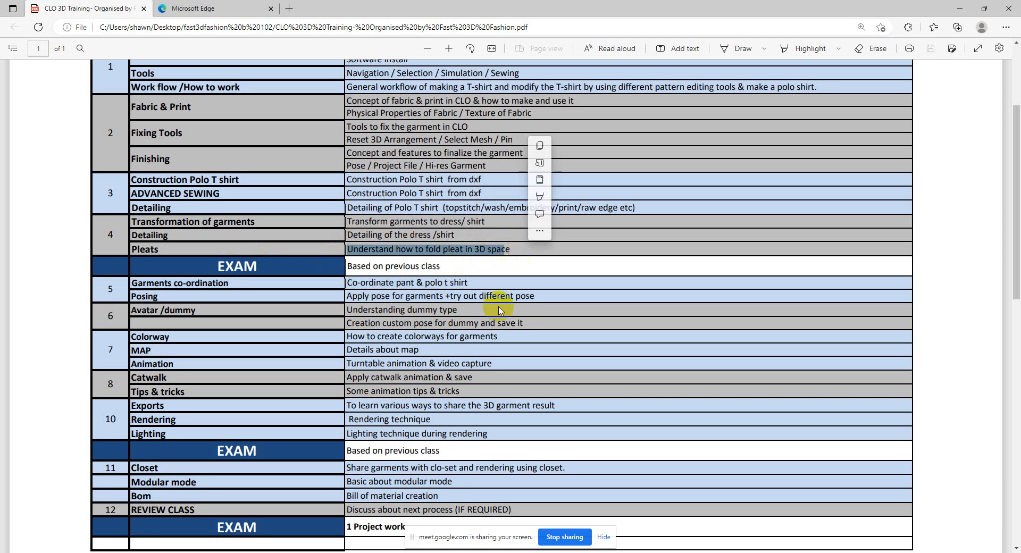
- Switch to Chrome, open the "dust effect png" image search tab and select its address for replacement
click(242, 519)
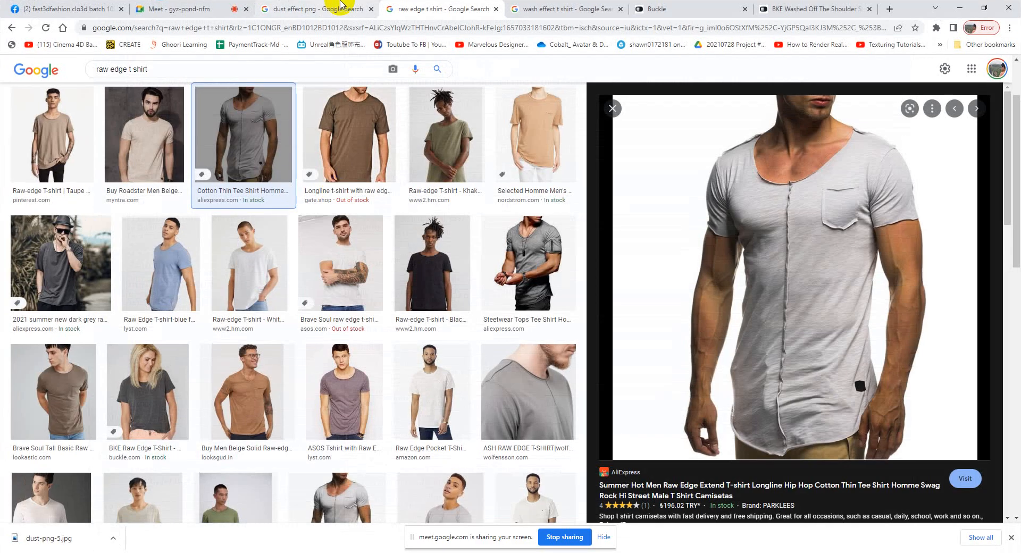
click(264, 10)
click(317, 29)
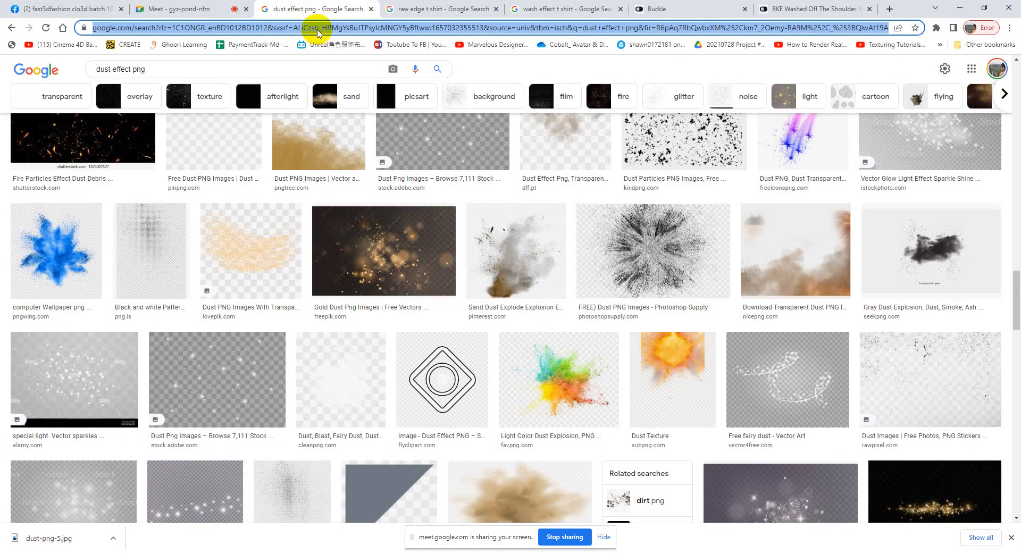
- Go to YouTube and search for "clo3d pleats fold"
text(y)
key(Return)
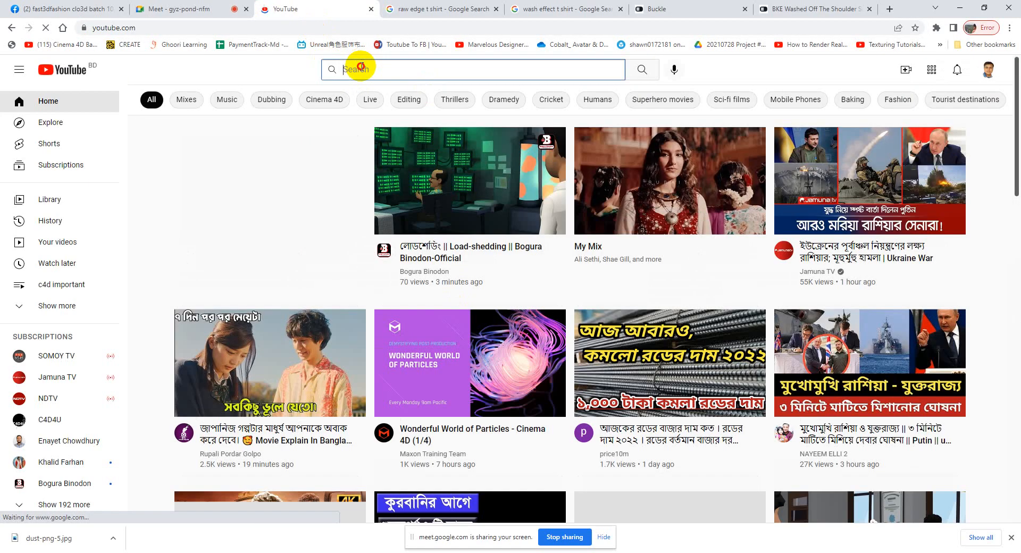
click(357, 69)
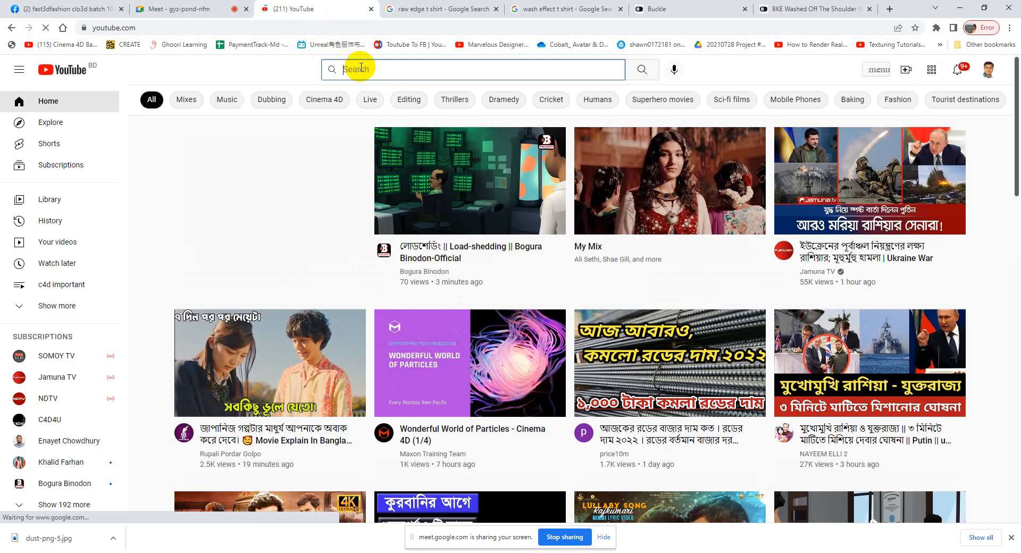
text(clo)
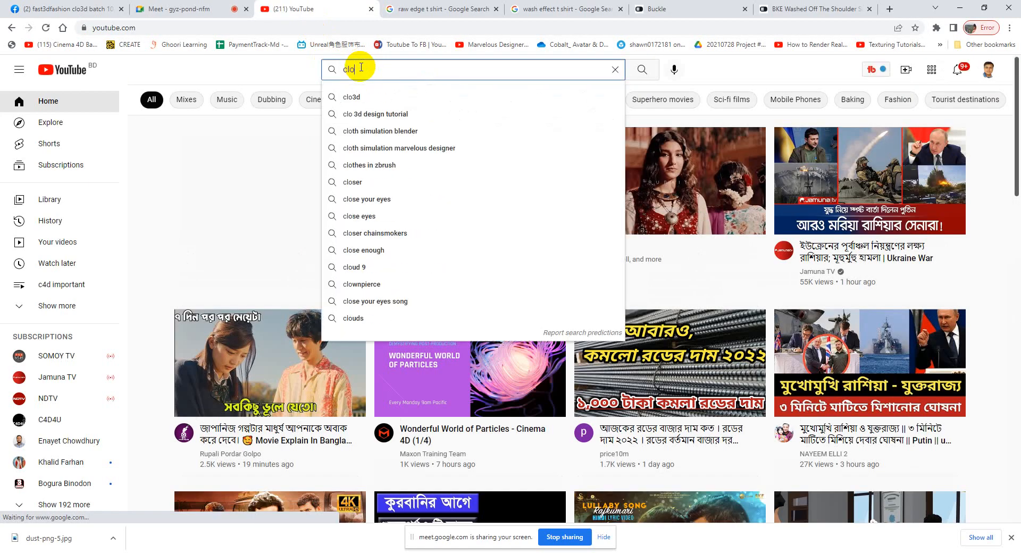
text(3d plea)
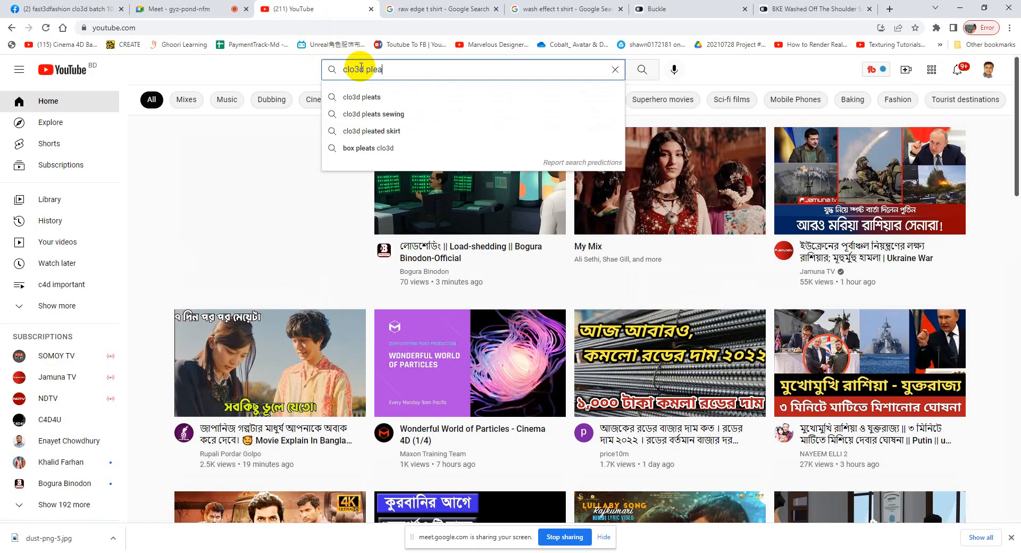
text(ts fold)
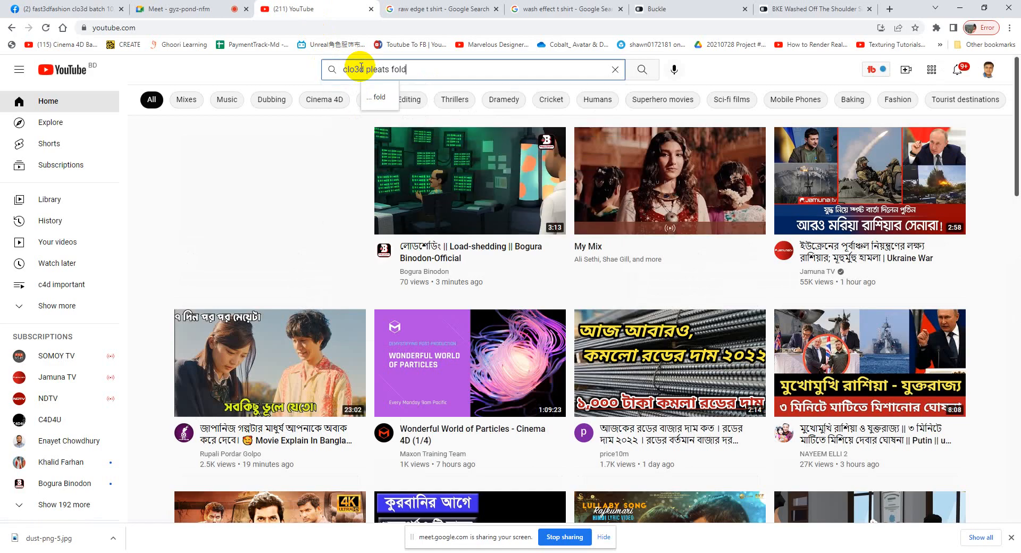
key(Return)
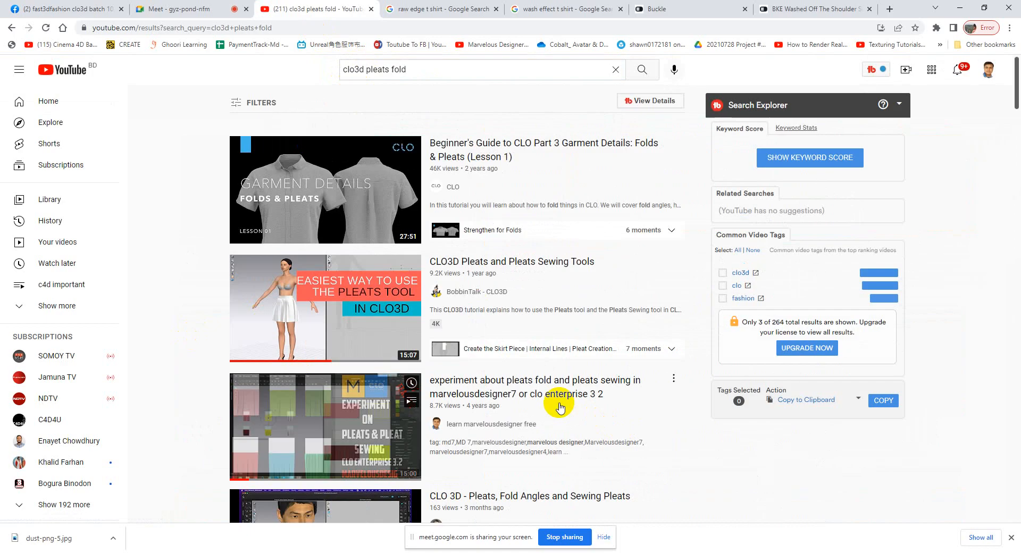
- Open the video "experiment about pleats fold and pleats sewing in marvelousdesigner7 or clo enterprise 3 2" in a new tab and switch to it
scroll(585, 408, down, 1)
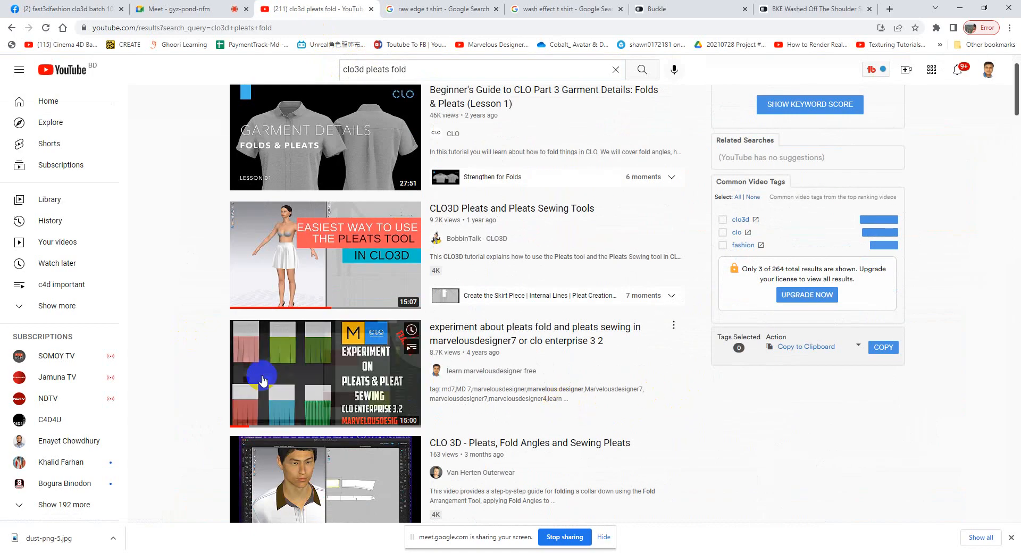
mouse_move(357, 379)
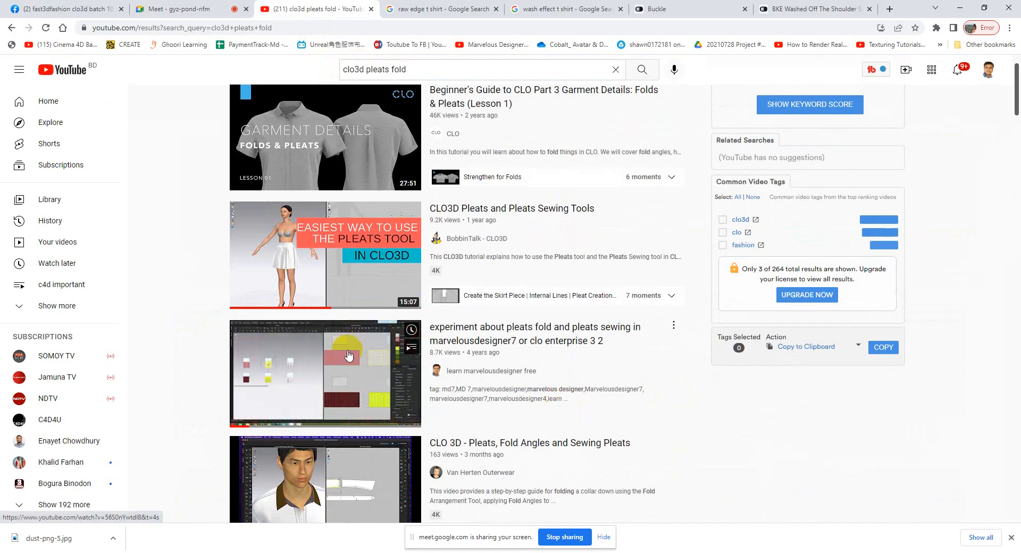
right_click(327, 344)
click(347, 348)
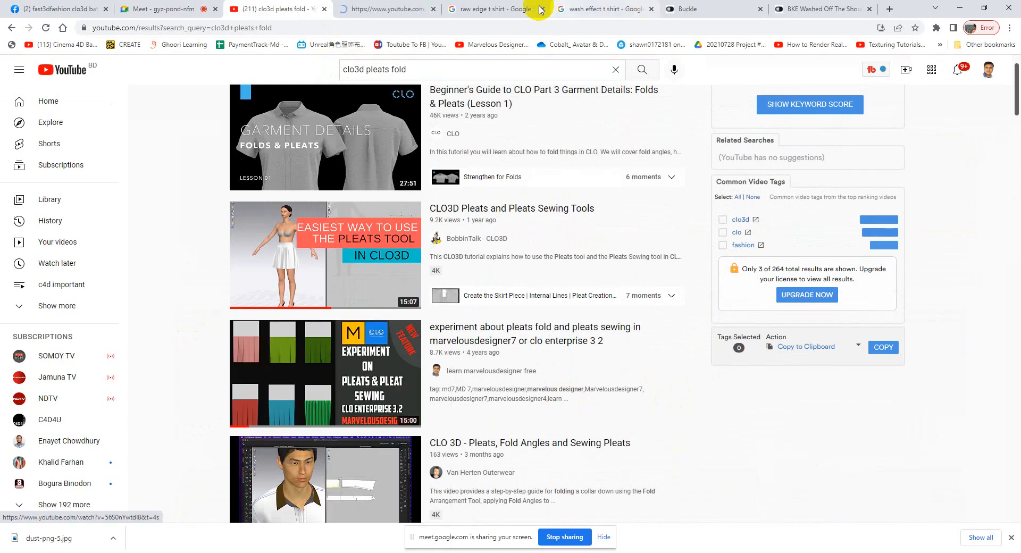
click(385, 8)
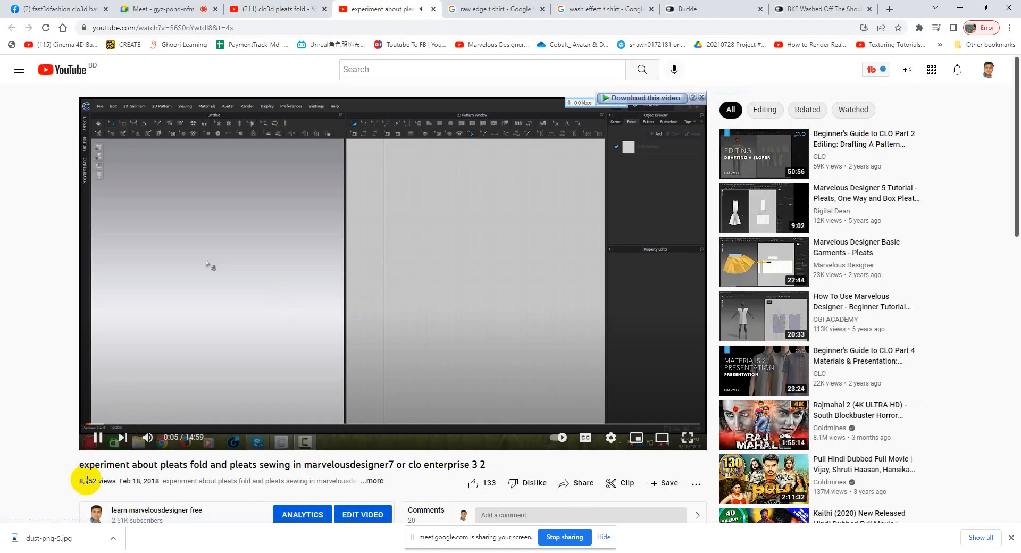
- Lower the pleats video's volume and pause it, viewing it briefly in full screen
mouse_move(145, 445)
drag(180, 438, 175, 437)
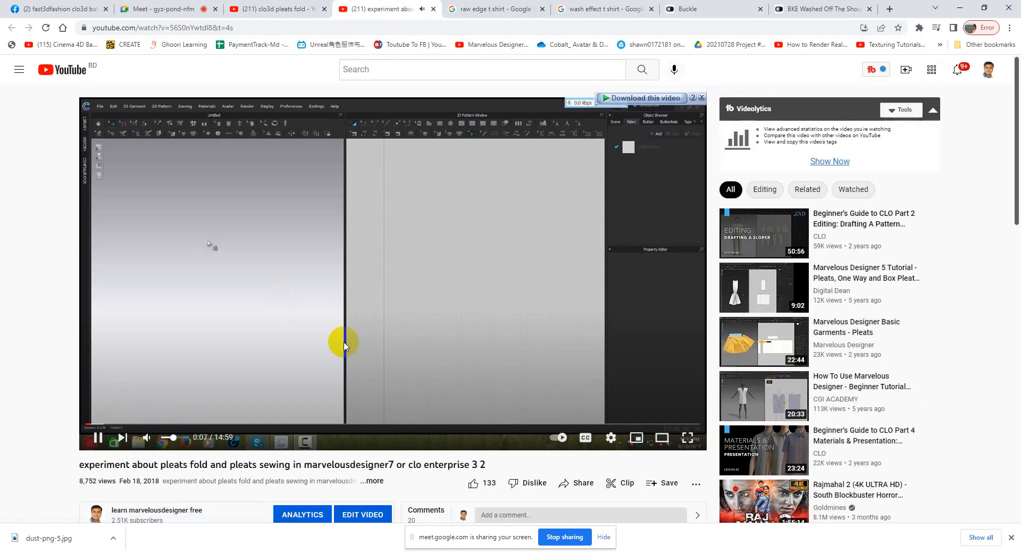
click(394, 274)
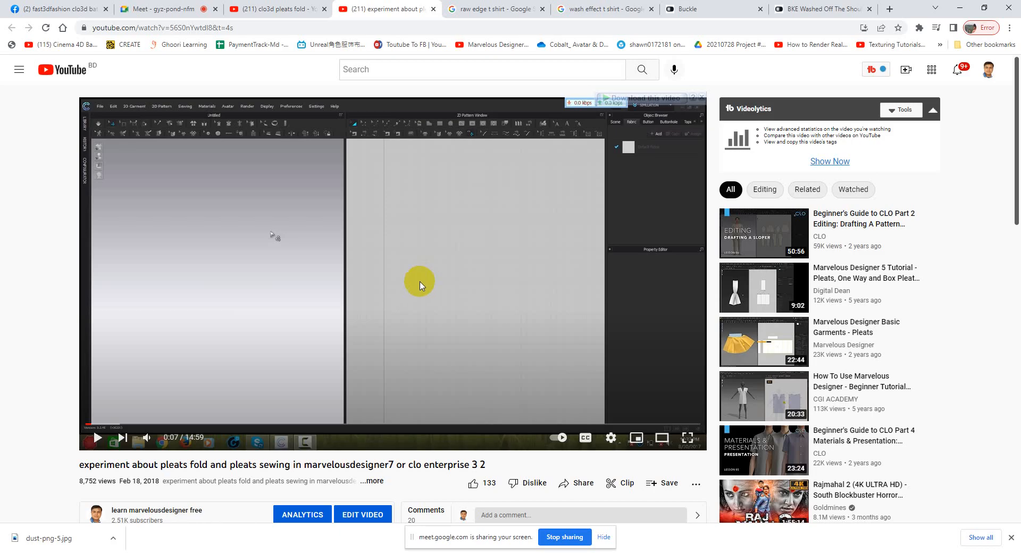
click(687, 437)
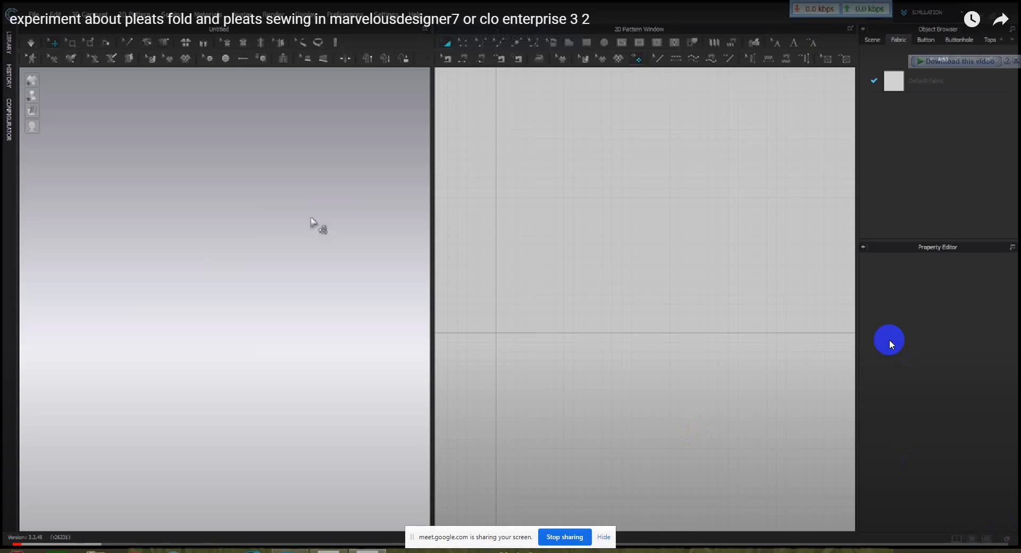
key(Escape)
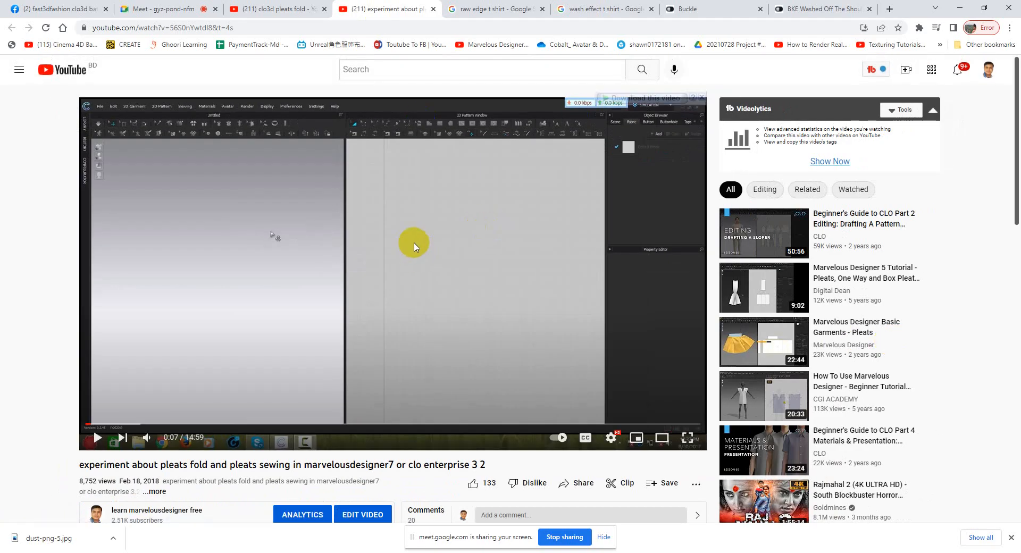
- Copy the web address of the pleats video
click(209, 28)
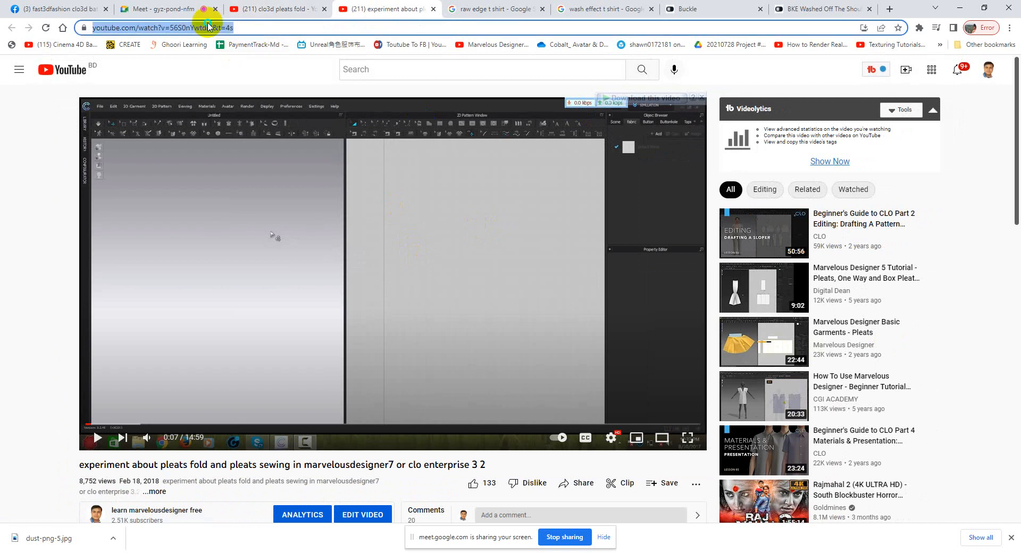
right_click(209, 27)
click(236, 97)
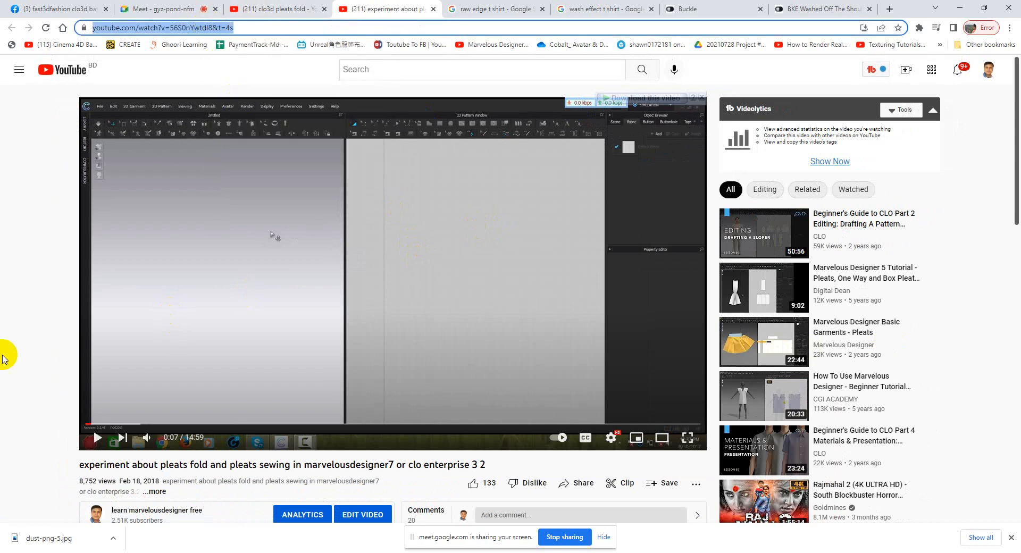
- Expand the pleats video's description and look through its full text and the viewer comments below it
scroll(3, 359, down, 2)
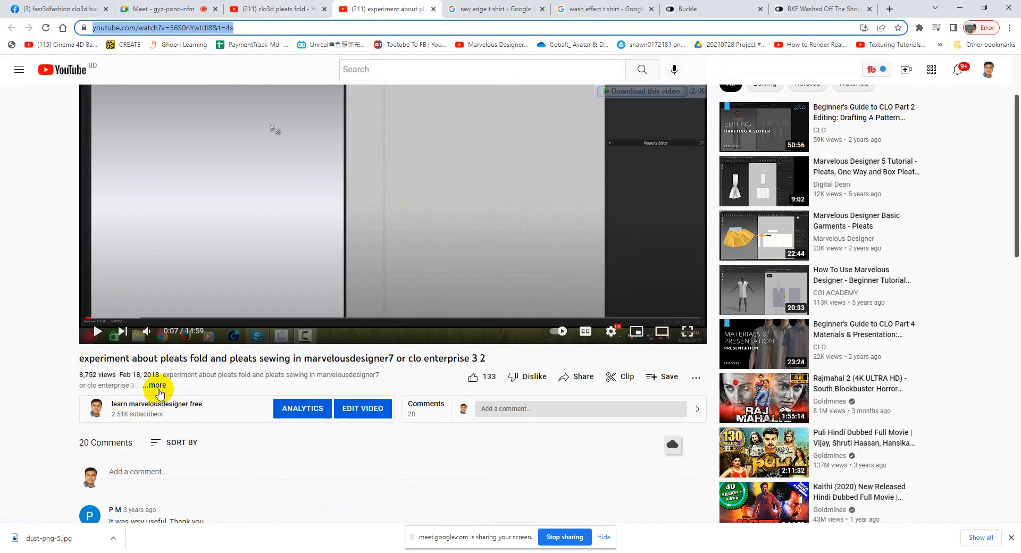
click(154, 385)
scroll(329, 416, down, 2)
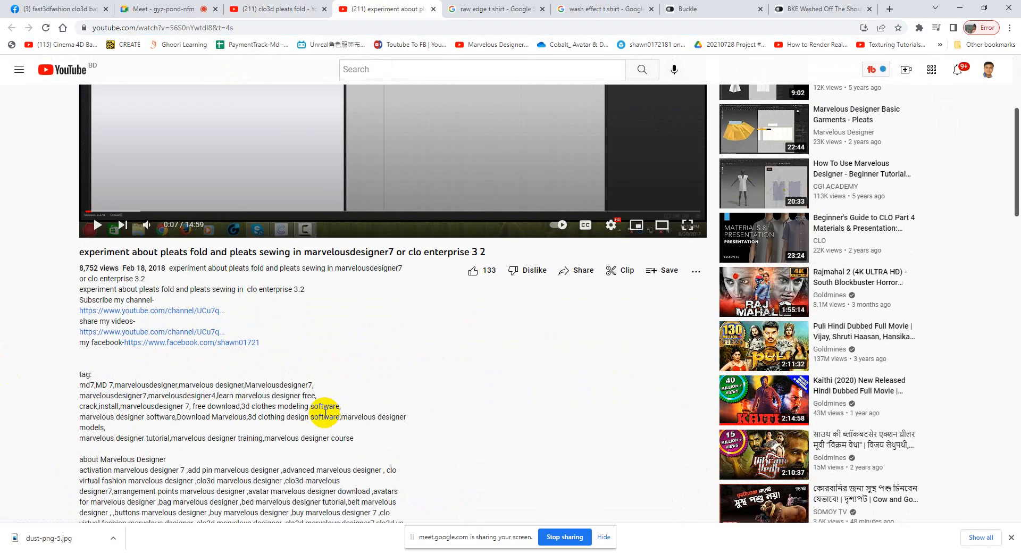
scroll(362, 304, down, 5)
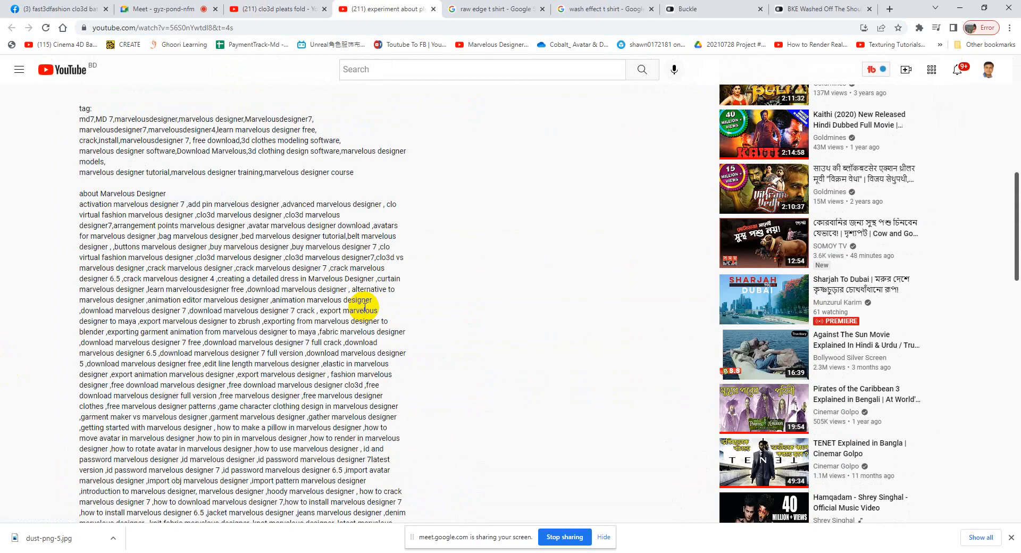
scroll(362, 304, down, 15)
scroll(324, 293, up, 1)
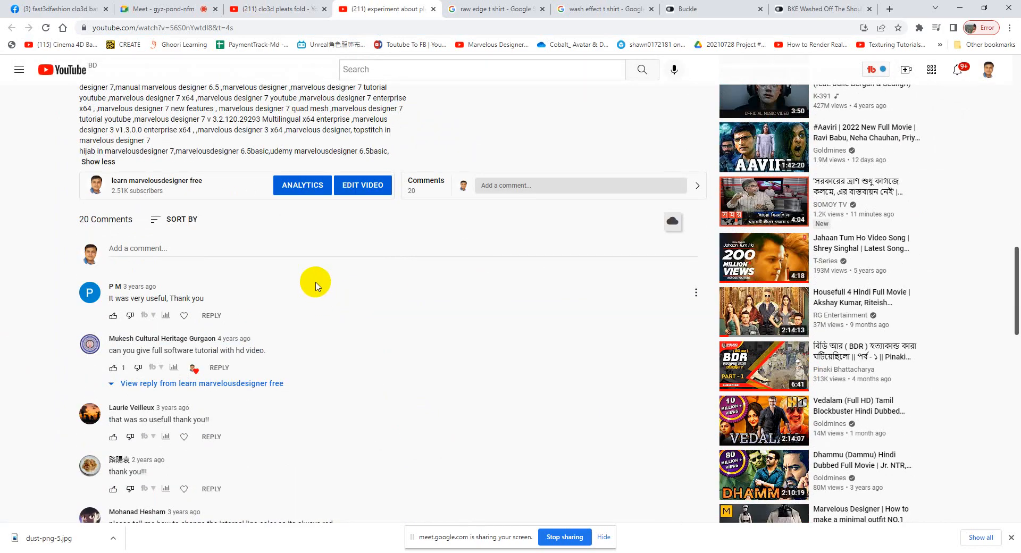
scroll(315, 286, down, 14)
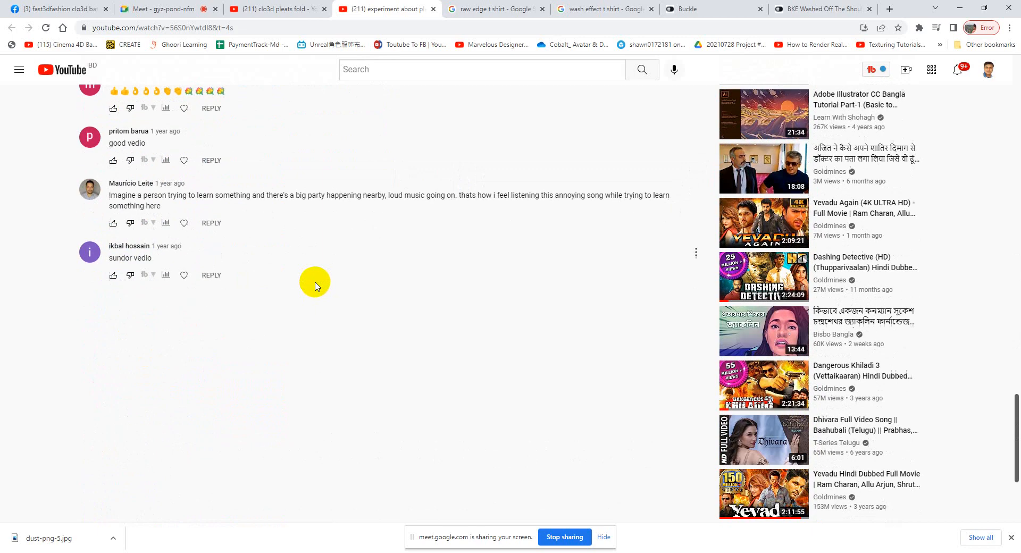
scroll(312, 285, up, 12)
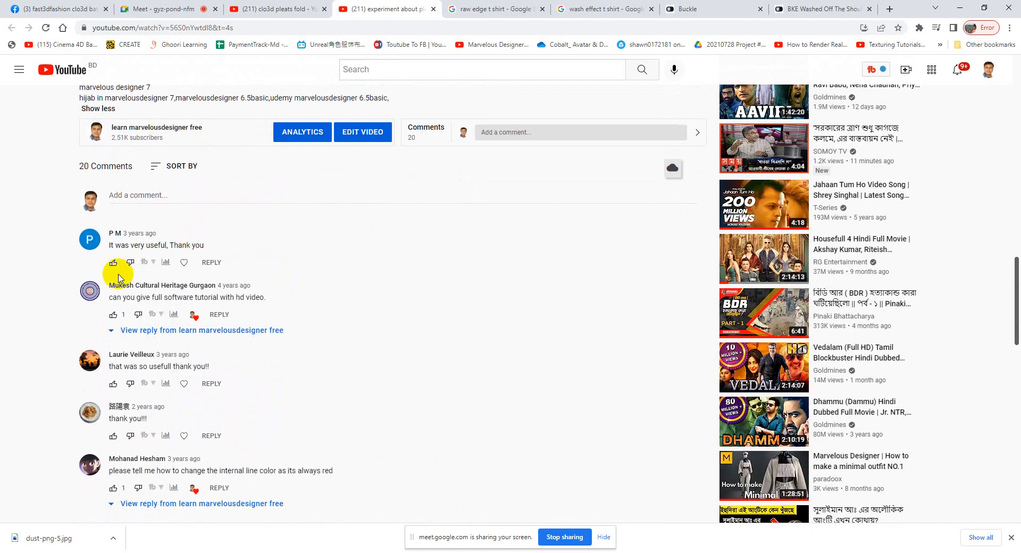
- Heart and like the first comment under the video, and post the reply "thank you very much" to it
click(184, 262)
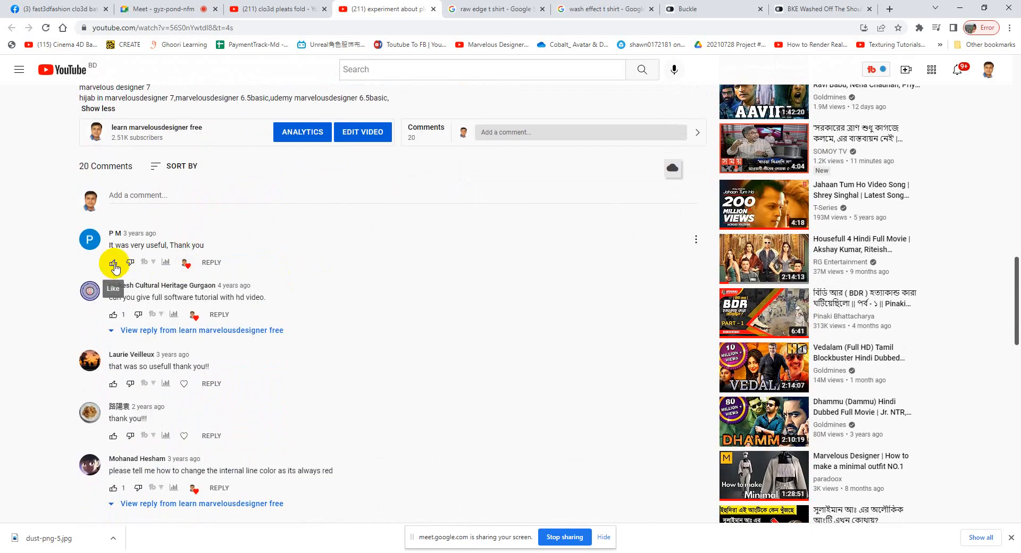
click(114, 263)
click(219, 262)
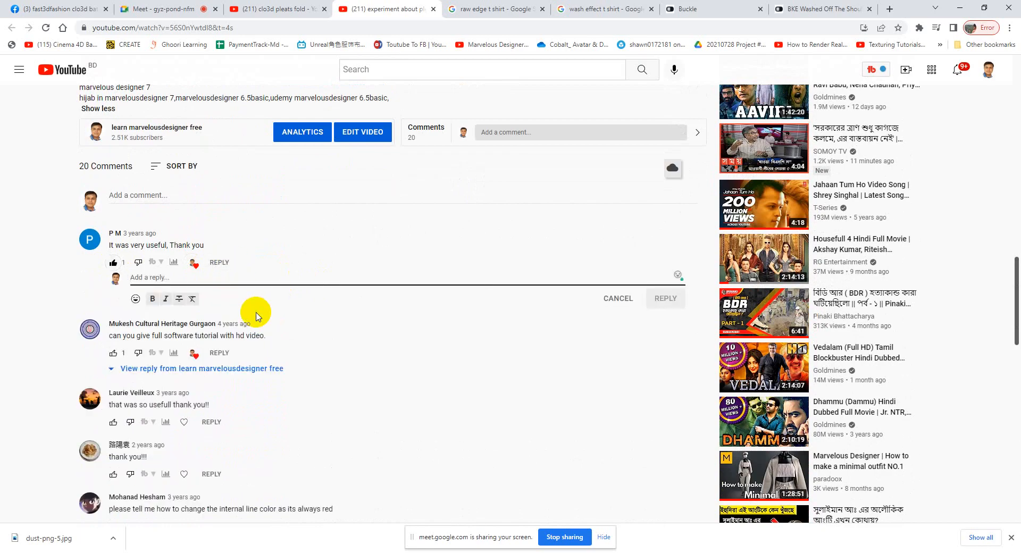
text(thank you very)
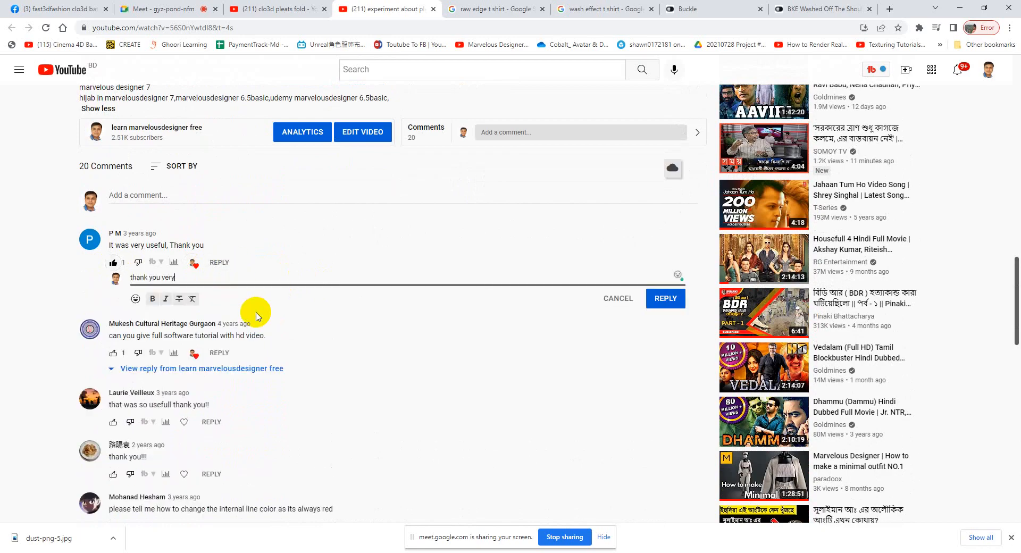
text( much)
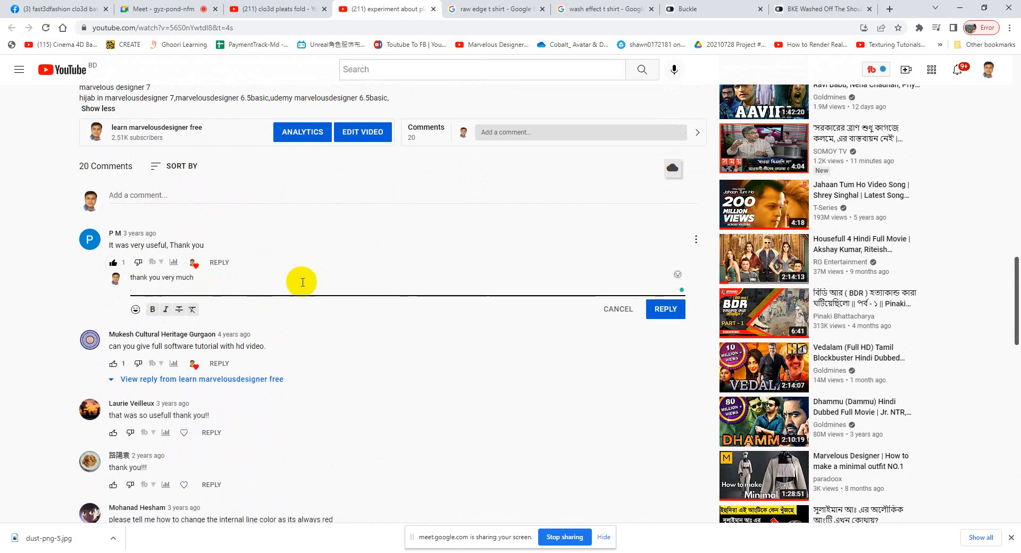
click(665, 298)
- Open the learn marvelousdesigner free channel from the video page and look through its uploaded videos
scroll(276, 242, up, 10)
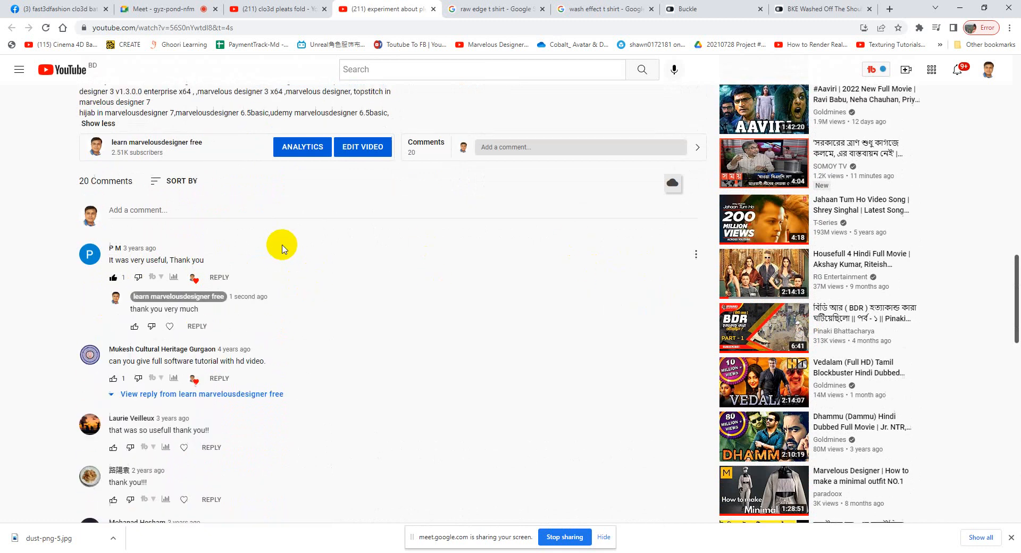
scroll(273, 241, up, 6)
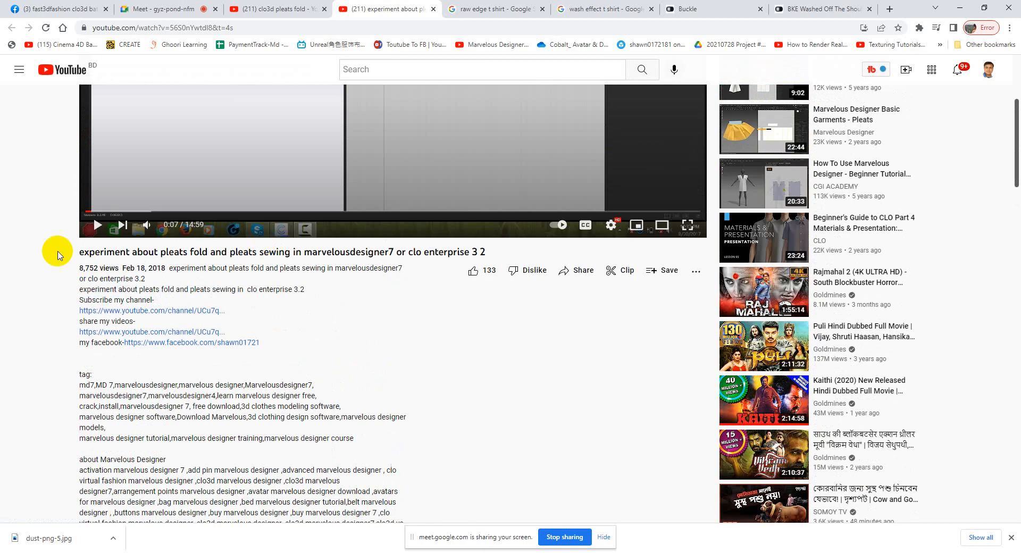
scroll(159, 391, up, 4)
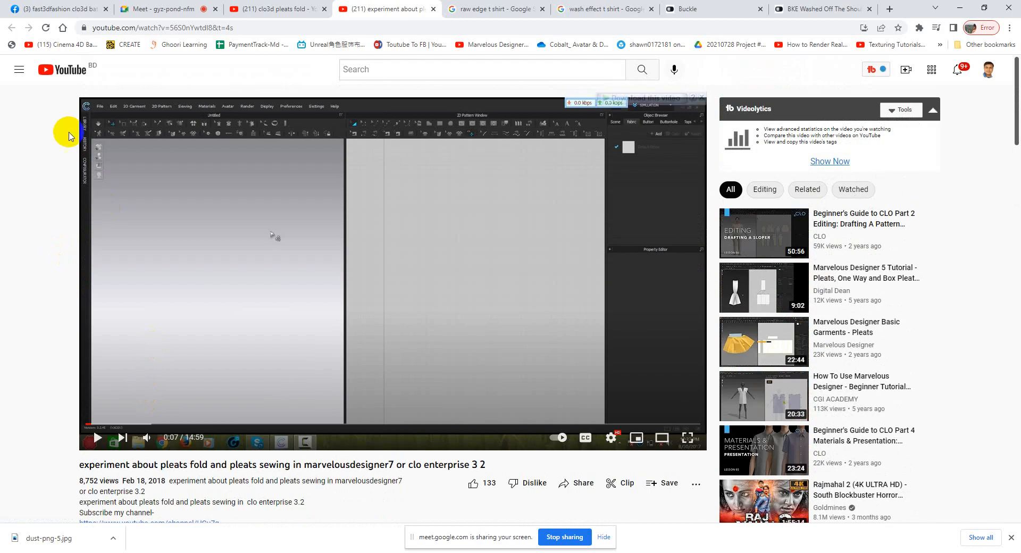
scroll(298, 321, down, 15)
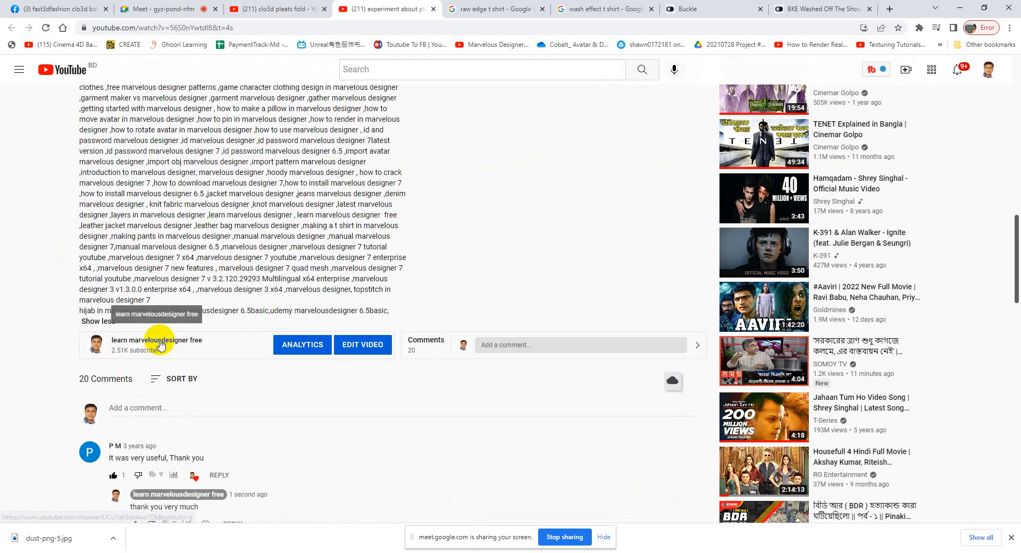
click(155, 341)
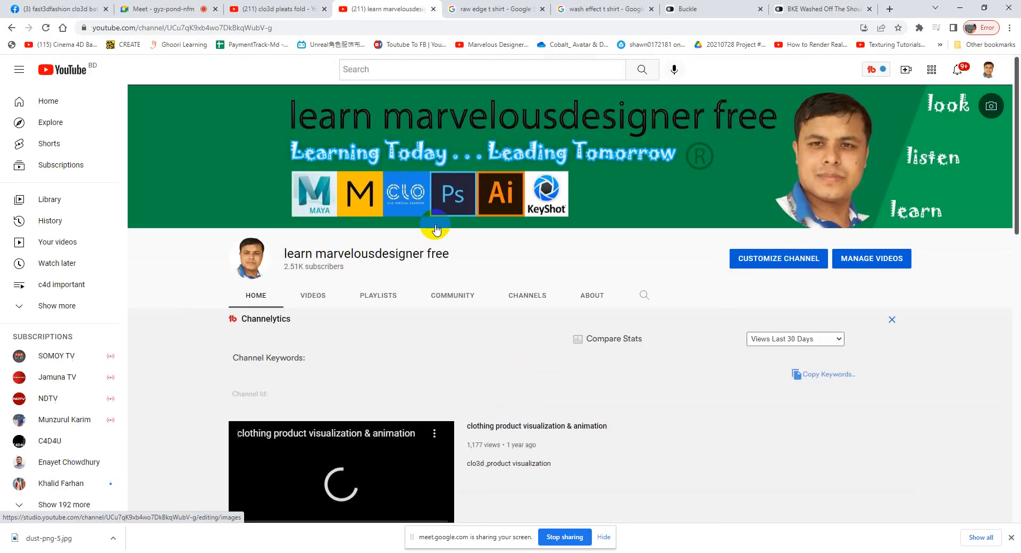
click(315, 296)
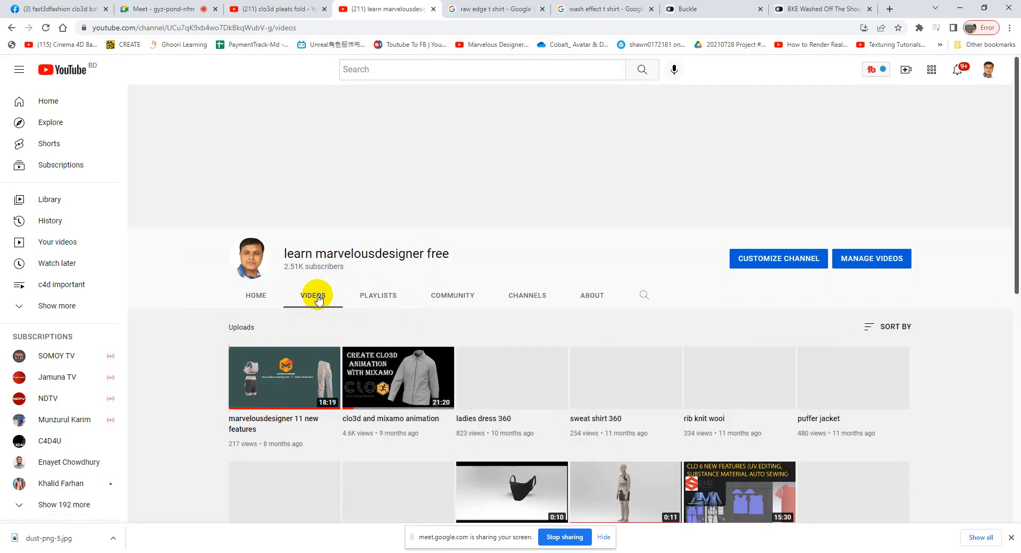
scroll(170, 304, down, 4)
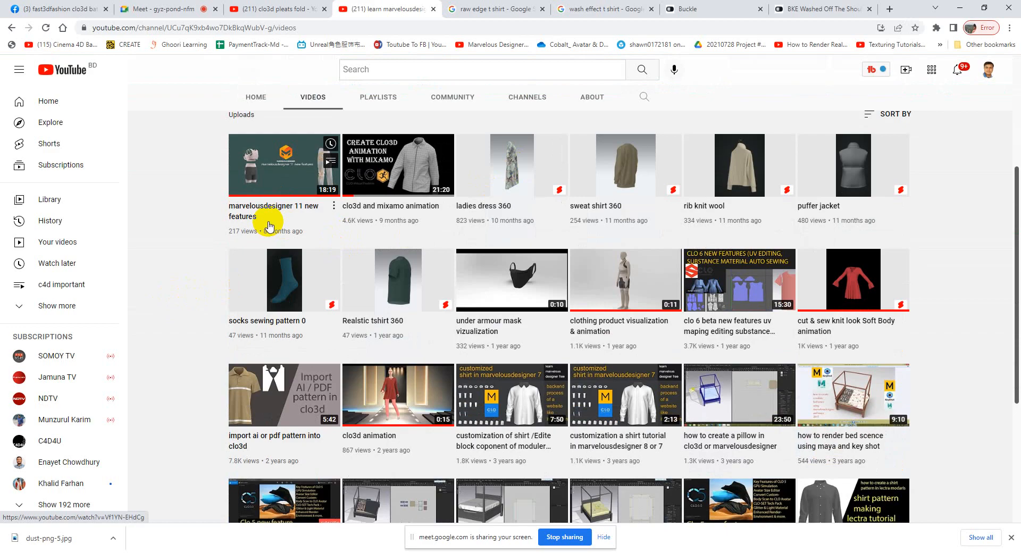
scroll(611, 309, up, 1)
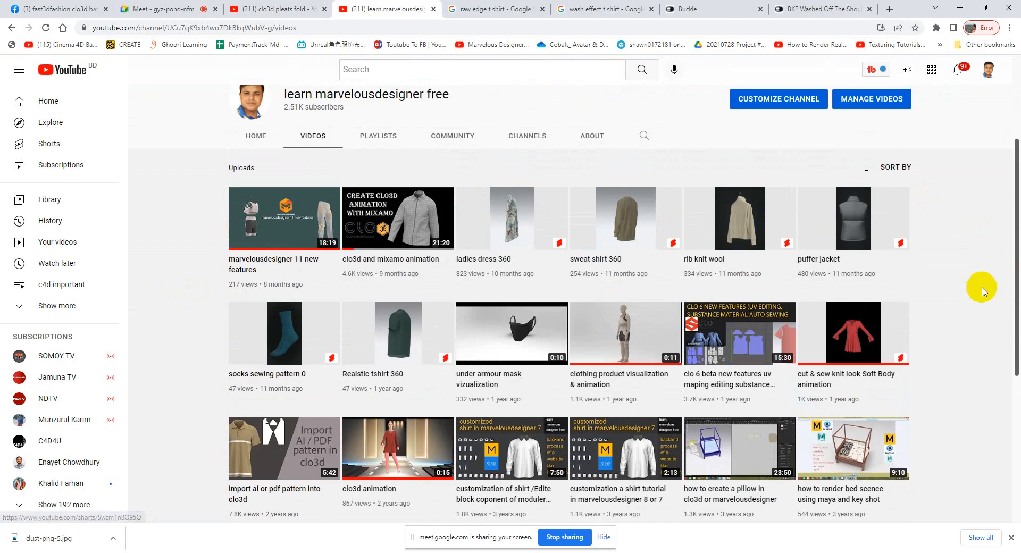
scroll(981, 290, down, 1)
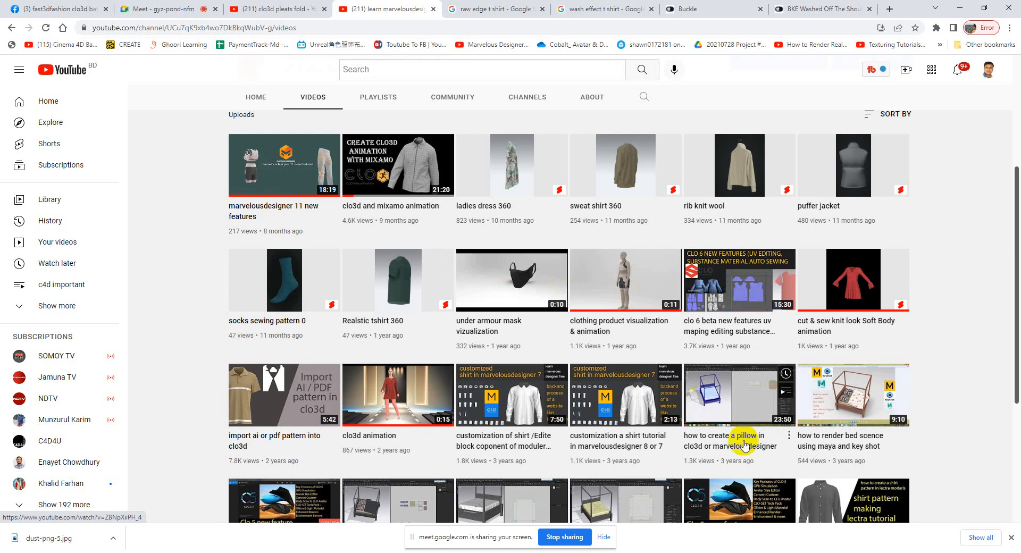
- Look through the rest of the channel's uploaded videos, down to the oldest ones
scroll(941, 438, down, 1)
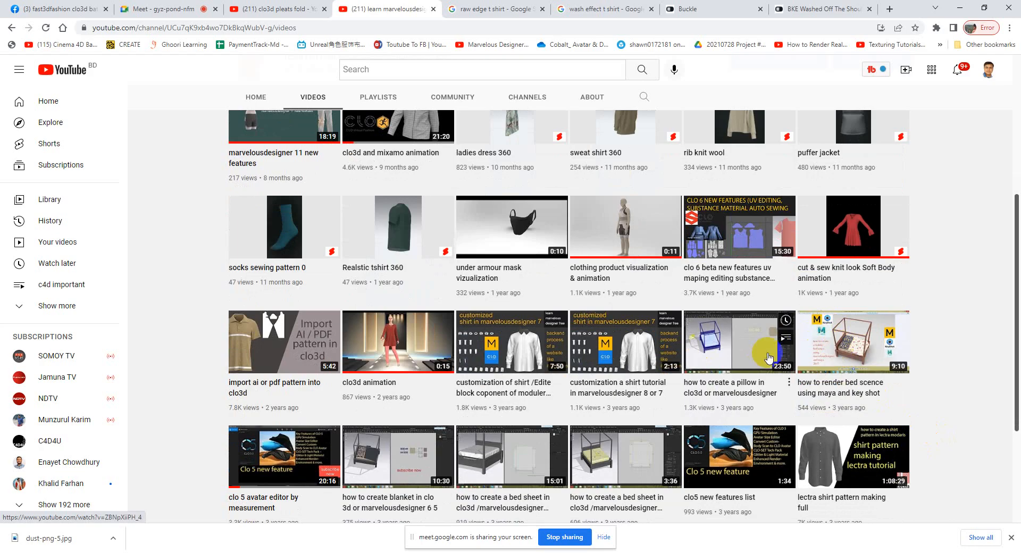
scroll(963, 367, down, 1)
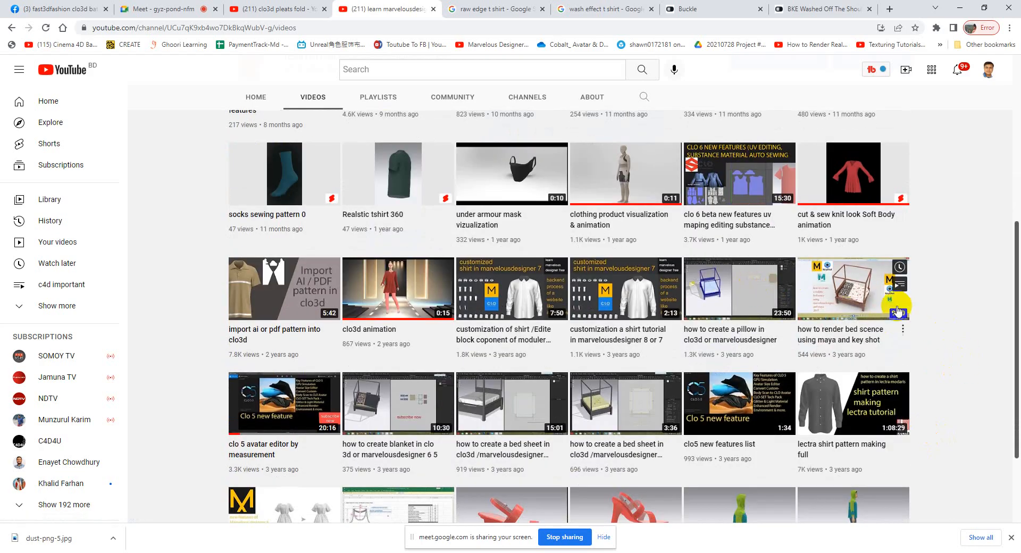
scroll(906, 363, down, 2)
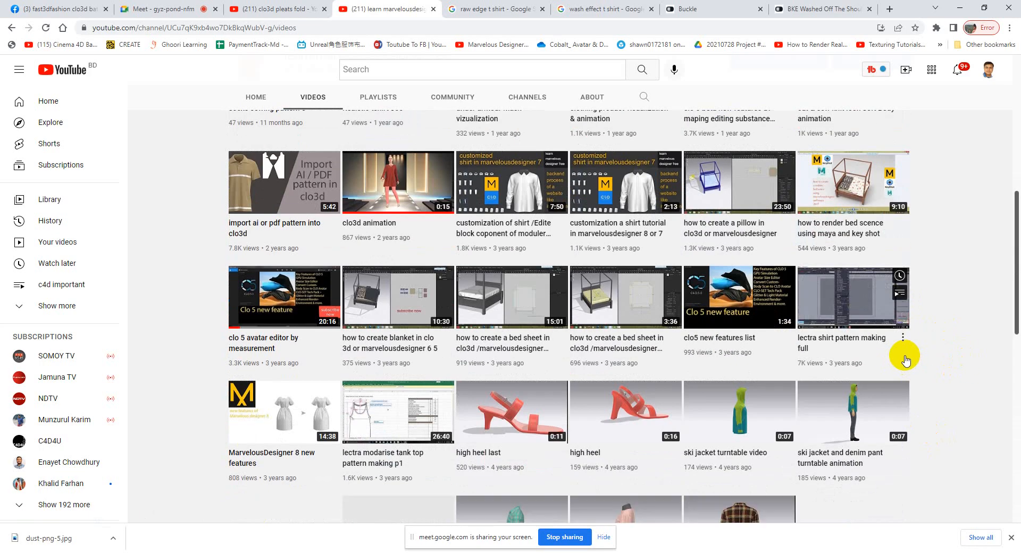
scroll(906, 351, down, 1)
scroll(399, 420, down, 1)
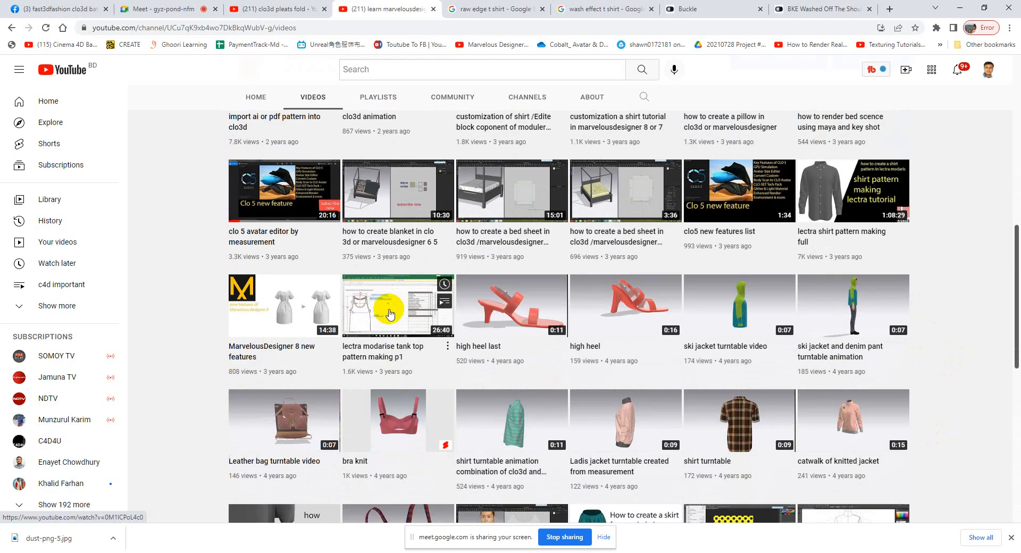
scroll(435, 430, down, 2)
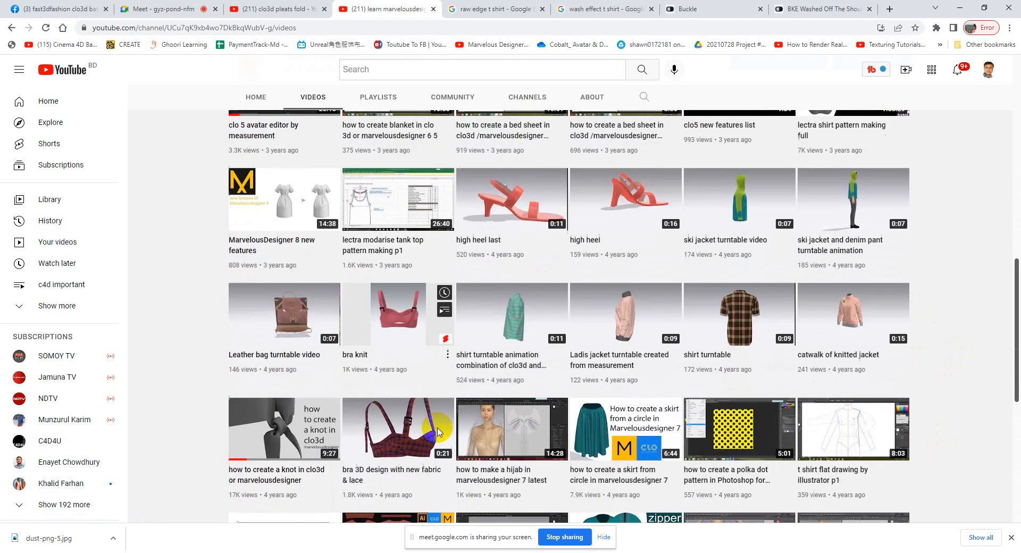
scroll(437, 432, down, 3)
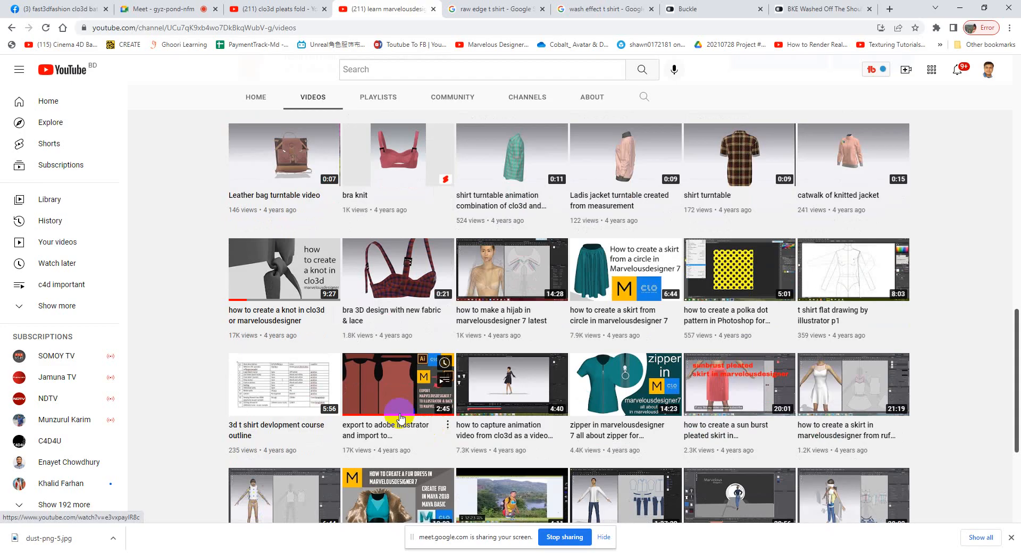
mouse_move(291, 281)
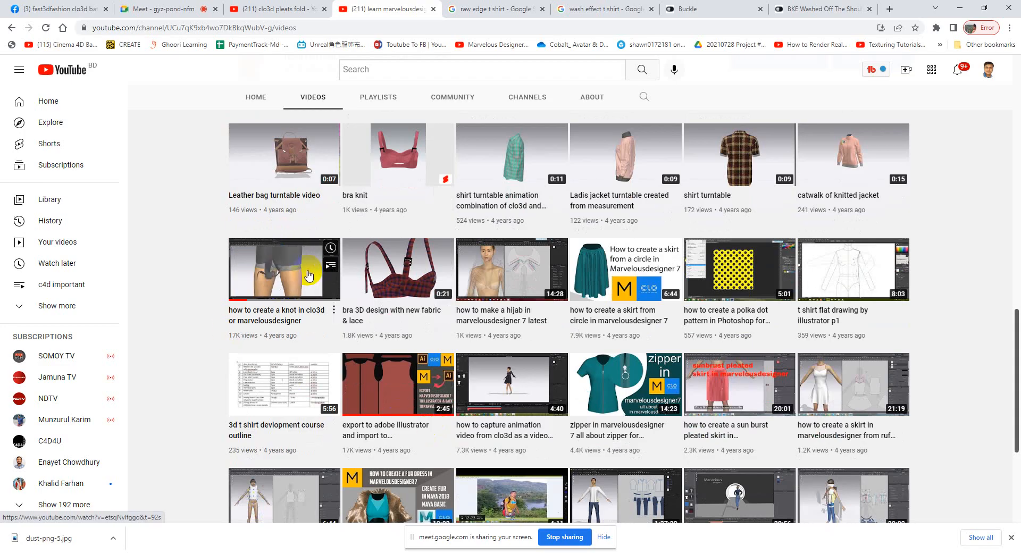
scroll(777, 407, down, 2)
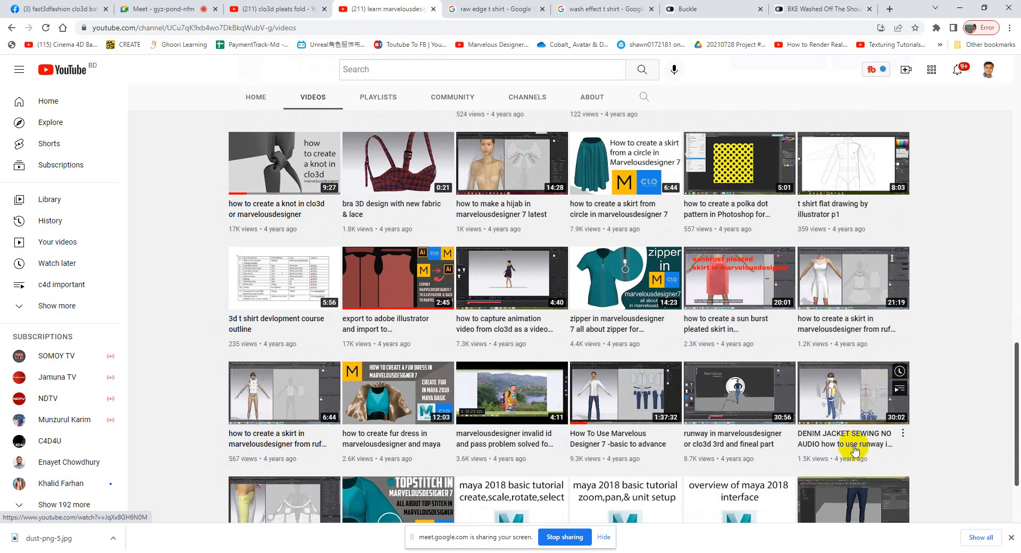
scroll(856, 452, down, 2)
scroll(965, 363, down, 2)
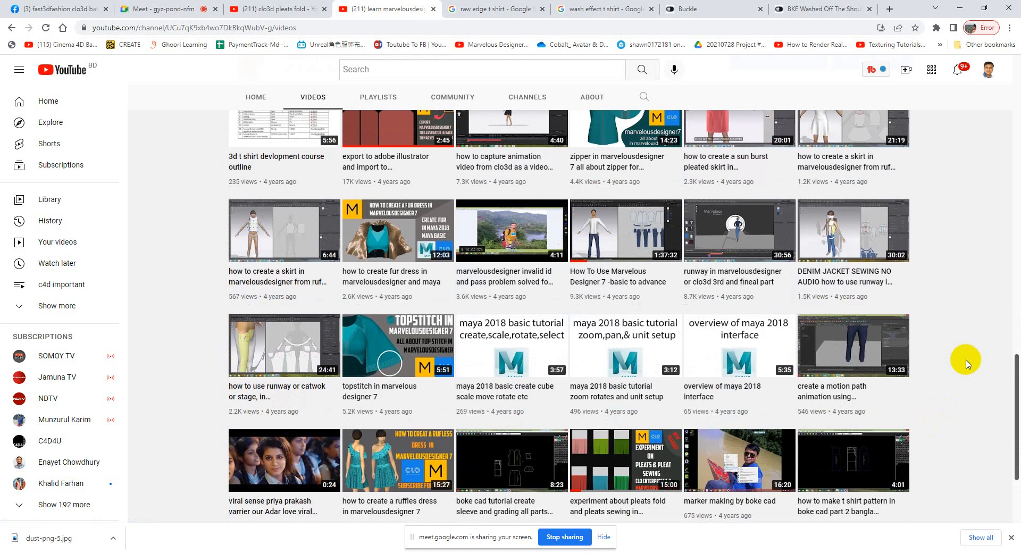
mouse_move(784, 415)
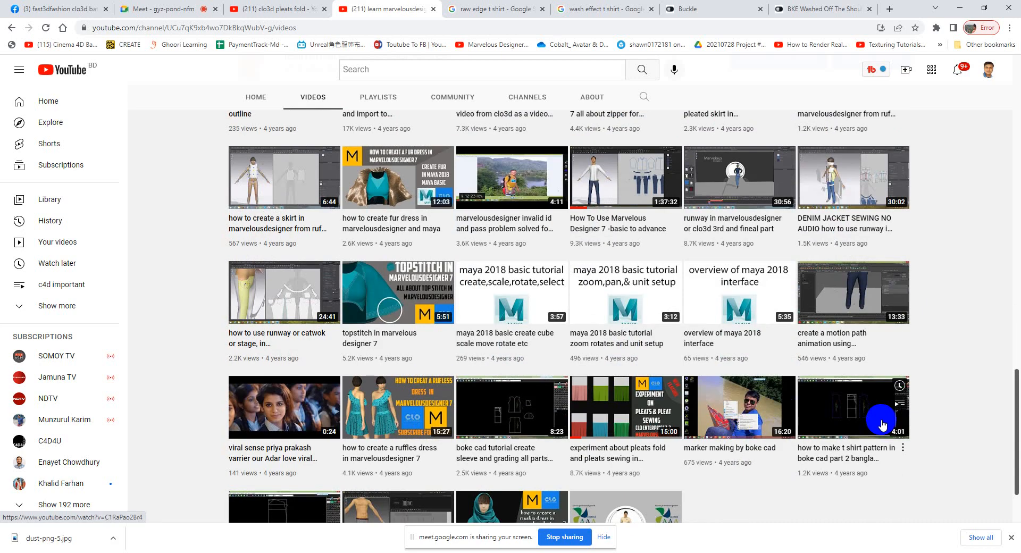
scroll(880, 419, down, 2)
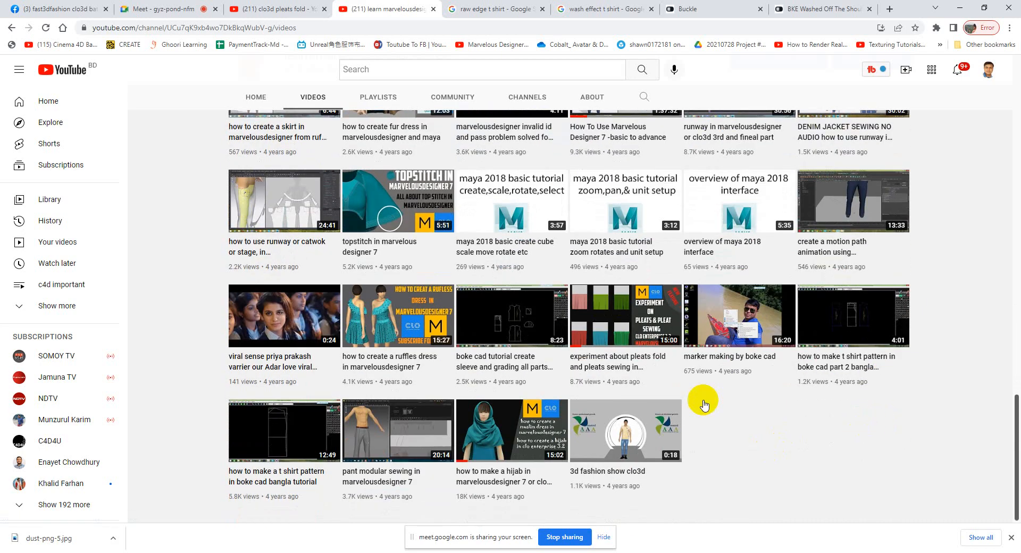
- Copy the web address of the channel's videos page and return to the beginning of that page
click(309, 27)
right_click(248, 30)
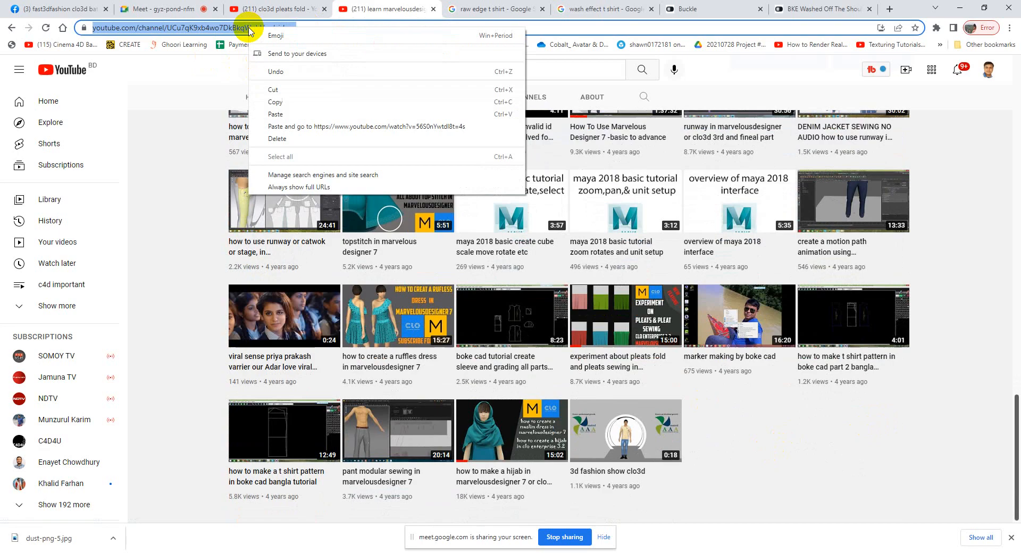
click(275, 101)
scroll(770, 323, up, 2)
scroll(769, 323, up, 20)
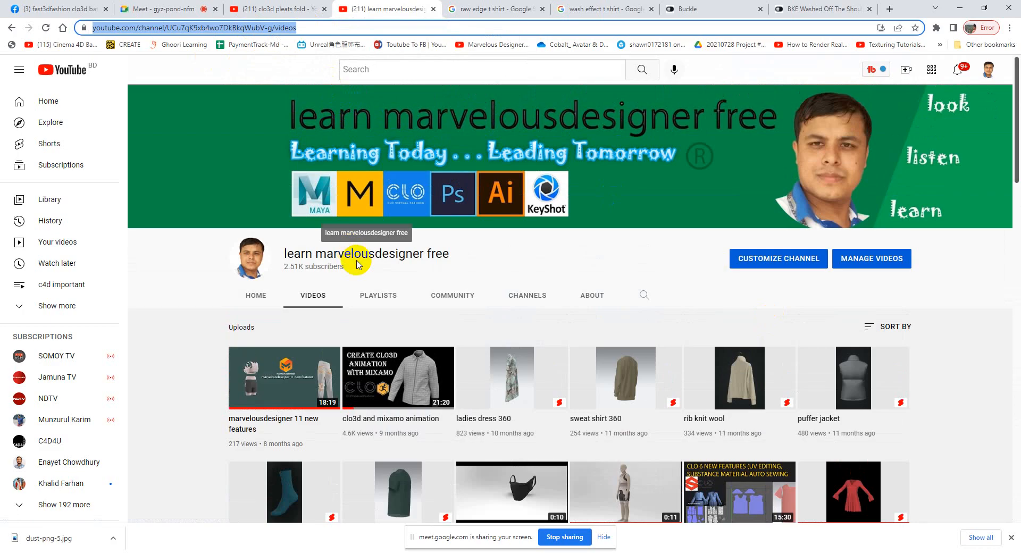
right_click(282, 30)
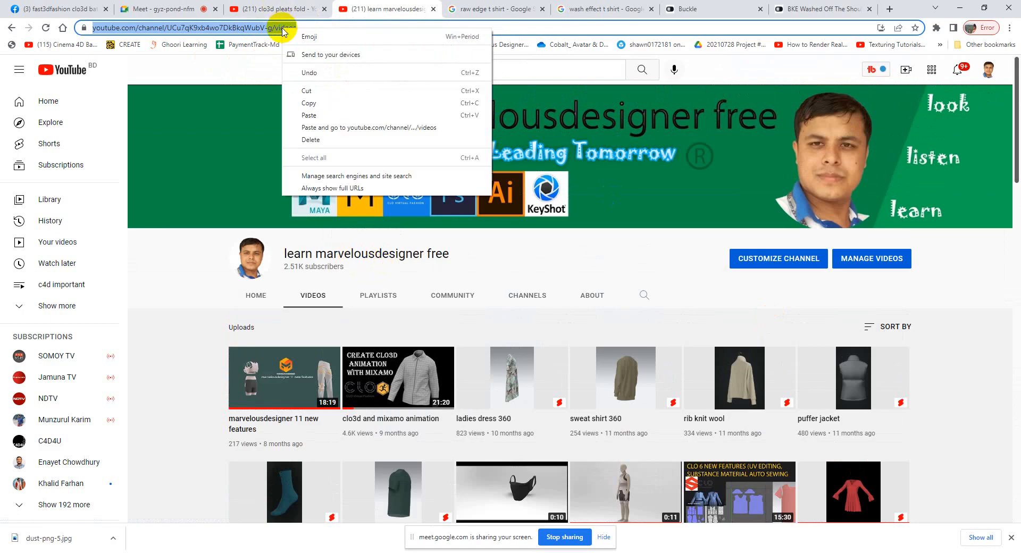
click(308, 102)
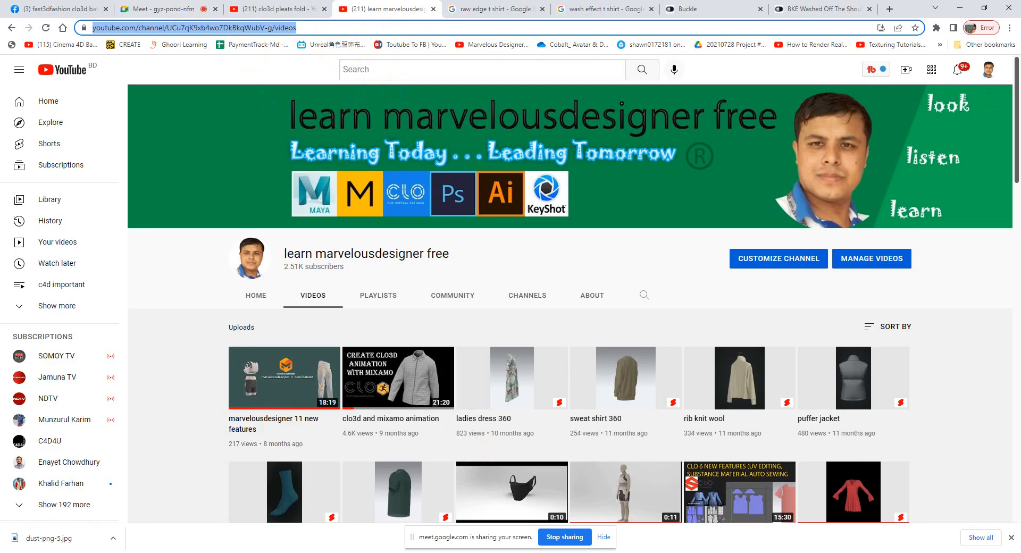
- Switch to the CLO 3D training outline PDF and mark class 5's garment co-ordination and posing descriptions in turn
key(alt+Tab)
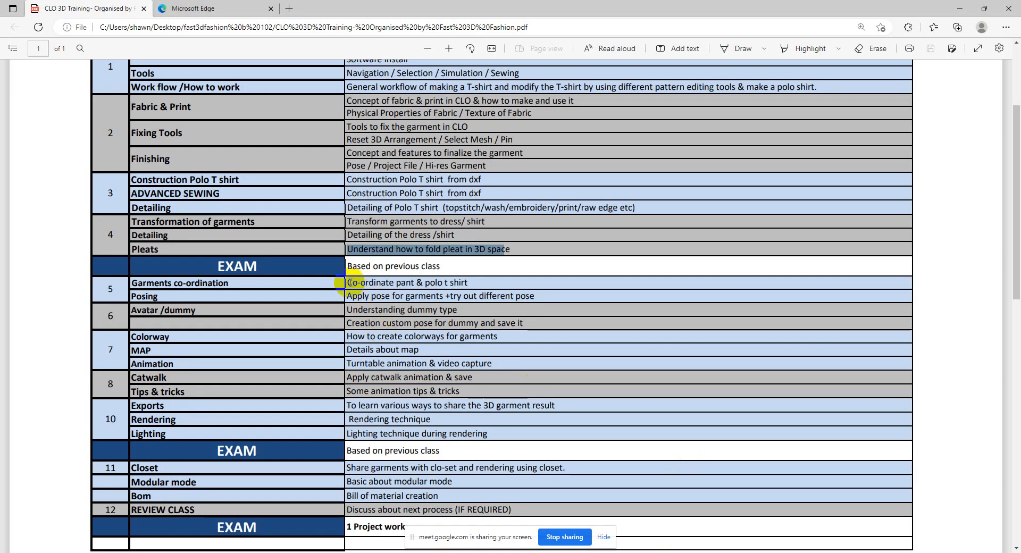
drag(348, 283, 479, 284)
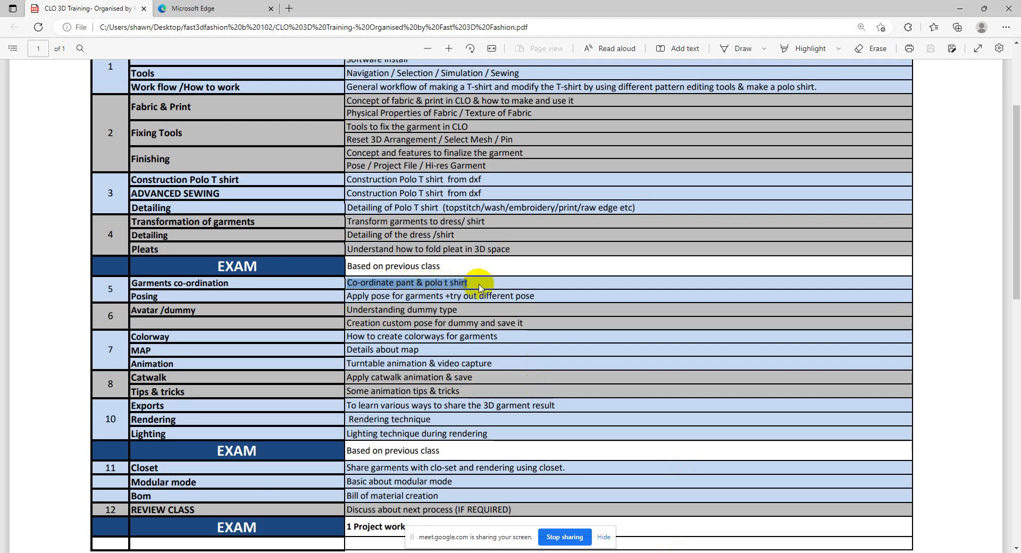
drag(340, 296, 535, 297)
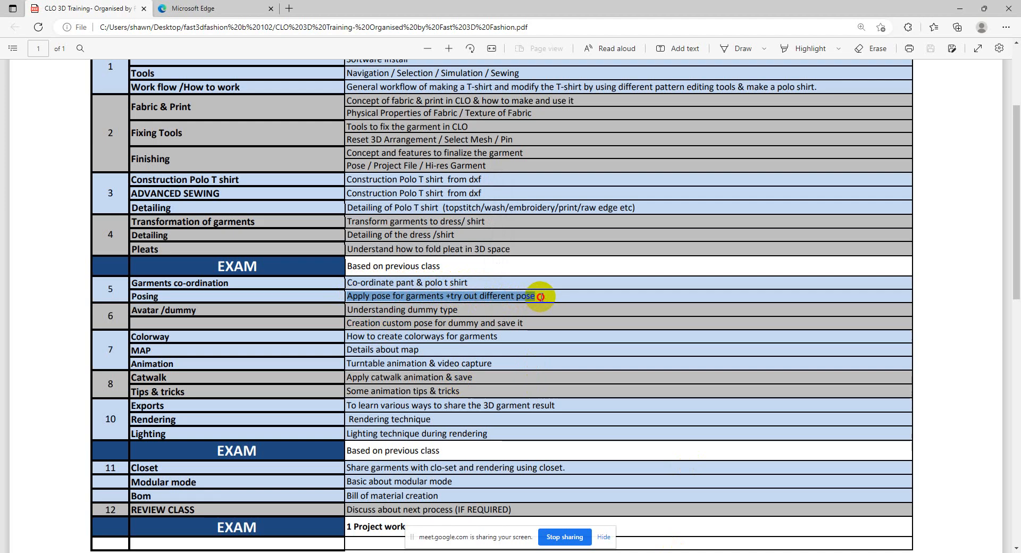
click(366, 296)
drag(348, 297, 556, 297)
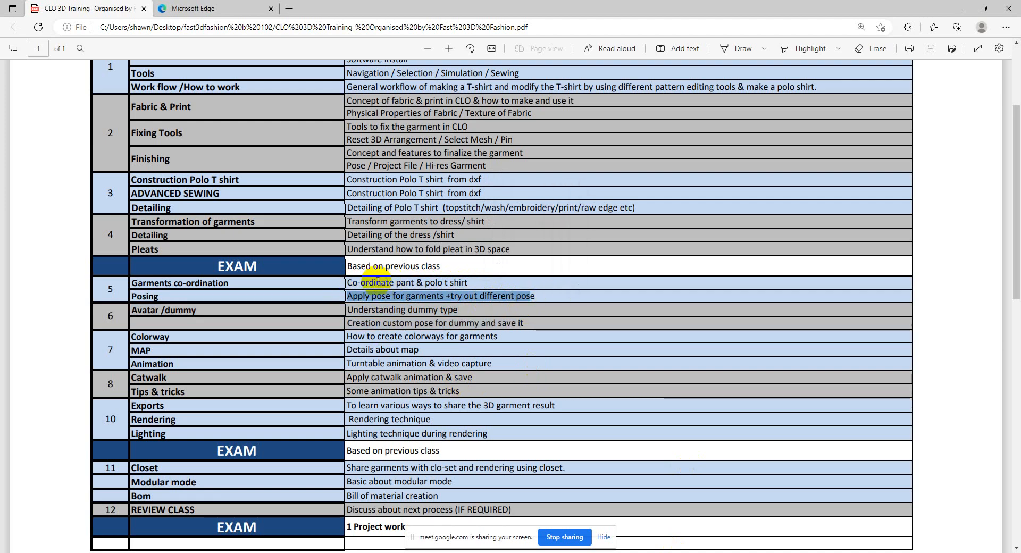
click(347, 285)
drag(347, 283, 474, 283)
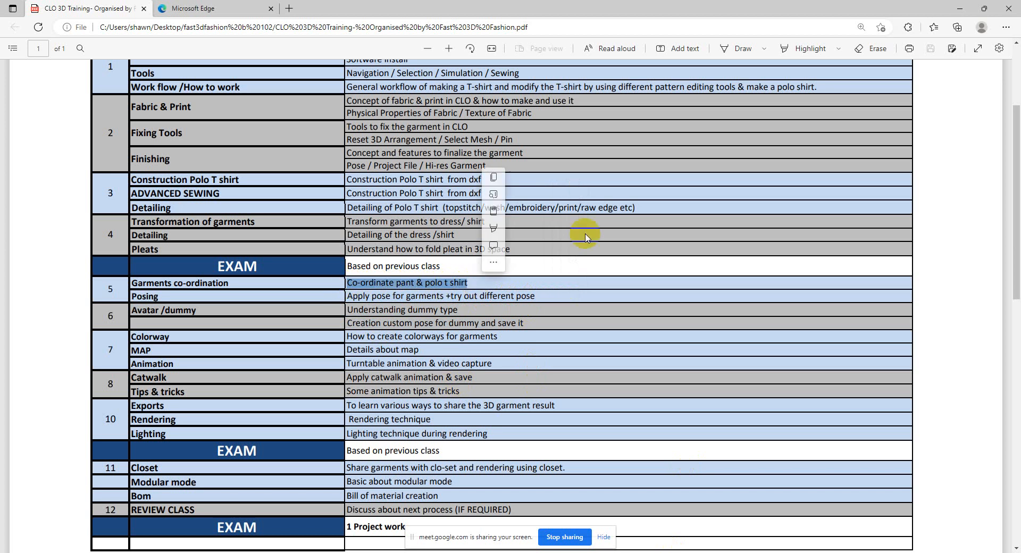
- Minimize the PDF, switch to CLO, and delete all pattern pieces of the dress
click(960, 9)
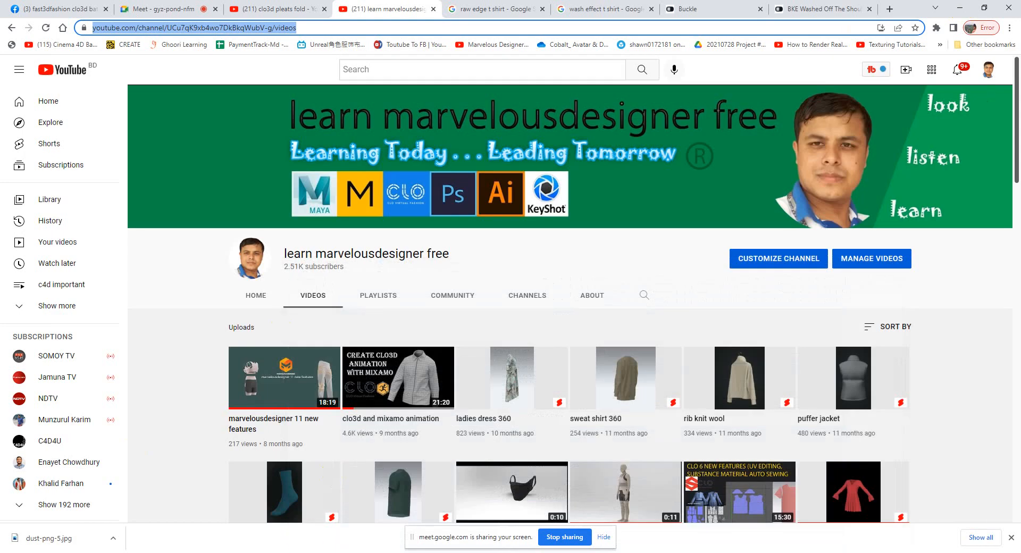
key(alt+Tab)
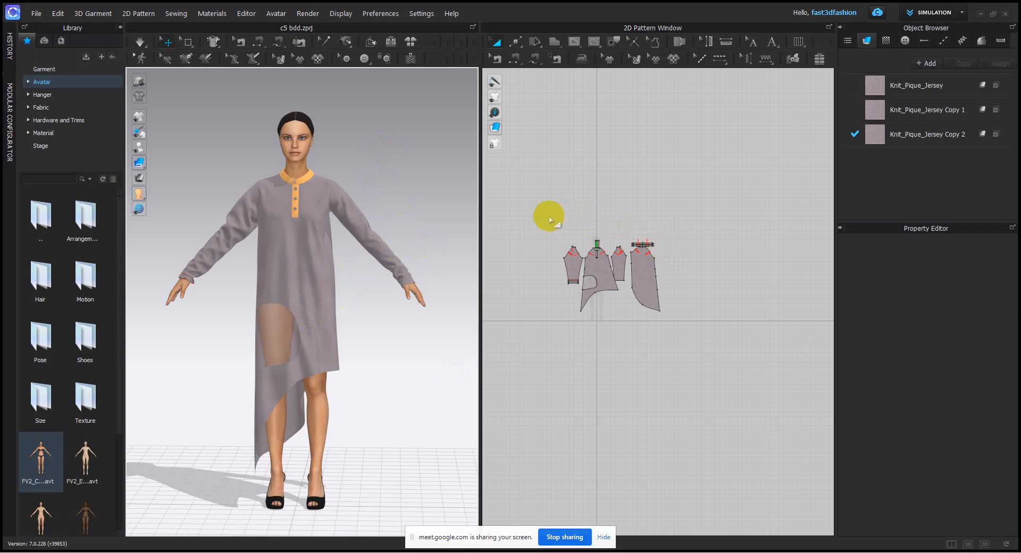
drag(528, 218, 727, 343)
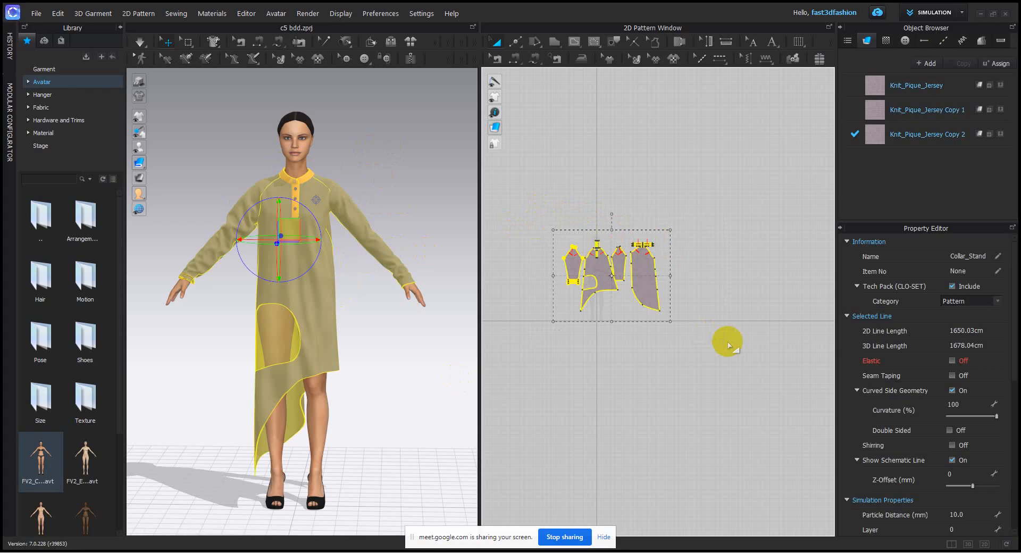
key(Delete)
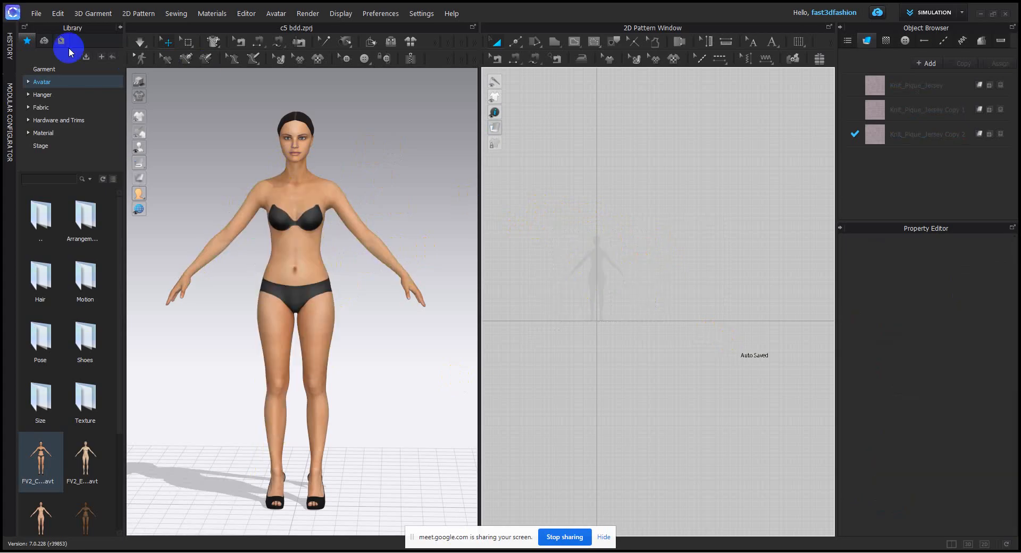
- Open the T-shirt project c5.zprj from the fast3dfashion b 102 folder, accepting the load options
click(35, 14)
mouse_move(41, 50)
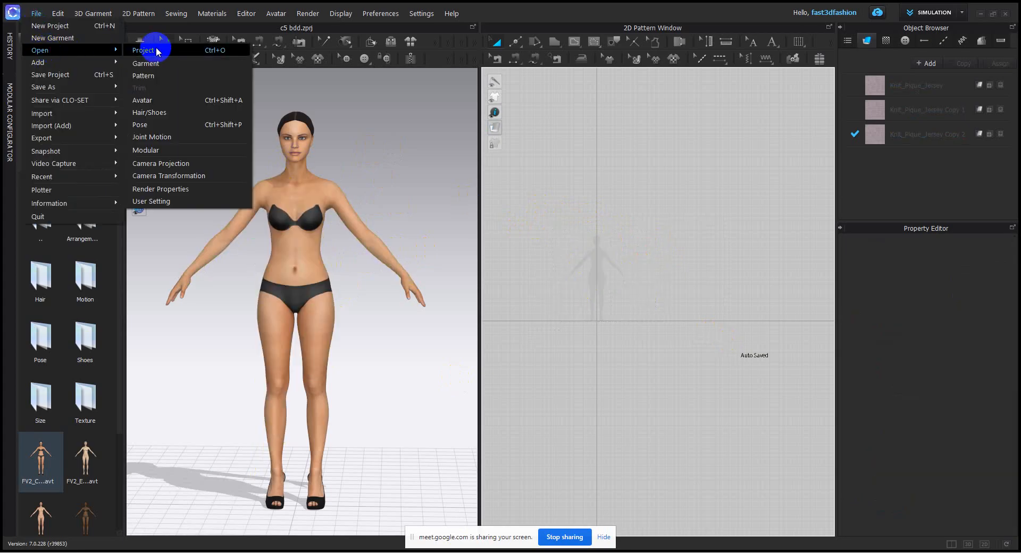
click(155, 50)
click(513, 316)
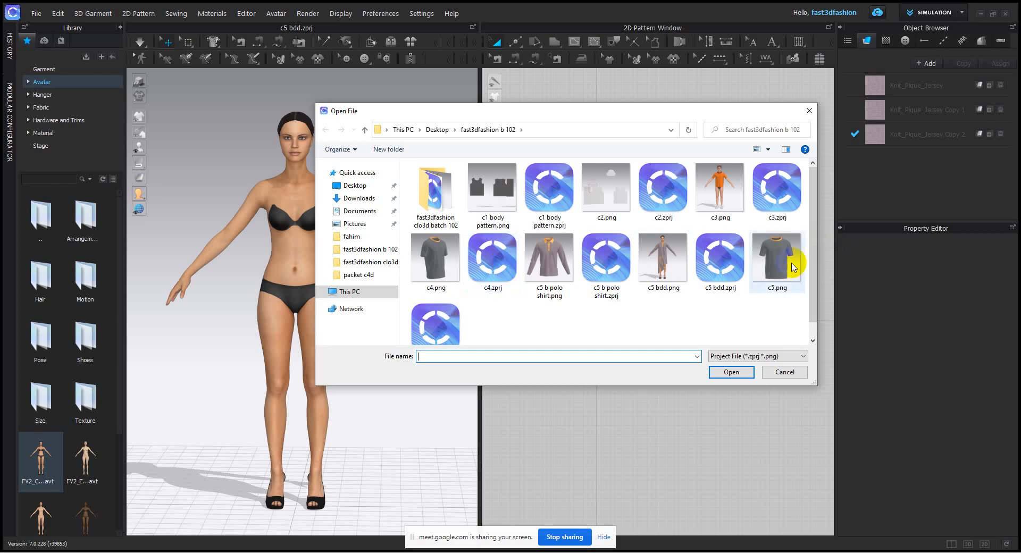
click(448, 322)
click(726, 371)
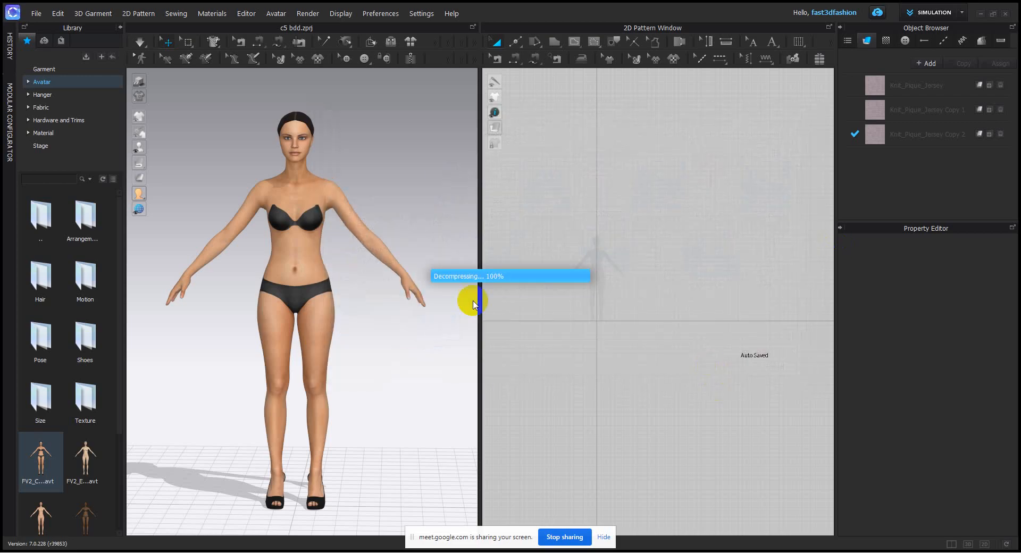
click(503, 335)
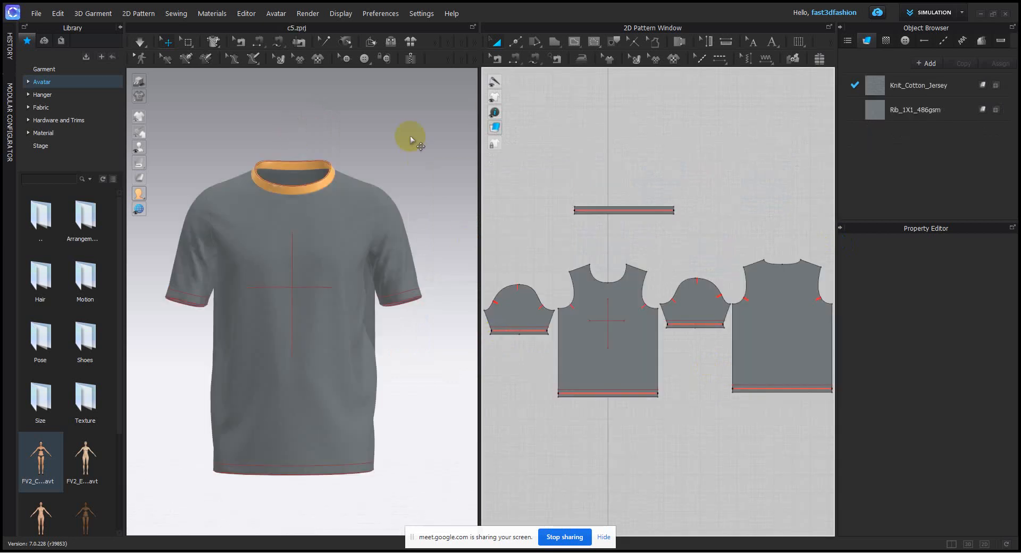
- Start adding a project to the current T-shirt file and look through the Desktop folders for another garment
click(46, 71)
click(33, 14)
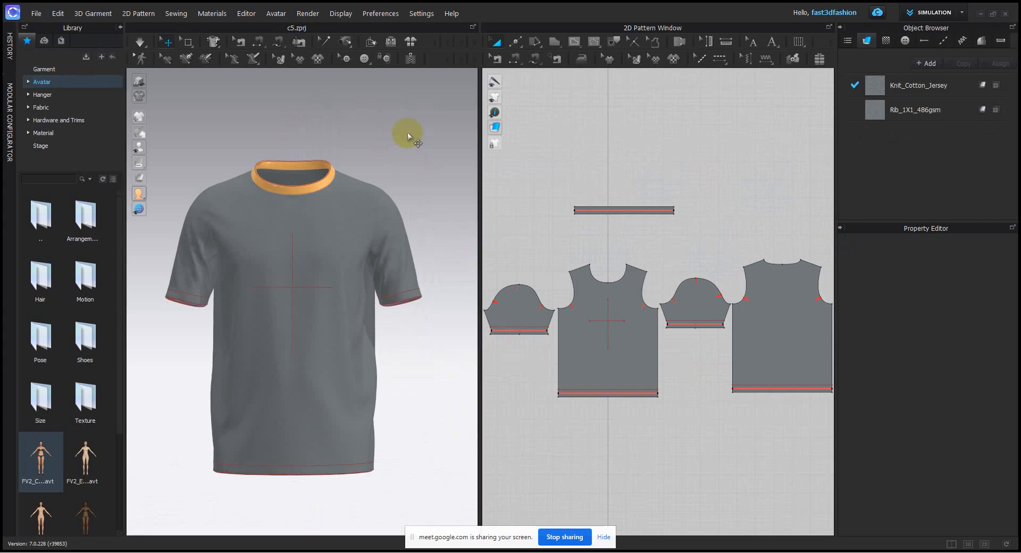
click(36, 14)
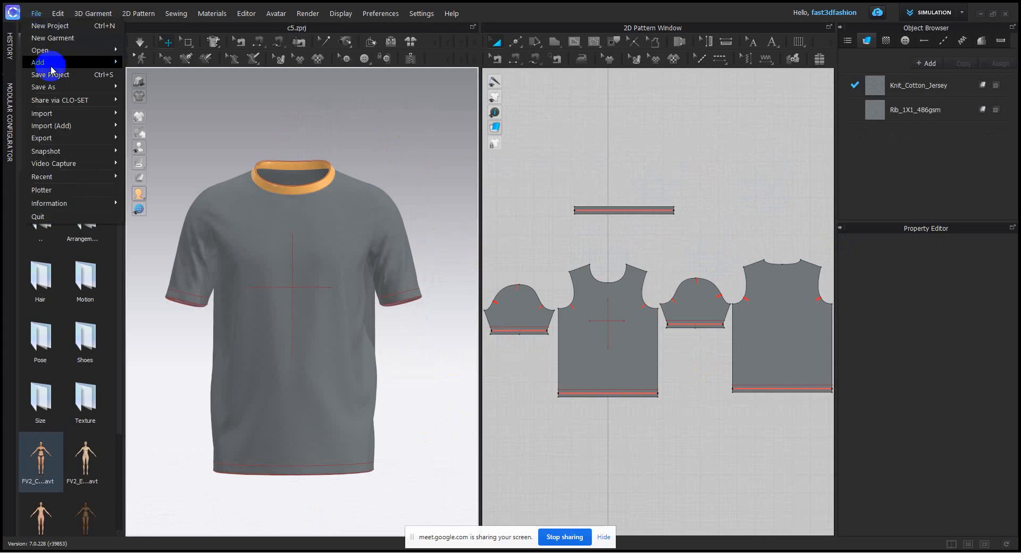
mouse_move(51, 65)
click(137, 64)
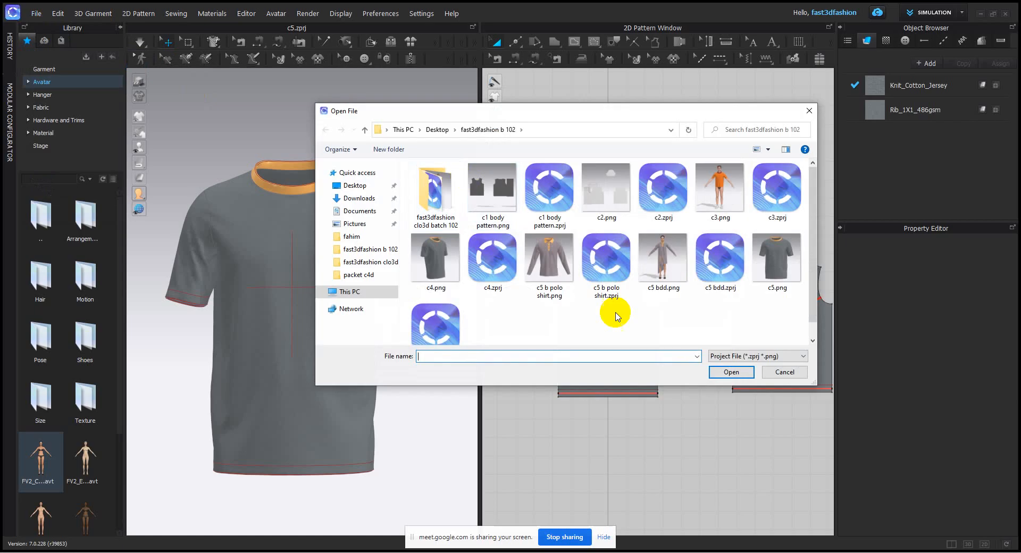
click(364, 130)
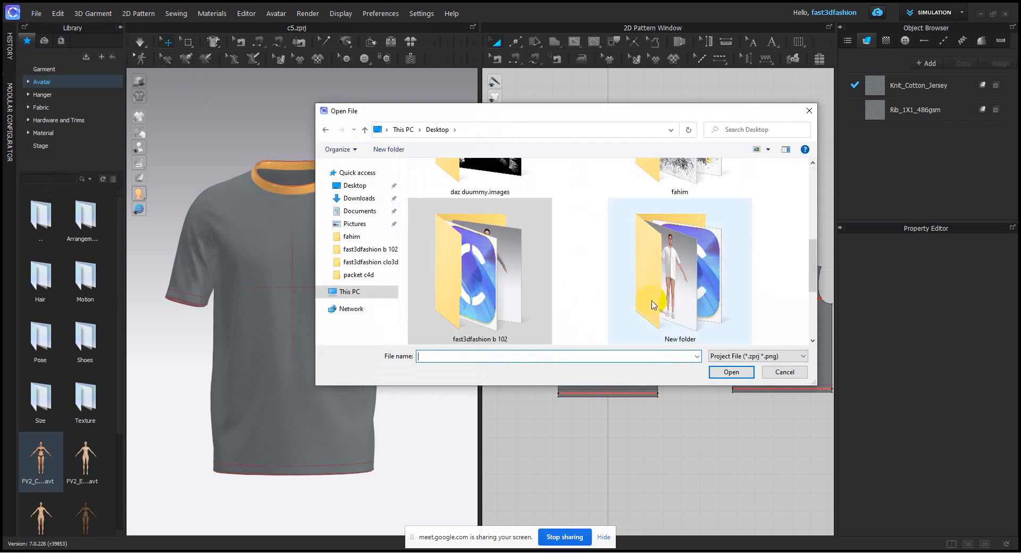
scroll(665, 303, up, 5)
scroll(668, 304, down, 5)
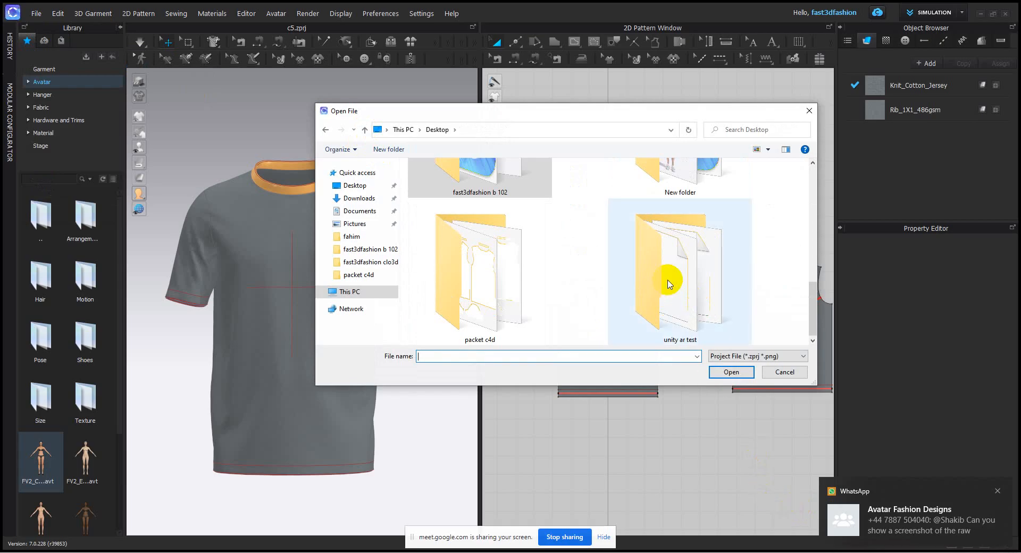
click(997, 490)
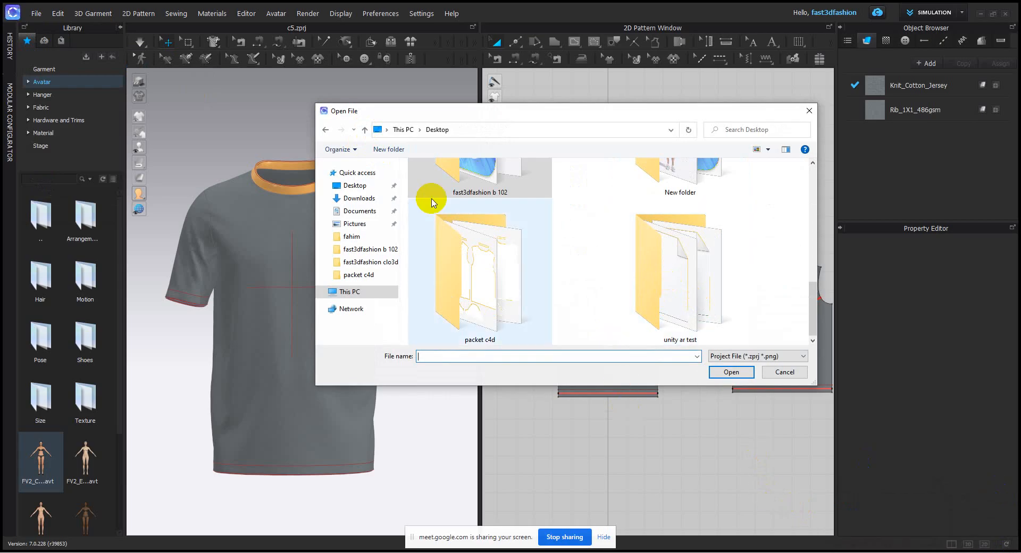
- Search New Volume (D:) for garment projects, checking class 51 walk cycle animation before opening the folder that contains JS, ladies parts and stitch
click(348, 291)
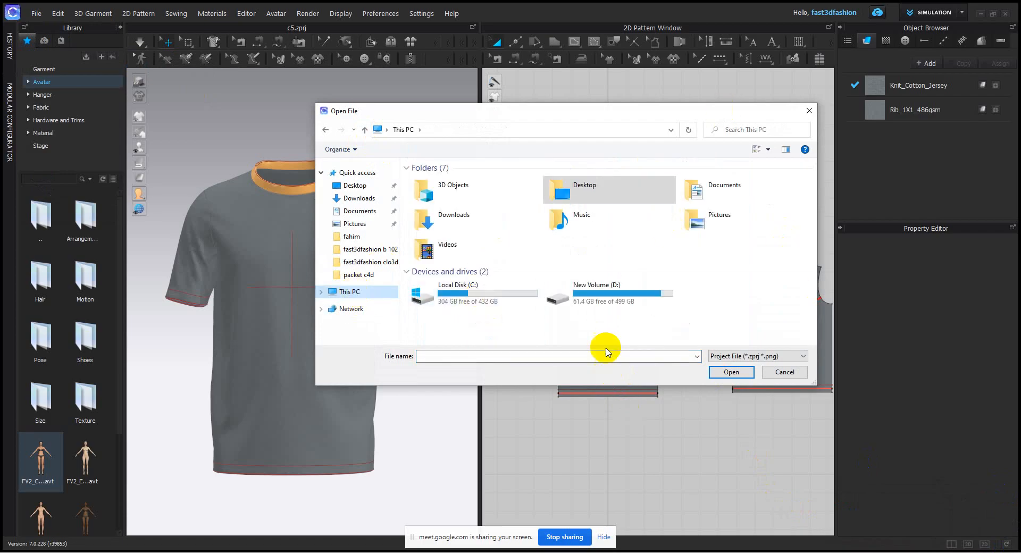
double_click(601, 294)
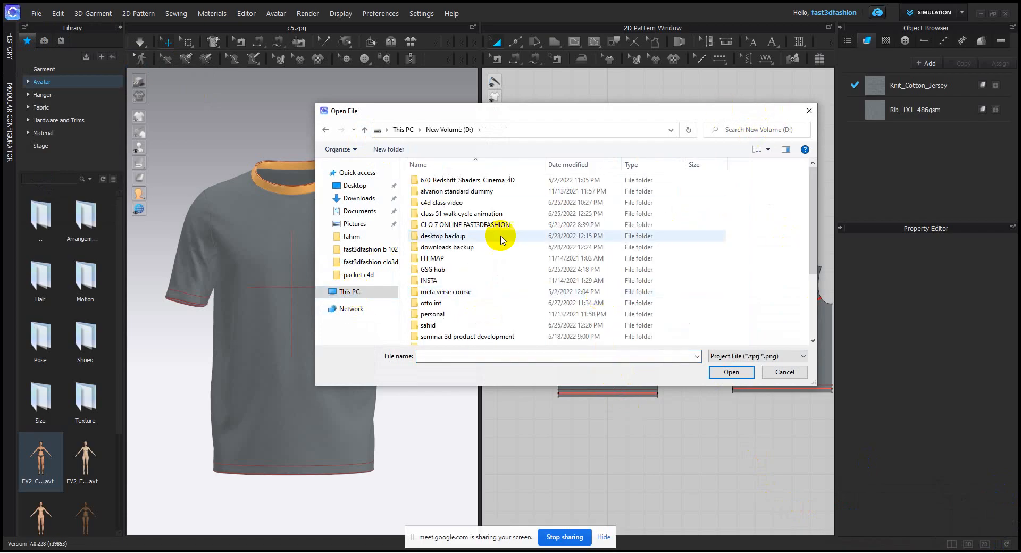
double_click(458, 213)
click(364, 130)
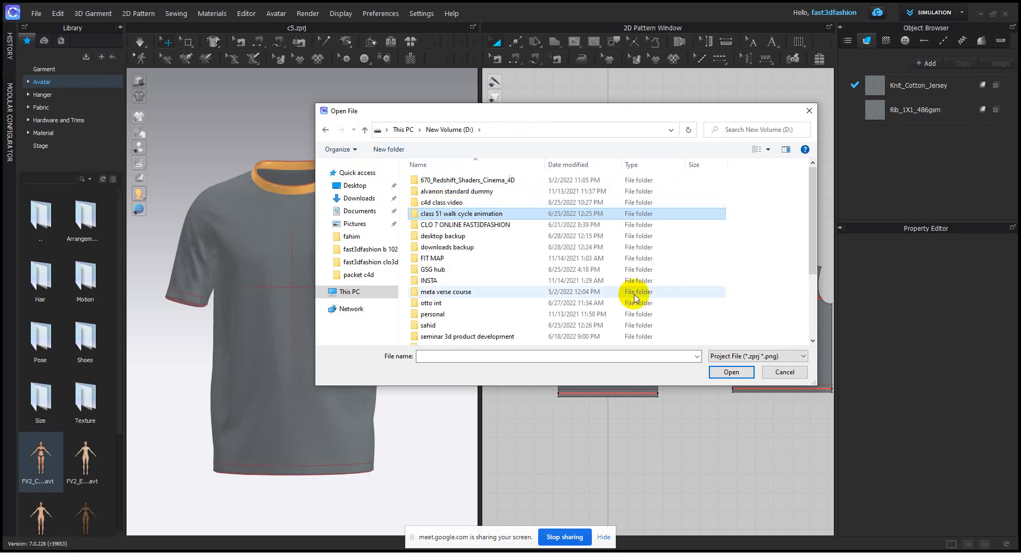
scroll(649, 283, down, 1)
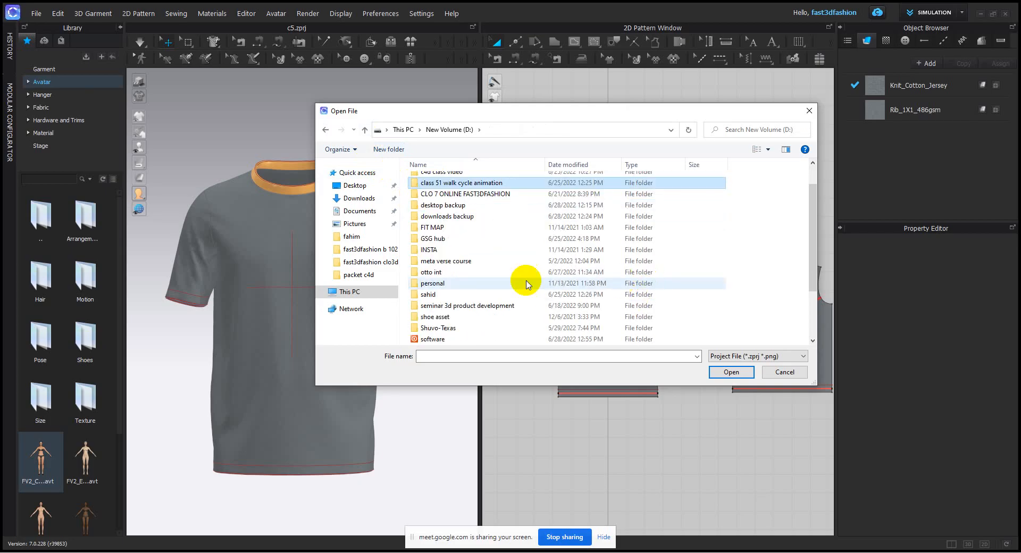
double_click(428, 294)
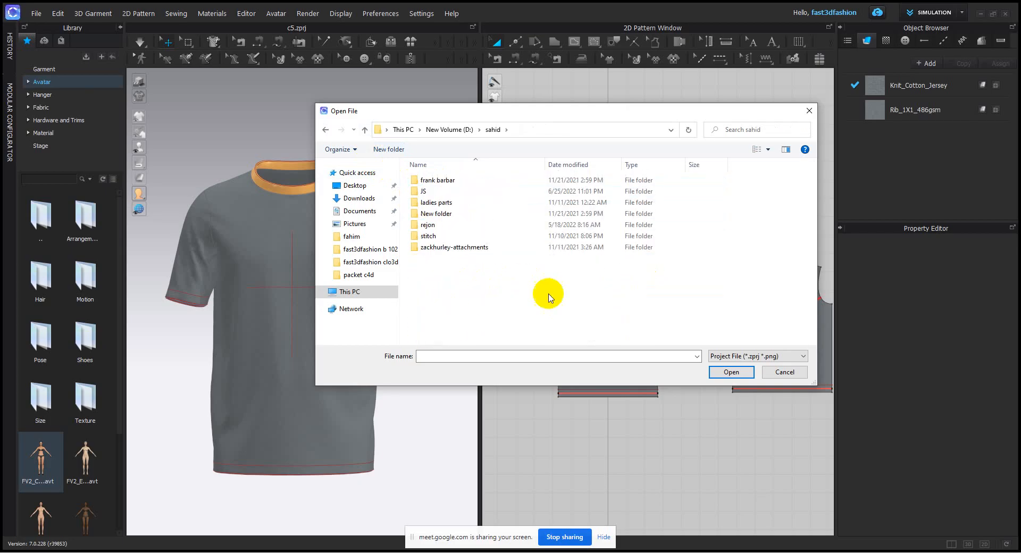
- Show the garment subfolders as extra large icons and check the contents of the stitch folder
right_click(481, 274)
mouse_move(505, 314)
click(620, 315)
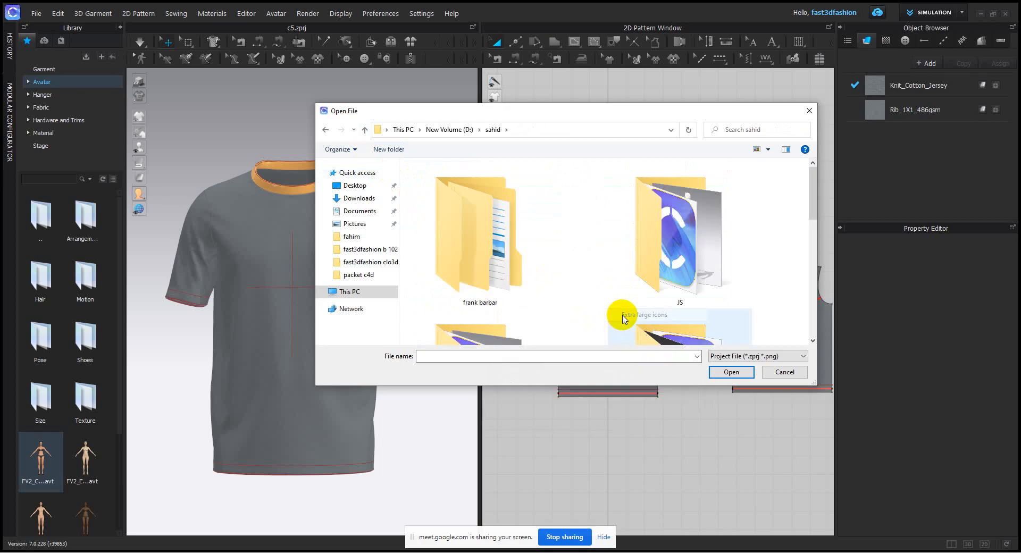
scroll(617, 316, down, 5)
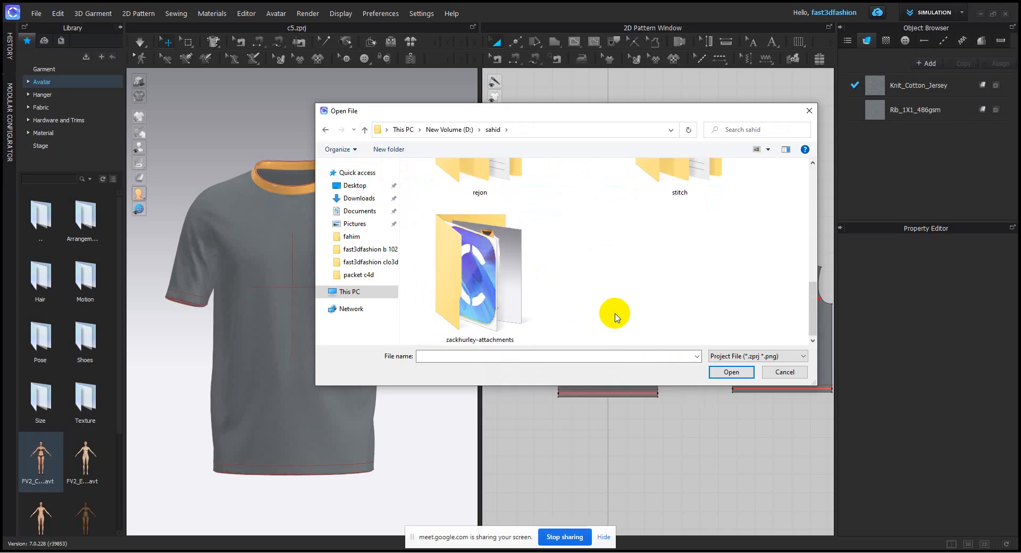
scroll(532, 298, up, 2)
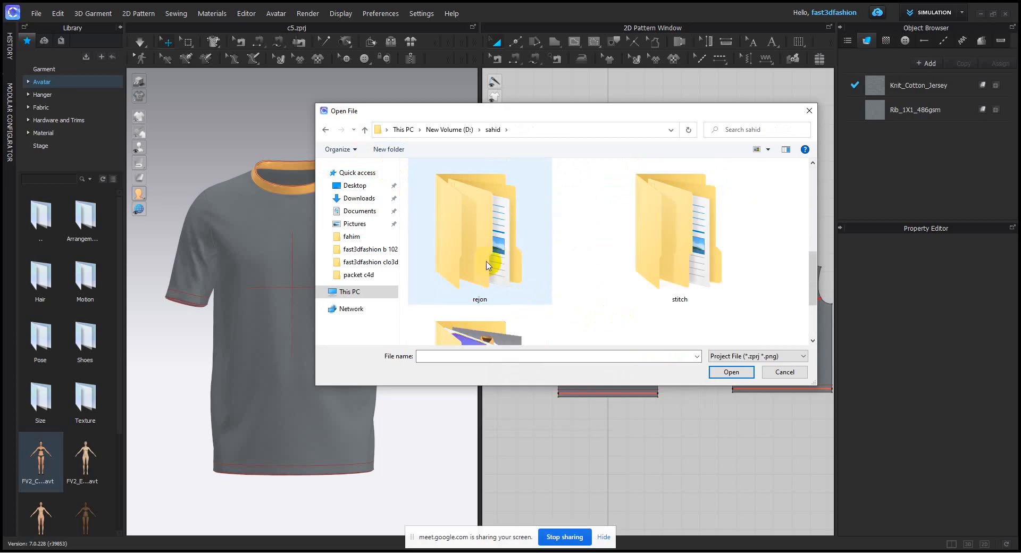
double_click(682, 246)
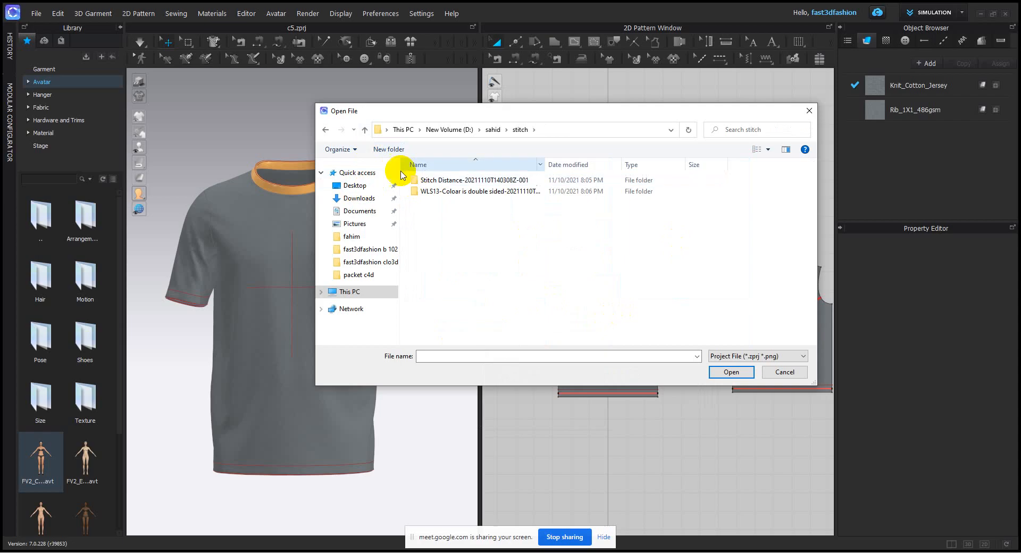
click(365, 129)
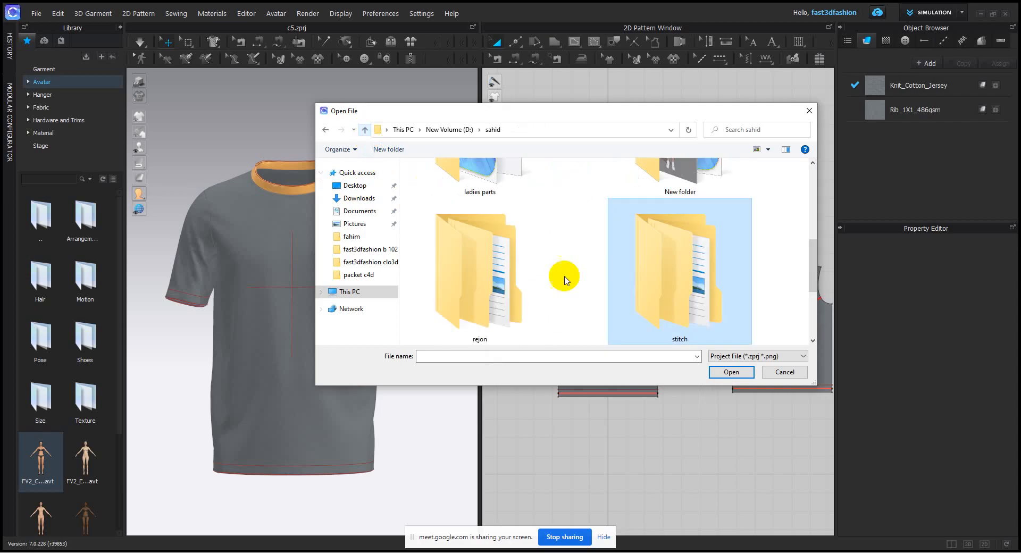
- Examine the ladies parts folder's projects as extra large icons and return to the parent folder
double_click(496, 187)
right_click(460, 234)
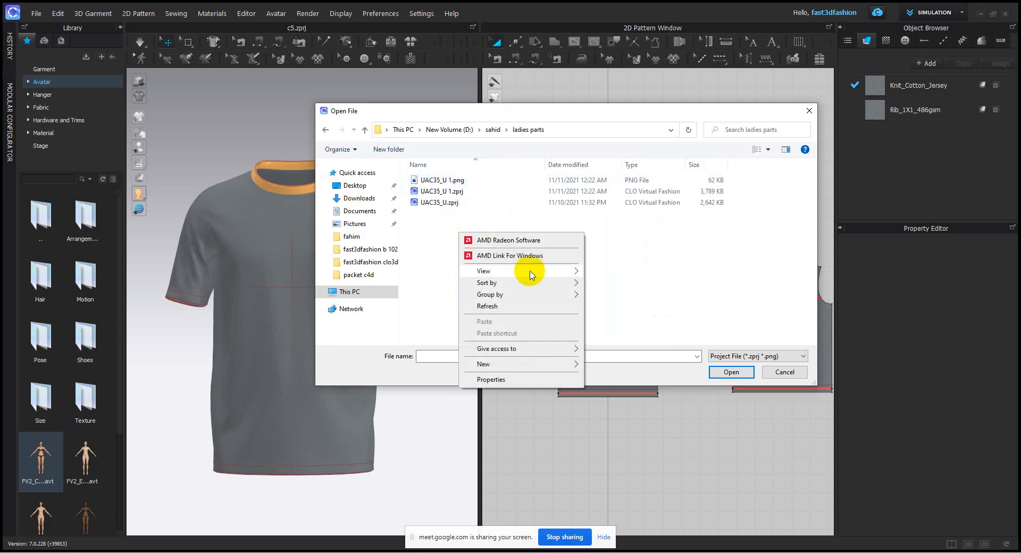
mouse_move(531, 271)
click(598, 268)
scroll(609, 278, down, 2)
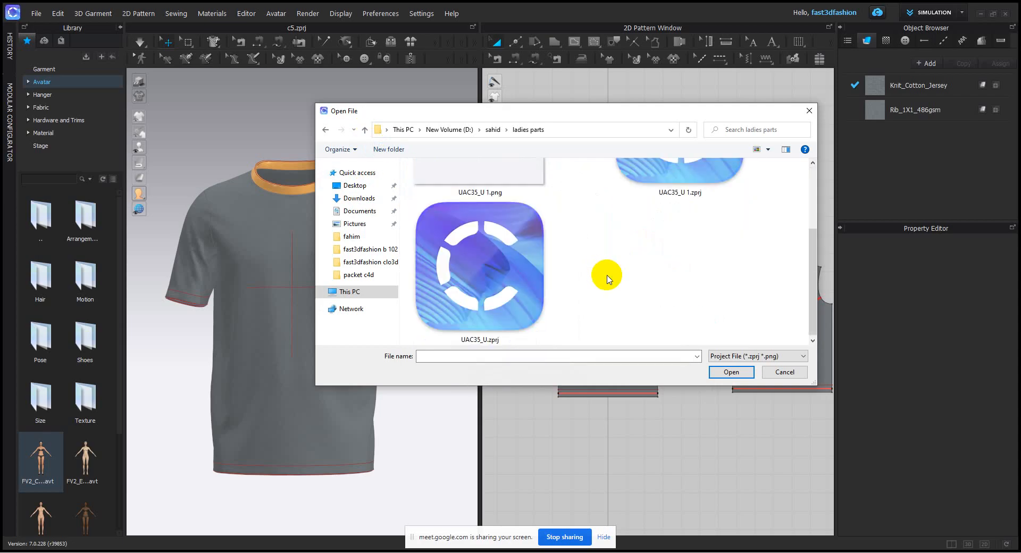
click(365, 130)
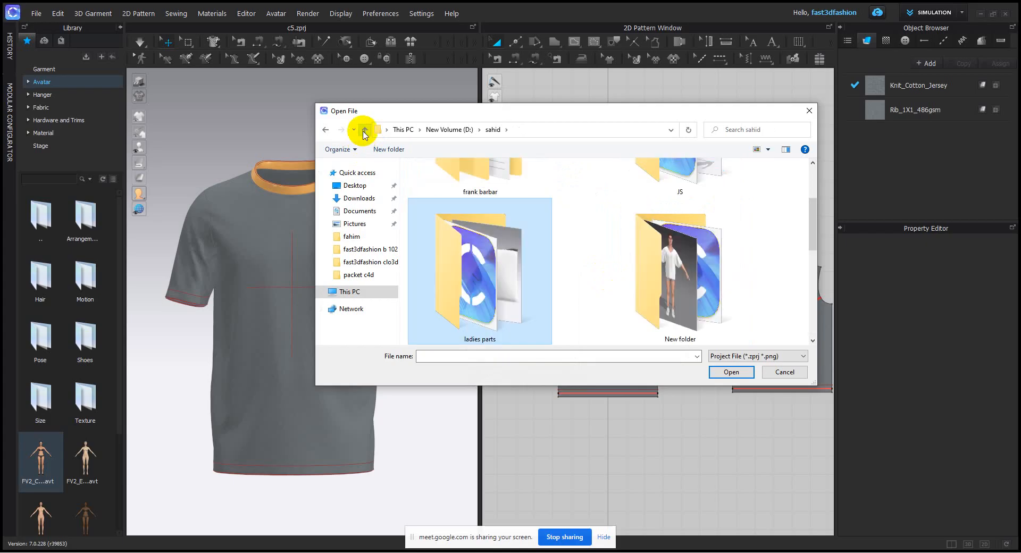
- Enlarge the file dialog and check the JS and ladies parts folders for a garment to combine
drag(813, 382, 857, 503)
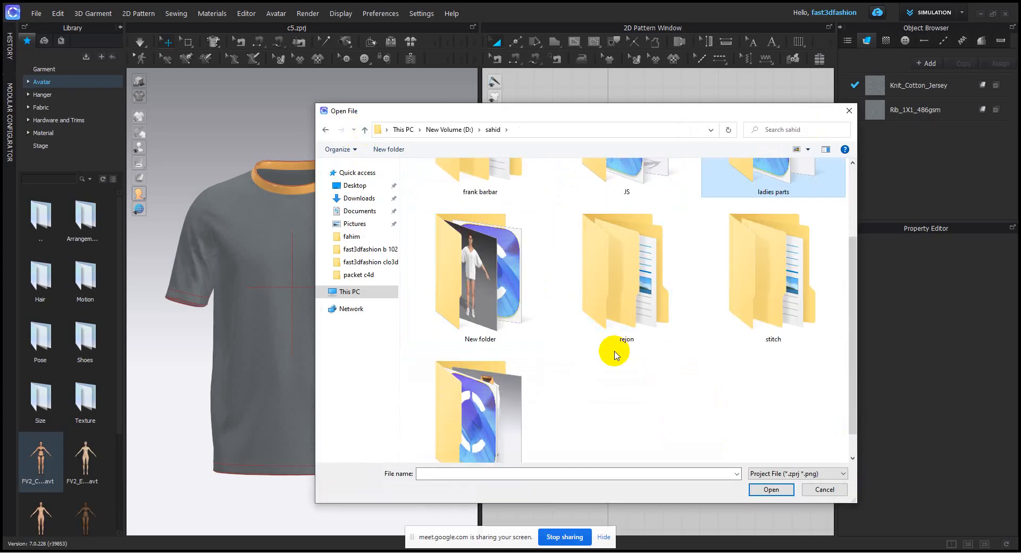
scroll(616, 355, up, 2)
double_click(619, 247)
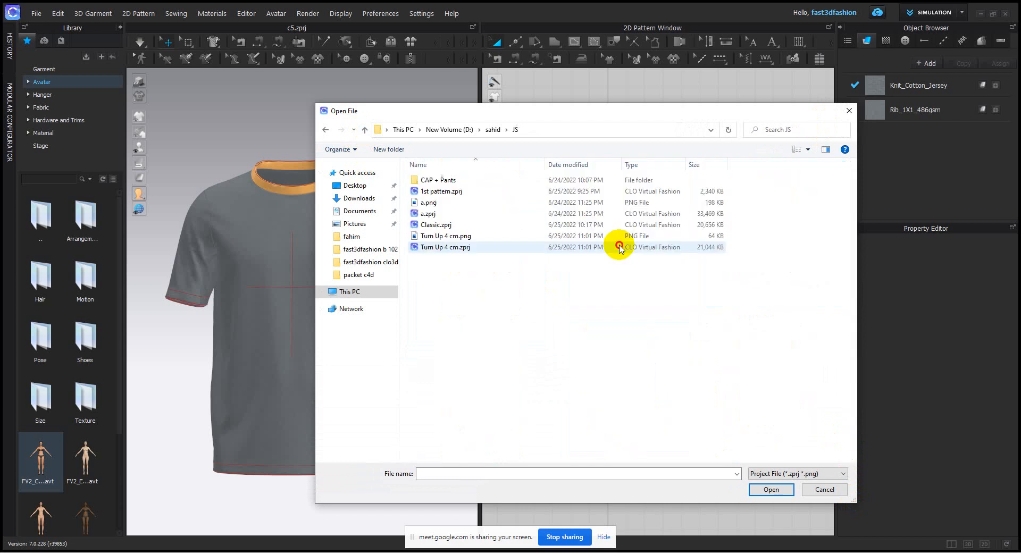
click(364, 130)
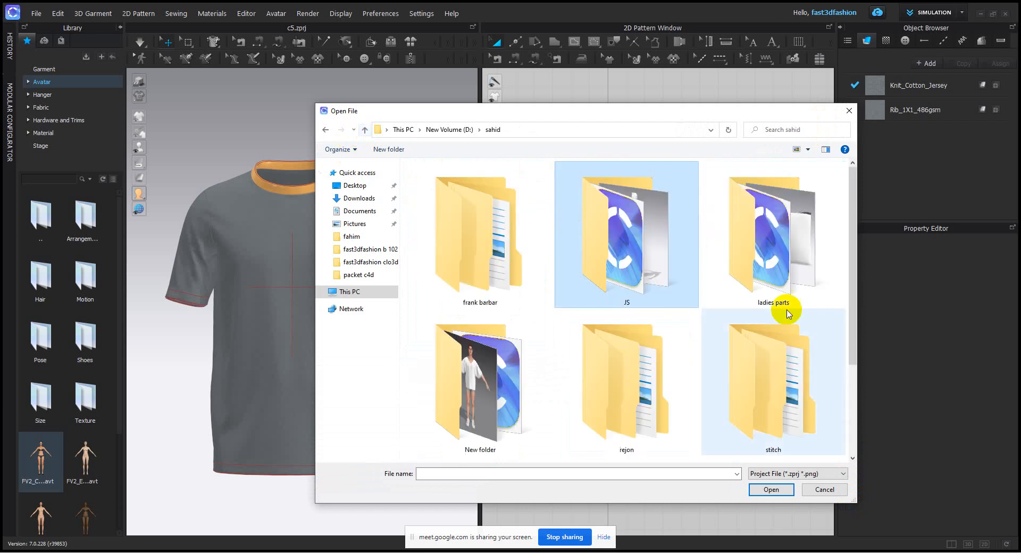
double_click(793, 251)
click(365, 129)
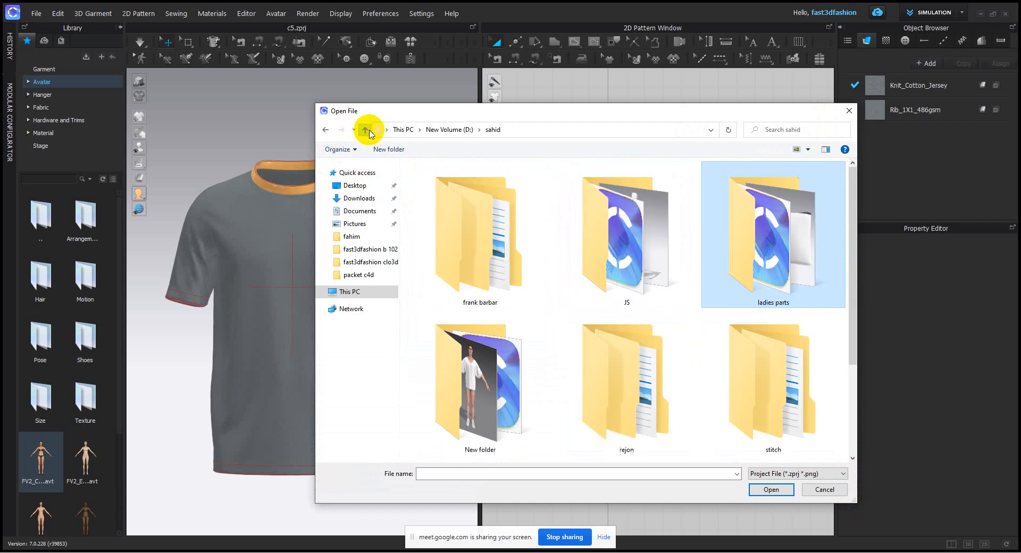
- Open the JS folder, show its files as extra large icons, and examine the trouser previews
double_click(671, 228)
right_click(465, 279)
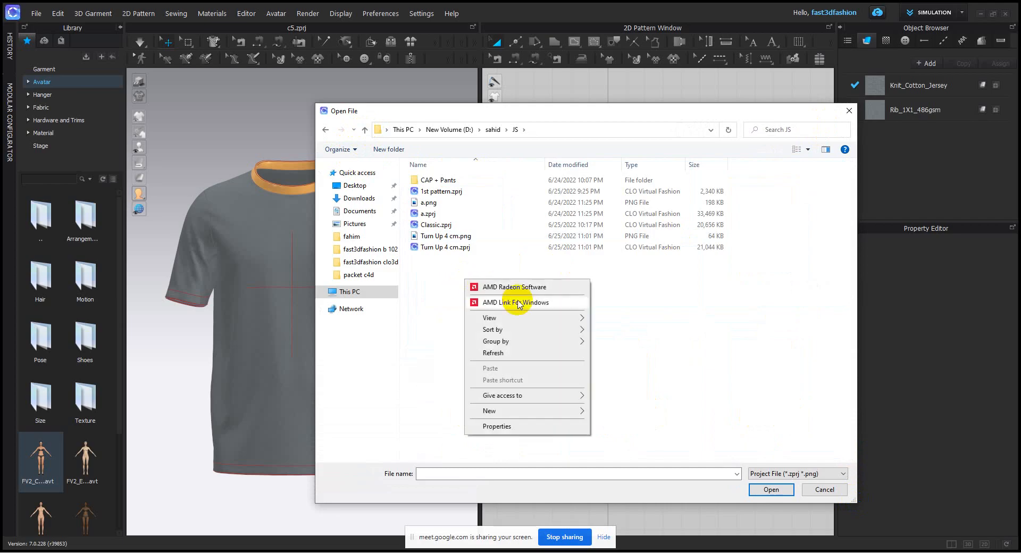
mouse_move(553, 317)
click(603, 318)
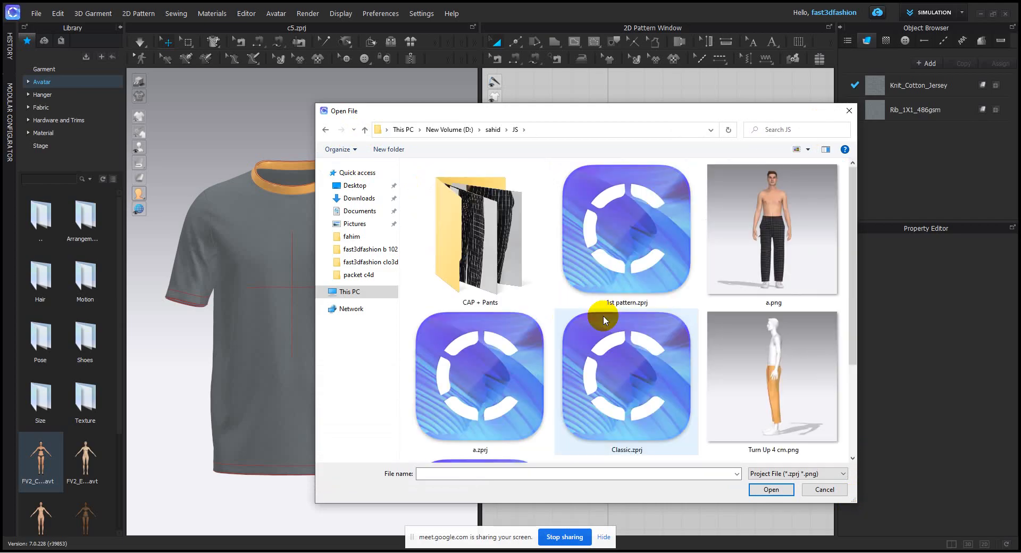
scroll(777, 379, down, 3)
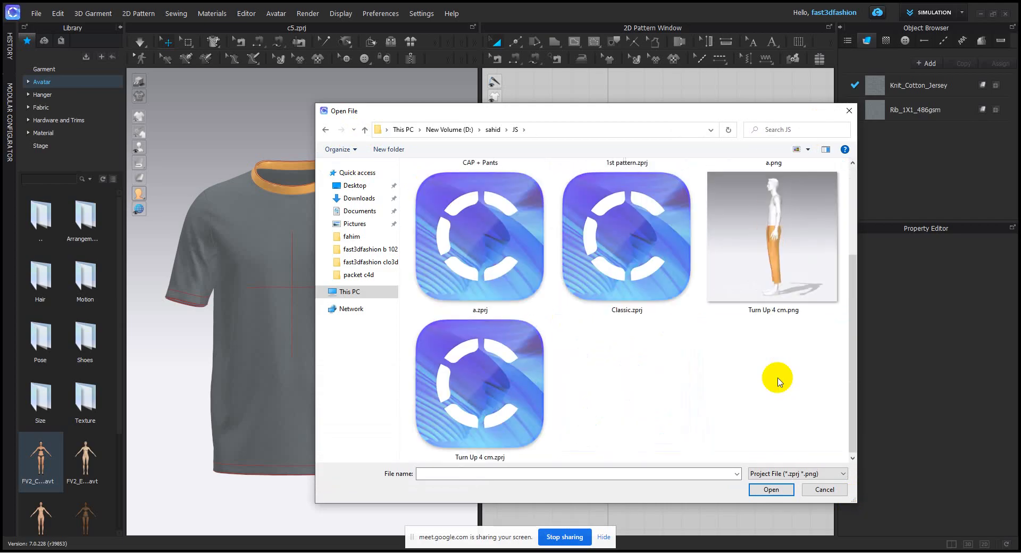
- Pick Turn Up 4 cm.zprj, compare it with the other trouser projects in the JS folder, and cancel adding the file
click(506, 410)
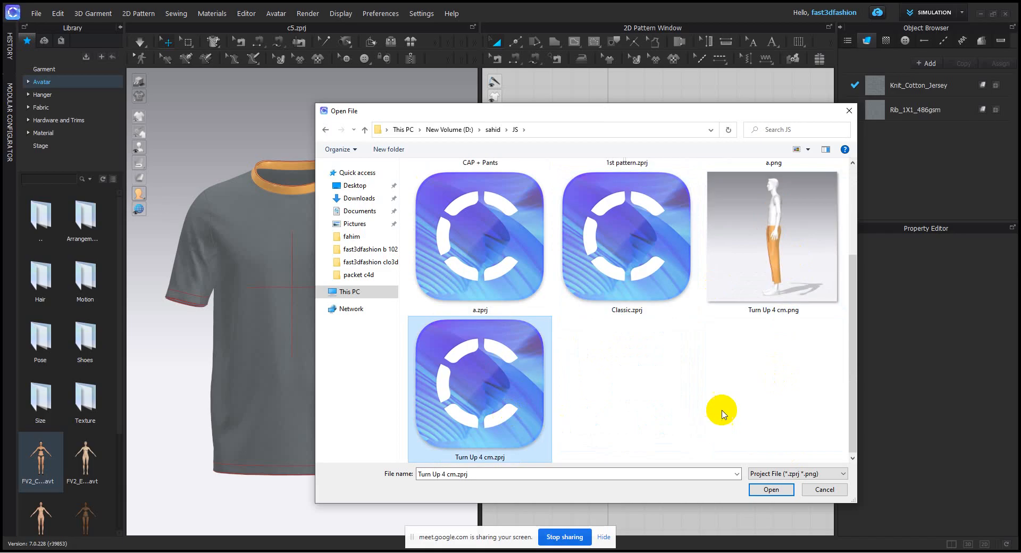
scroll(720, 407, up, 2)
scroll(720, 407, down, 2)
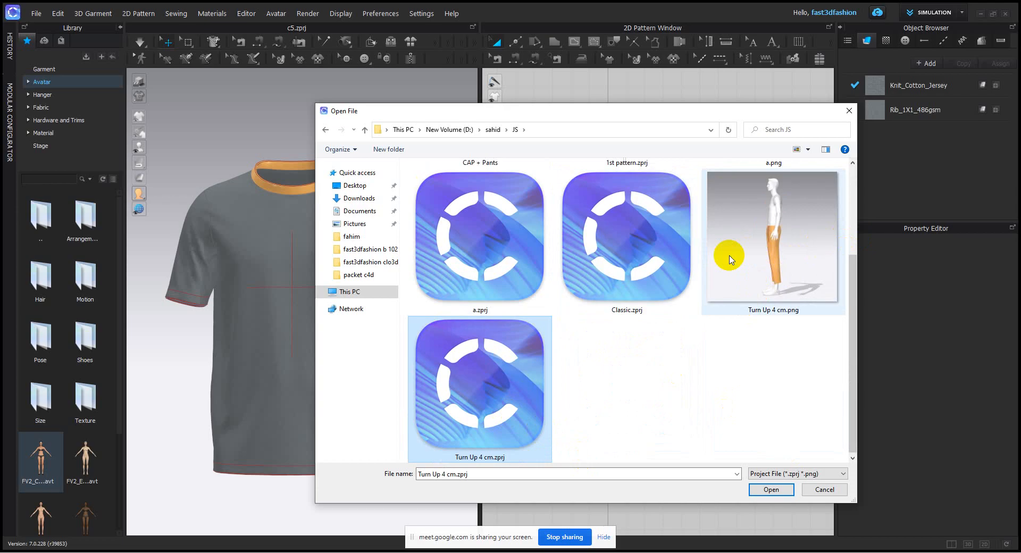
scroll(696, 329, up, 2)
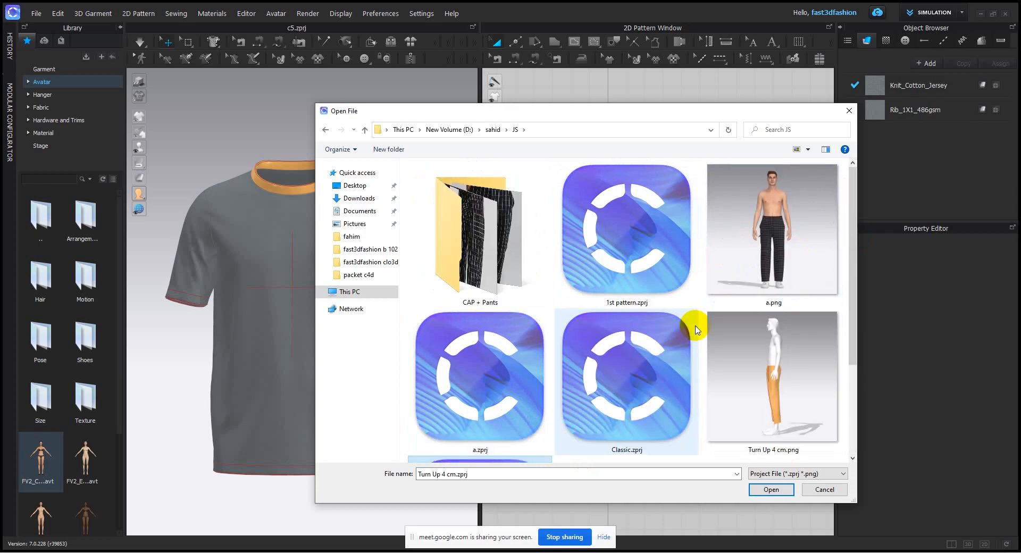
scroll(526, 380, down, 2)
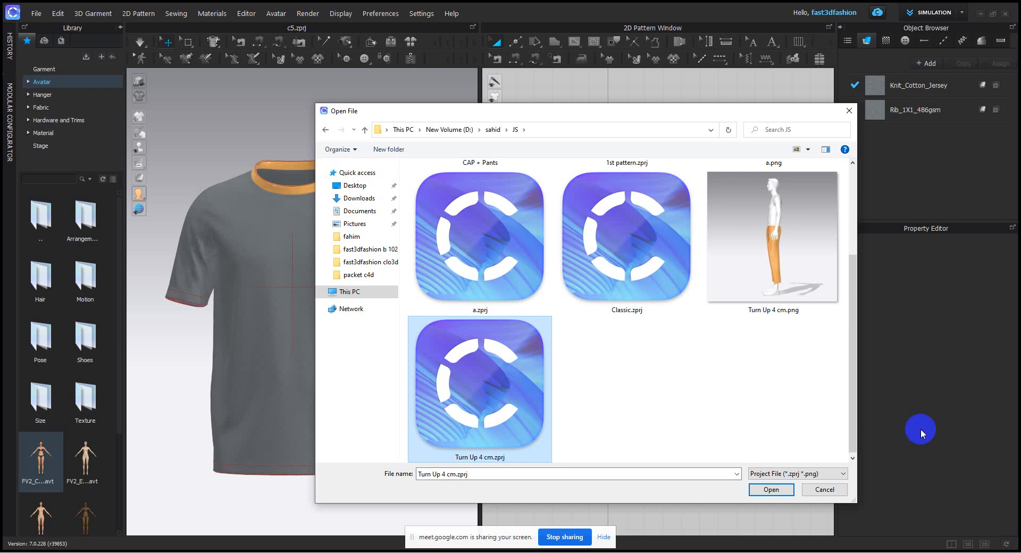
click(825, 489)
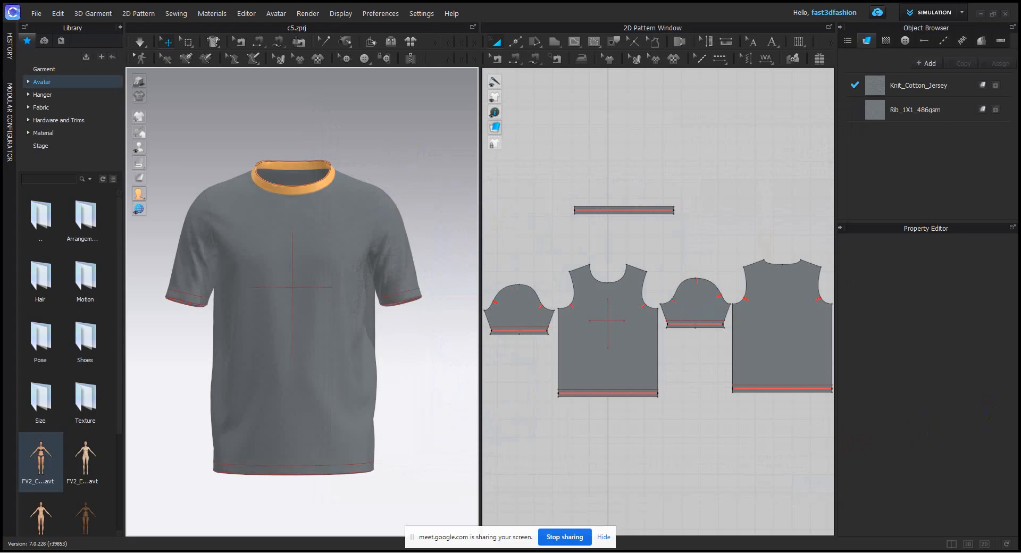
- Switch to WhatsApp and open the contact's chat containing the Classic.zprj and Standard Single (1).zprj files
key(alt+Tab)
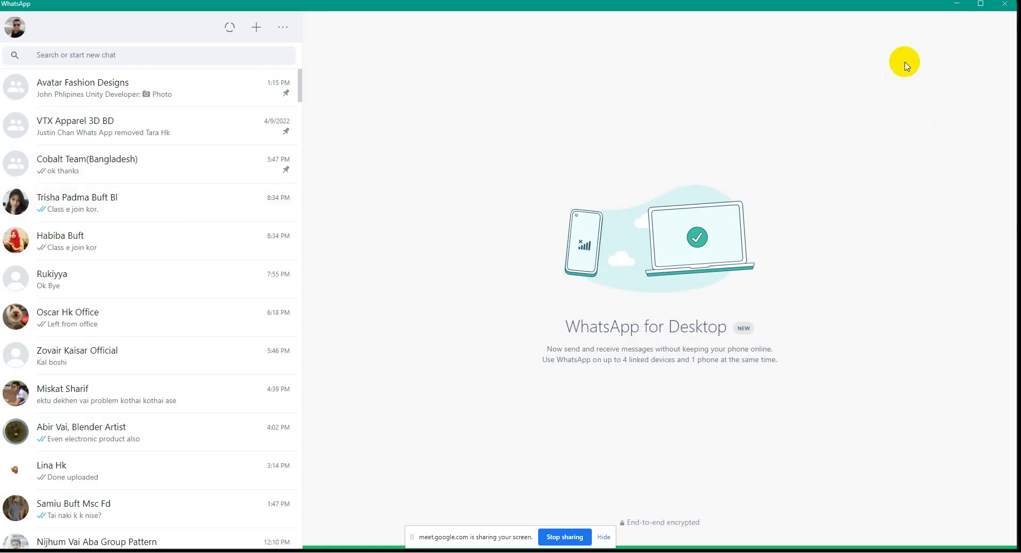
click(957, 3)
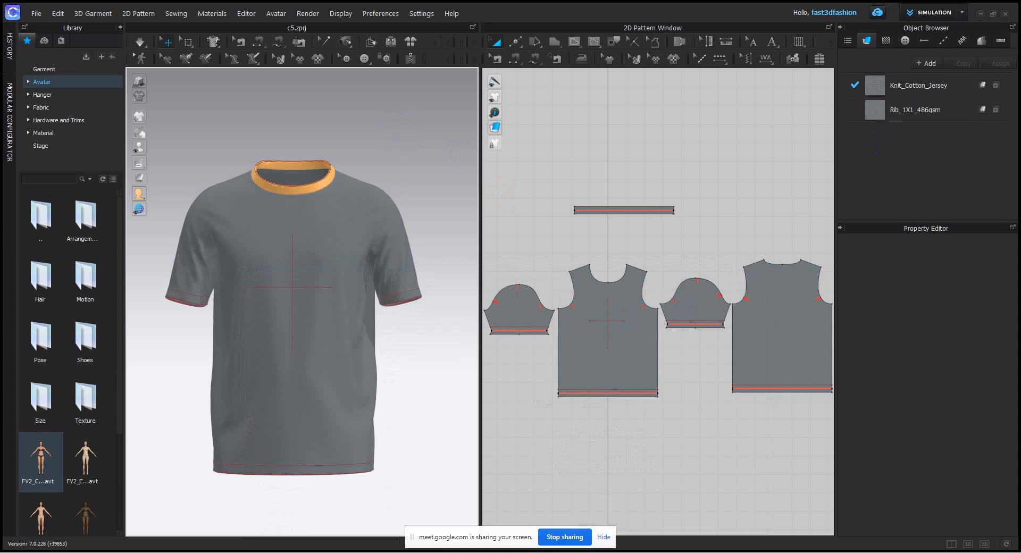
key(alt+Tab)
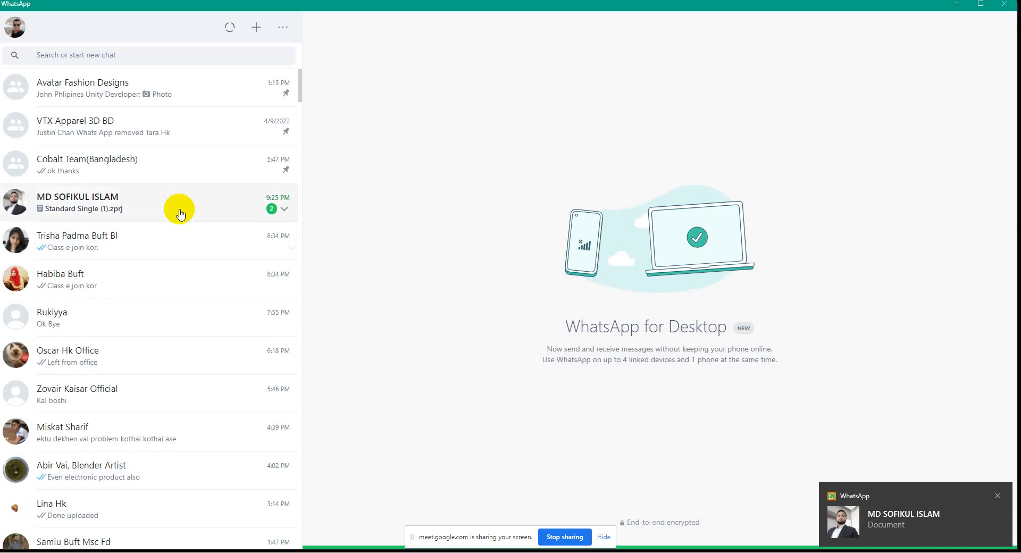
click(126, 199)
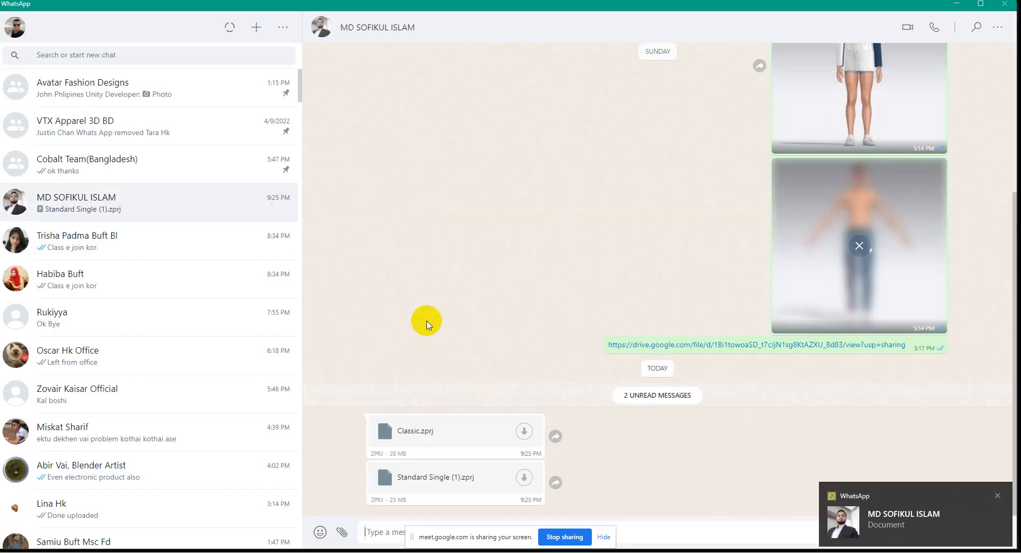
- Download Standard Single (1).zprj from the chat and save it as Standard Single (1) (1).zprj in the fast3dfashion b 102 folder
click(523, 477)
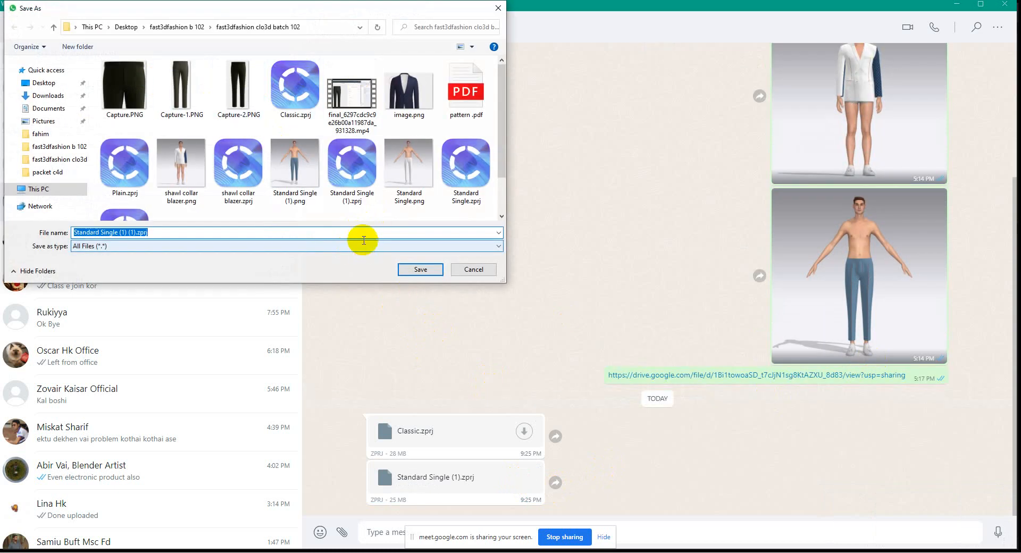
click(54, 28)
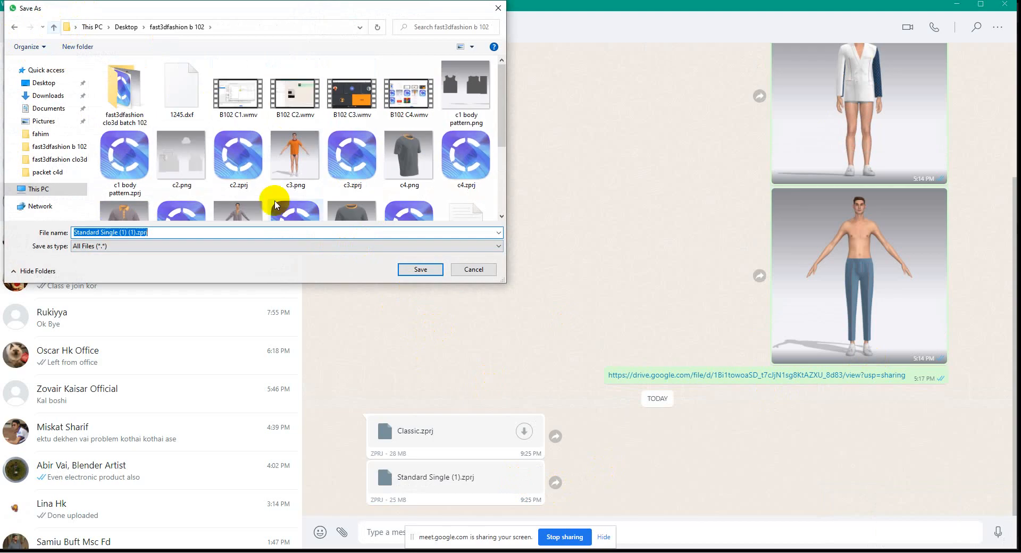
scroll(376, 160, down, 5)
click(419, 271)
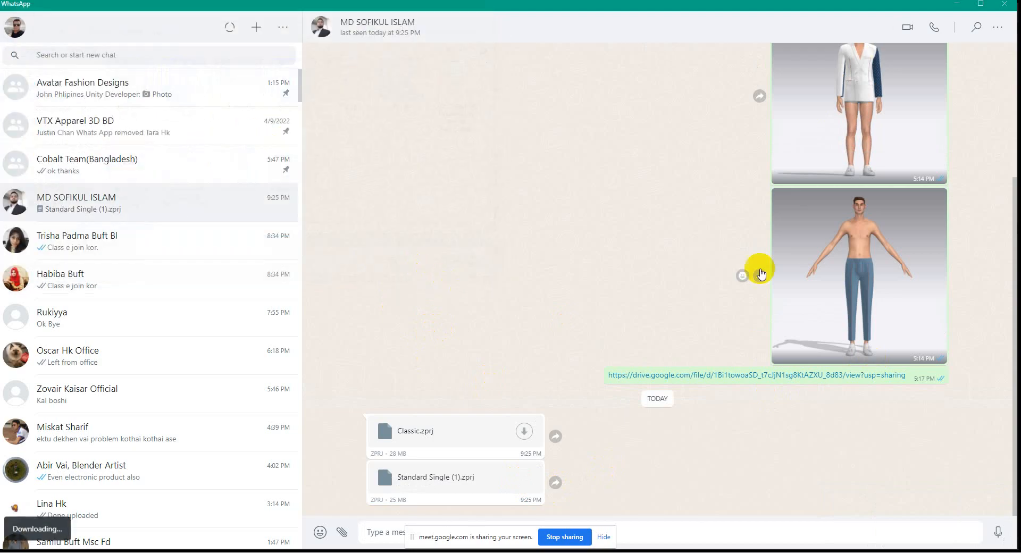
- Switch back to CLO and show the avatar wearing the T-shirt in the 3D window
click(956, 5)
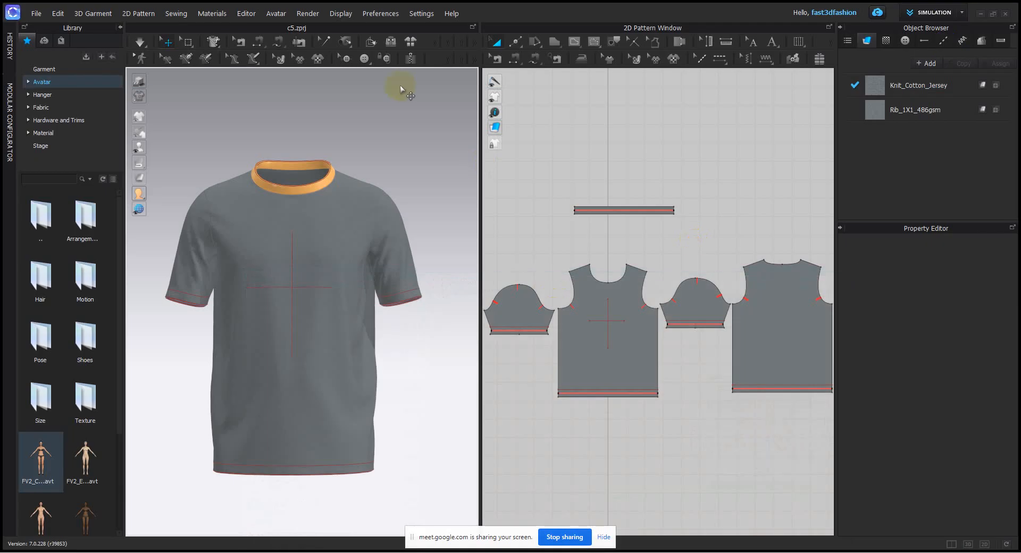
scroll(420, 175, down, 3)
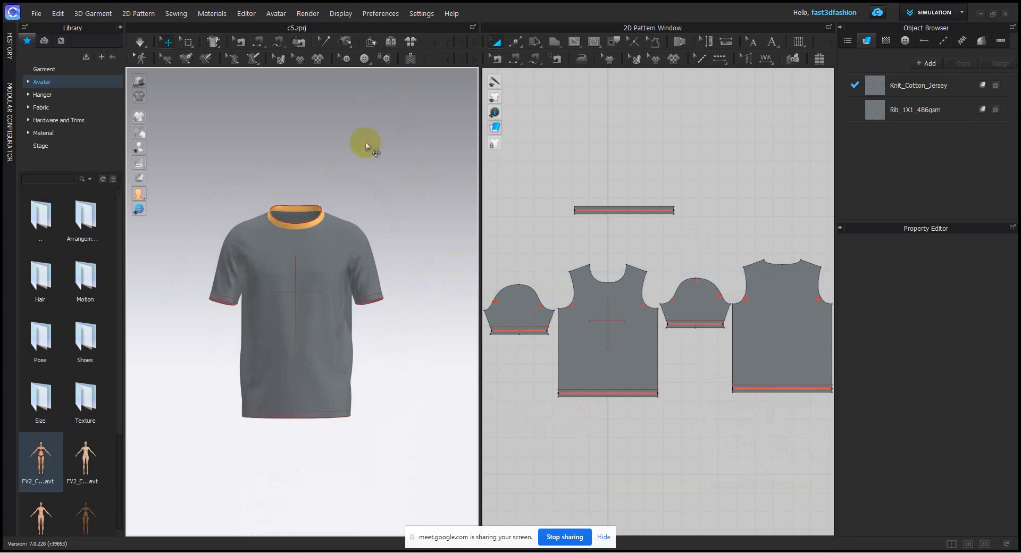
key(shift+a)
scroll(387, 205, down, 2)
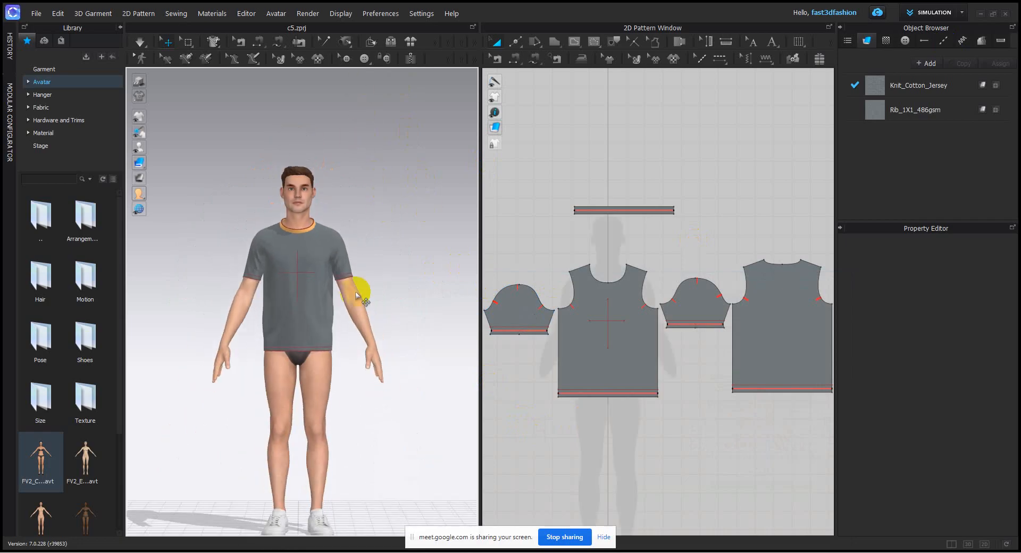
scroll(651, 189, down, 4)
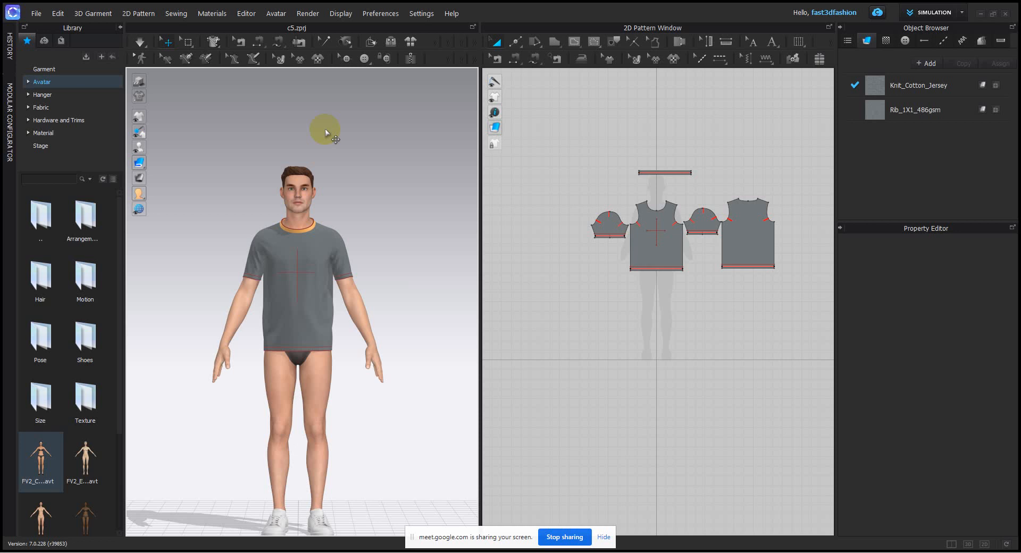
- Add the project Standard Single (1) (1).zprj to the scene, loading its garment without the avatar and with an X translation of 1 m
click(37, 15)
mouse_move(45, 66)
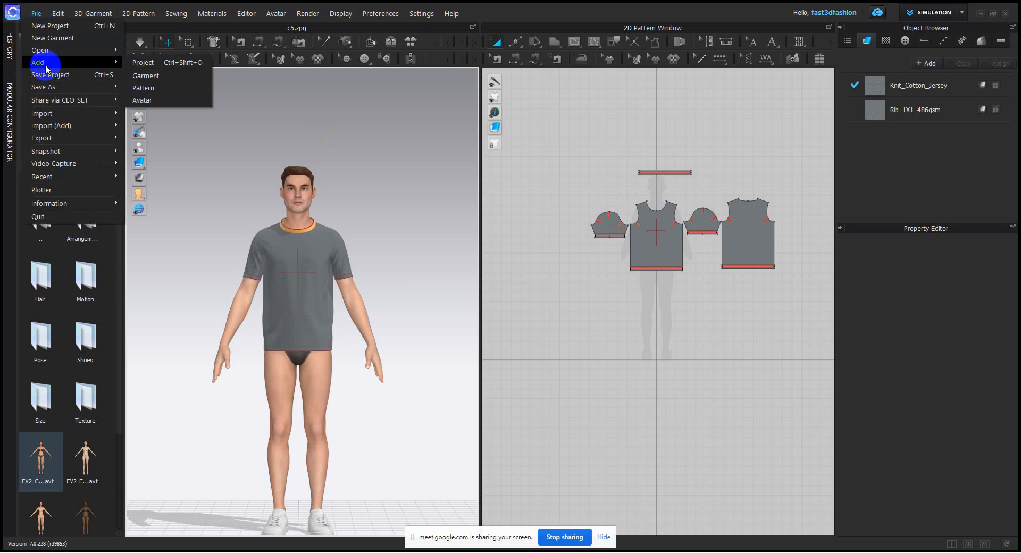
click(140, 63)
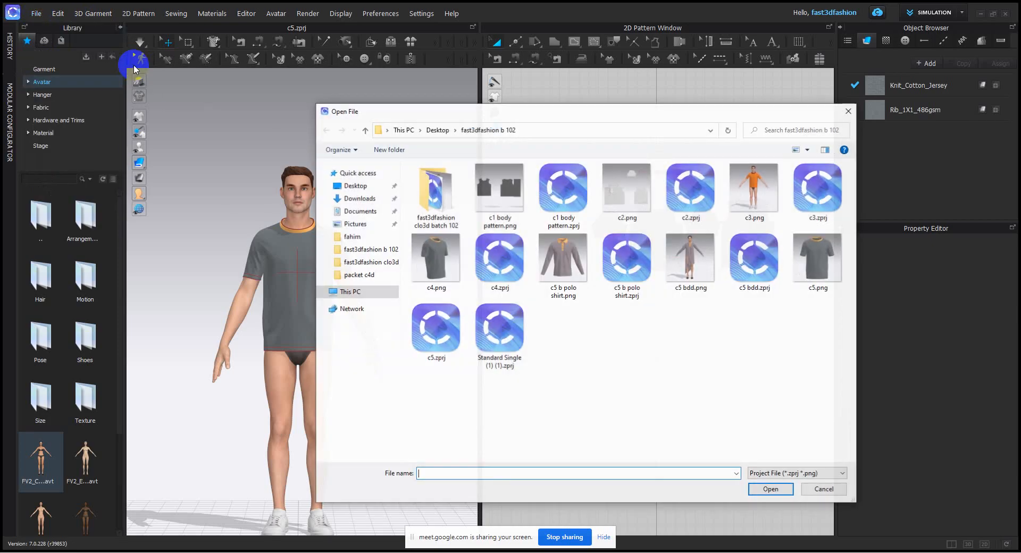
click(506, 340)
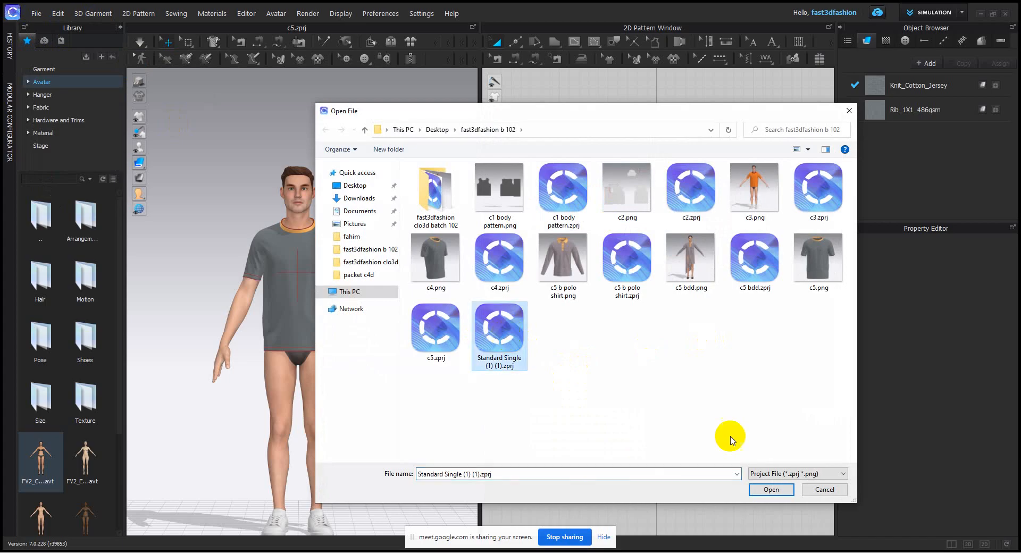
click(772, 490)
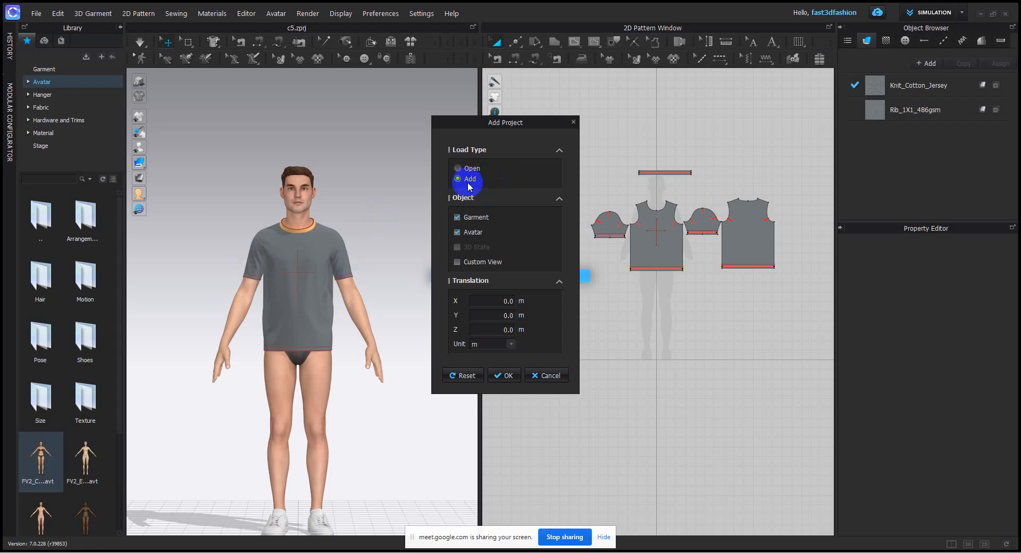
click(457, 234)
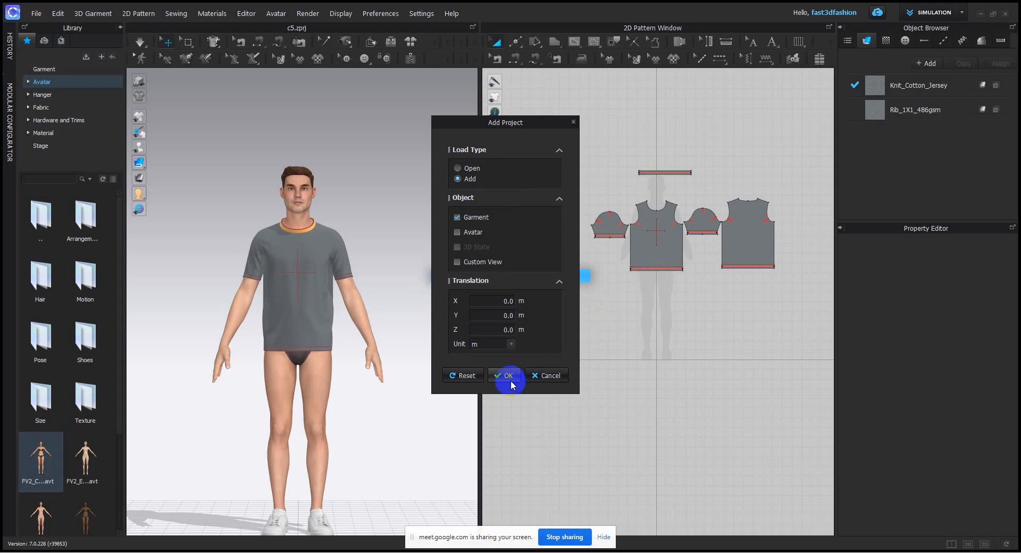
click(486, 299)
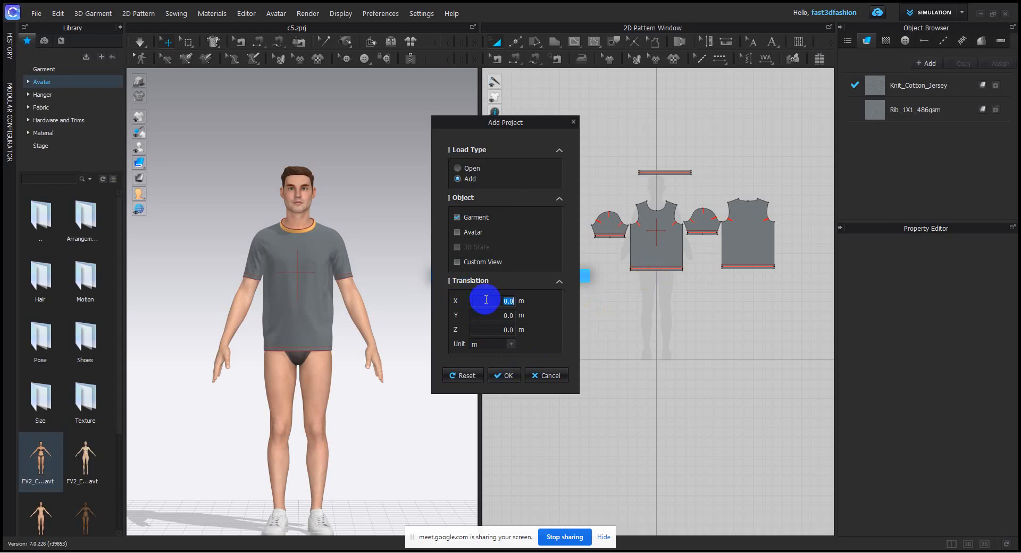
text(1)
click(503, 375)
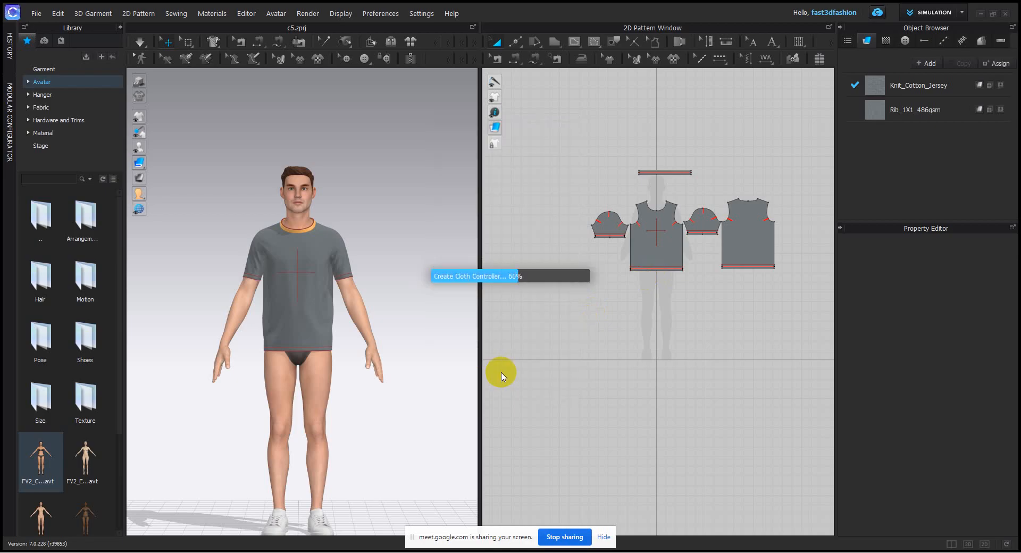
- Examine the added trousers up close beside the avatar and check the material properties of the Body_F fabric
scroll(343, 382, down, 4)
middle_drag(345, 379, 329, 318)
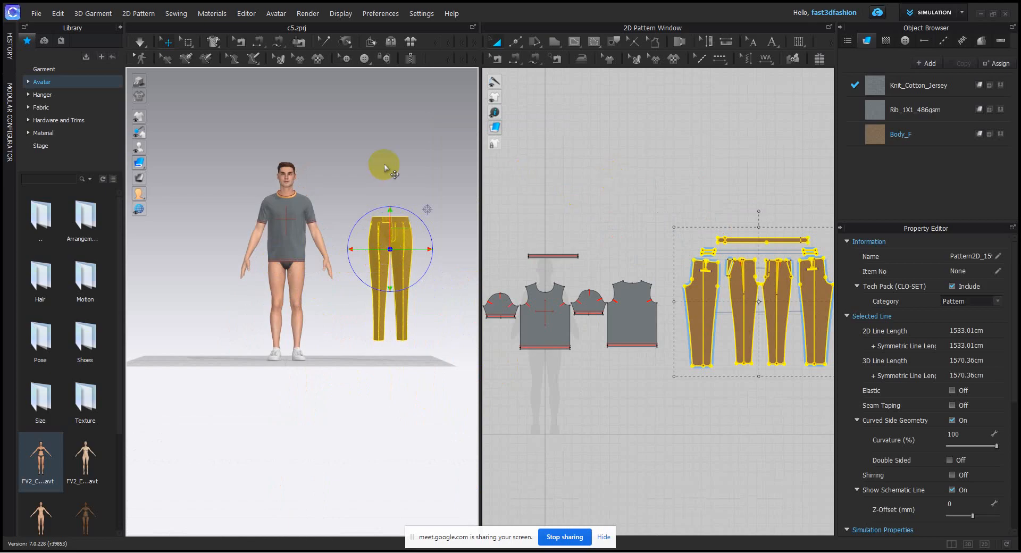
click(408, 181)
scroll(430, 235, up, 5)
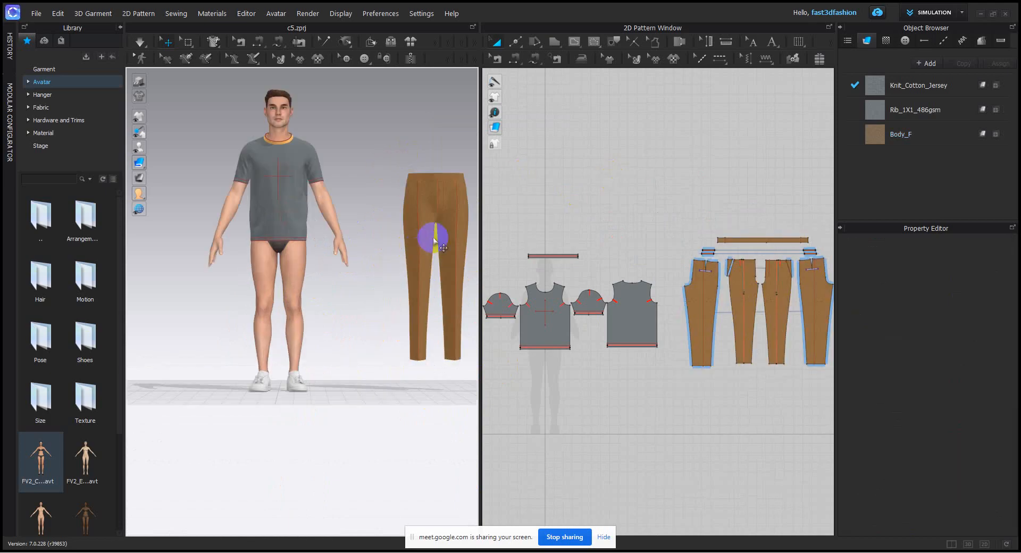
scroll(383, 287, up, 10)
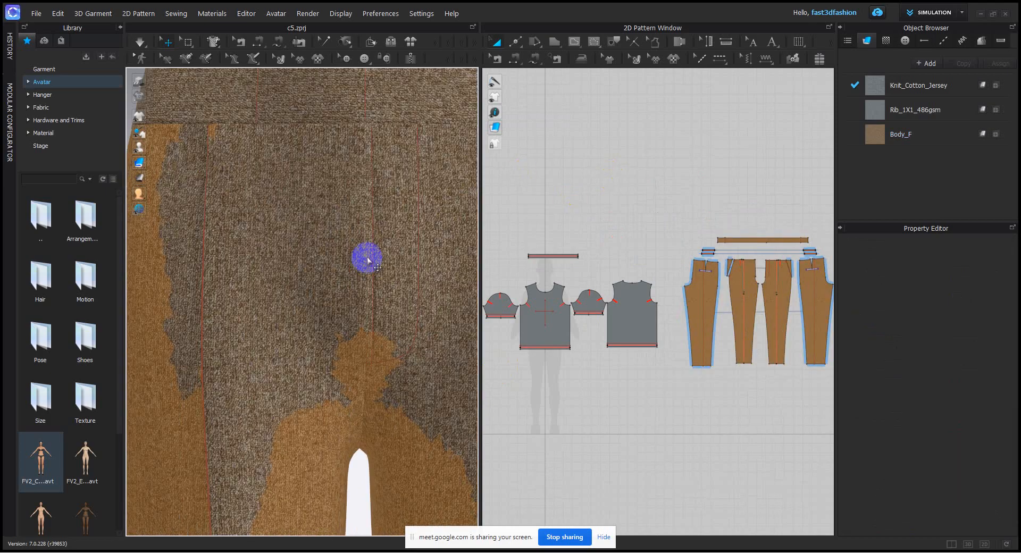
scroll(367, 257, down, 10)
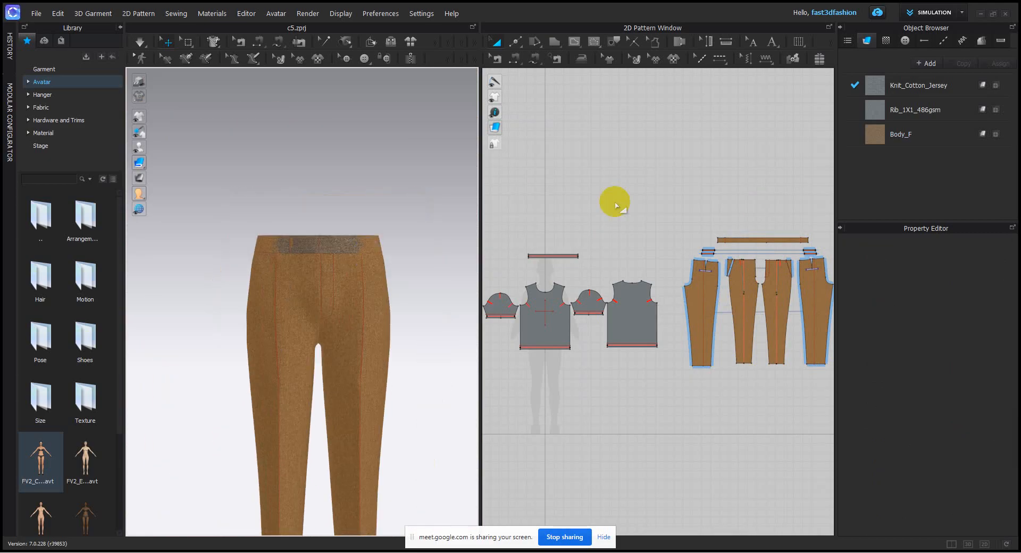
click(889, 135)
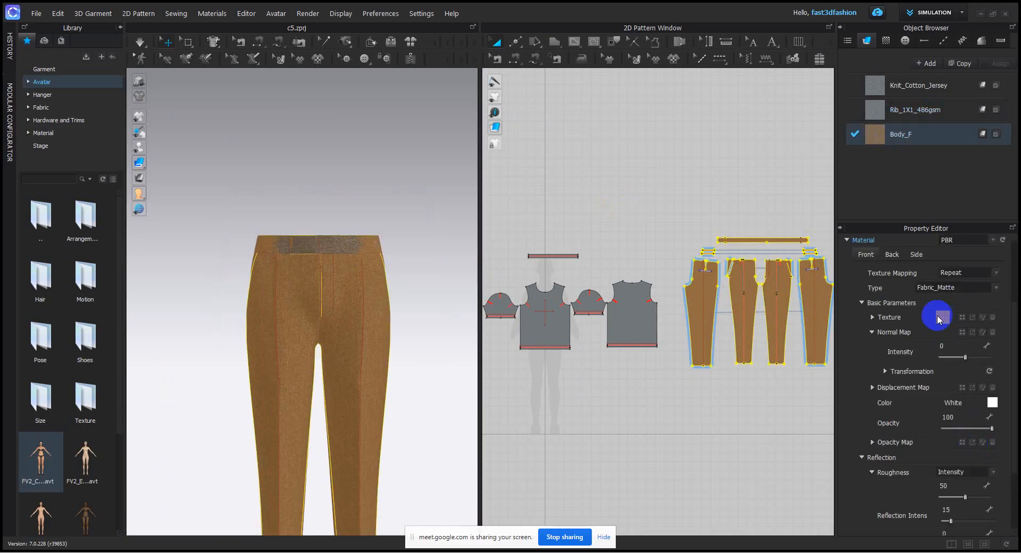
click(872, 317)
click(412, 171)
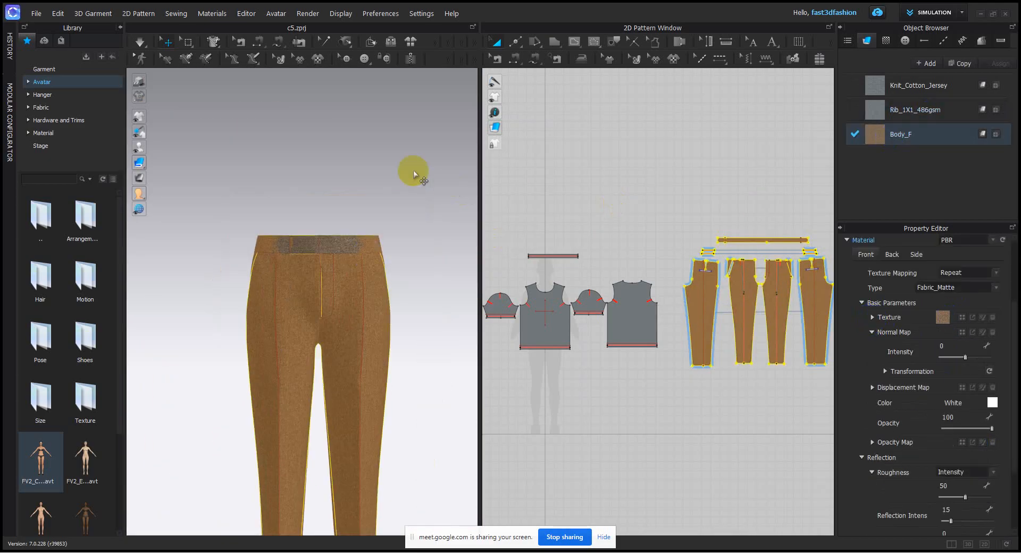
click(898, 135)
scroll(691, 266, down, 6)
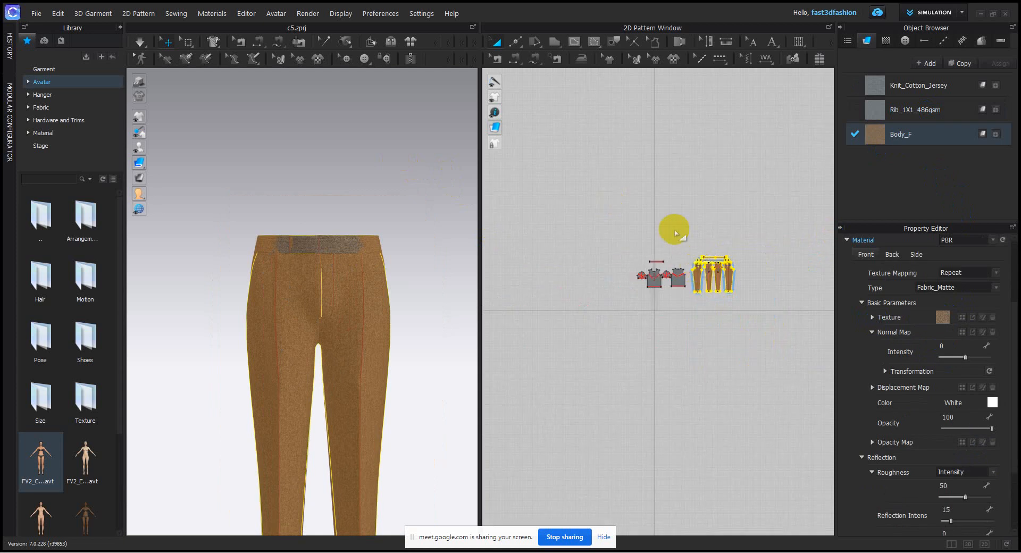
scroll(303, 326, down, 3)
scroll(305, 326, down, 5)
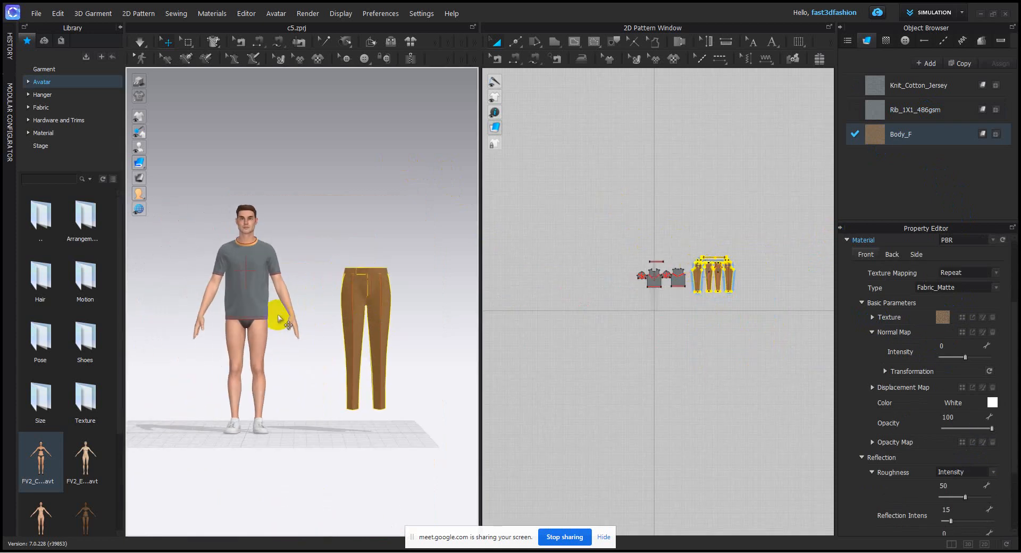
- Try to move a single front trouser panel to the ground center
right_drag(359, 291, 358, 287)
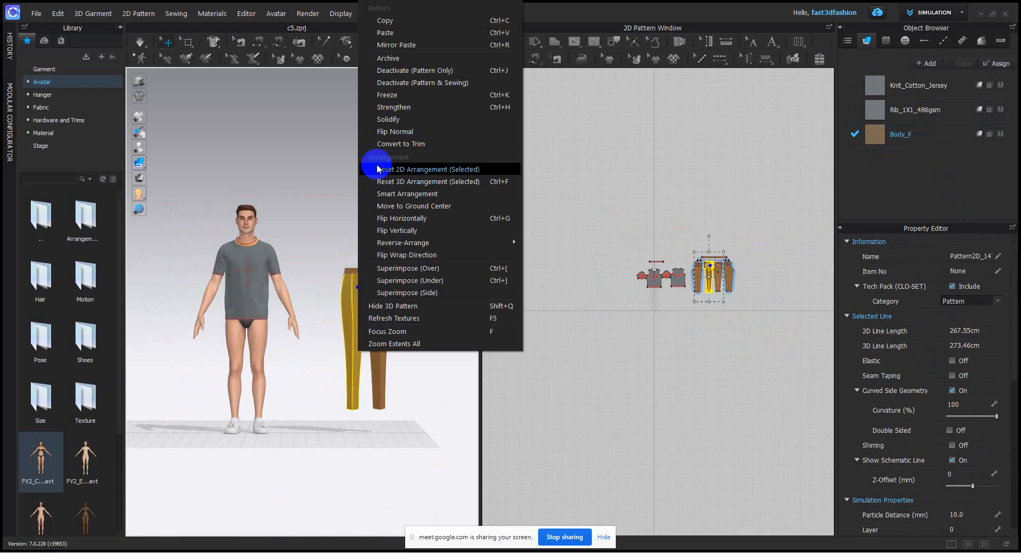
click(423, 207)
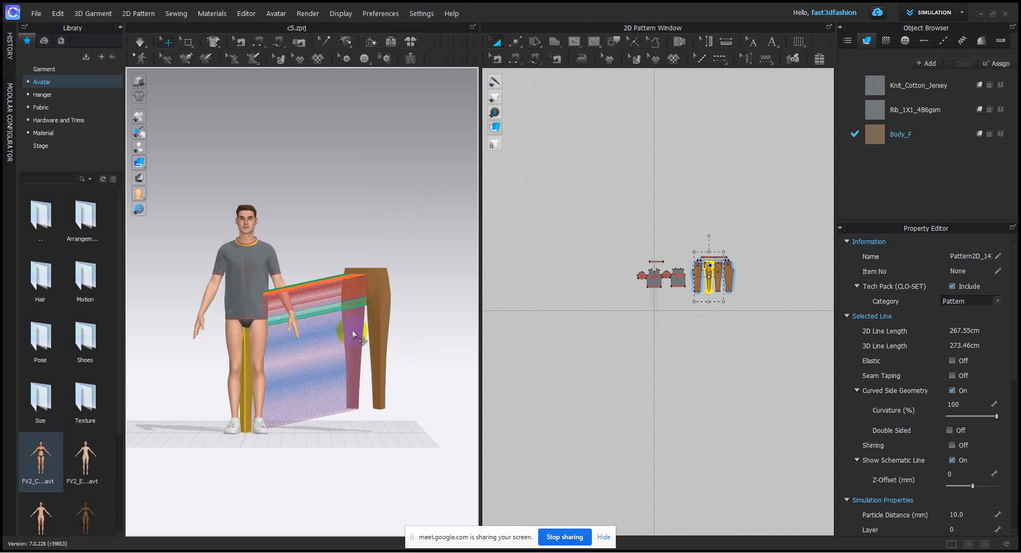
scroll(274, 370, up, 3)
scroll(275, 370, up, 2)
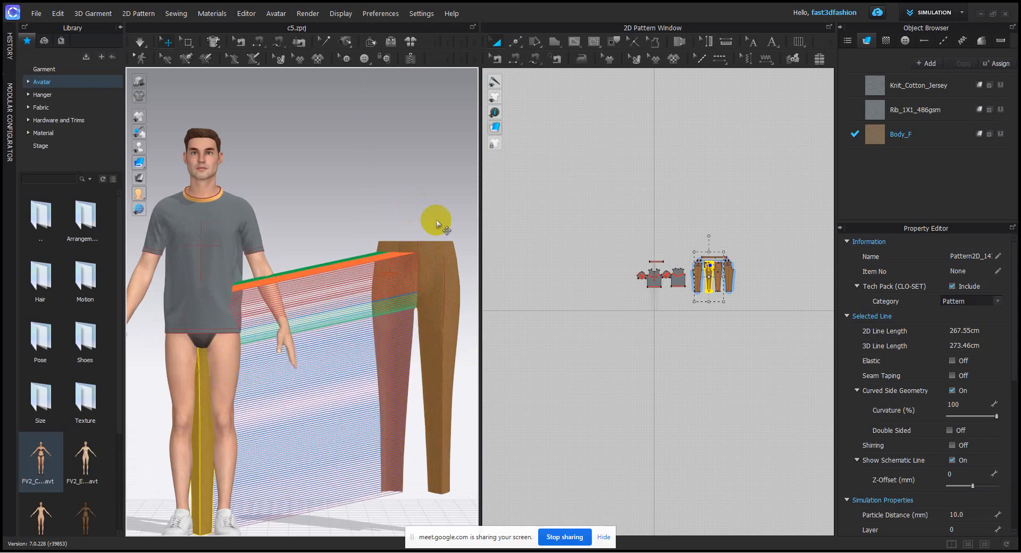
click(654, 212)
- Select all the trouser patterns together, move them to the ground center onto the avatar, and deselect them
scroll(720, 272, up, 3)
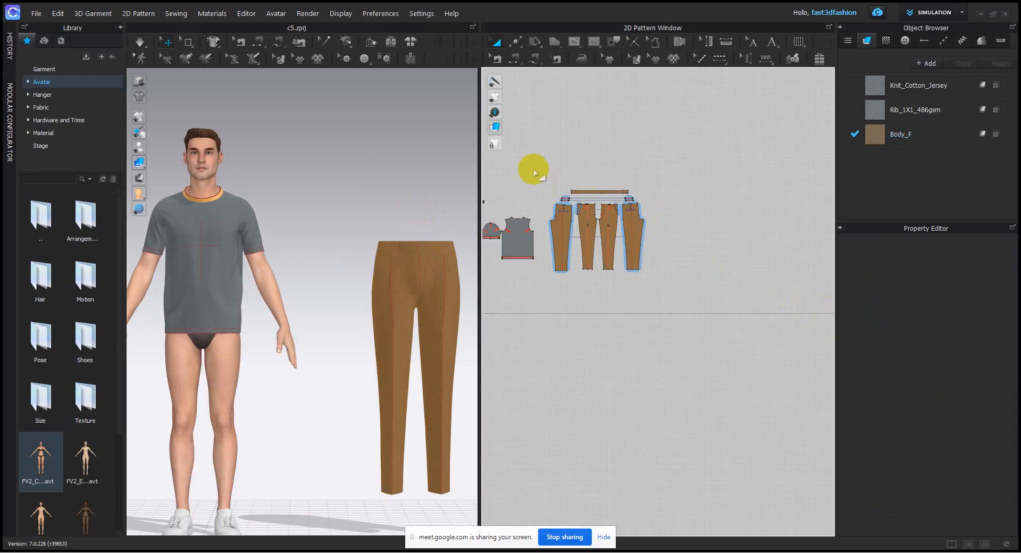
drag(538, 153, 750, 340)
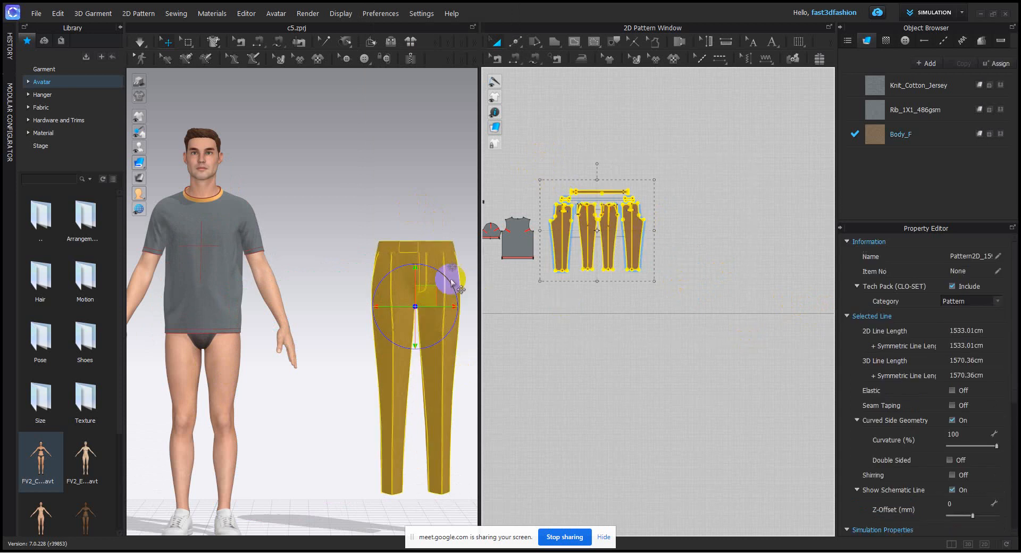
right_click(422, 292)
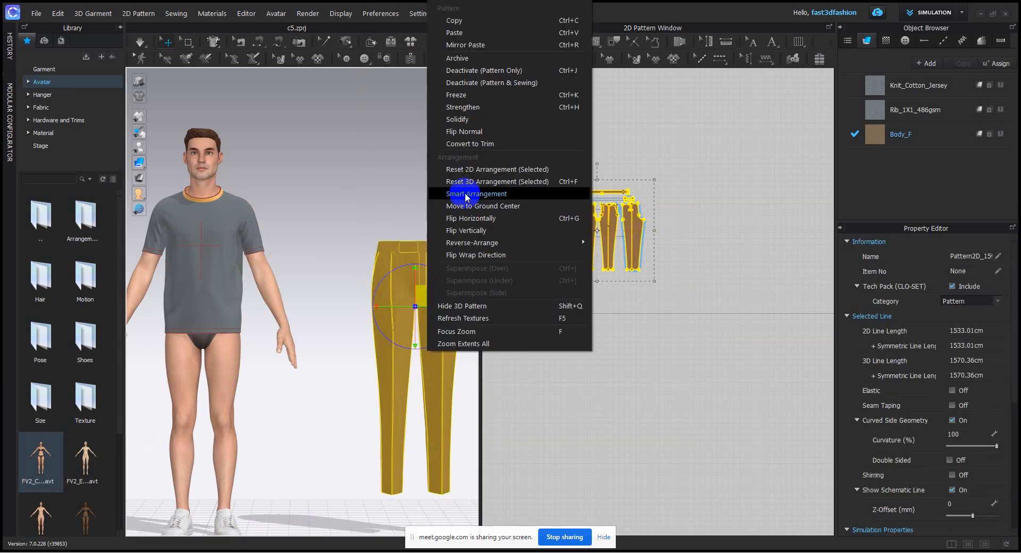
click(493, 212)
scroll(337, 274, down, 3)
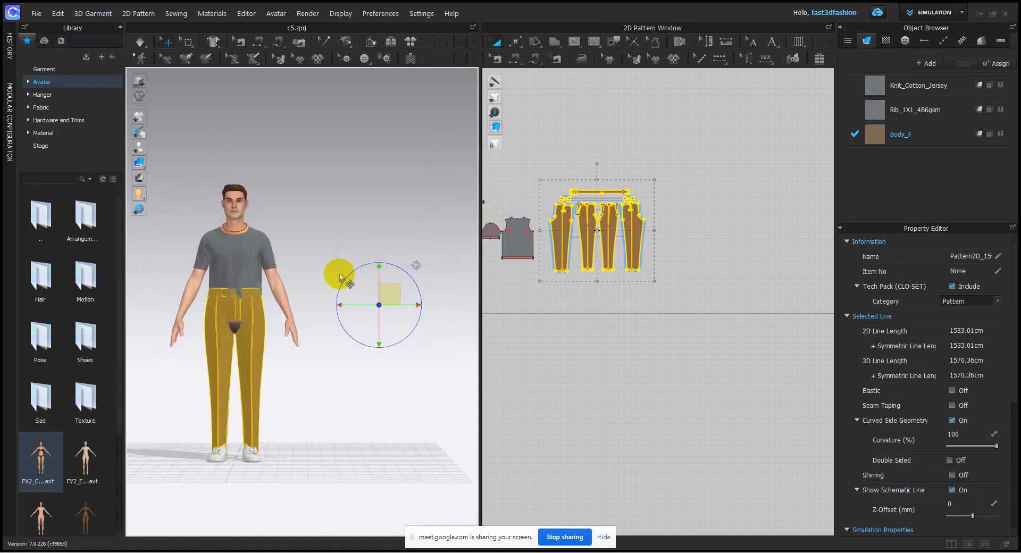
click(300, 277)
- Select all the T-shirt patterns, hide them in 3D, and inspect the trousers' waist and front on the avatar
right_drag(300, 277, 383, 353)
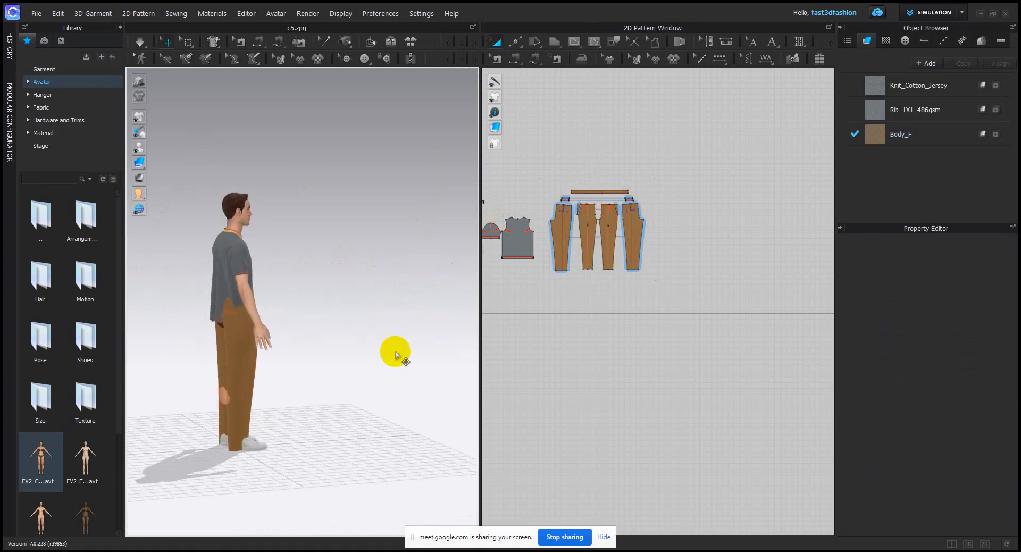
right_drag(303, 355, 246, 353)
scroll(376, 292, down, 3)
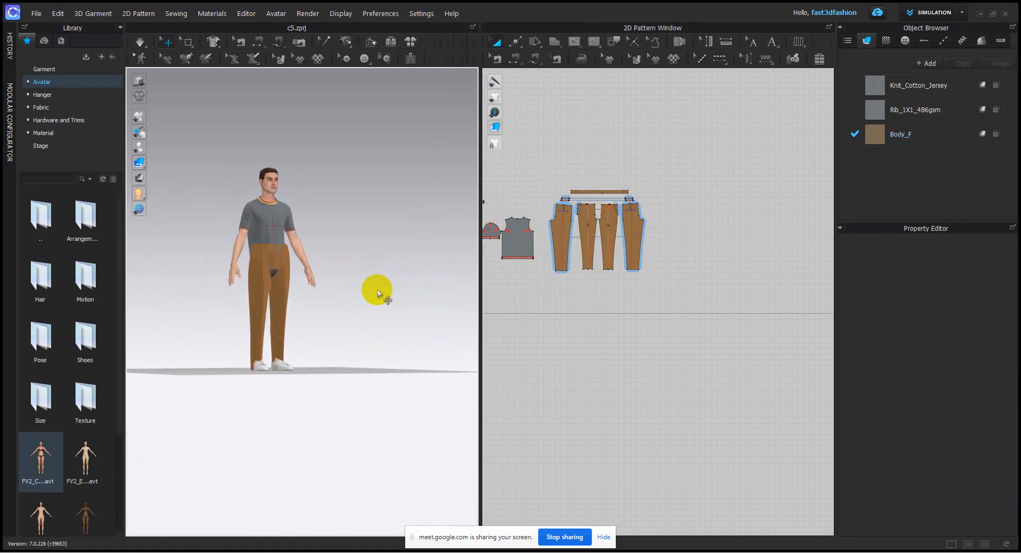
scroll(337, 303, up, 3)
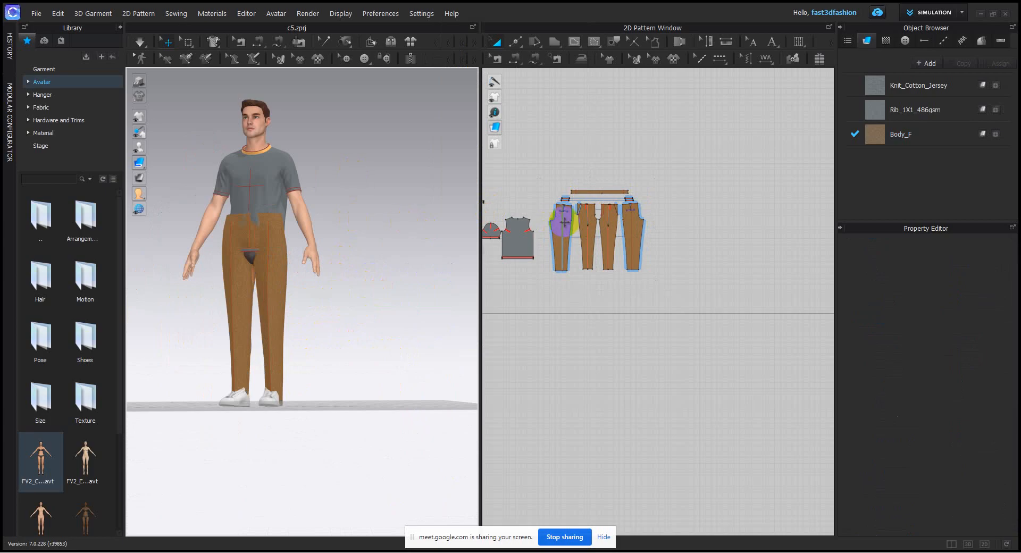
scroll(555, 202, down, 2)
drag(556, 201, 632, 284)
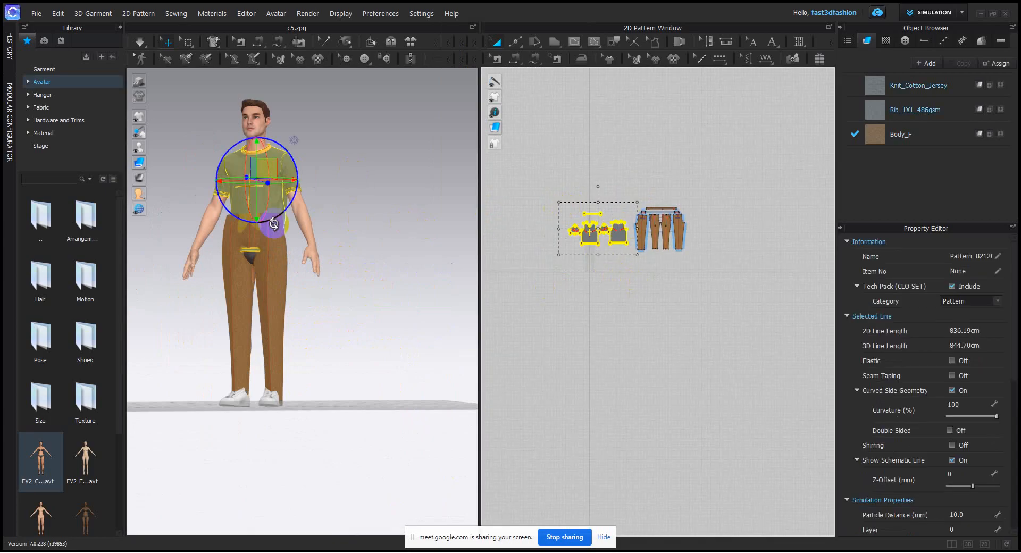
key(shift+q)
scroll(276, 225, up, 3)
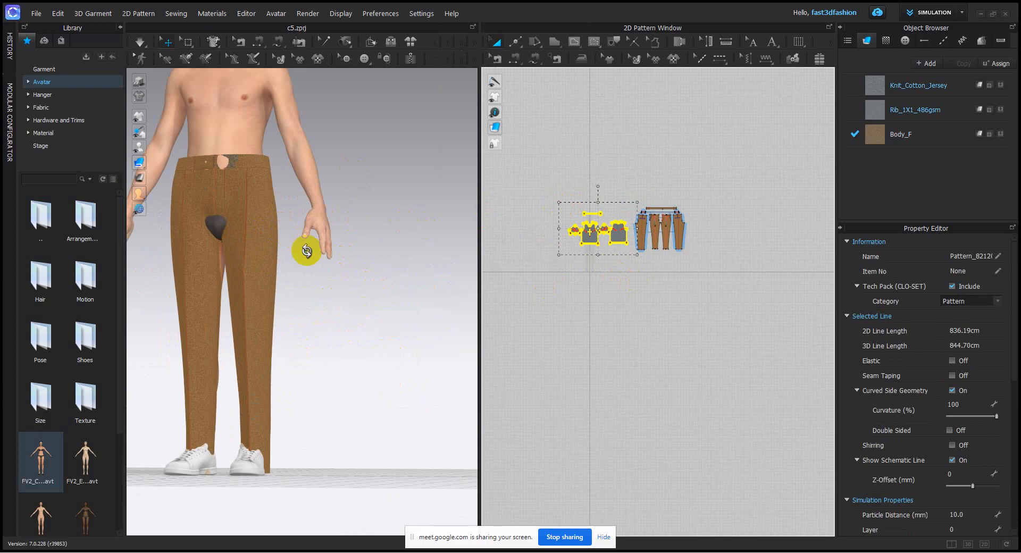
right_drag(307, 252, 363, 304)
middle_drag(312, 211, 360, 317)
scroll(360, 317, up, 3)
right_drag(360, 317, 305, 251)
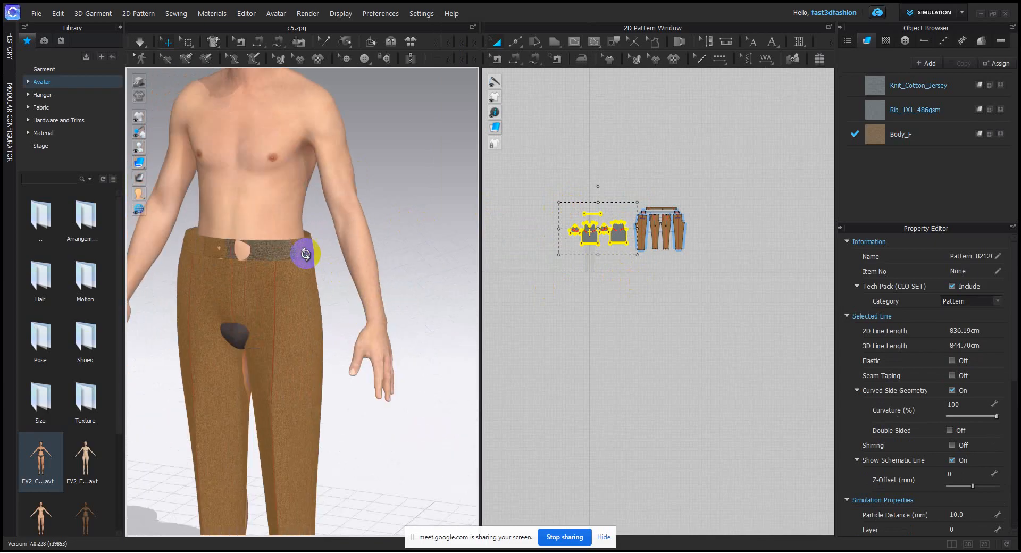
- Examine the trousers on the avatar from several angles, from the waist down to the hems over the shoes
scroll(305, 251, down, 3)
middle_drag(306, 251, 301, 219)
right_drag(301, 219, 314, 242)
scroll(314, 241, up, 1)
scroll(353, 301, down, 2)
middle_drag(353, 301, 361, 224)
right_drag(362, 224, 373, 289)
scroll(359, 324, up, 2)
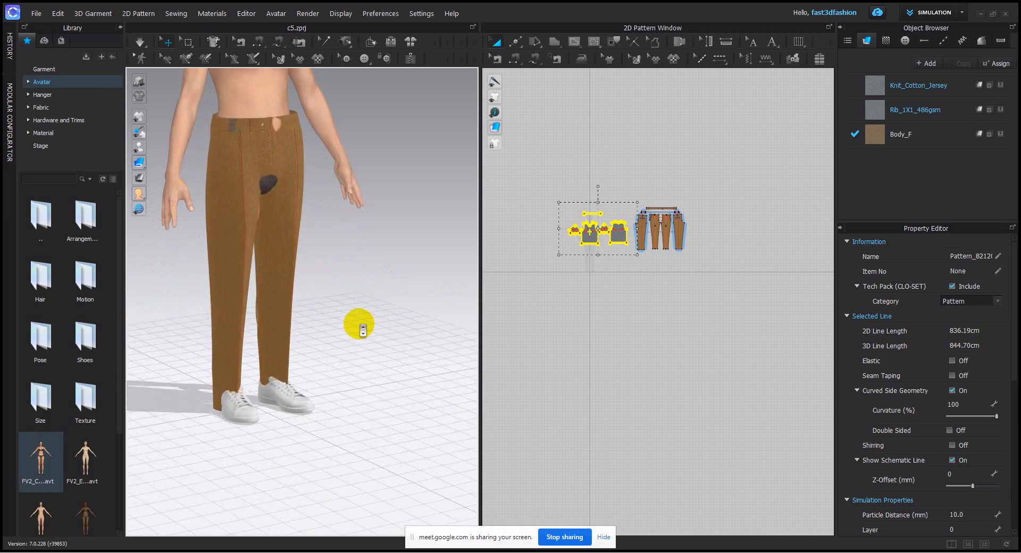
scroll(359, 324, up, 1)
right_drag(359, 324, 332, 305)
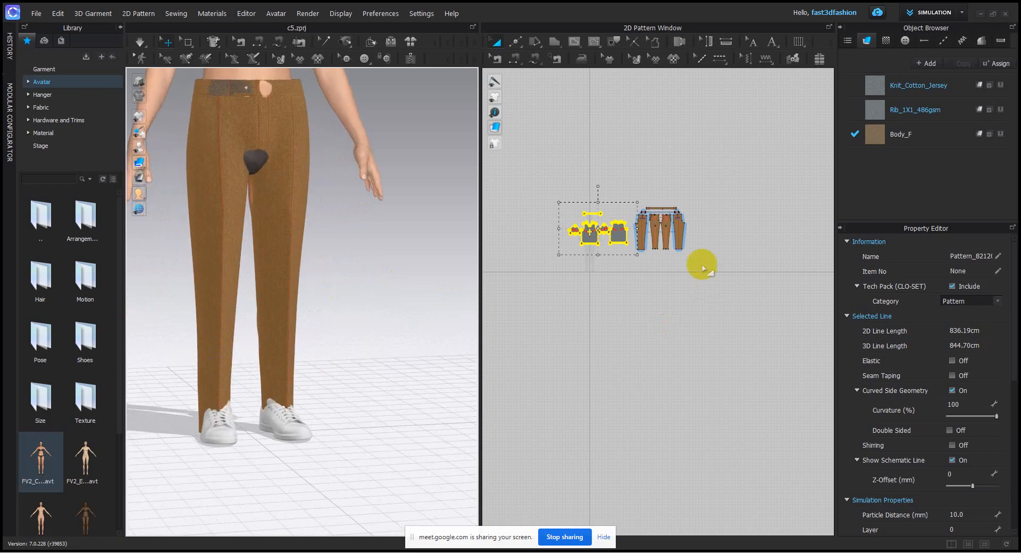
- Select the hem lines of the trouser leg panels and raise them to shorten the legs above the shoes, then deselect
scroll(662, 236, up, 5)
click(583, 250)
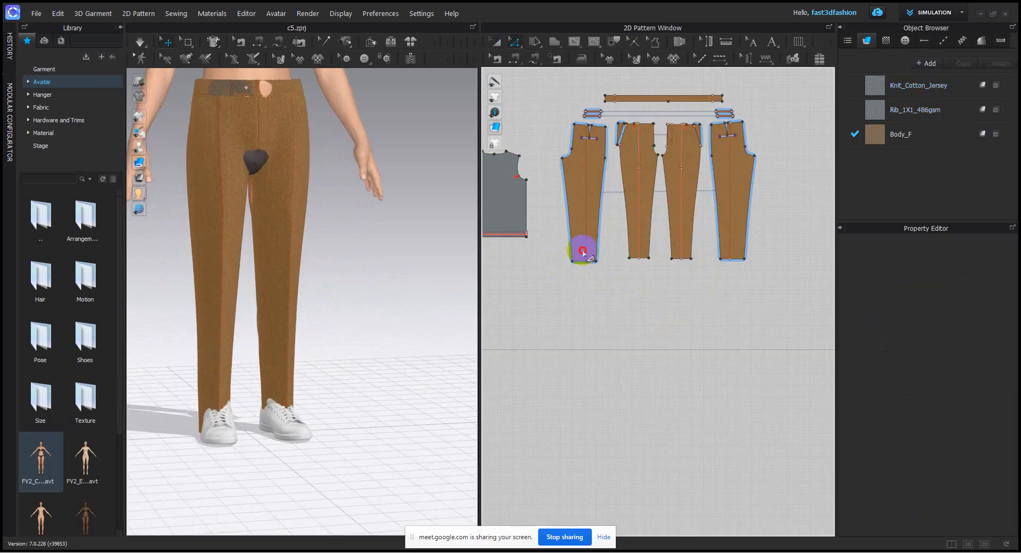
drag(583, 250, 819, 298)
scroll(577, 286, up, 3)
click(608, 228)
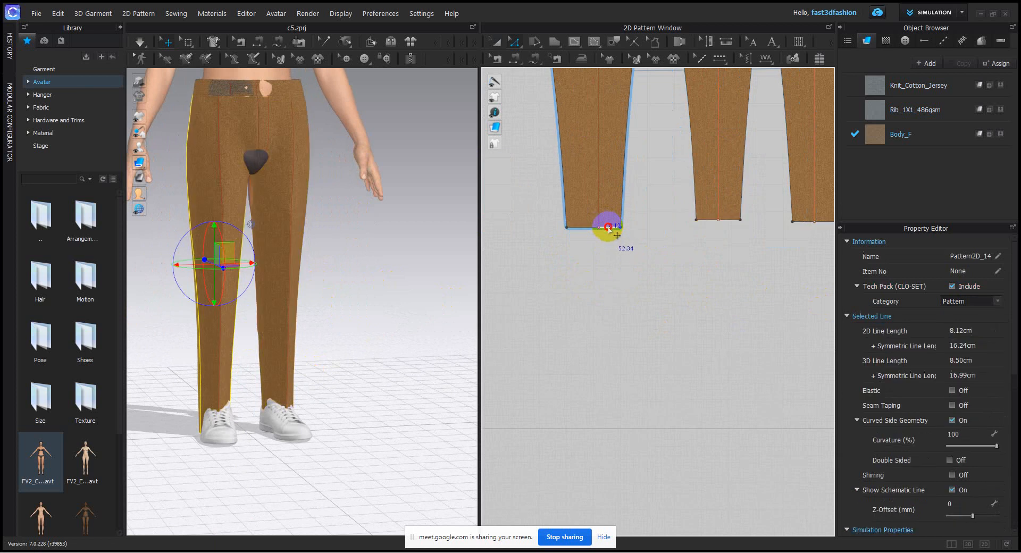
scroll(595, 266, down, 3)
drag(572, 240, 769, 281)
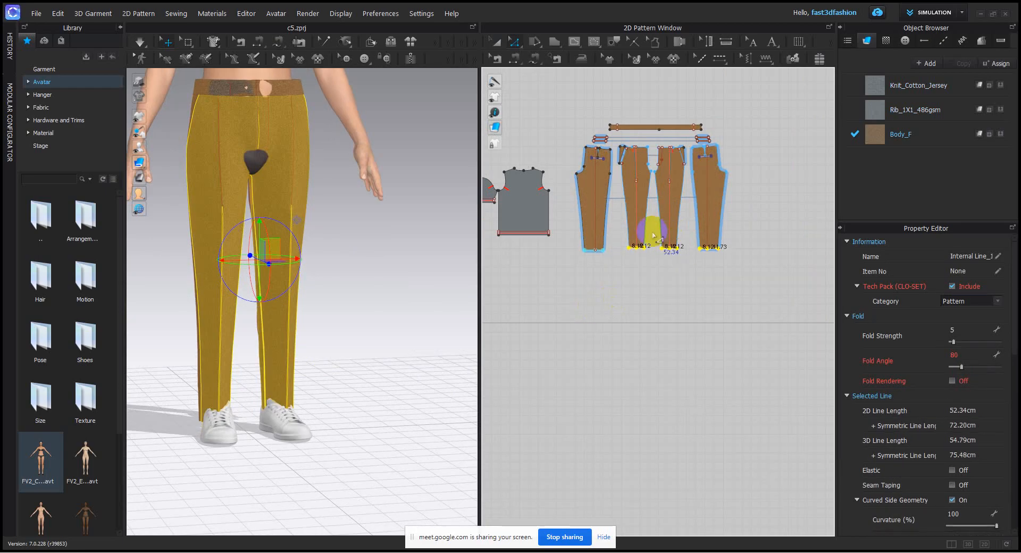
scroll(648, 283, up, 3)
scroll(649, 283, up, 2)
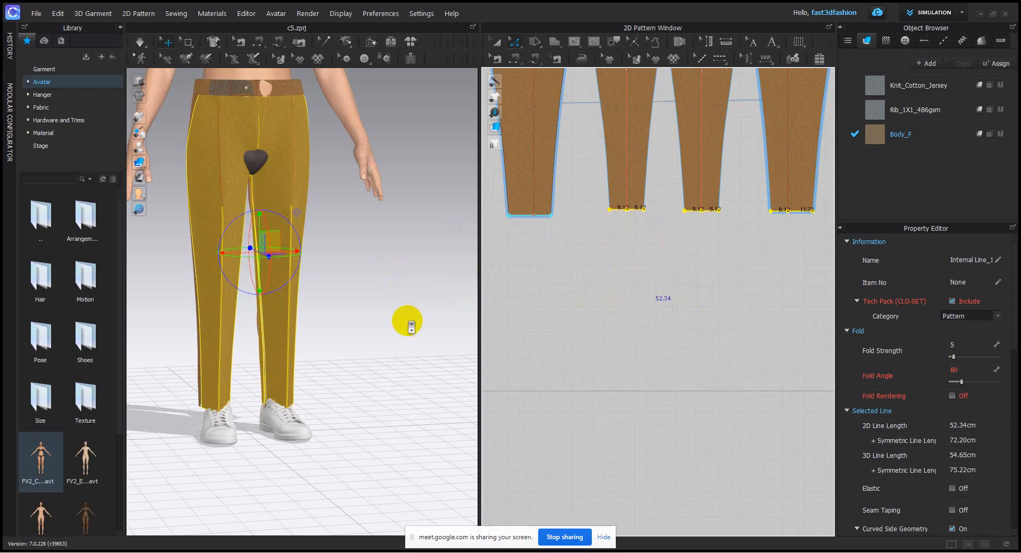
scroll(409, 323, down, 2)
click(408, 322)
scroll(382, 298, down, 3)
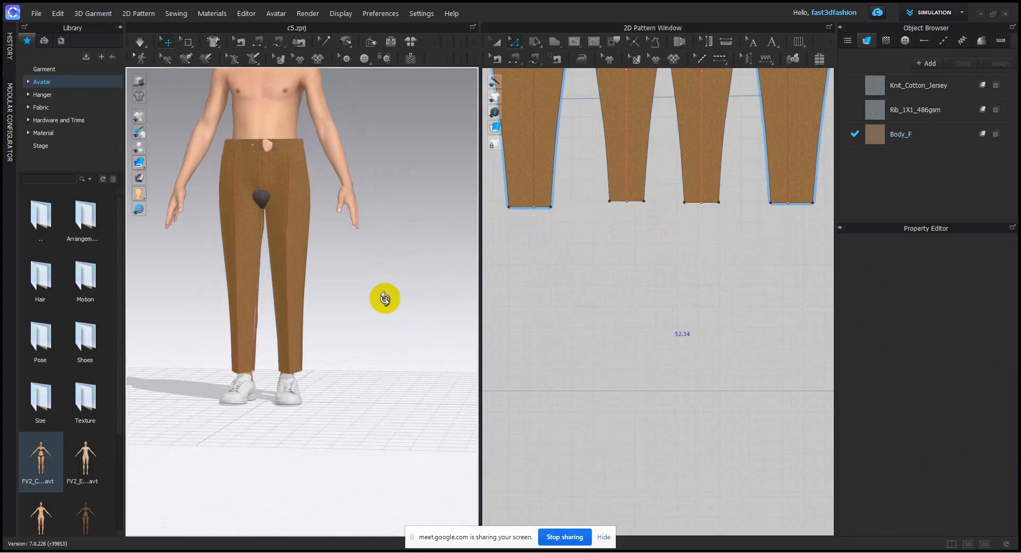
scroll(707, 232, down, 4)
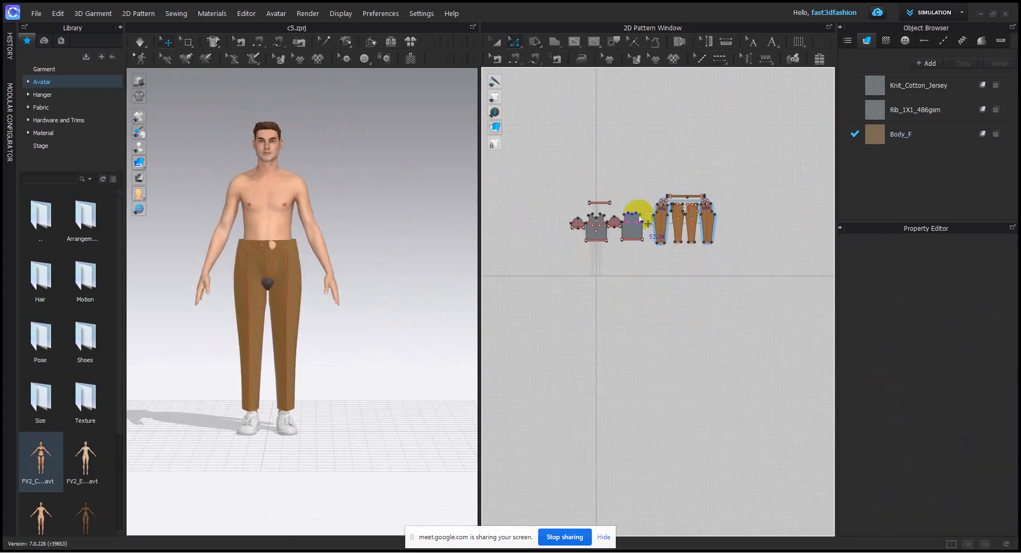
- Select all the trouser patterns and shift the trousers slightly downward on the avatar
scroll(652, 164, up, 2)
drag(651, 164, 774, 322)
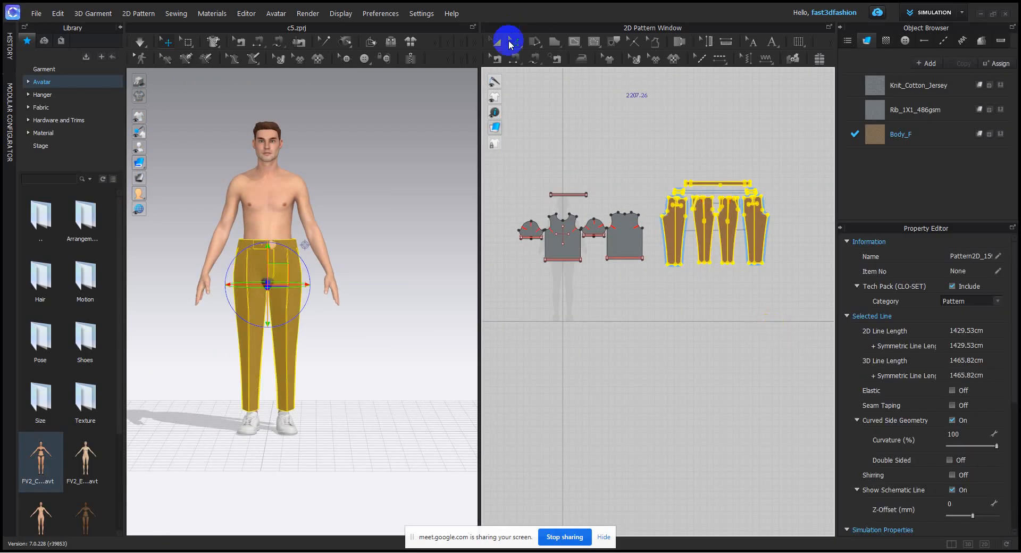
click(495, 41)
scroll(302, 294, up, 3)
right_drag(301, 294, 276, 288)
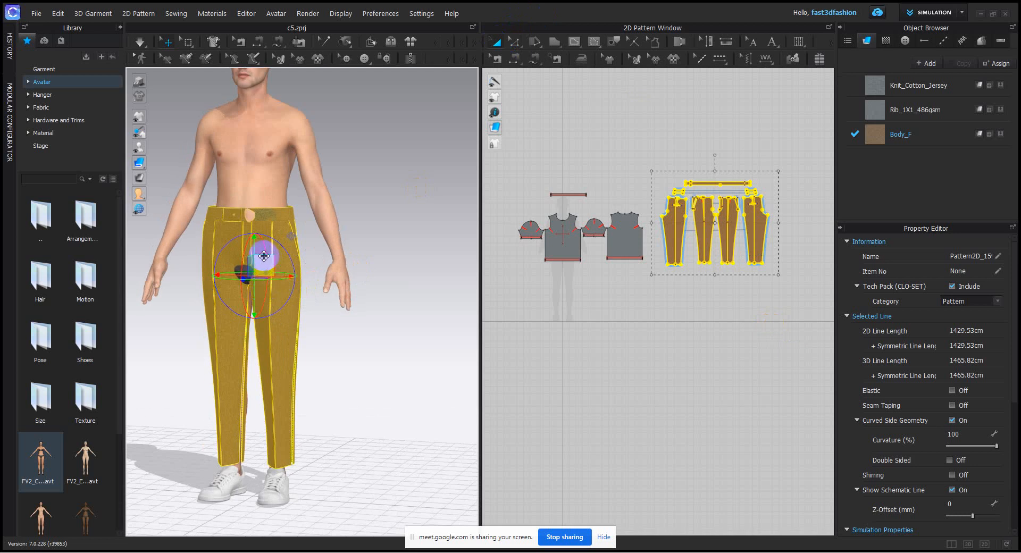
drag(257, 248, 265, 258)
- Set the weft shrinkage of all the trouser patterns to 50% and reselect them to check the value
scroll(952, 524, down, 3)
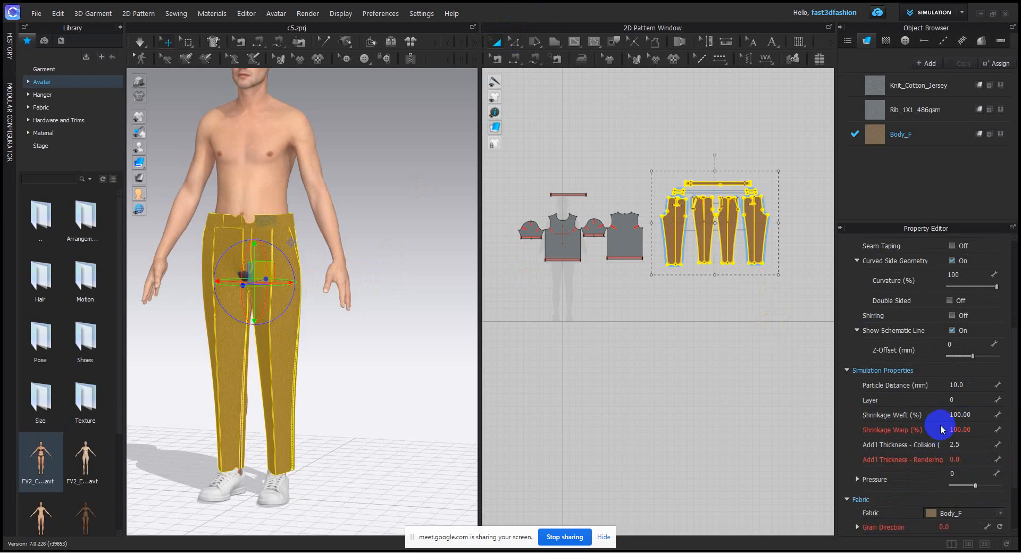
click(971, 414)
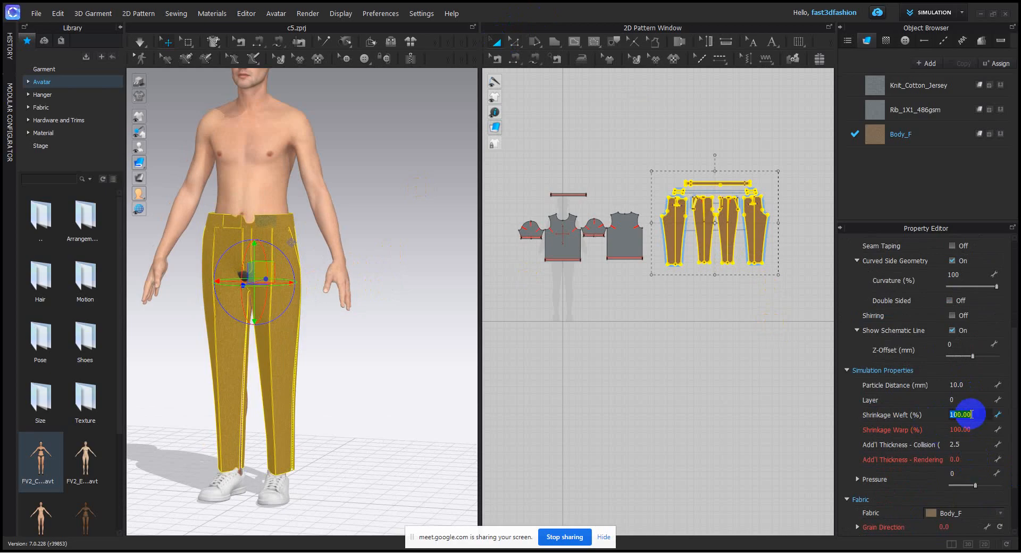
text(50)
click(401, 154)
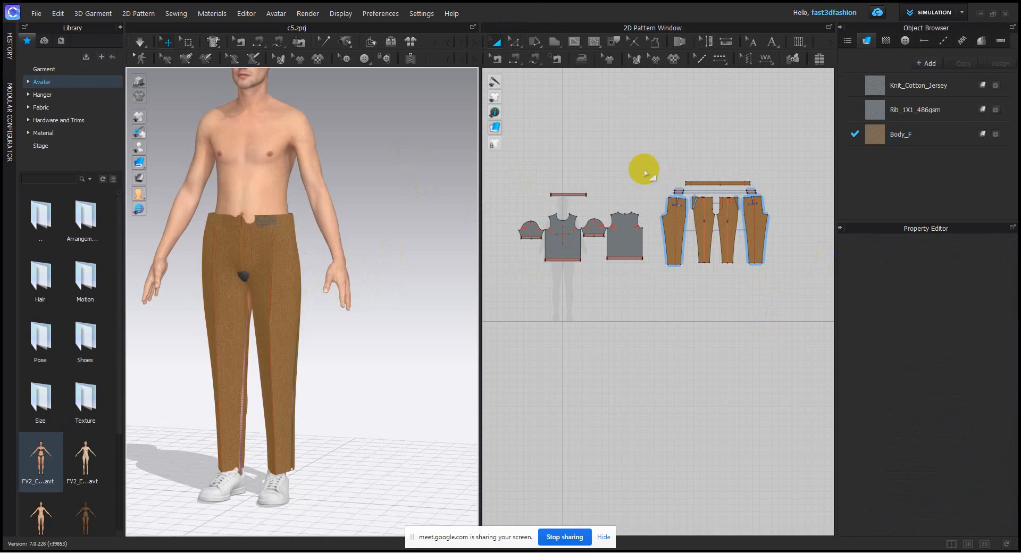
drag(653, 159, 808, 314)
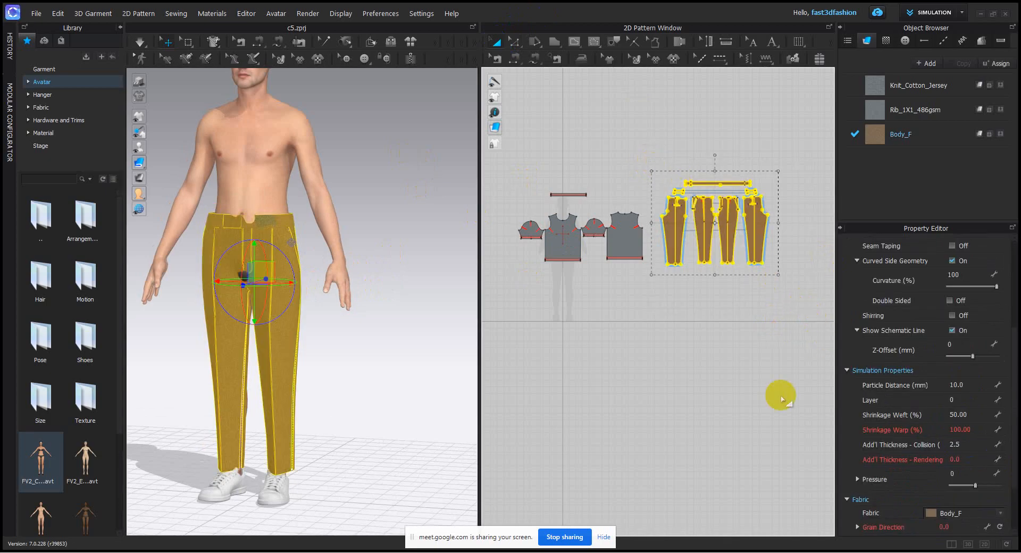
- Select all the T-shirt patterns, show them in 3D on the avatar again, and deselect them
drag(519, 147, 645, 334)
key(shift+q)
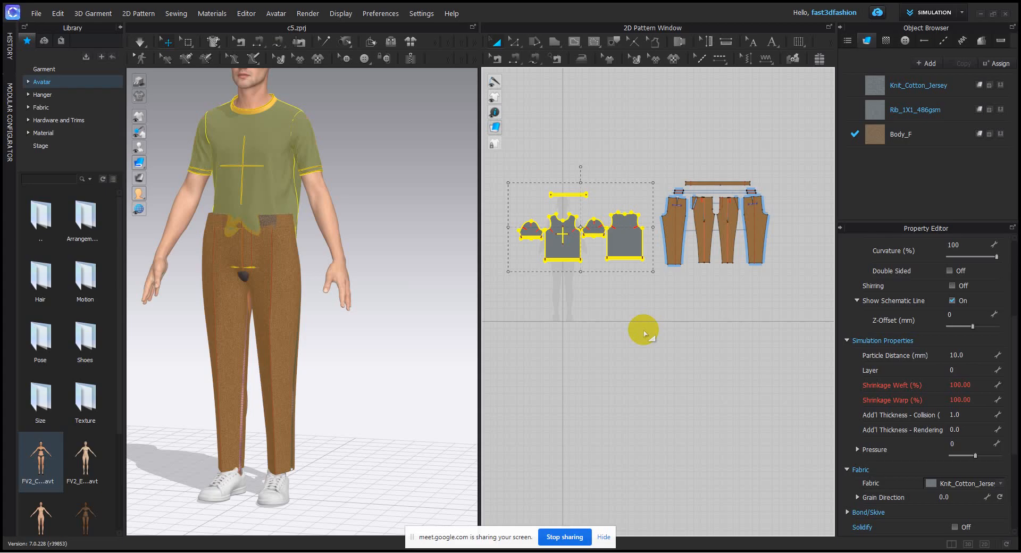
scroll(253, 262, down, 3)
right_drag(344, 323, 375, 332)
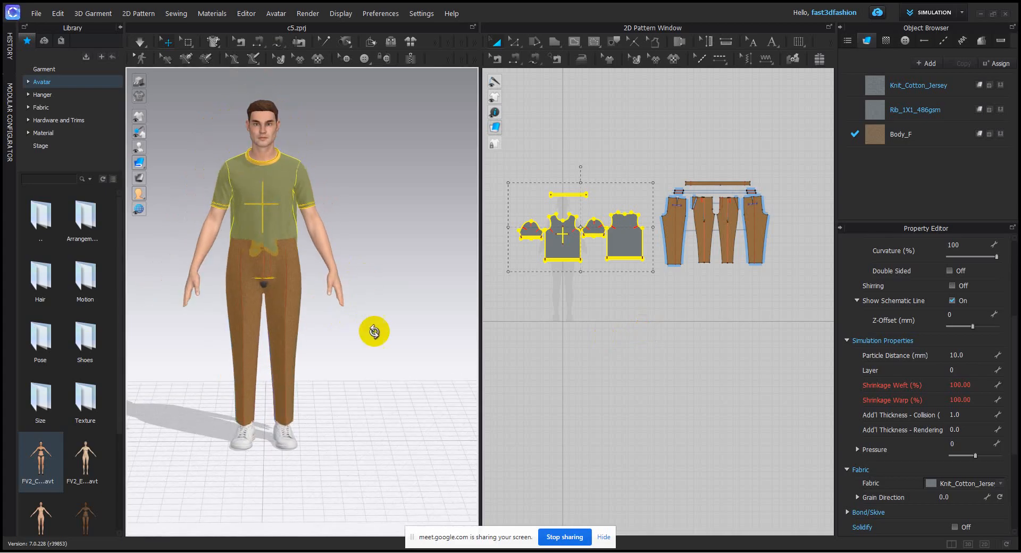
click(380, 197)
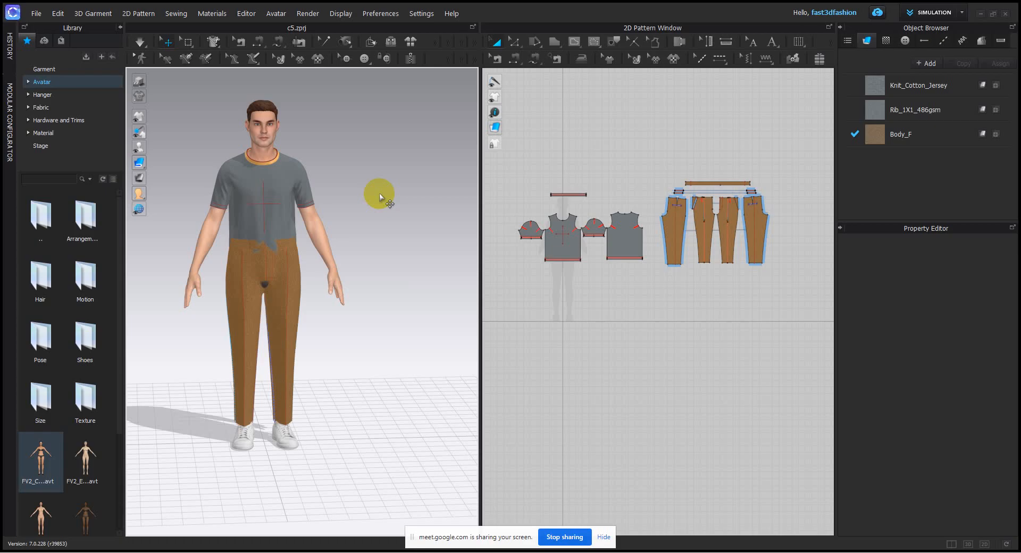
- Set all the trouser patterns to layer -1 and dismiss the layer notice permanently
middle_drag(675, 159, 644, 158)
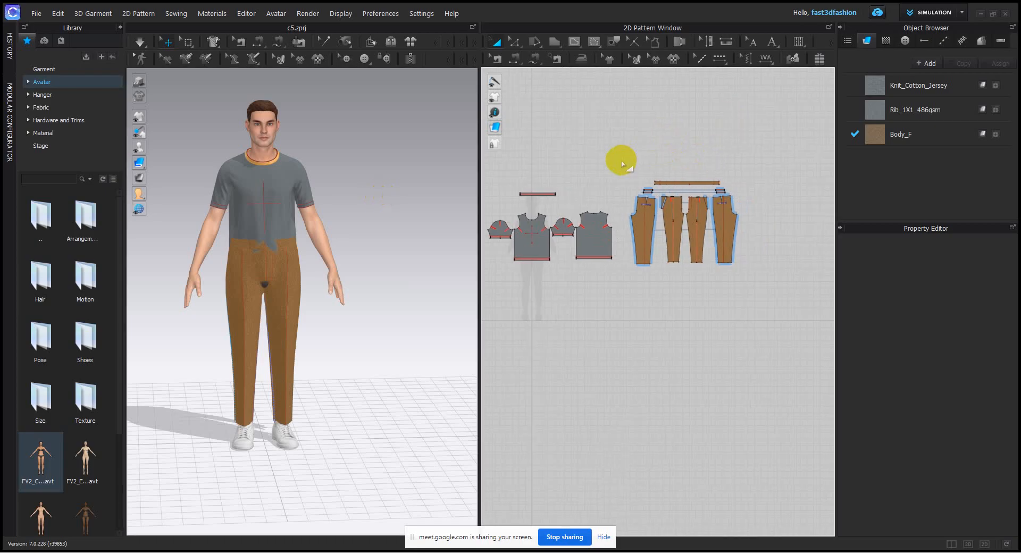
drag(622, 164, 747, 338)
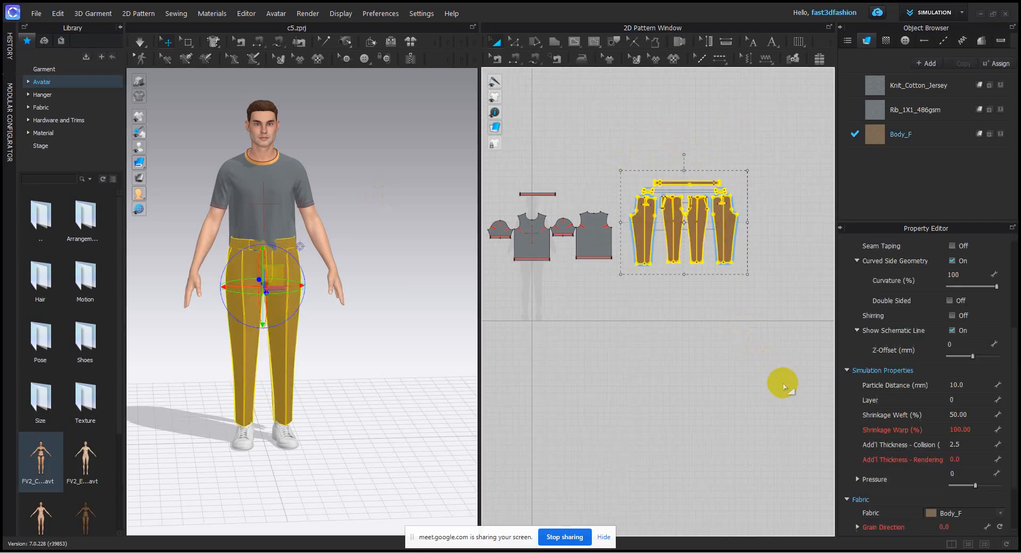
click(970, 403)
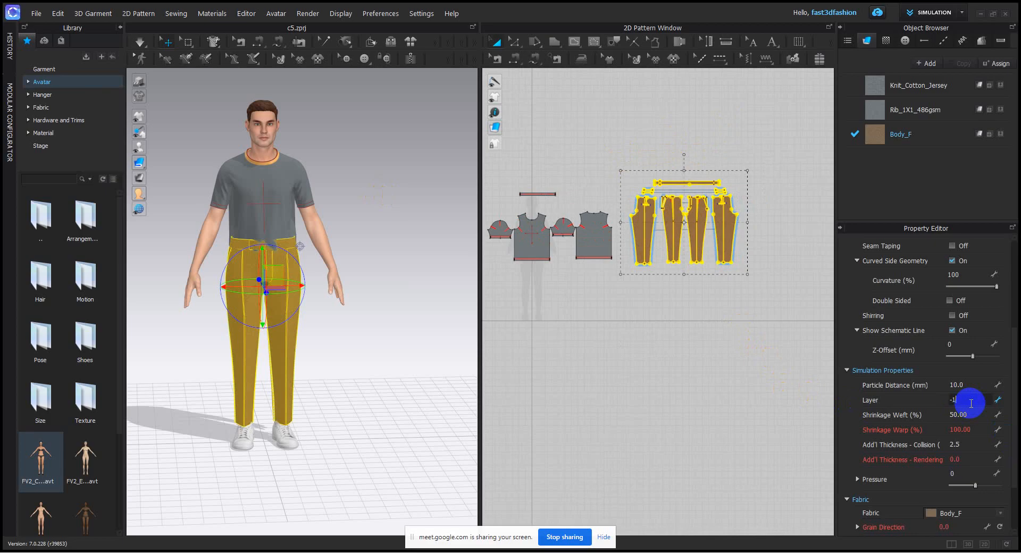
key(Return)
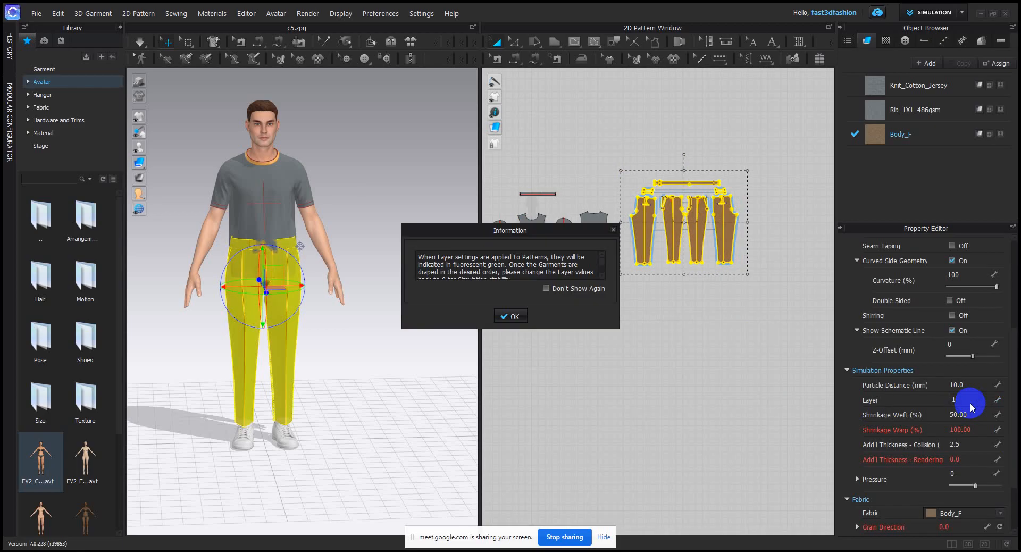
click(546, 288)
click(505, 317)
click(421, 171)
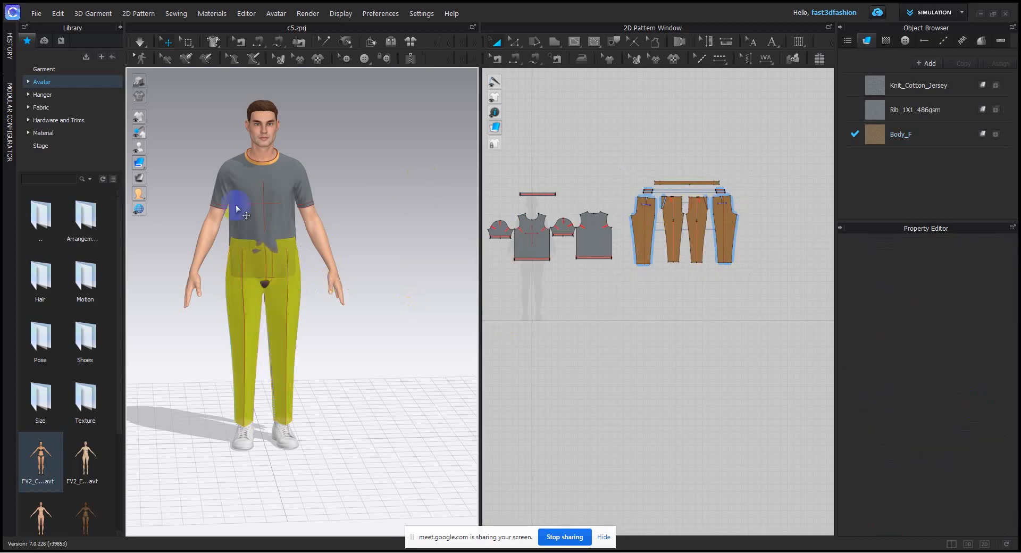
- Simulate both garments to drape the T-shirt over the trousers, check the front view, and stop the simulation
click(139, 45)
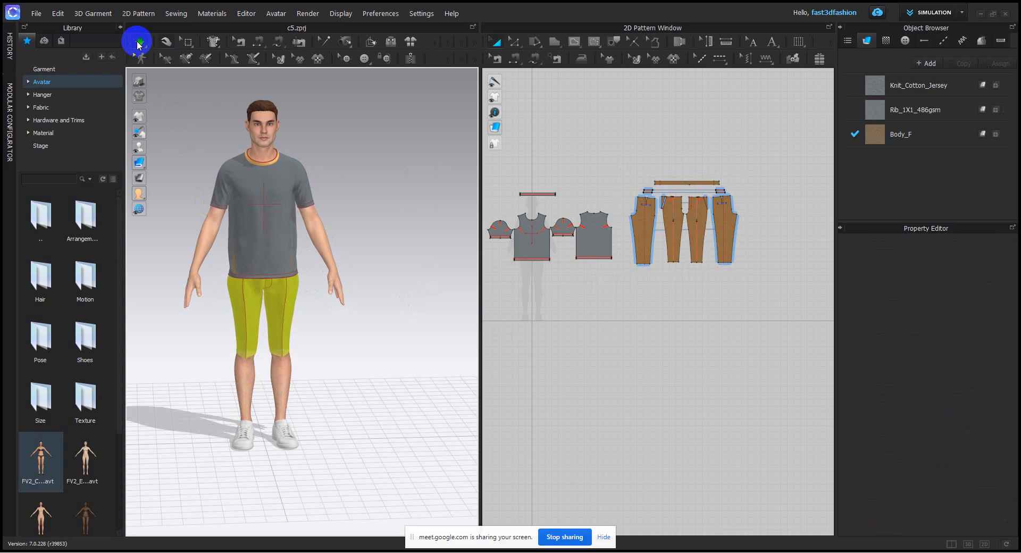
click(139, 43)
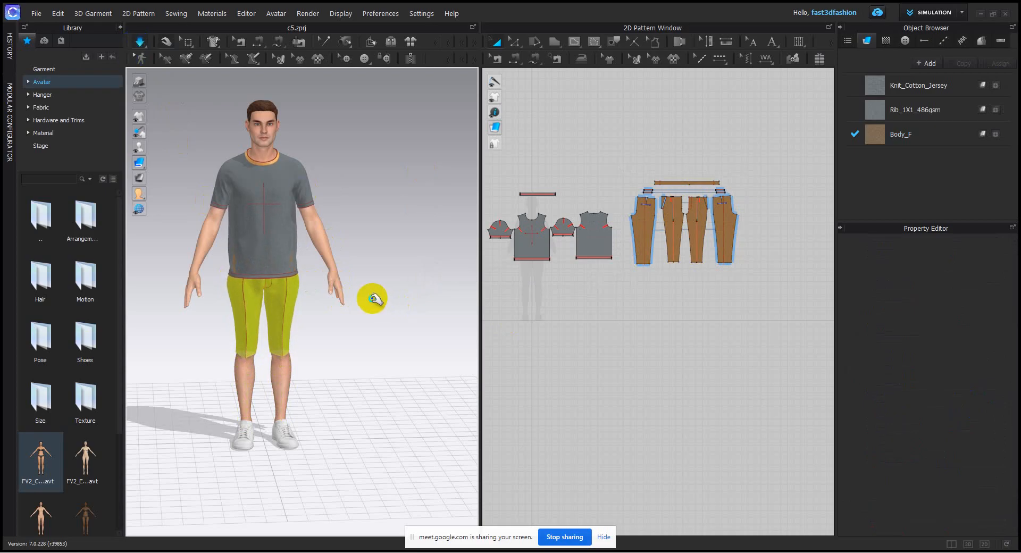
right_drag(240, 292, 371, 287)
click(144, 54)
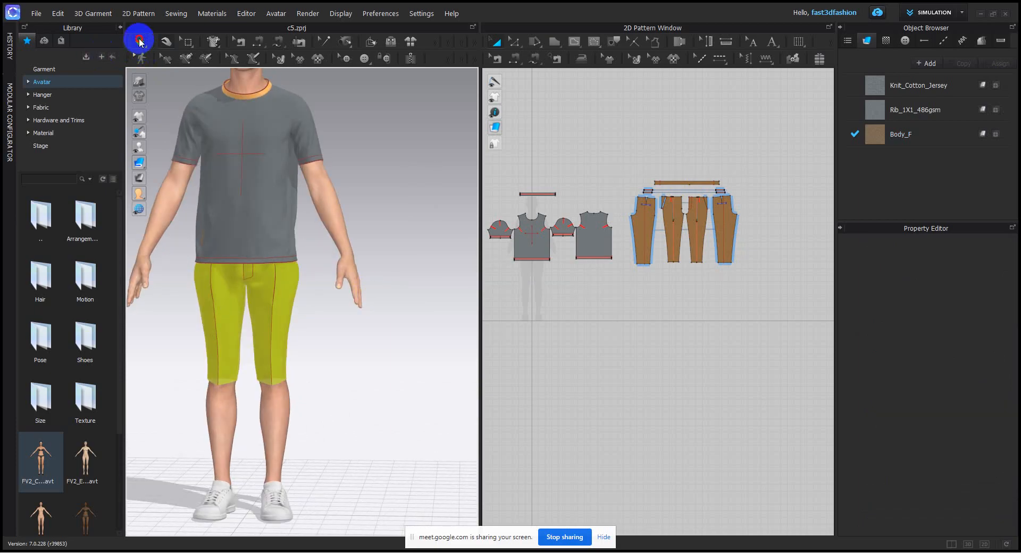
- Select the trouser waistband pattern and move it upward, clear of the other trouser pieces in the 2D layout
drag(620, 159, 827, 401)
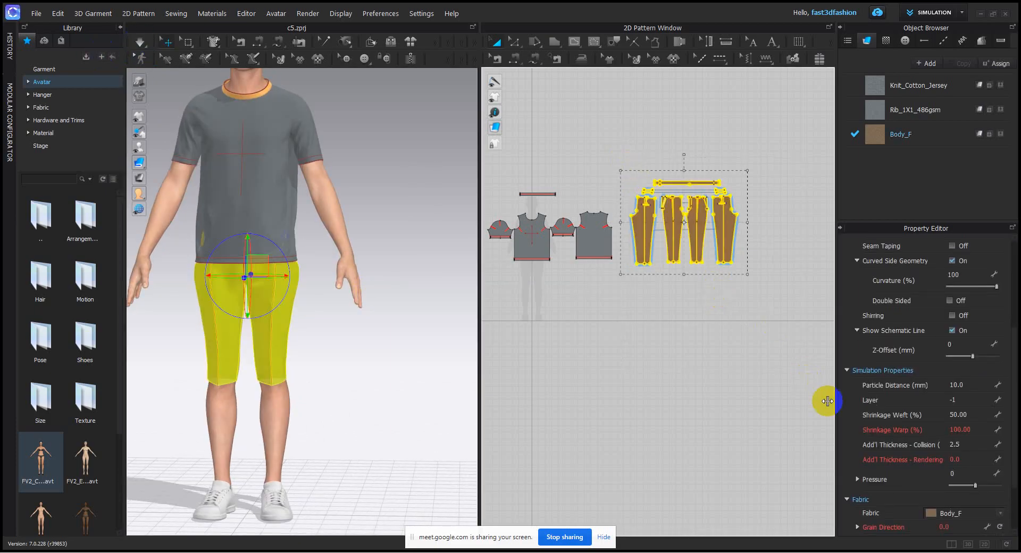
click(752, 257)
scroll(703, 184, up, 5)
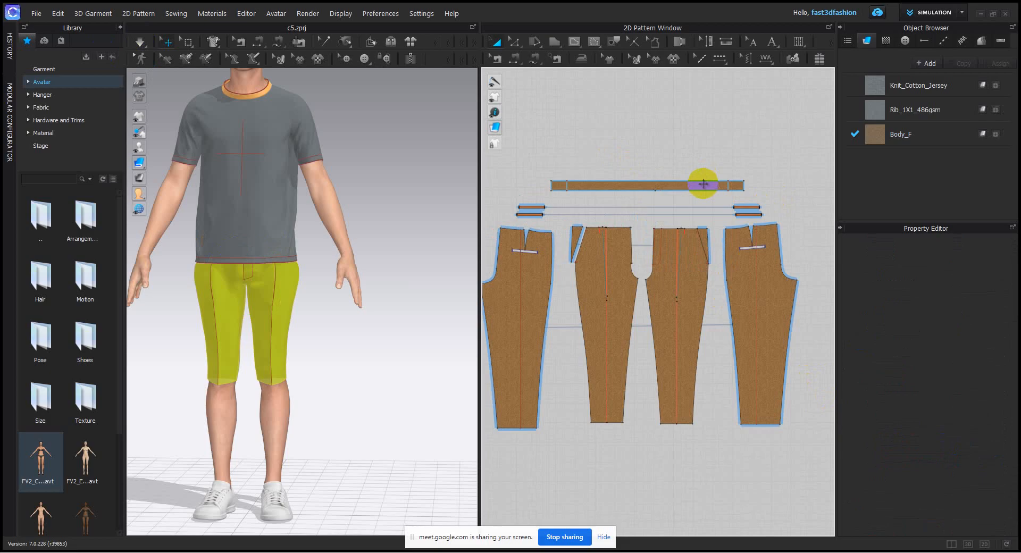
click(703, 184)
scroll(718, 218, down, 6)
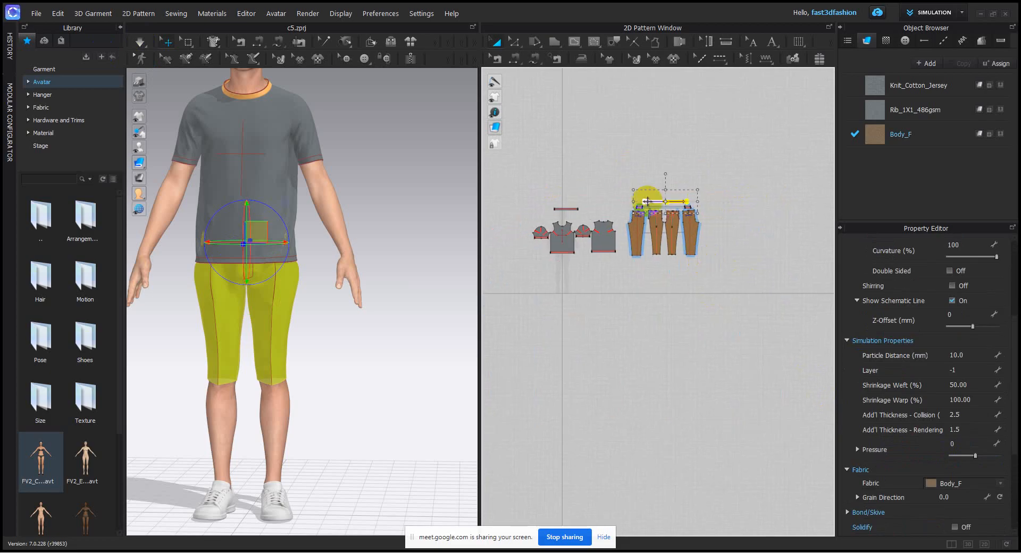
scroll(646, 201, up, 4)
drag(707, 198, 707, 137)
- Select the trouser pieces other than the waistband, set their weft shrinkage to 100%, and deselect them
drag(597, 186, 726, 380)
double_click(973, 418)
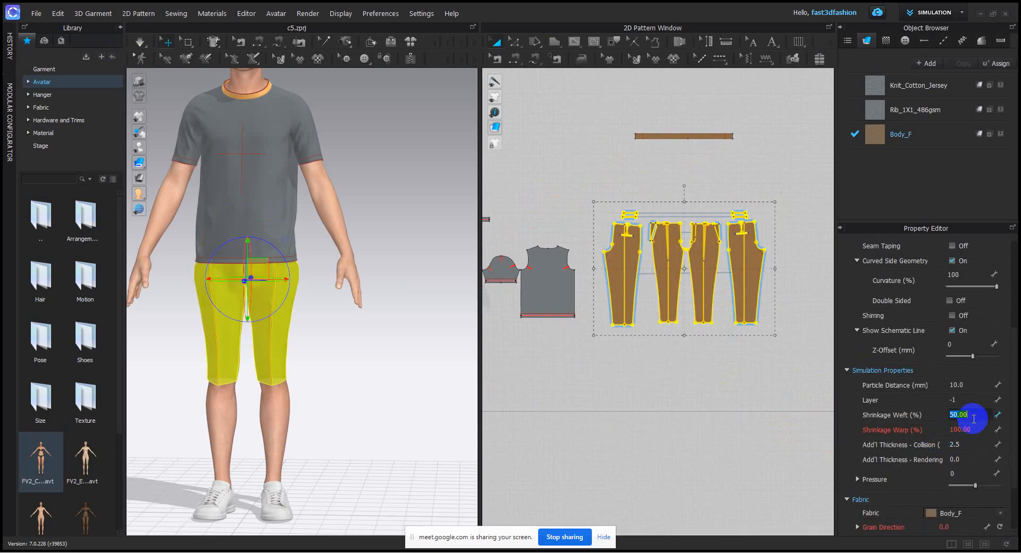
text(100)
key(Return)
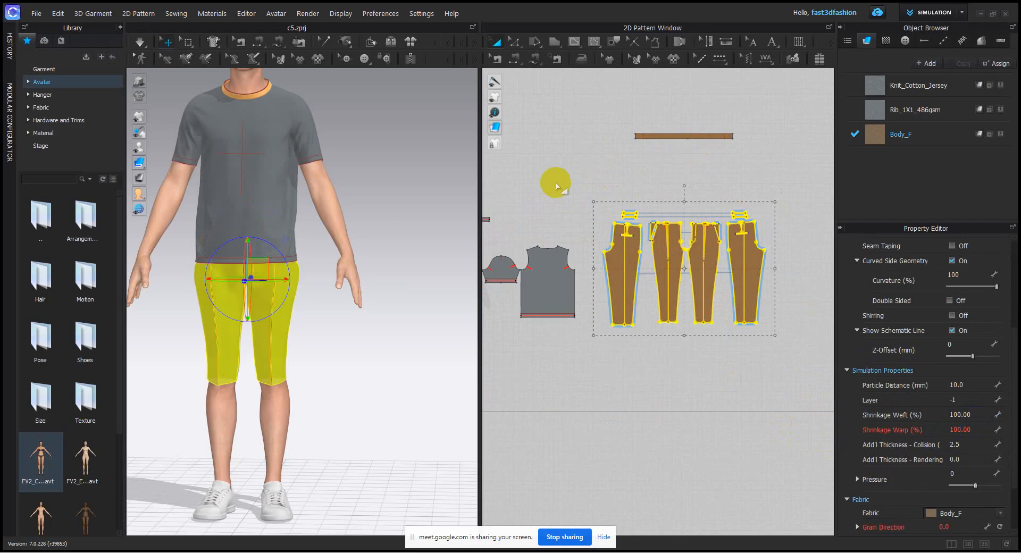
click(556, 181)
- Simulate the garments, pull both trouser legs down to smooth their drape on the avatar, and stop the simulation
key(space)
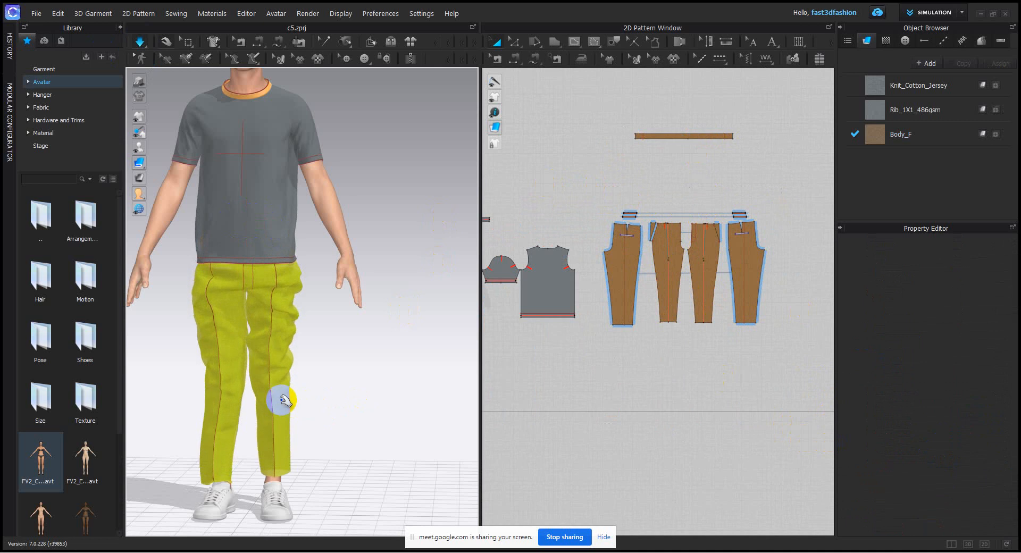
click(277, 384)
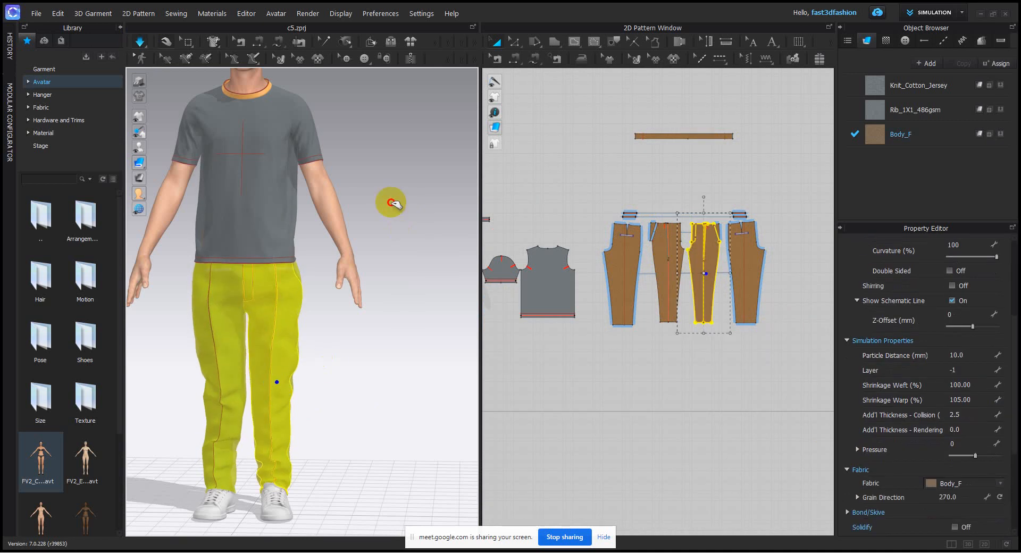
click(360, 313)
scroll(361, 312, down, 3)
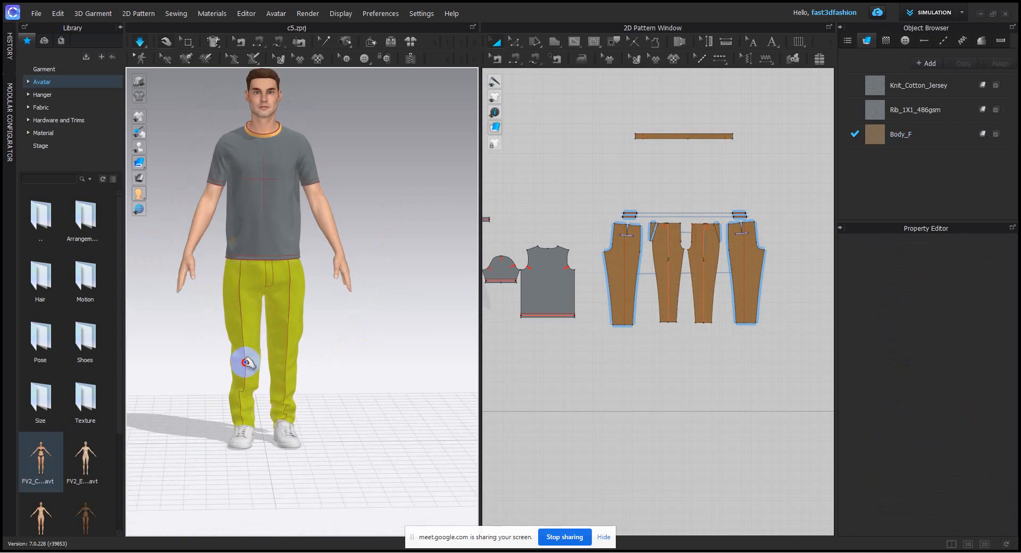
click(244, 373)
drag(244, 373, 244, 397)
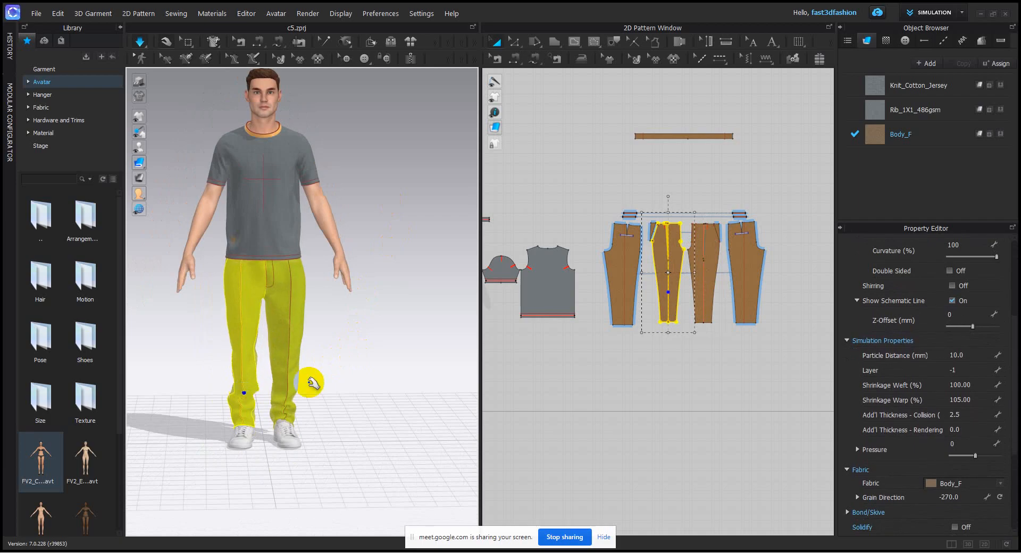
click(292, 358)
click(391, 193)
key(space)
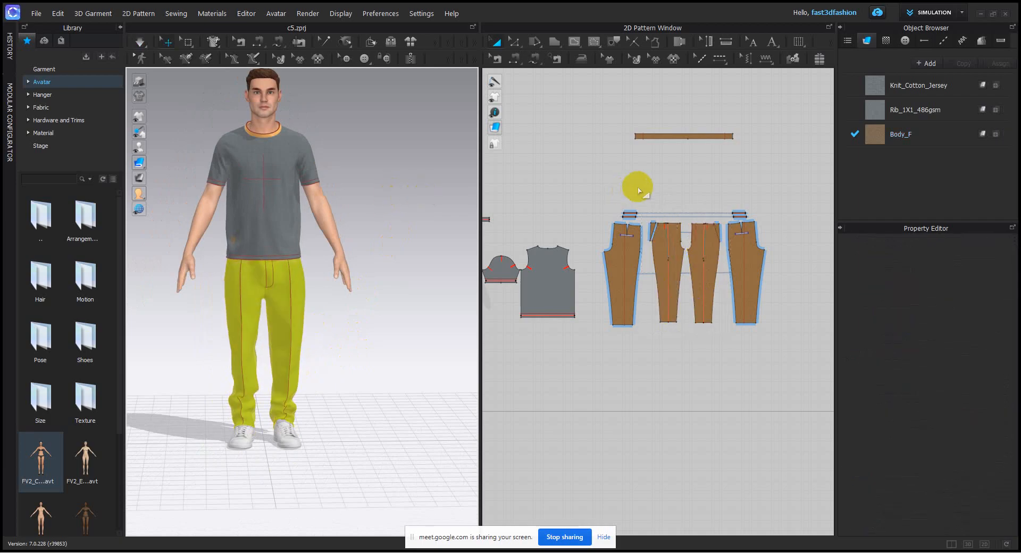
- Select all the T-shirt pattern pieces, hide them from the avatar, and deselect them to expose the trousers' waist
scroll(595, 179, down, 3)
scroll(522, 190, down, 1)
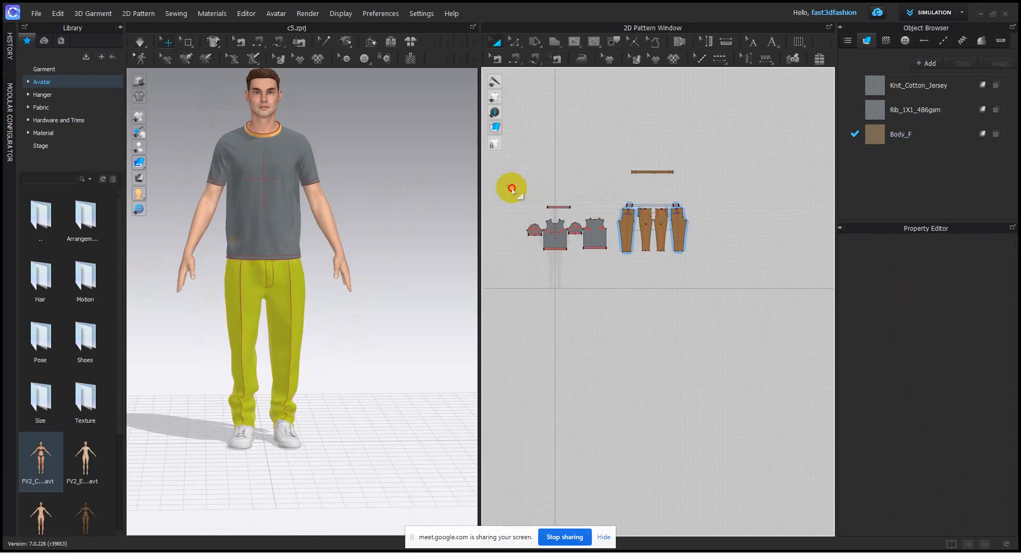
drag(512, 189, 610, 280)
key(shift+q)
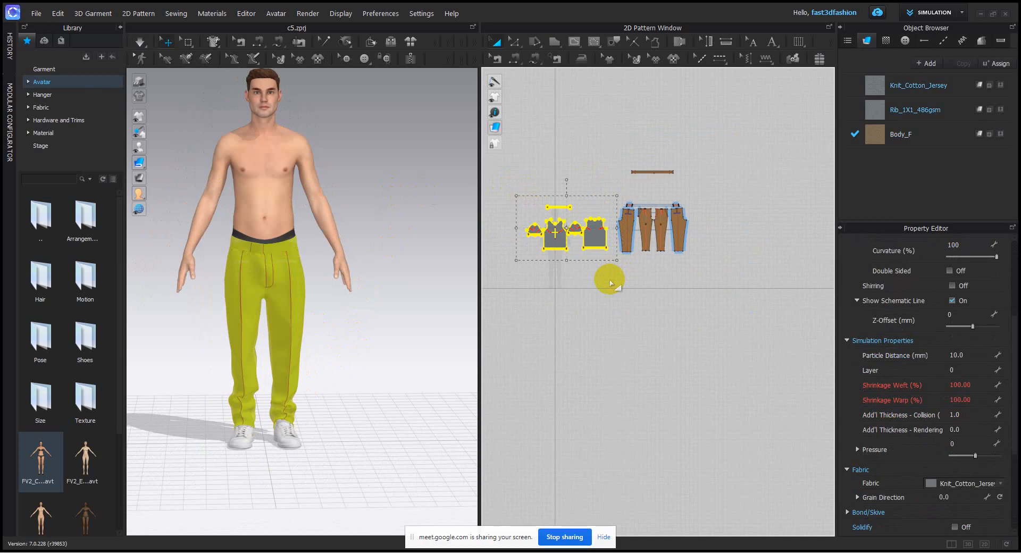
scroll(350, 282, up, 3)
mouse_move(383, 291)
right_down()
mouse_move(186, 289)
mouse_move(392, 292)
right_up()
click(409, 214)
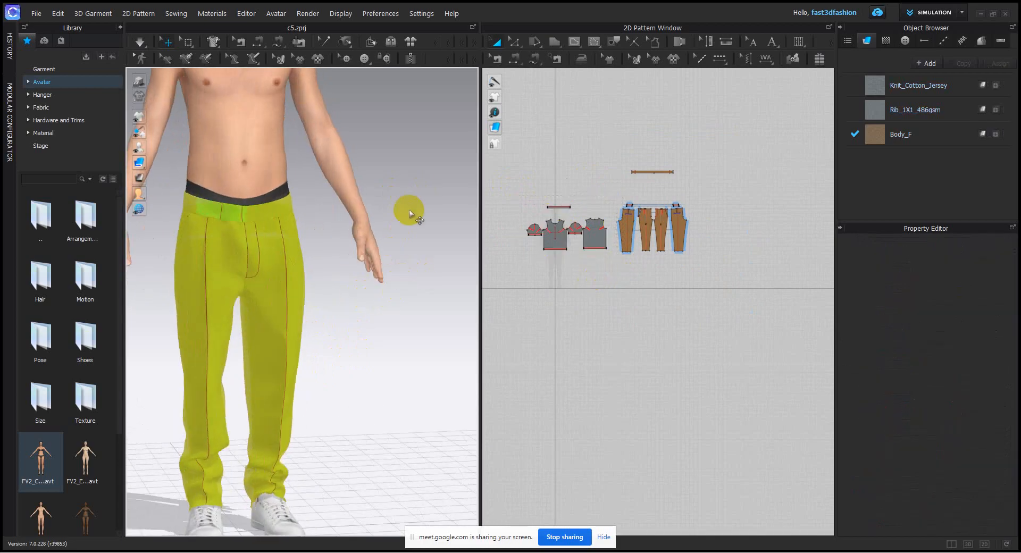
- Set the trouser waistband's weft shrinkage to 40%, simulate the trousers, stop the simulation, and deselect the waistband
click(266, 212)
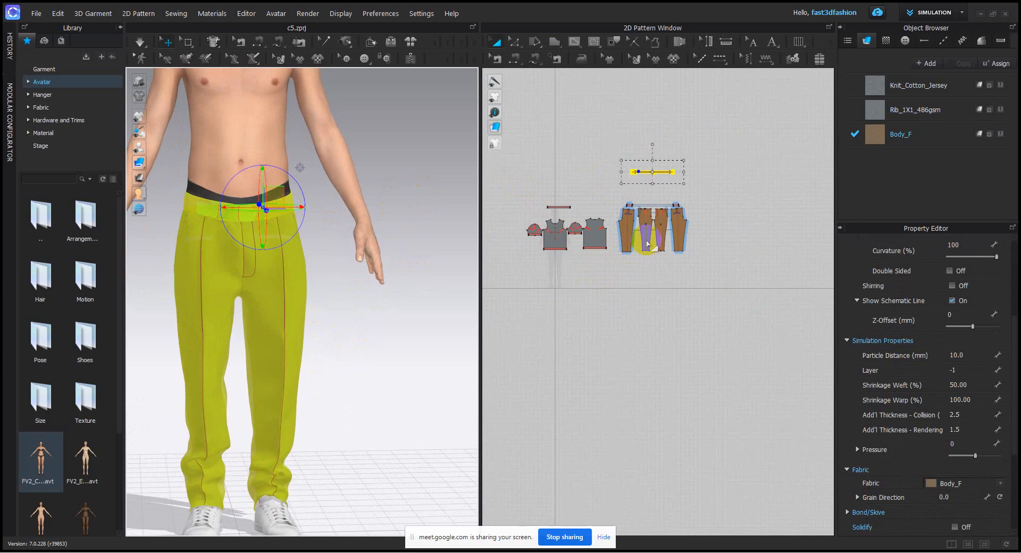
click(975, 384)
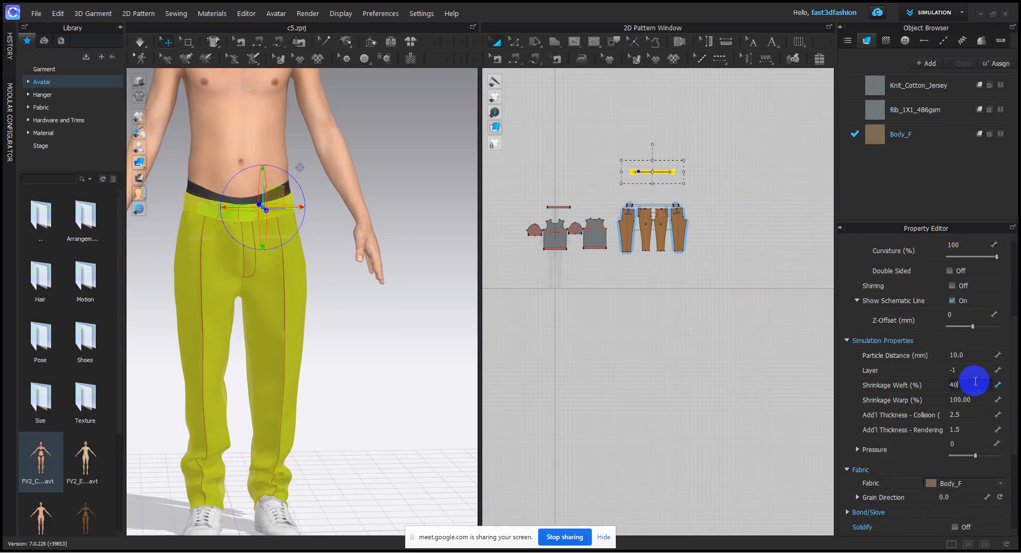
click(449, 224)
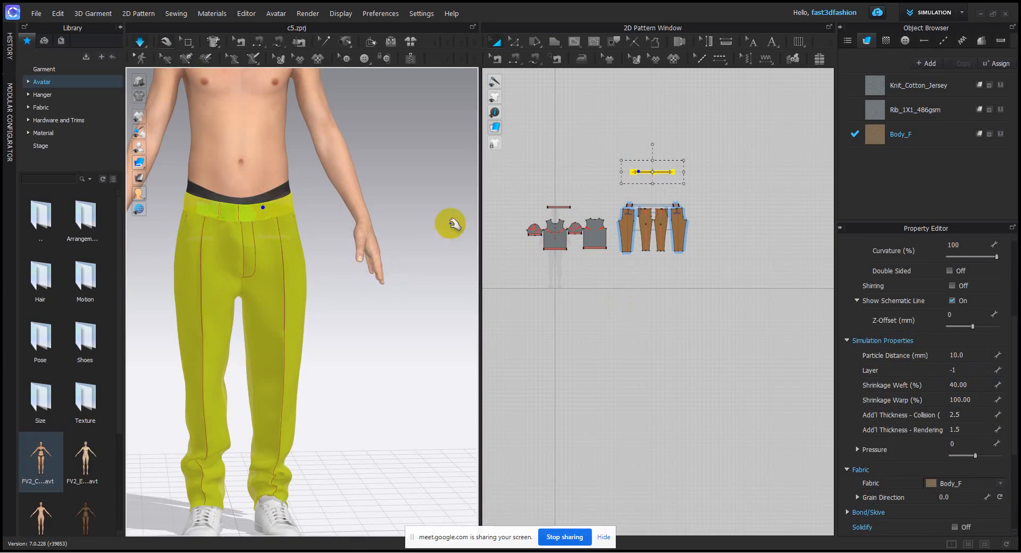
drag(277, 225, 282, 225)
key(space)
right_drag(394, 232, 442, 187)
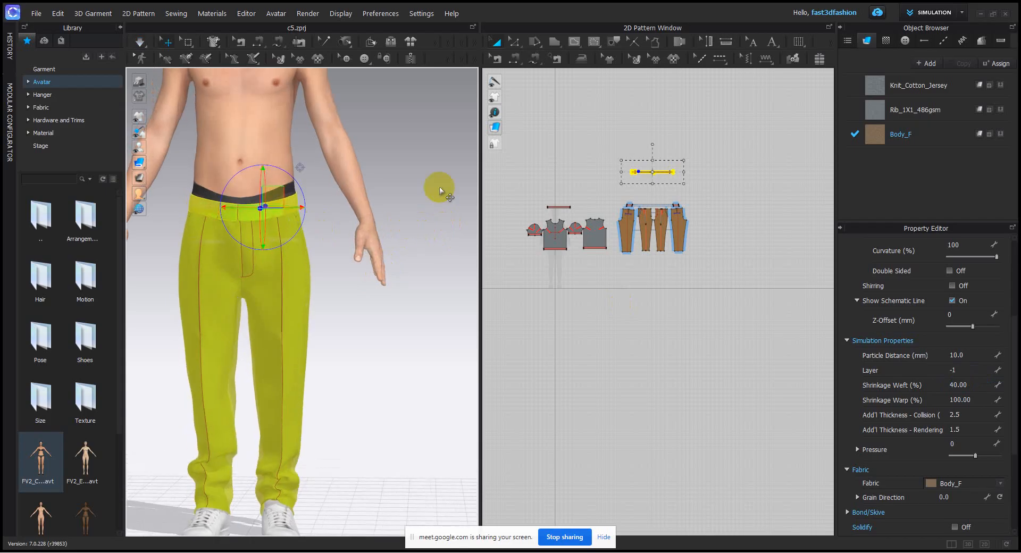
click(441, 176)
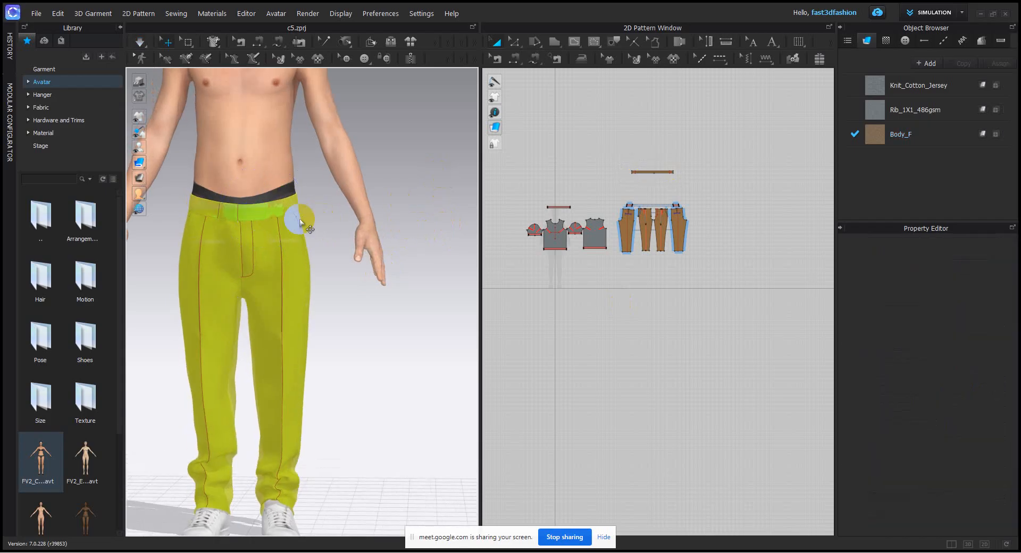
- Select all the trouser pieces, raise them on the avatar, and simulate so they settle higher on the waist
right_drag(300, 220, 292, 203)
drag(604, 144, 723, 295)
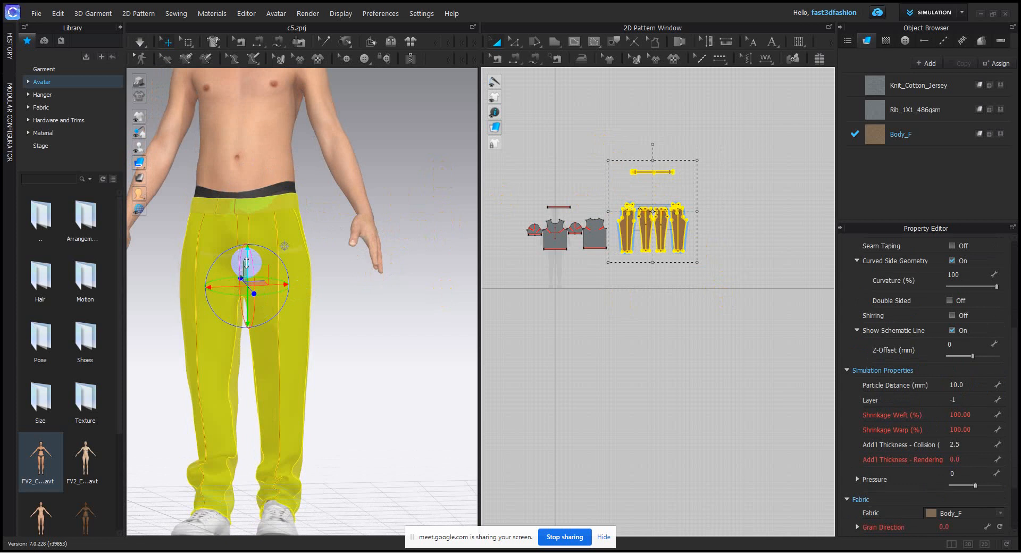
drag(246, 262, 246, 237)
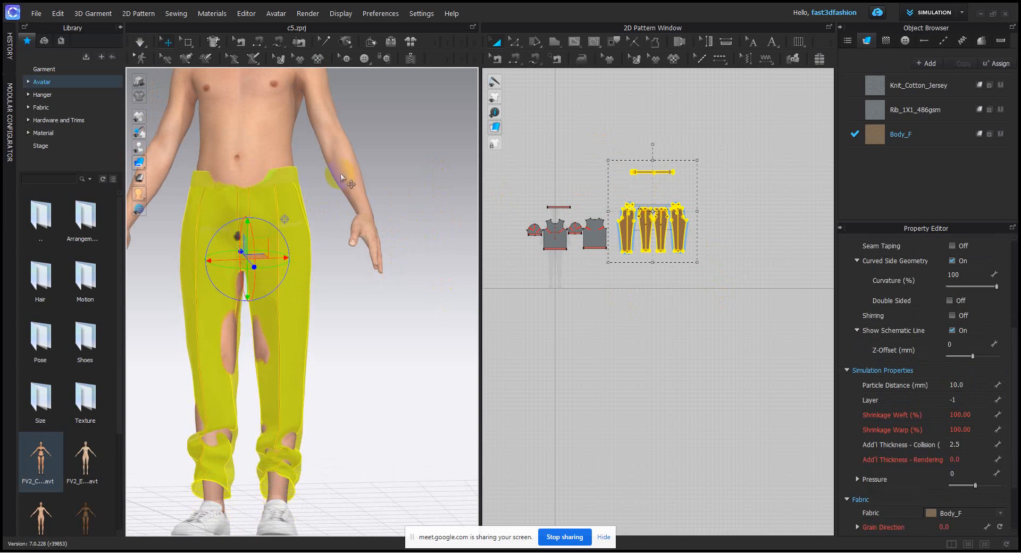
key(space)
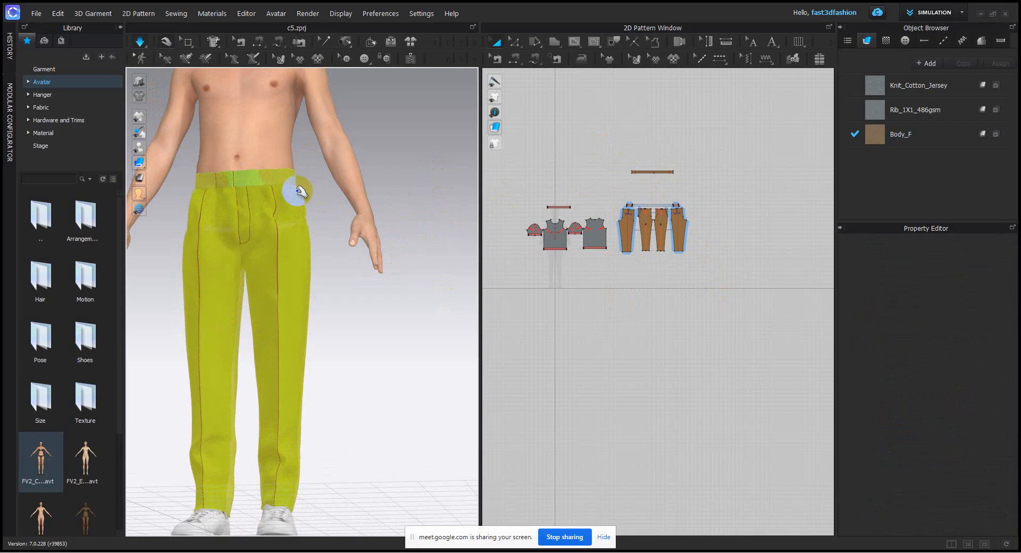
scroll(351, 253, down, 3)
mouse_move(367, 321)
right_down()
mouse_move(544, 328)
mouse_move(337, 321)
mouse_move(366, 320)
right_up()
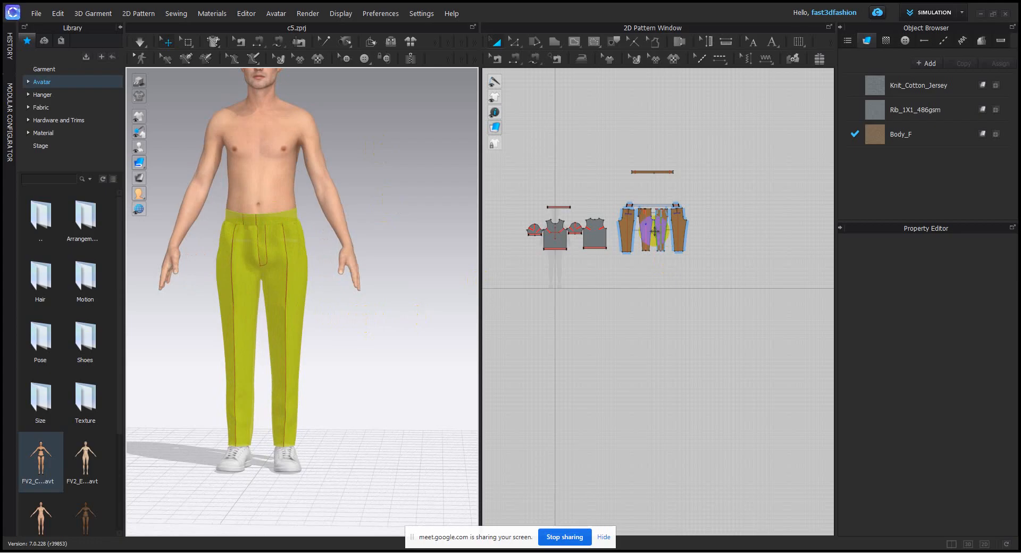
- Select all the T-shirt pattern pieces, show them on the avatar again, and deselect them
drag(610, 155, 701, 266)
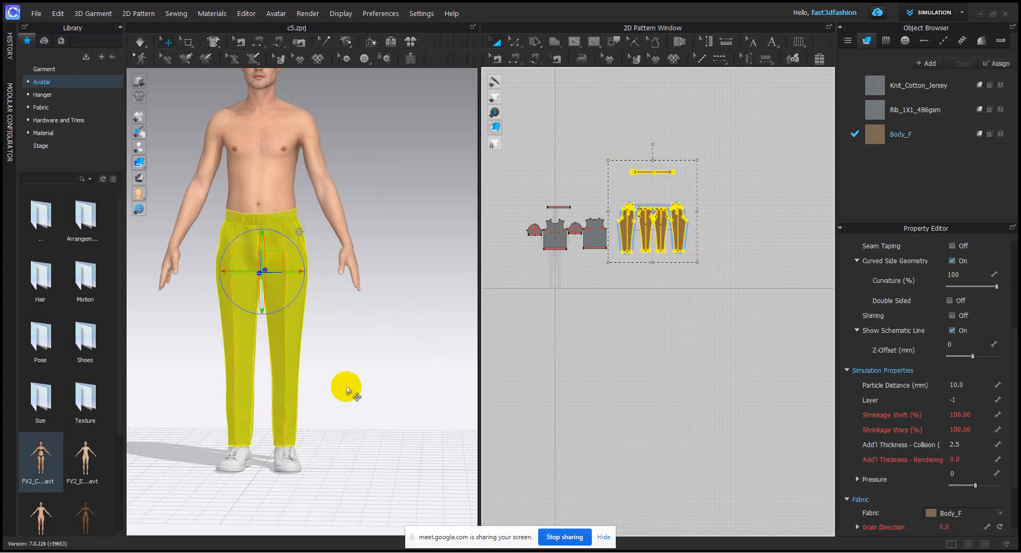
click(502, 187)
drag(494, 180, 613, 303)
key(shift+q)
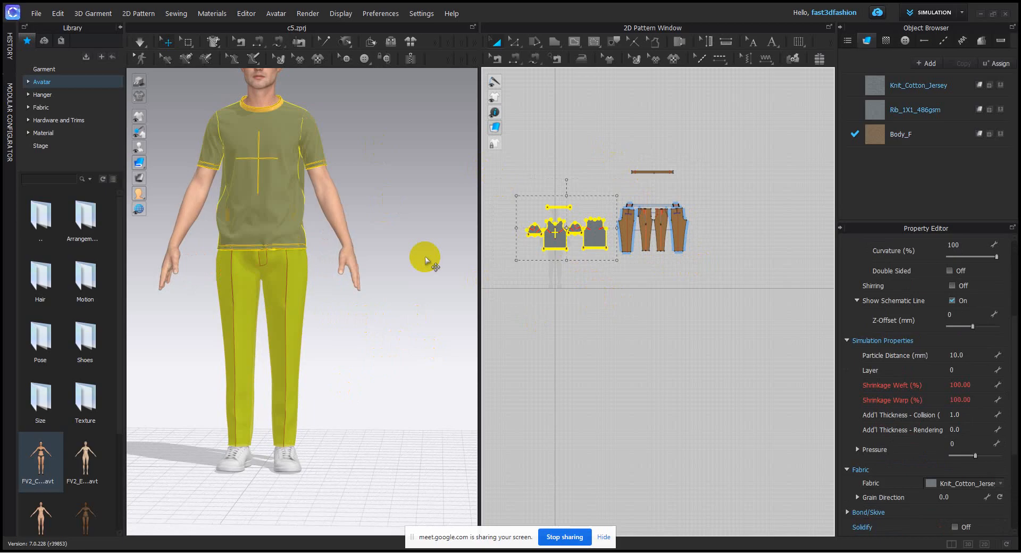
click(384, 178)
scroll(217, 161, up, 2)
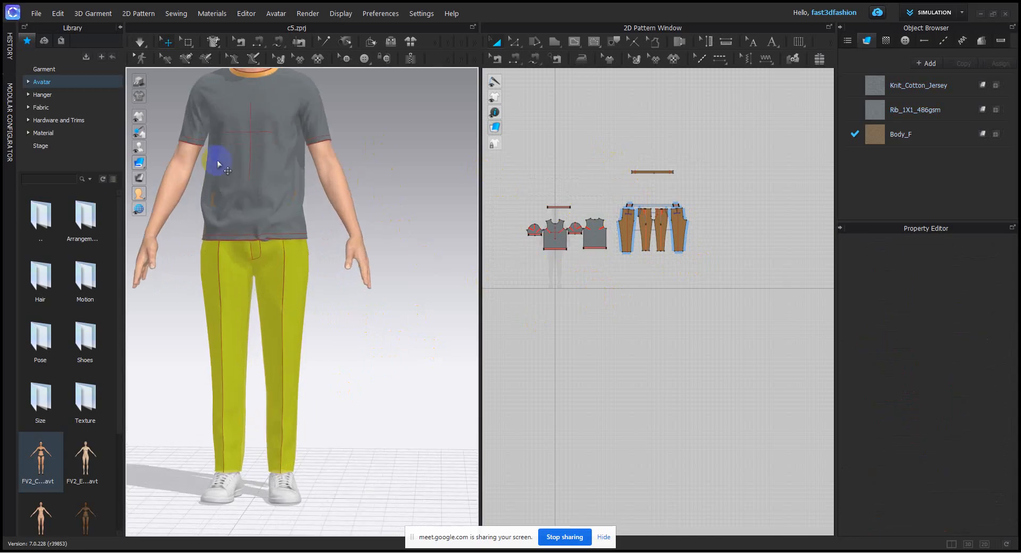
- Simulate both garments, adjust the T-shirt's front and back hem over the trousers, and stop the simulation
click(139, 42)
scroll(299, 246, up, 3)
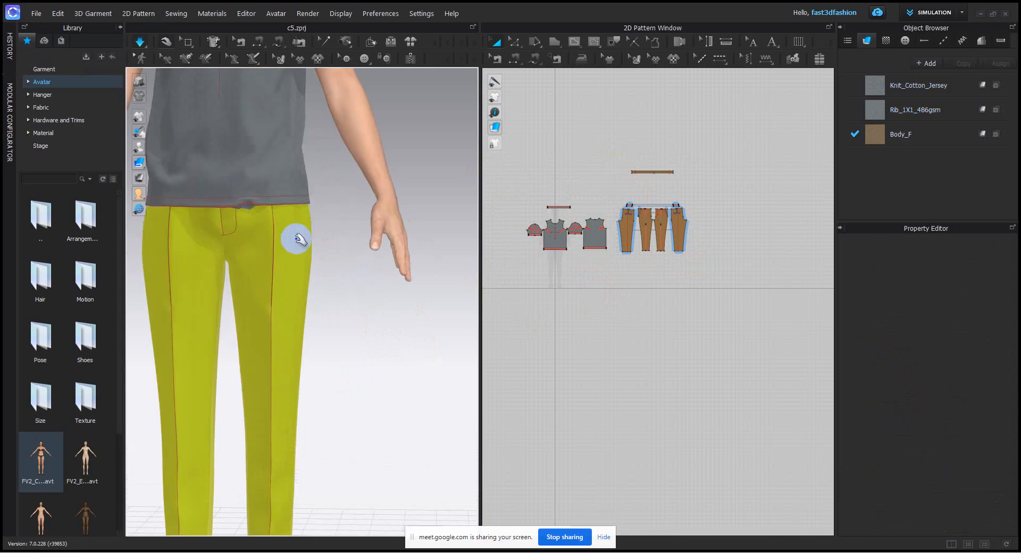
middle_drag(297, 239, 343, 297)
right_drag(343, 297, 353, 266)
scroll(315, 269, up, 2)
click(296, 250)
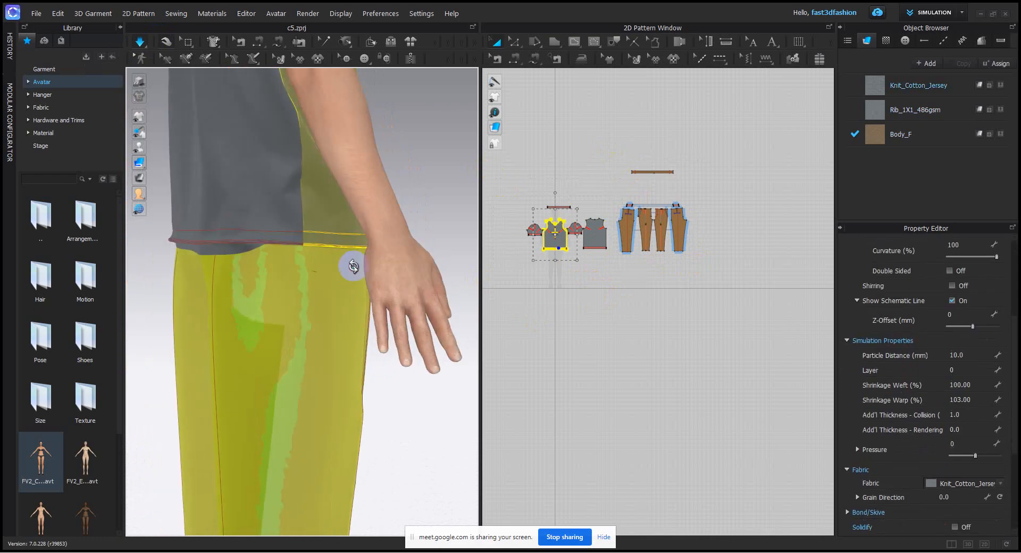
click(226, 229)
right_drag(226, 228, 288, 264)
right_drag(193, 255, 303, 277)
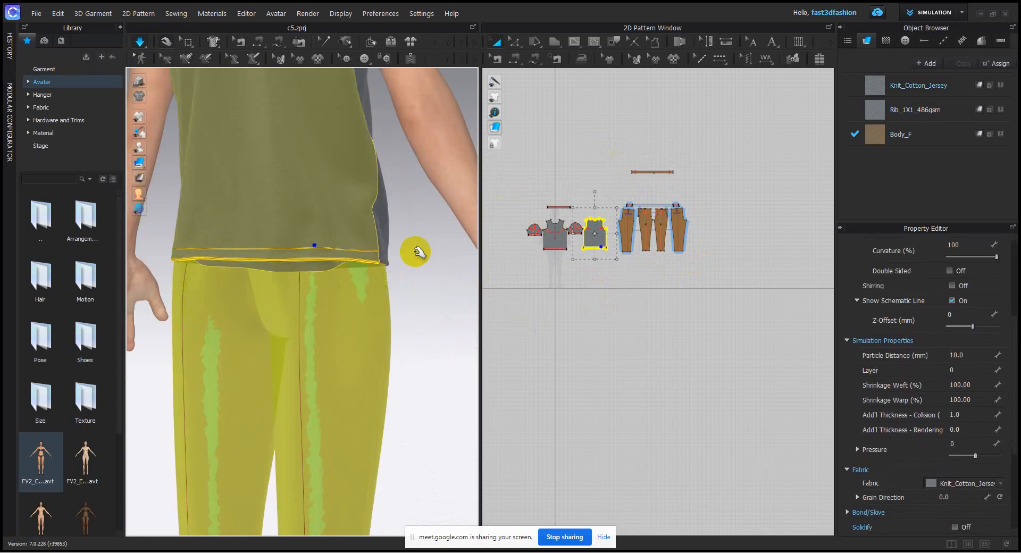
click(419, 251)
- Sew the T-shirt's bottom edge to the upper hem line on both the back and front pieces
scroll(588, 252, up, 4)
click(515, 59)
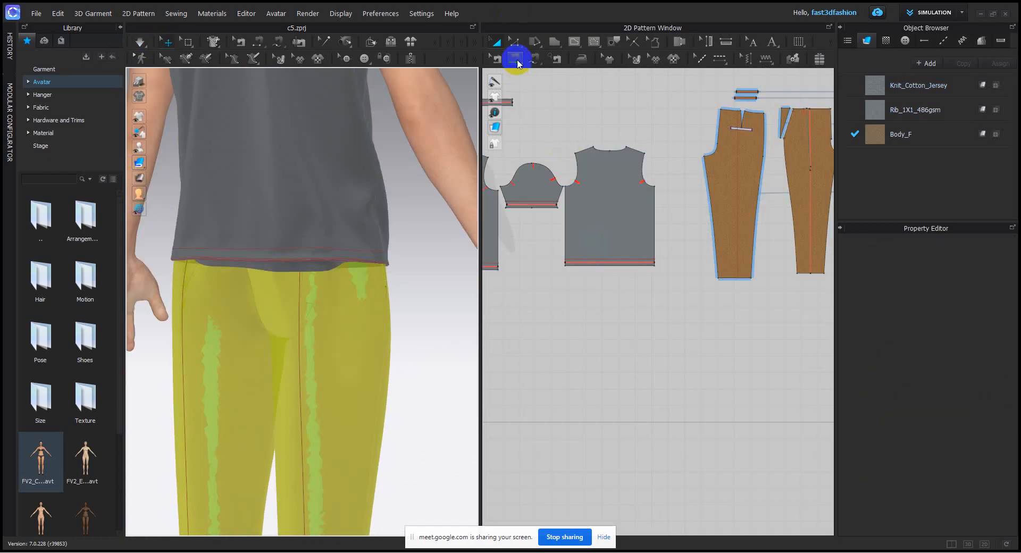
scroll(633, 289, up, 5)
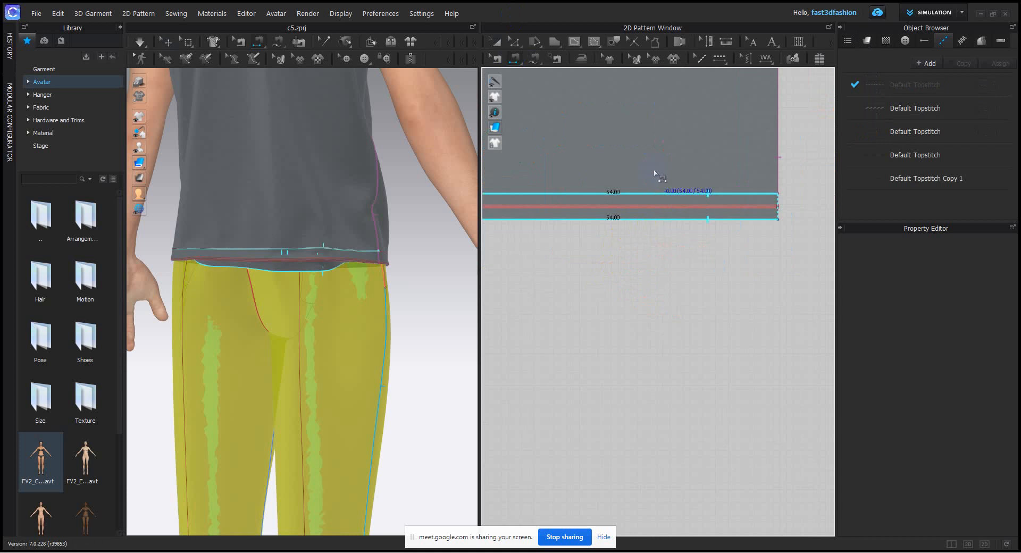
scroll(638, 213, down, 6)
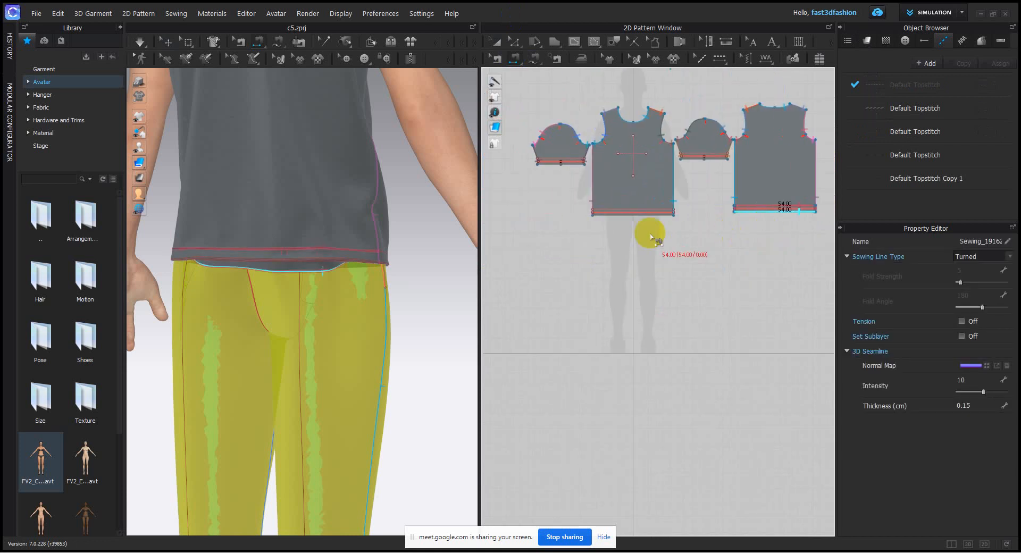
scroll(646, 218, up, 4)
click(658, 197)
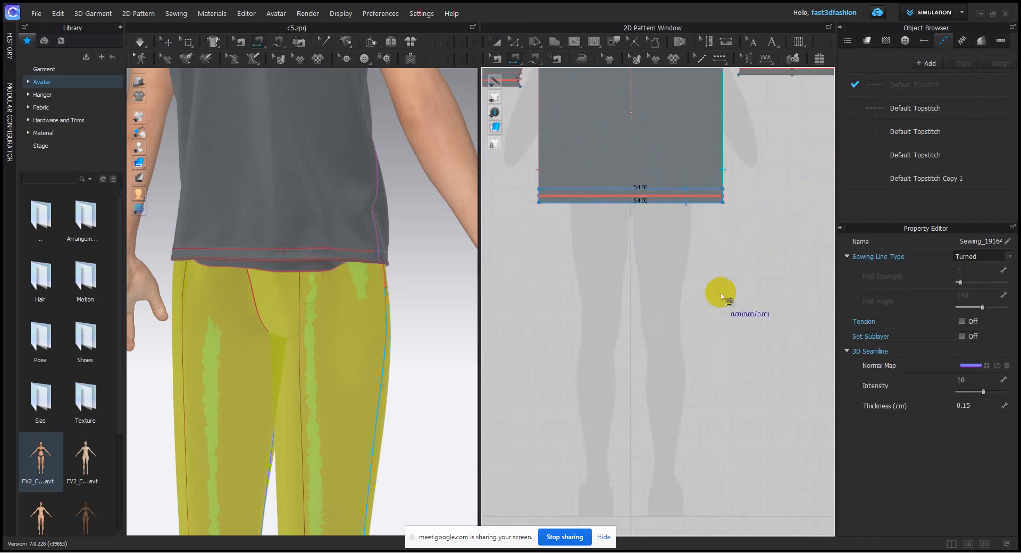
click(514, 40)
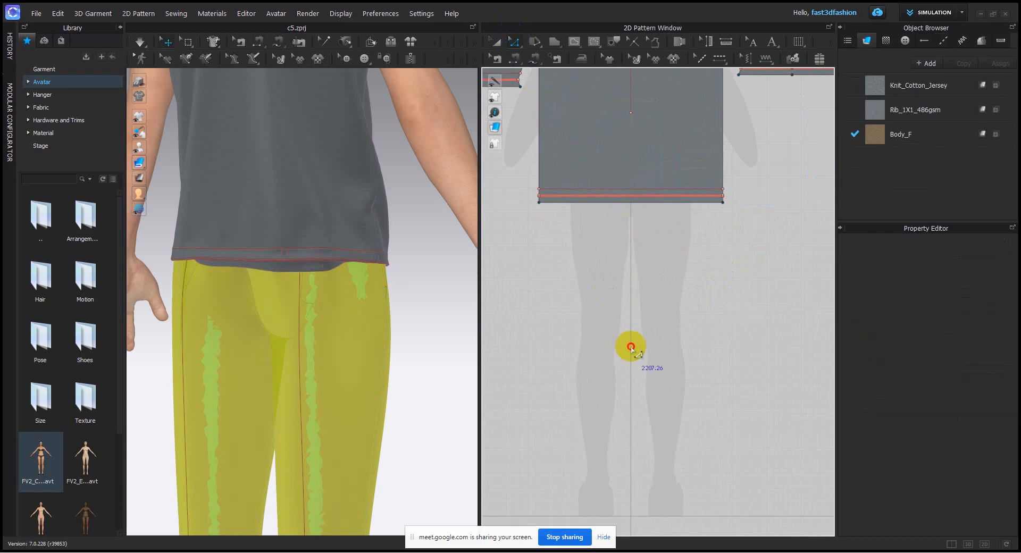
- Simulate the garments to settle the sewn hem, check the front view, and stop the simulation
key(space)
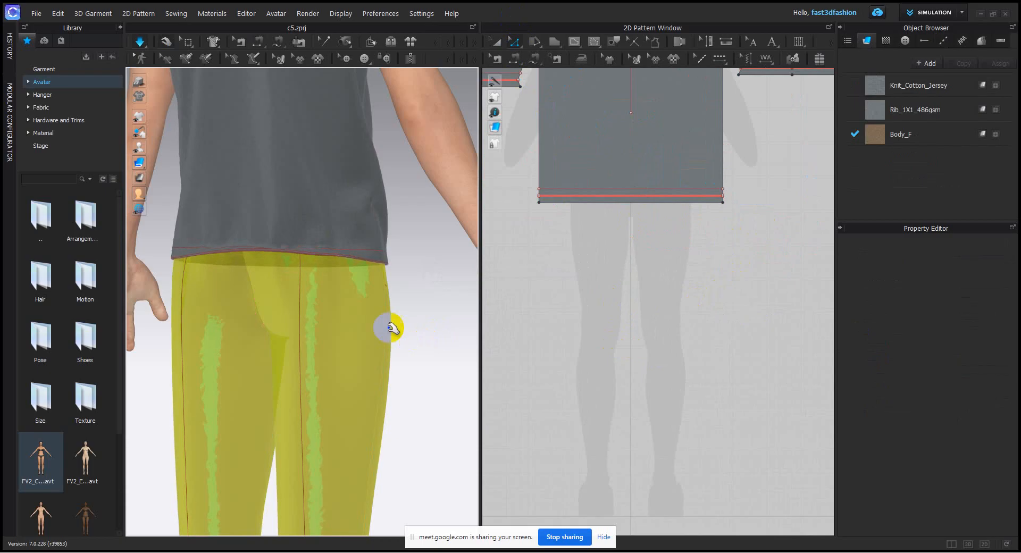
scroll(391, 329, down, 3)
right_drag(413, 356, 372, 359)
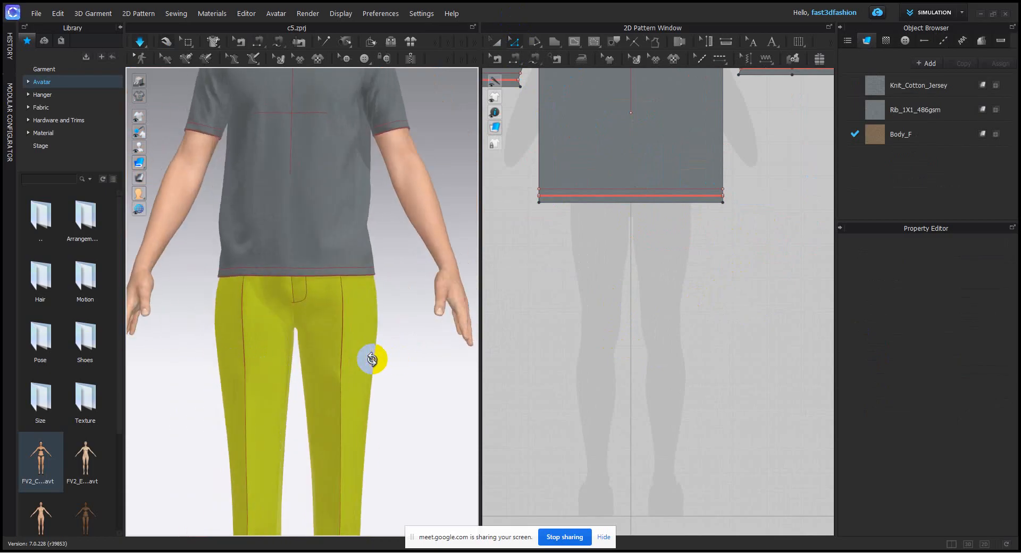
scroll(377, 361, down, 3)
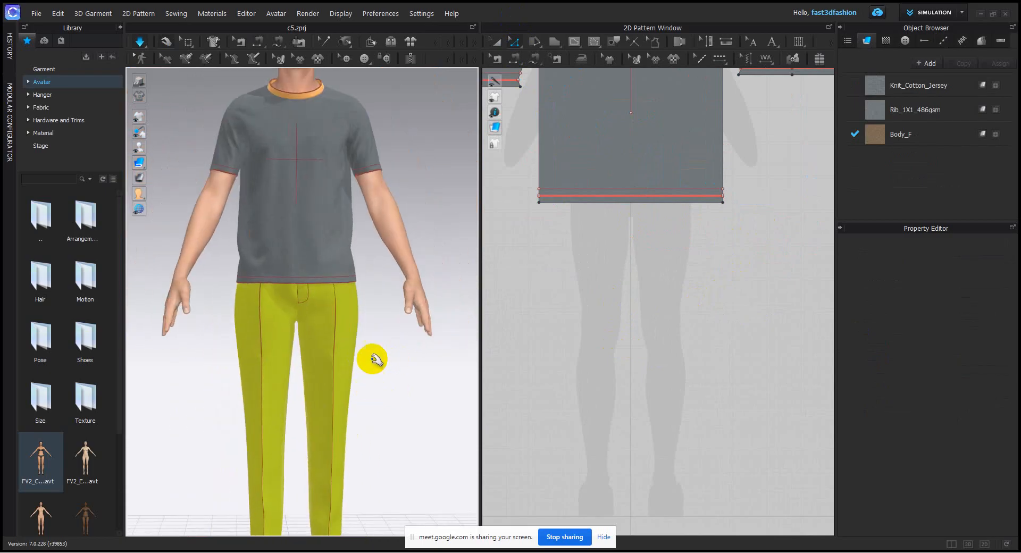
click(137, 40)
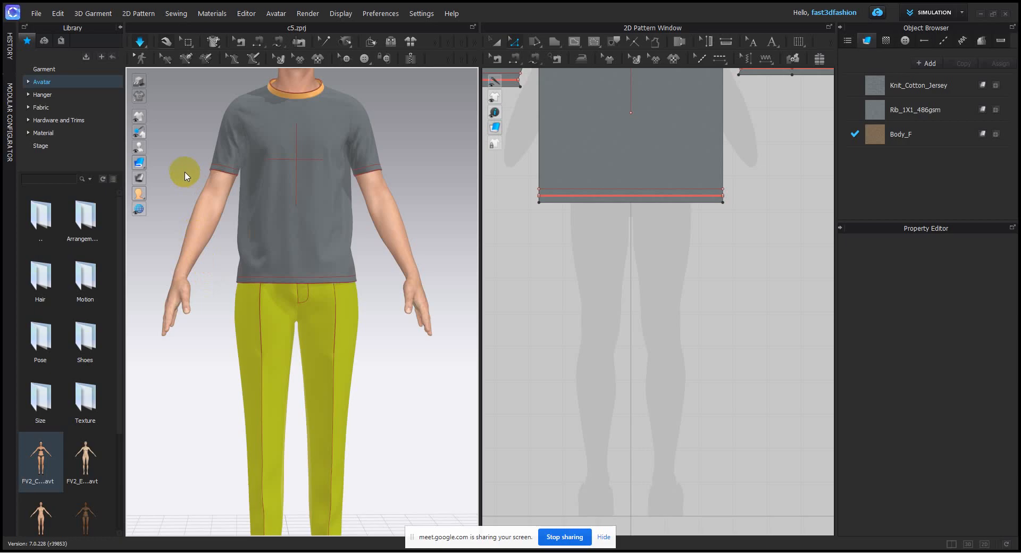
- Frame the full avatar from the front, open the render window, render the outfit, and stop the rendering
scroll(371, 358, down, 5)
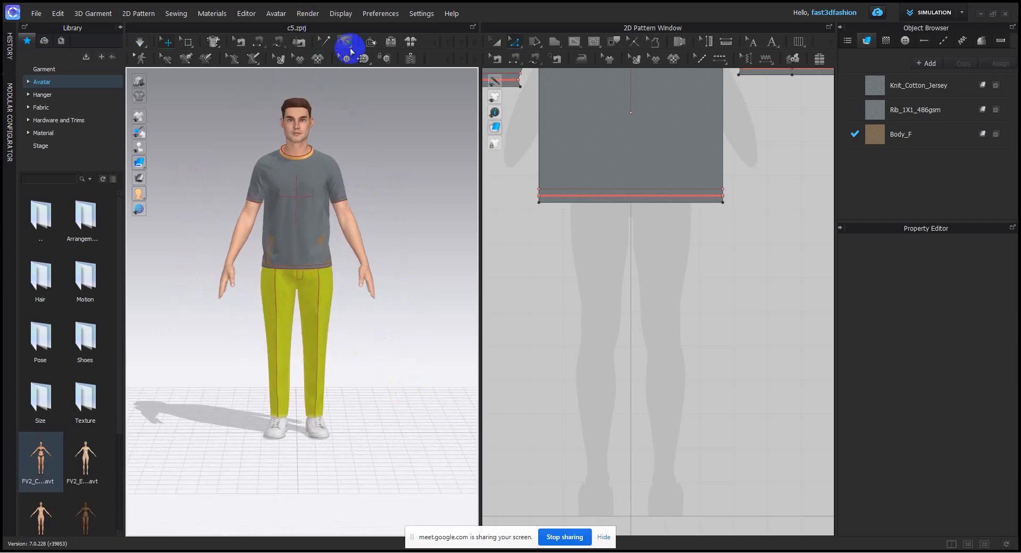
right_click(391, 118)
click(391, 117)
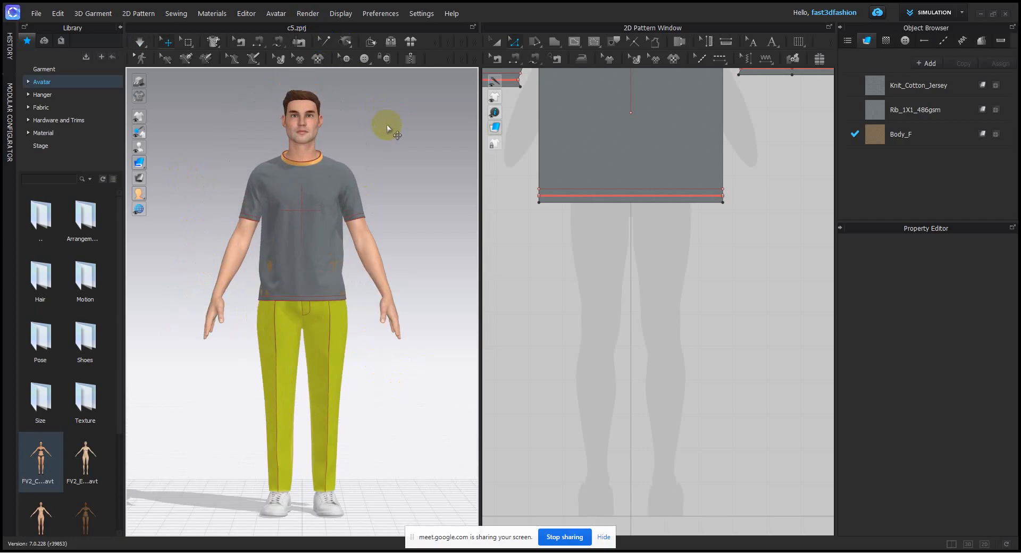
click(308, 14)
click(314, 27)
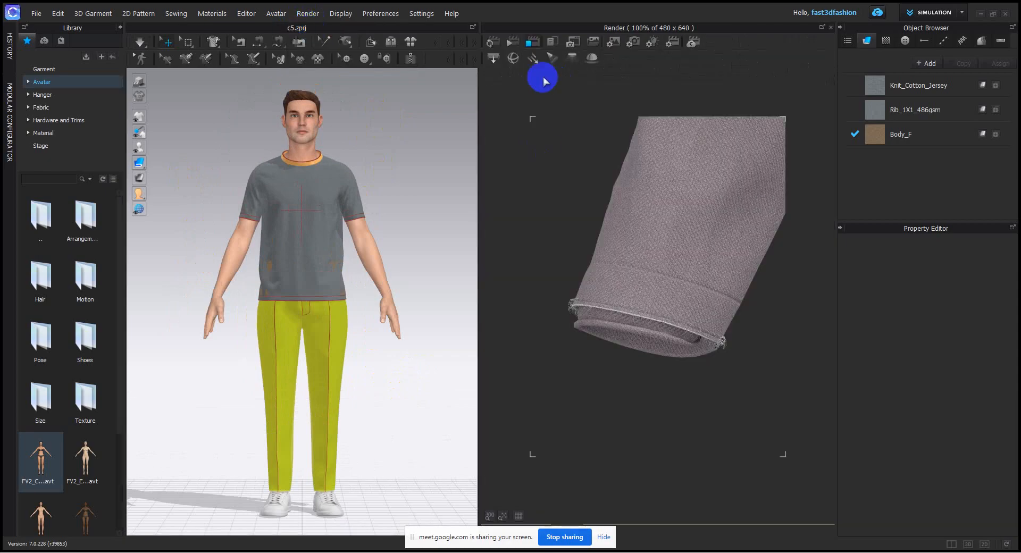
click(492, 42)
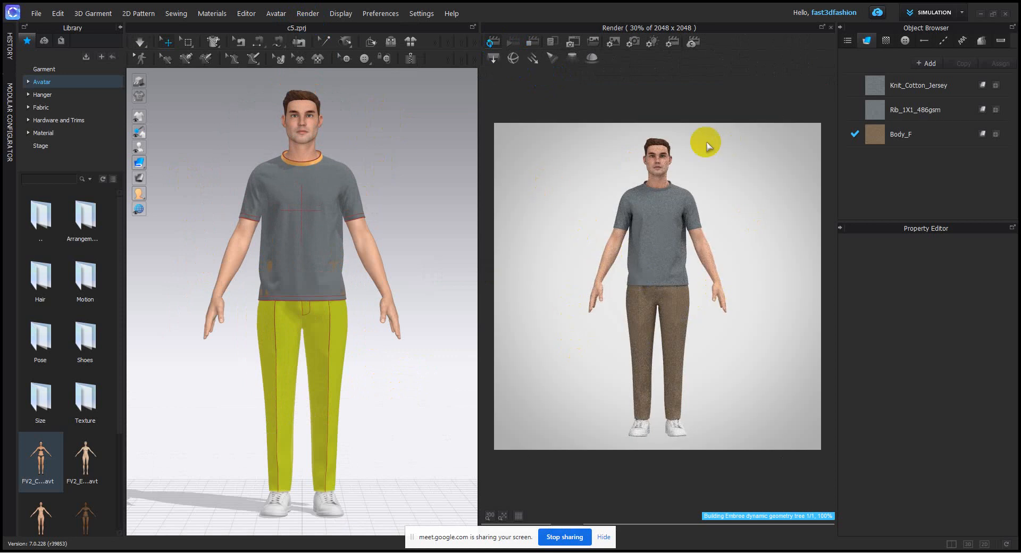
click(532, 42)
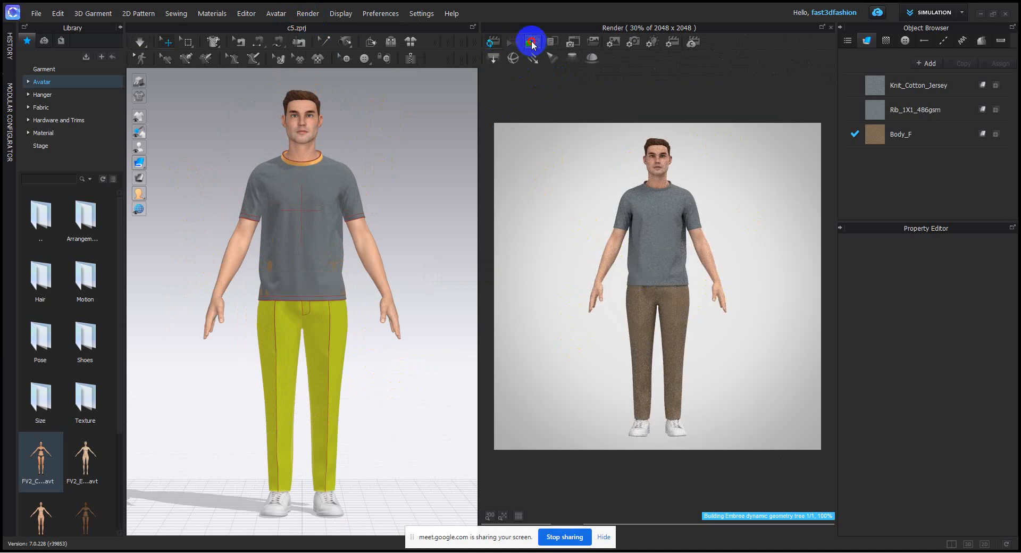
- Recolour the Knit_Cotton_Jersey and Rib_1X1_486gsm fabrics by sampling Body_F's brown and lightening it to #A4896D
click(874, 110)
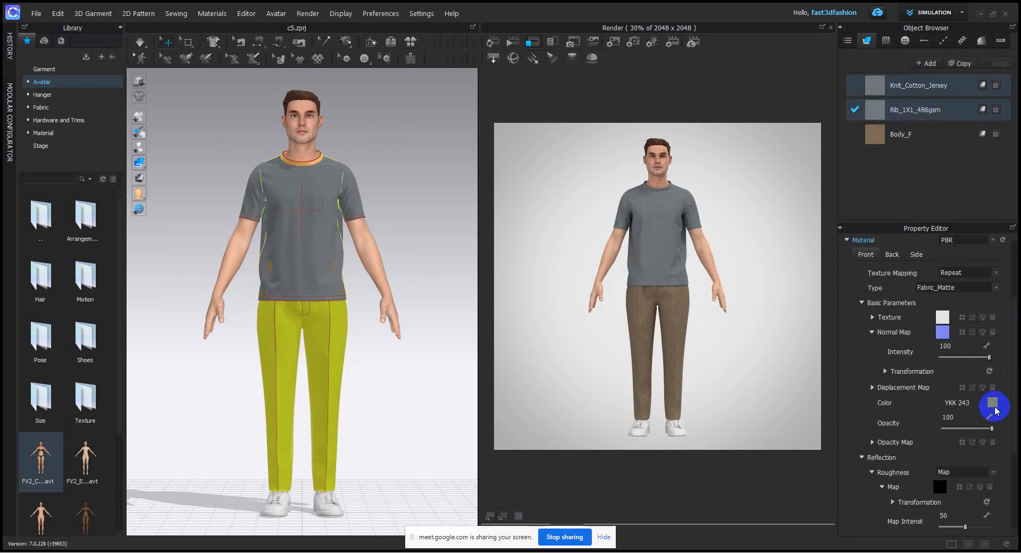
click(992, 404)
click(515, 317)
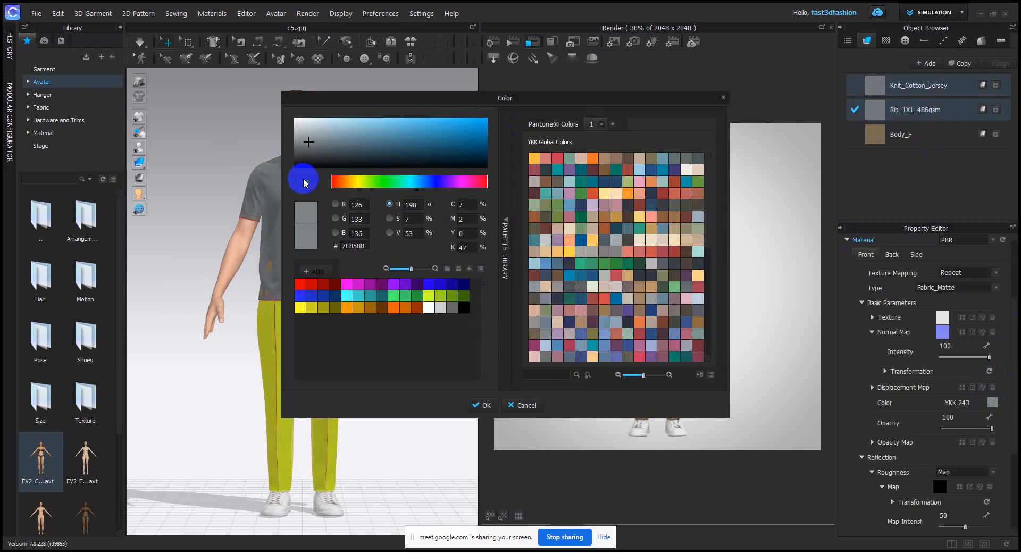
click(305, 183)
click(872, 132)
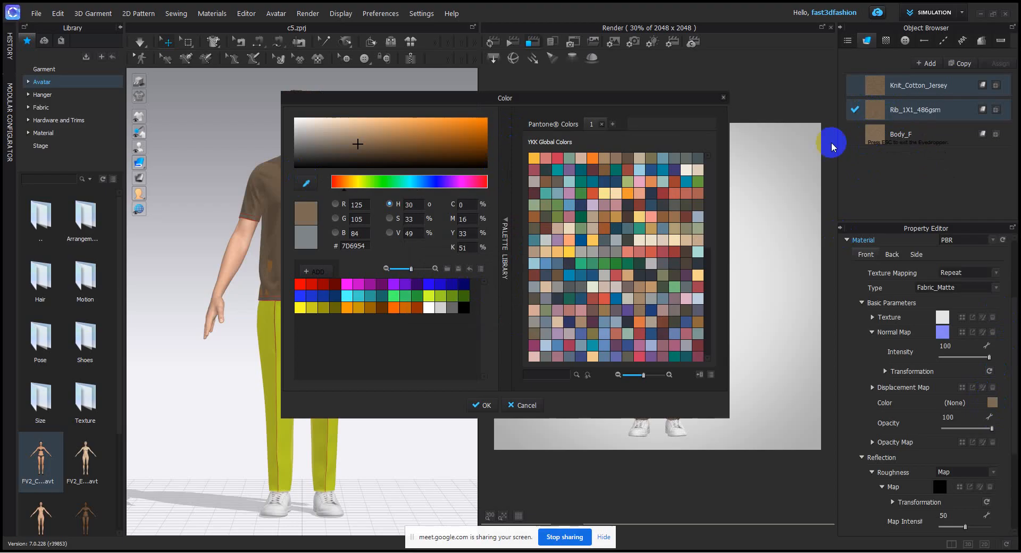
click(358, 149)
drag(359, 150, 360, 145)
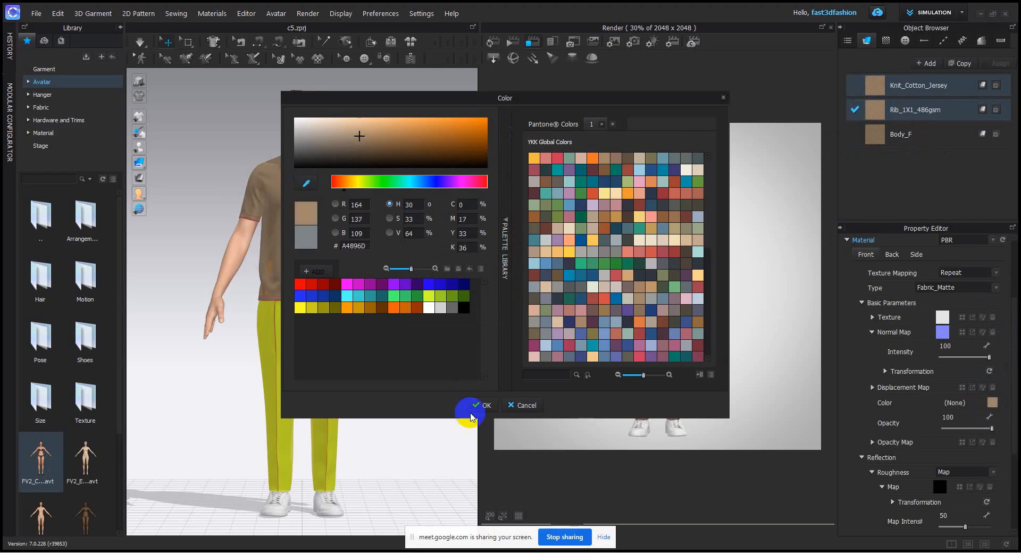
click(482, 405)
- Render the outfit with the recoloured T-shirt, stop the rendering, and clear the fabric selection
click(492, 43)
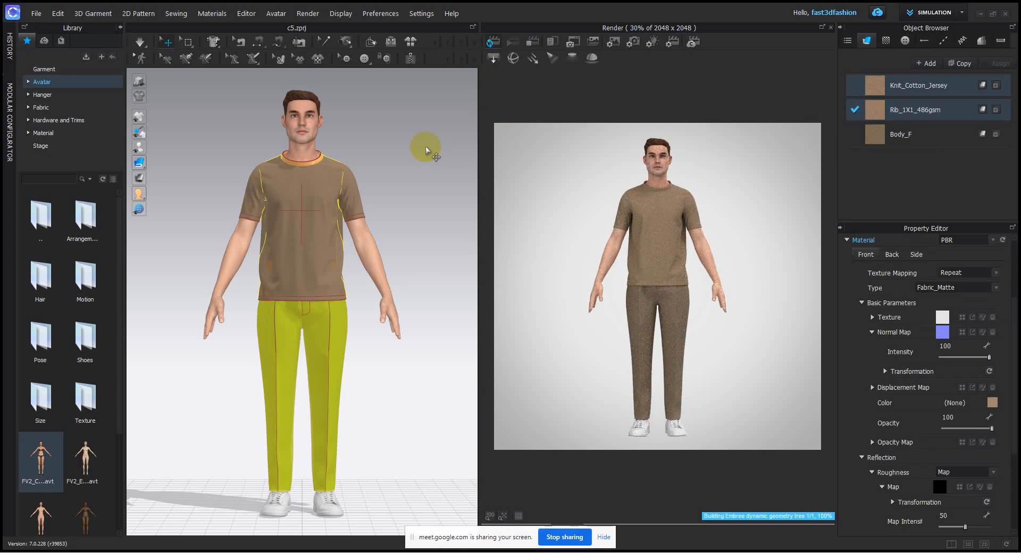
click(531, 41)
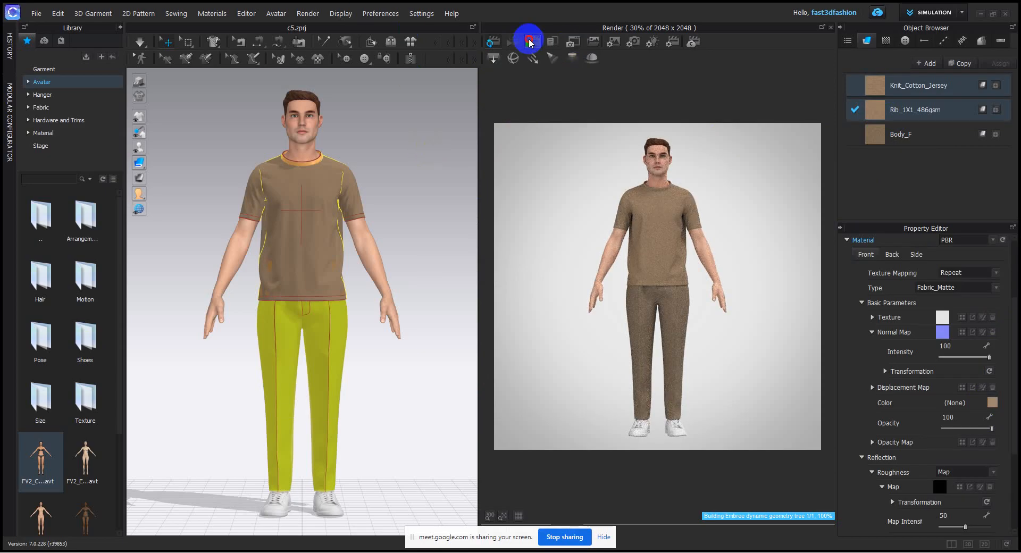
click(407, 133)
- Save the project as a new file named "c5 cc" in the fast3dfashion b 102 folder
click(36, 13)
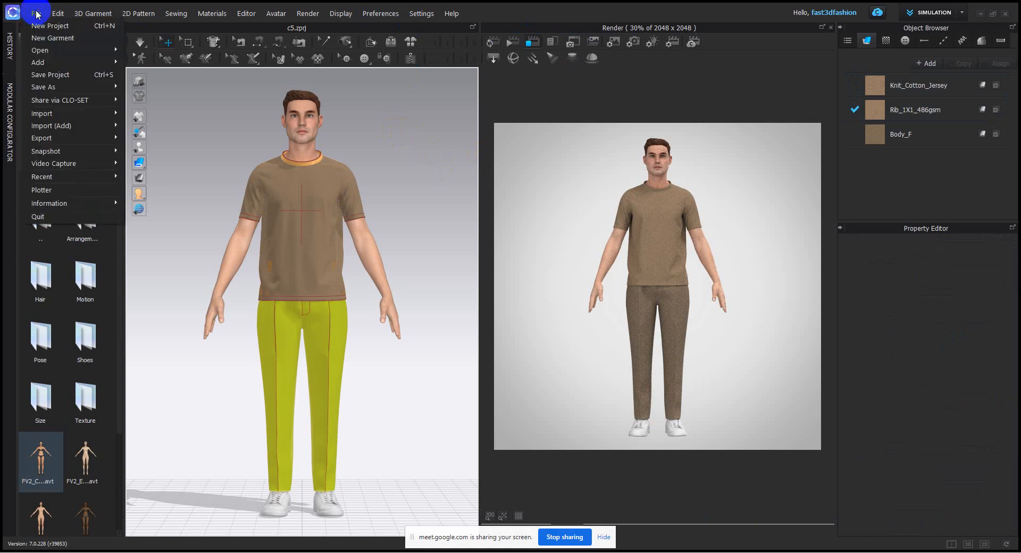
mouse_move(73, 87)
click(159, 88)
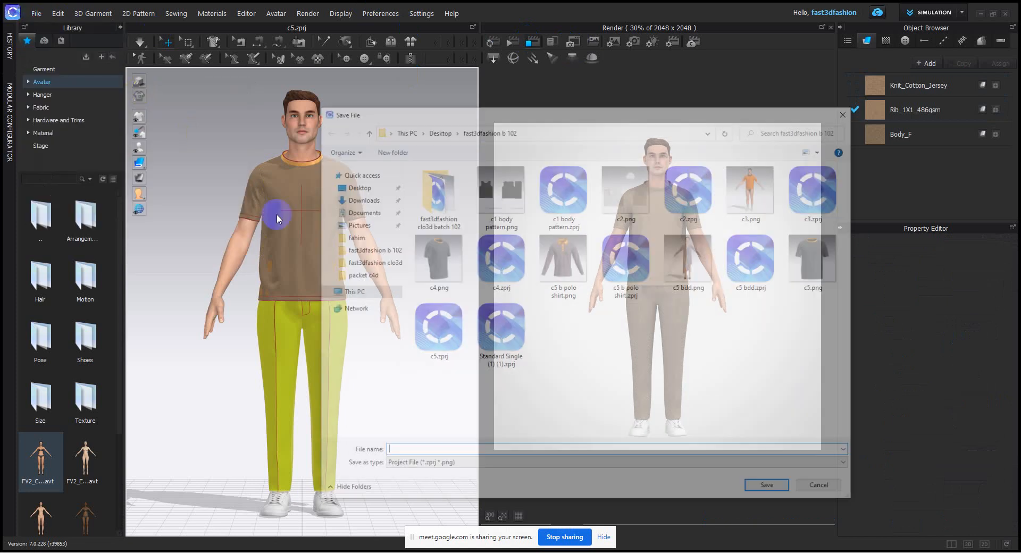
text(c5)
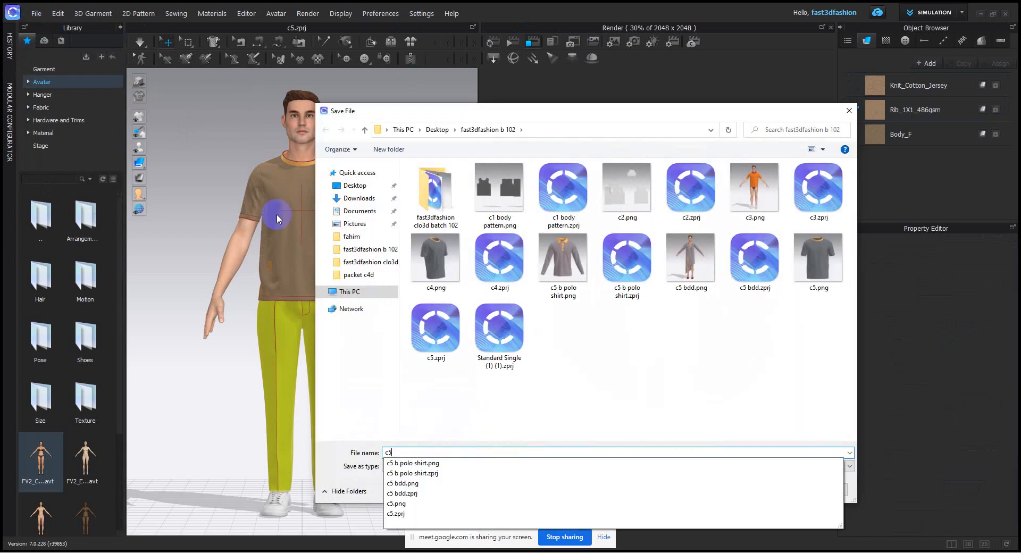
text( cc)
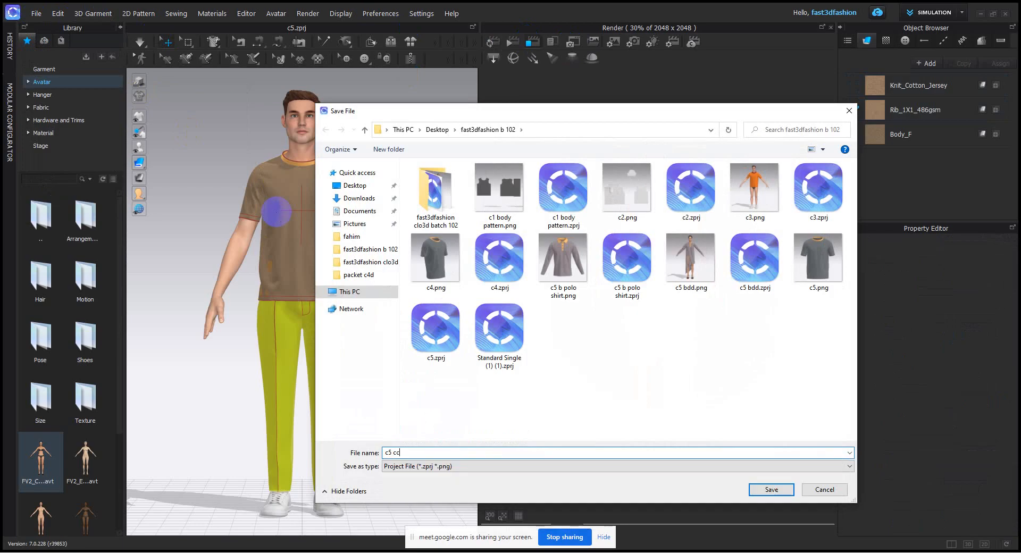
click(770, 489)
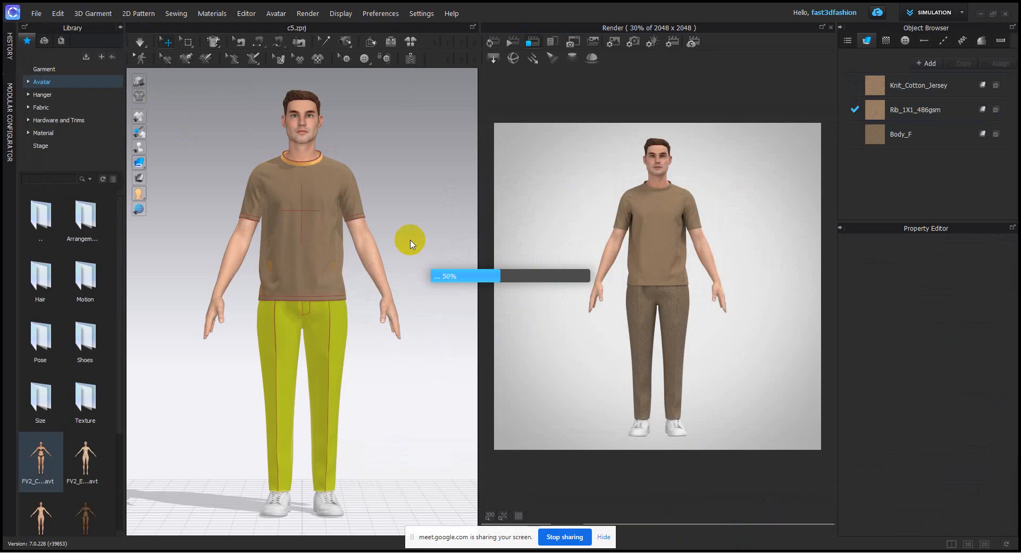
- Switch to the course outline PDF, highlight the class 5 garment co-ordination and posing topics, and return to CLO
click(631, 551)
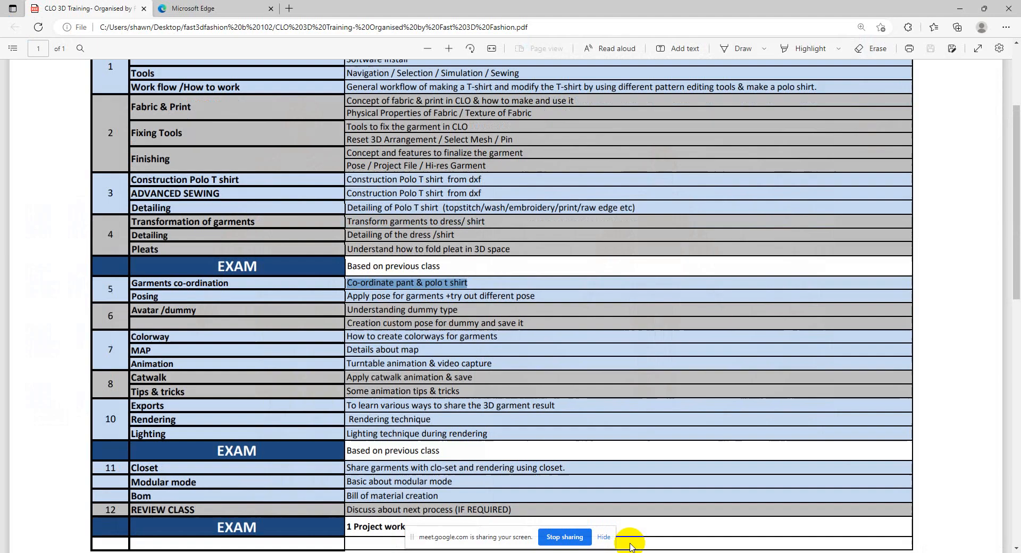
click(414, 289)
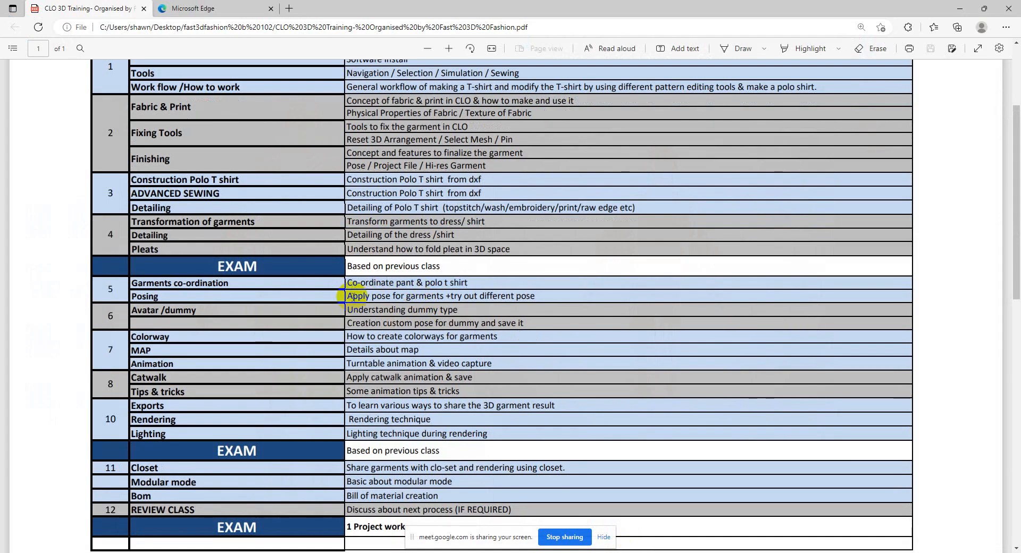
drag(345, 283, 468, 284)
click(404, 301)
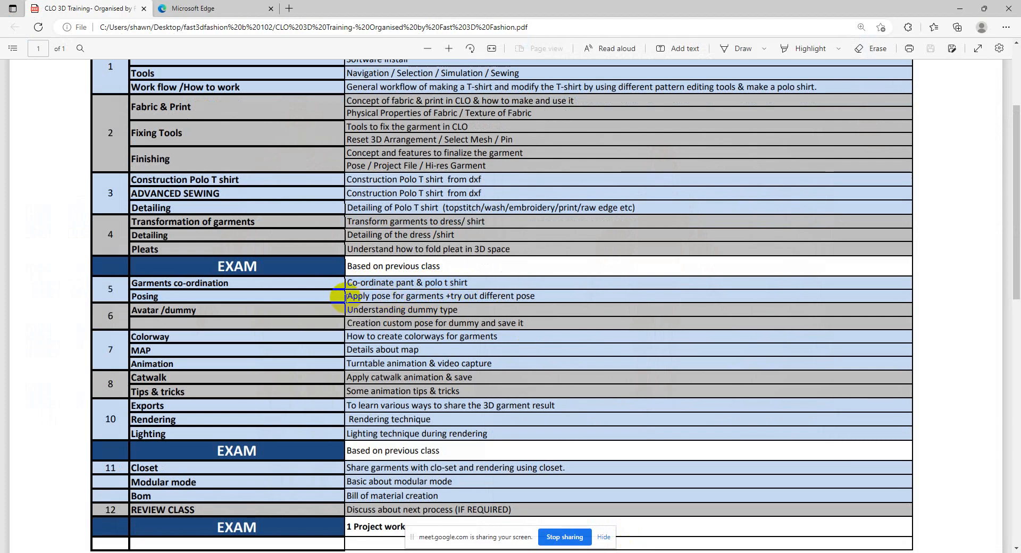
drag(346, 296, 458, 297)
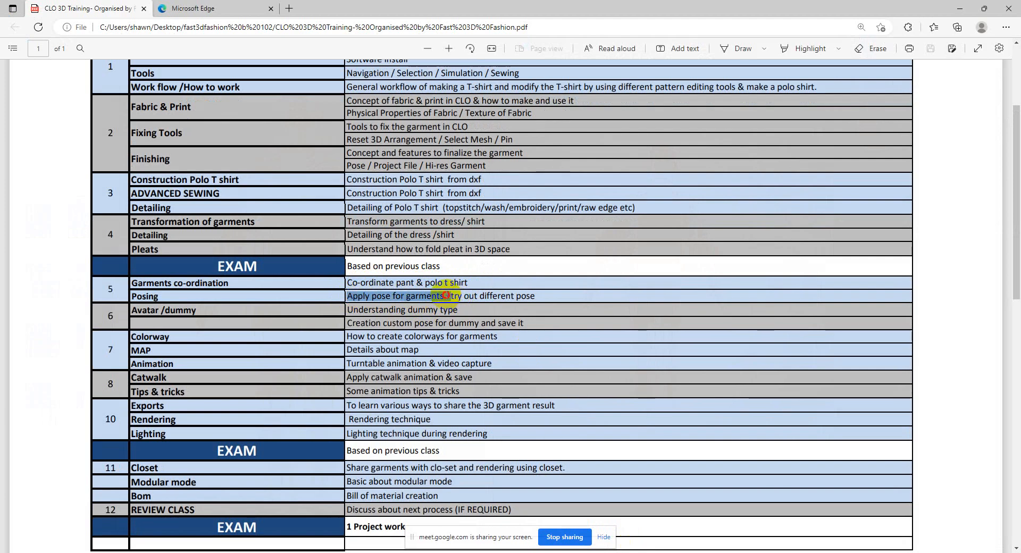
drag(446, 295, 553, 293)
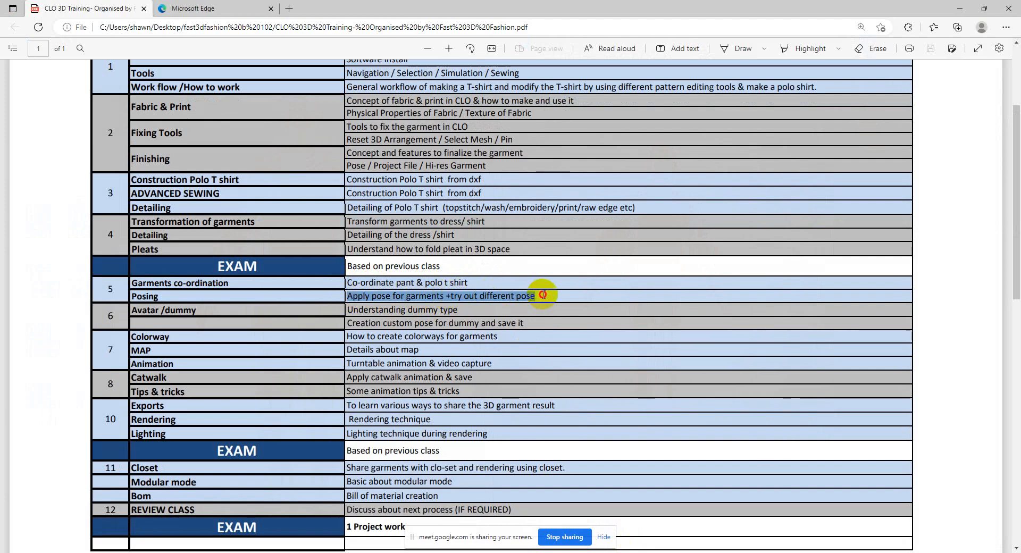
click(969, 11)
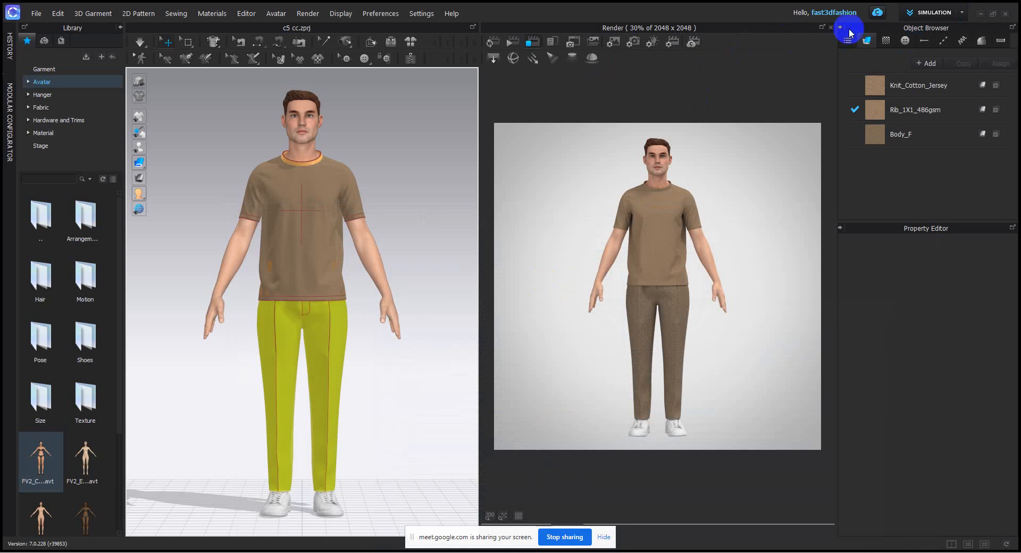
- Close the render window and open the main Avatar folder in the library
click(830, 29)
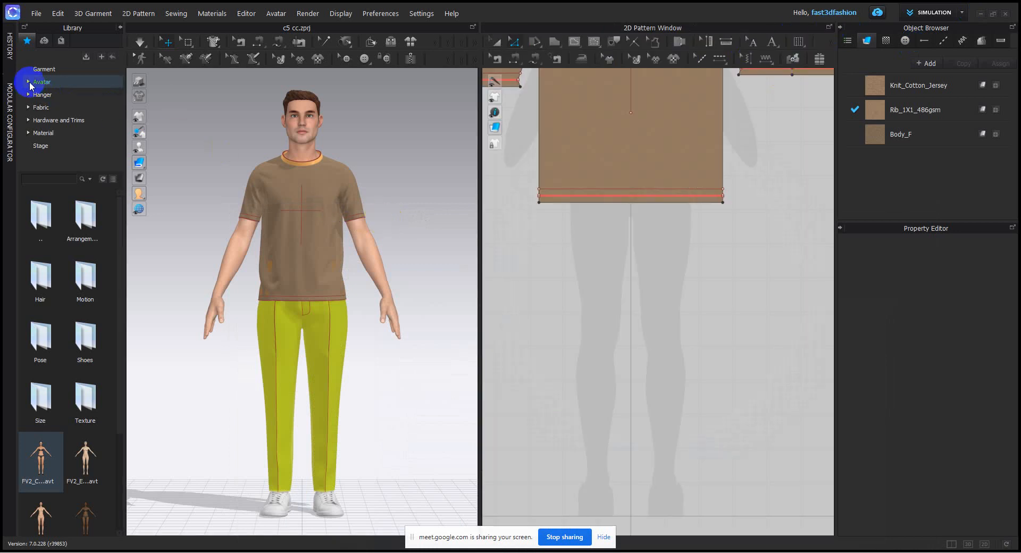
click(42, 82)
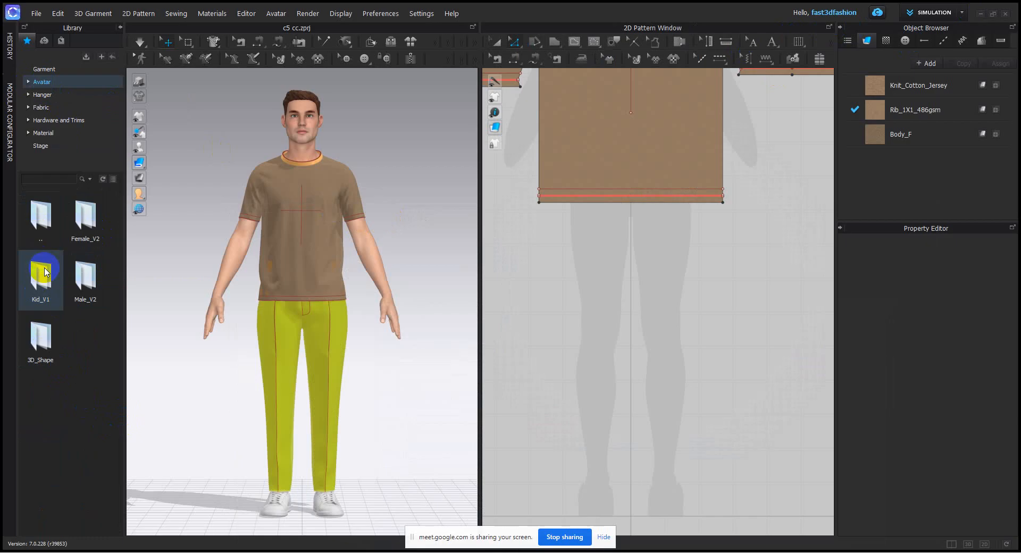
scroll(654, 227, down, 5)
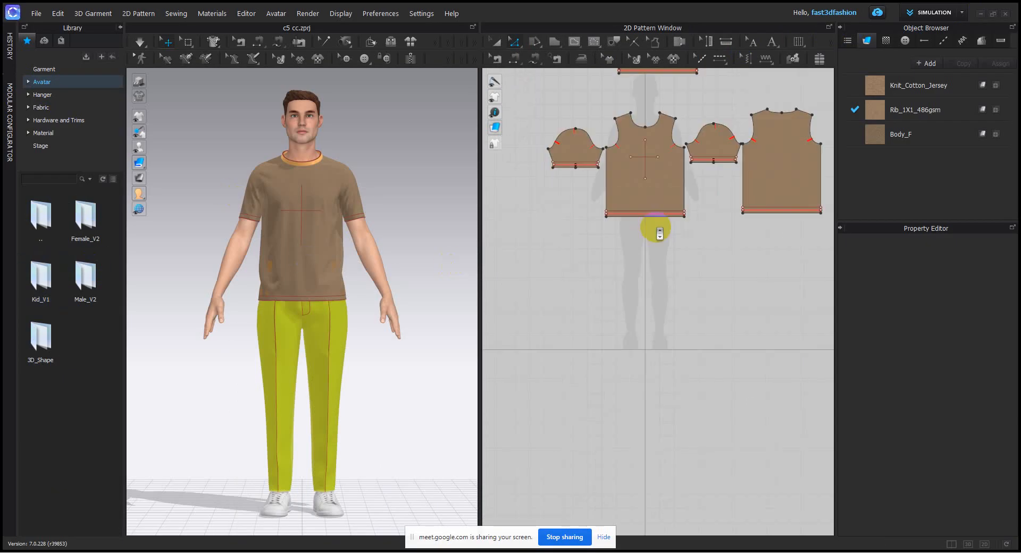
- Select all T-shirt pattern pieces, hide them in the 3D window, and show them again
click(490, 62)
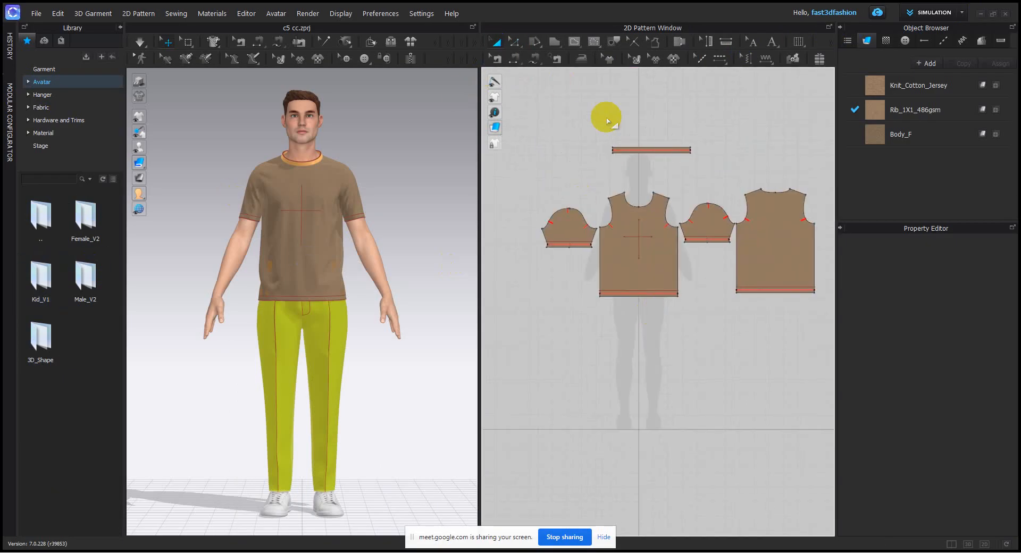
click(628, 273)
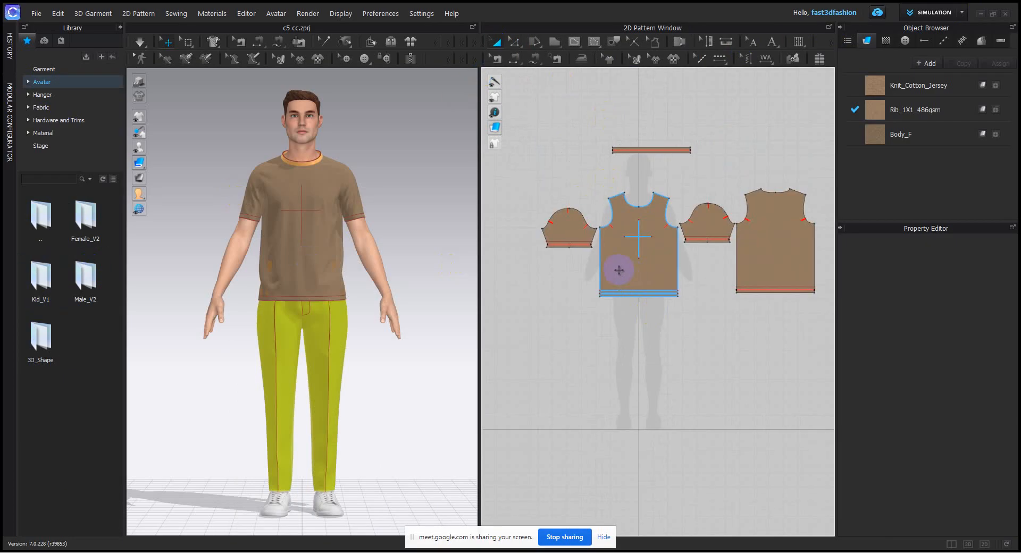
scroll(619, 270, down, 5)
scroll(580, 240, down, 2)
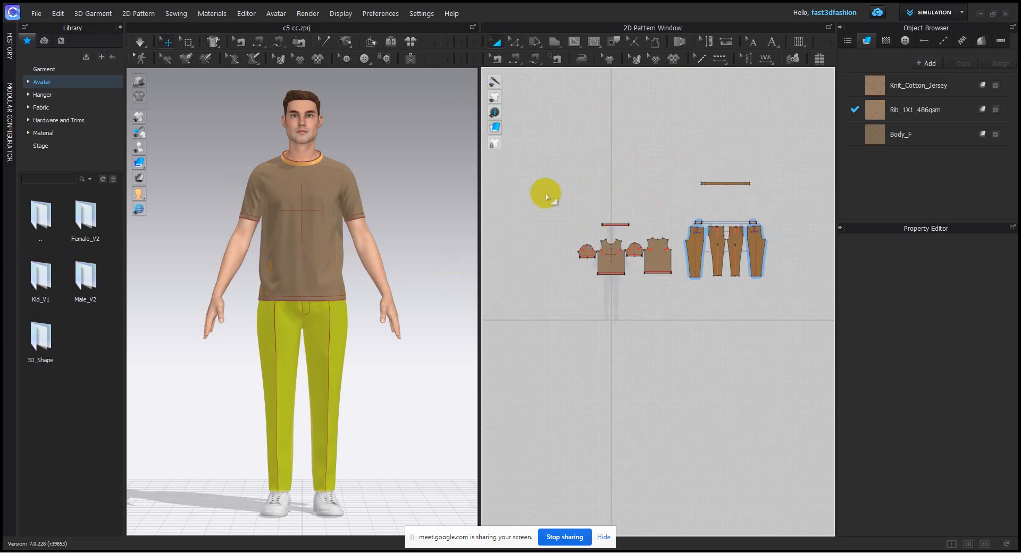
drag(547, 196, 683, 323)
key(shift+q)
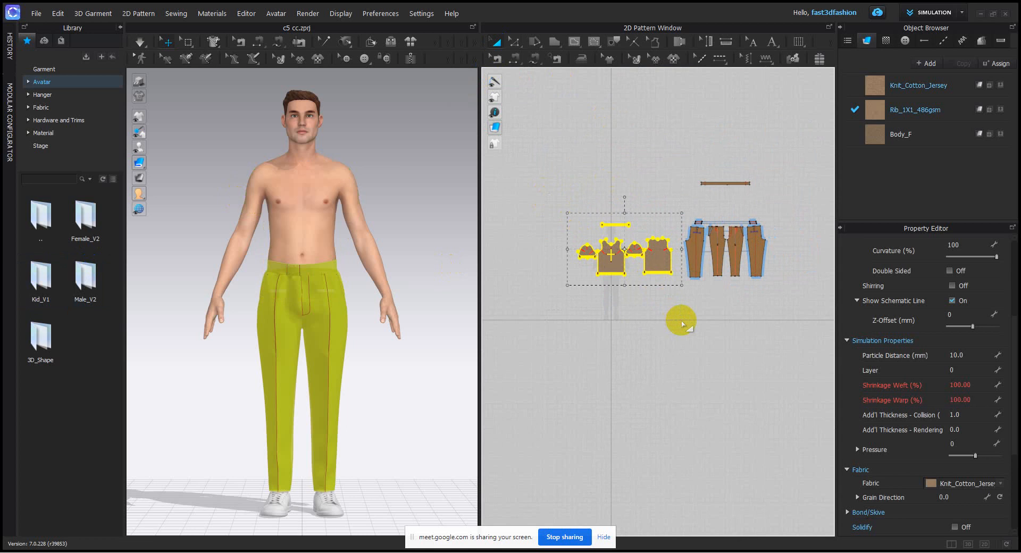
click(683, 323)
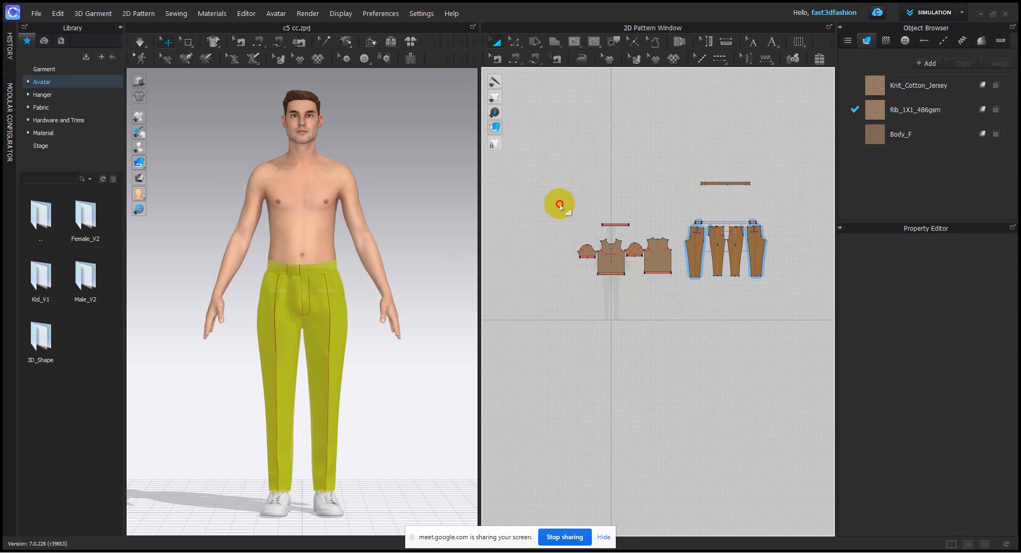
drag(560, 205, 676, 319)
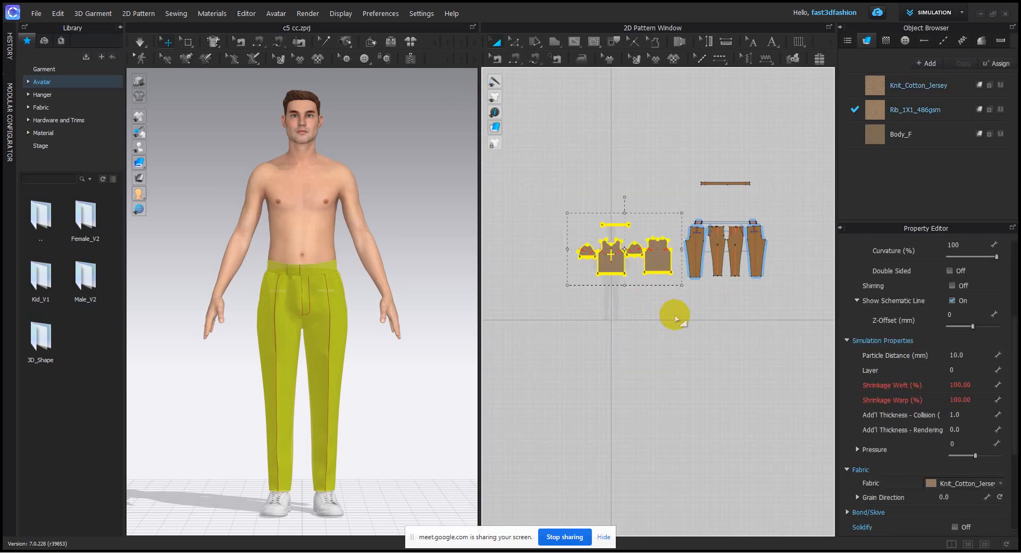
key(shift+q)
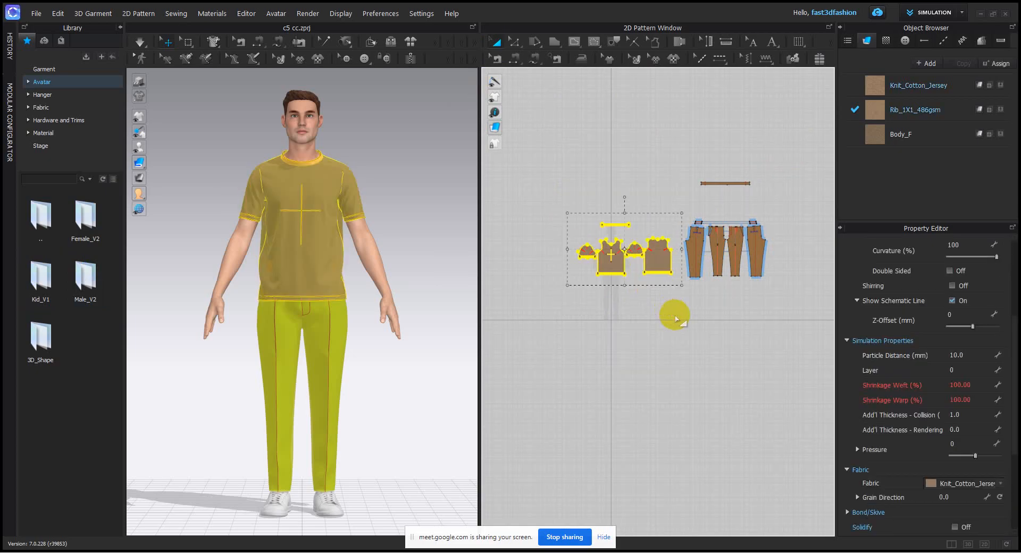
click(412, 127)
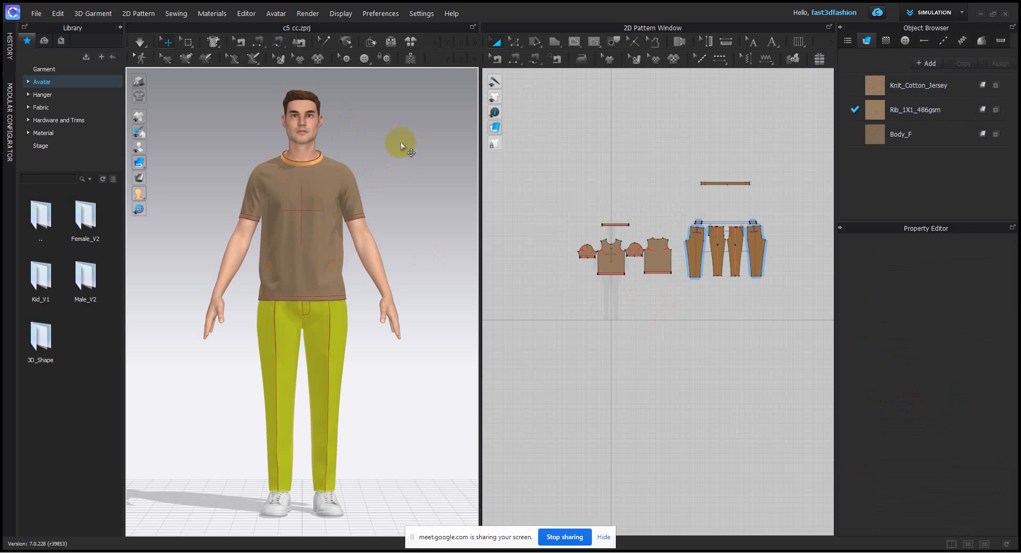
- Select the T-shirt pieces, turn Show Garment off and on again, and clear the selection
drag(554, 191, 680, 326)
mouse_move(142, 115)
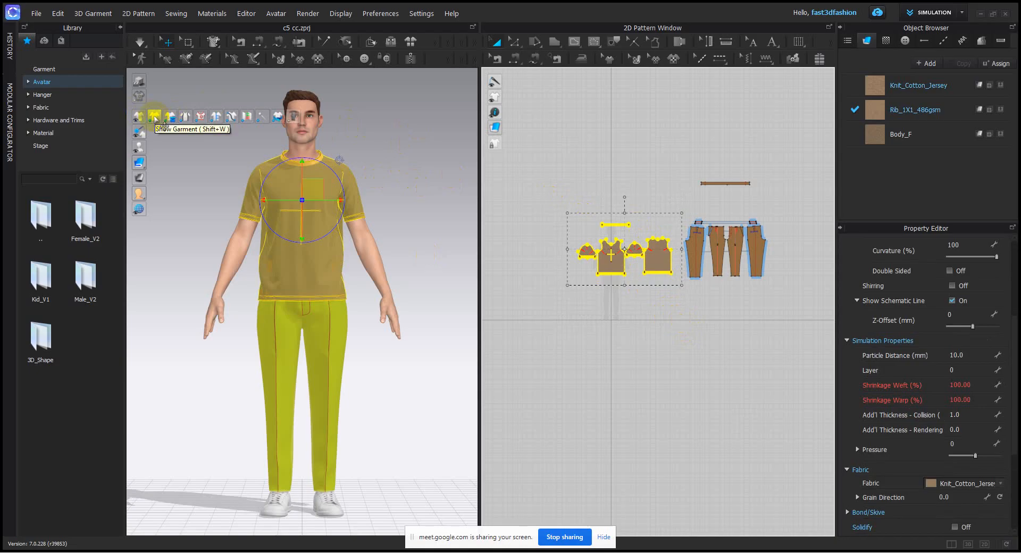
click(154, 116)
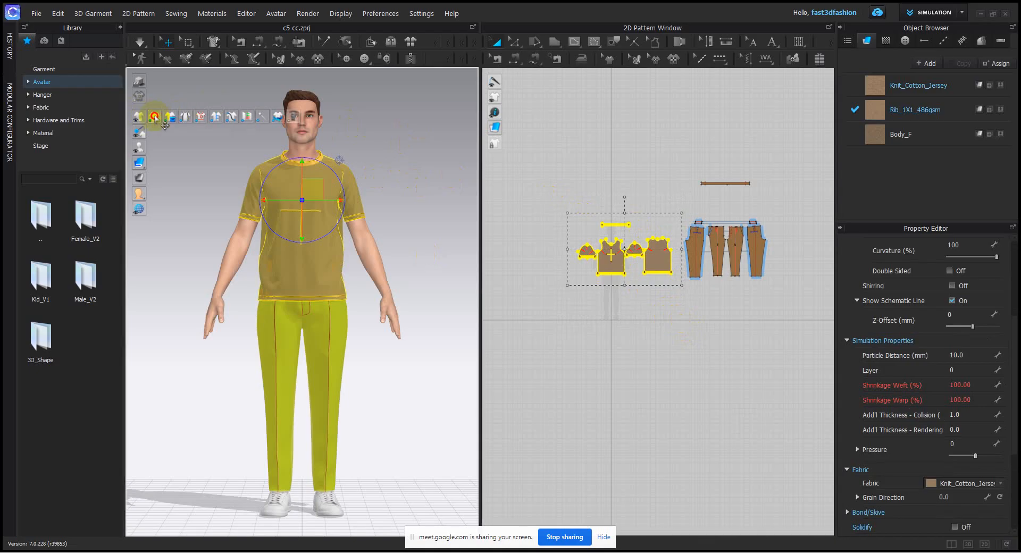
click(154, 116)
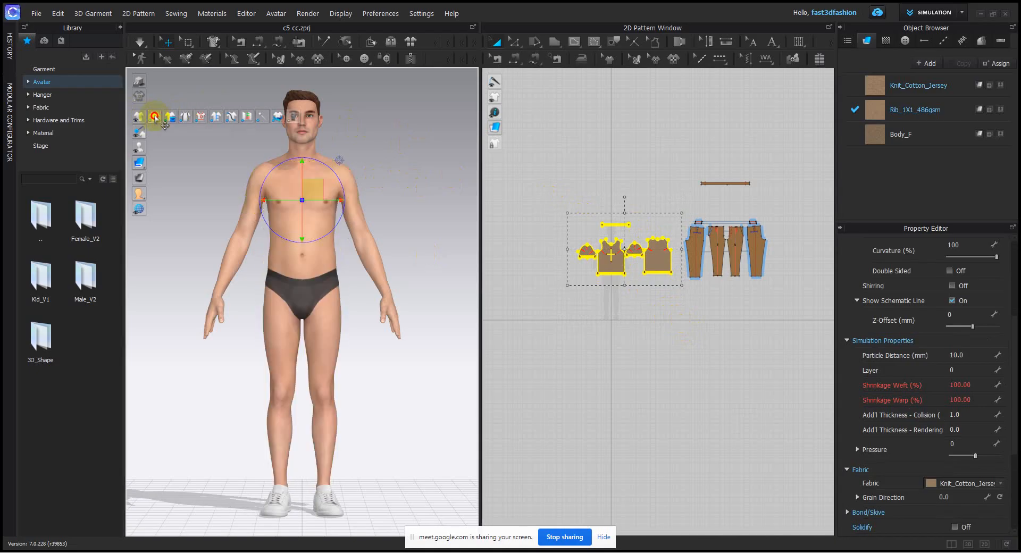
click(406, 136)
drag(553, 200, 678, 314)
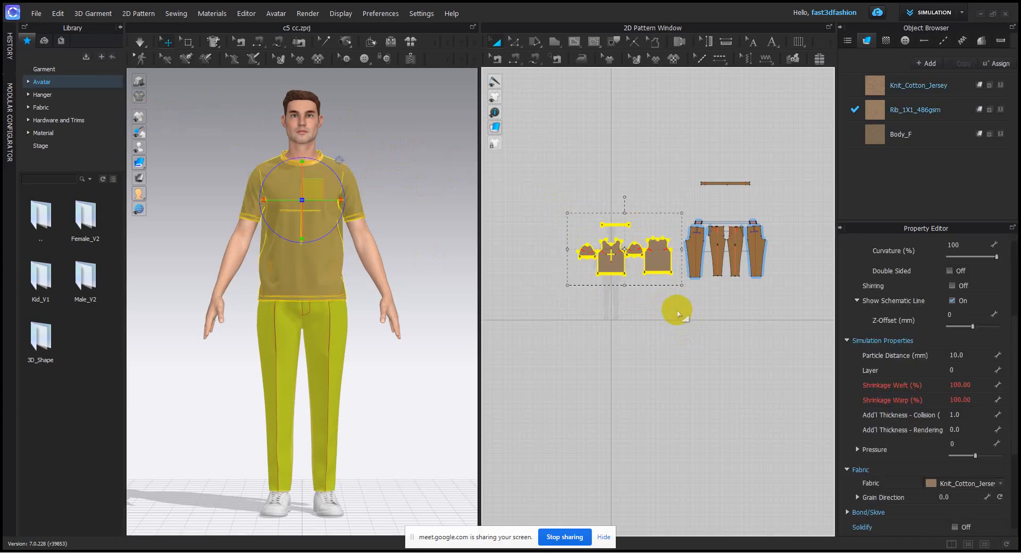
click(553, 110)
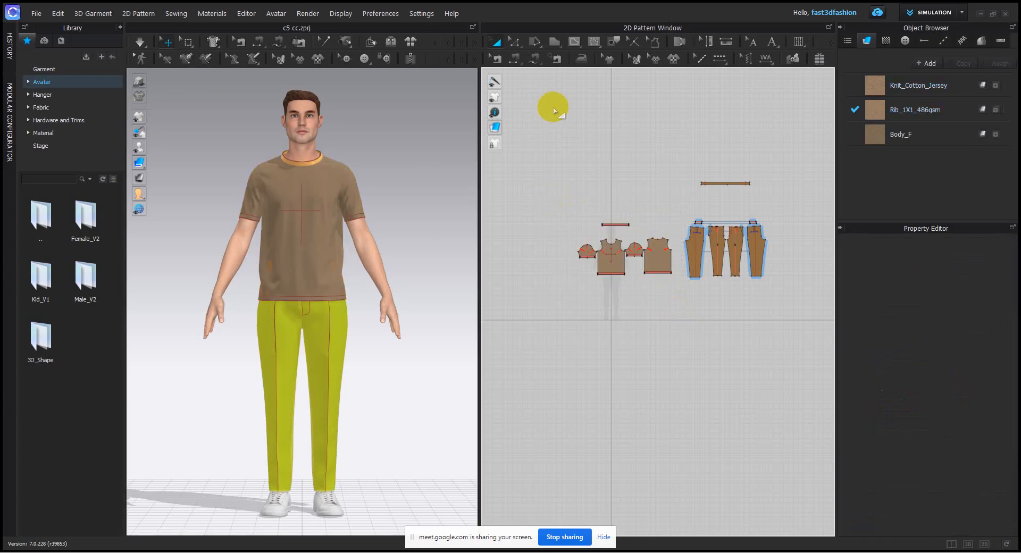
click(401, 130)
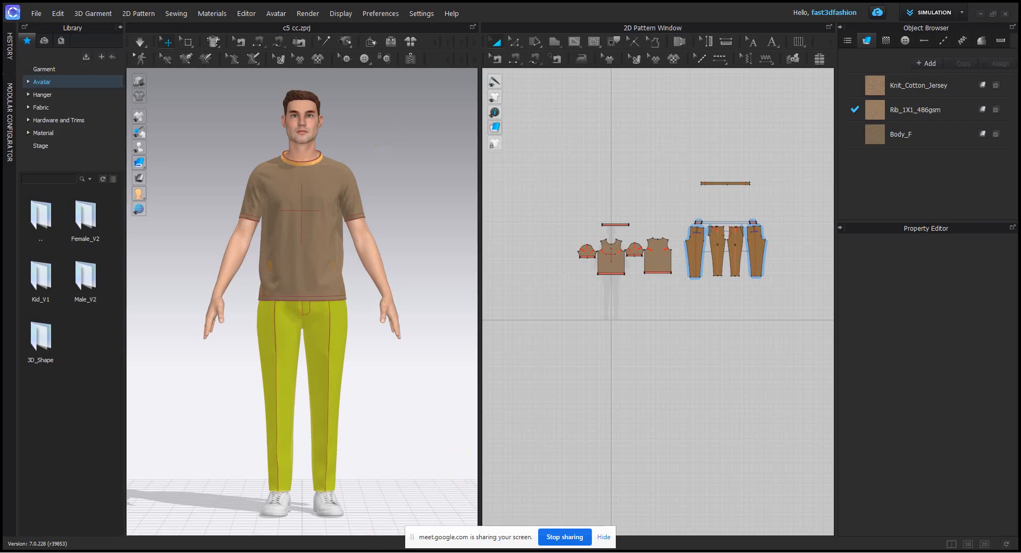
- Switch to Chrome and browse the uploaded videos on the learn marvelousdesigner free YouTube channel
mouse_move(301, 552)
click(242, 519)
scroll(420, 420, down, 5)
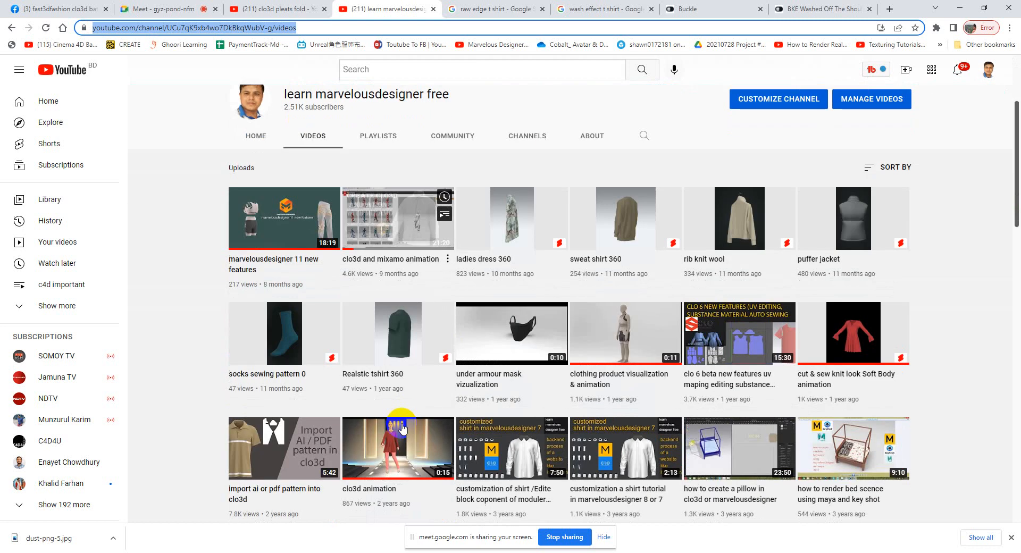
- Play the clo3d animation video, then switch to the fast3dfashion clo3d batch 102 Facebook group and look through its posts
click(400, 392)
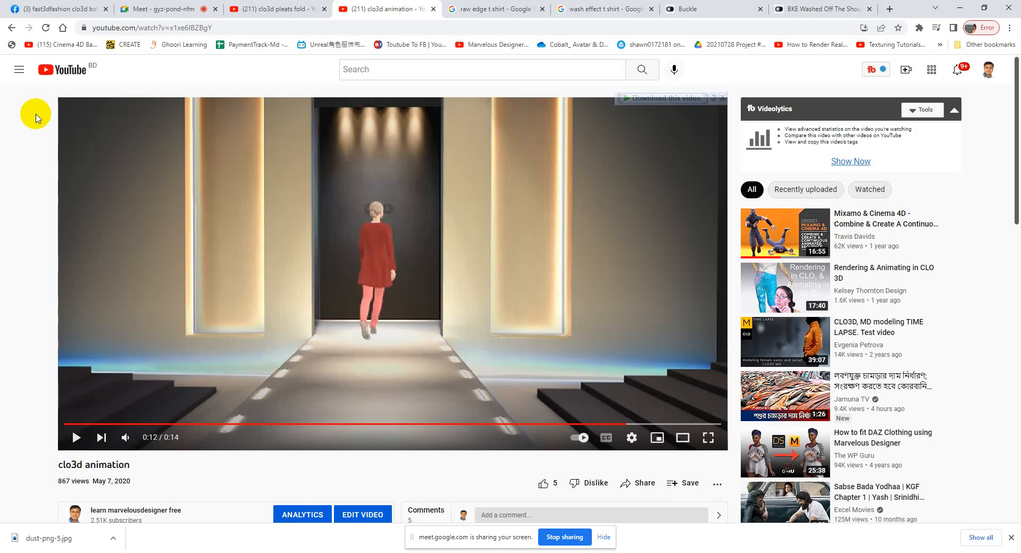
click(56, 10)
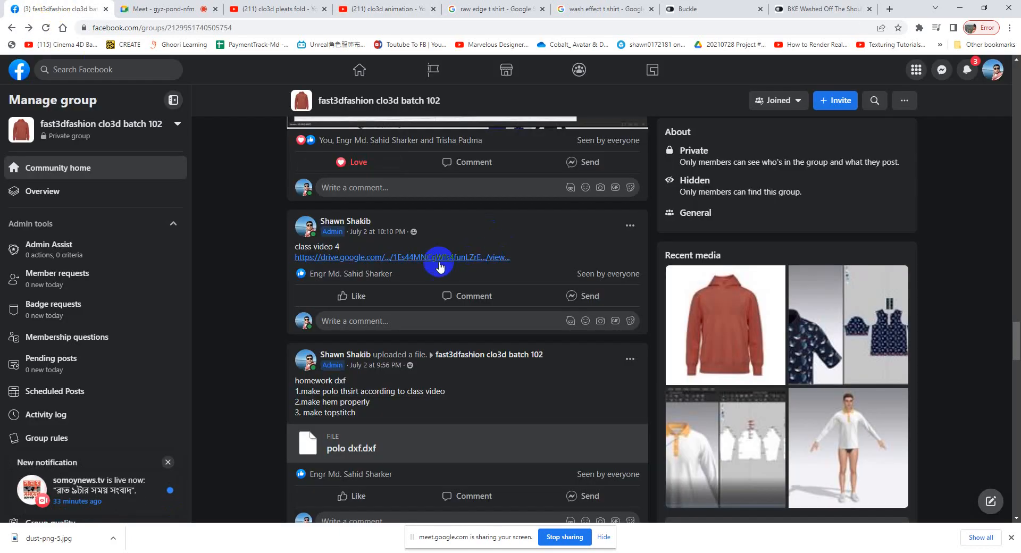
scroll(446, 264, down, 15)
scroll(457, 259, down, 15)
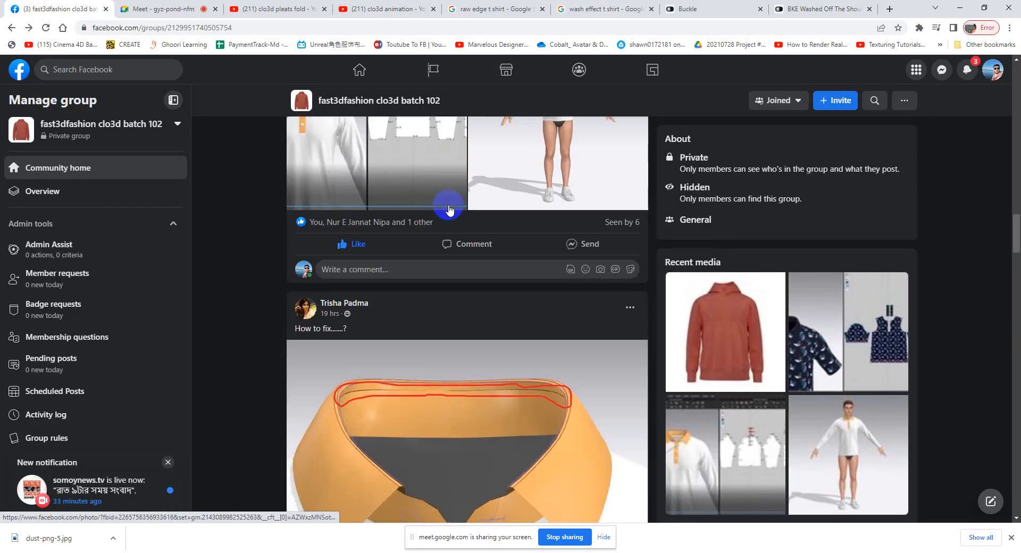
scroll(467, 234, up, 10)
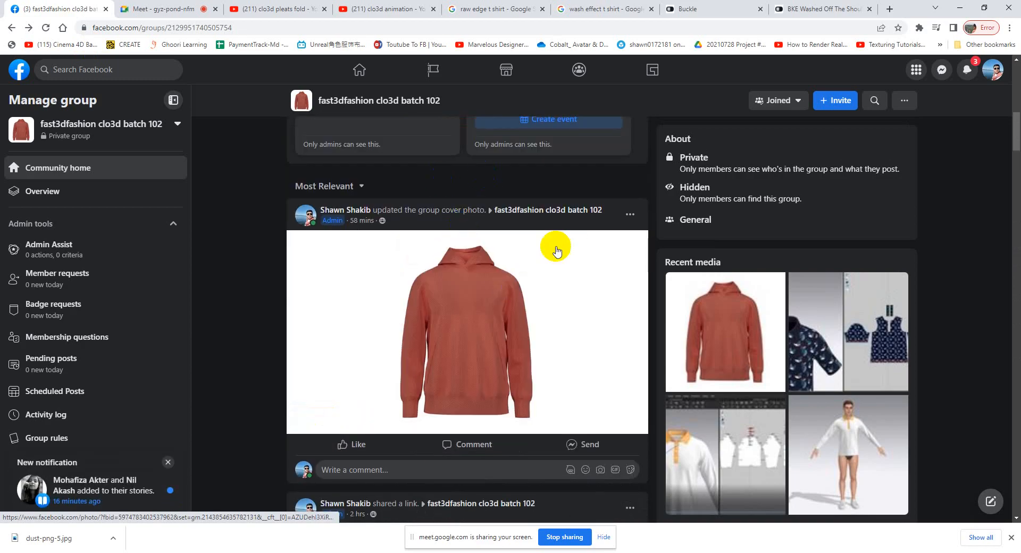
scroll(460, 255, up, 5)
scroll(513, 223, up, 2)
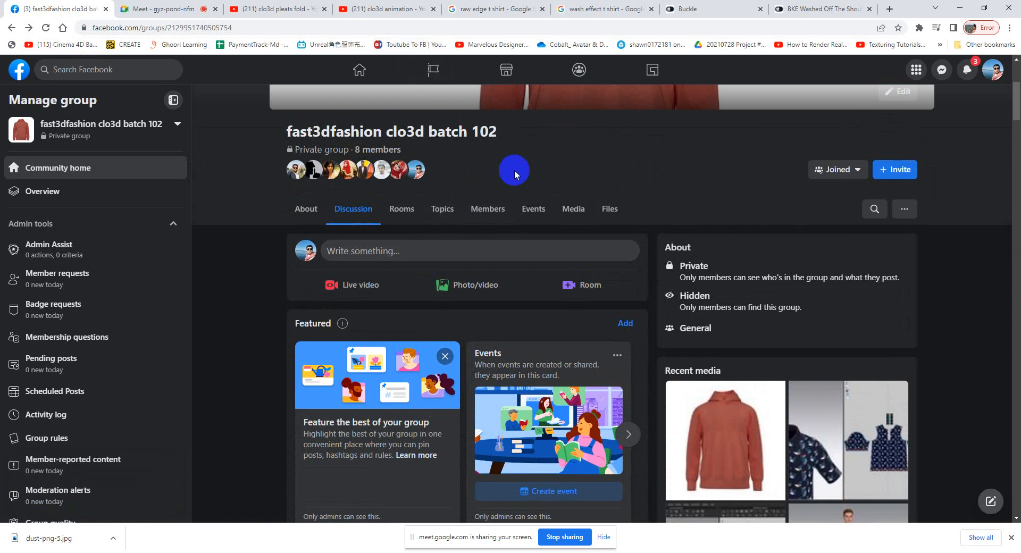
scroll(513, 170, up, 3)
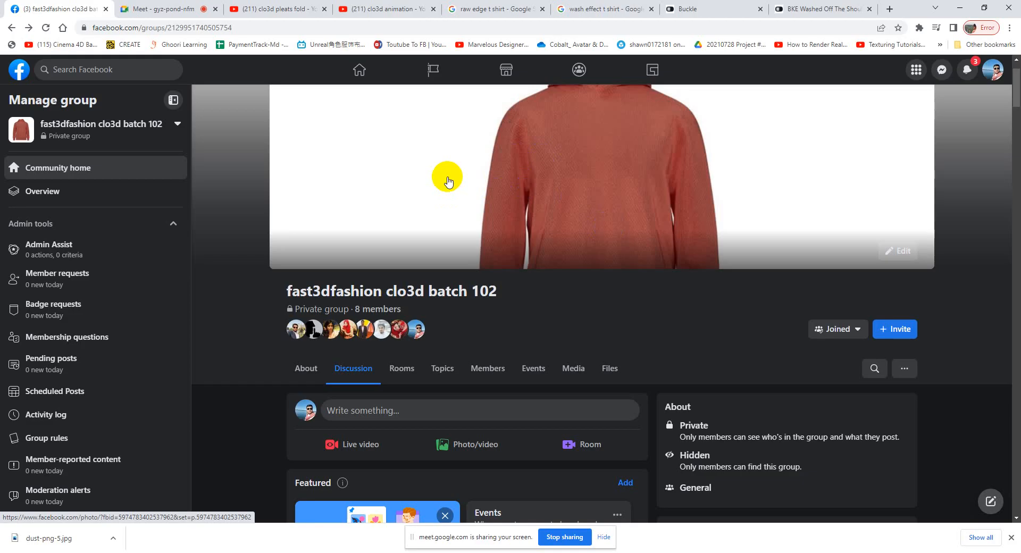
- Search YouTube for smart cad and open the Smart Cad channel
click(258, 9)
drag(409, 70, 298, 60)
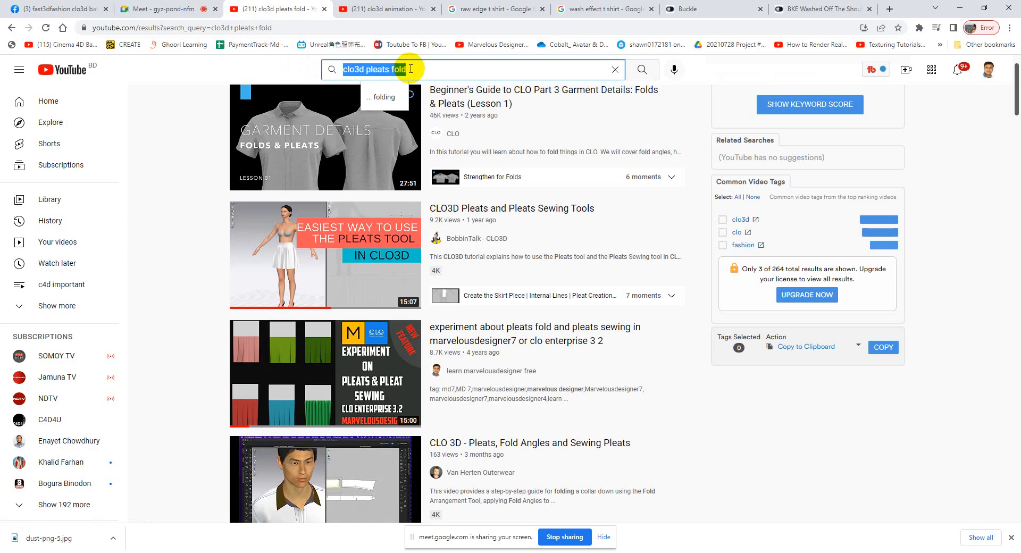
text(sm)
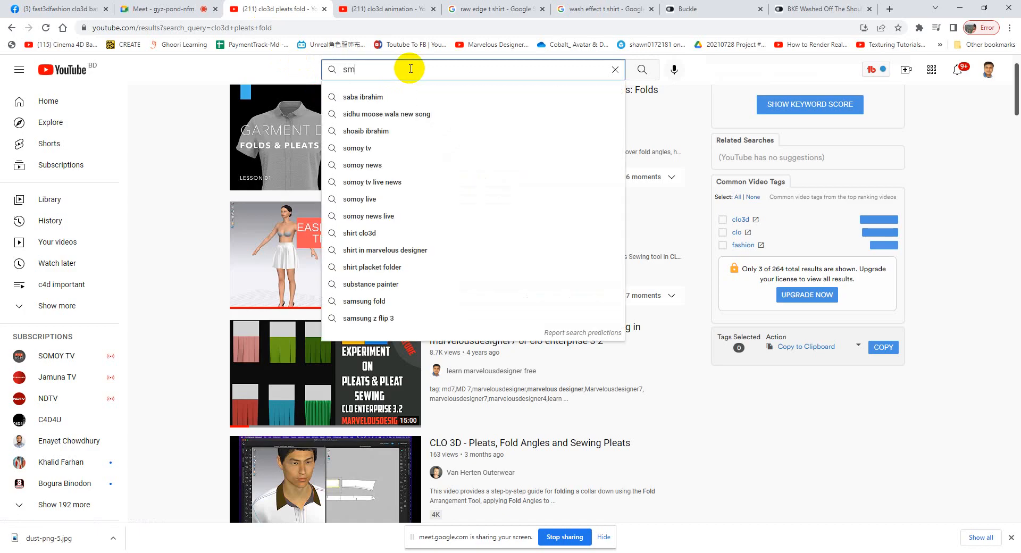
text(art cad)
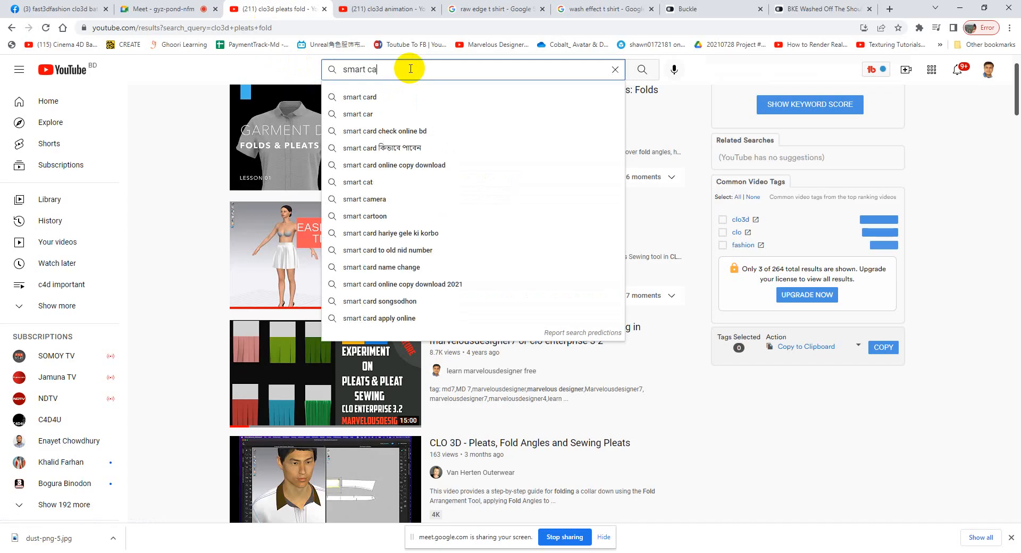
key(Return)
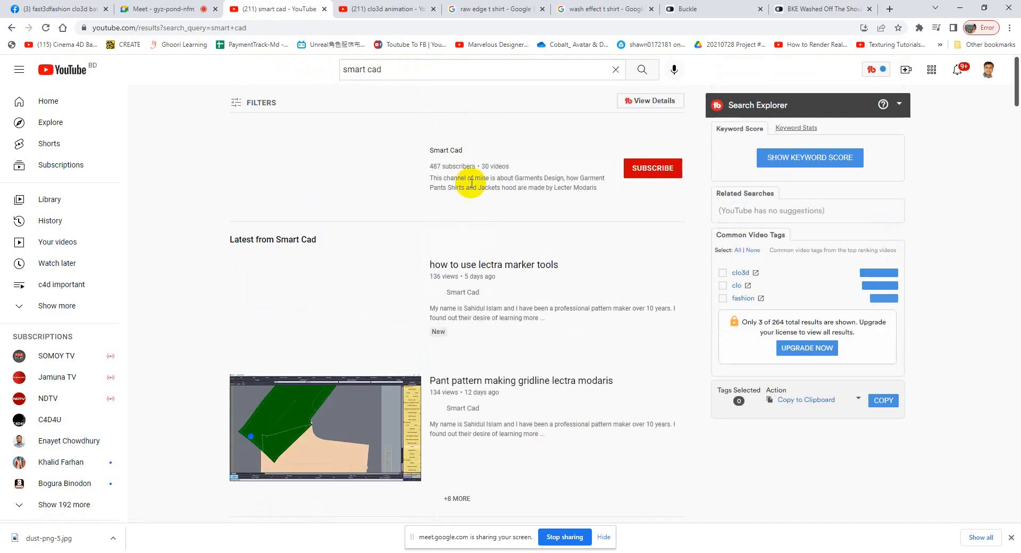
click(333, 169)
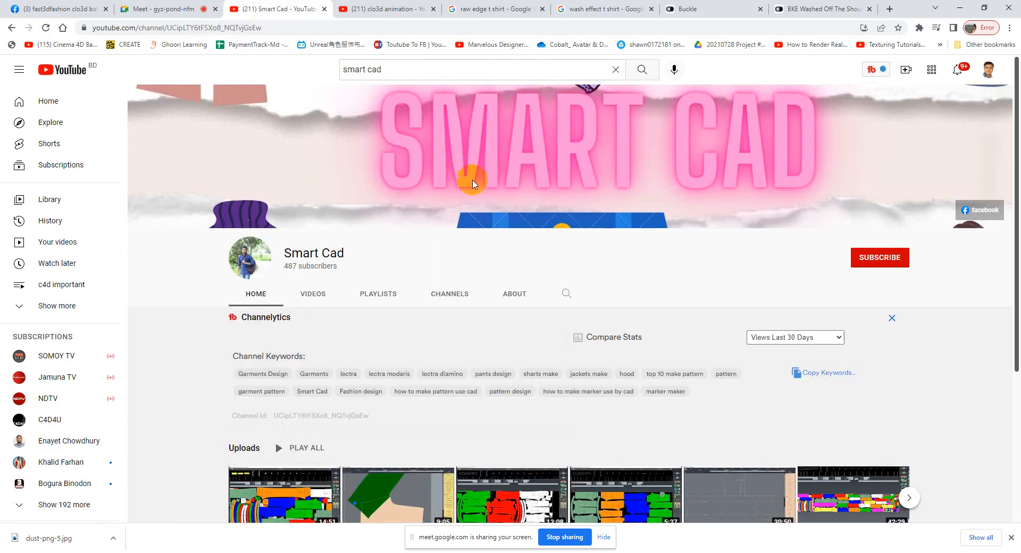
- Look over the Smart Cad channel's home page, subscribe to the channel and show its uploaded videos
scroll(399, 323, down, 3)
scroll(420, 372, down, 2)
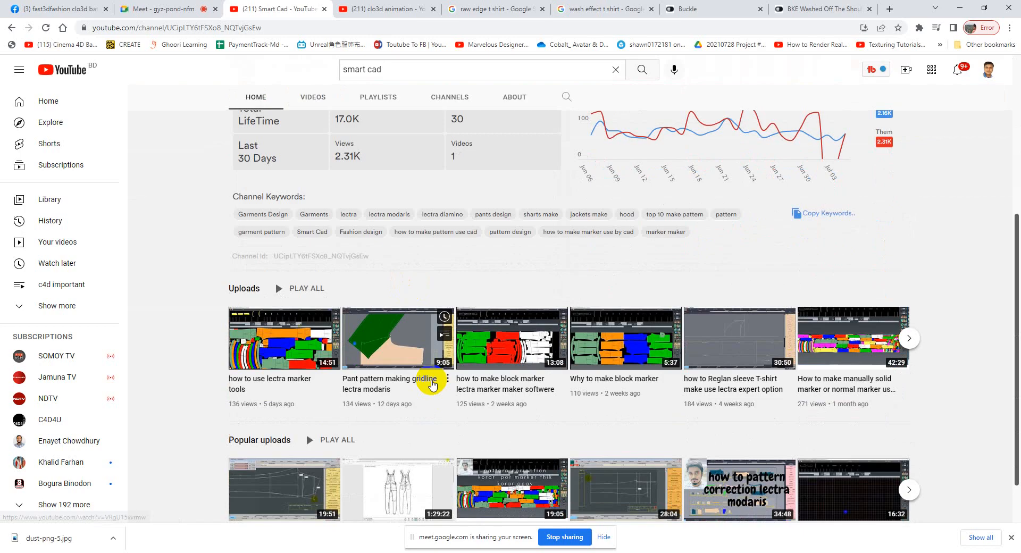
scroll(465, 252, up, 2)
scroll(465, 252, up, 3)
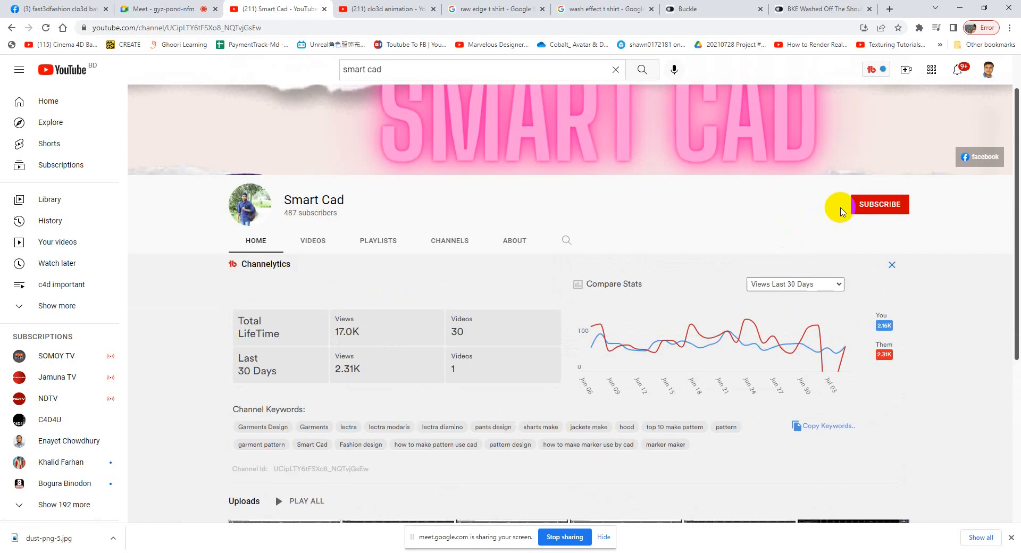
click(864, 205)
click(313, 241)
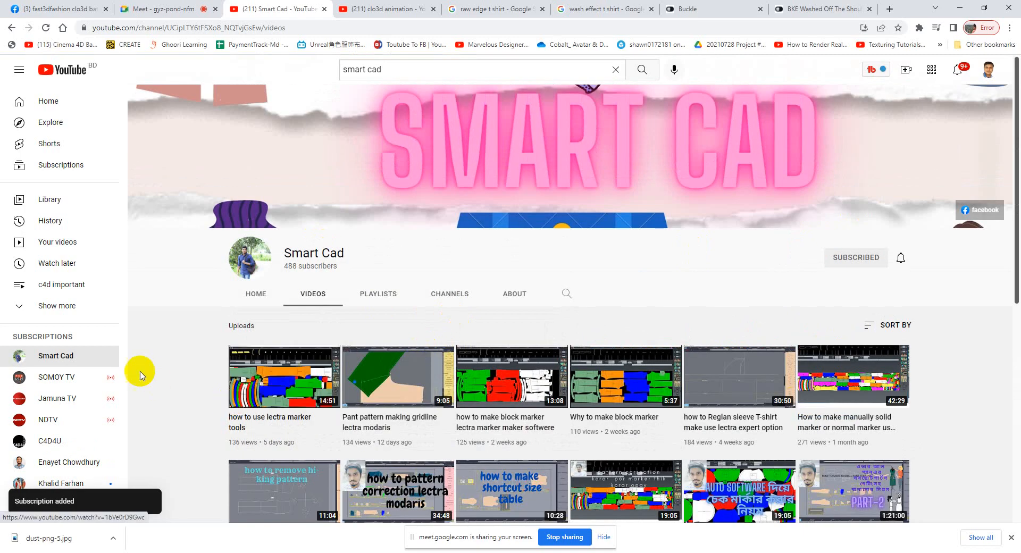
- Browse the Smart Cad uploads down to the oldest one and open the video how to make a pattern
scroll(364, 351, down, 1)
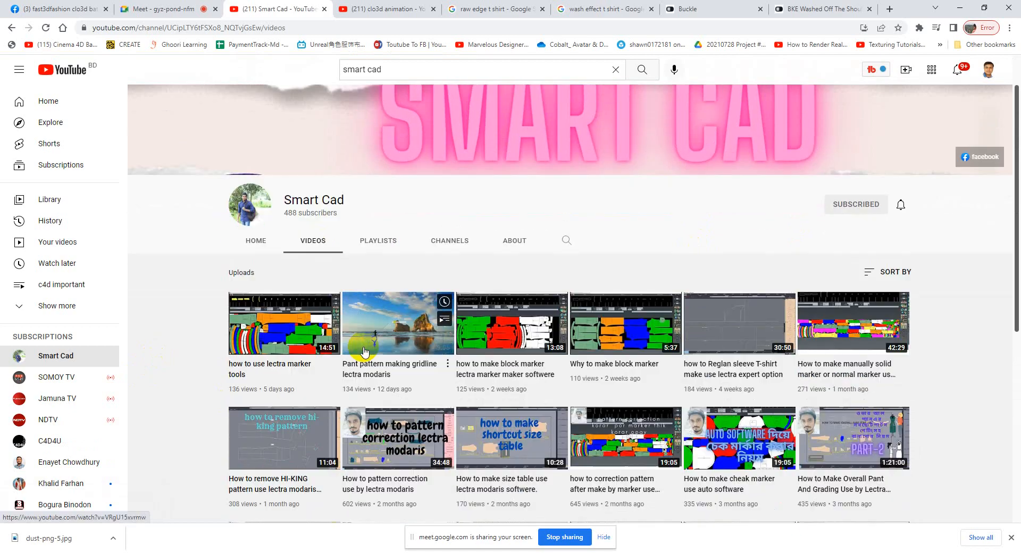
scroll(365, 351, down, 1)
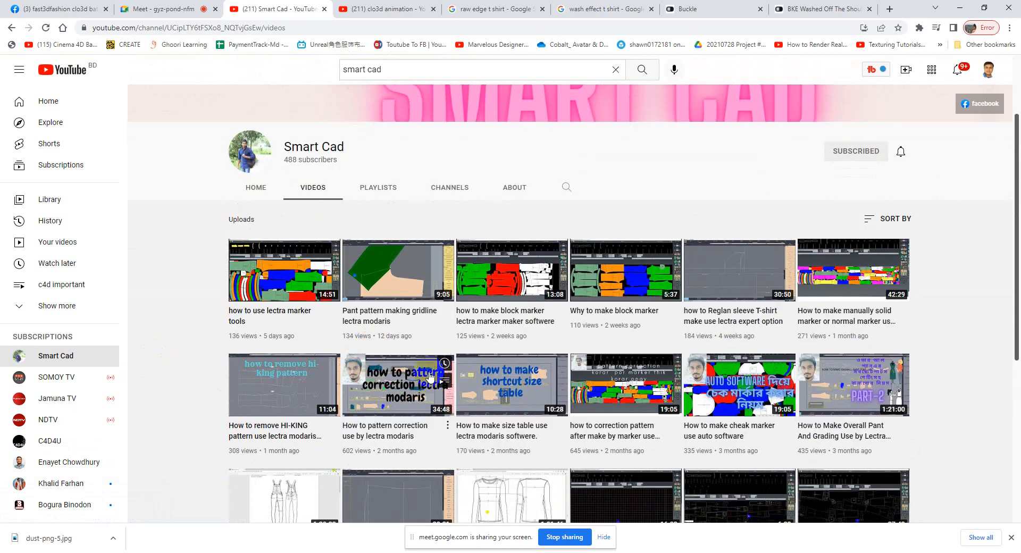
scroll(463, 372, down, 4)
scroll(279, 382, down, 1)
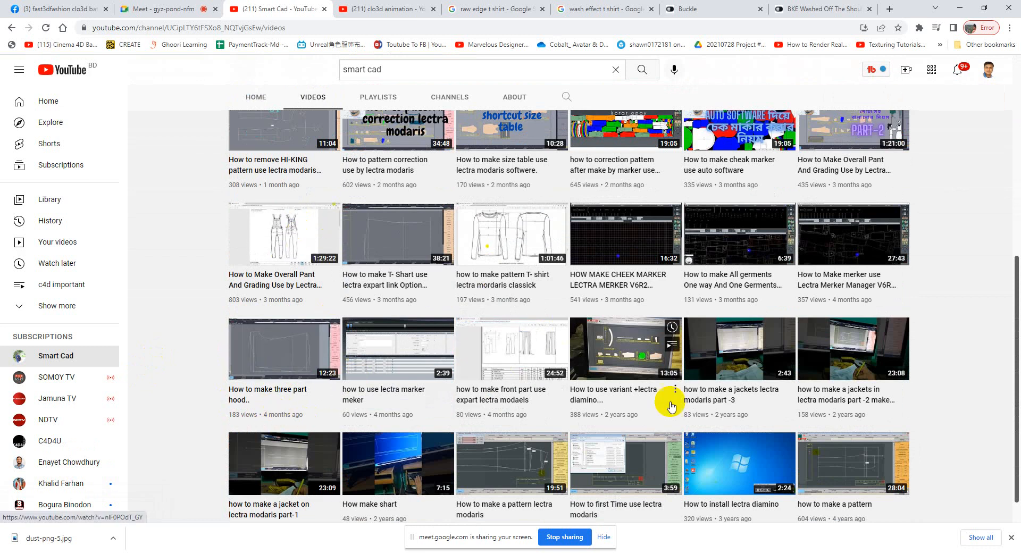
scroll(429, 393, down, 1)
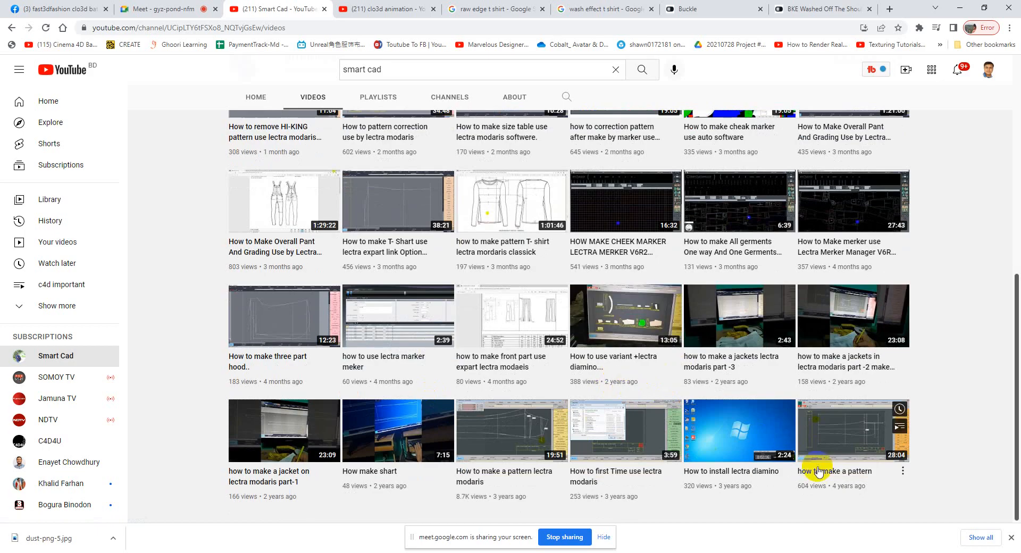
click(855, 425)
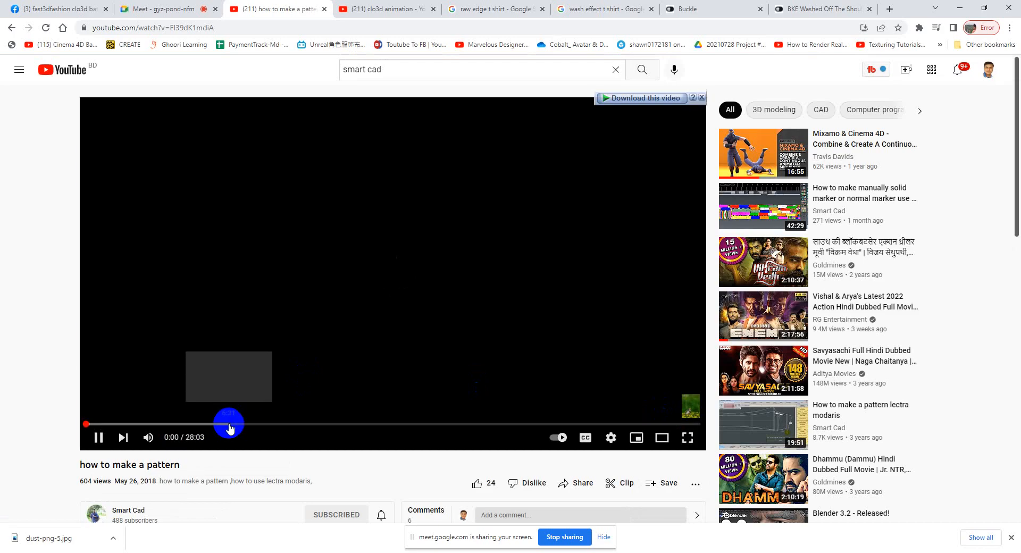
- Skip through the how to make a pattern video to about 18:04 and pause it there
click(231, 424)
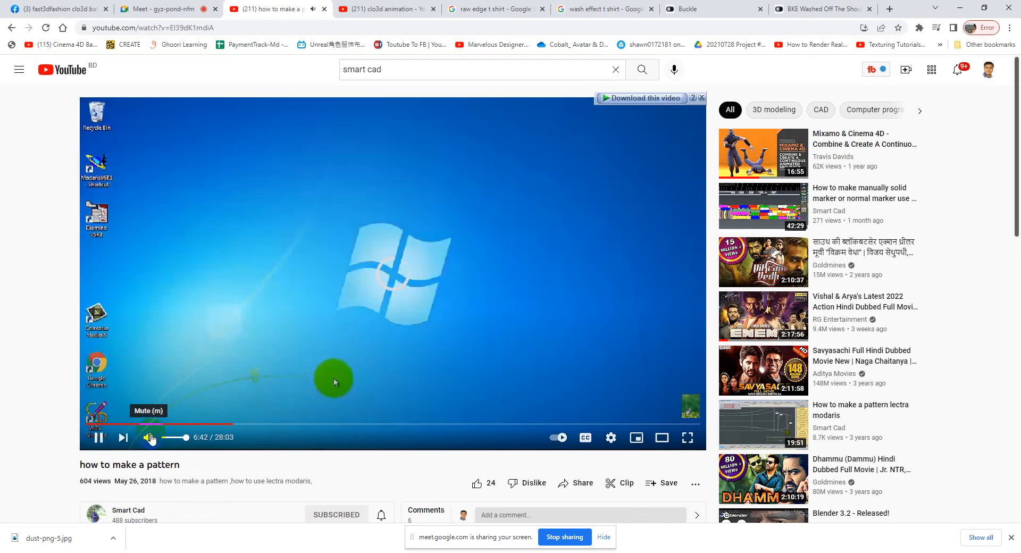
click(334, 424)
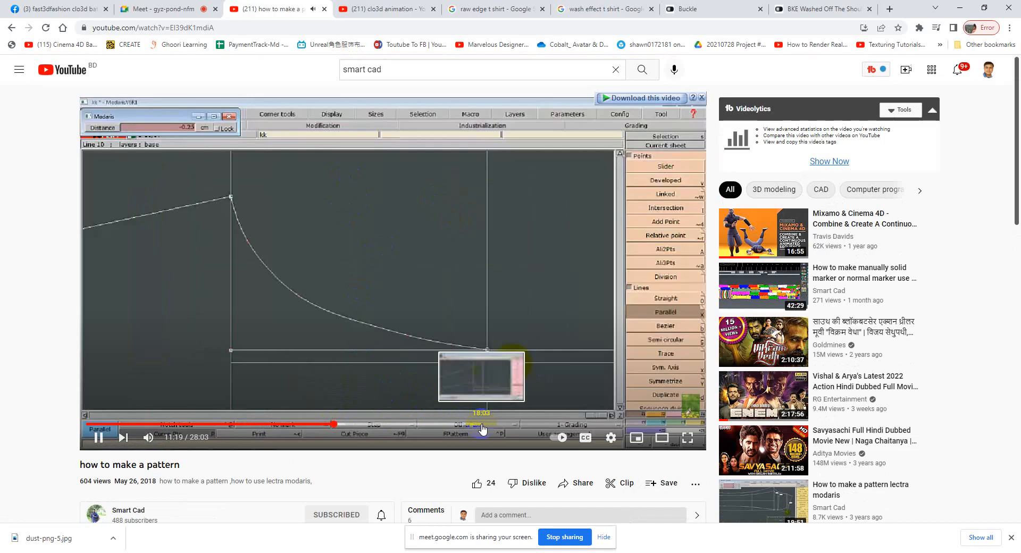
click(483, 424)
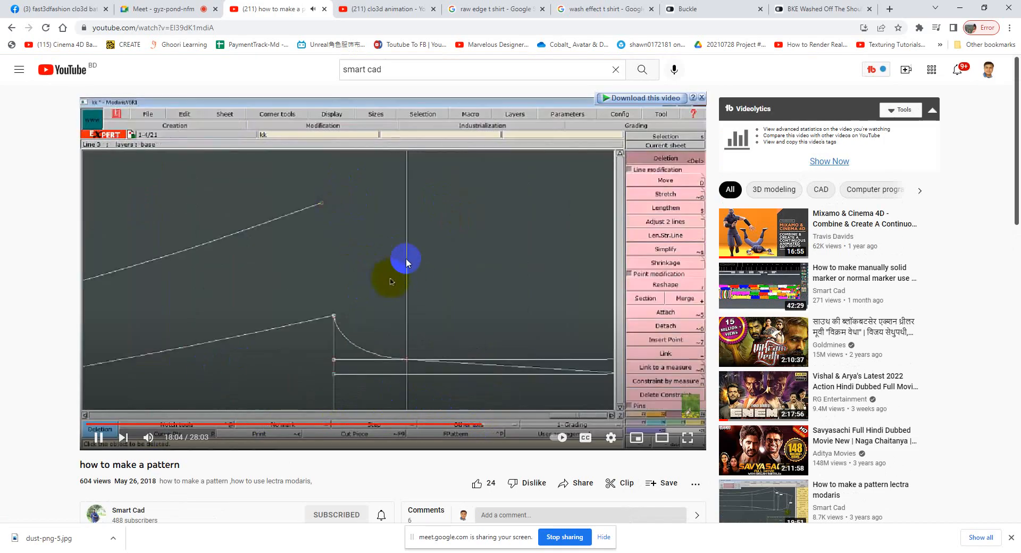
click(400, 251)
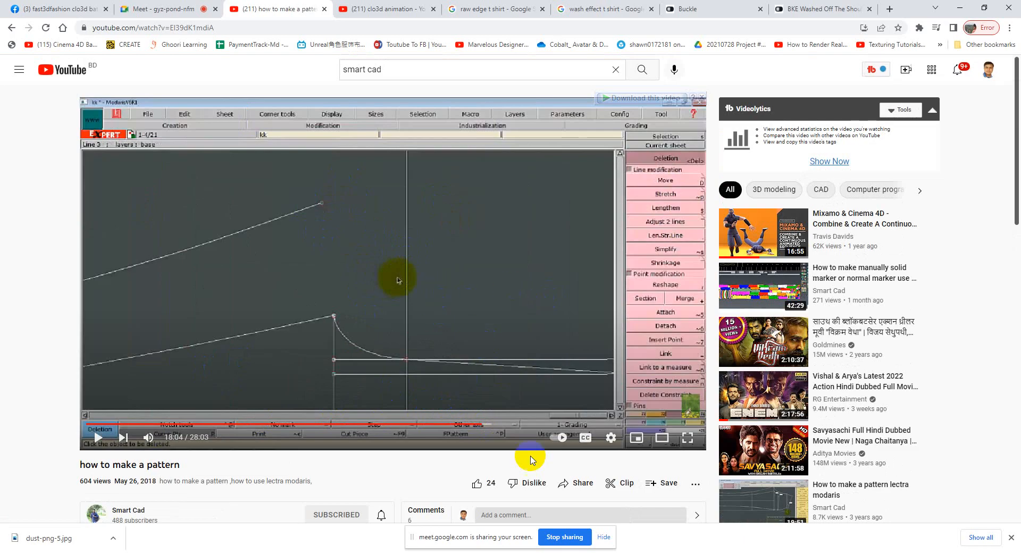
- Switch to CLO and examine the trouser pattern pieces up close in the 2D Pattern Window
key(alt+Tab)
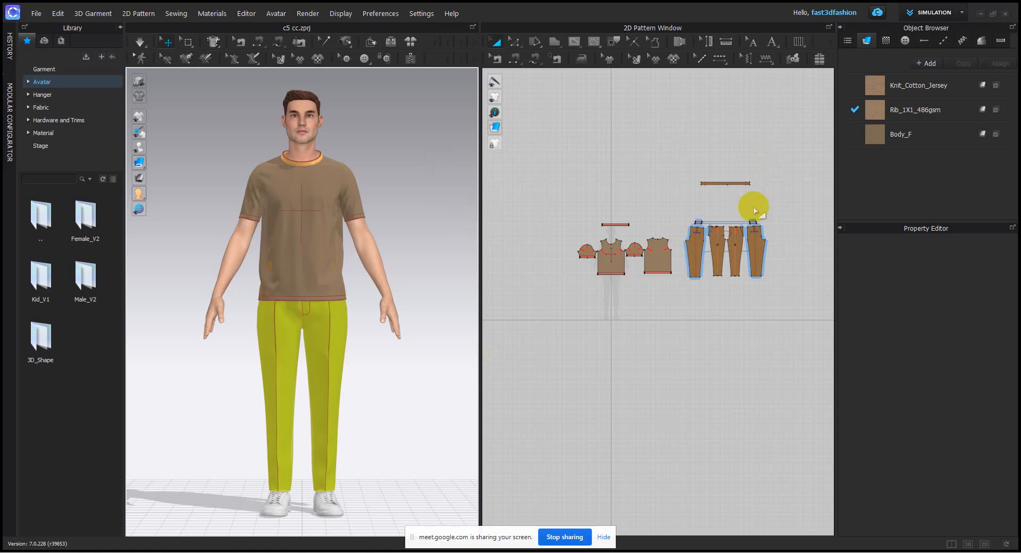
scroll(712, 234, up, 3)
middle_drag(711, 213, 640, 256)
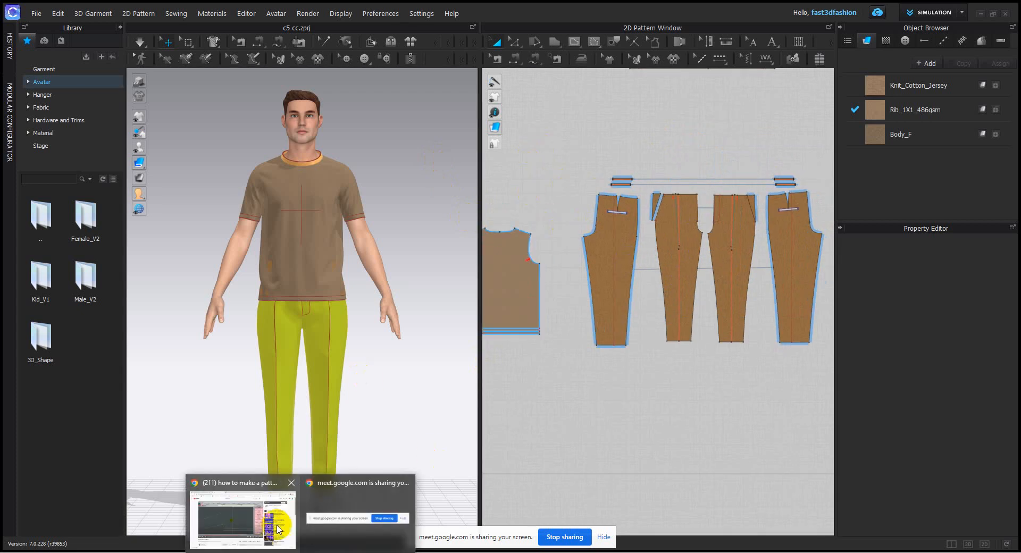
- Switch to Chrome and search Google for hoodie pattern in place of the raw edge t shirt search
click(276, 525)
click(468, 9)
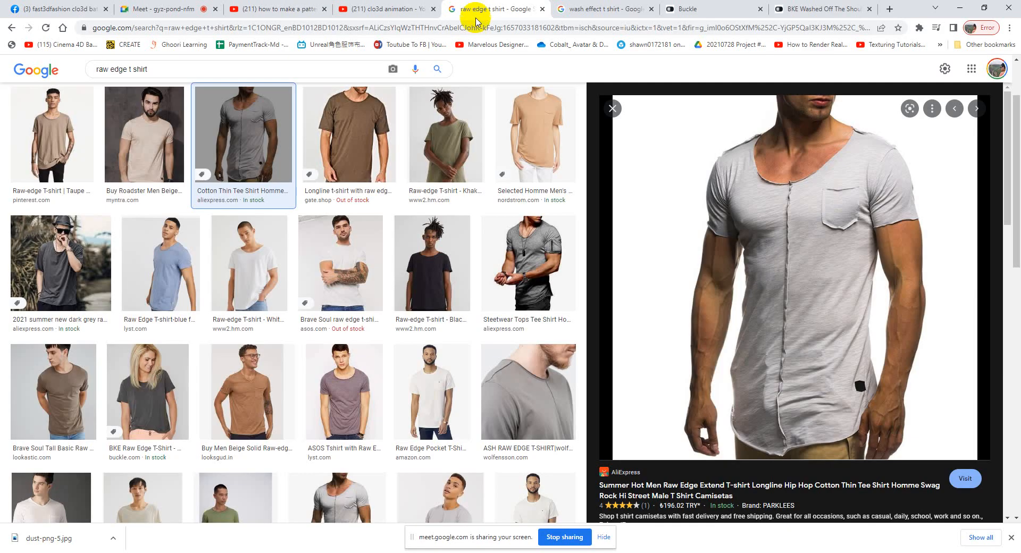
click(470, 29)
text(h)
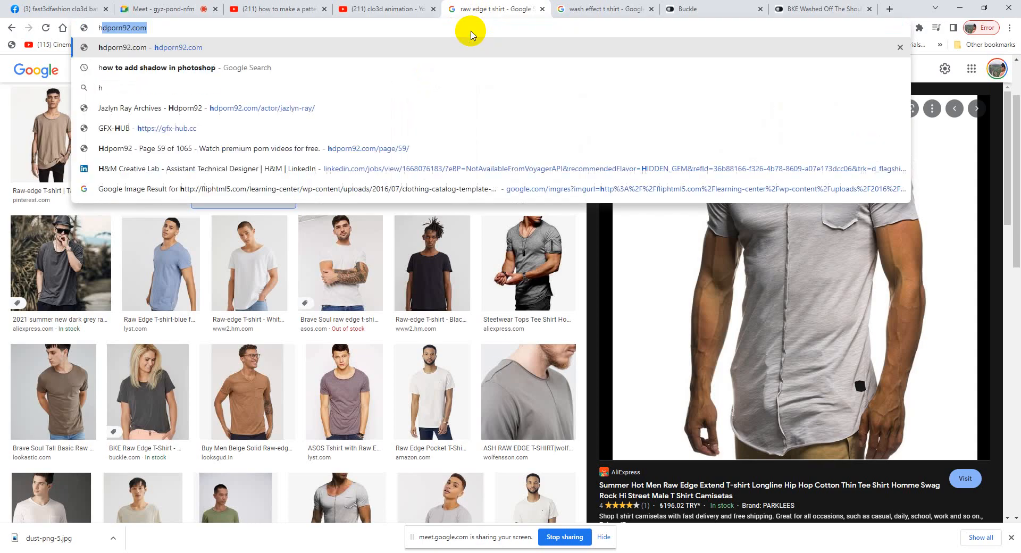
text(oodie )
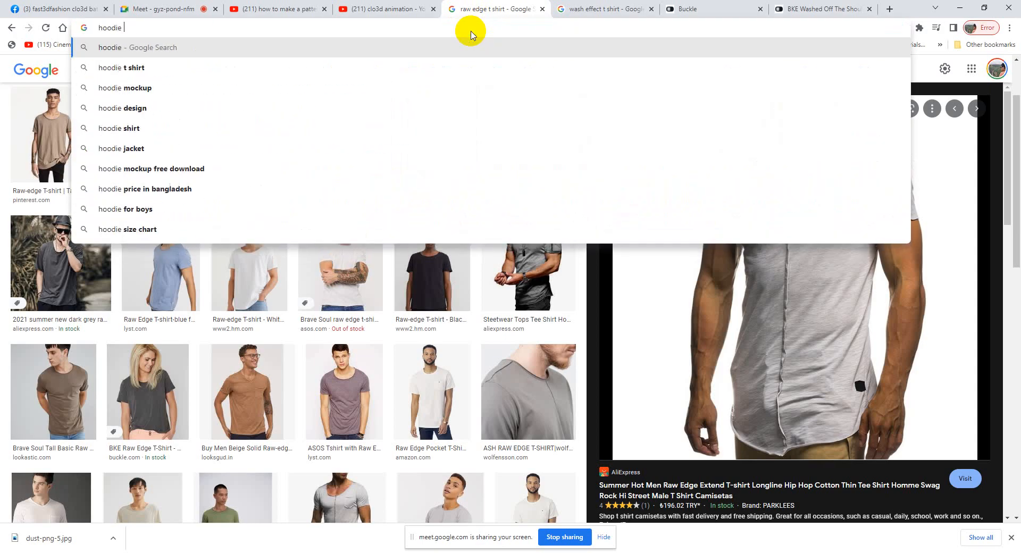
text(pattern)
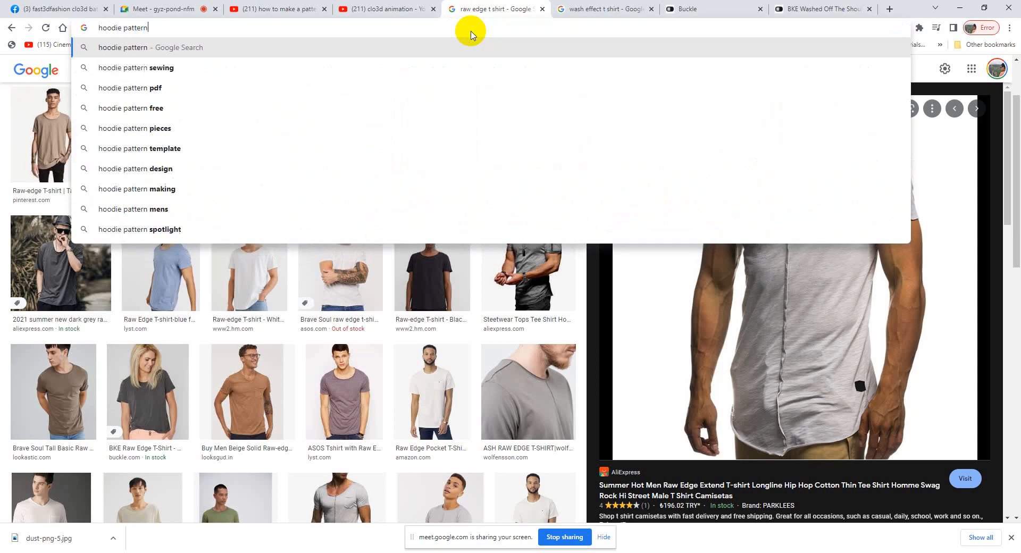
key(Return)
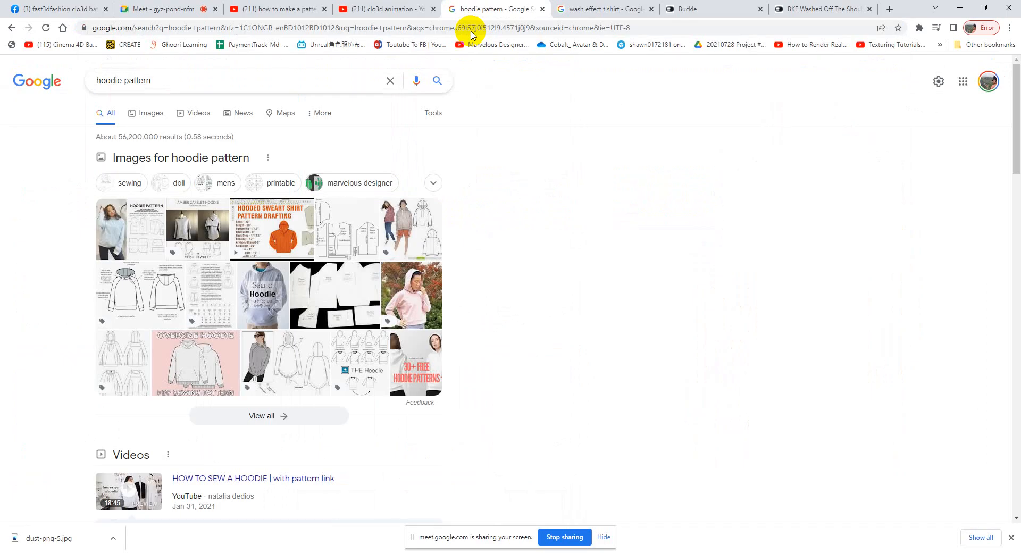
- Open the hoodie pattern image results and preview the Pattern Tracksuits Part 1 drawing
click(340, 226)
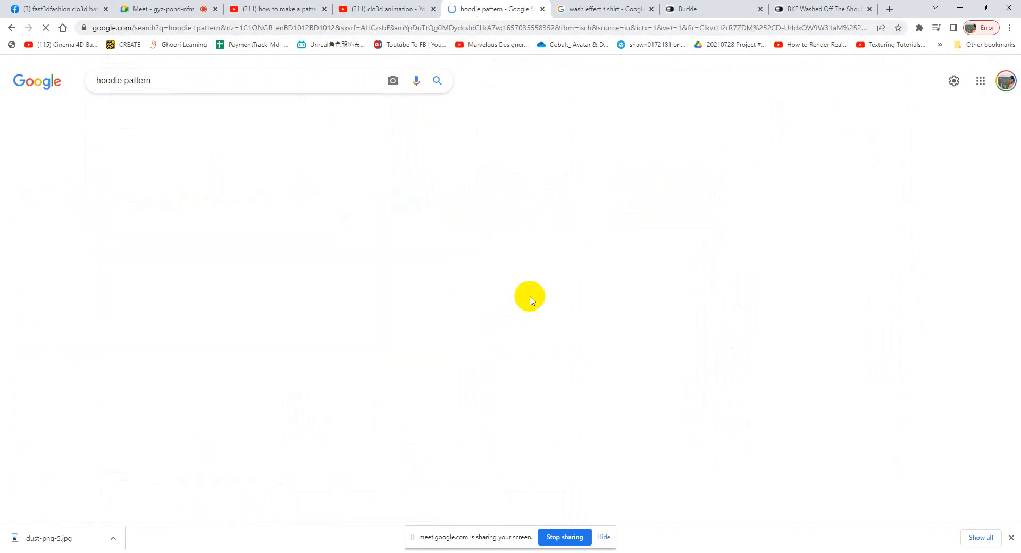
scroll(551, 287, down, 2)
click(568, 199)
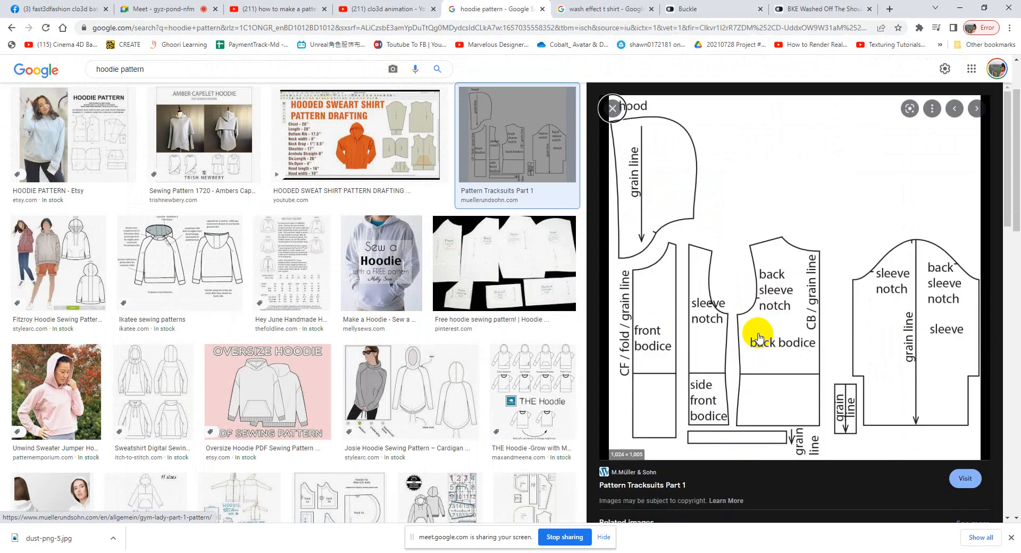
- Refine the image search to hoodie sewing pattern and browse the resulting pattern images
click(120, 68)
text(sewing)
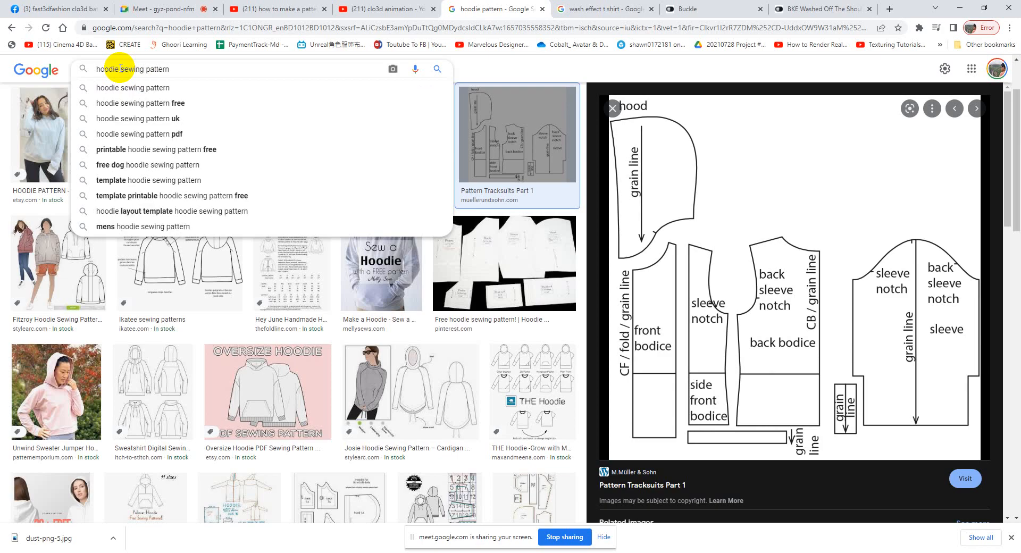
key(Return)
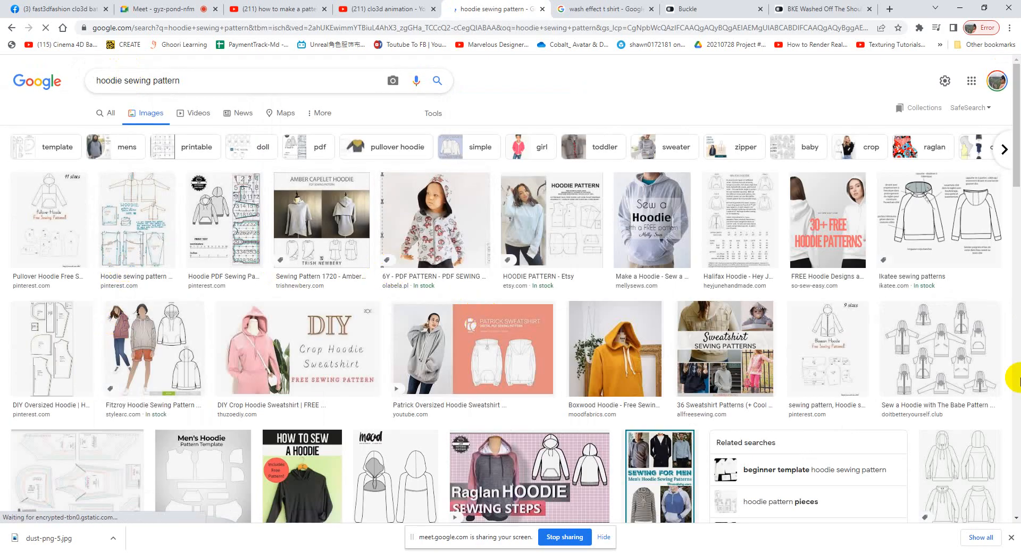
click(629, 383)
scroll(234, 320, down, 2)
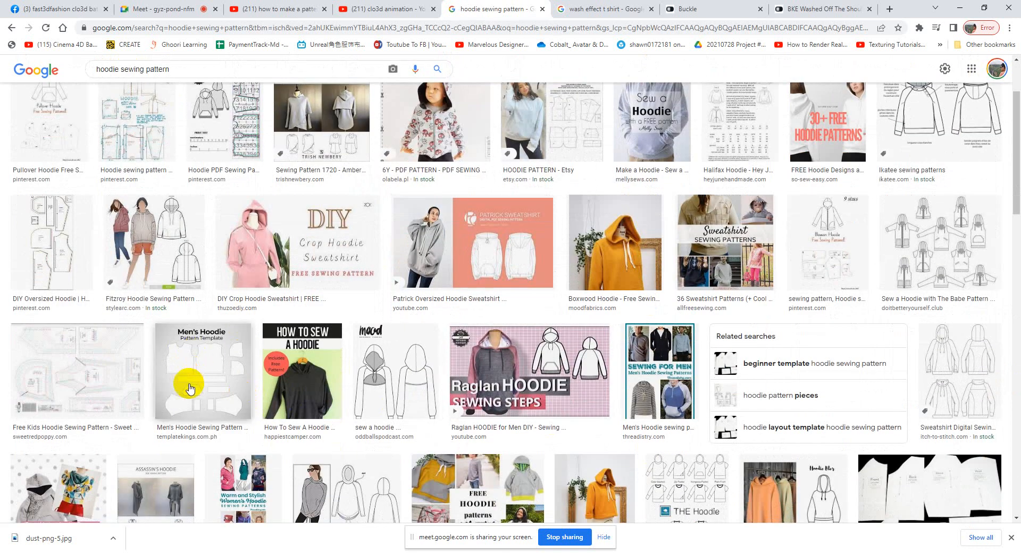
- Preview the Men's Hoodie Pattern Template image, save it as Mens_Hoodie_NEW_.png and show the download in its folder
click(197, 375)
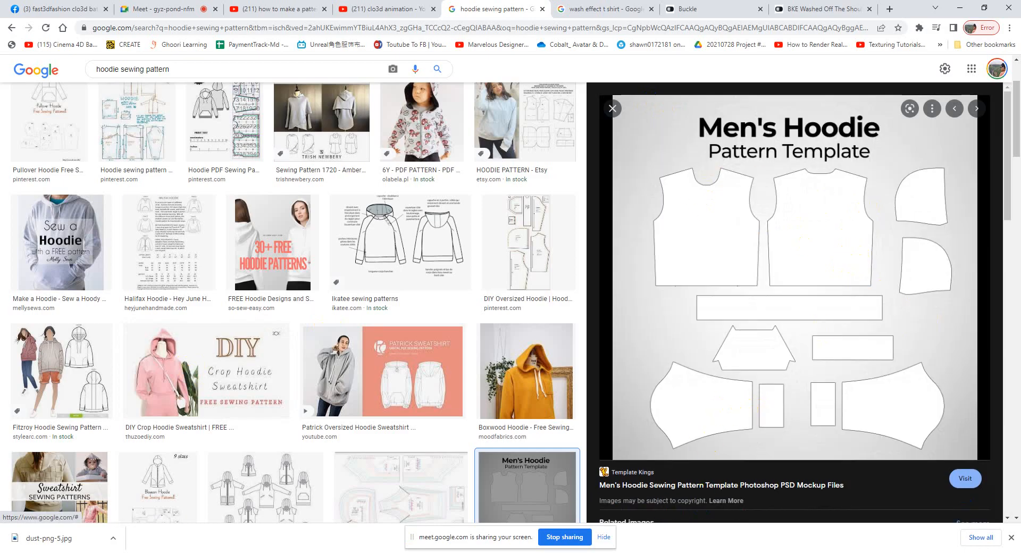
right_click(752, 210)
click(803, 324)
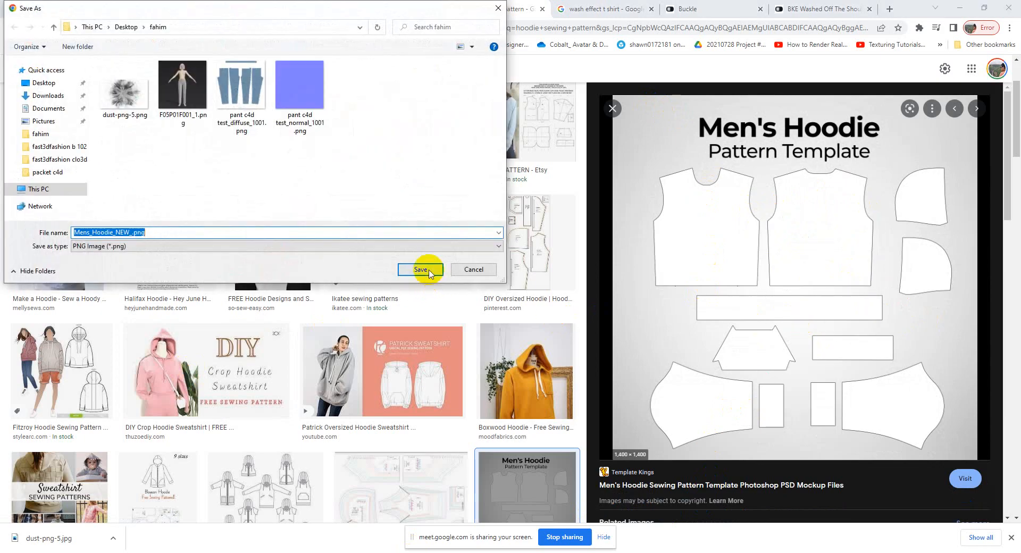
click(421, 270)
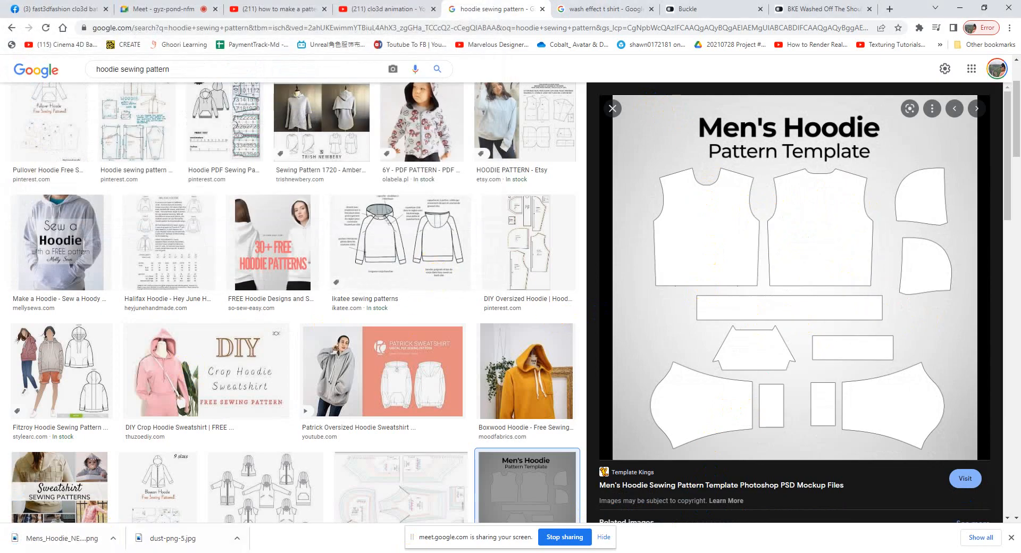
mouse_move(508, 552)
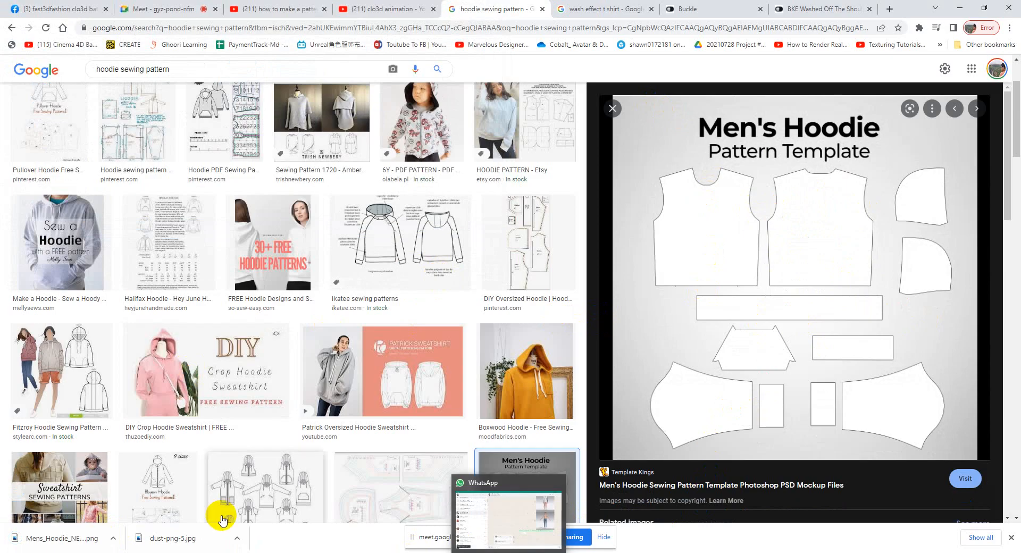
right_click(72, 538)
click(110, 512)
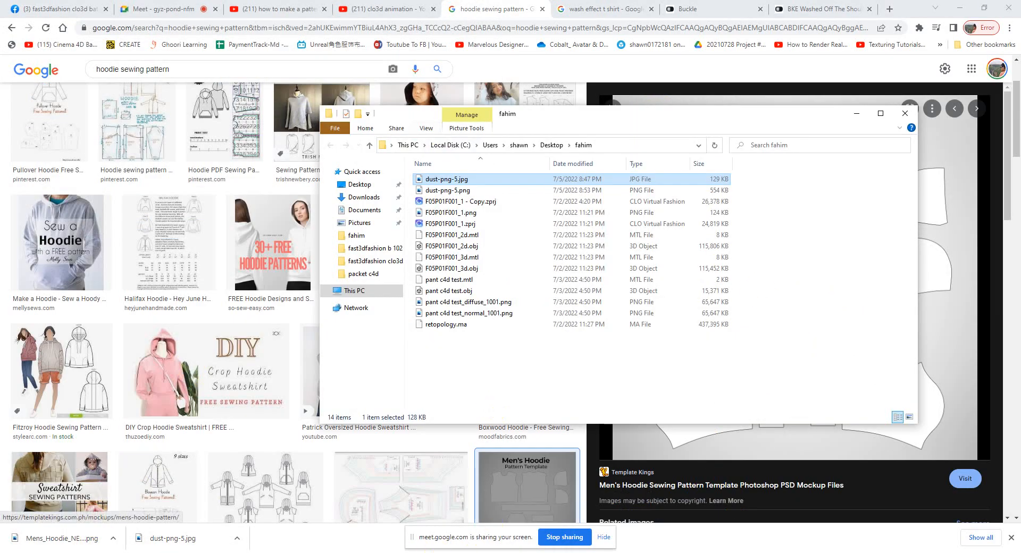
- Switch to CLO and start a new project in place of the c5 cc outfit
click(481, 552)
click(413, 110)
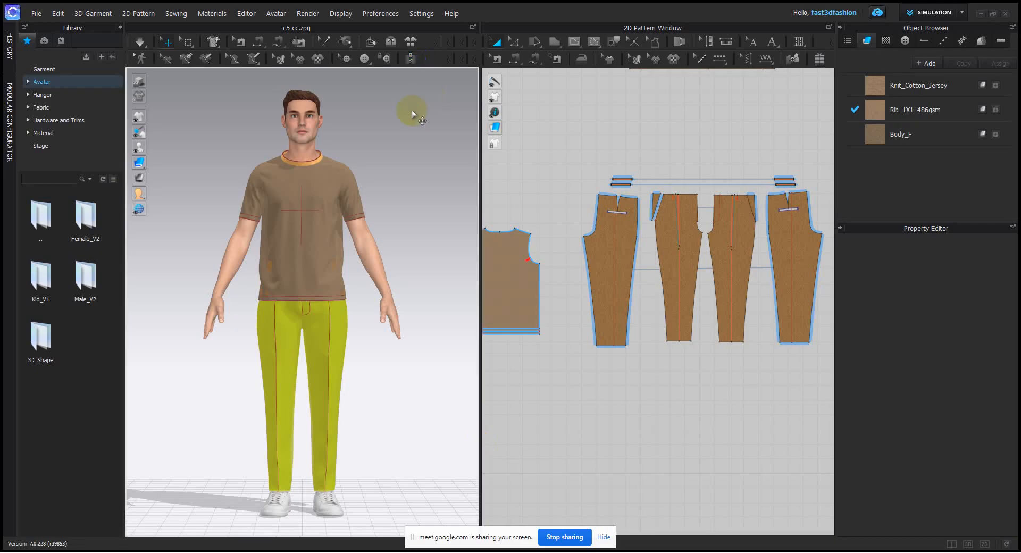
scroll(664, 186, down, 5)
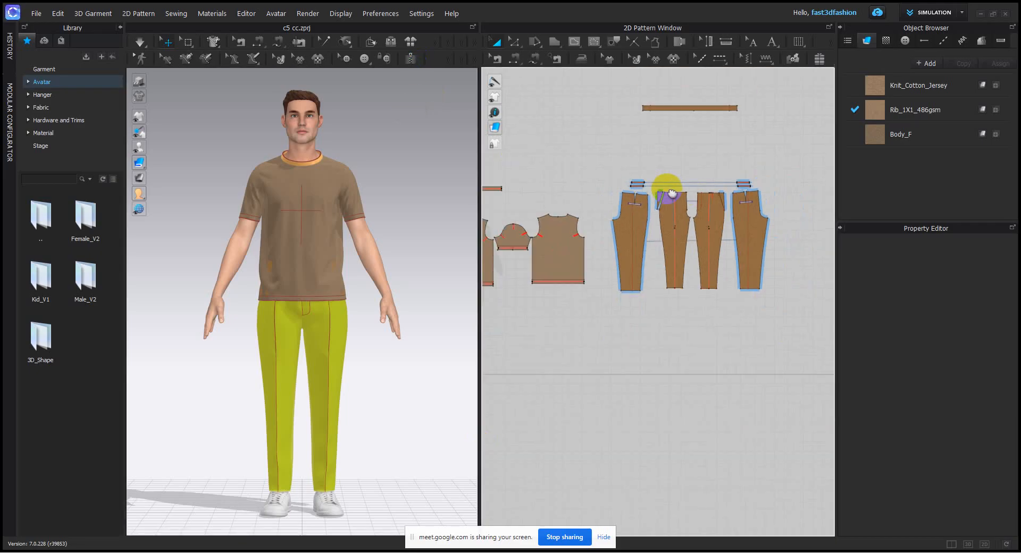
click(35, 14)
click(43, 26)
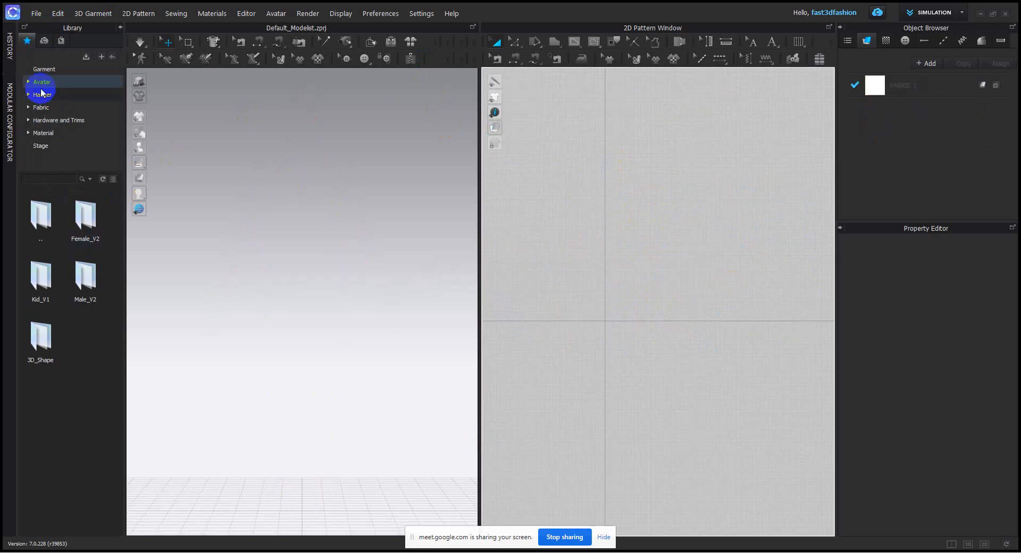
- Load the first male avatar from the Male_V2 library folder into the empty scene
click(80, 266)
click(82, 217)
click(42, 276)
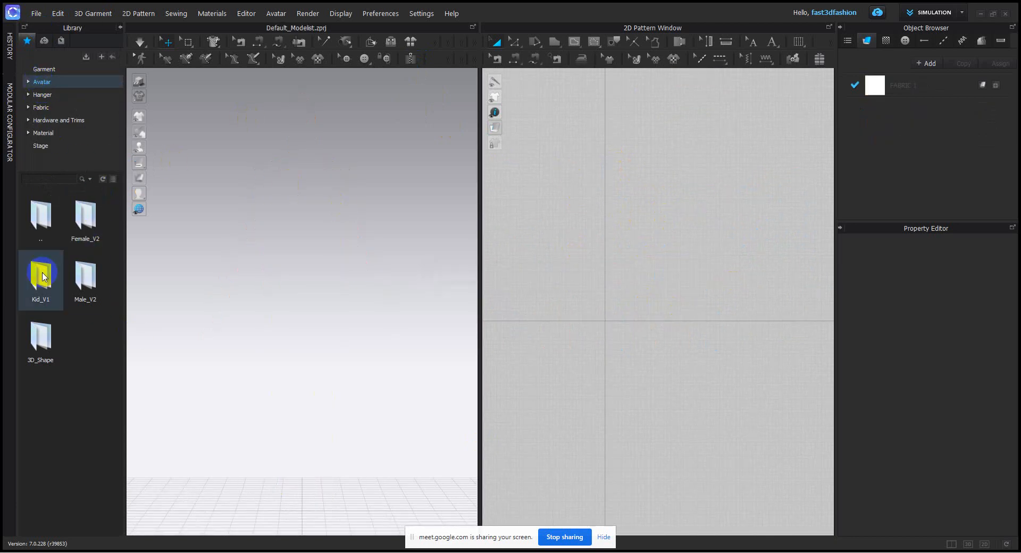
click(85, 287)
double_click(85, 287)
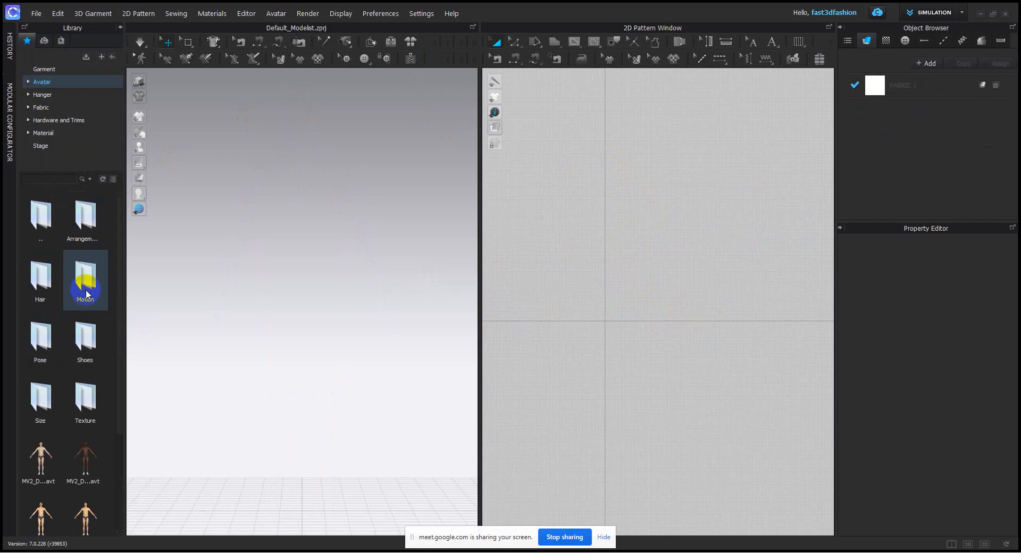
double_click(27, 447)
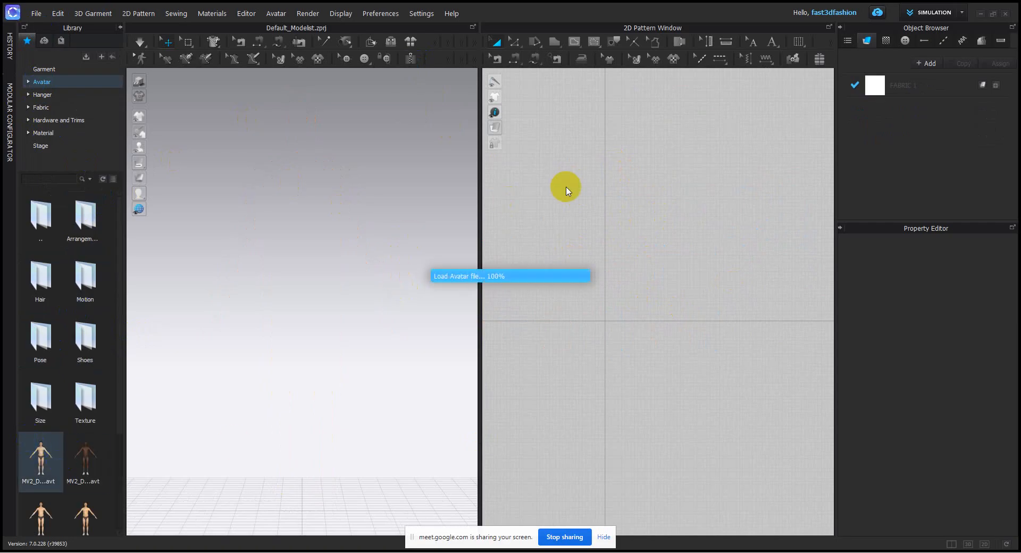
- Show only the 2D Pattern Window and frame the avatar's silhouette in it
drag(480, 219, 247, 222)
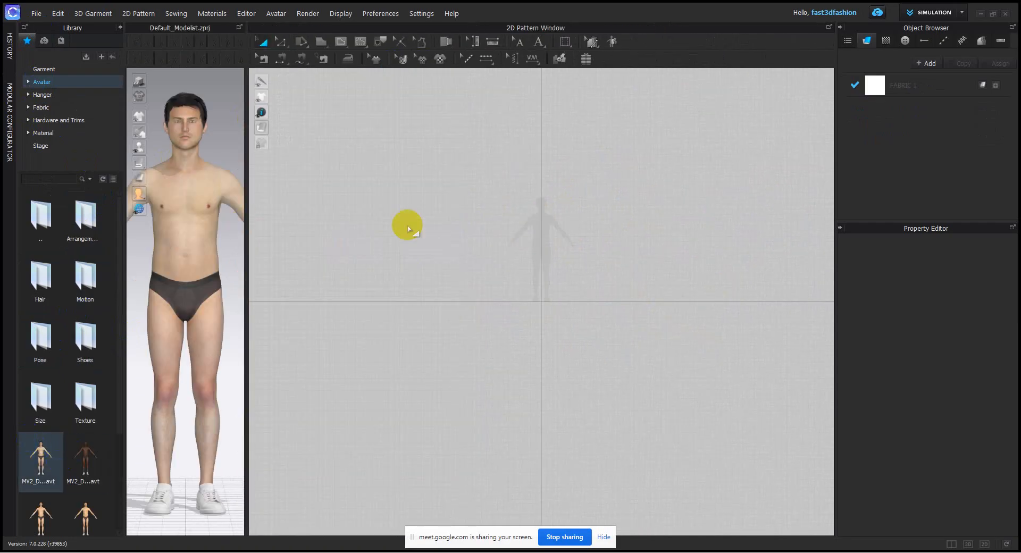
scroll(512, 205, up, 6)
middle_drag(625, 256, 425, 131)
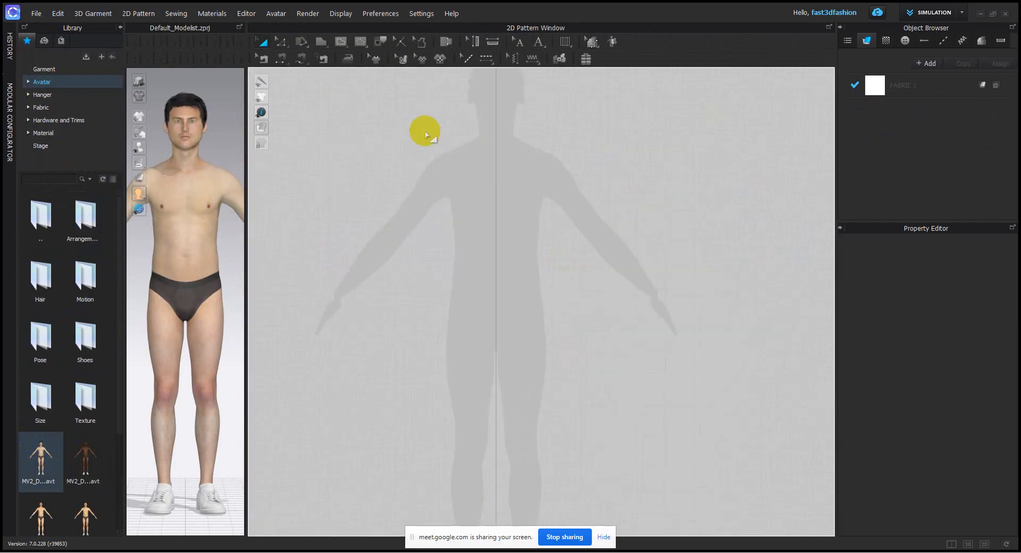
click(986, 544)
scroll(429, 266, down, 3)
middle_drag(428, 267, 475, 299)
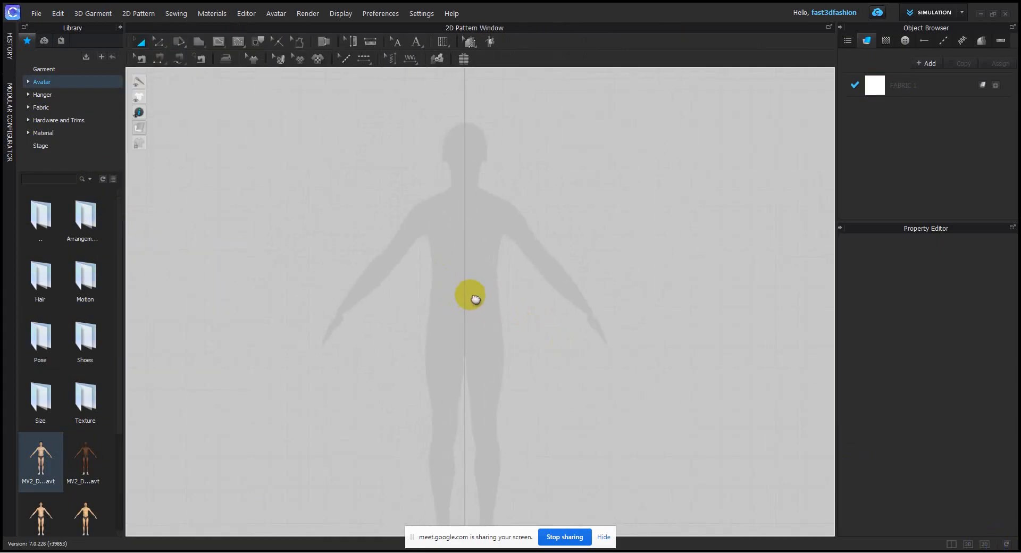
- Draw a rectangle pattern about 45 by 67 over the avatar silhouette's torso, from neck to hips
click(199, 45)
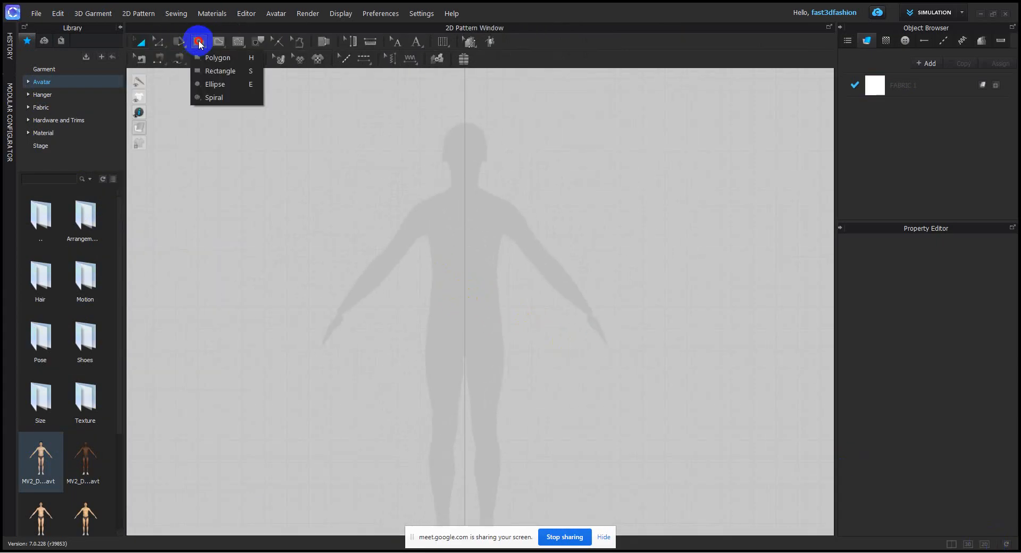
click(218, 71)
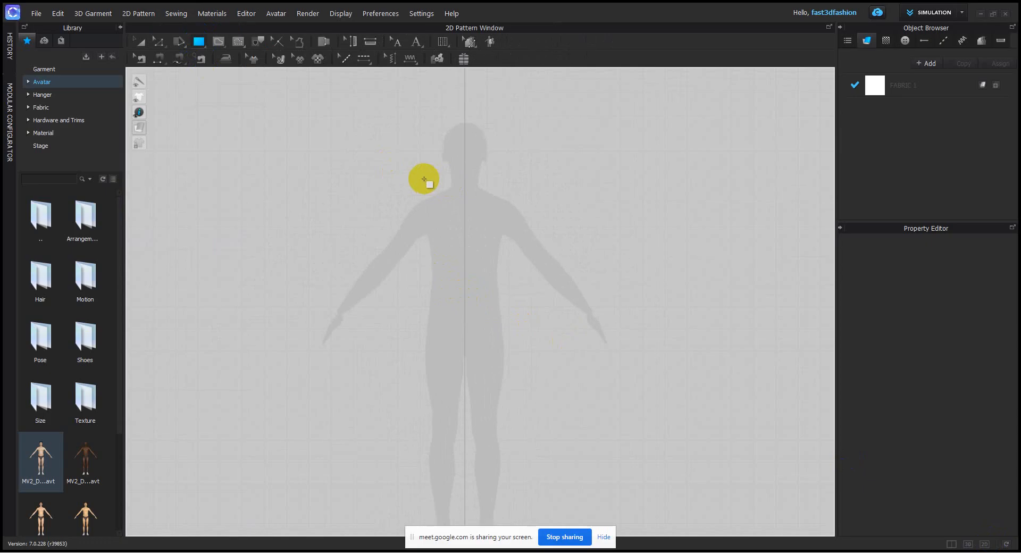
drag(414, 176, 514, 325)
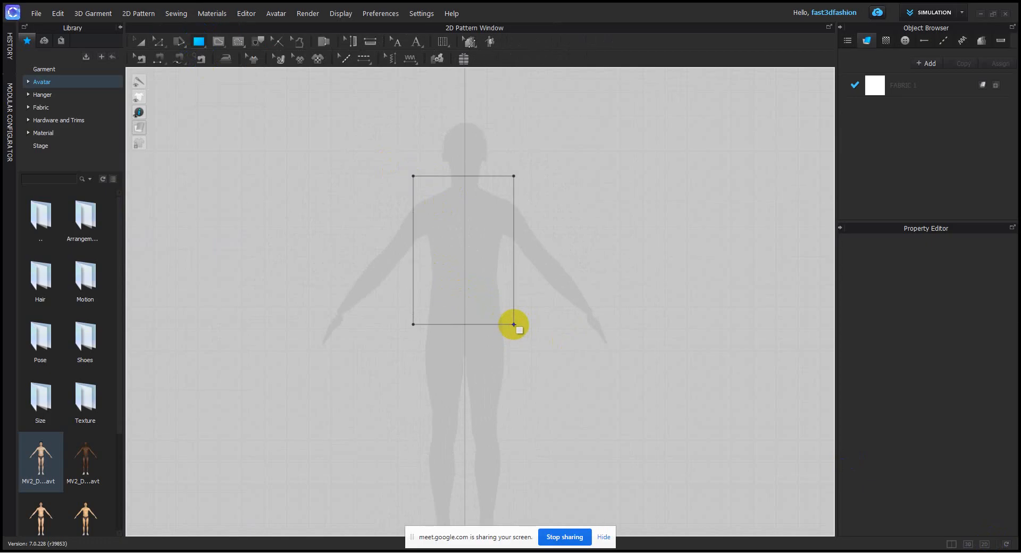
drag(514, 324, 514, 326)
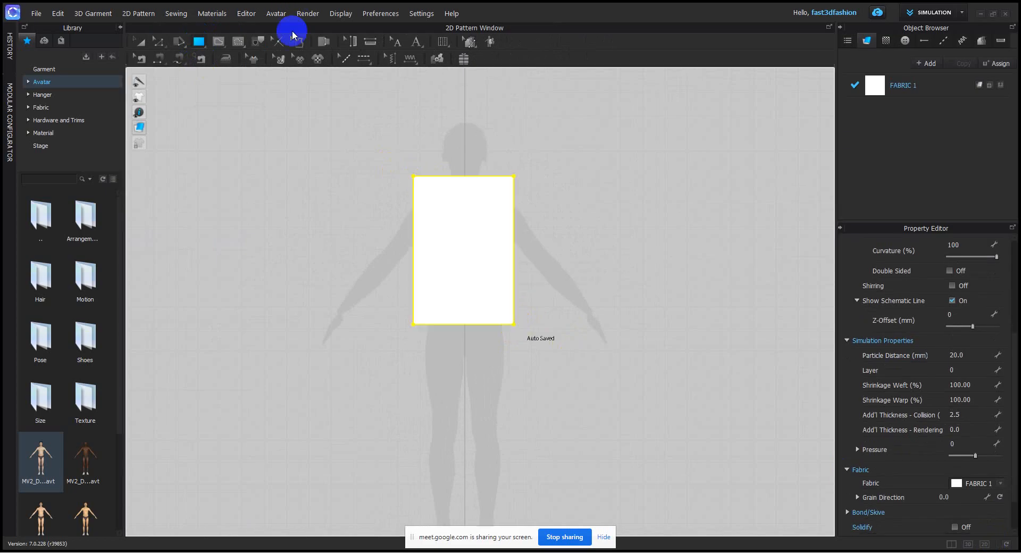
- Start adding a graphic to the pattern, and copy the path of the hoodie download's folder by way of Chrome
click(317, 59)
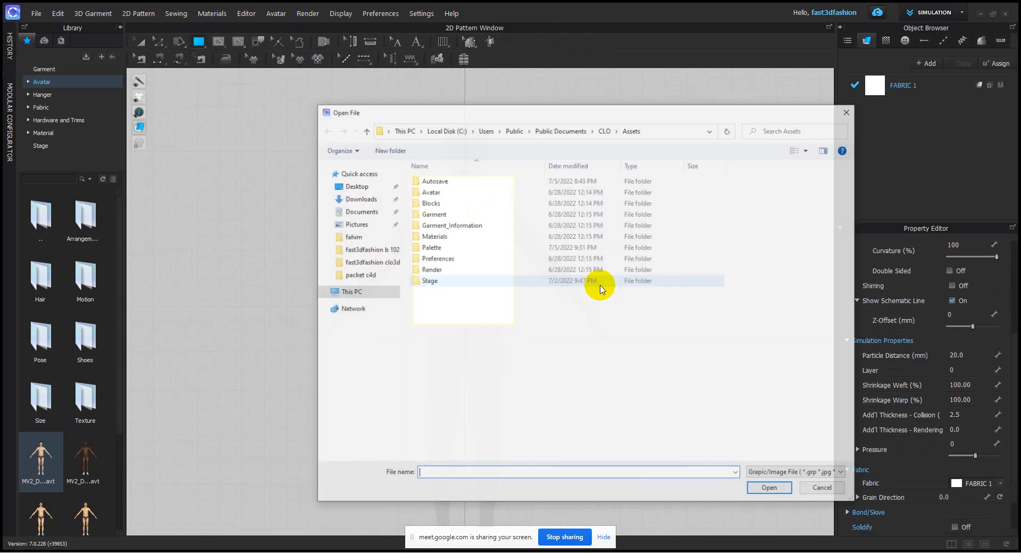
click(355, 186)
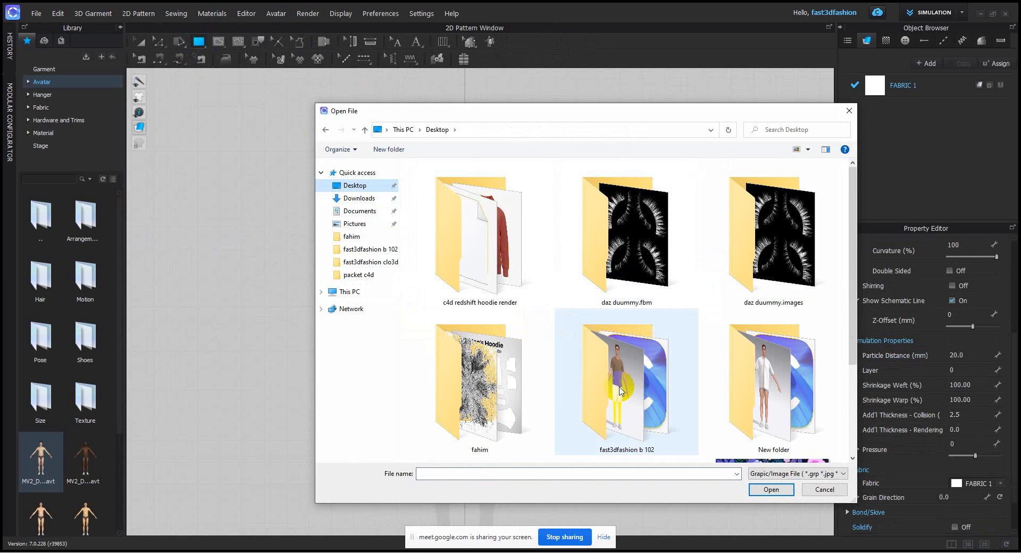
click(207, 544)
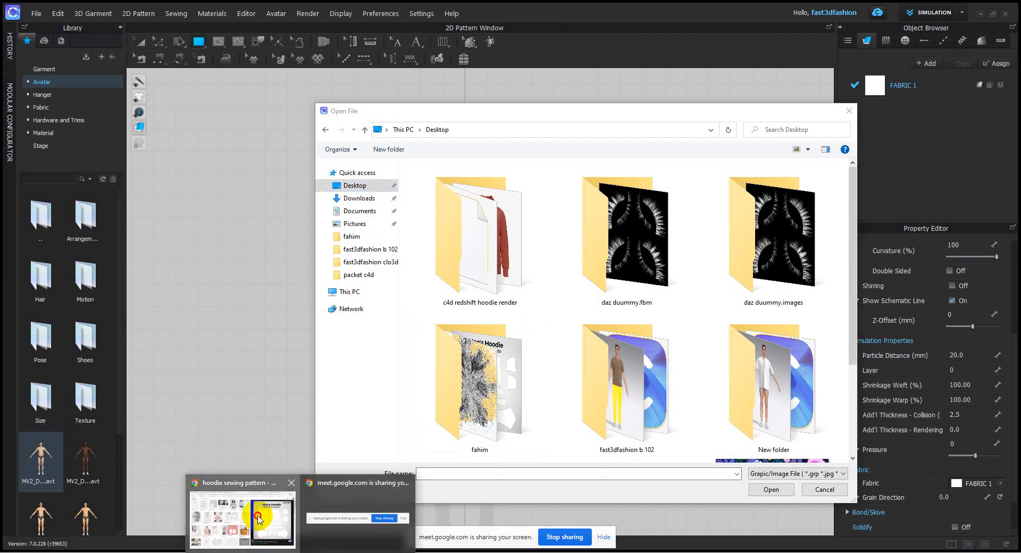
click(258, 518)
right_click(80, 538)
click(110, 511)
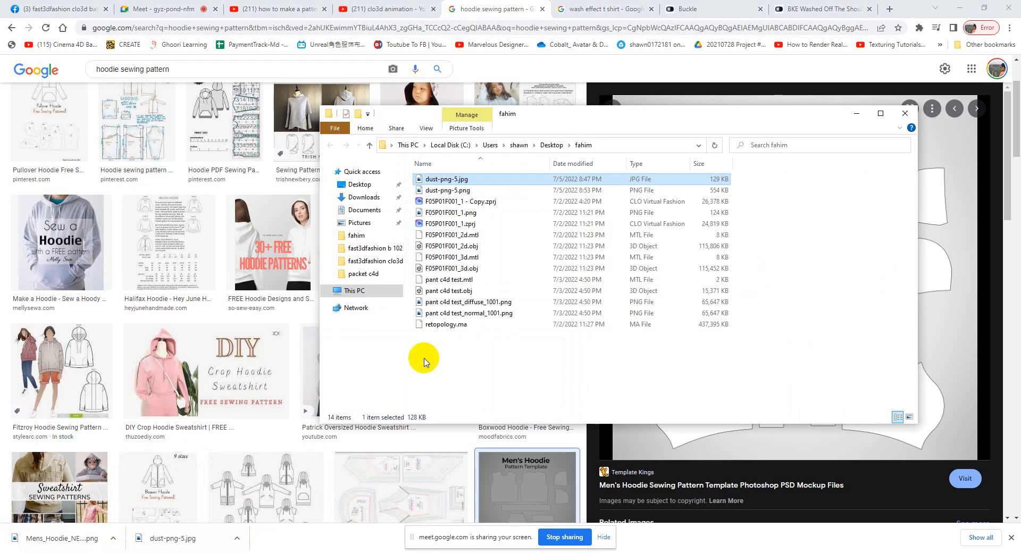
click(644, 144)
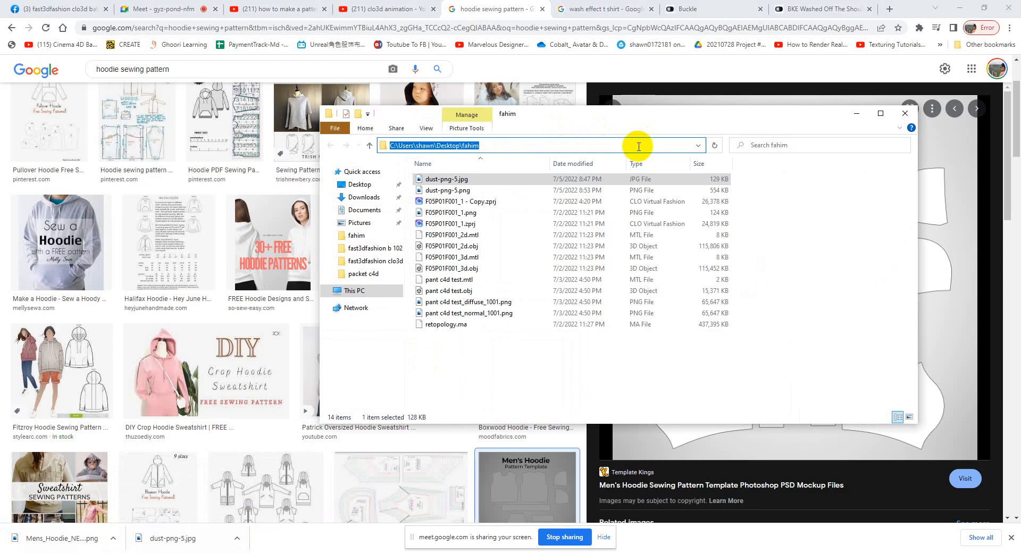
click(912, 113)
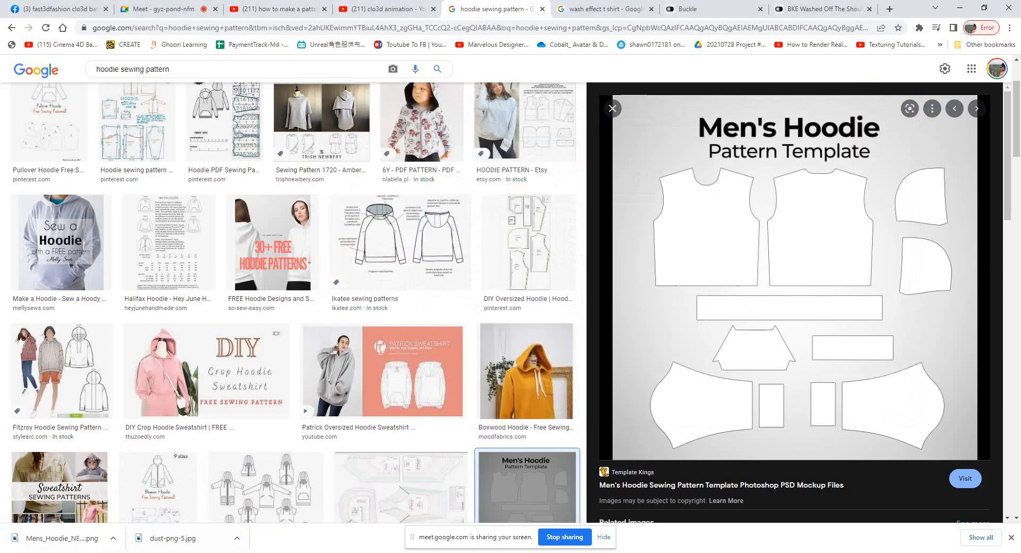
- Return to CLO, open Mens_Hoodie_NEW_.png from the copied folder path and place it as a graphic on the rectangle
key(alt+Tab)
click(480, 134)
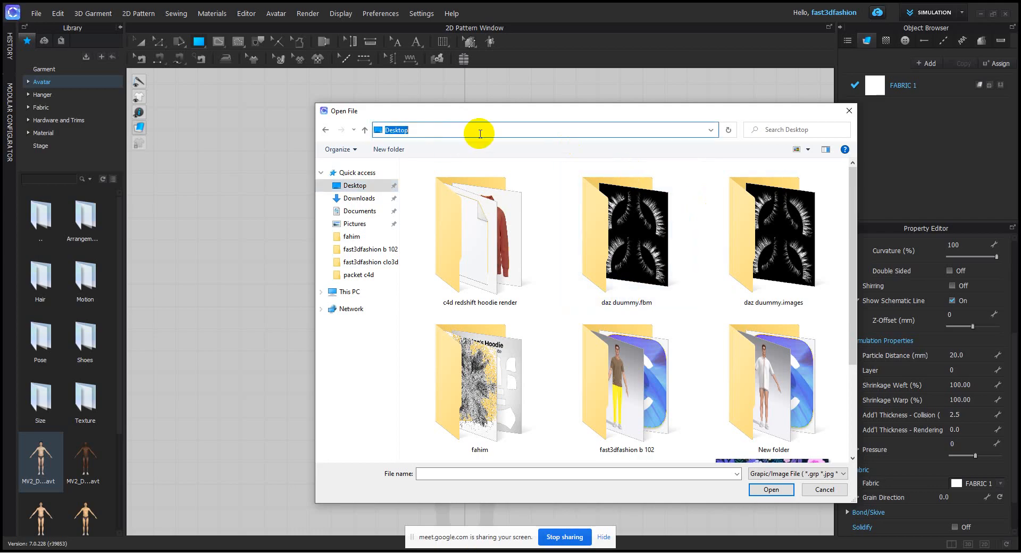
key(Return)
click(625, 205)
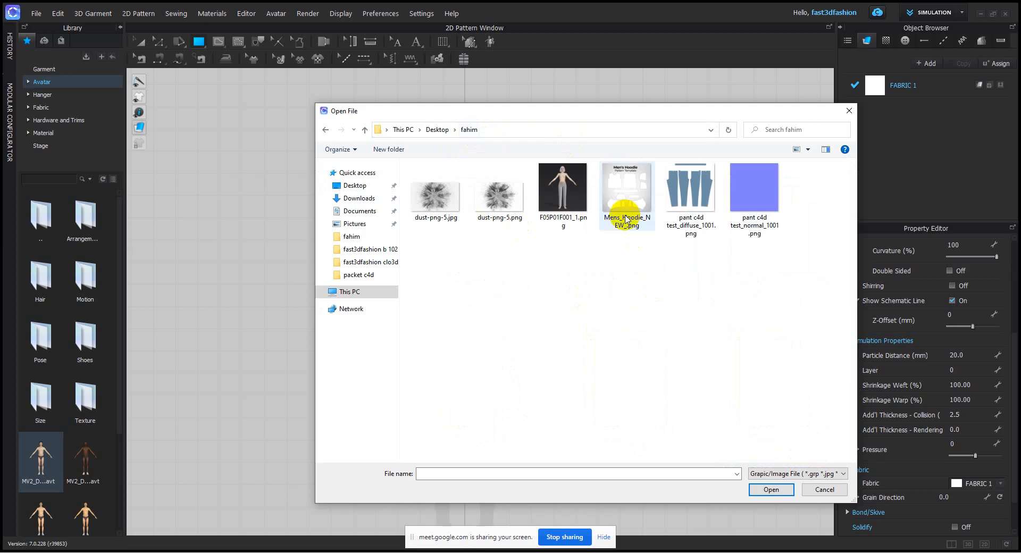
click(771, 489)
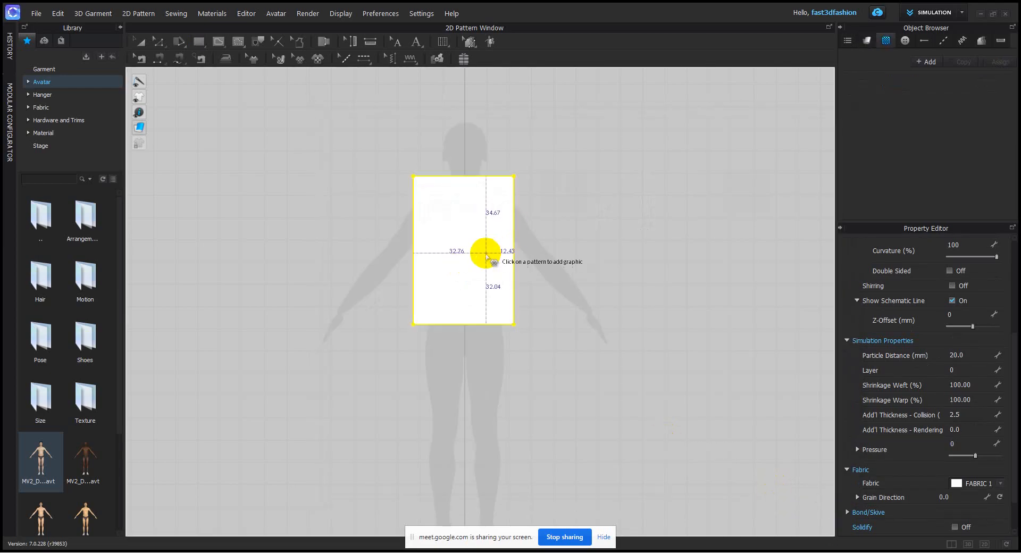
click(463, 236)
click(484, 353)
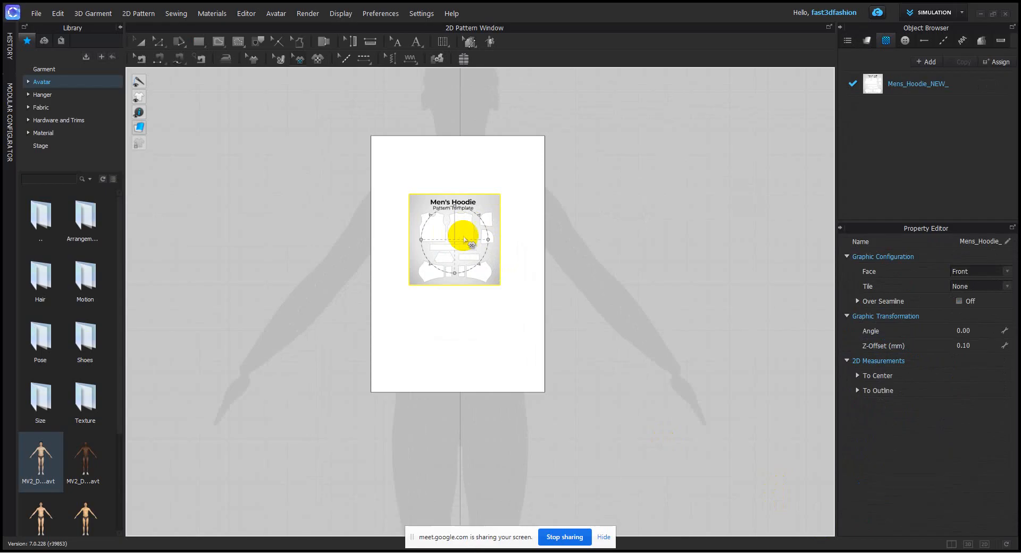
- Try the see-through display that hides the graphic, and set the 2D pattern surface to translucent
click(267, 142)
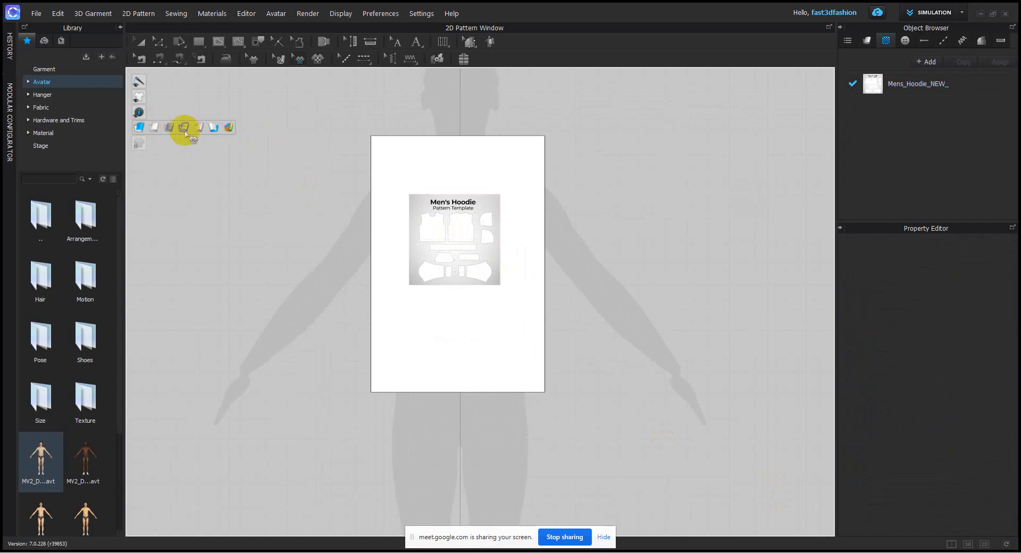
click(185, 129)
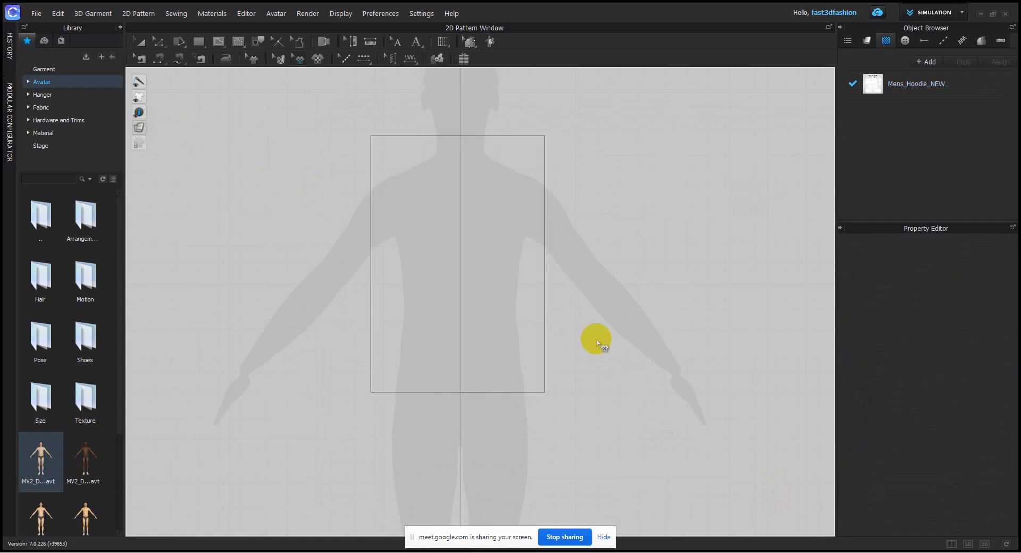
click(457, 233)
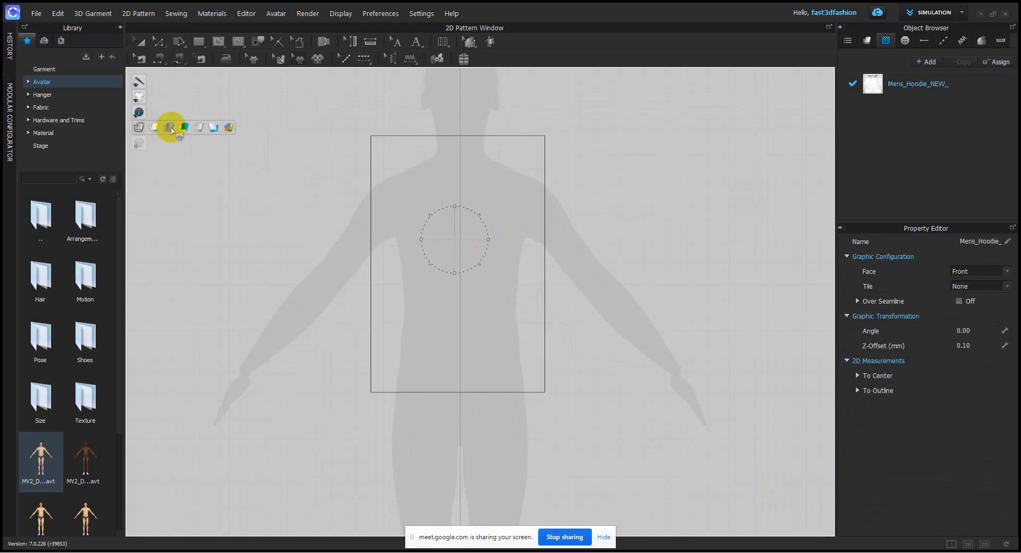
click(170, 128)
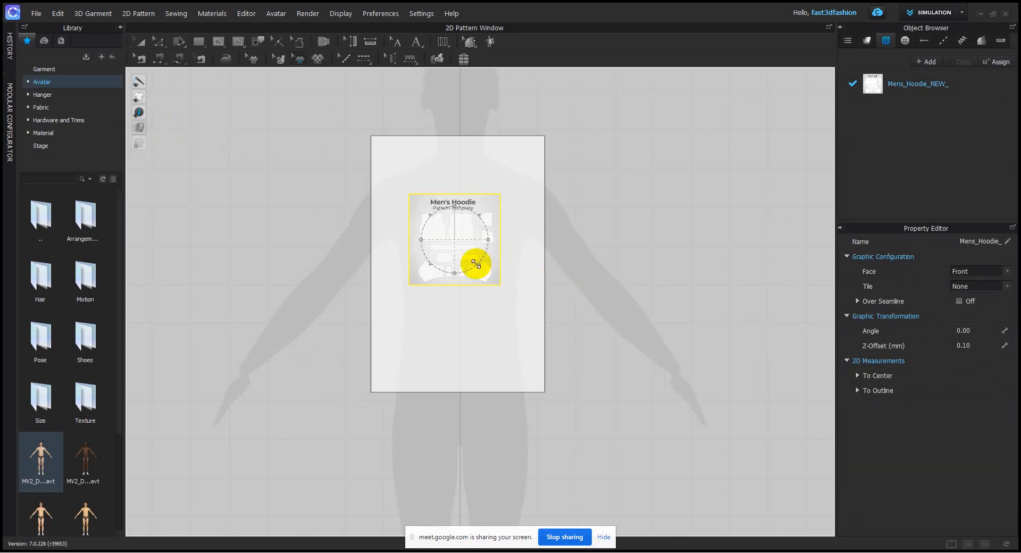
- Enlarge the hoodie template graphic and move it so its front body piece lies over the silhouette's torso inside the rectangle
click(670, 227)
click(464, 256)
drag(478, 260, 496, 296)
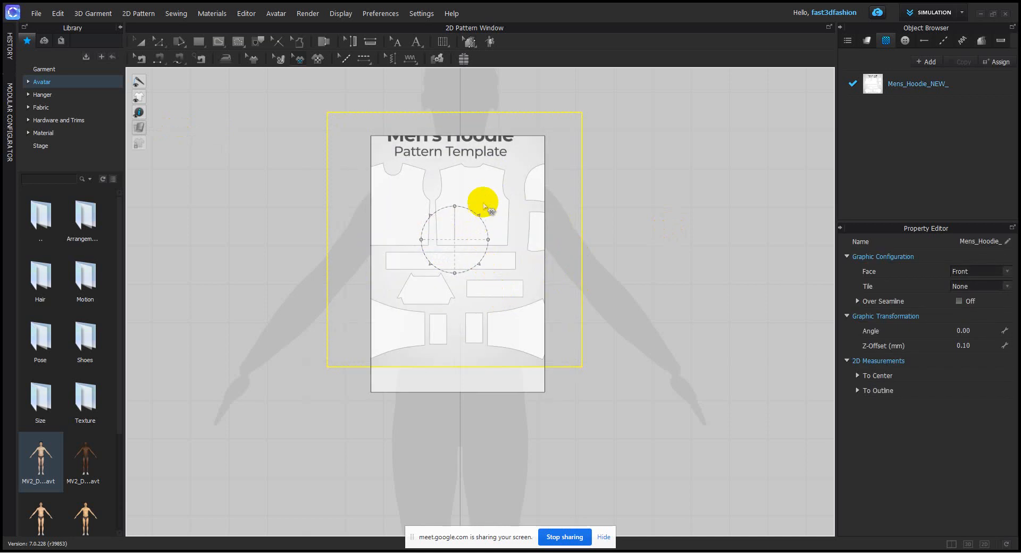
drag(484, 206, 532, 244)
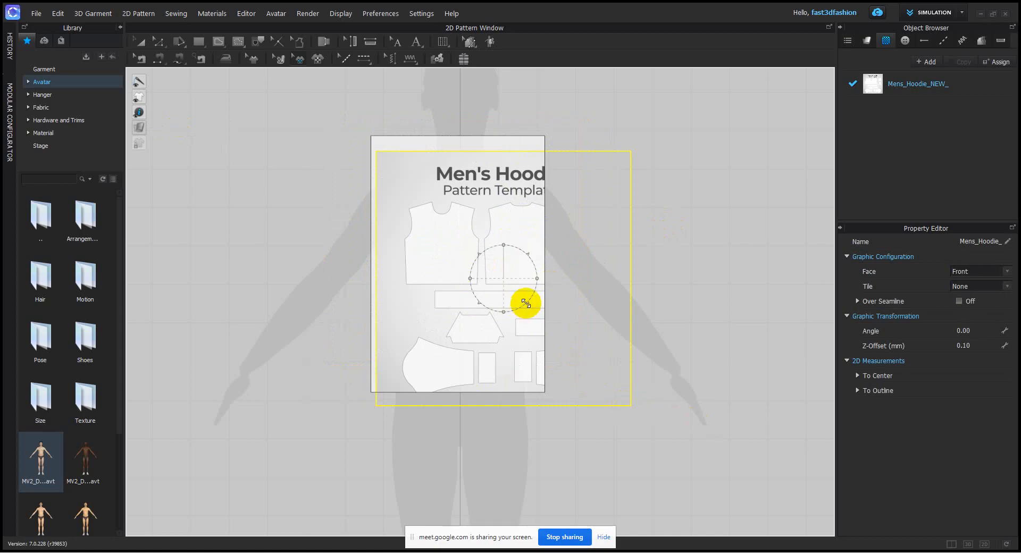
drag(525, 303, 537, 324)
scroll(470, 271, down, 3)
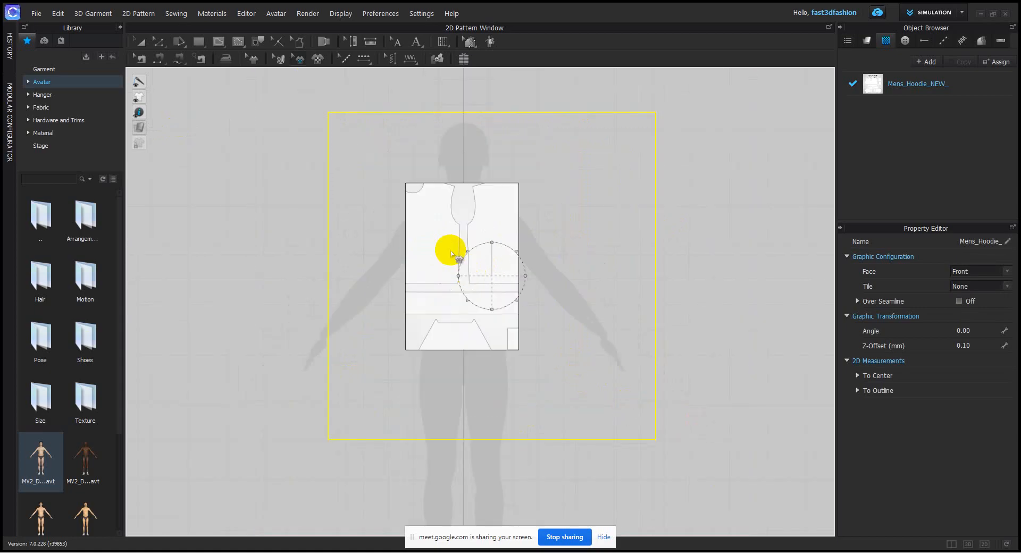
drag(449, 249, 486, 257)
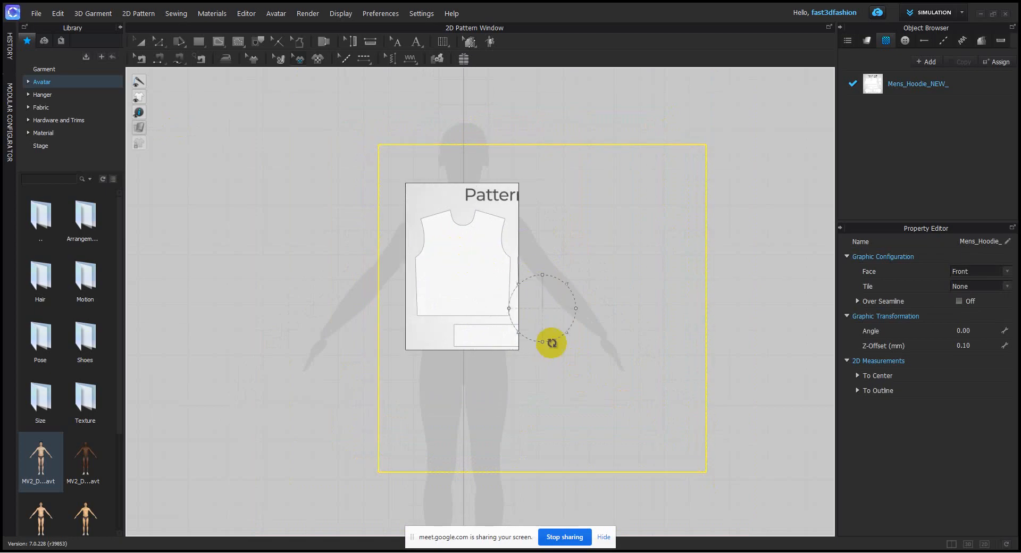
- Enlarge the Mens_Hoodie_NEW_ graphic in height and width, and move it so the bodice drawing sits centred inside the rectangle
drag(539, 346, 540, 346)
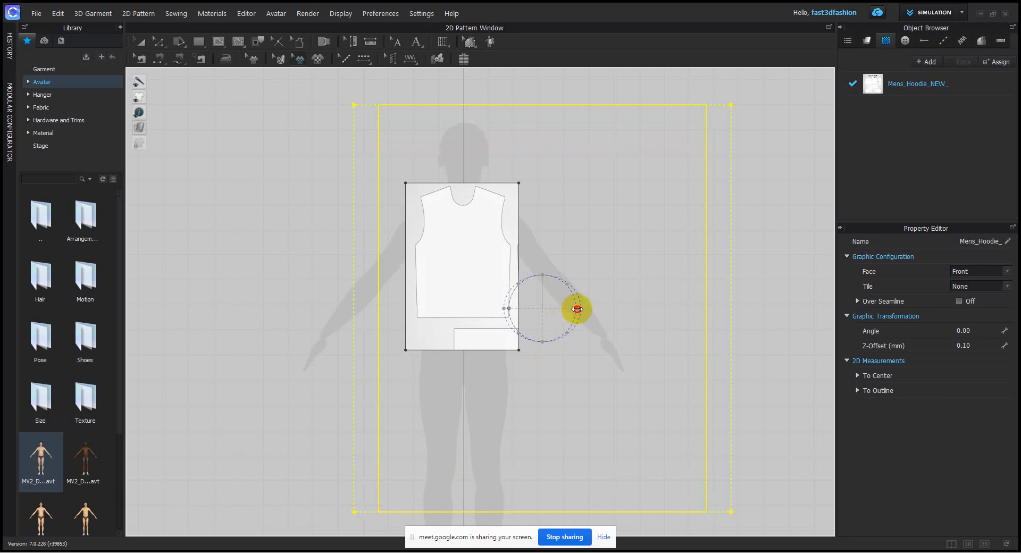
drag(577, 309, 577, 309)
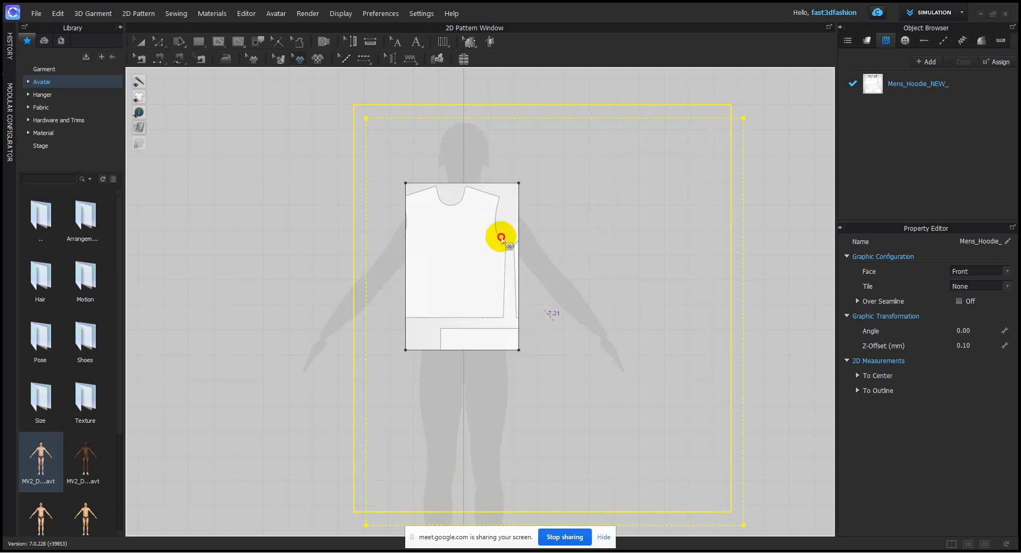
drag(501, 237, 502, 237)
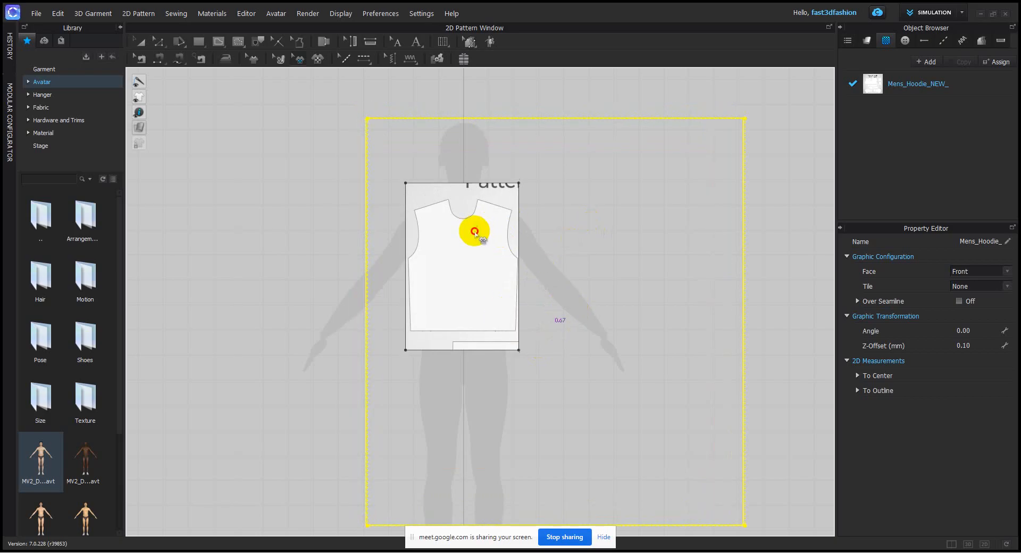
click(237, 154)
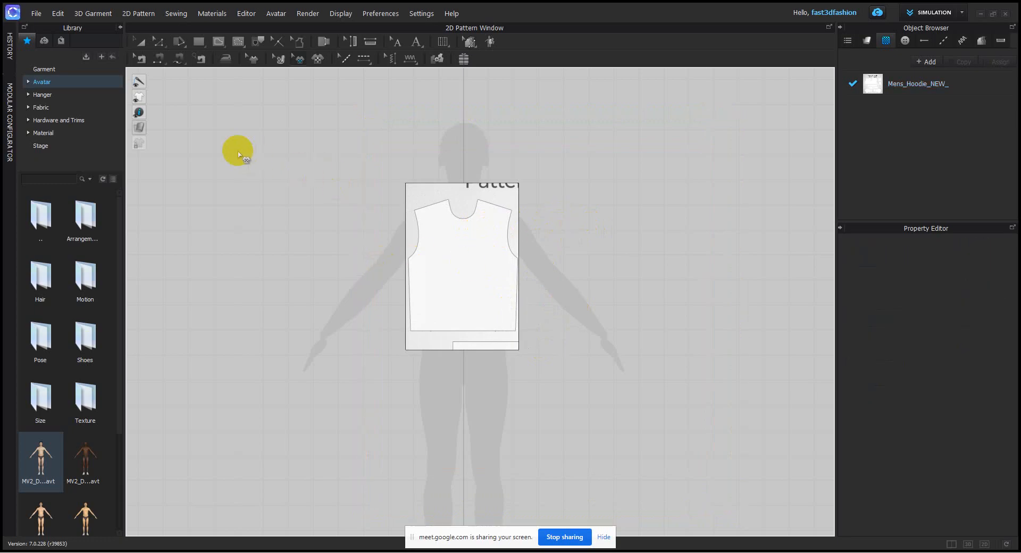
- Start an internal polygon at the neck centre and trace the bodice's left neck, 14 cm shoulder, 19.8 cm armhole, 29 cm side and hem, all about
click(158, 45)
click(224, 58)
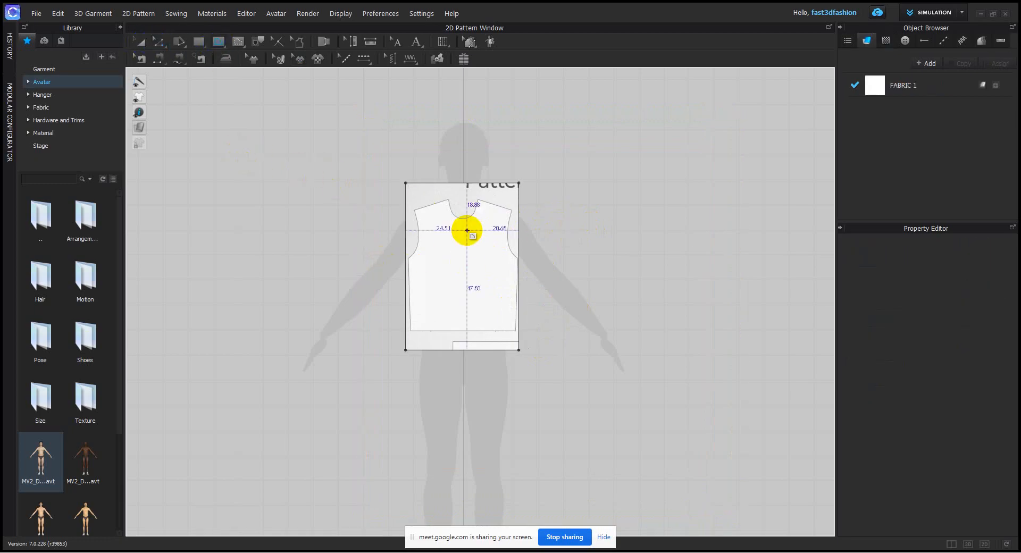
scroll(460, 227, up, 5)
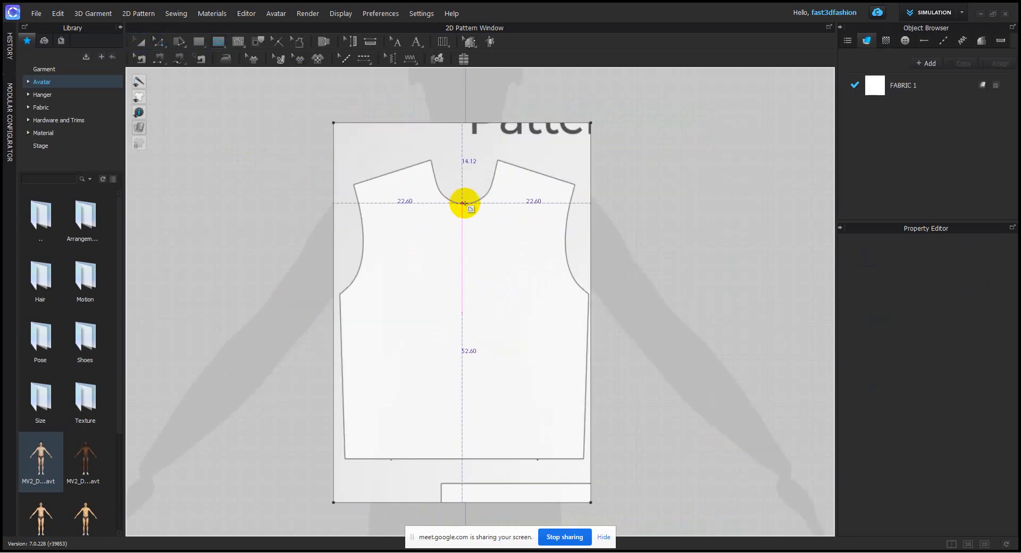
click(462, 202)
click(430, 160)
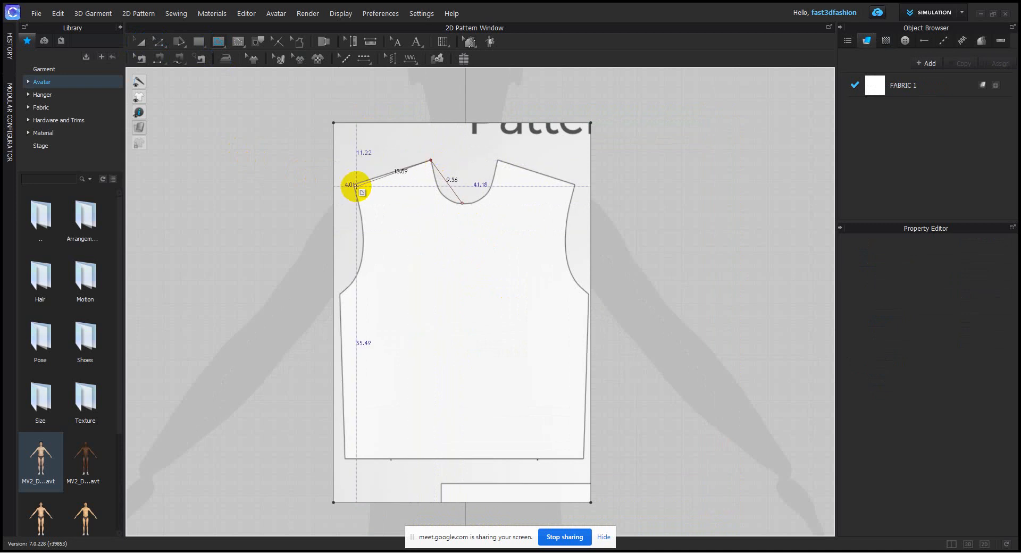
click(354, 182)
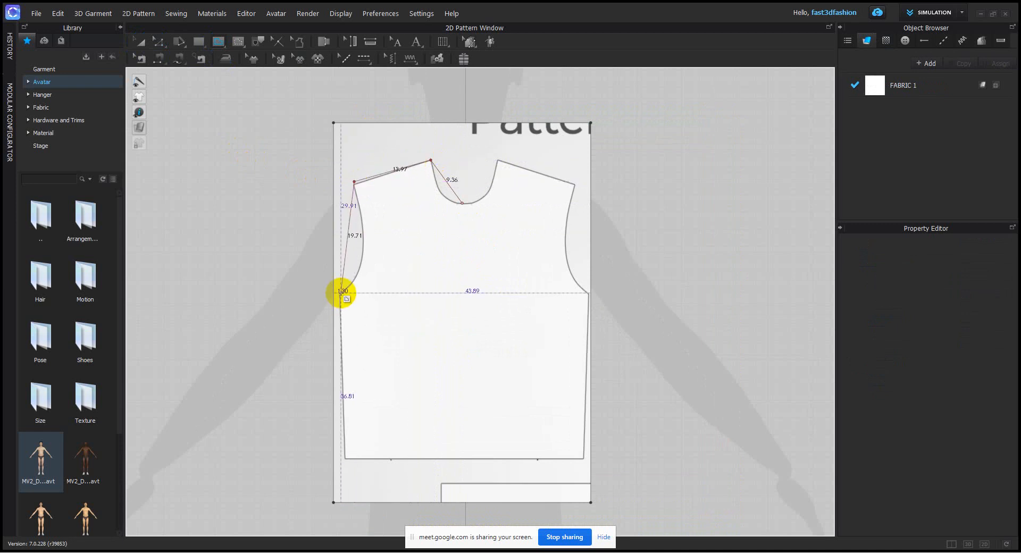
click(340, 293)
click(347, 458)
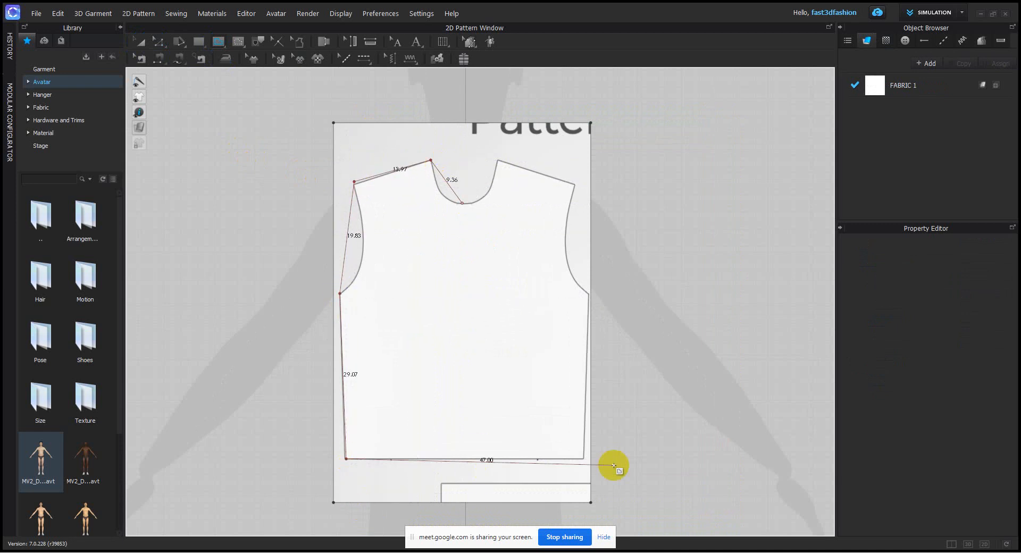
click(583, 457)
- Continue the internal polygon up the bodice's right side, armhole and shoulder, about 29, 19.2 and 14.2 cm, and close it at the neck centre
scroll(588, 292, up, 5)
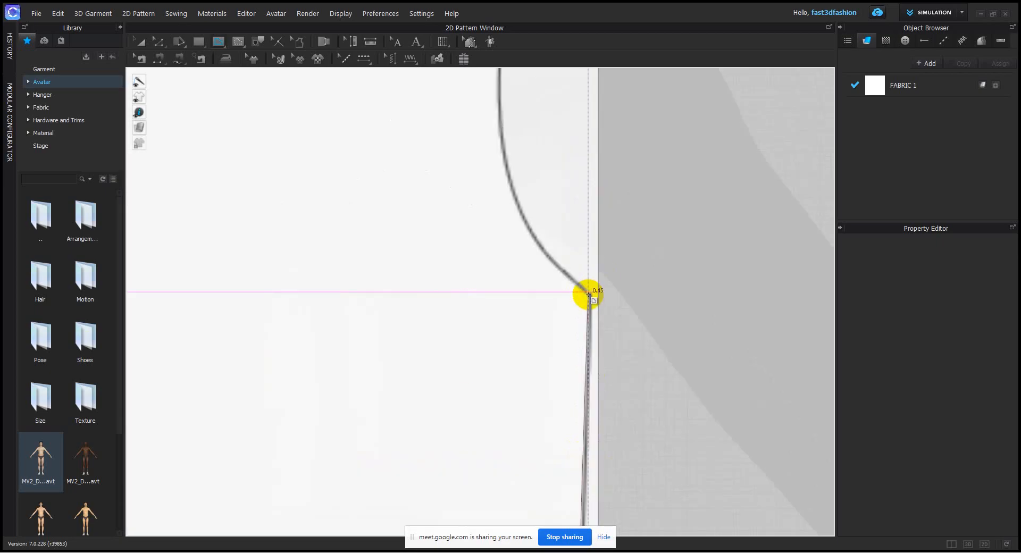
click(587, 294)
scroll(587, 294, down, 5)
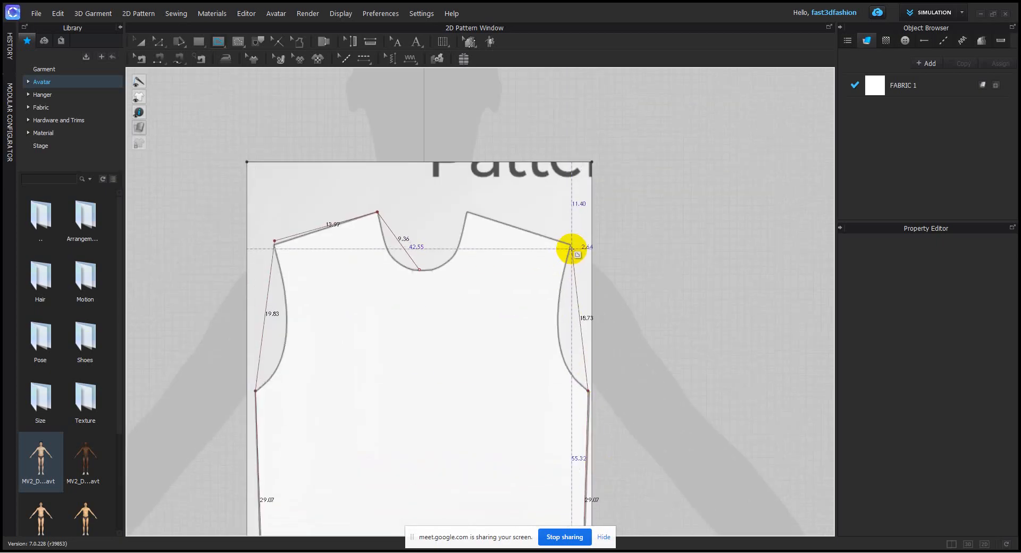
click(571, 245)
click(467, 213)
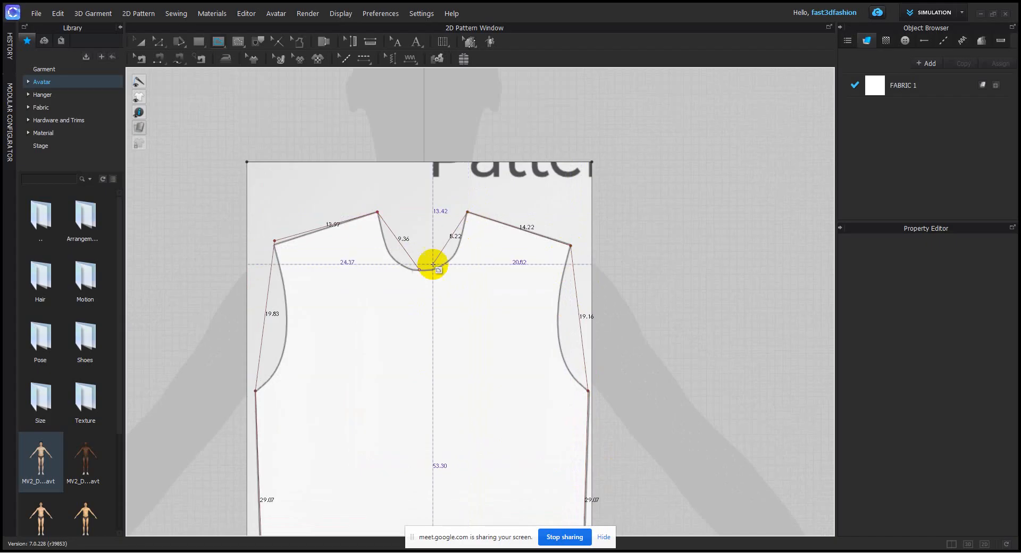
click(420, 269)
scroll(428, 264, down, 5)
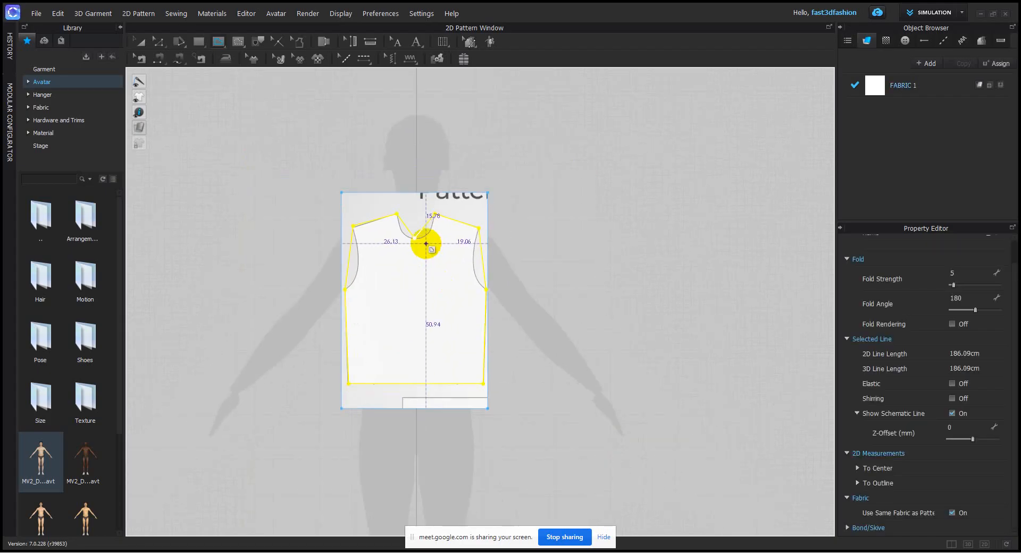
- Curve both straight neckline segments of the traced outline to follow the neckline in the drawing
scroll(426, 243, up, 5)
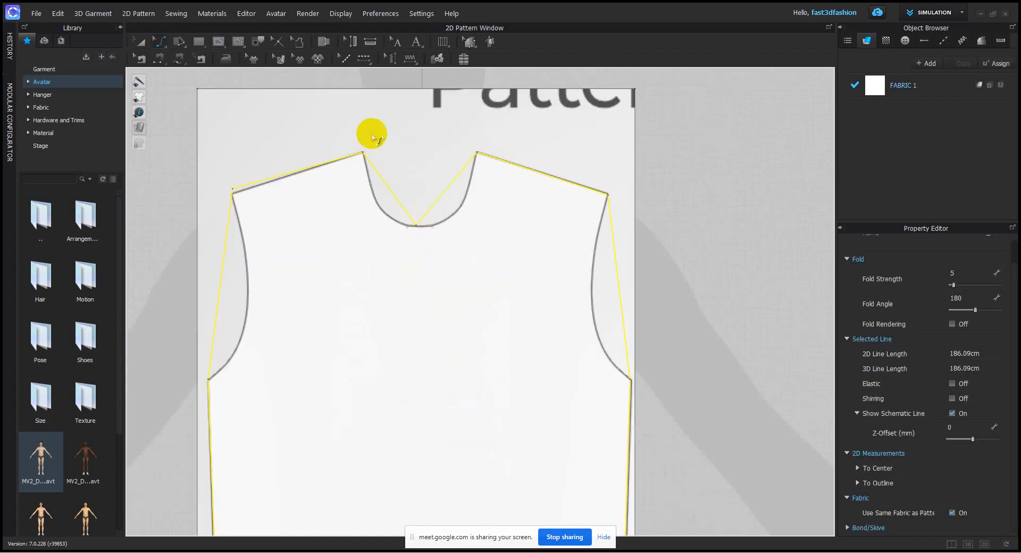
click(178, 125)
scroll(453, 200, up, 3)
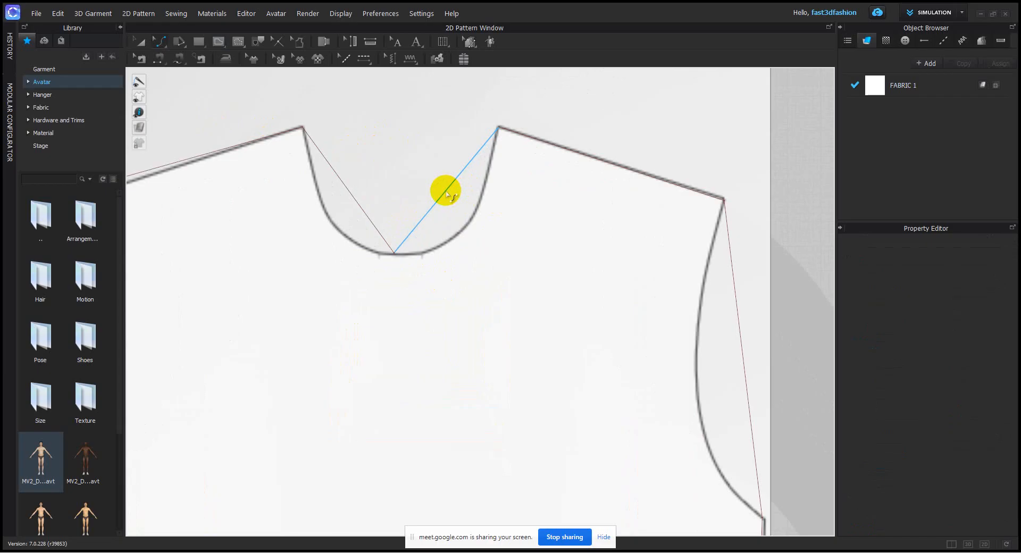
click(447, 193)
click(461, 225)
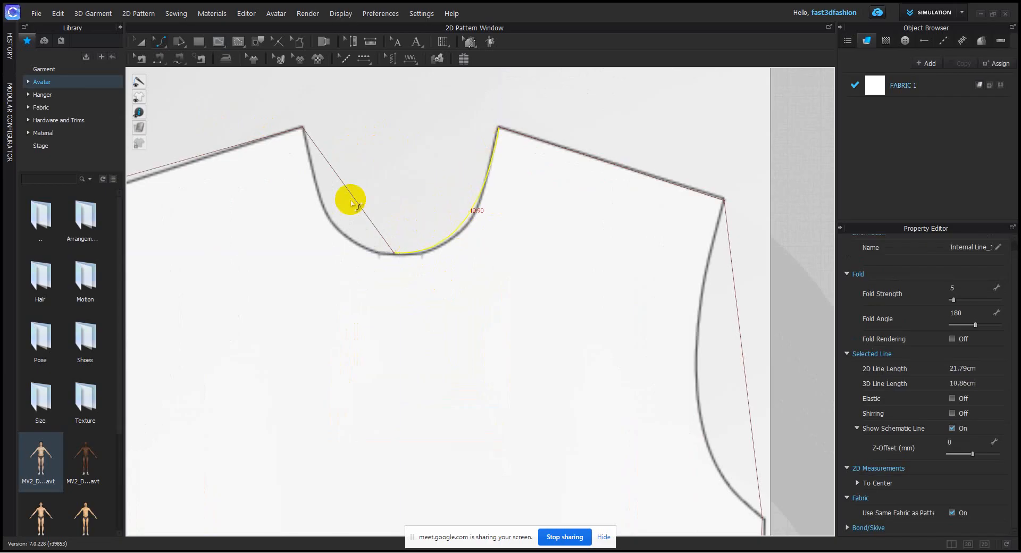
drag(351, 196, 326, 264)
- Curve the straight armhole segments of the traced outline to match the armholes in the drawing
scroll(342, 194, down, 5)
drag(663, 250, 639, 268)
scroll(519, 380, down, 4)
click(702, 277)
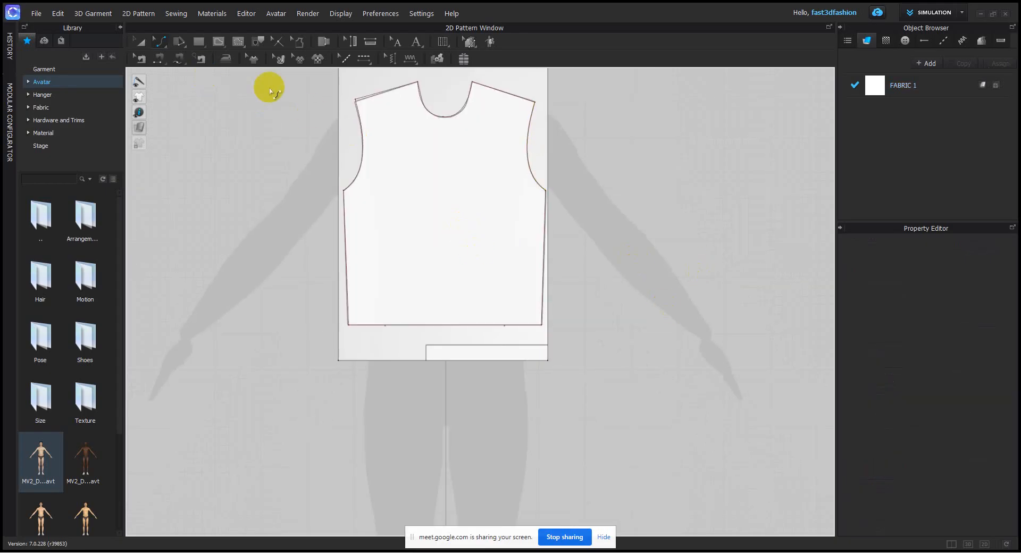
- Select the whole traced bodice outline, turn it into a separate pattern piece and place it beside the avatar silhouette
click(142, 43)
scroll(435, 197, down, 2)
middle_drag(434, 195, 446, 246)
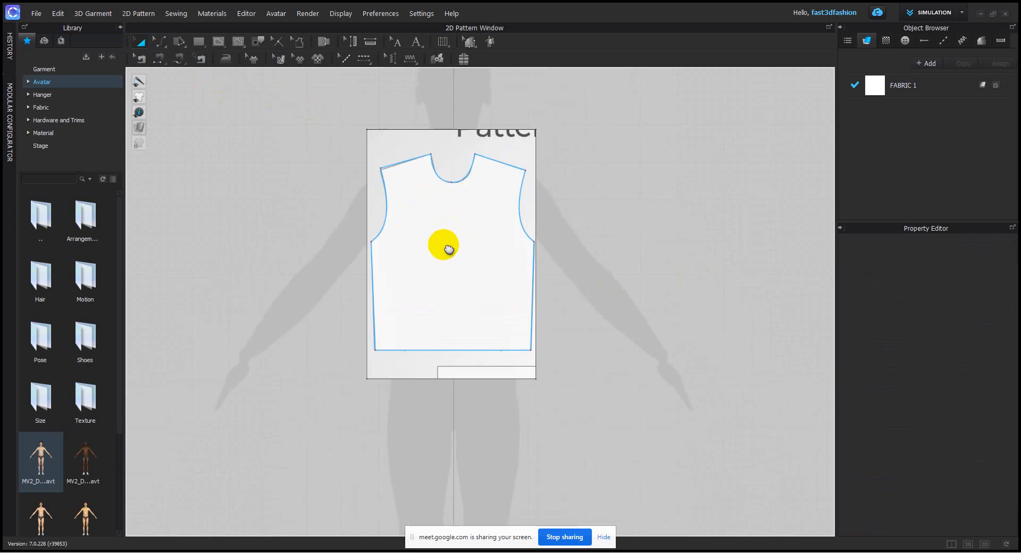
click(394, 164)
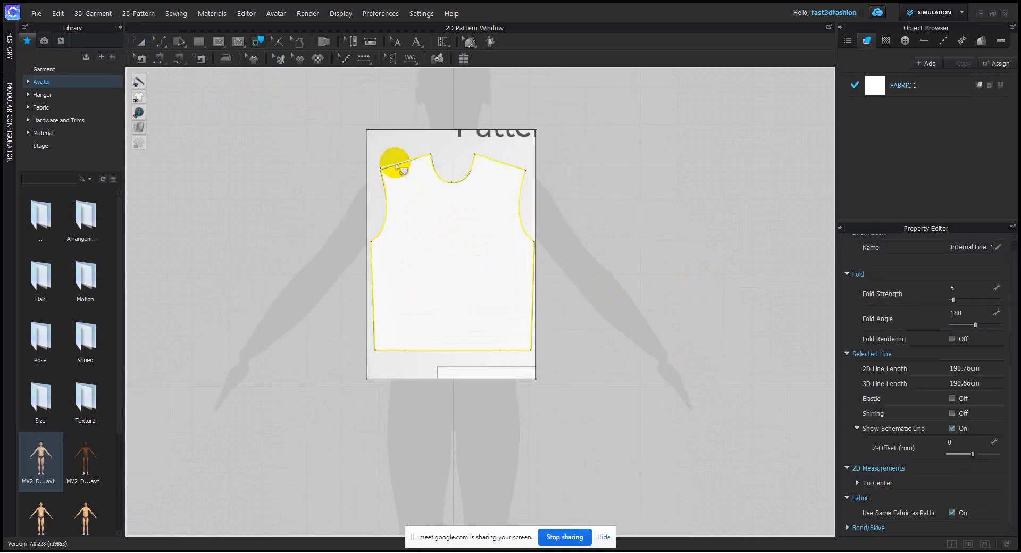
right_click(395, 164)
click(422, 170)
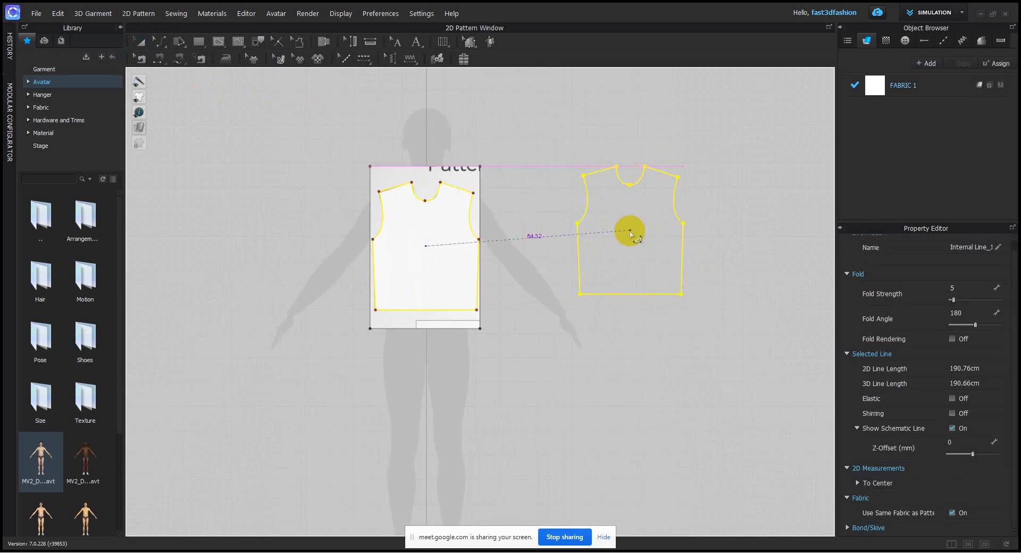
click(638, 141)
- Delete the original rectangular piece with its drawing, and remove the unfilled bodice outline over the avatar silhouette
click(391, 172)
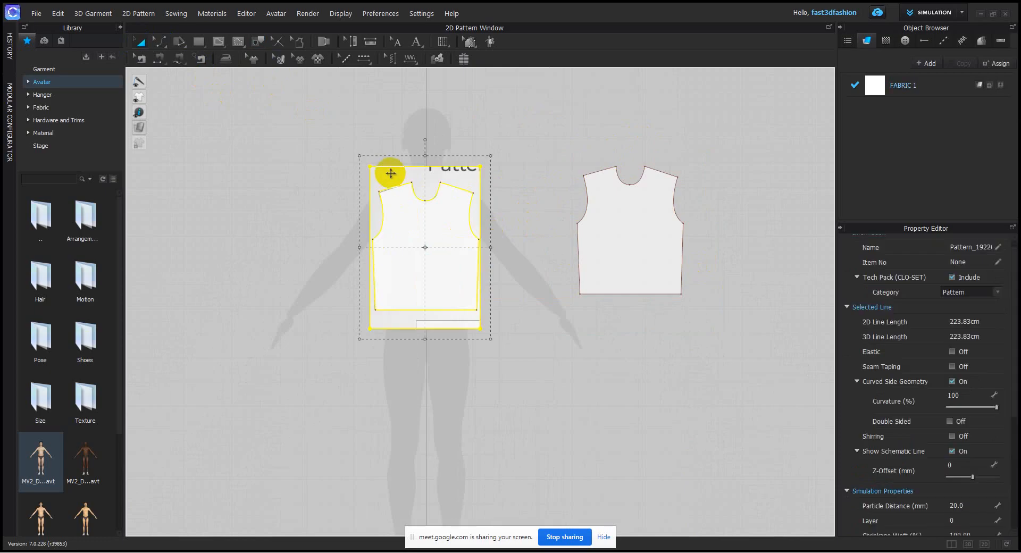
key(Delete)
drag(625, 225, 425, 237)
click(612, 137)
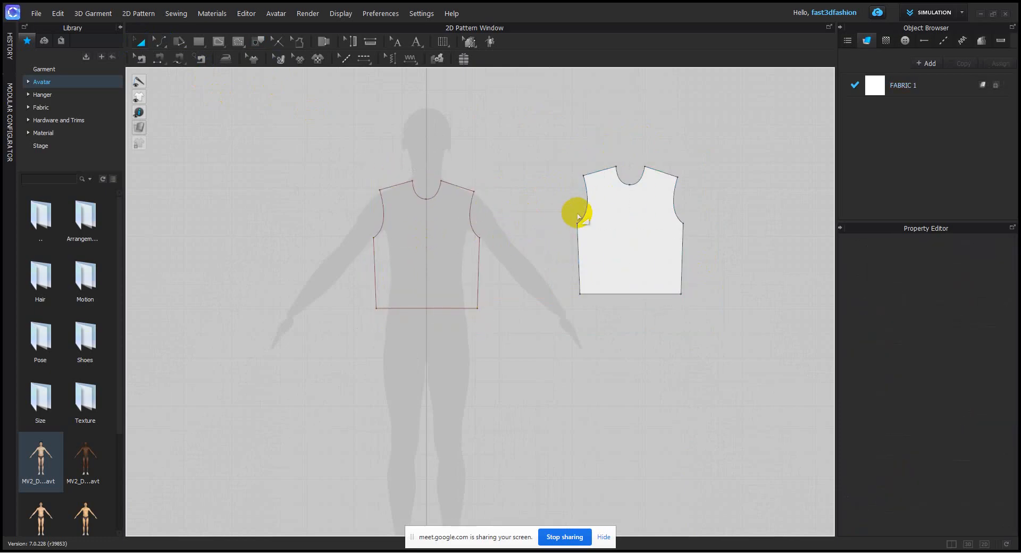
click(405, 250)
key(Delete)
- Arrange two identical bodice pieces, one over the avatar silhouette as the front and one beside it as the back
drag(619, 224, 610, 245)
click(570, 119)
click(408, 263)
click(581, 149)
- Raise the back piece's centre neck point and flatten the right half of its neckline to a shallow curve about 6.5 cm long
scroll(576, 169, up, 4)
scroll(553, 178, up, 5)
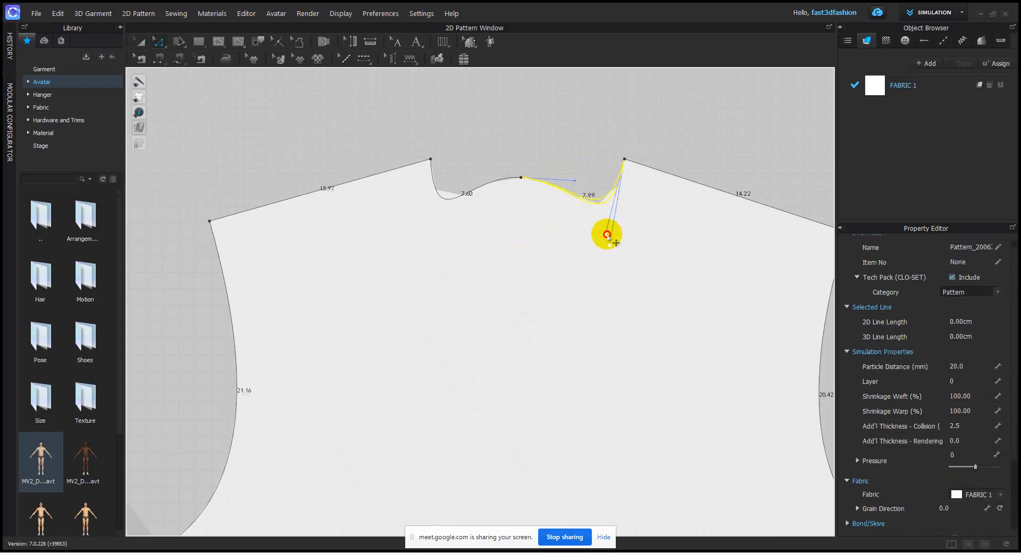
click(598, 191)
drag(594, 176, 594, 175)
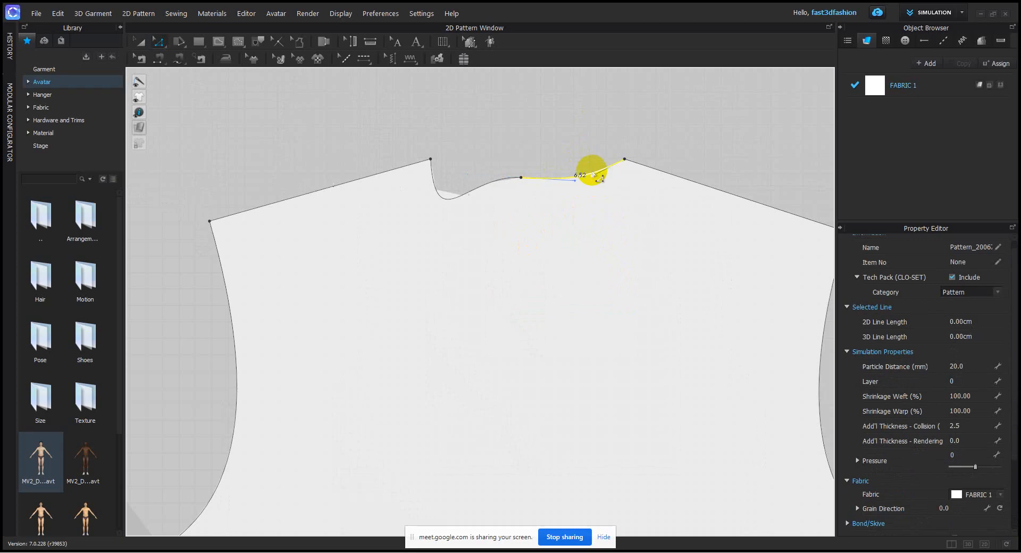
click(568, 137)
- Flatten the left half of the back piece's neckline into a matching shallow curve
drag(493, 186, 436, 240)
click(486, 181)
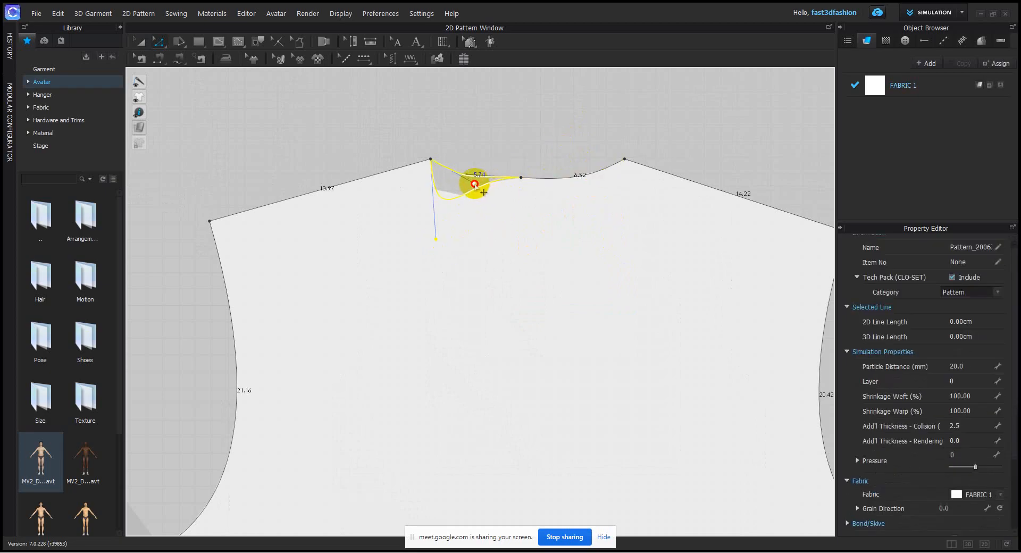
drag(475, 184, 475, 184)
click(554, 114)
scroll(546, 252, down, 5)
middle_drag(564, 275, 624, 265)
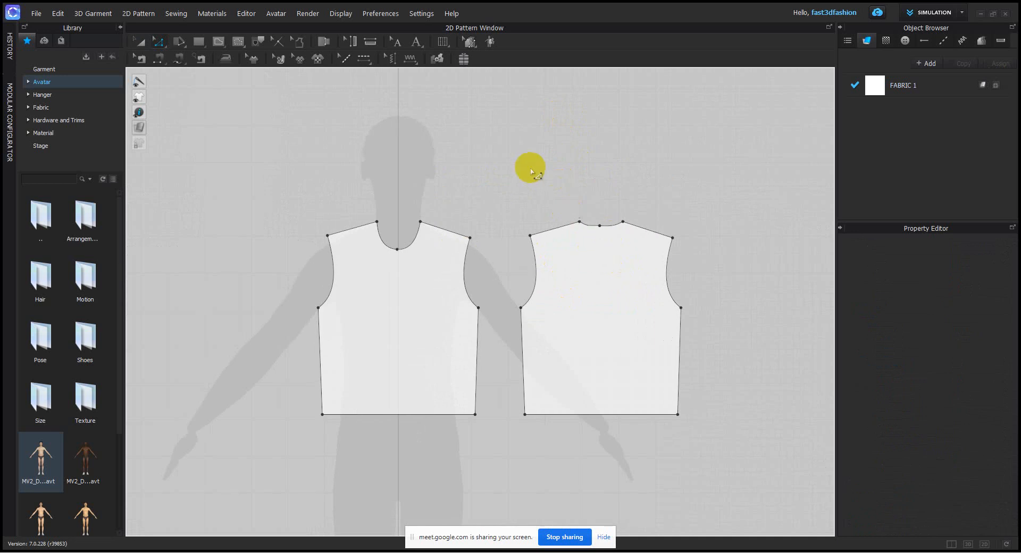
- Widen the necklines by moving the left neck-shoulder points of the front and back pieces outward together
scroll(525, 184, down, 2)
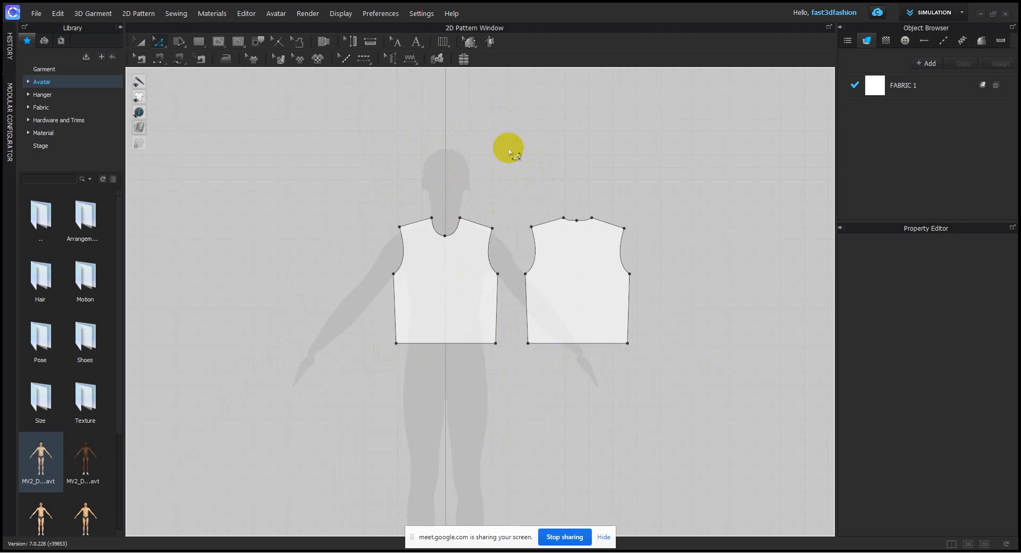
scroll(425, 226, up, 5)
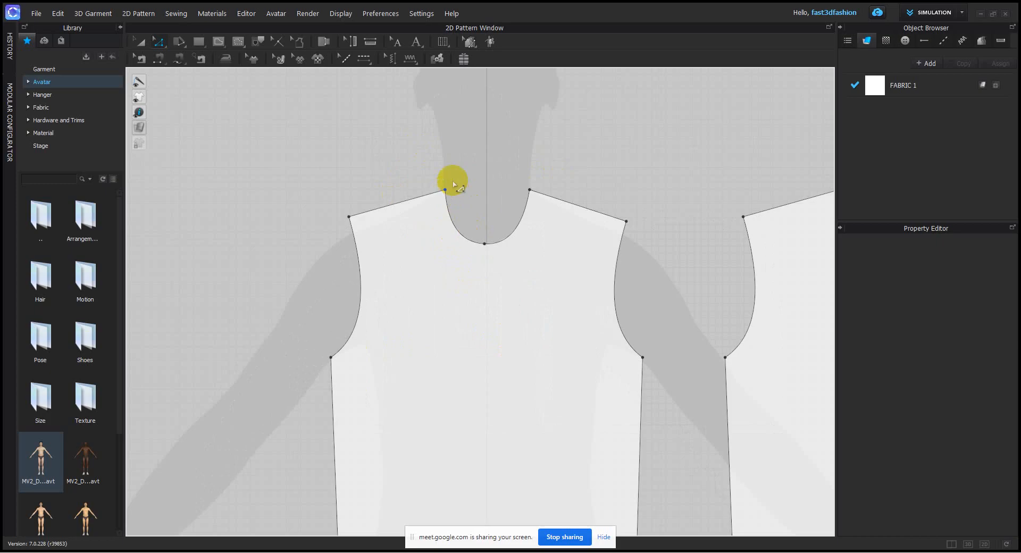
click(446, 188)
scroll(416, 207, down, 2)
drag(662, 180, 638, 202)
key(Left)
key(Left)
key(Left)
key(Left)
key(Left)
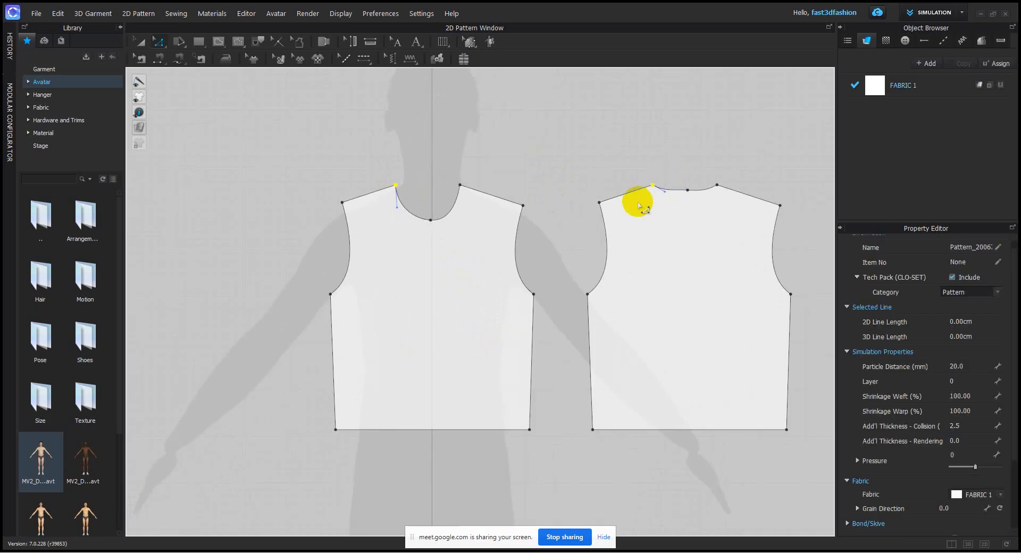
key(Left)
key(Left)
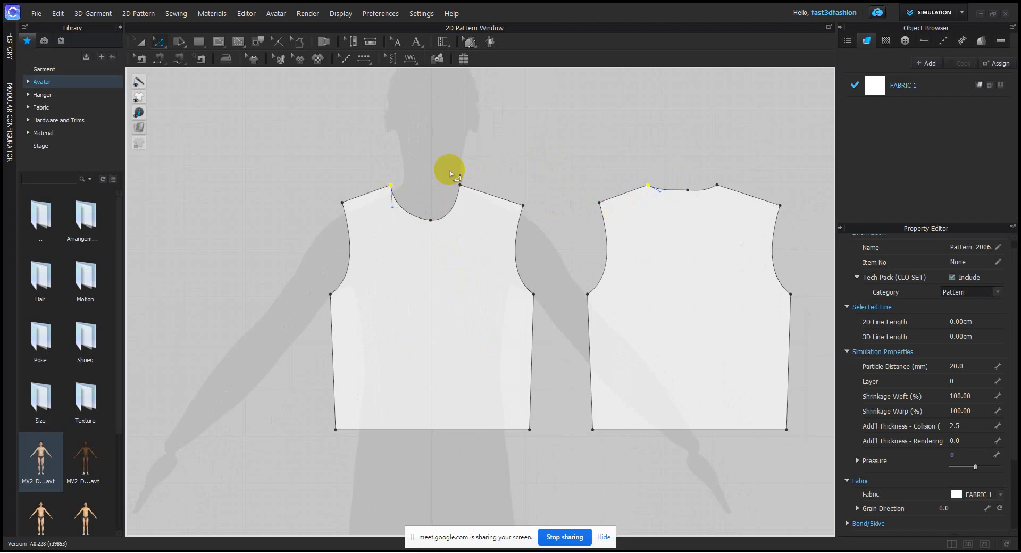
- Move the right neck-shoulder points of the front and back pieces outward together to balance the widened necklines
drag(447, 167, 474, 213)
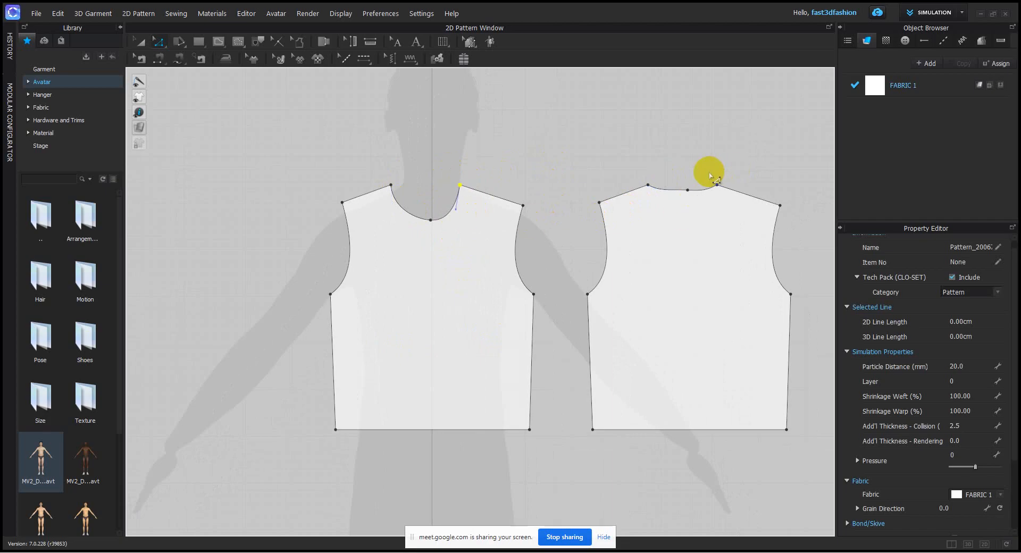
shift+drag(709, 174, 727, 208)
key(Right)
key(Right)
key(Right)
key(Right)
key(Right)
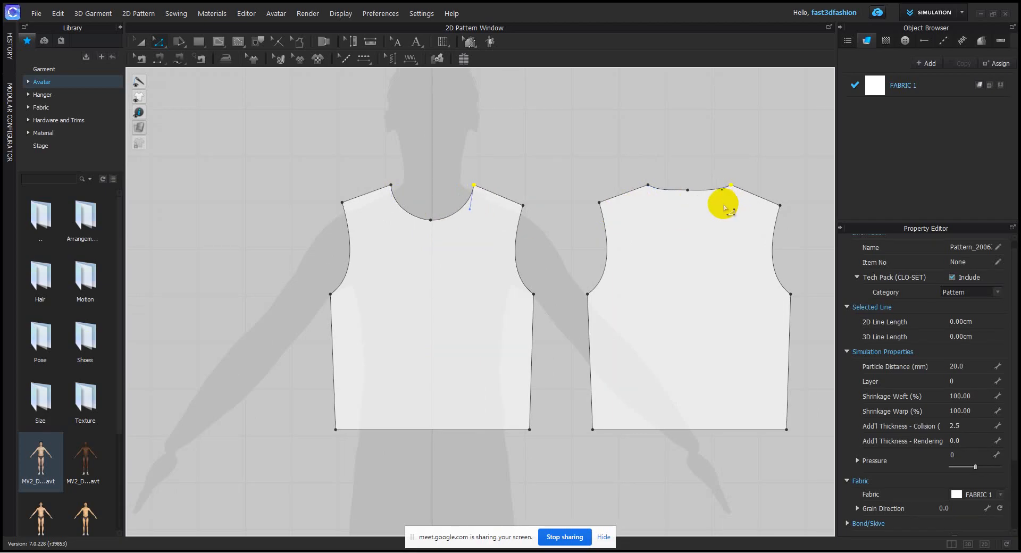
- Reshape both halves of the front neckline into a rounder curve, making the right half about 13.8 cm long
click(414, 214)
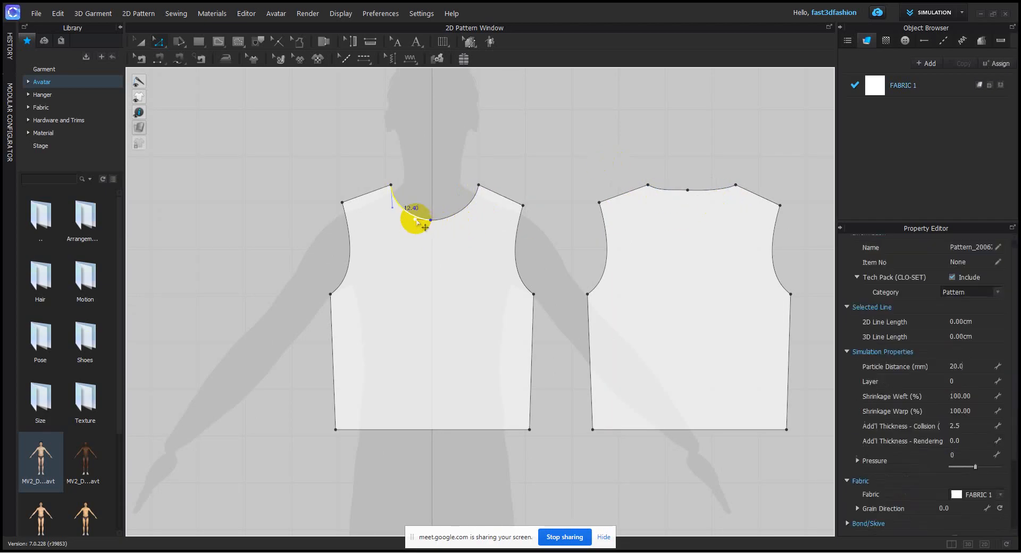
scroll(422, 244, up, 3)
drag(412, 197, 393, 198)
click(471, 198)
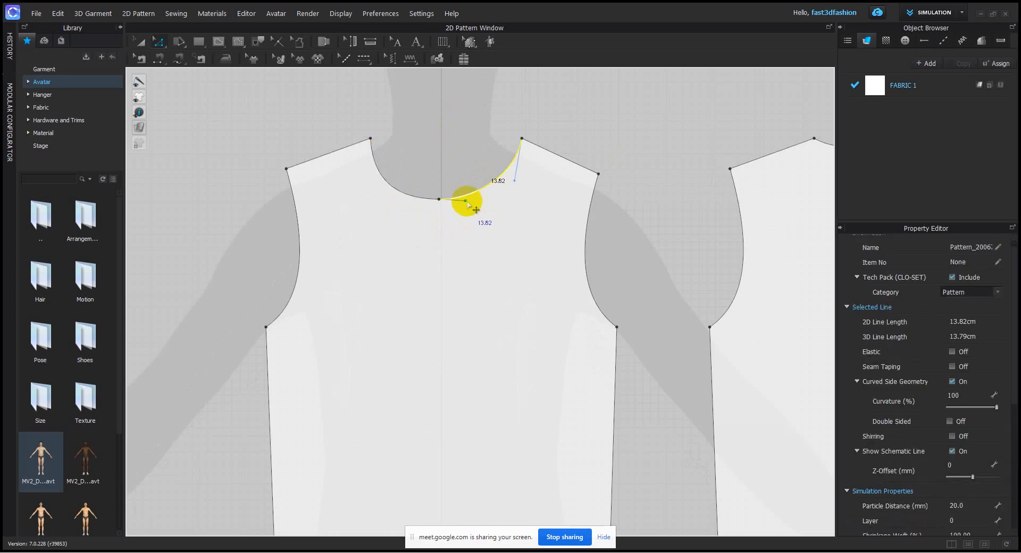
click(591, 130)
scroll(449, 250, down, 5)
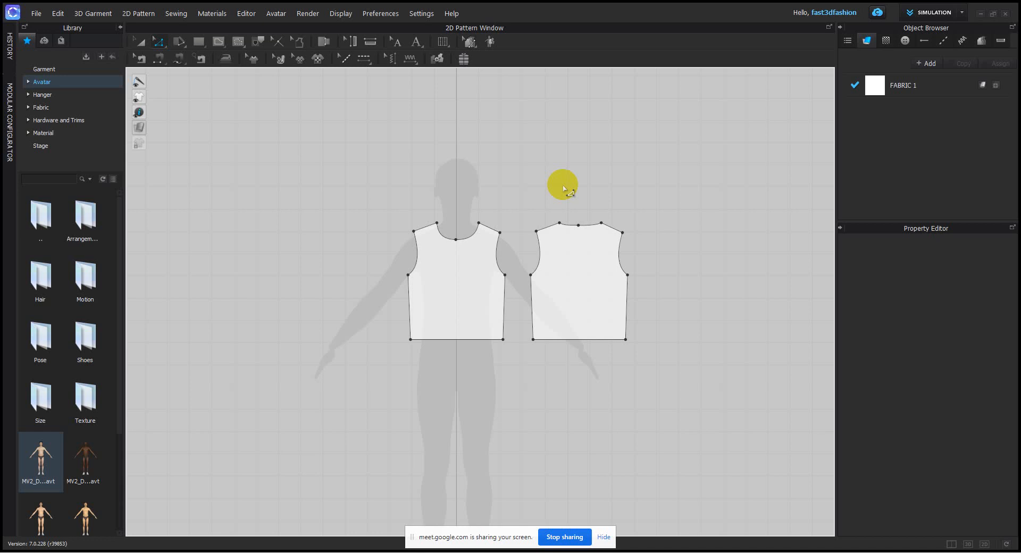
- Open the project c5 cc.zprj with its garment and avatar, and display the 3D and 2D windows side by side
click(379, 202)
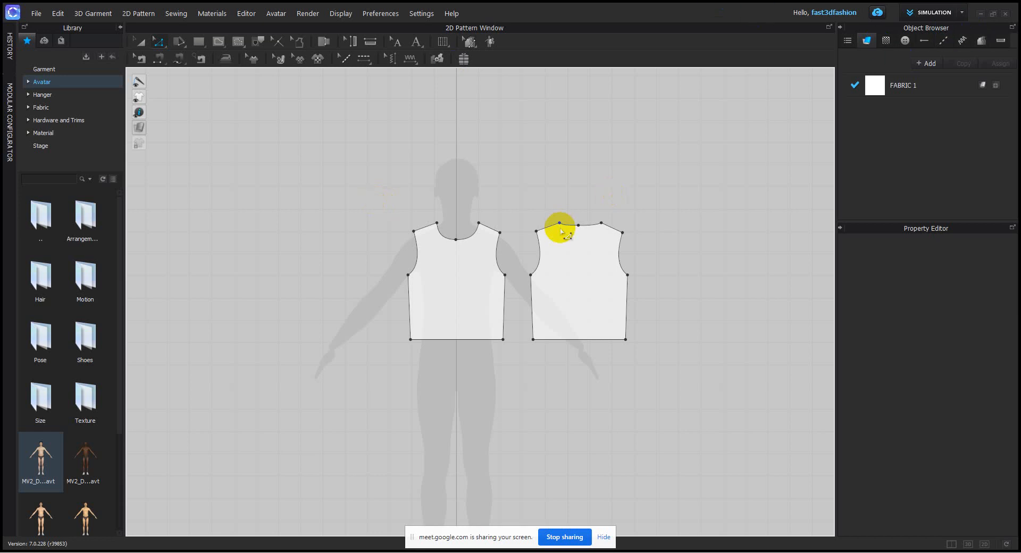
click(36, 13)
mouse_move(73, 57)
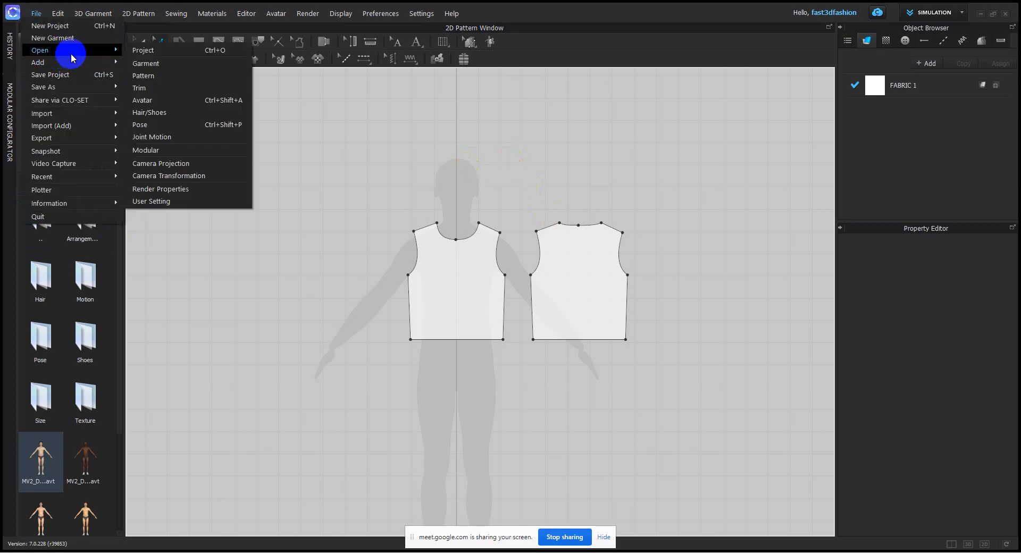
click(142, 50)
click(514, 315)
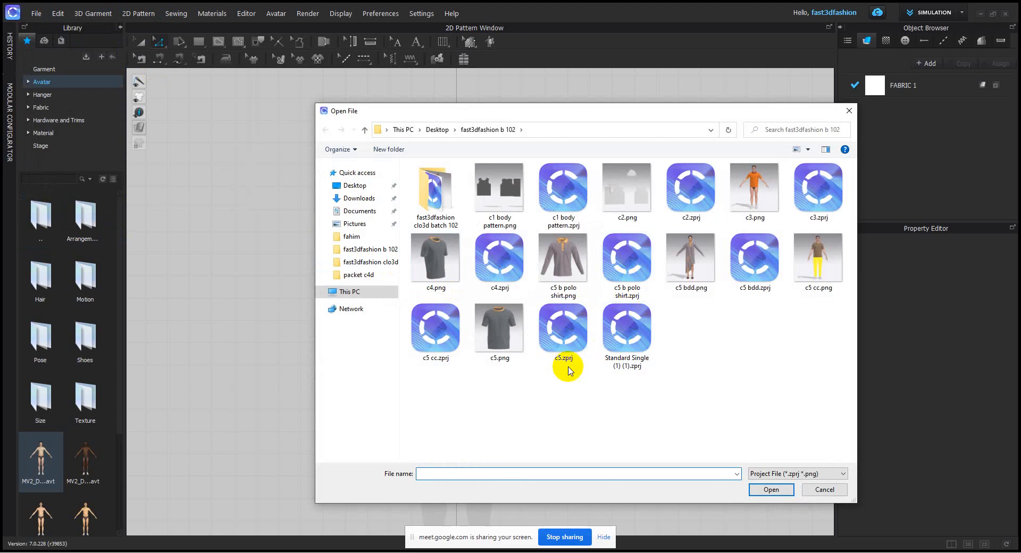
click(830, 255)
click(457, 332)
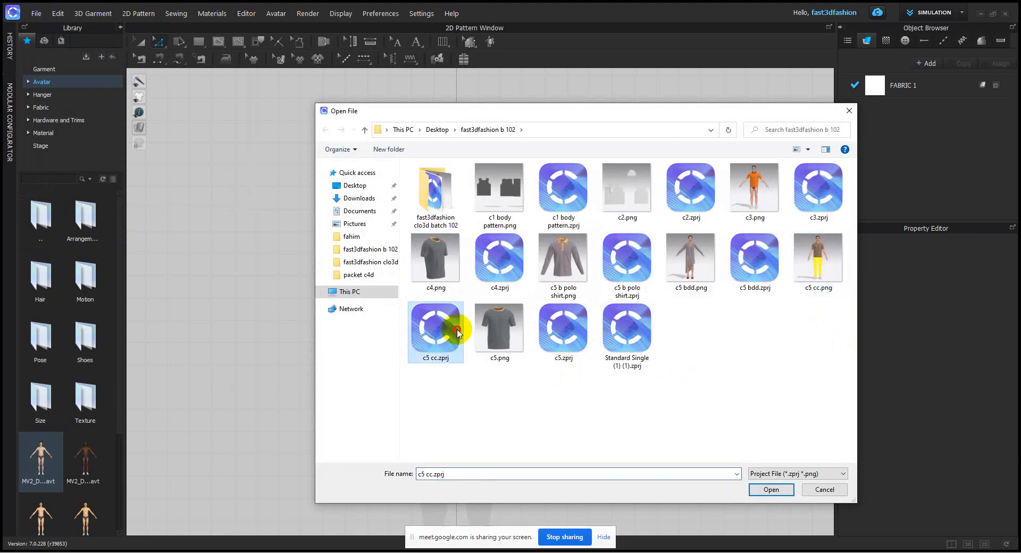
click(771, 489)
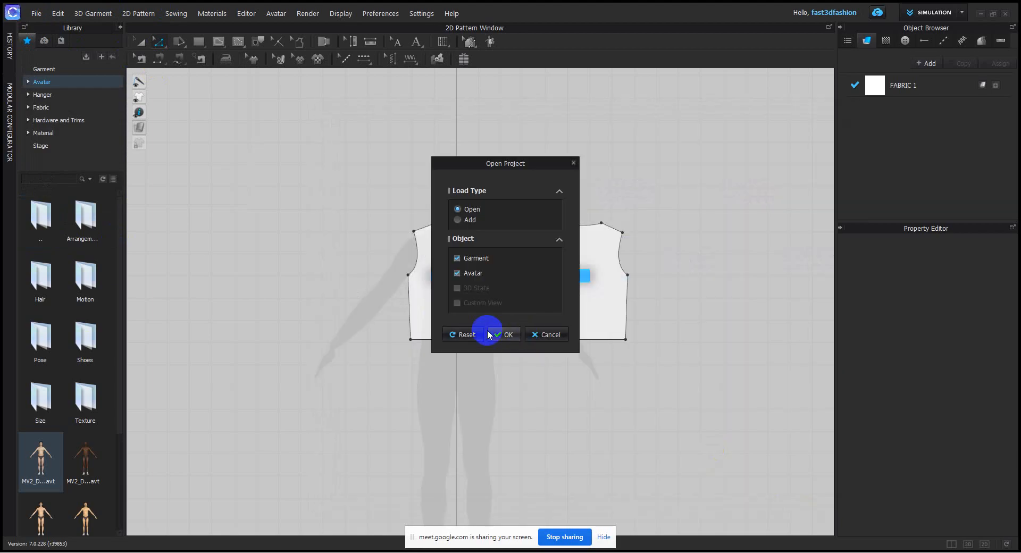
click(488, 334)
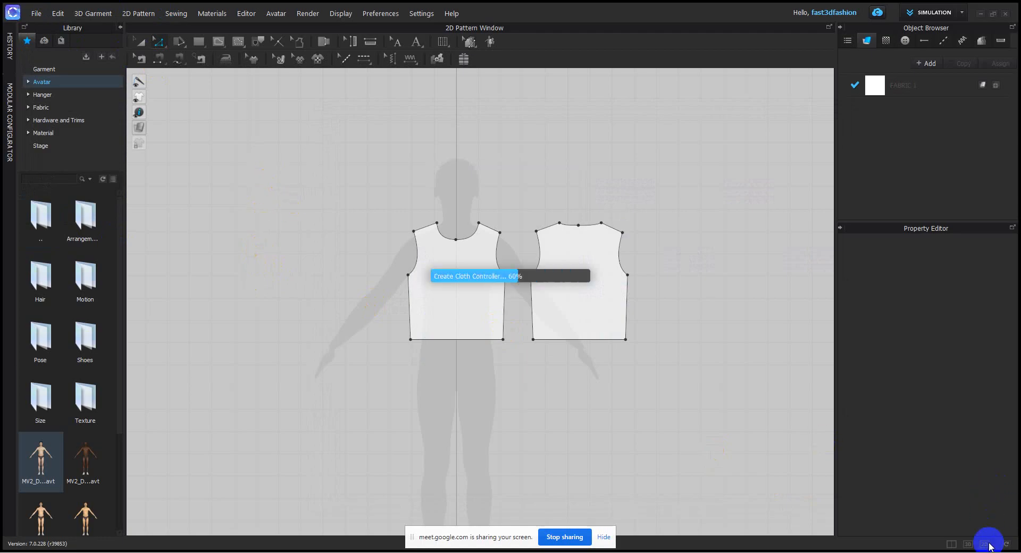
click(951, 544)
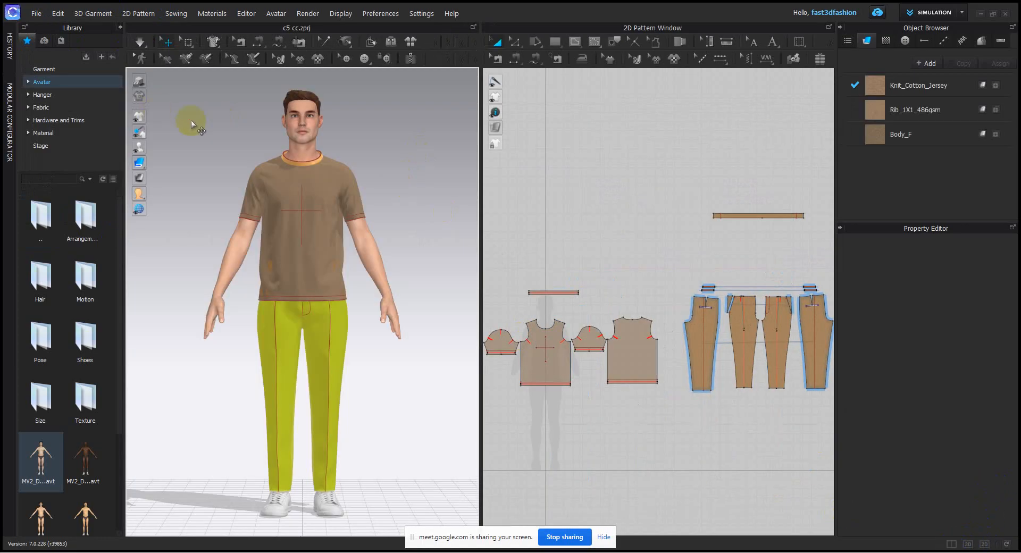
- Widen the library to fit the avatar folders and files, and open the Hair folder
click(55, 84)
click(303, 111)
click(440, 167)
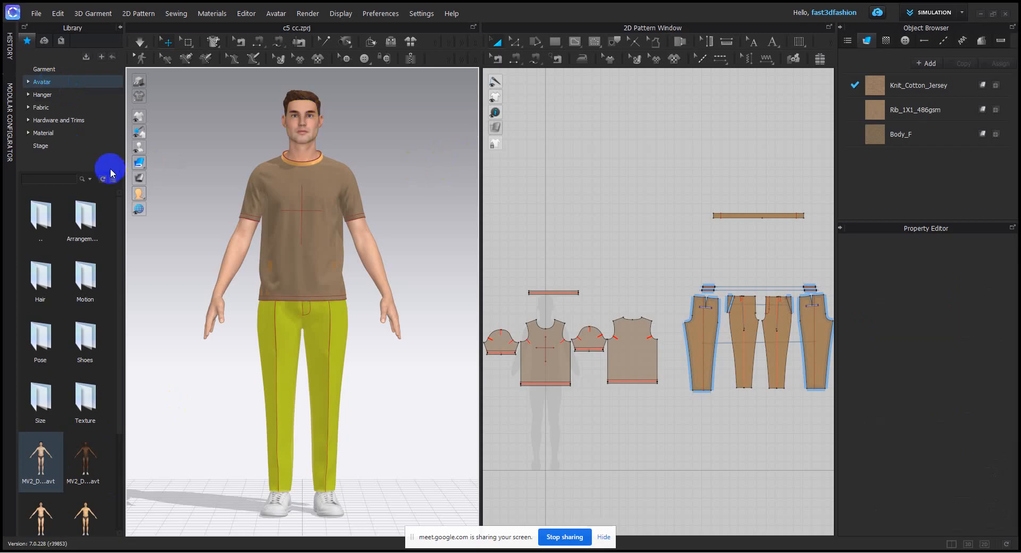
scroll(91, 316, down, 3)
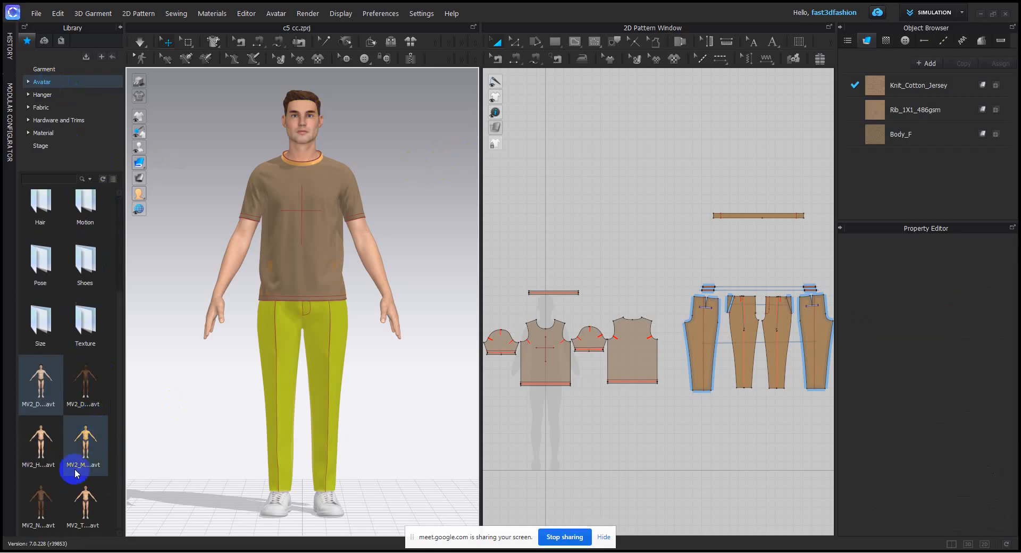
mouse_move(89, 501)
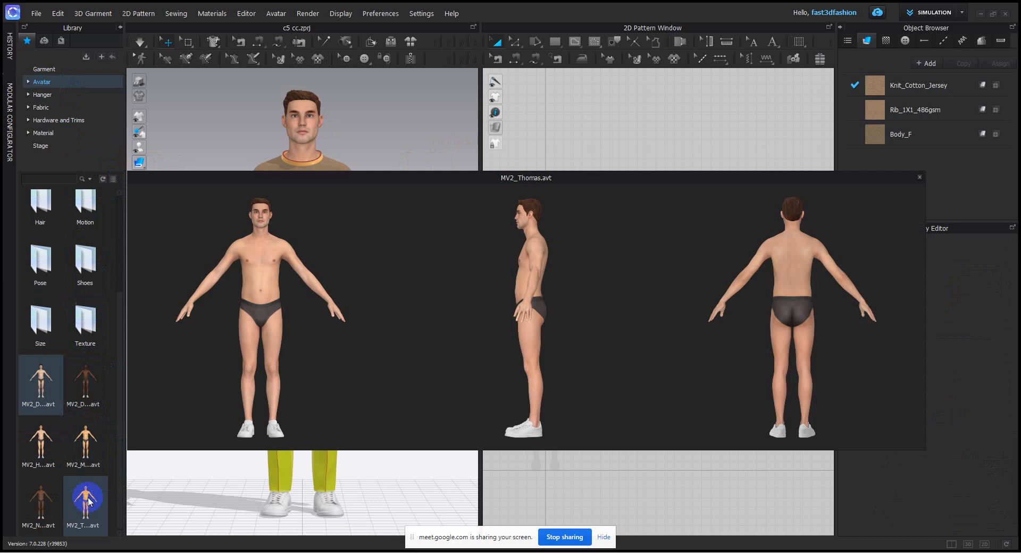
scroll(53, 348, up, 3)
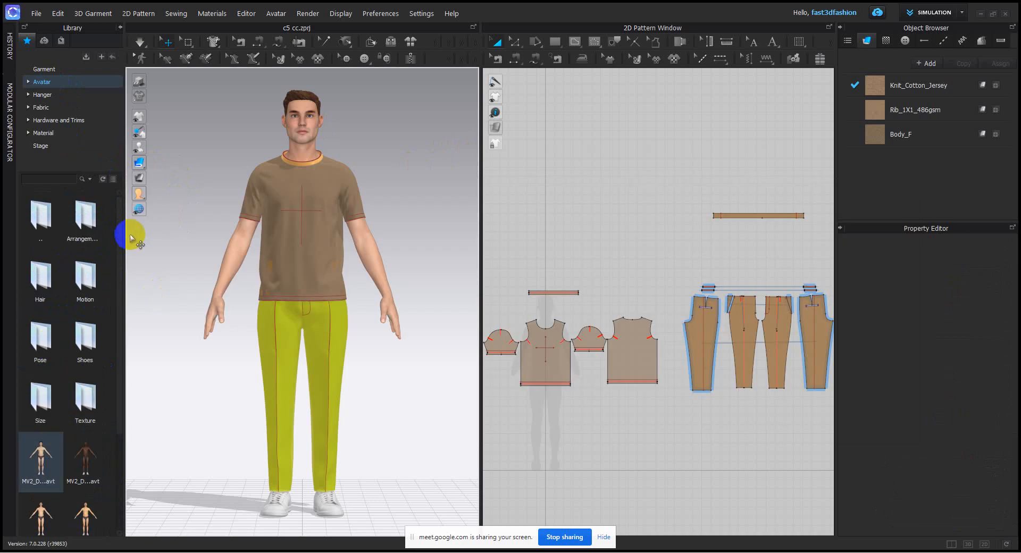
drag(131, 236, 289, 239)
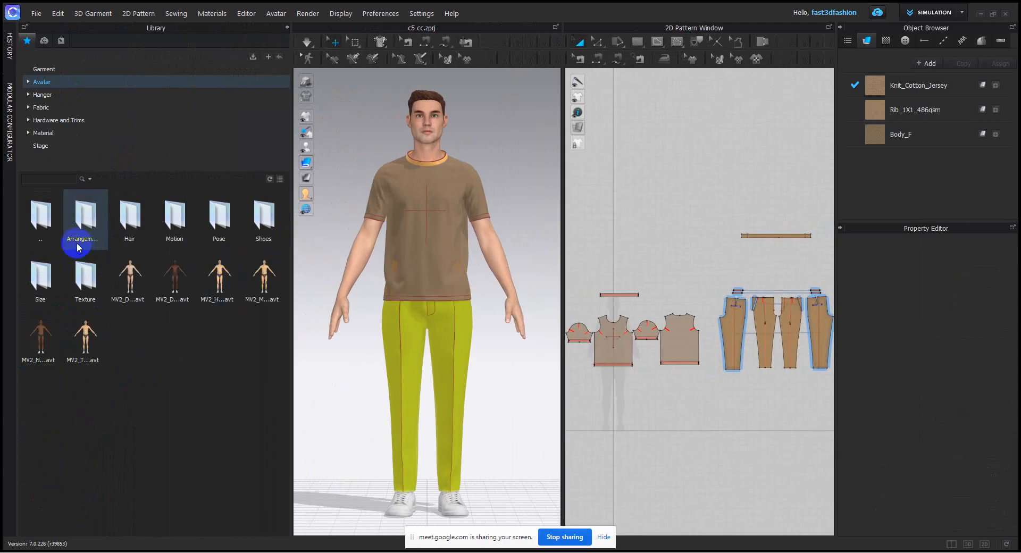
click(83, 224)
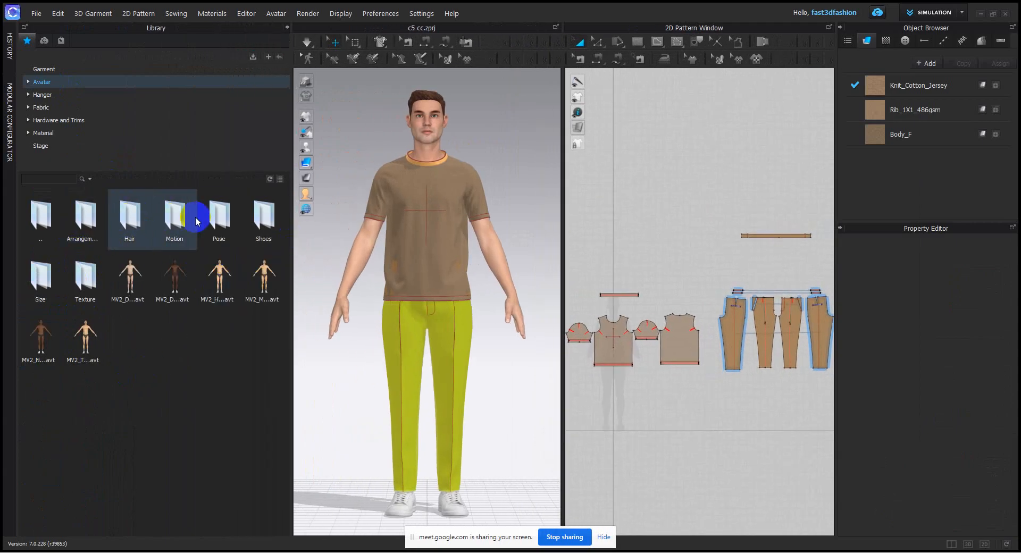
click(258, 220)
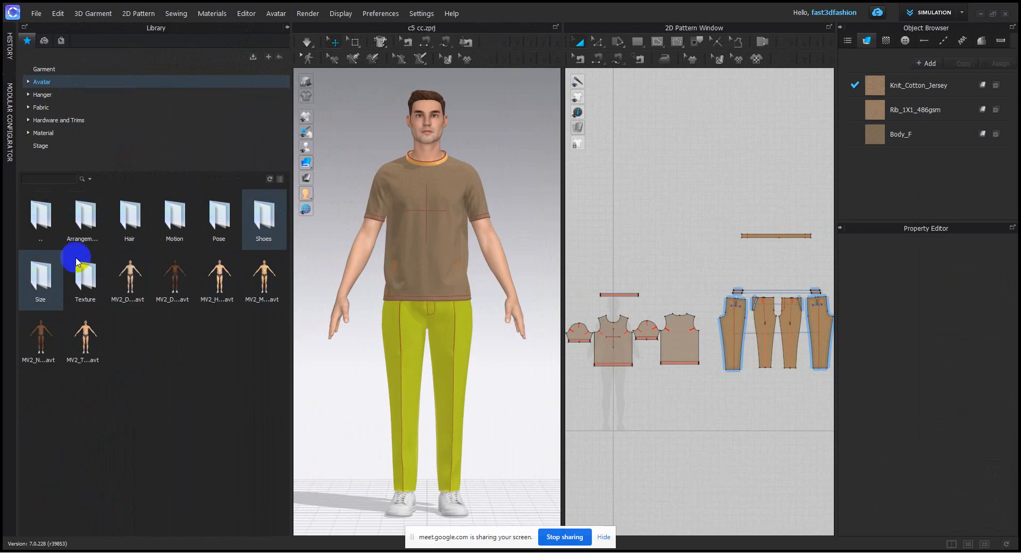
double_click(133, 238)
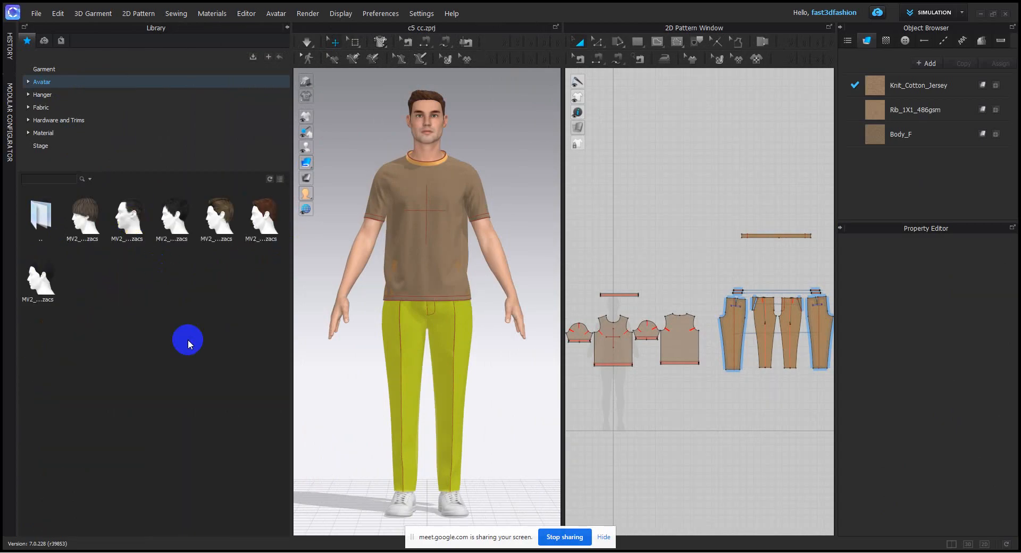
- Try the available hairstyles on the avatar one after another, finishing with the short shaved hair
double_click(129, 219)
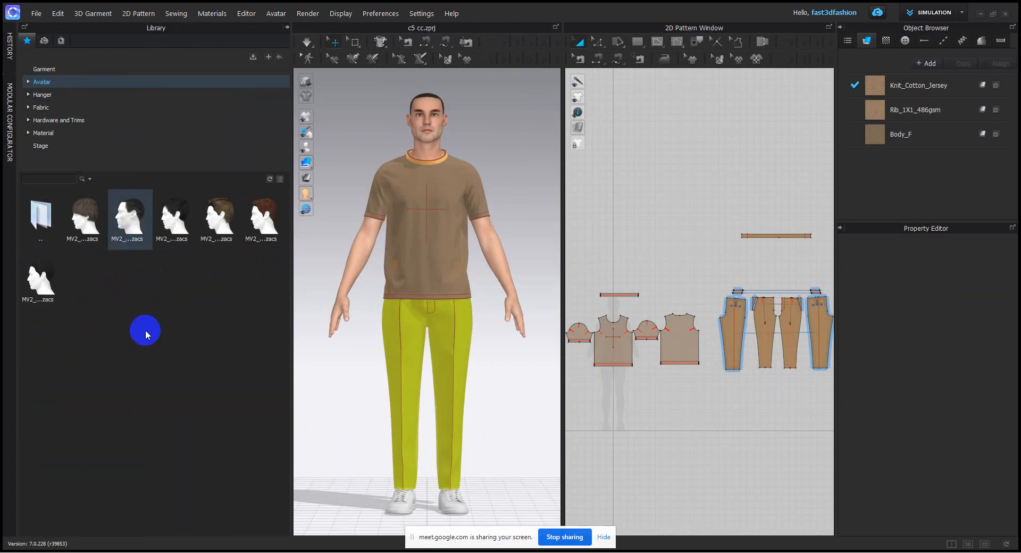
double_click(174, 218)
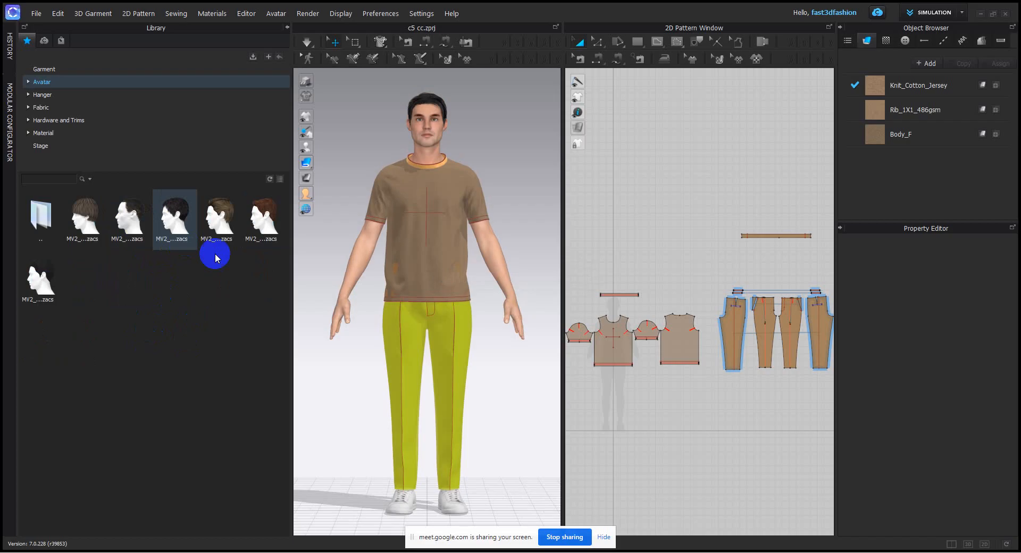
double_click(218, 218)
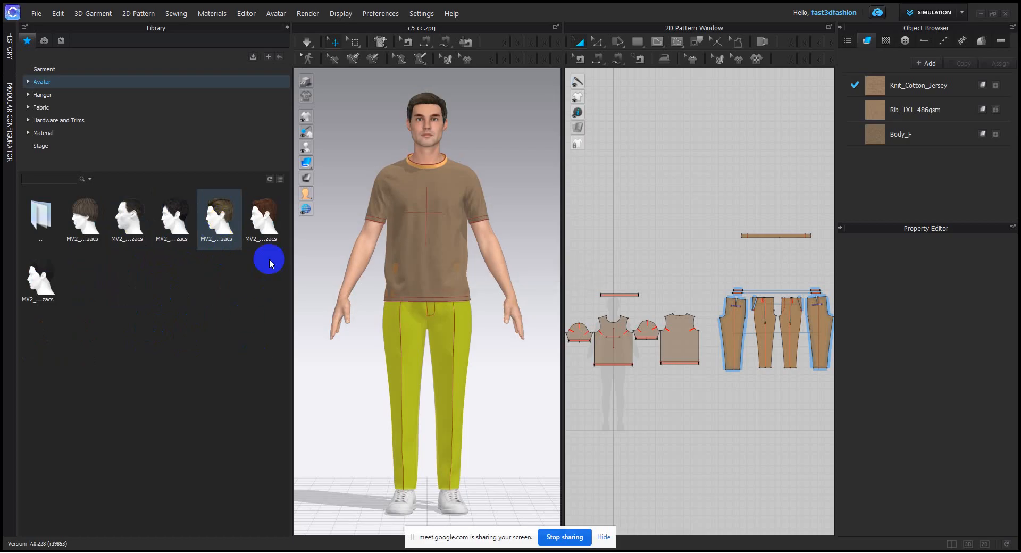
double_click(263, 219)
right_drag(521, 143, 439, 152)
double_click(44, 271)
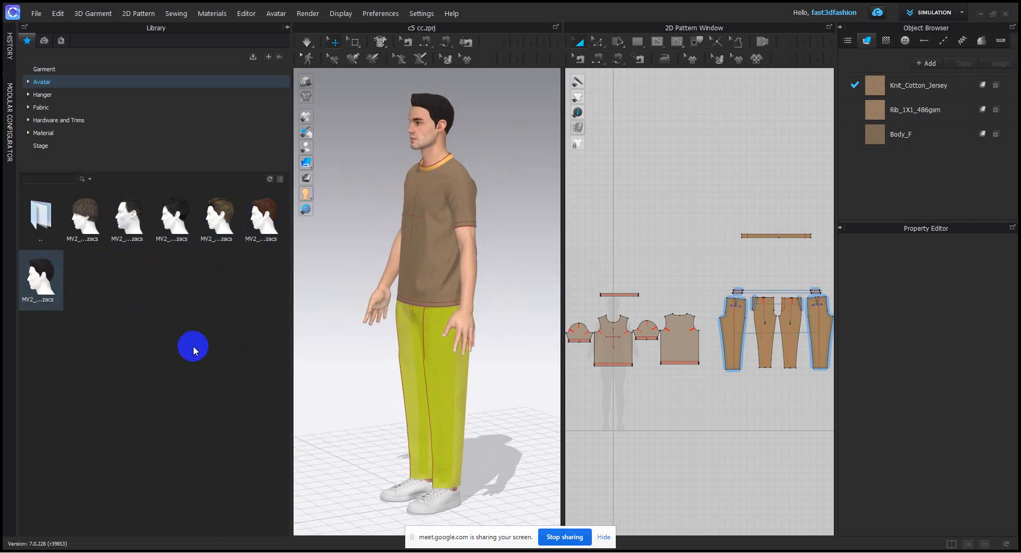
right_drag(417, 226, 483, 221)
double_click(85, 217)
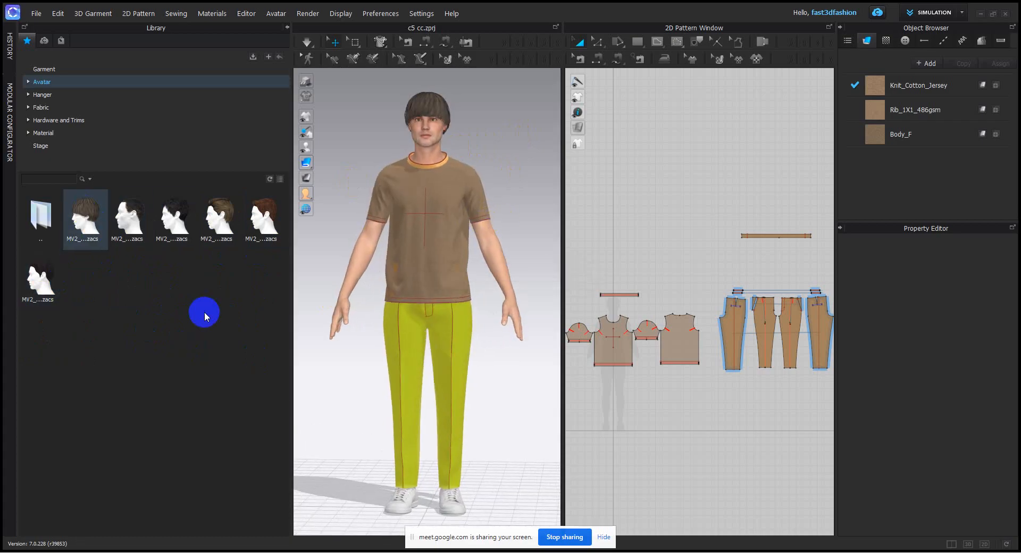
double_click(127, 215)
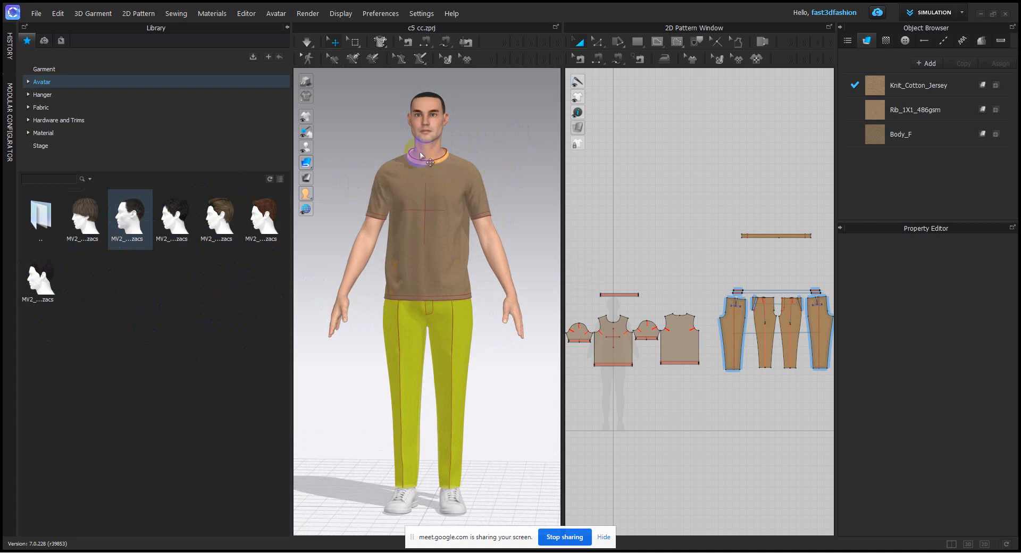
- Recolour the avatar's shaved hair with the blue YKK 260 swatch
scroll(457, 159, up, 3)
scroll(460, 274, up, 6)
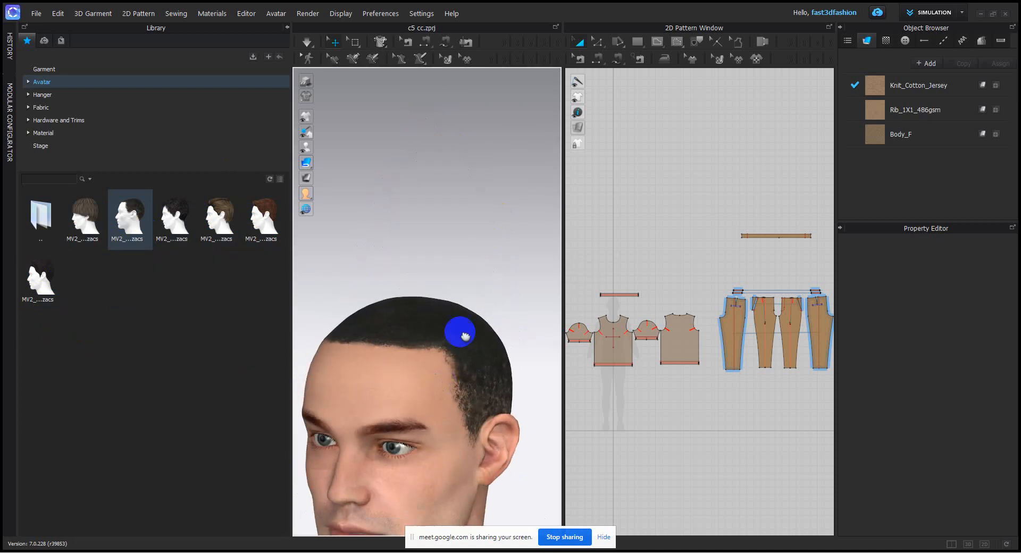
click(453, 344)
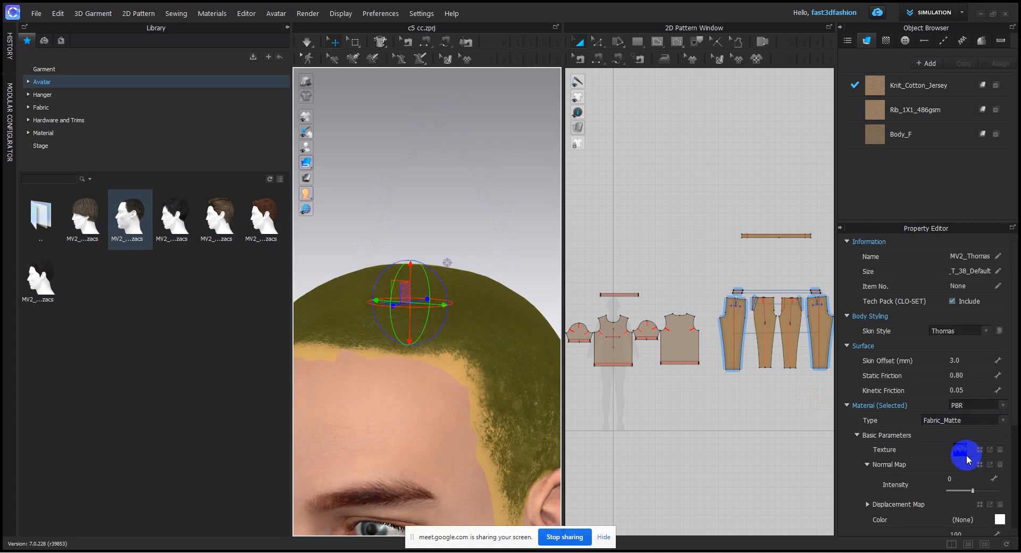
scroll(968, 452, down, 1)
click(999, 488)
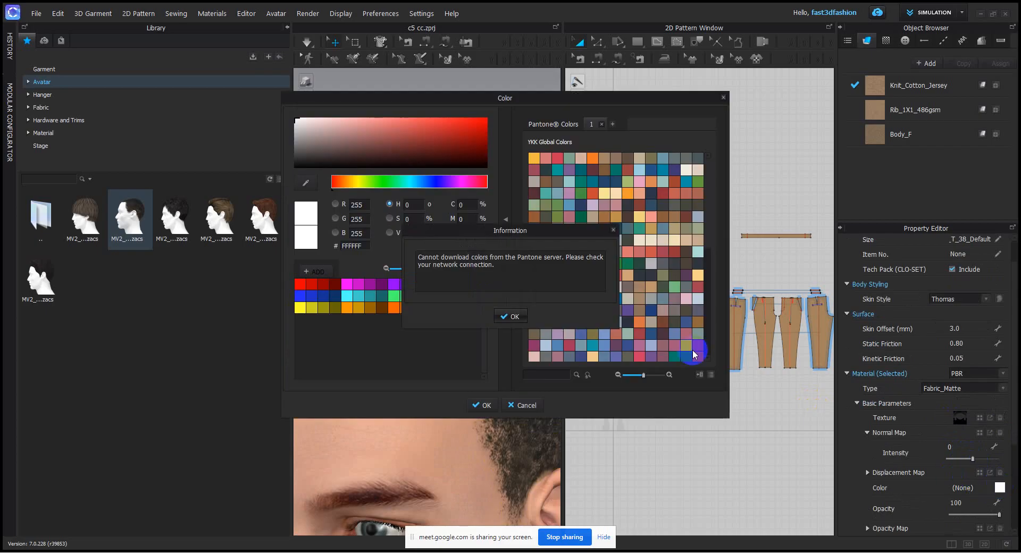
click(514, 317)
click(557, 345)
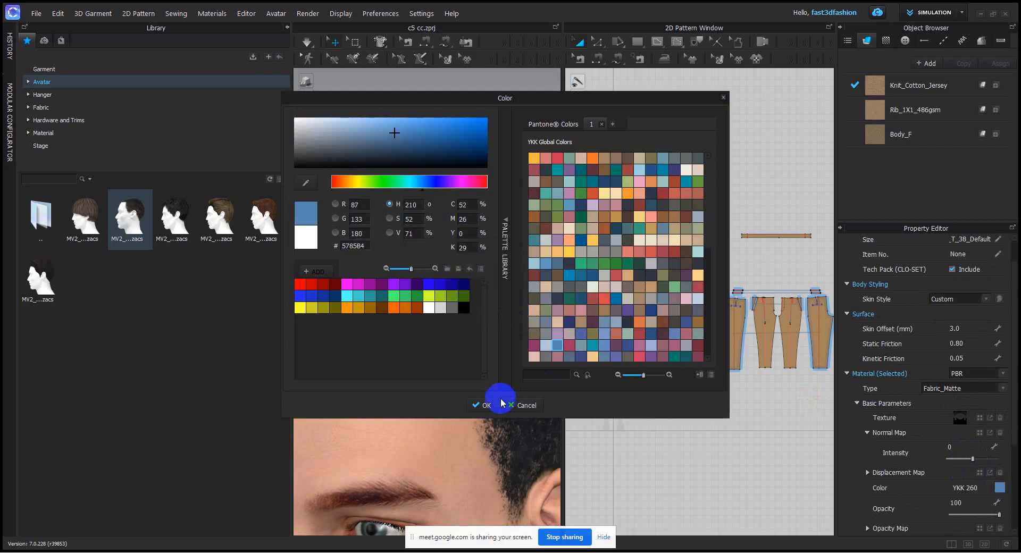
click(485, 405)
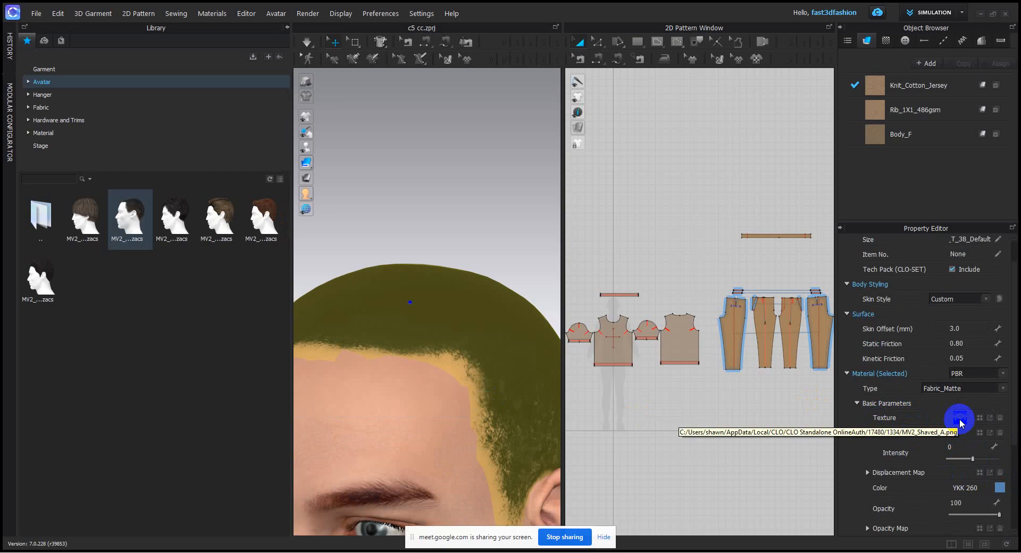
scroll(886, 449, down, 1)
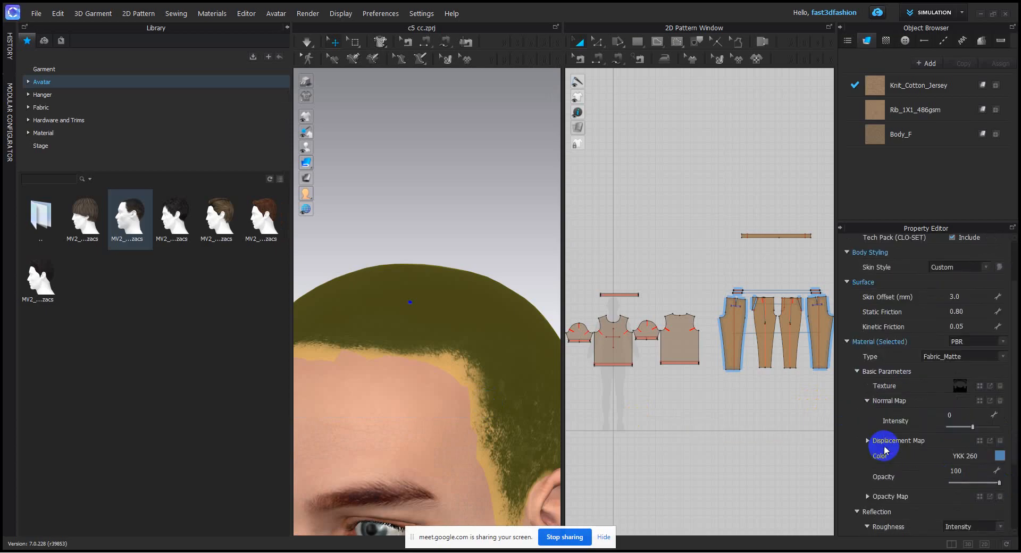
click(884, 387)
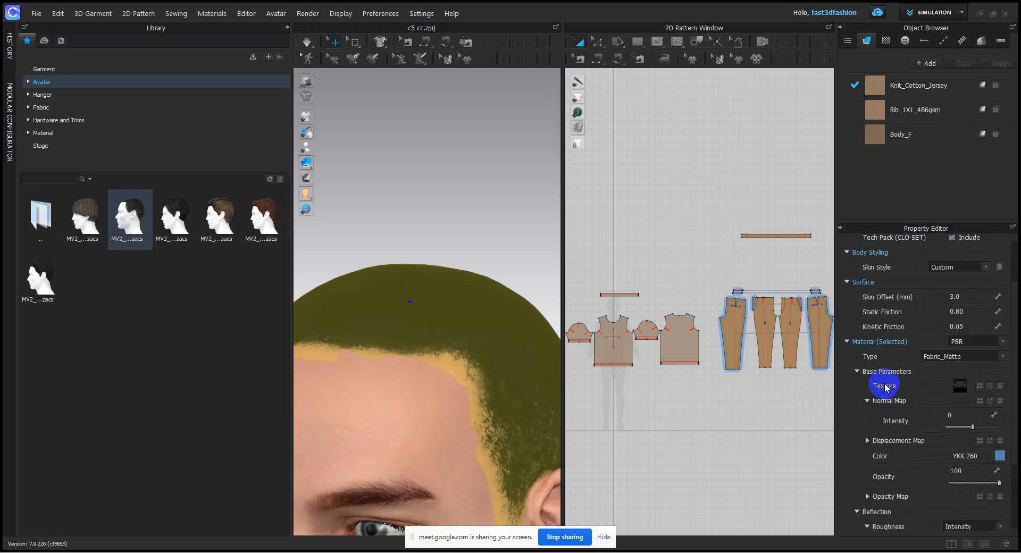
click(463, 170)
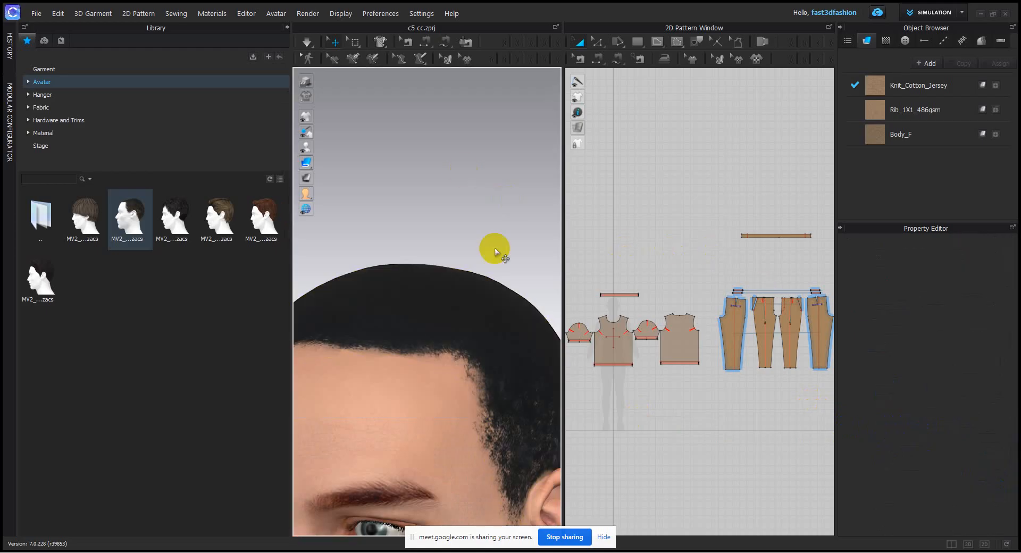
- Recolour the shaved hair with a reddish swatch from the YKK Global Colors
scroll(494, 251, down, 5)
click(485, 312)
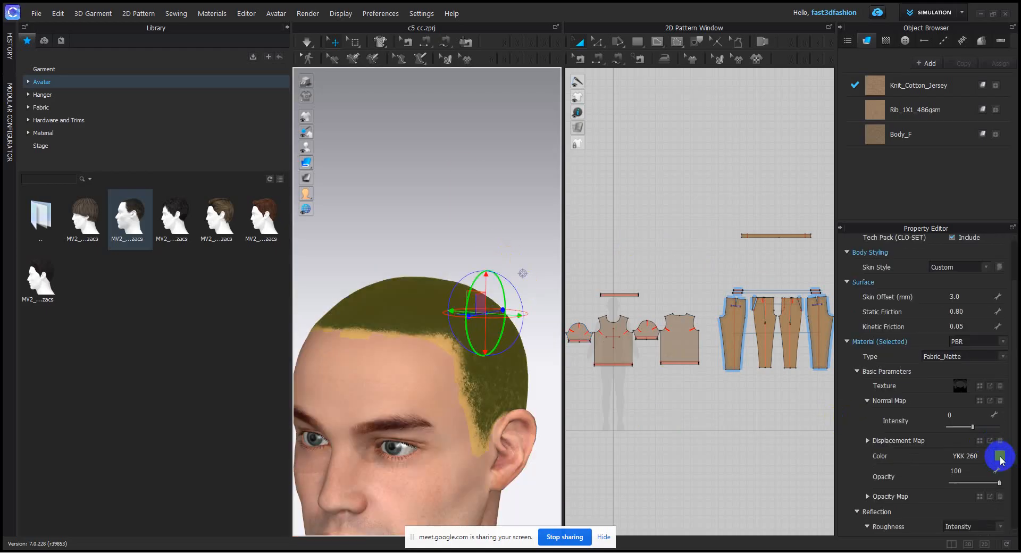
click(999, 459)
click(521, 320)
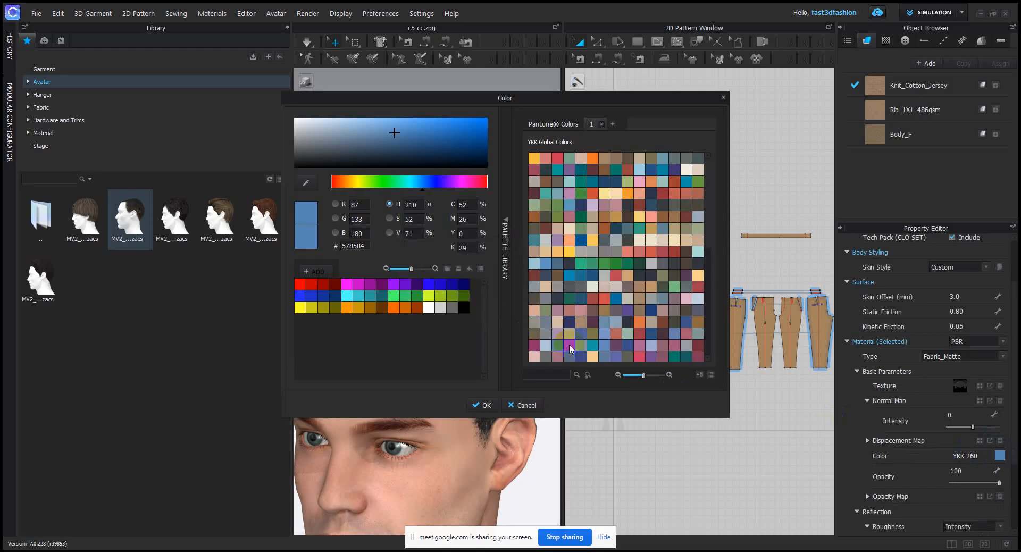
click(570, 349)
click(485, 405)
click(475, 176)
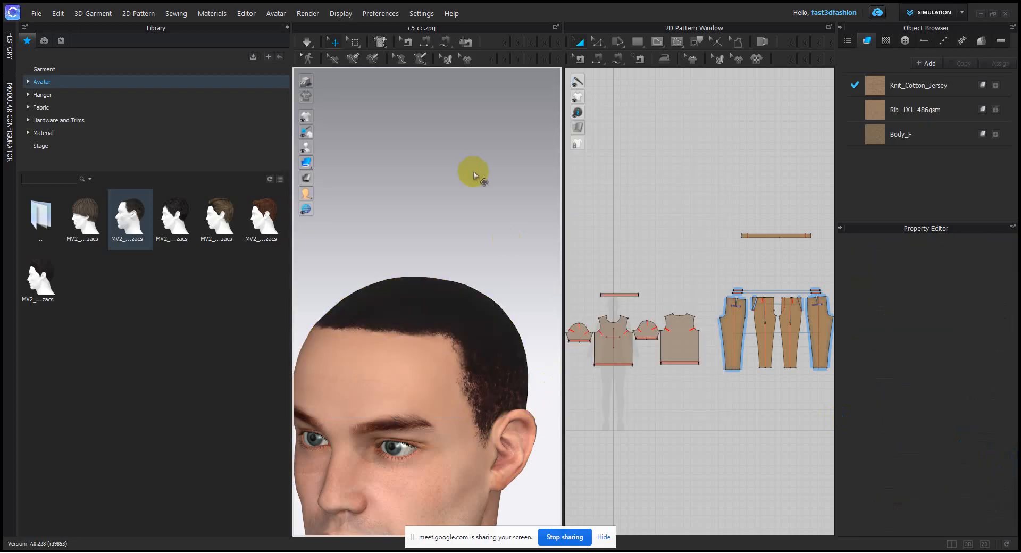
- Examine the recoloured hair from the side and the dressed avatar from the front
scroll(550, 329, down, 3)
middle_drag(549, 328, 533, 282)
right_drag(528, 313, 500, 337)
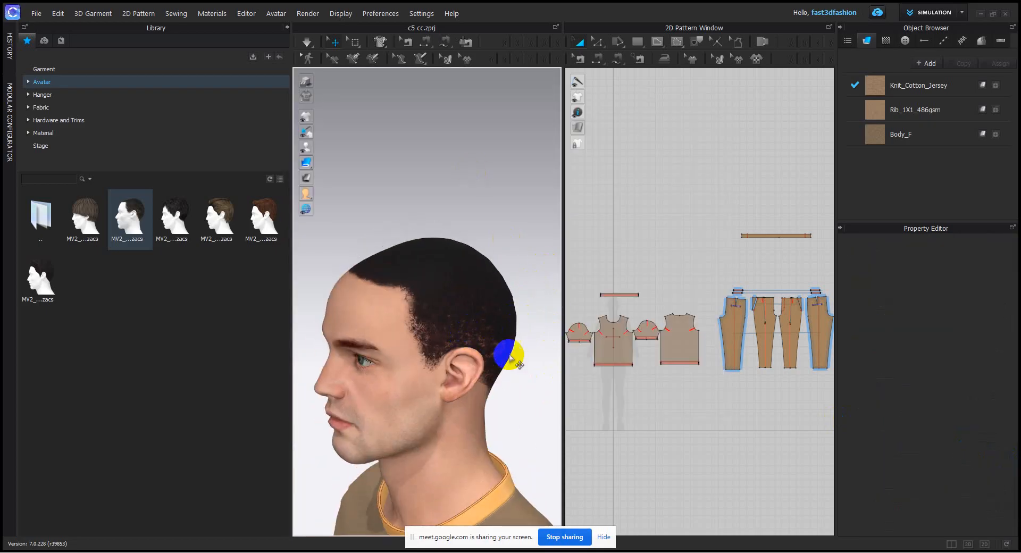
scroll(510, 355, down, 5)
middle_drag(512, 353, 495, 260)
right_drag(513, 331, 570, 338)
scroll(547, 349, down, 3)
middle_drag(547, 349, 553, 269)
right_drag(508, 318, 525, 315)
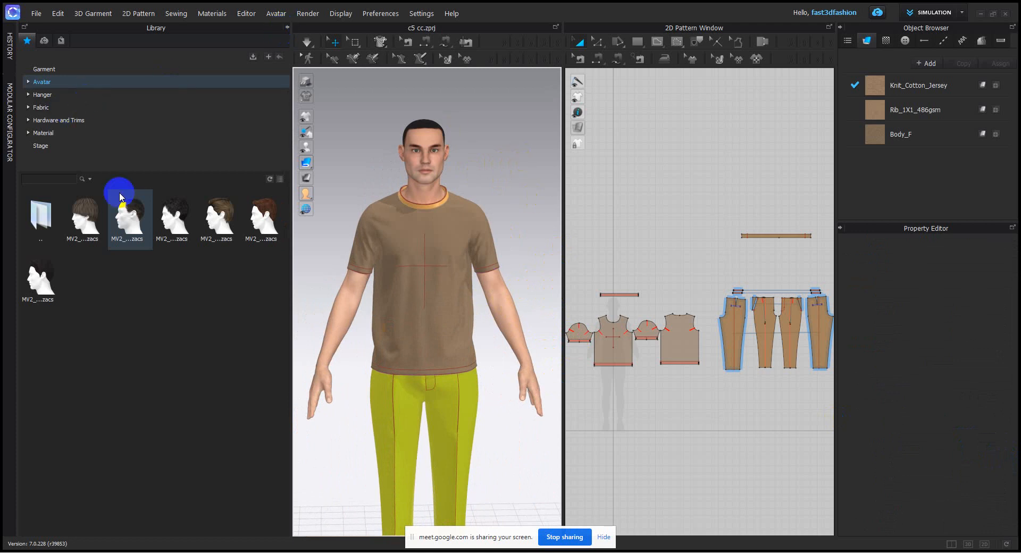
- Leave the Hair folder and open the Pose folder in the avatar library
double_click(43, 215)
click(183, 221)
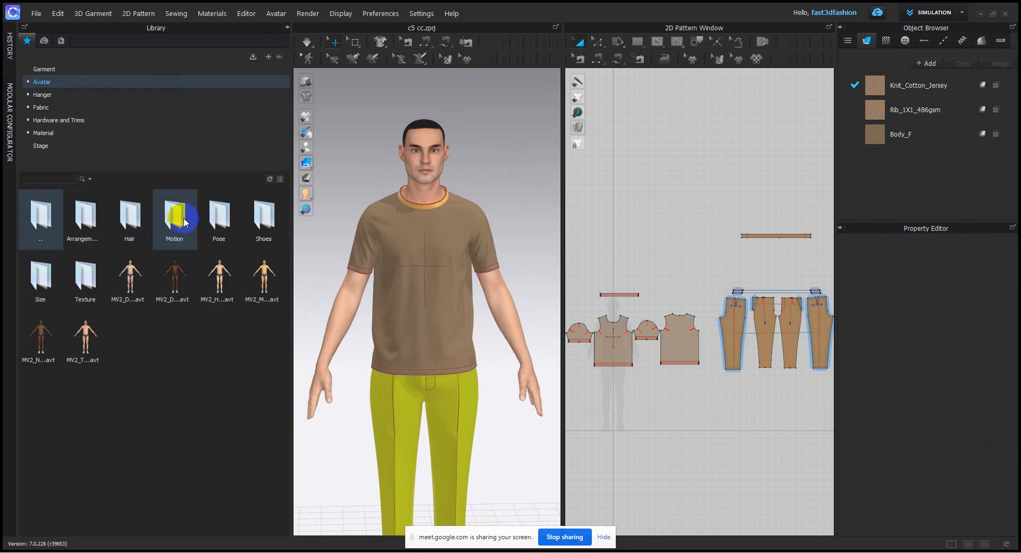
click(174, 219)
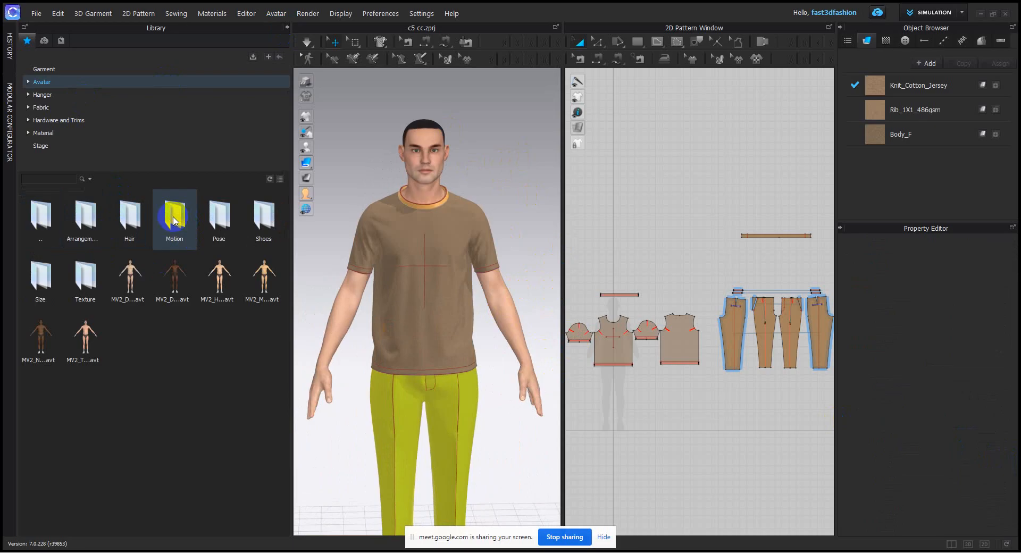
double_click(219, 217)
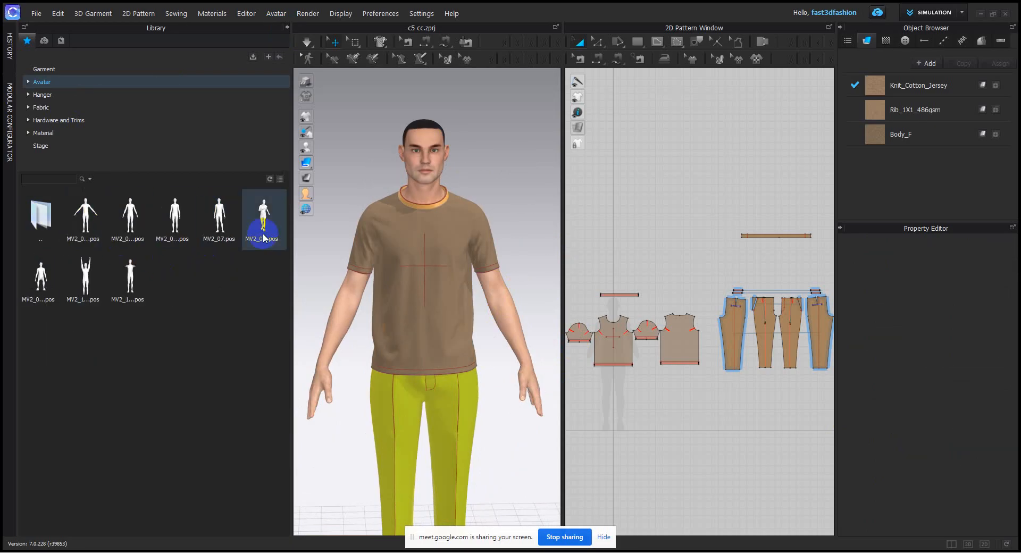
scroll(449, 255, down, 1)
middle_drag(448, 256, 469, 218)
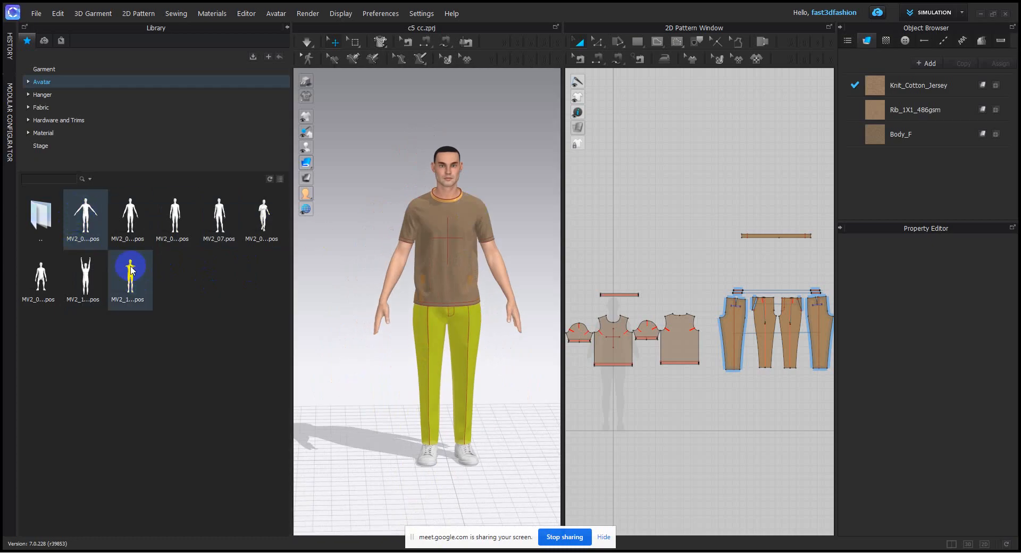
drag(263, 215, 451, 180)
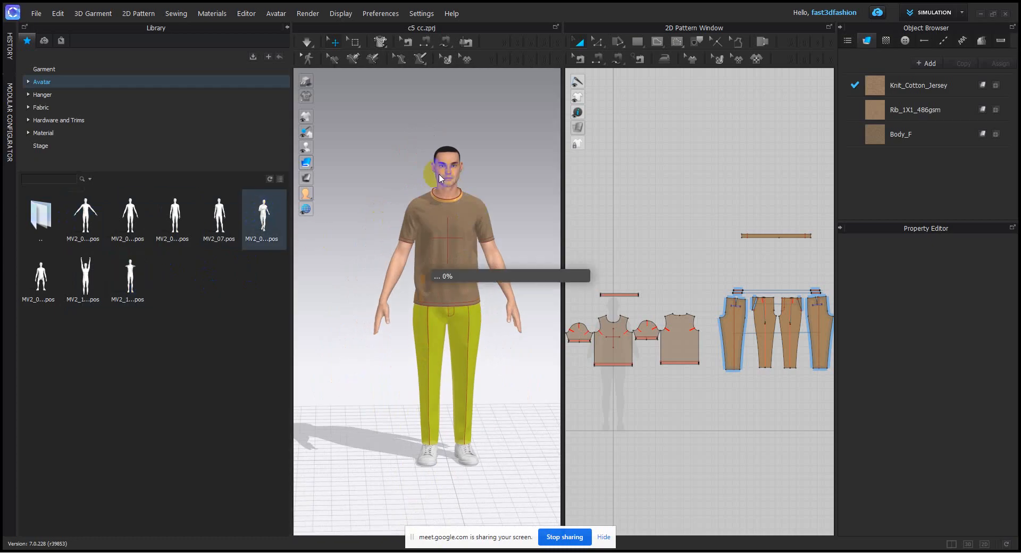
click(511, 313)
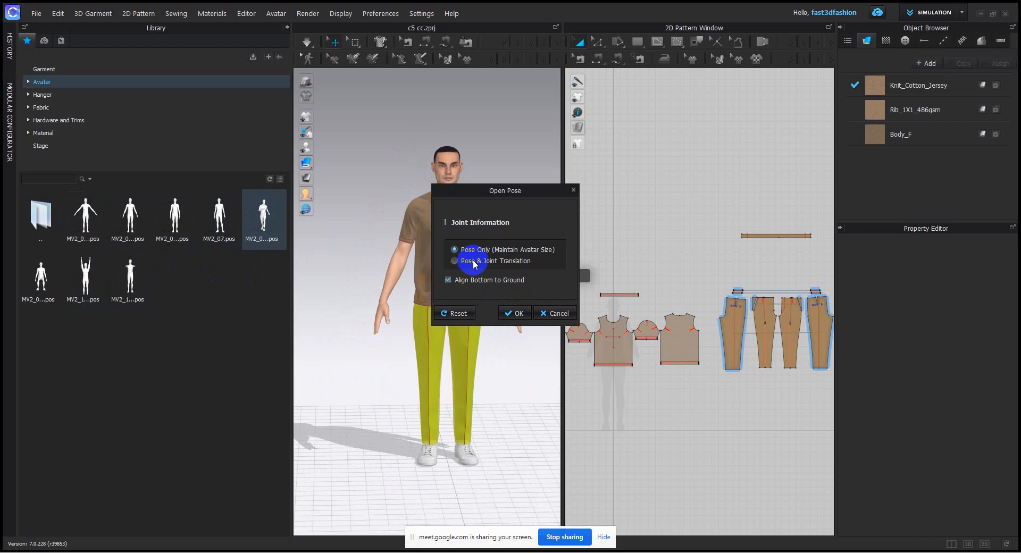
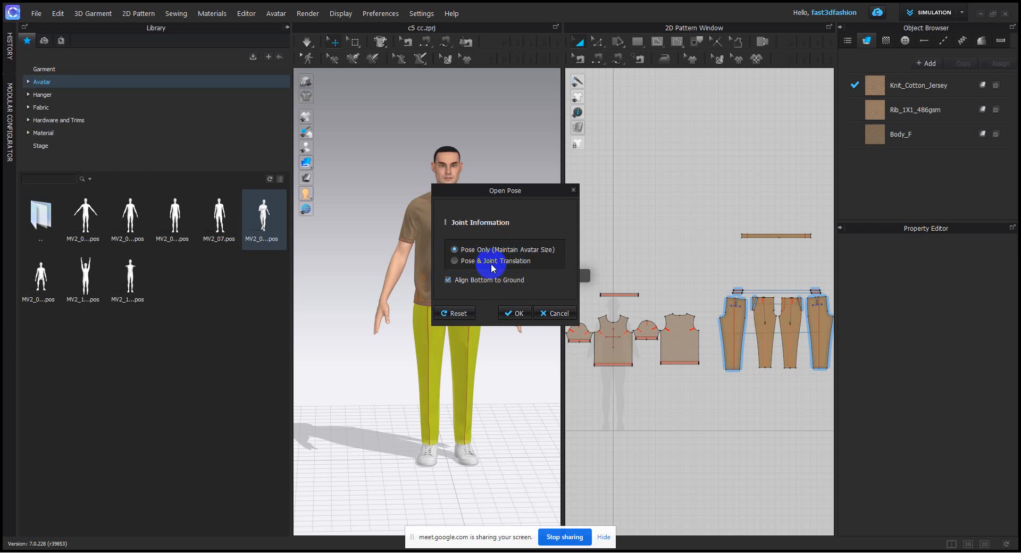
click(560, 312)
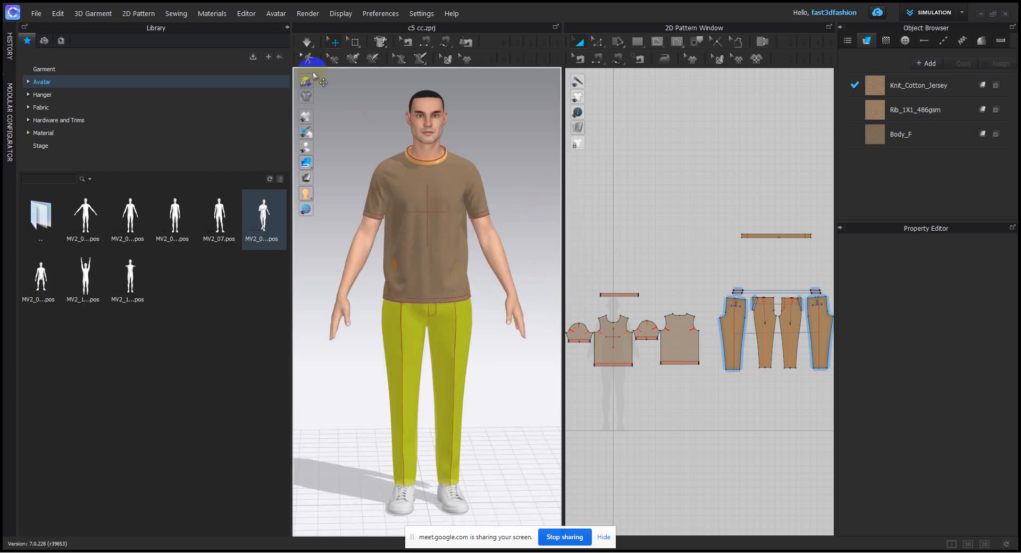
- Collapse the library and display the avatar's joints in X-Ray mode
click(287, 28)
scroll(368, 189, down, 2)
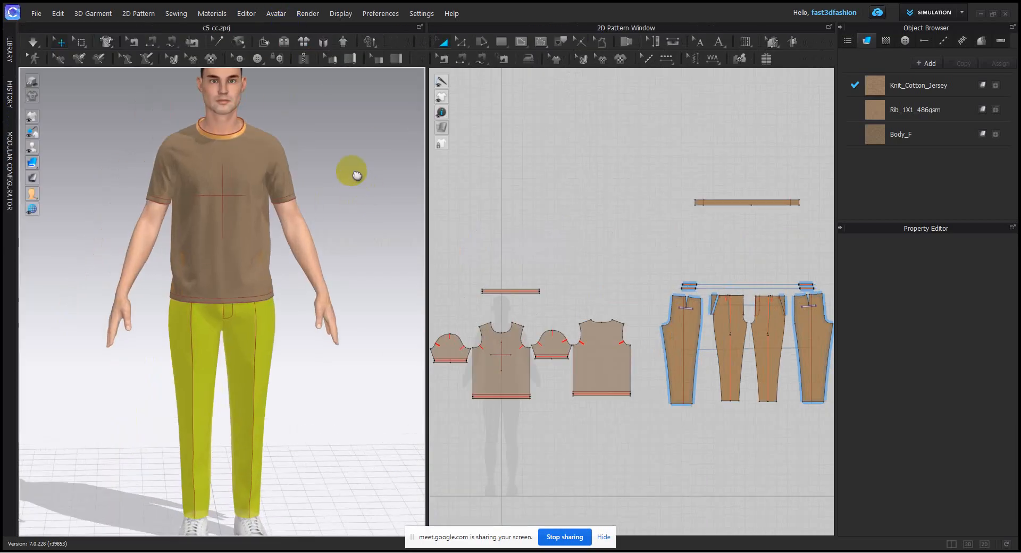
middle_drag(352, 173, 358, 198)
key(shift+x)
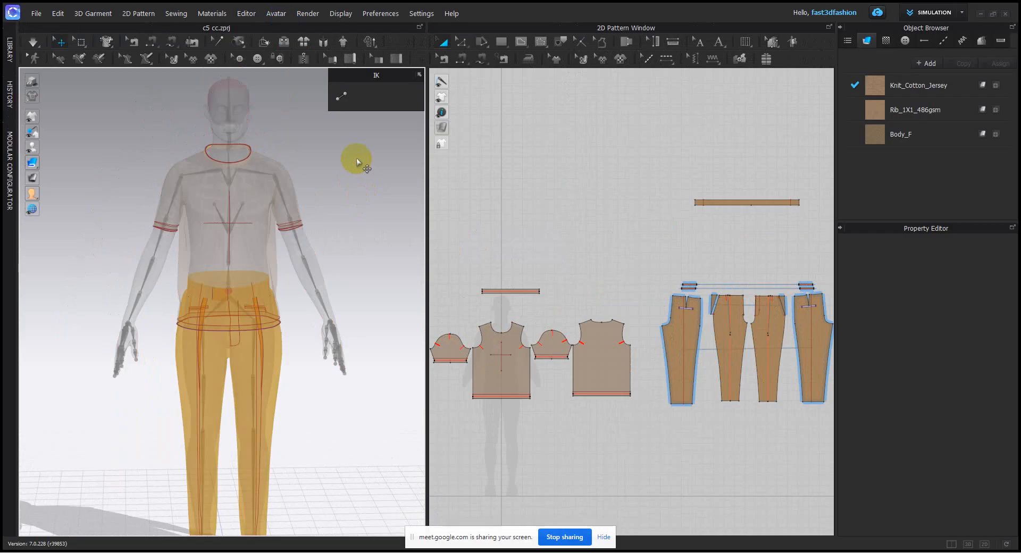
key(shift+x)
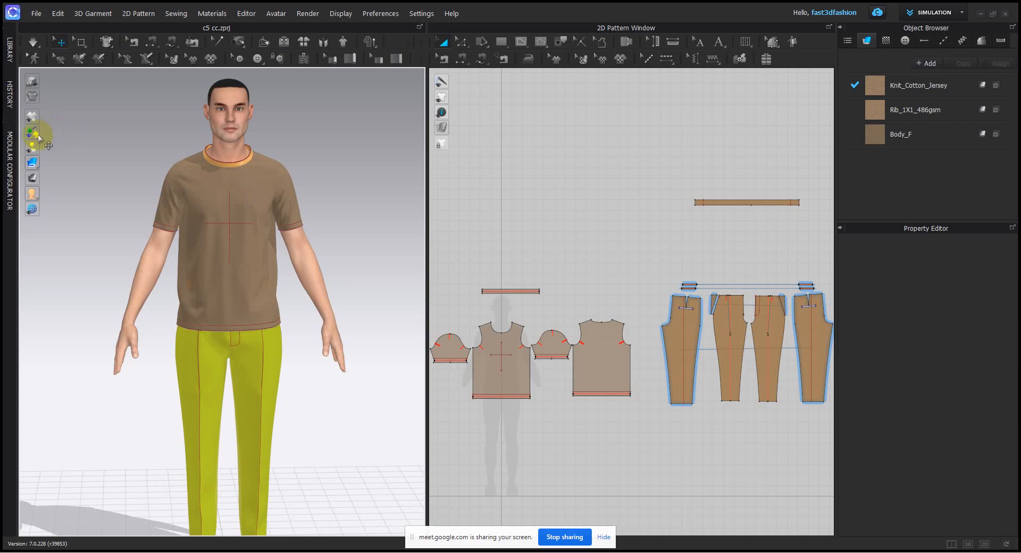
mouse_move(32, 148)
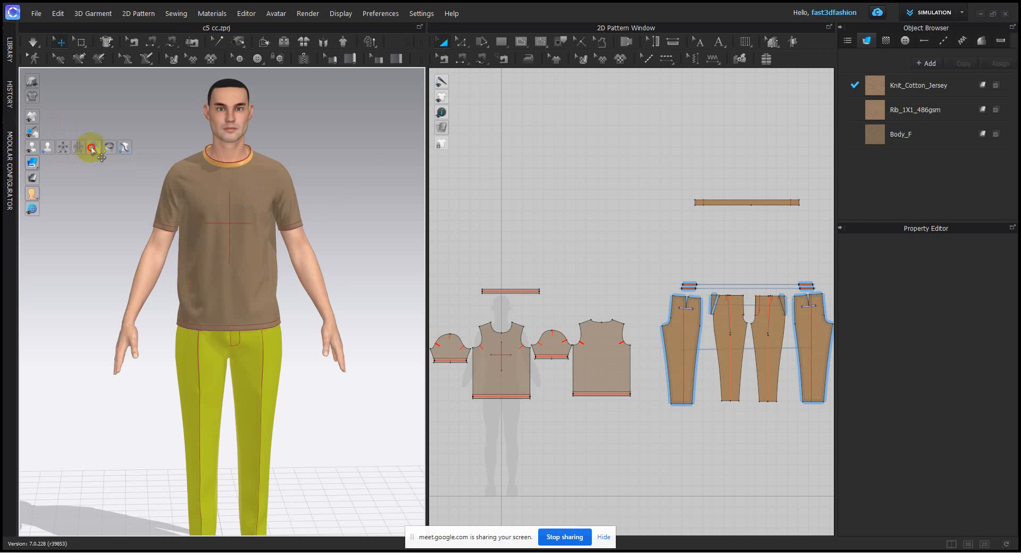
click(93, 149)
- Raise the avatar's right arm sideways by rotating its shoulder and collarbone joints
scroll(346, 188, up, 5)
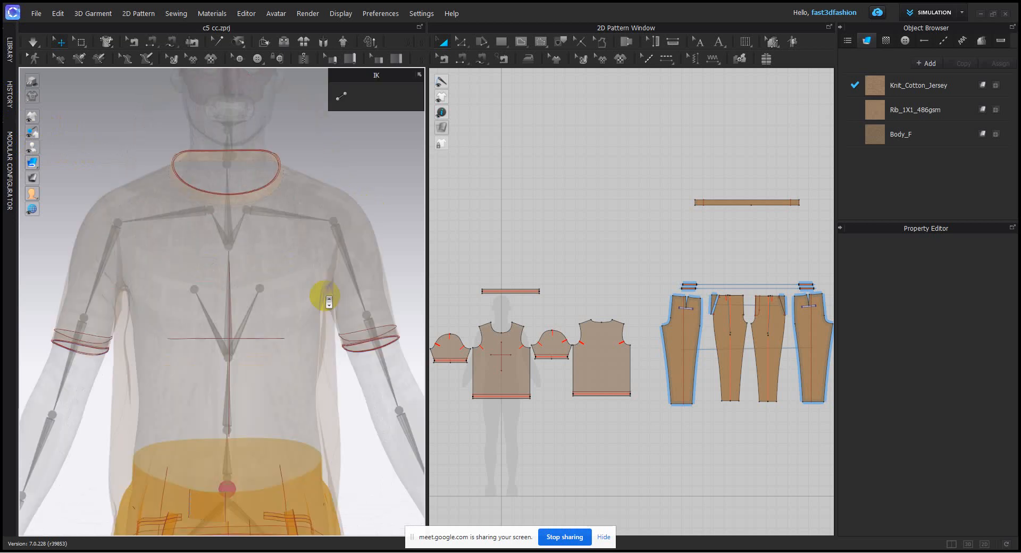
click(97, 204)
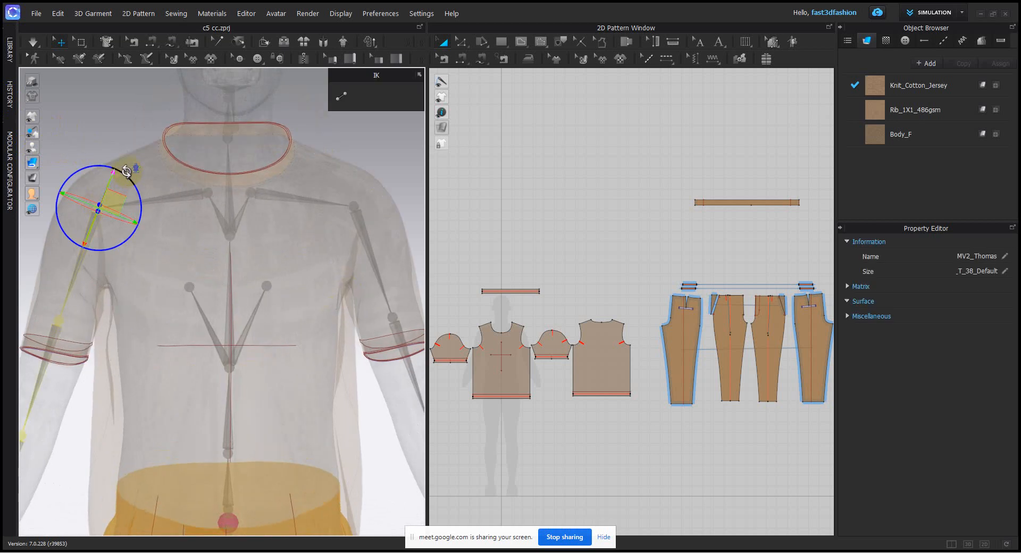
drag(126, 171, 197, 231)
click(208, 190)
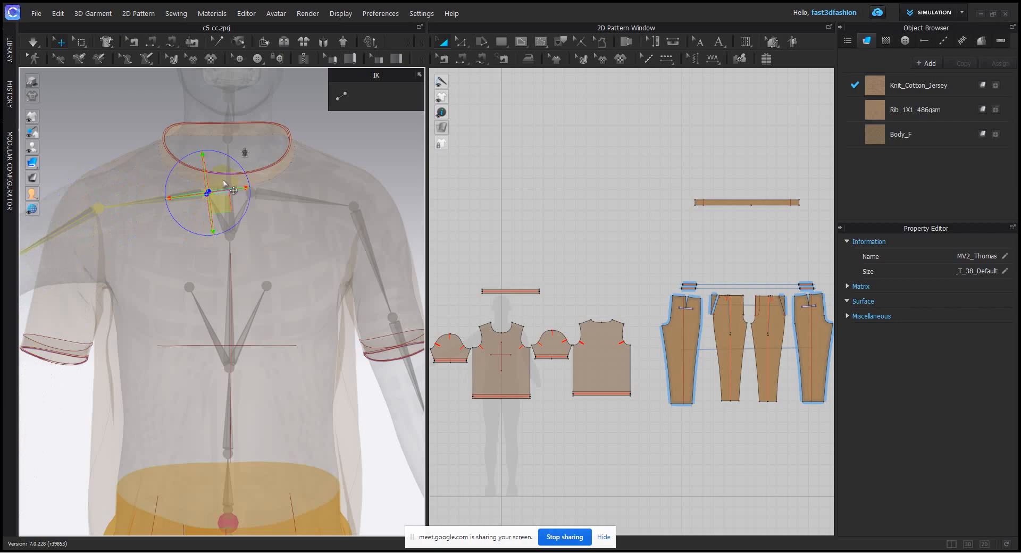
drag(232, 157, 248, 170)
scroll(307, 229, down, 3)
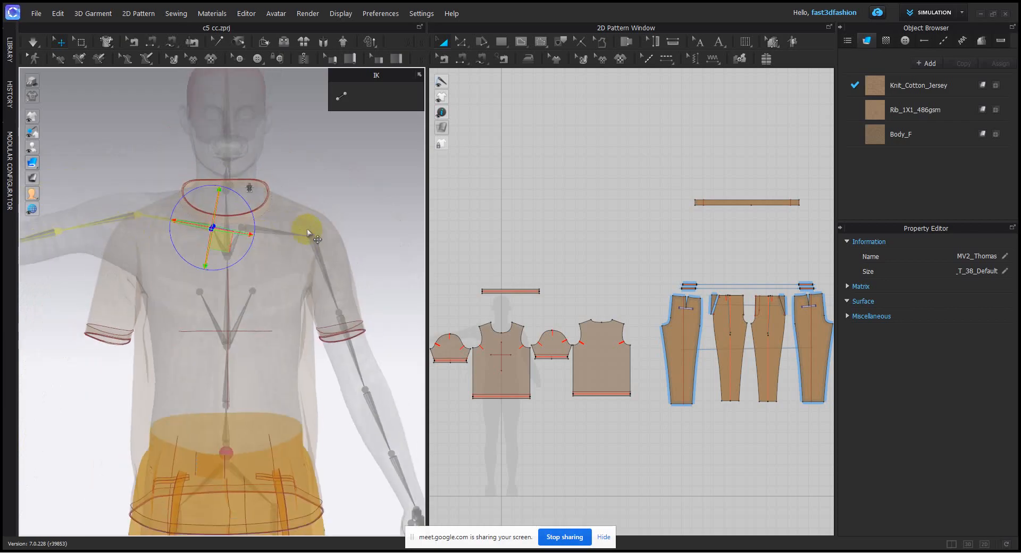
- Raise and swing the avatar's left arm by rotating its shoulder and collarbone joints
click(315, 240)
drag(337, 200, 253, 183)
click(245, 228)
right_drag(283, 250, 209, 299)
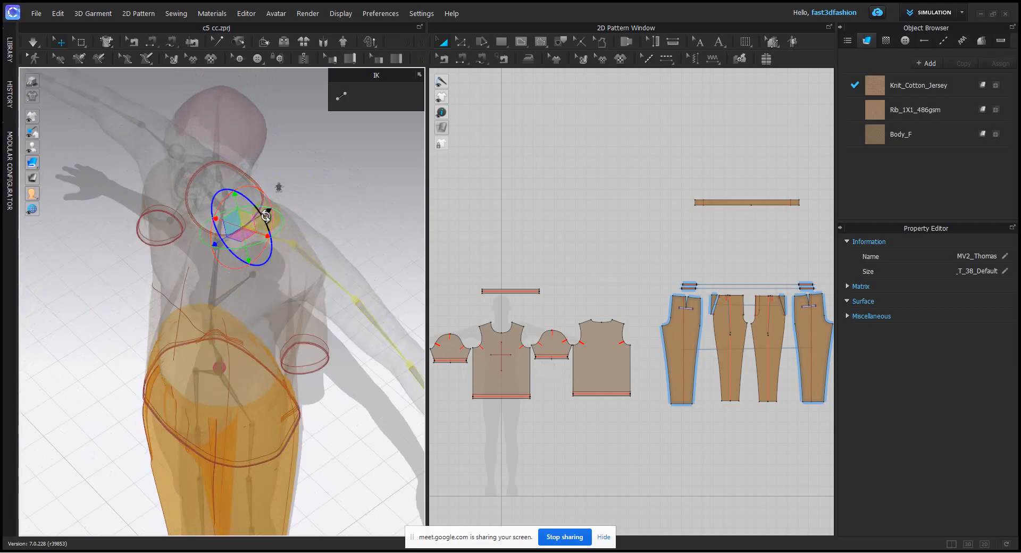
drag(257, 190, 349, 296)
right_drag(349, 296, 239, 273)
- Deselect the joint, hide the X-Ray joints and view the raised-arm avatar from the front
click(300, 126)
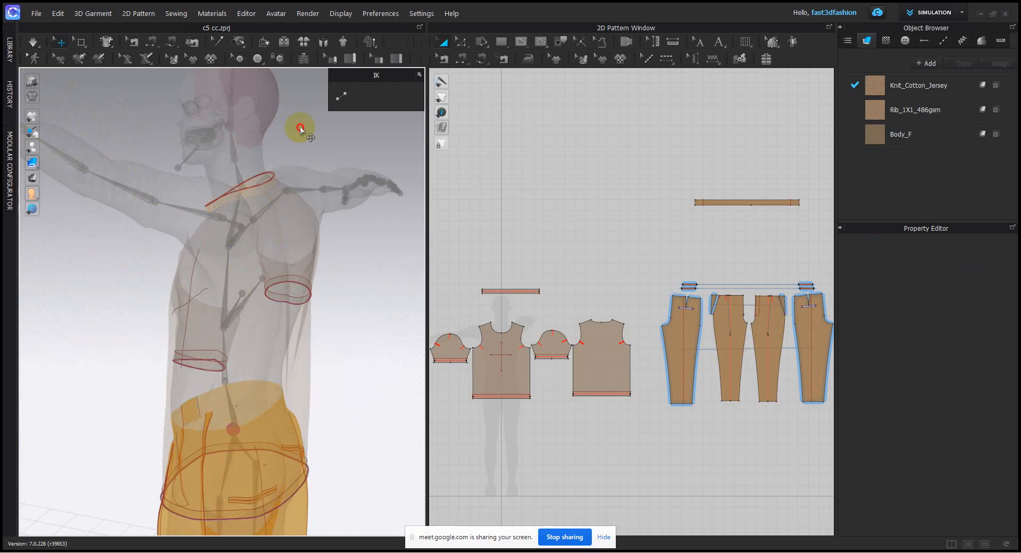
key(shift+x)
scroll(255, 229, down, 3)
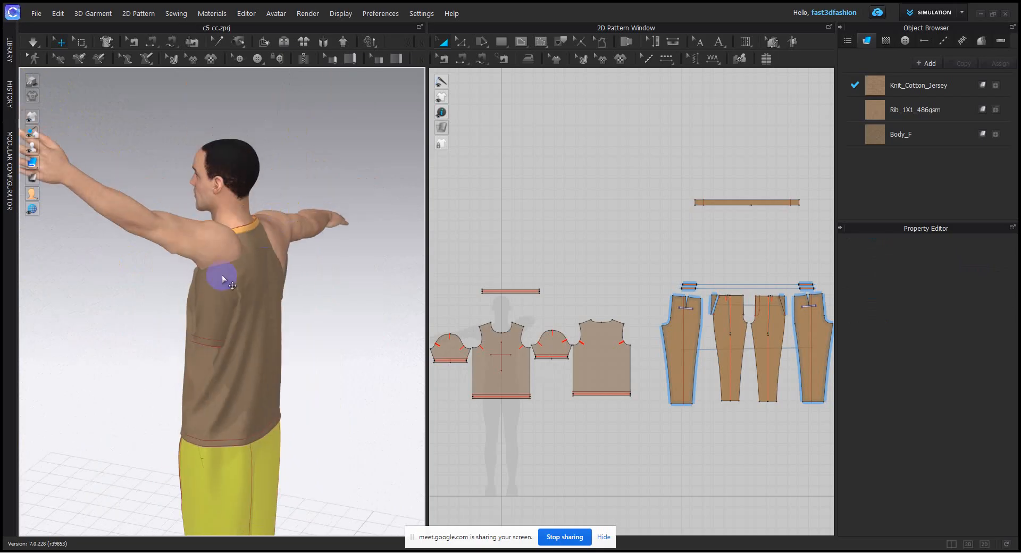
right_drag(222, 275, 372, 284)
scroll(330, 292, down, 5)
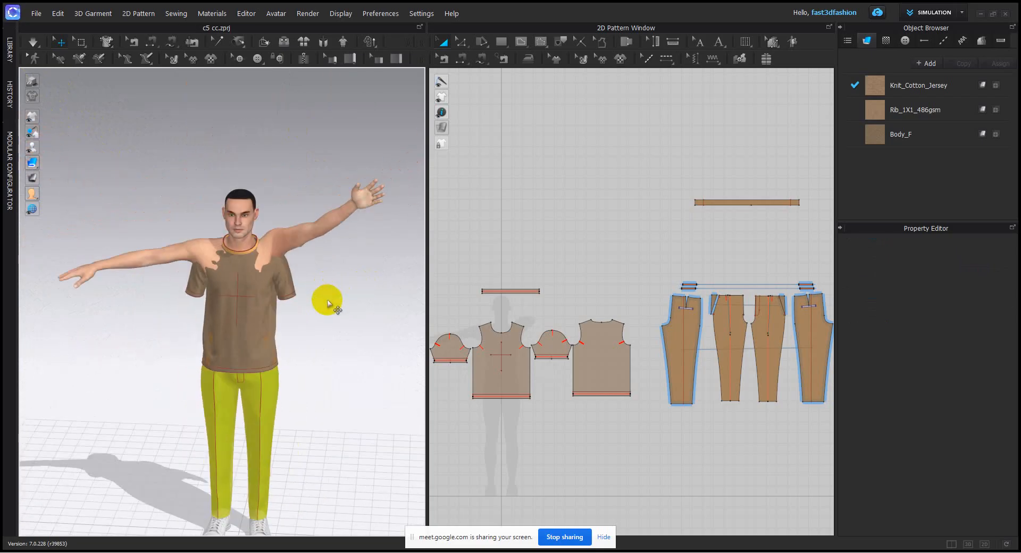
- Undo all the joint rotations made on the avatar's arms
key(ctrl+z)
key(ctrl+z)
key(ctrl+z)
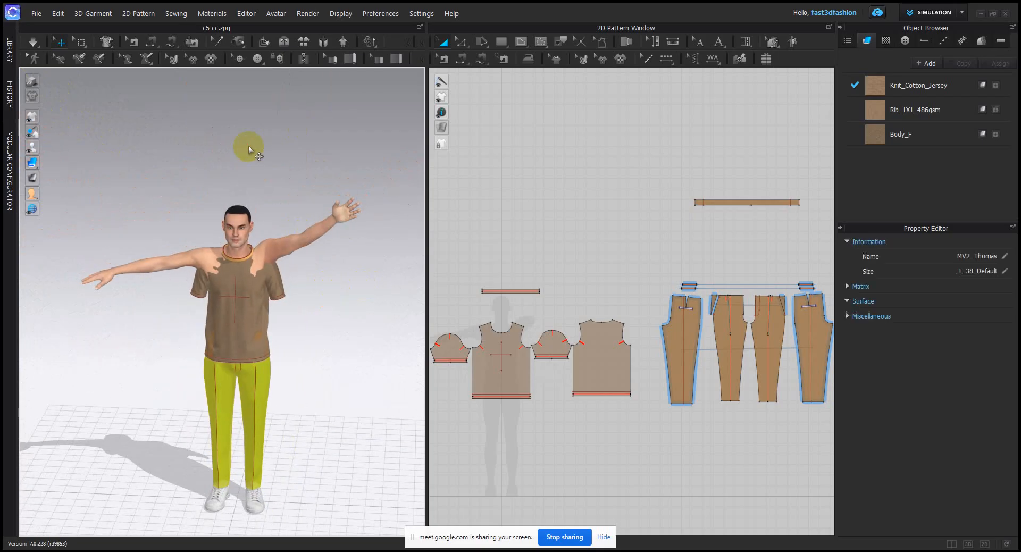
key(ctrl+z)
key(ctrl+z)
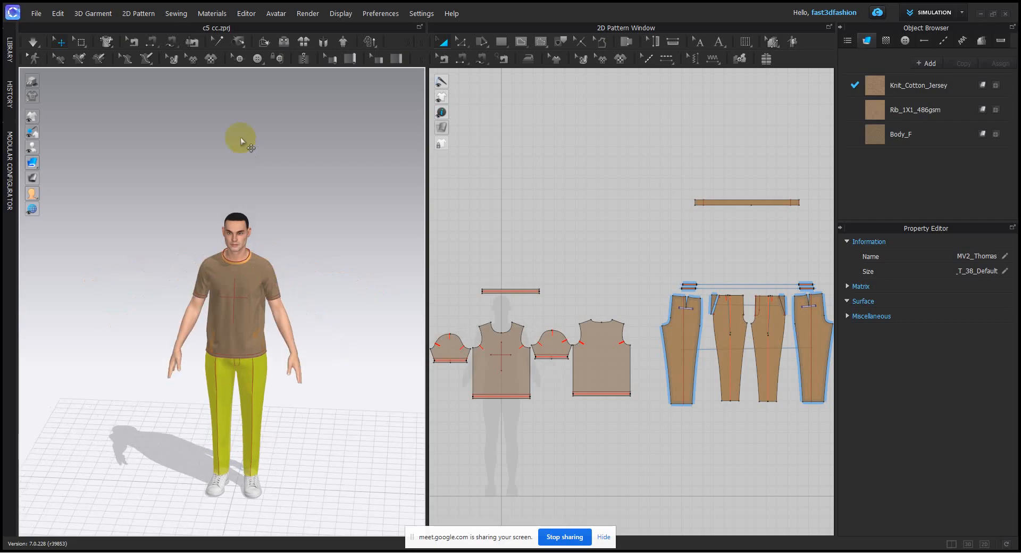
- Reopen the library, apply the running pose to the avatar and view it from the side
click(9, 49)
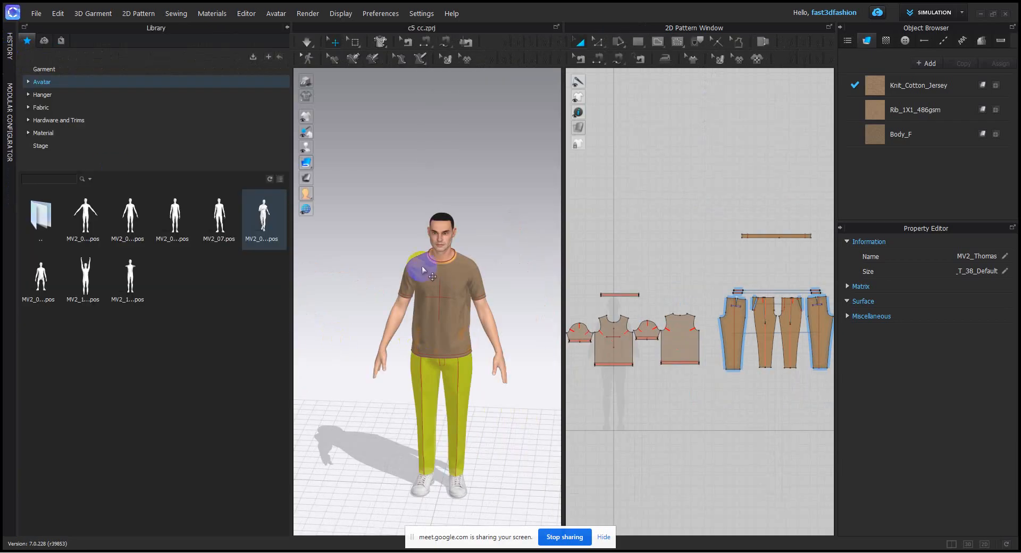
scroll(480, 298, up, 3)
middle_drag(483, 315, 469, 225)
click(261, 217)
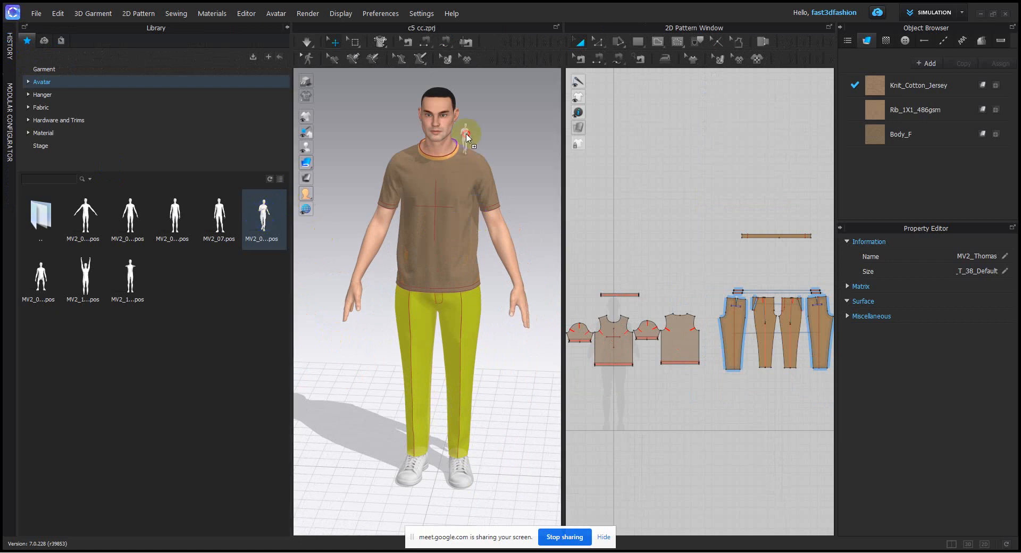
click(517, 318)
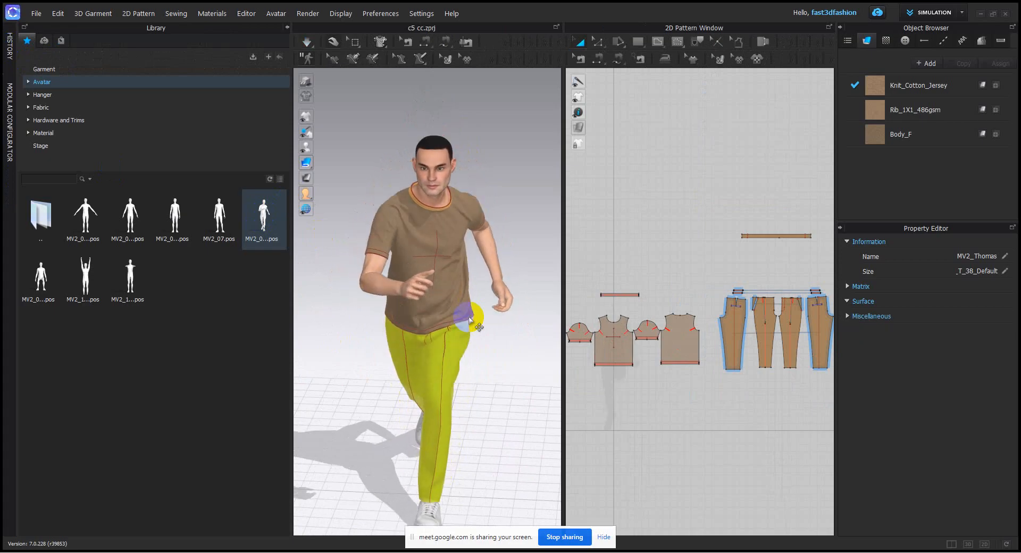
right_drag(528, 201, 371, 334)
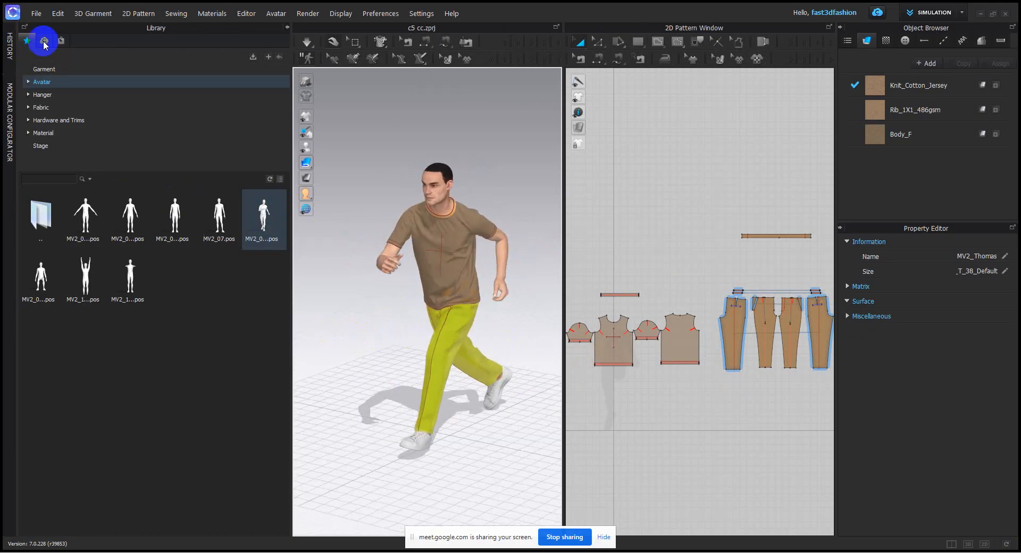
- Save the project under the new name c5 ccpose.zprj in the fast3dfashion b 102 folder
click(40, 19)
mouse_move(46, 85)
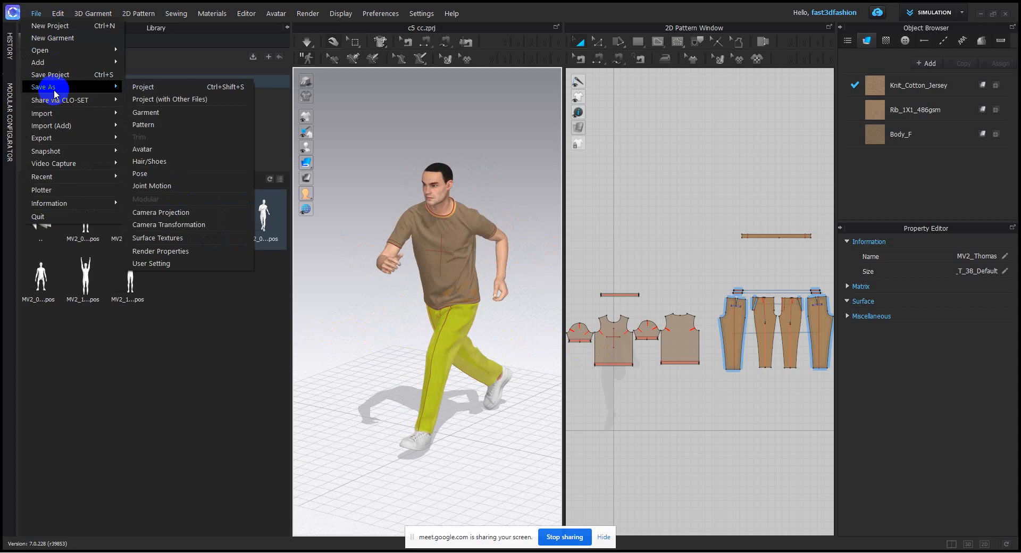
click(156, 90)
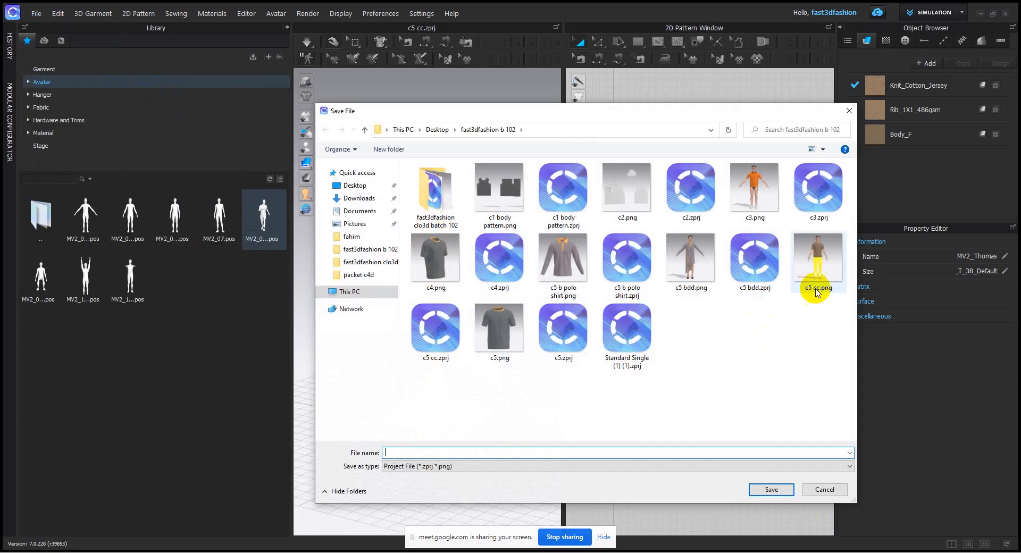
click(434, 335)
click(397, 451)
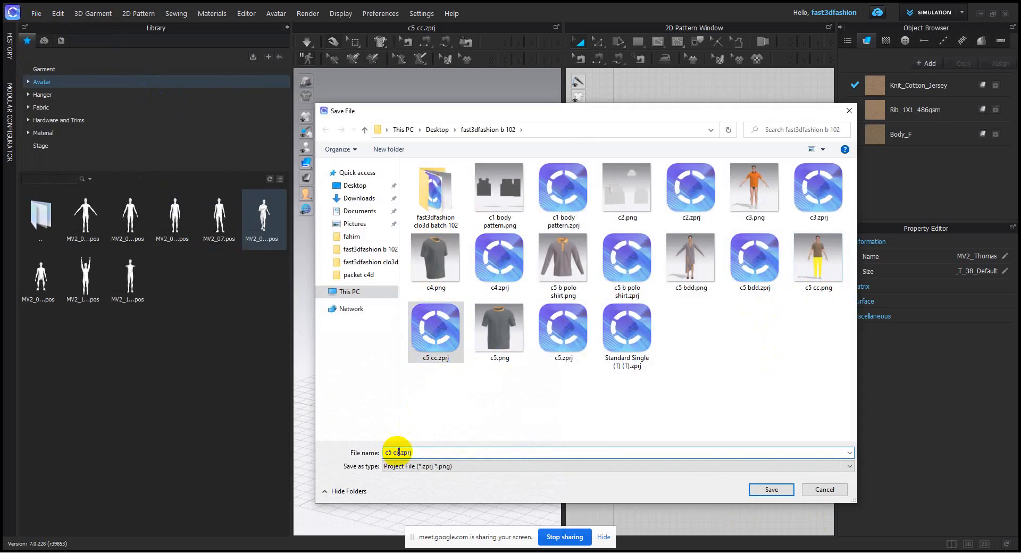
text(pose)
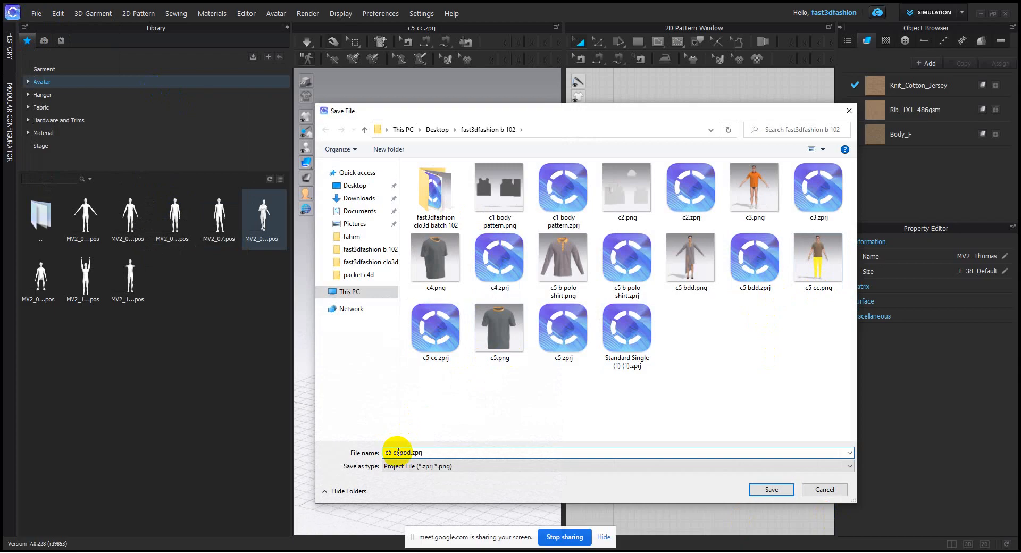
click(772, 490)
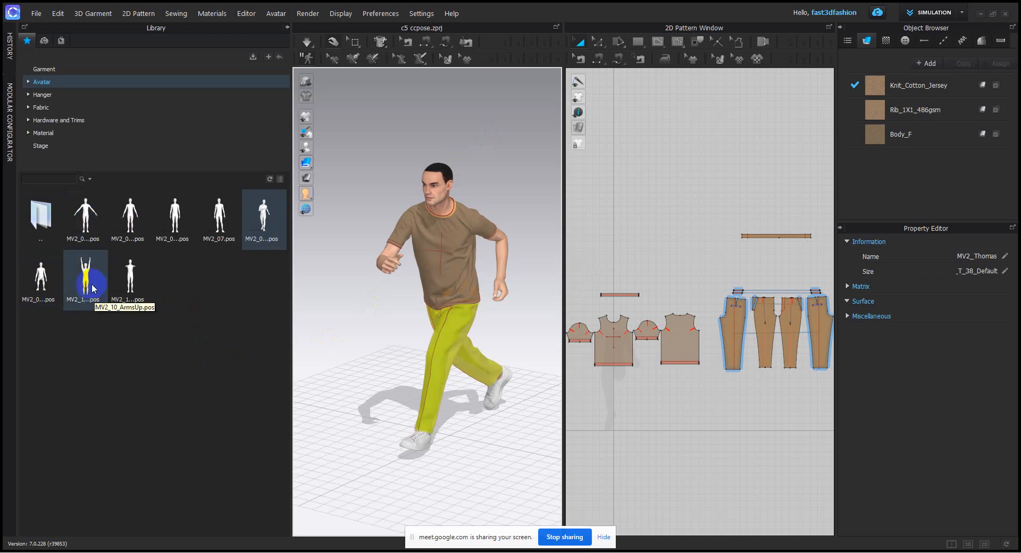
- Apply the MV2_10_ArmsUp pose and after it the MV2_07 pose, each with Pose Only and Align Bottom to Ground
drag(83, 277, 425, 194)
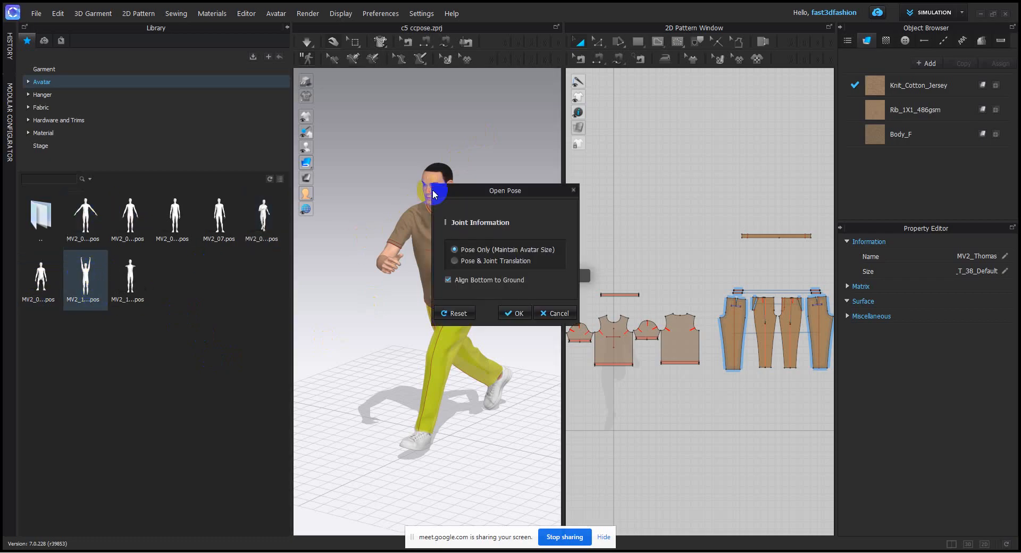
click(518, 312)
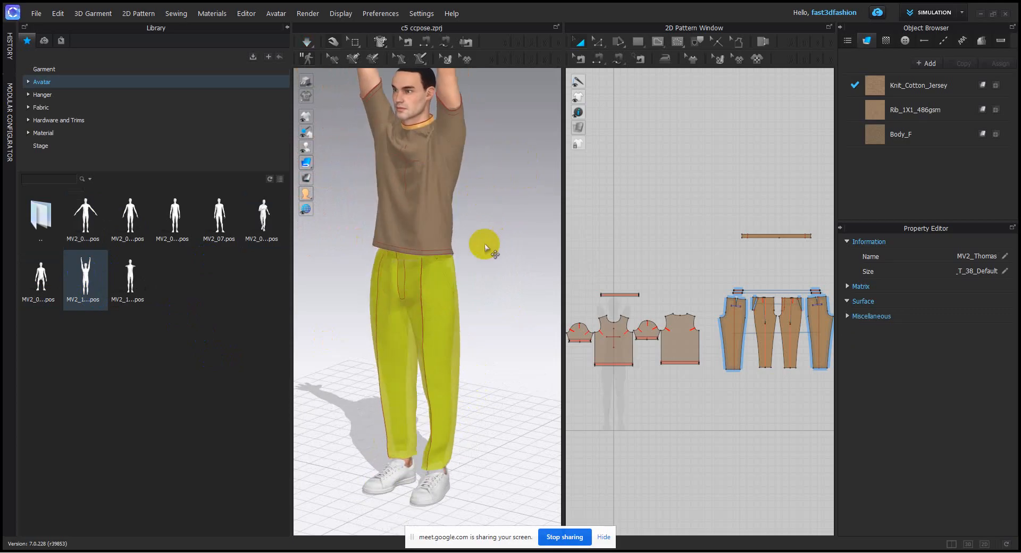
scroll(495, 242, down, 5)
right_drag(504, 252, 534, 244)
drag(218, 217, 419, 214)
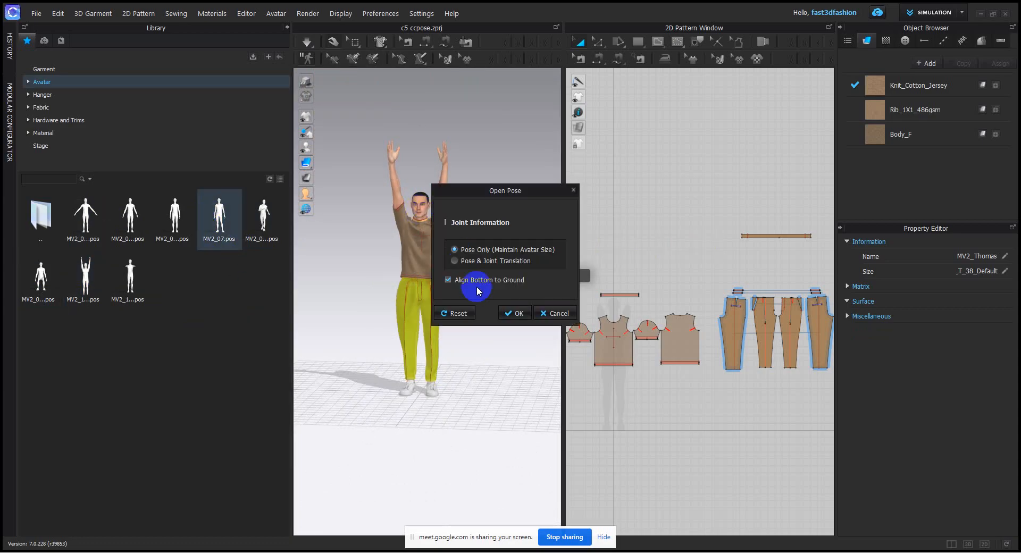
click(509, 311)
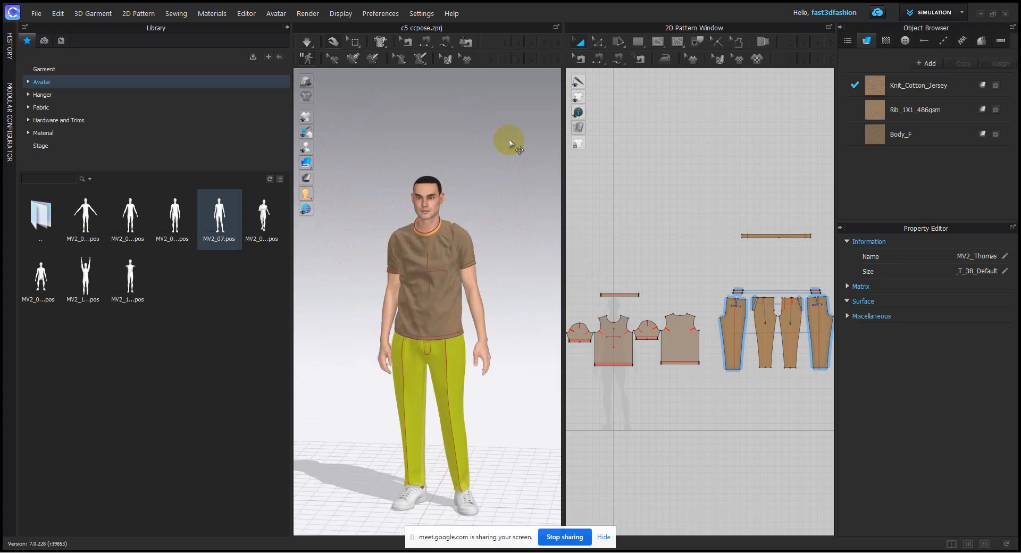
- Simulate the garments and pull on the T-shirt's front, sleeve and back pieces to settle them on the avatar
scroll(523, 218, up, 3)
click(475, 151)
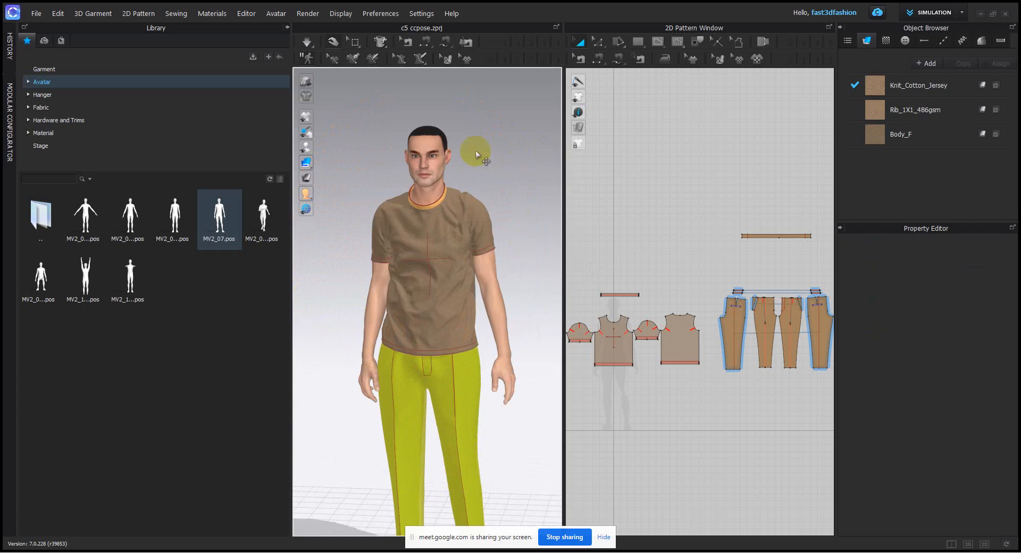
click(306, 43)
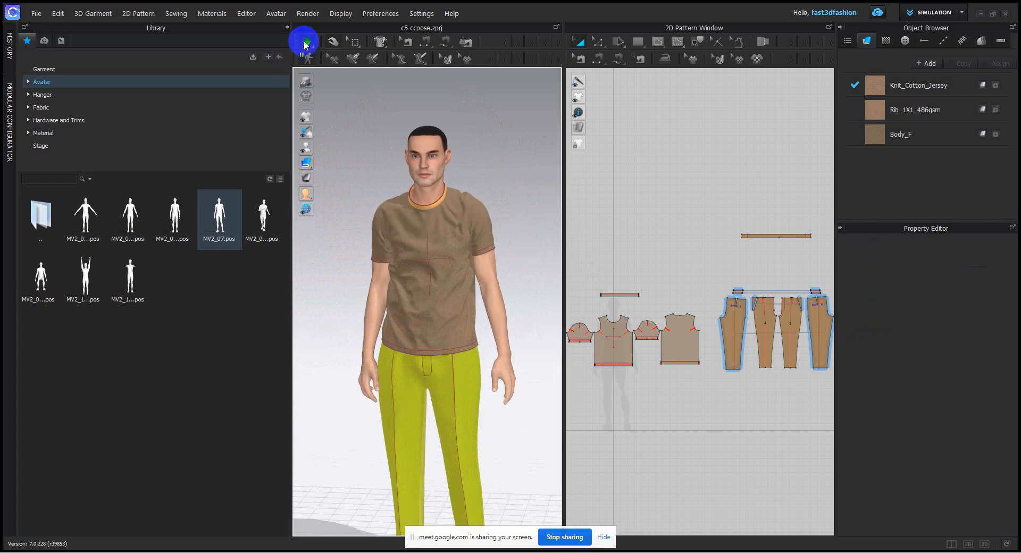
click(461, 217)
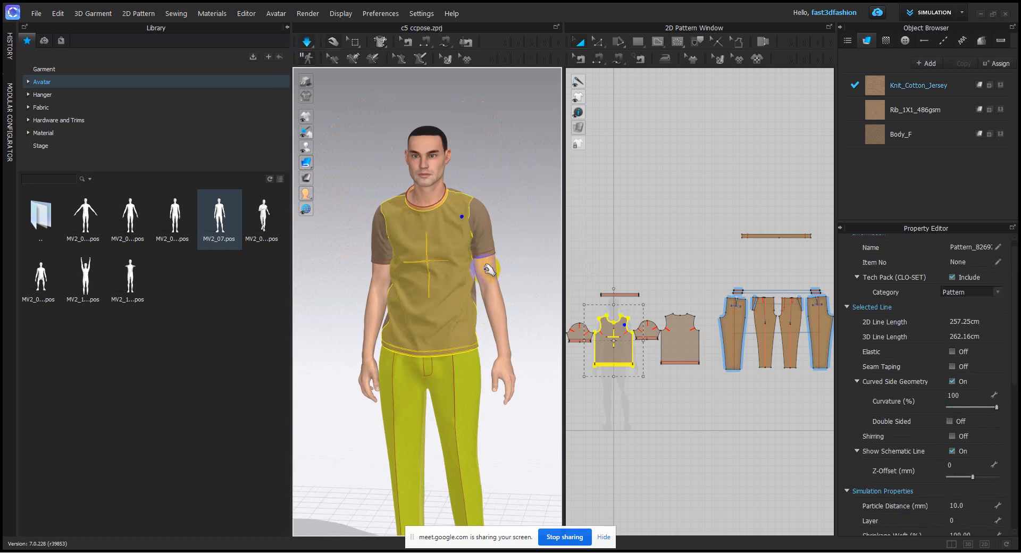
right_drag(519, 178, 462, 178)
click(464, 232)
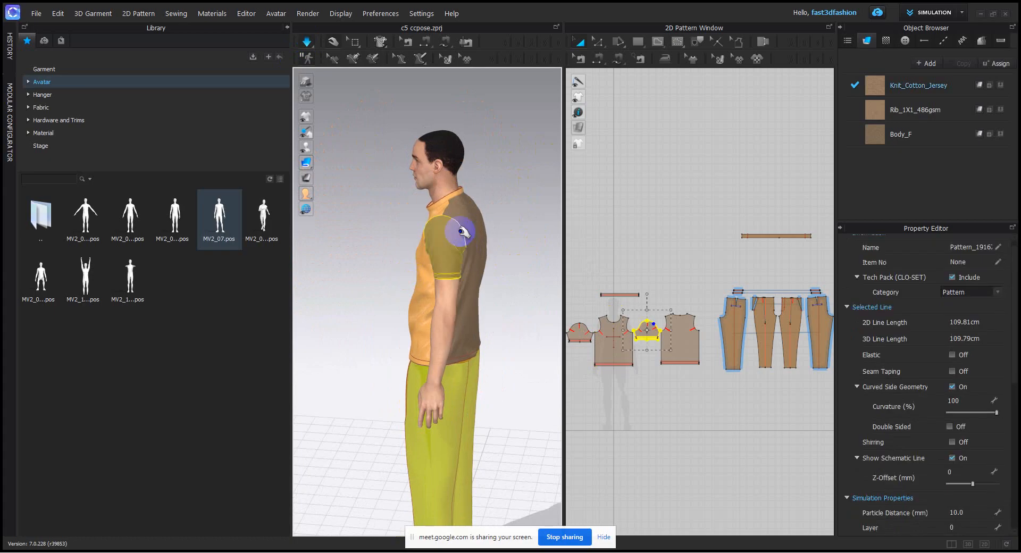
click(464, 211)
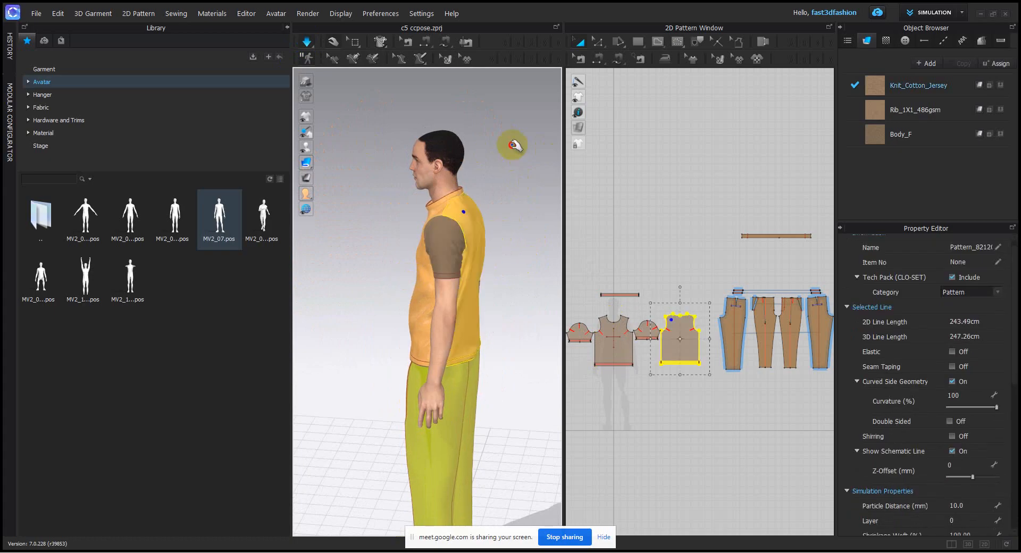
click(505, 266)
- Pull the T-shirt's folded back hem free over the trousers, and adjust the front piece while the simulation runs
right_drag(506, 266, 541, 285)
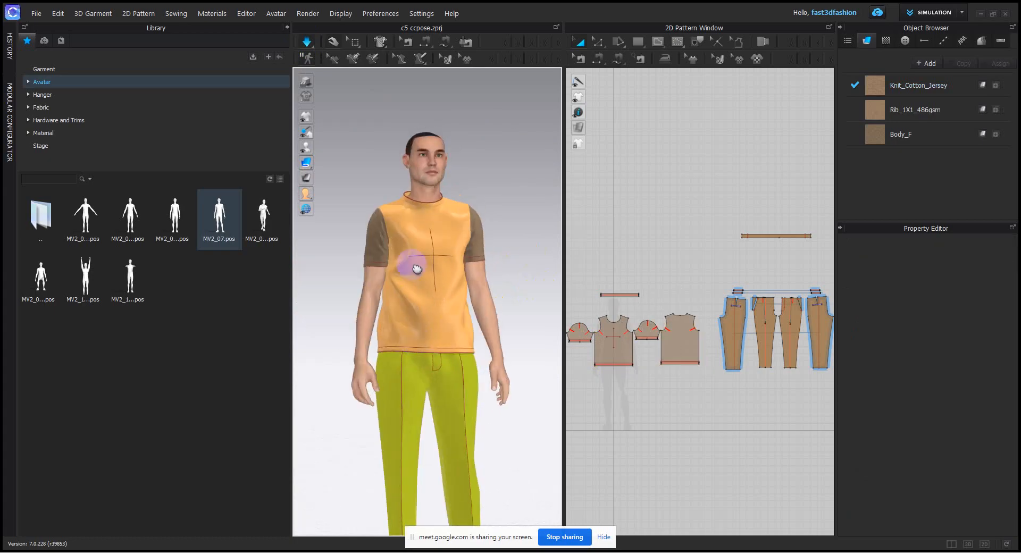
scroll(417, 269, up, 3)
right_drag(456, 228, 419, 299)
right_drag(377, 269, 393, 282)
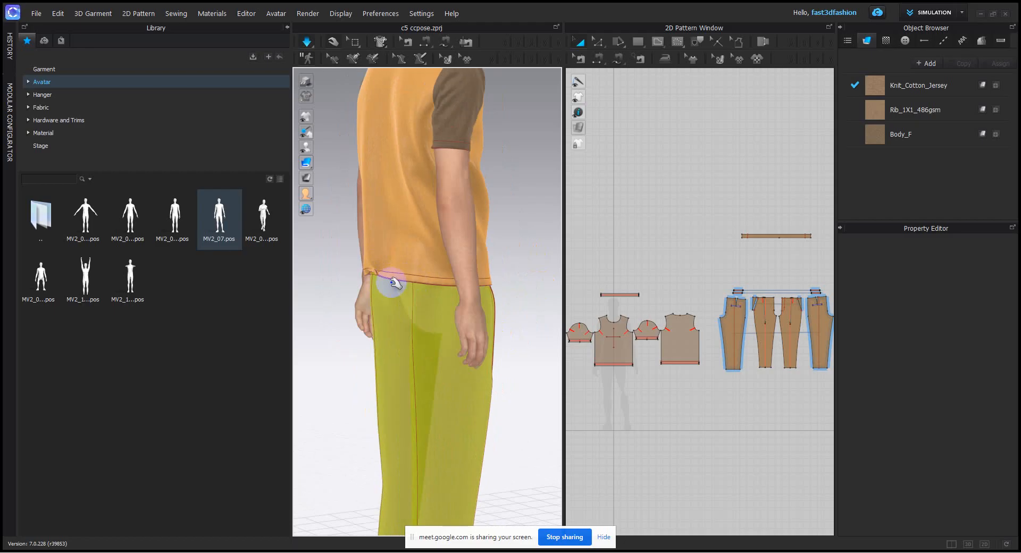
click(376, 283)
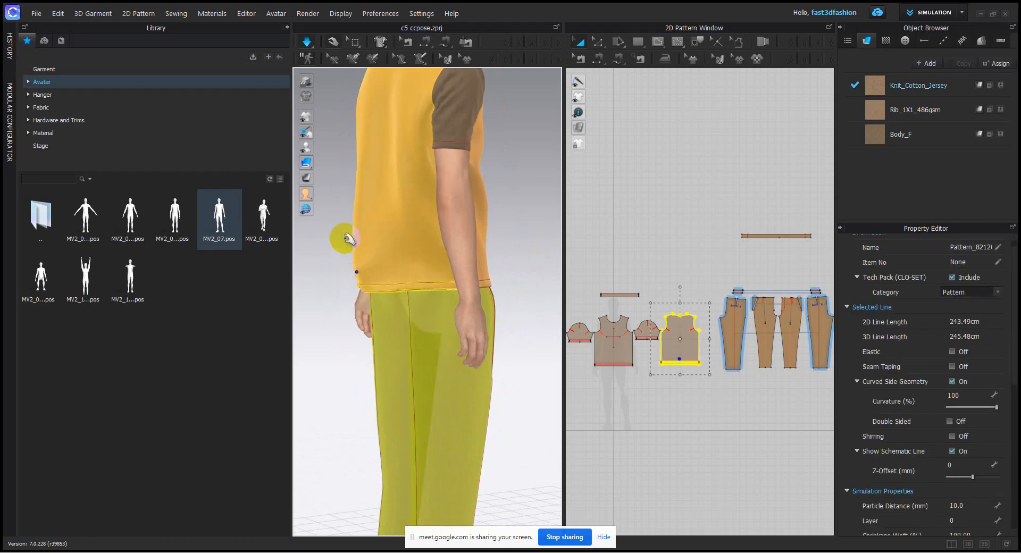
right_drag(422, 210, 485, 200)
shift+click(484, 201)
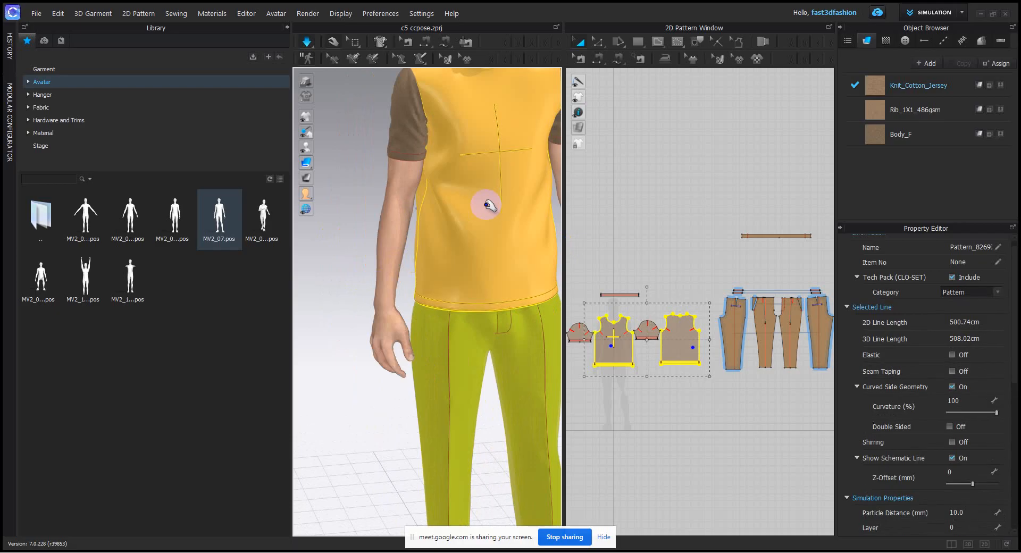
scroll(485, 209, down, 6)
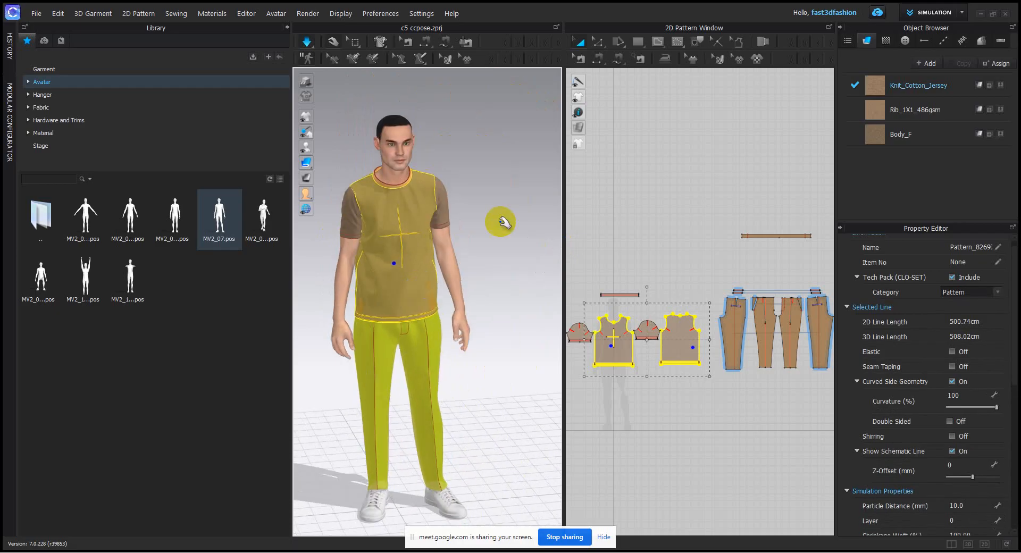
click(507, 231)
scroll(470, 232, down, 1)
middle_drag(470, 231, 505, 197)
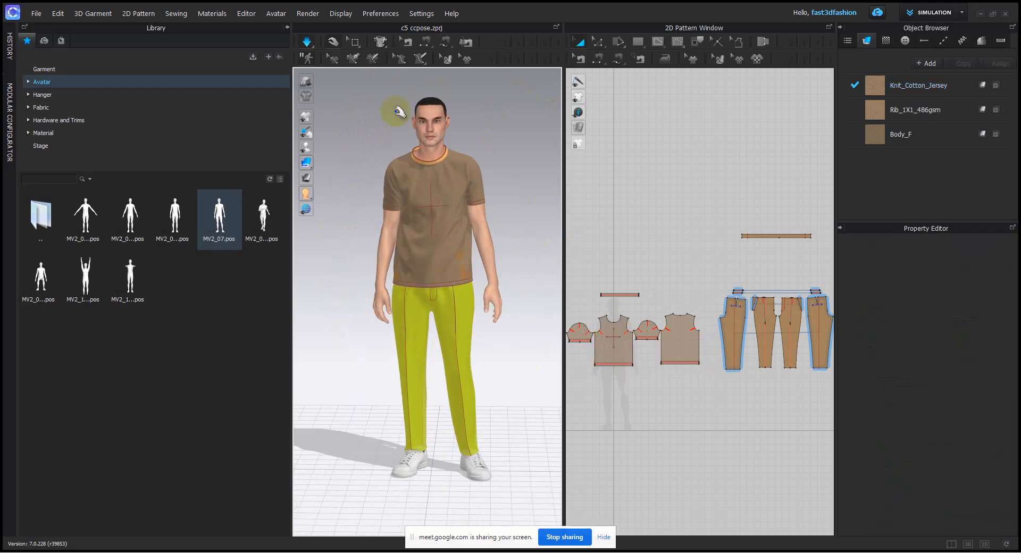
- Collapse the library to enlarge the 3D view and stop the garment simulation
click(287, 27)
scroll(332, 143, down, 2)
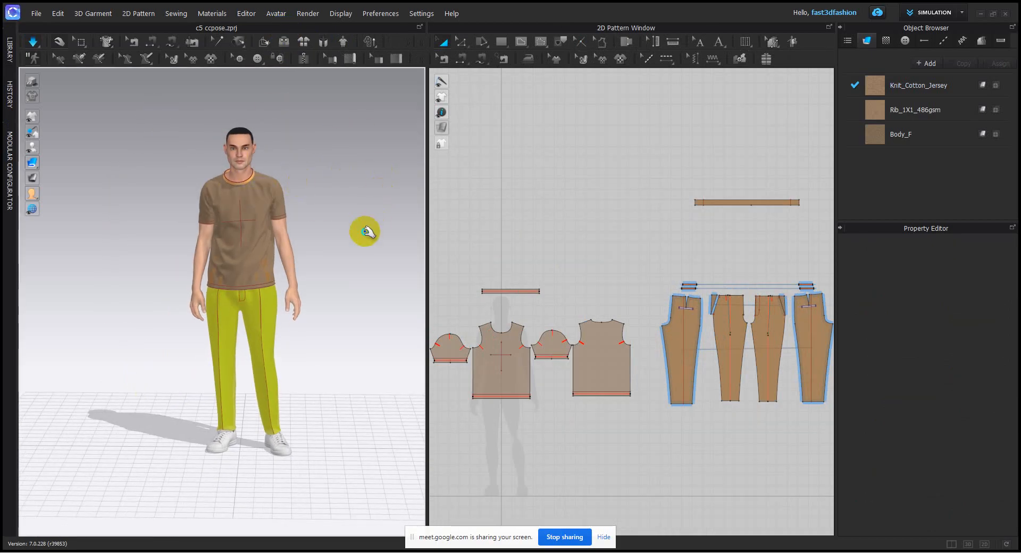
right_drag(365, 228, 308, 235)
scroll(330, 241, up, 3)
scroll(336, 249, up, 1)
middle_drag(336, 248, 335, 286)
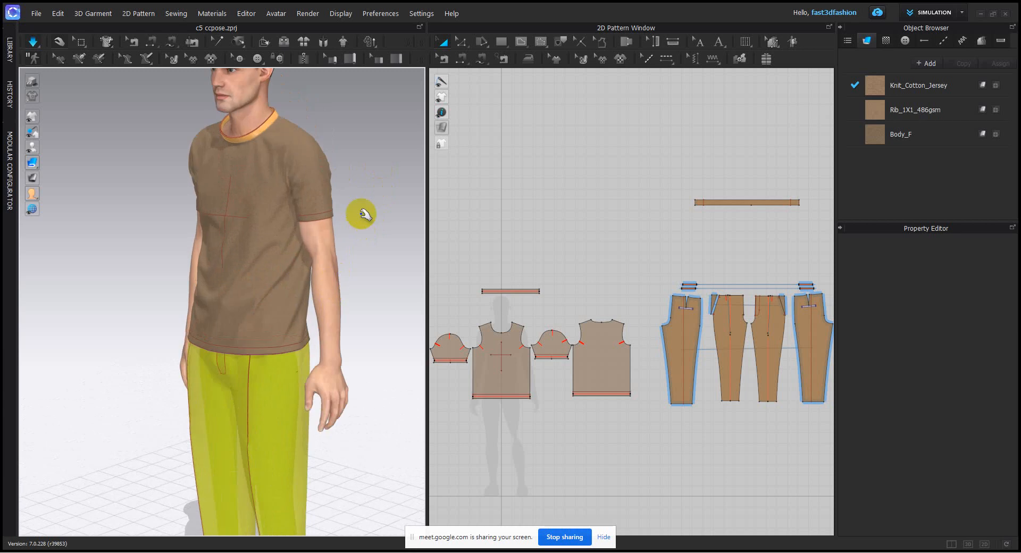
click(42, 42)
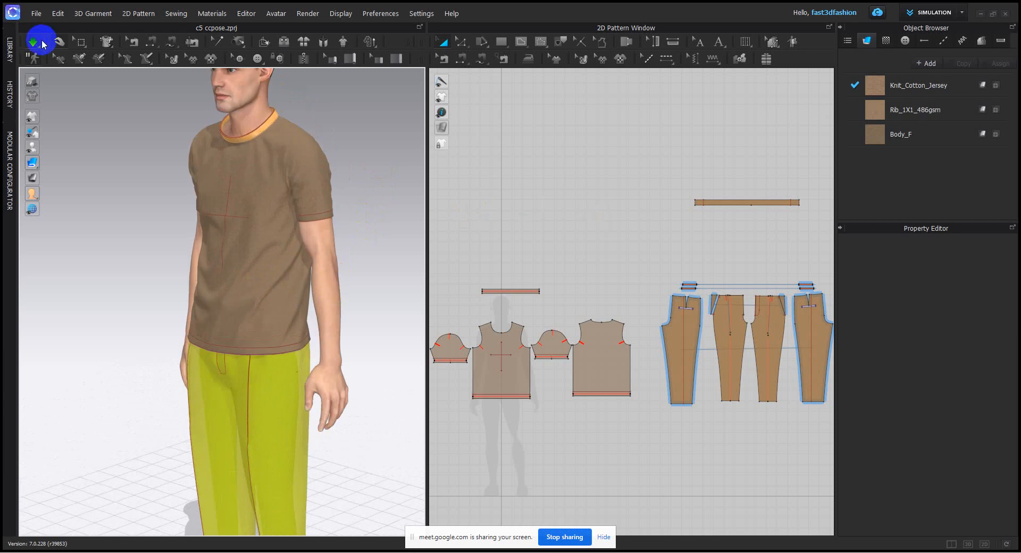
- Set the particle distance of all garment pattern pieces to 15 mm and restart the simulation
scroll(558, 164, down, 4)
drag(455, 140, 796, 344)
scroll(977, 476, down, 1)
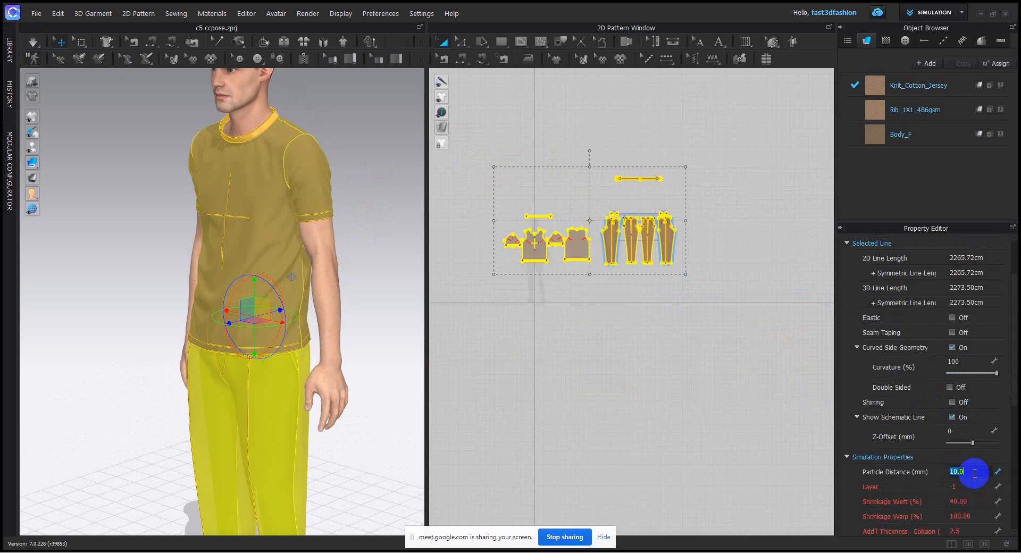
key(Return)
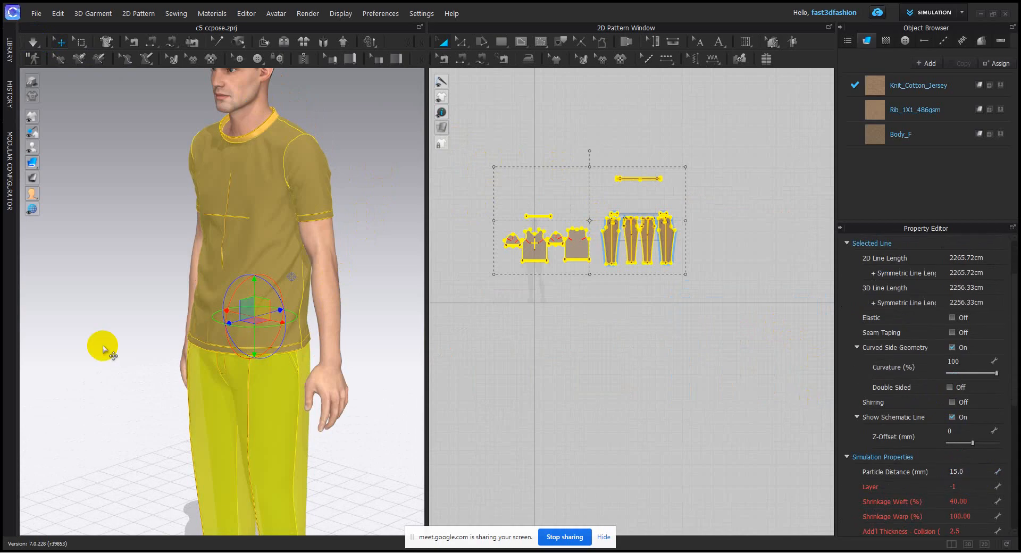
click(365, 114)
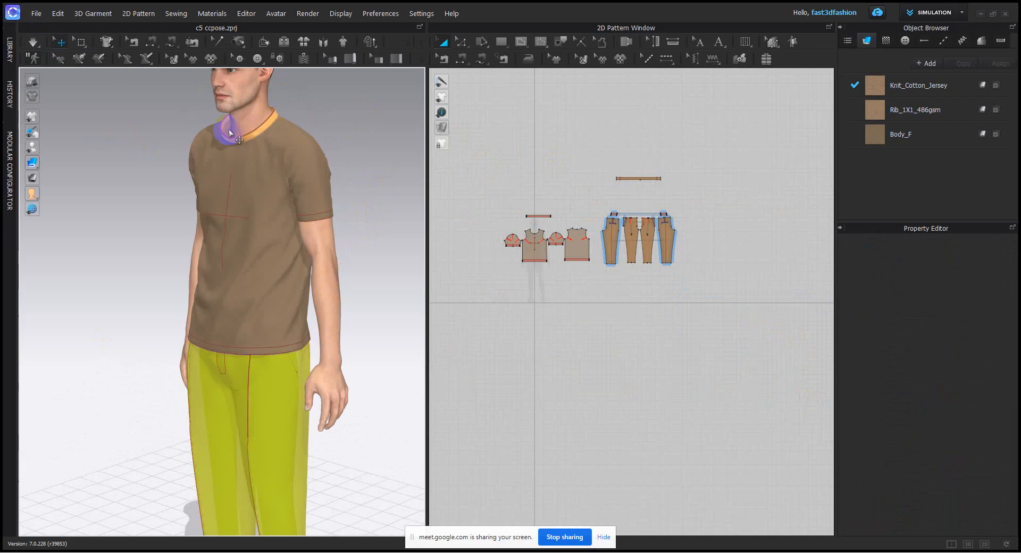
click(33, 42)
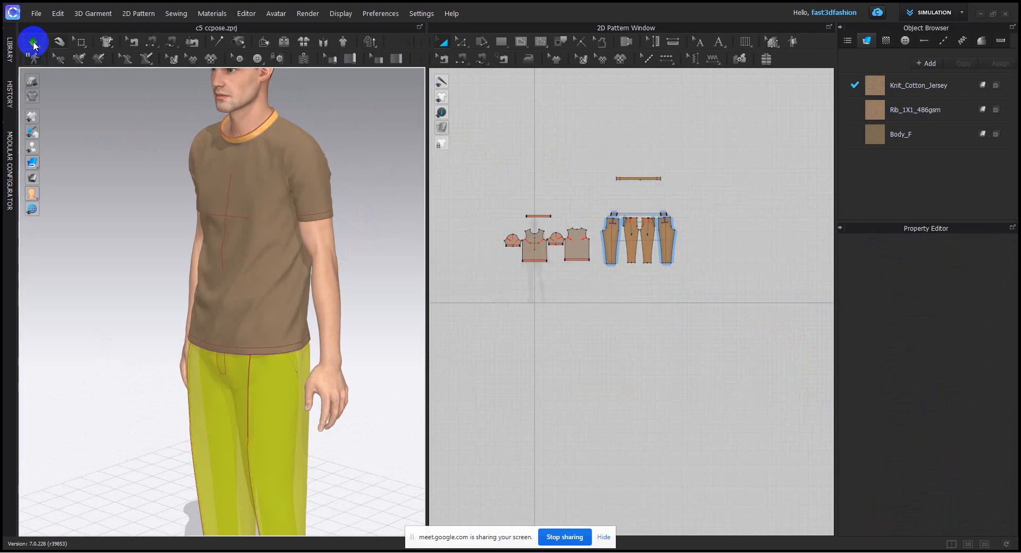
scroll(286, 240, down, 3)
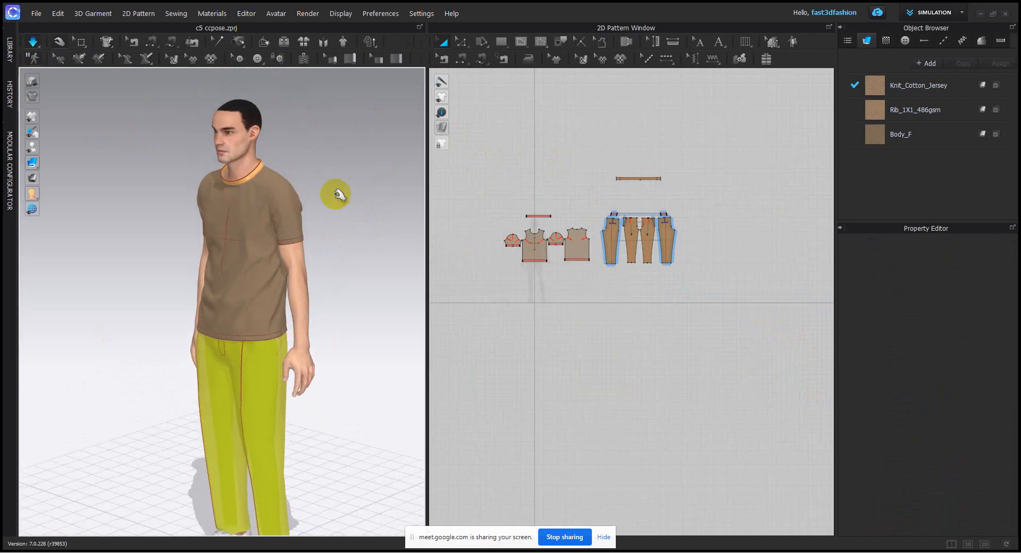
click(39, 39)
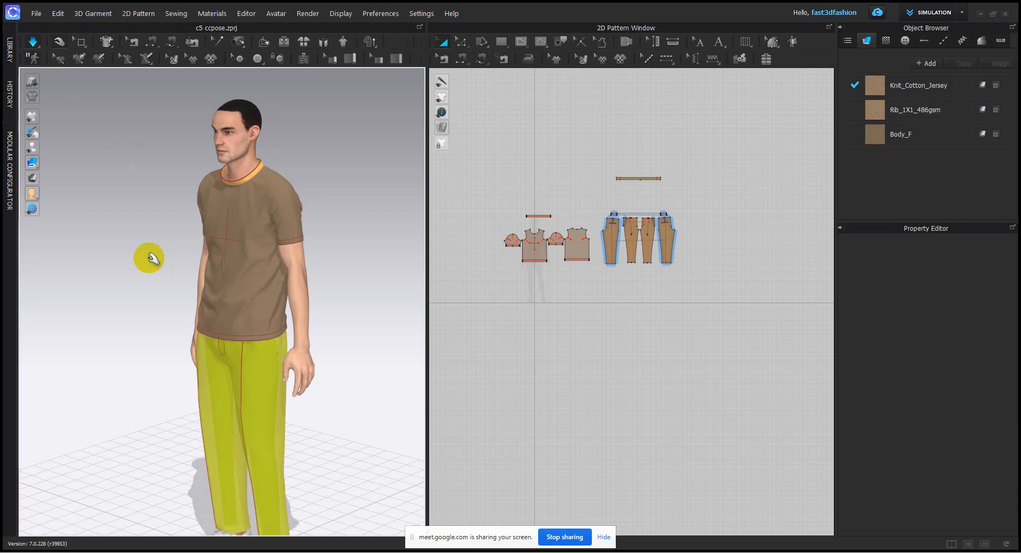
- Show the avatar's joints and rotate the left elbow joint to raise the hand beside the hip
key(shift+x)
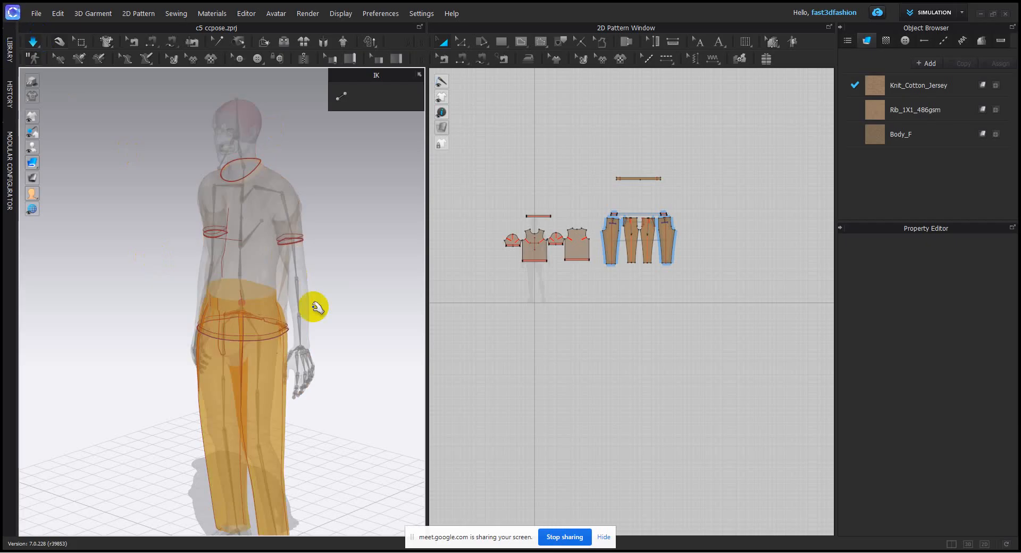
right_drag(348, 291, 344, 310)
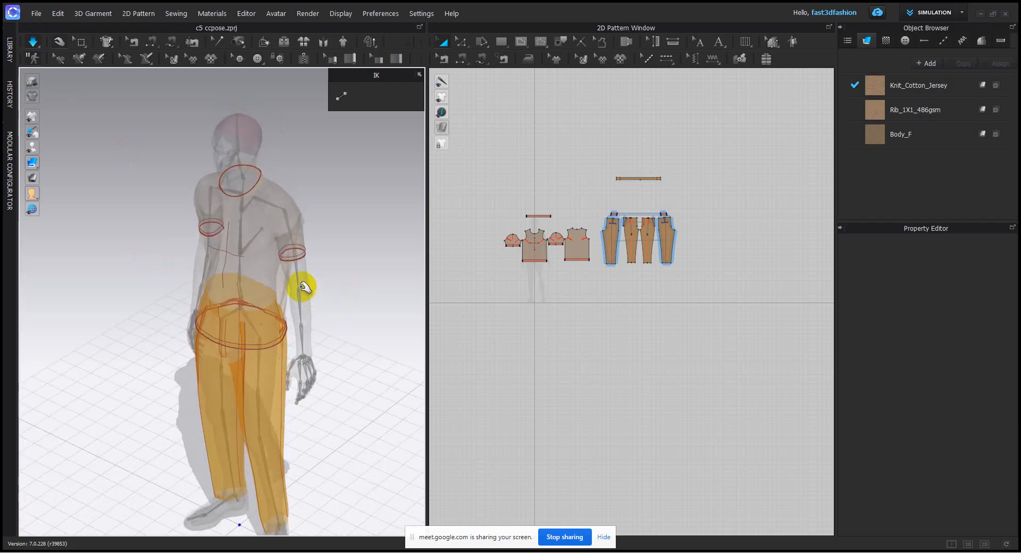
scroll(373, 347, up, 3)
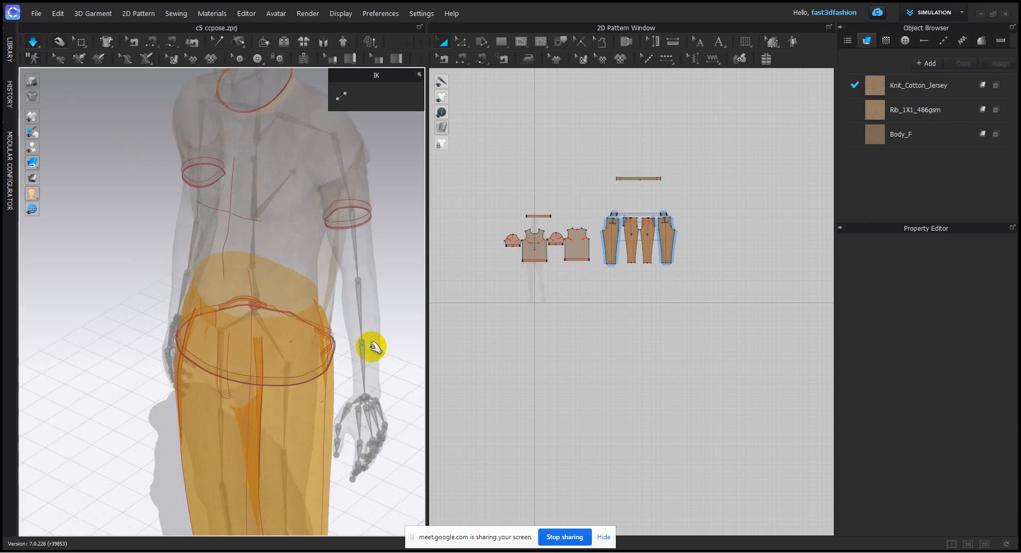
click(361, 277)
drag(379, 242, 458, 290)
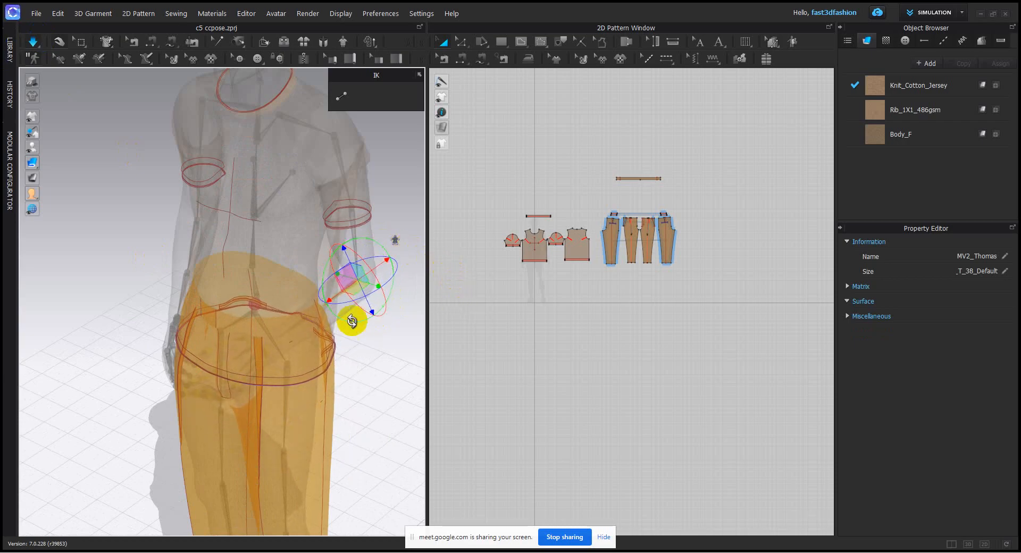
right_drag(352, 321, 414, 295)
click(391, 195)
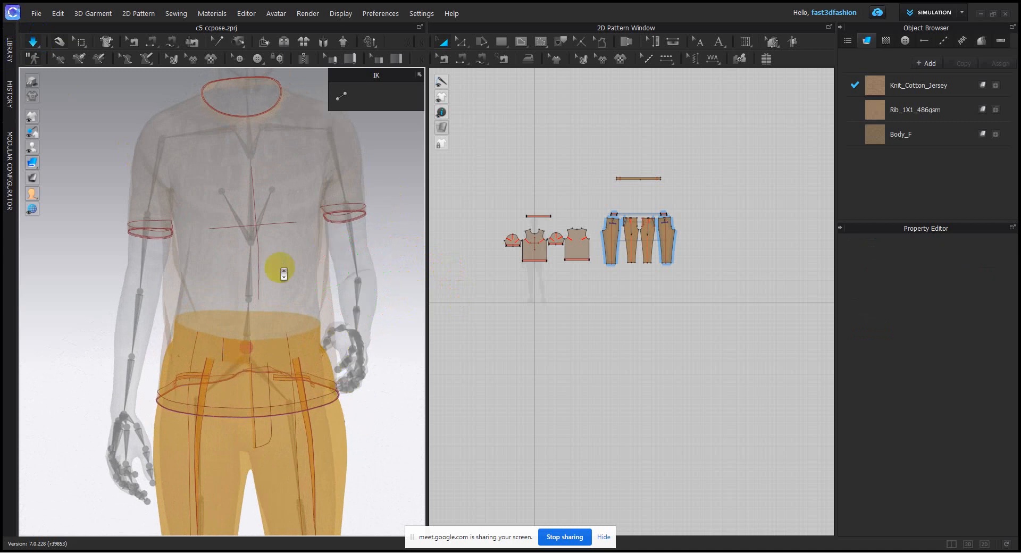
- Select the avatar's right upper-arm joint and view the arm from above
scroll(283, 273, down, 5)
right_drag(222, 243, 275, 311)
right_drag(191, 238, 228, 214)
right_drag(210, 182, 237, 377)
scroll(240, 382, up, 3)
scroll(237, 378, up, 3)
middle_drag(209, 285, 269, 327)
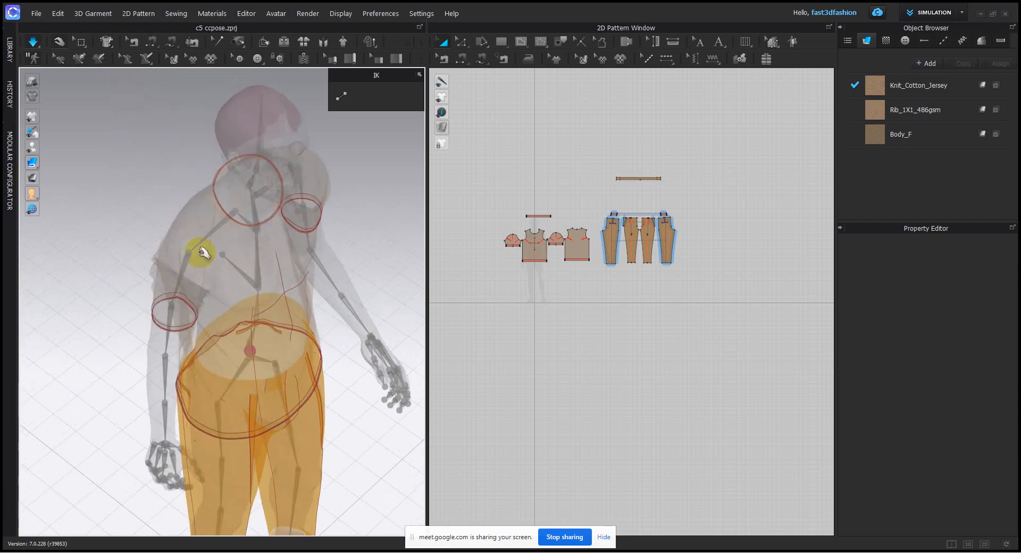
click(188, 252)
right_drag(223, 304, 212, 269)
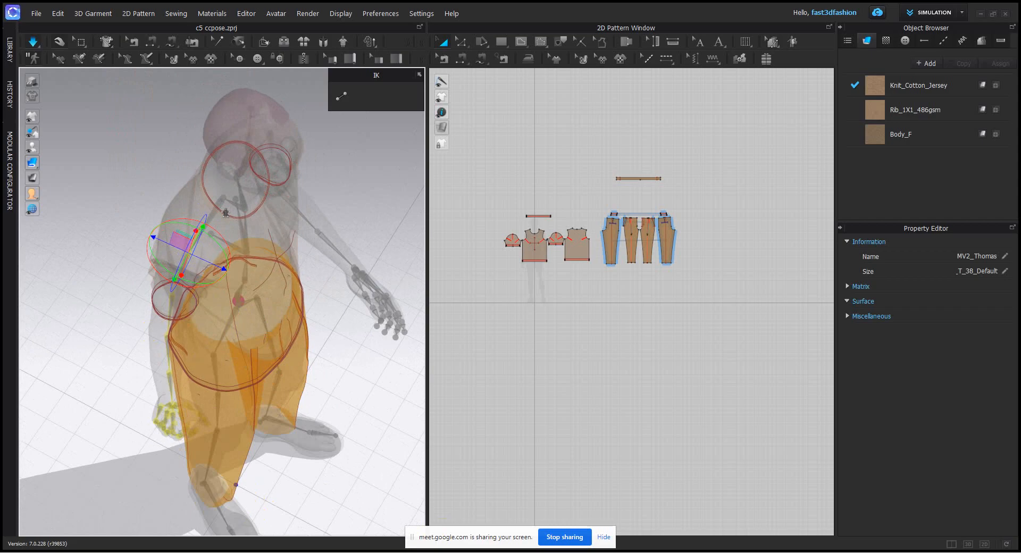
- Capture the avatar view with Snipping Tool and draw red arrows around the right arm illustrating the joint's rotation directions
click(452, 127)
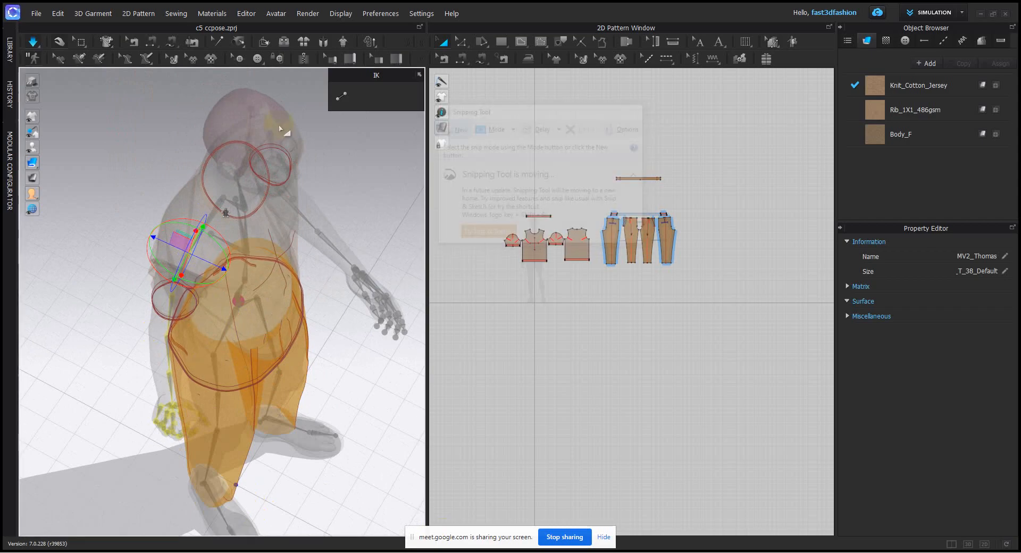
drag(58, 100, 425, 502)
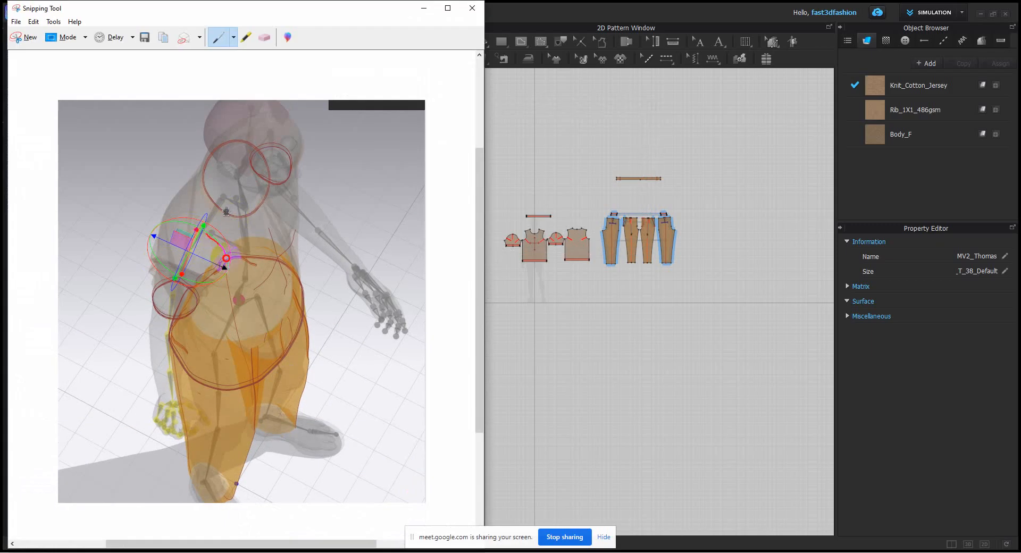
drag(133, 259, 40, 198)
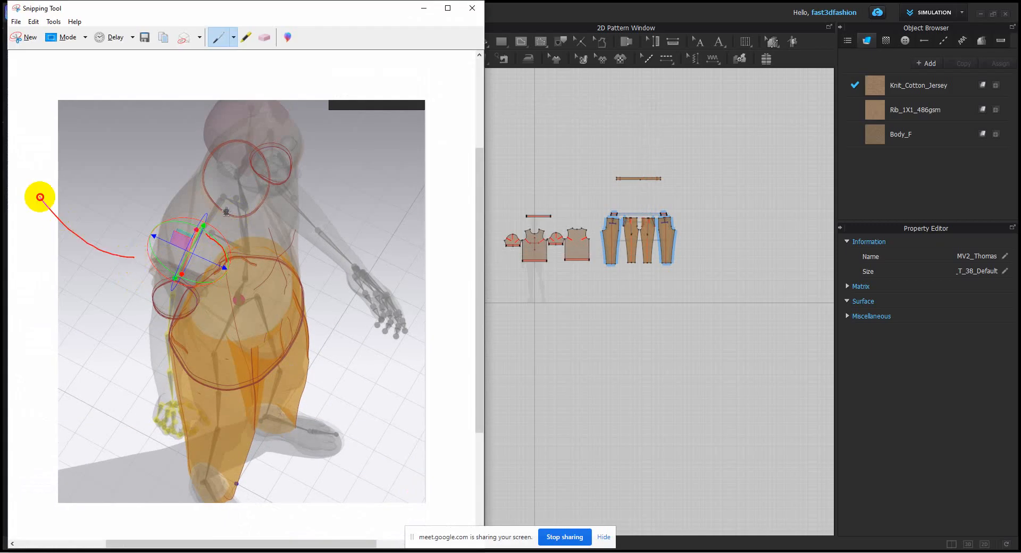
mouse_move(143, 274)
mouse_down()
mouse_move(50, 289)
mouse_move(27, 240)
mouse_move(20, 259)
mouse_up()
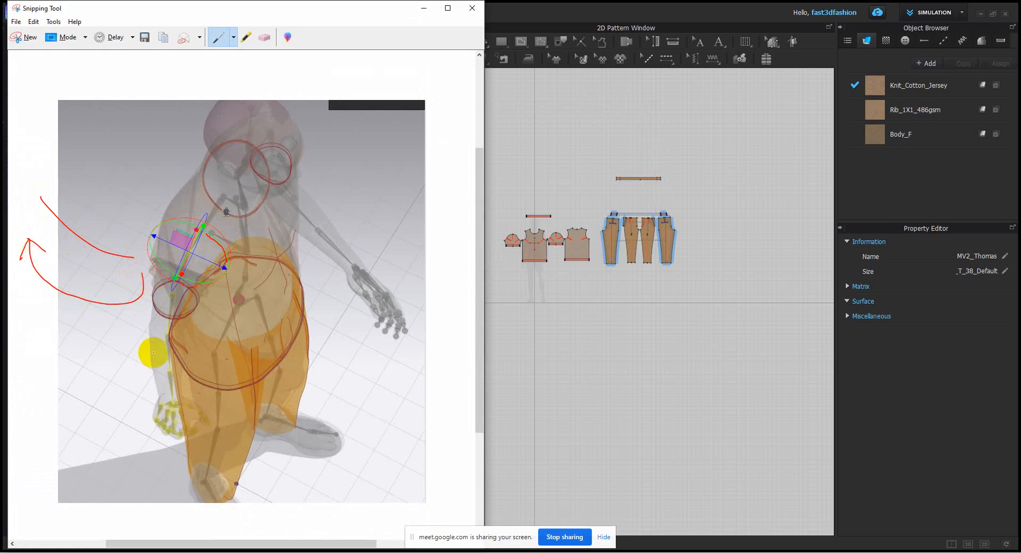
drag(155, 354, 100, 334)
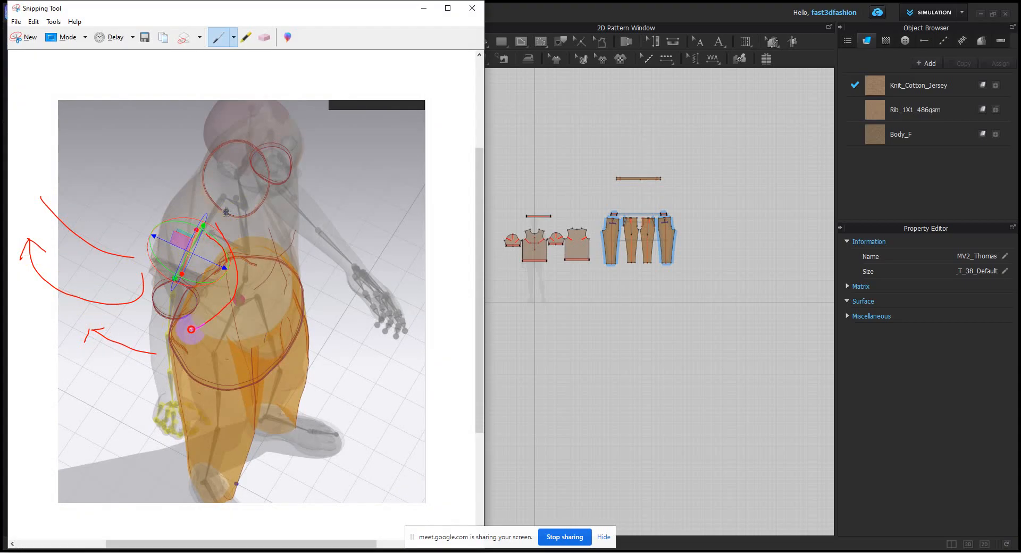
drag(202, 319, 196, 333)
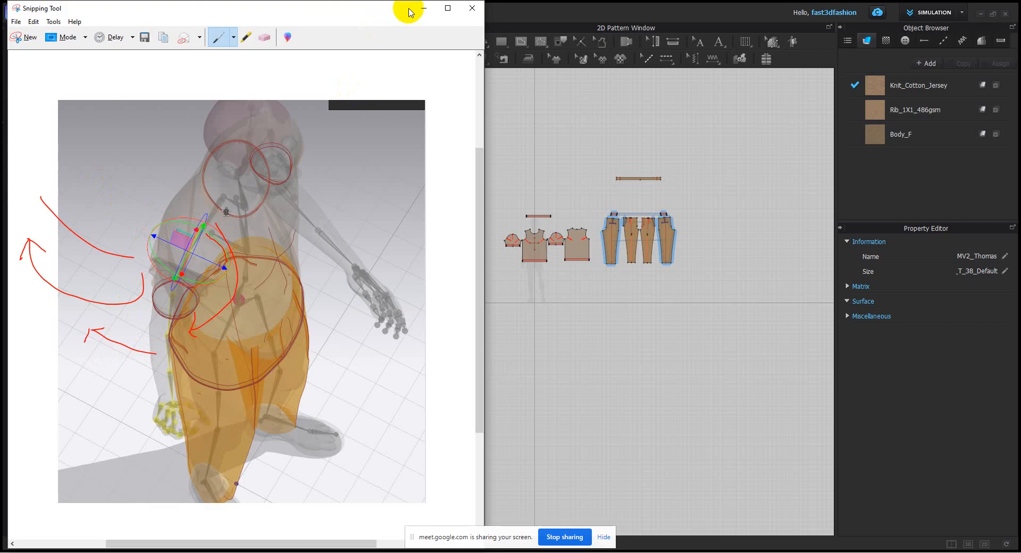
click(425, 9)
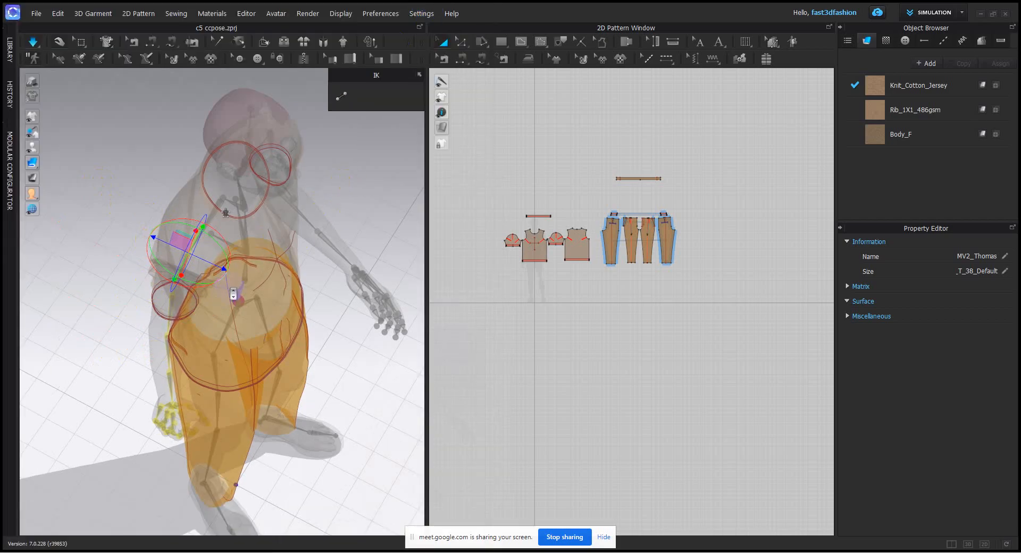
- Rotate the avatar's right upper-arm joint about several axes to swing the arm outward, away from the hip
scroll(233, 294, up, 2)
drag(202, 225, 206, 229)
right_drag(238, 227, 185, 193)
drag(185, 193, 187, 194)
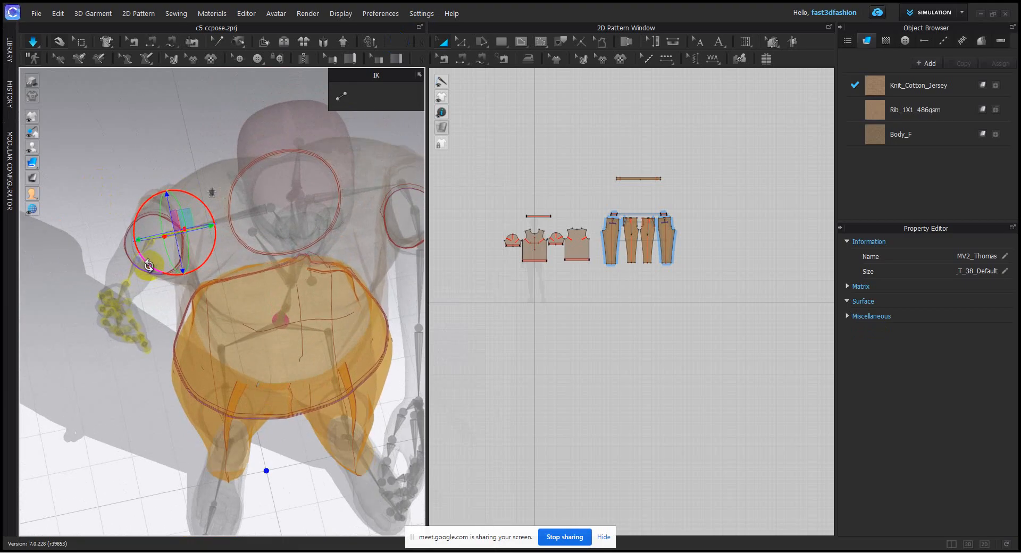
right_drag(166, 252, 171, 223)
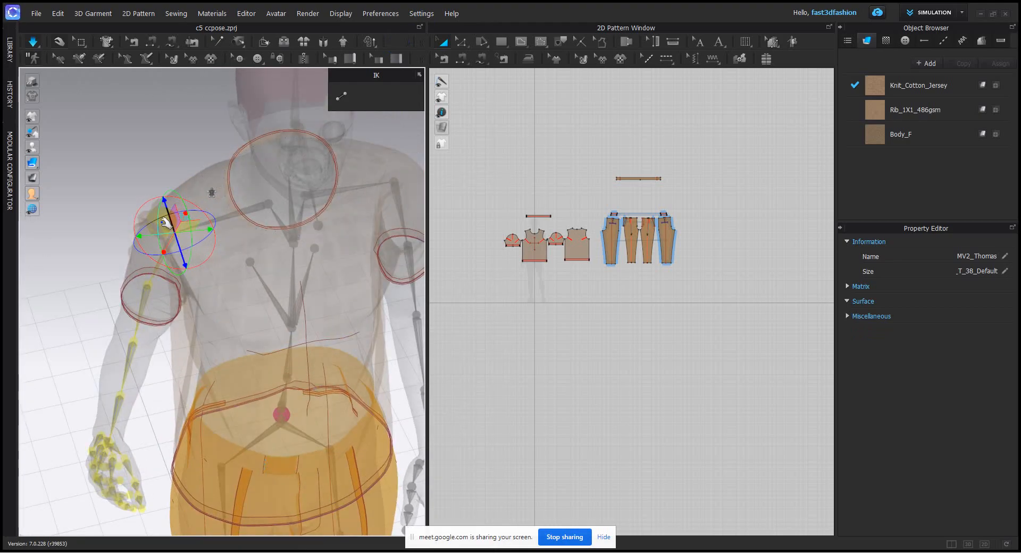
drag(161, 220, 152, 224)
right_drag(153, 225, 266, 321)
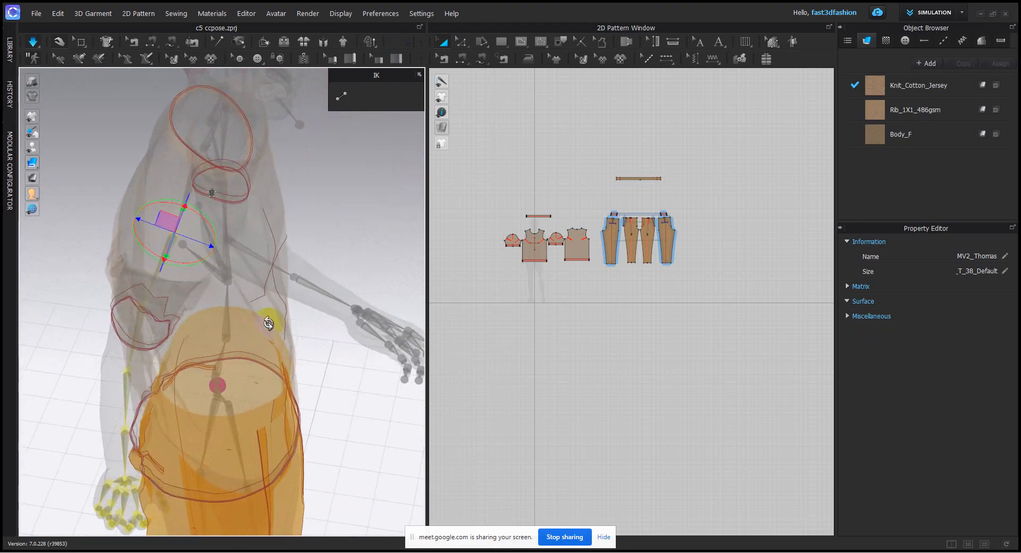
drag(205, 222, 205, 214)
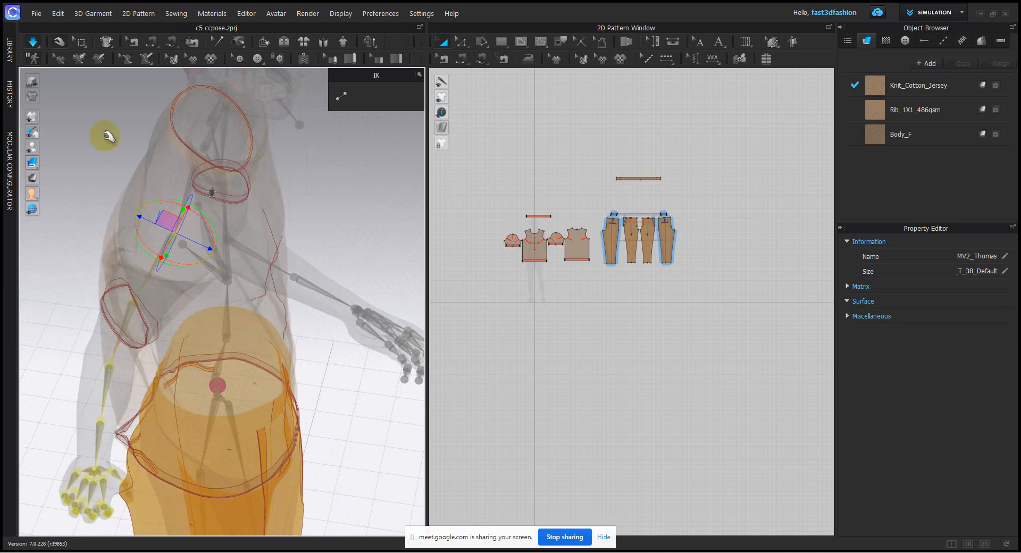
- Hide the avatar's joints, restart the simulation and pull the trousers' side clear of the avatar's right hand
click(38, 56)
right_drag(276, 220, 337, 358)
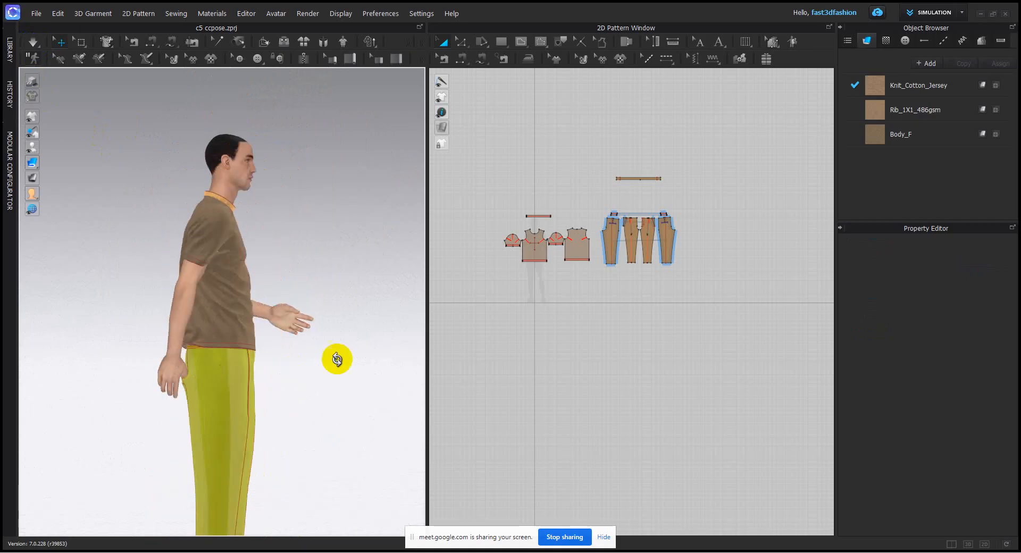
scroll(297, 273, up, 10)
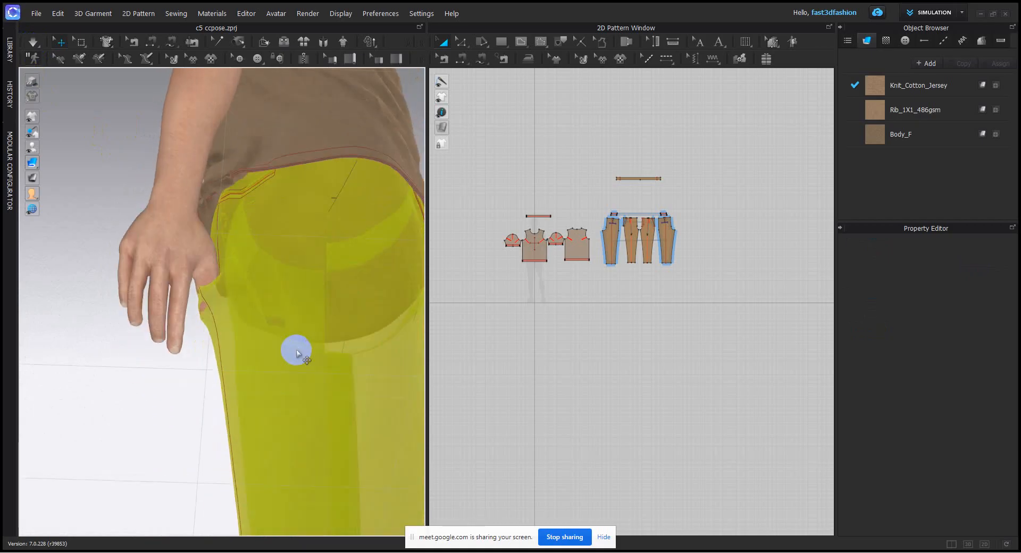
click(32, 42)
drag(210, 306, 212, 383)
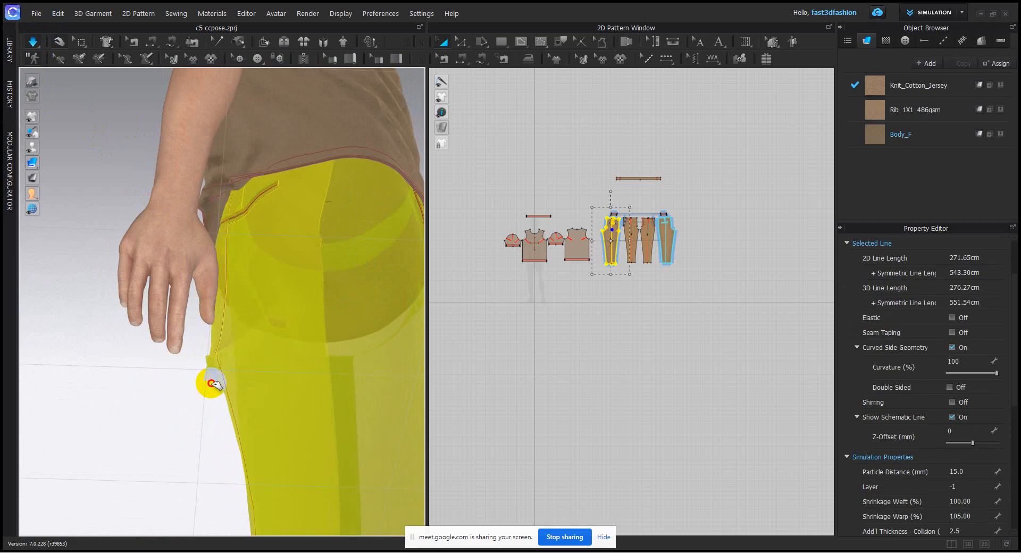
scroll(273, 311, down, 8)
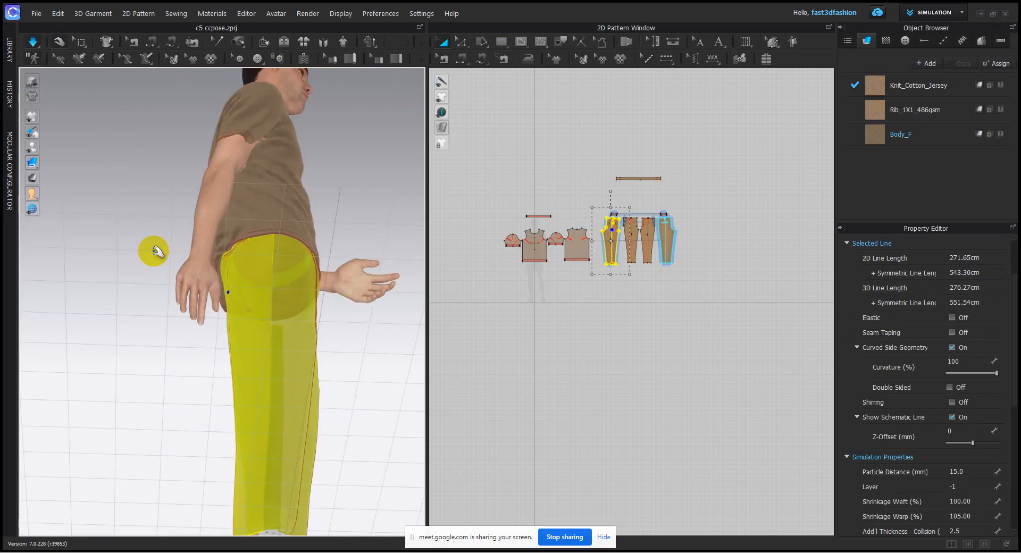
click(140, 220)
- Pull the T-shirt's back hem free beside the avatar's right wrist during simulation, checking the drape from the front
right_drag(233, 342, 225, 365)
drag(220, 276, 200, 294)
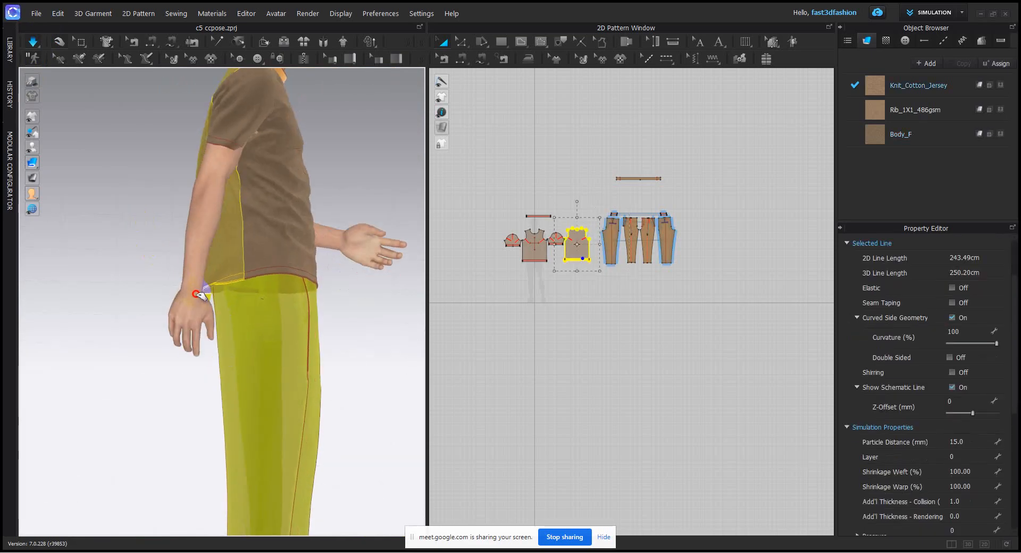
click(132, 232)
right_drag(234, 282, 206, 303)
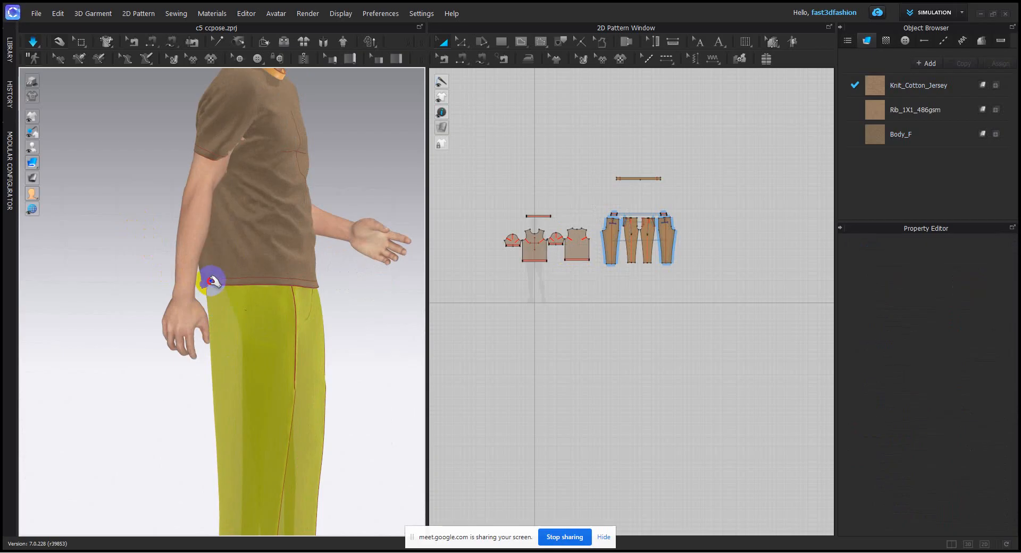
click(212, 282)
click(169, 278)
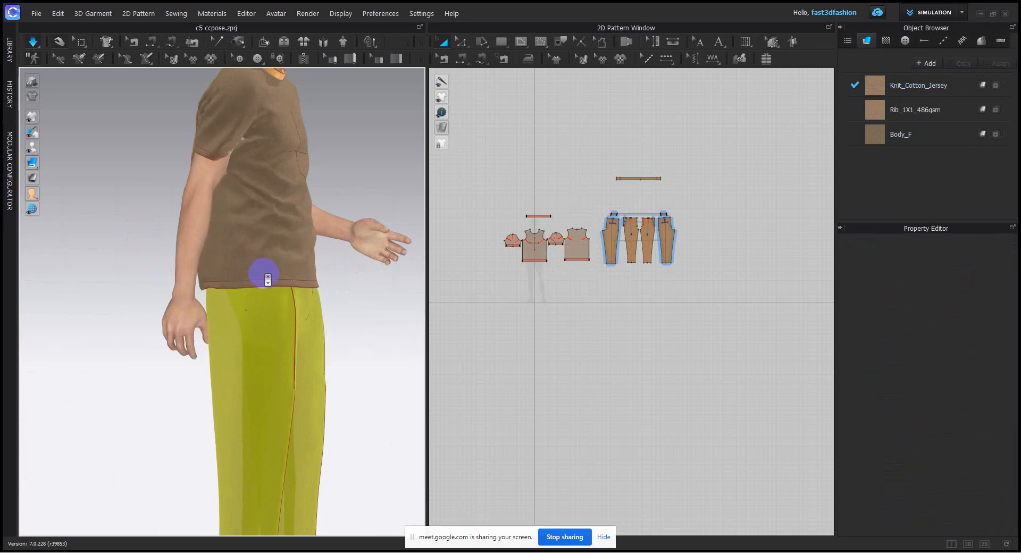
scroll(268, 280, down, 3)
scroll(299, 294, up, 2)
middle_drag(294, 265, 299, 349)
right_drag(298, 340, 260, 306)
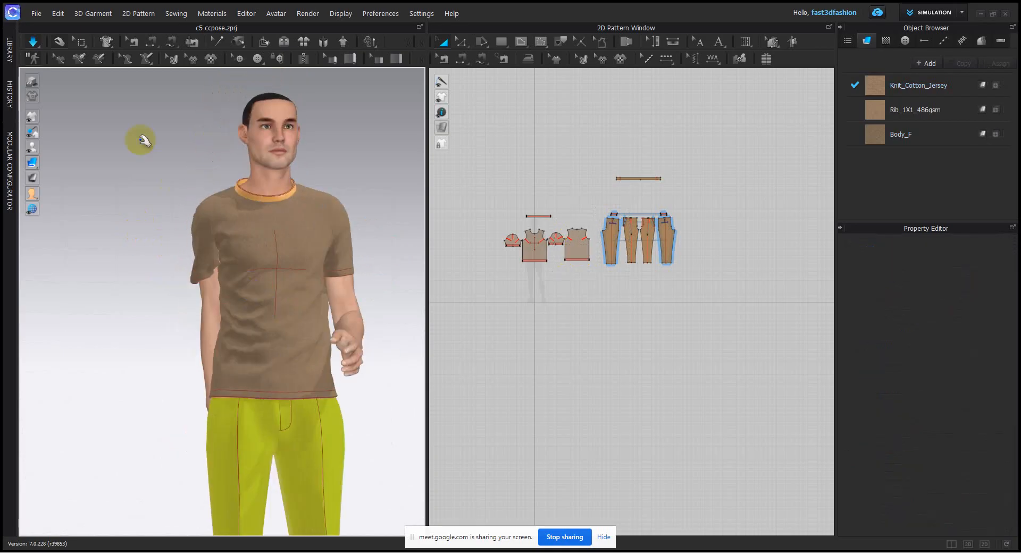
- Stop the simulation and show the avatar's joints again around the upper body
click(25, 40)
scroll(230, 252, up, 3)
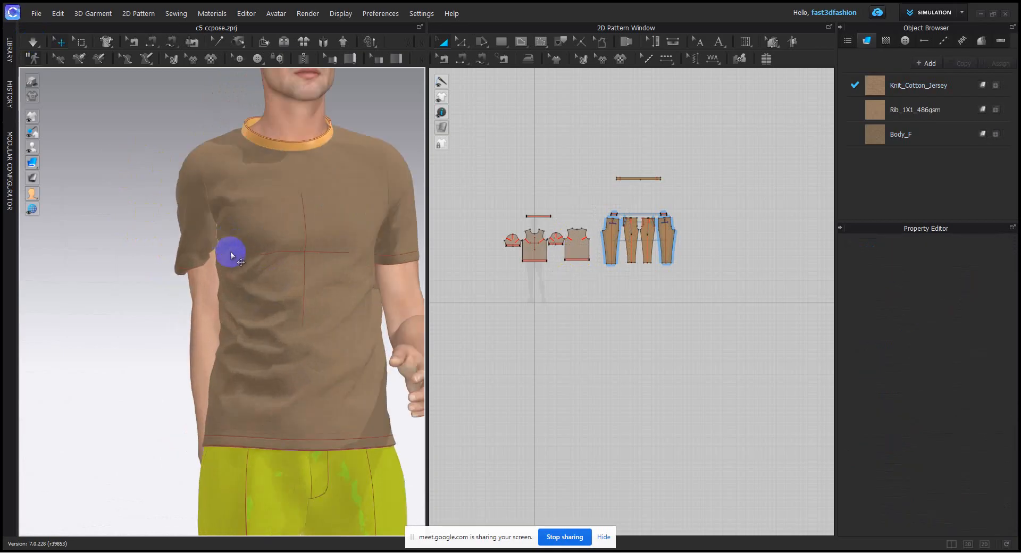
right_drag(230, 253, 212, 302)
click(270, 332)
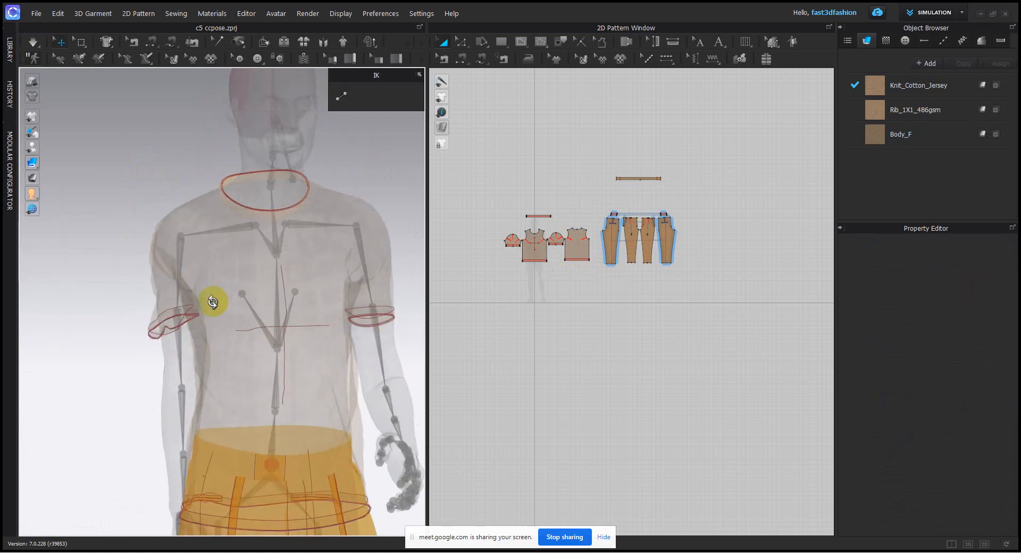
- Try to swing the avatar's right arm outward at the shoulder with the simulation stopped, and undo the rotation
click(184, 234)
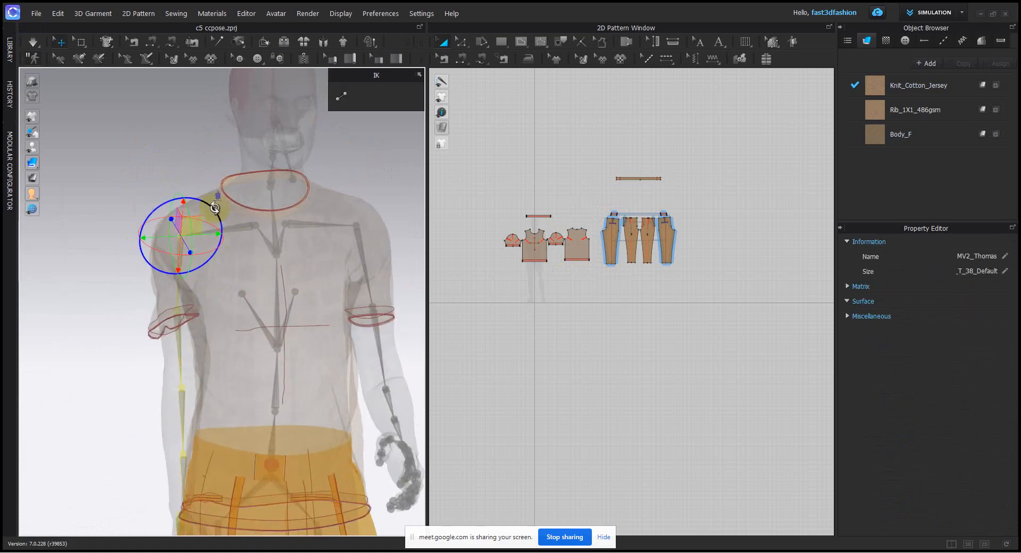
drag(211, 205, 212, 207)
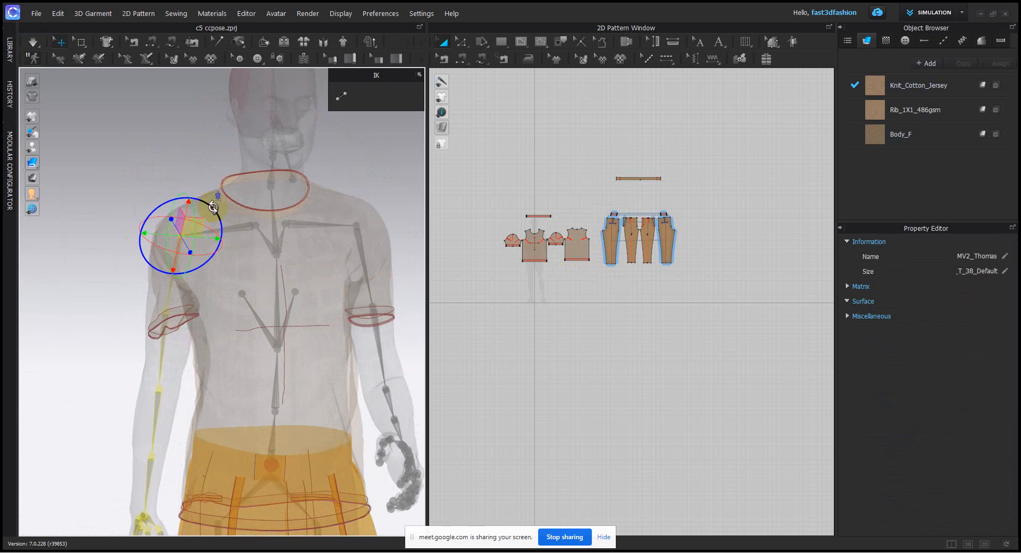
click(123, 143)
key(ctrl+z)
key(ctrl+z)
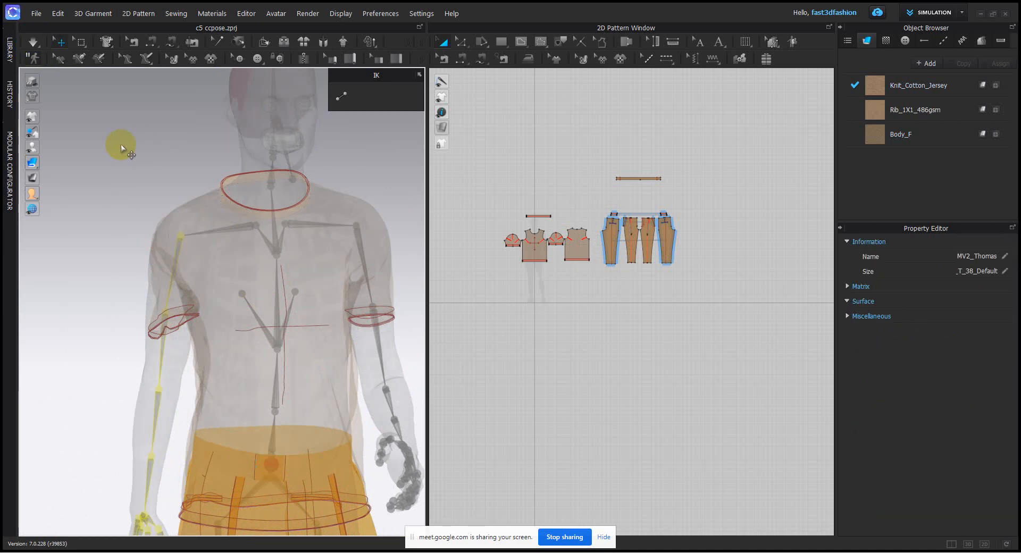
- Restart the simulation, rotate the right upper-arm joint outward and bend the right elbow joint back toward the body
click(32, 42)
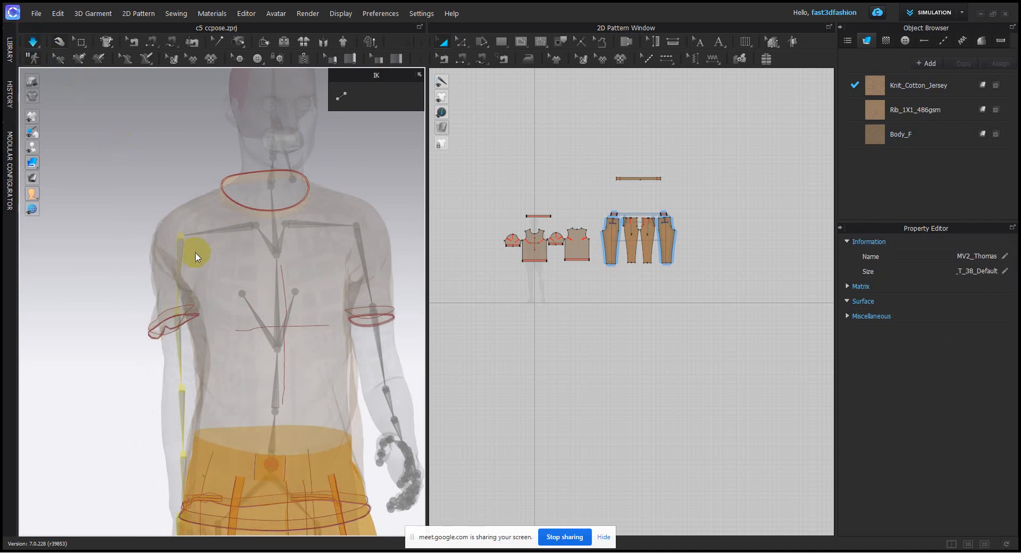
click(189, 235)
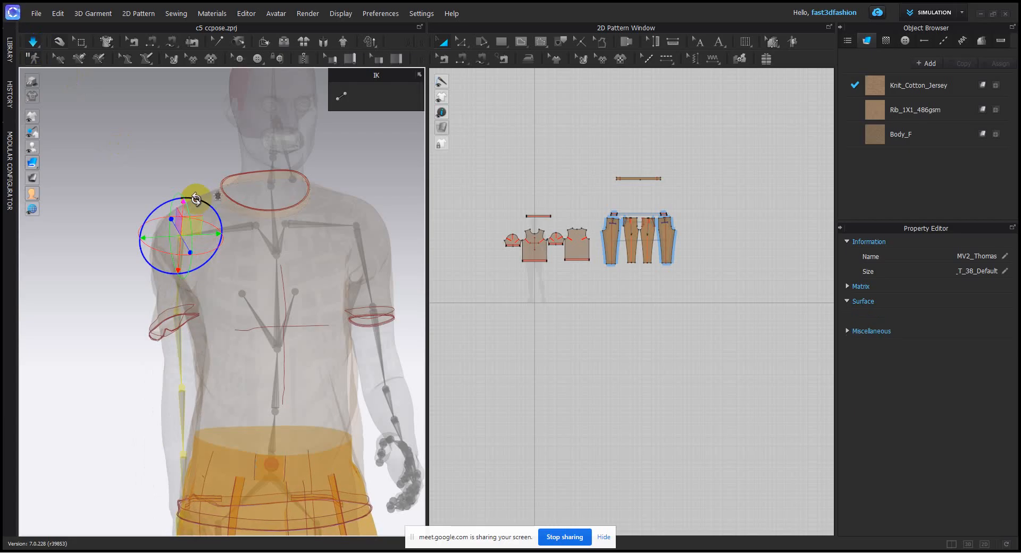
drag(197, 199, 200, 212)
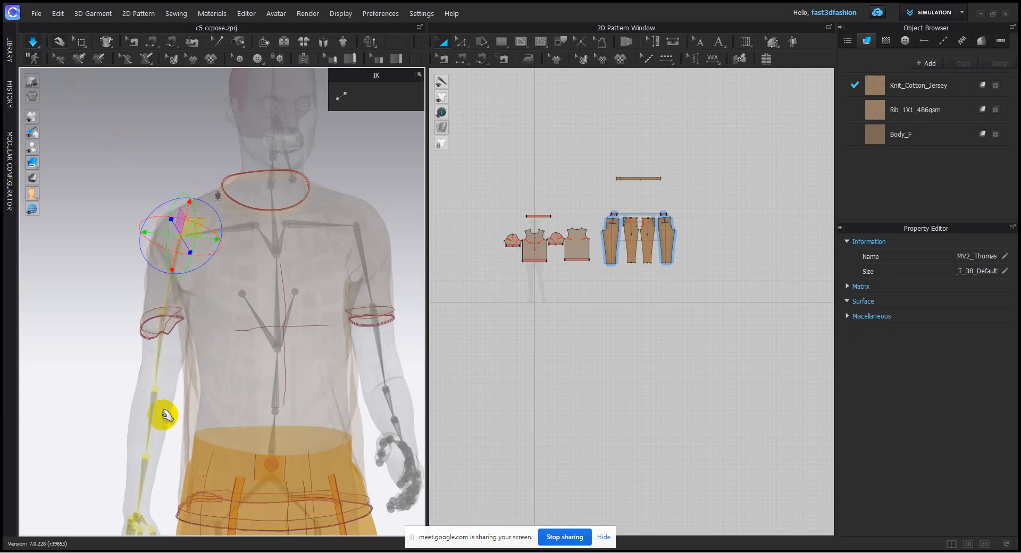
click(158, 391)
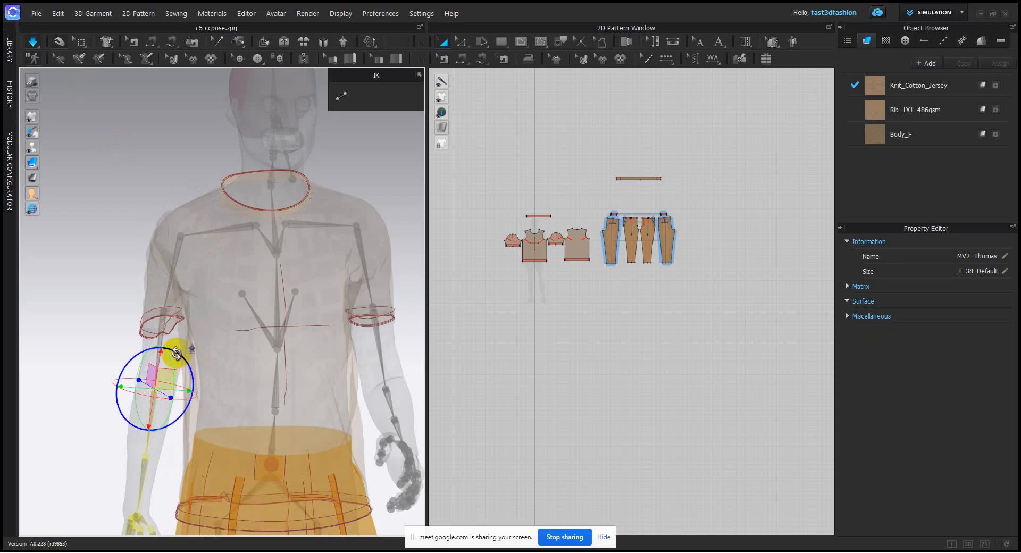
drag(176, 353, 166, 353)
click(102, 201)
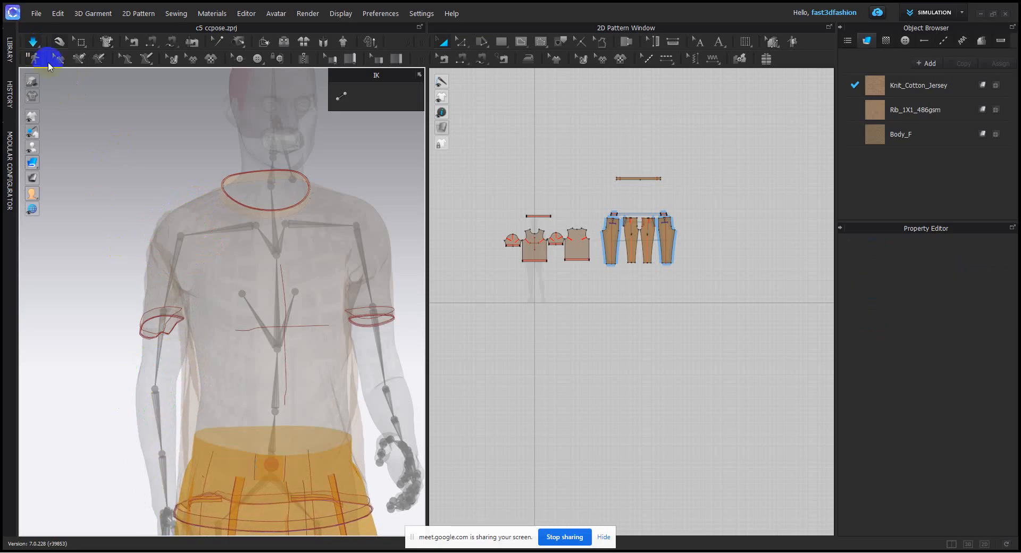
- Stop the simulation, hide the avatar's joints and check the full dressed figure from the front
key(space)
scroll(372, 354, down, 3)
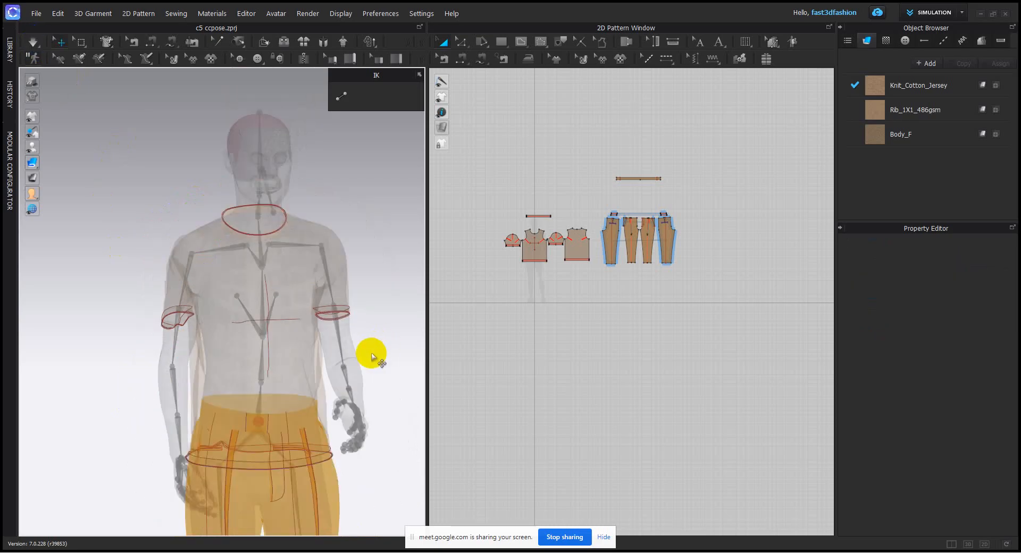
key(shift+x)
scroll(368, 362, down, 3)
right_drag(381, 396, 358, 394)
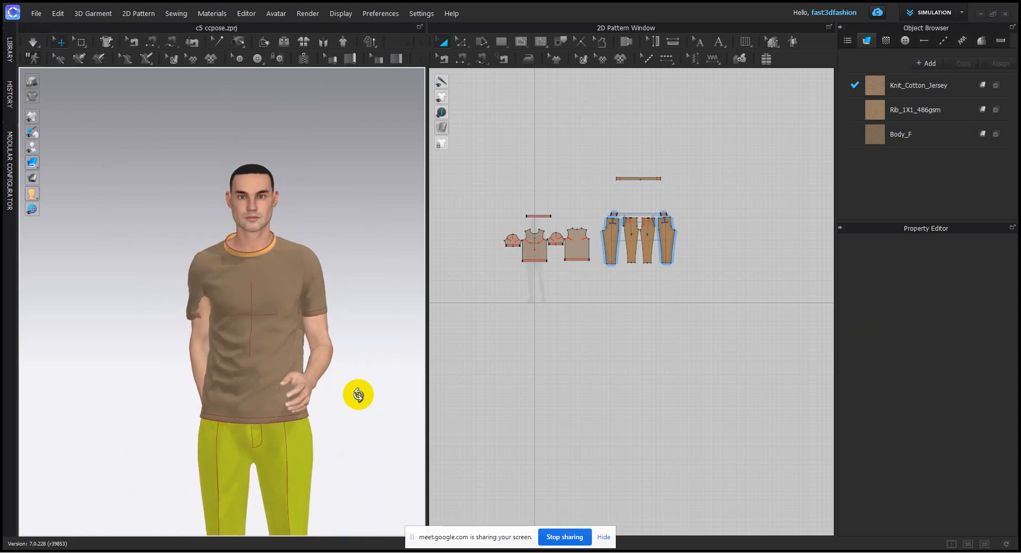
scroll(344, 392, down, 3)
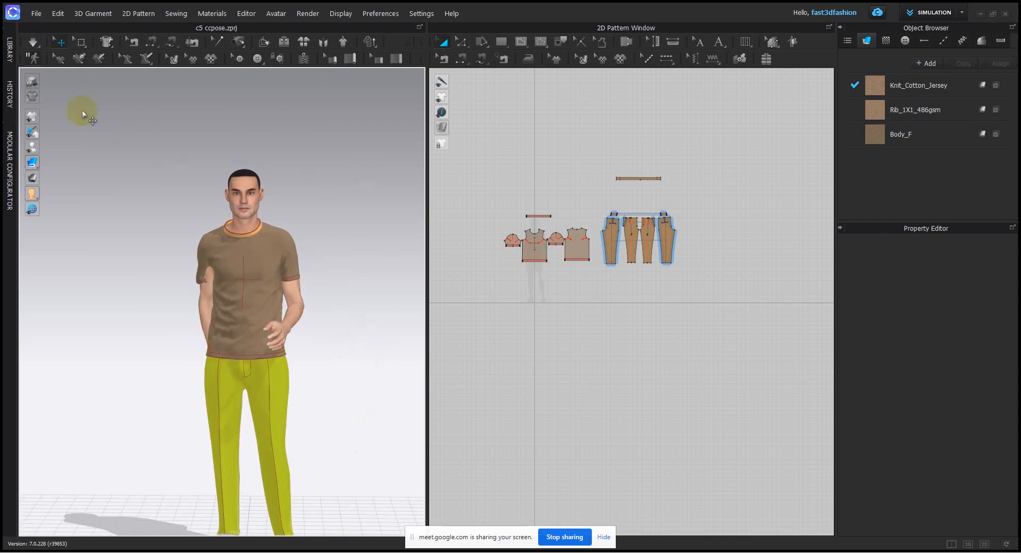
- Apply the library's lowered-arms pose listed just before MV2_07.pos to the avatar, and close the library
click(13, 50)
click(177, 226)
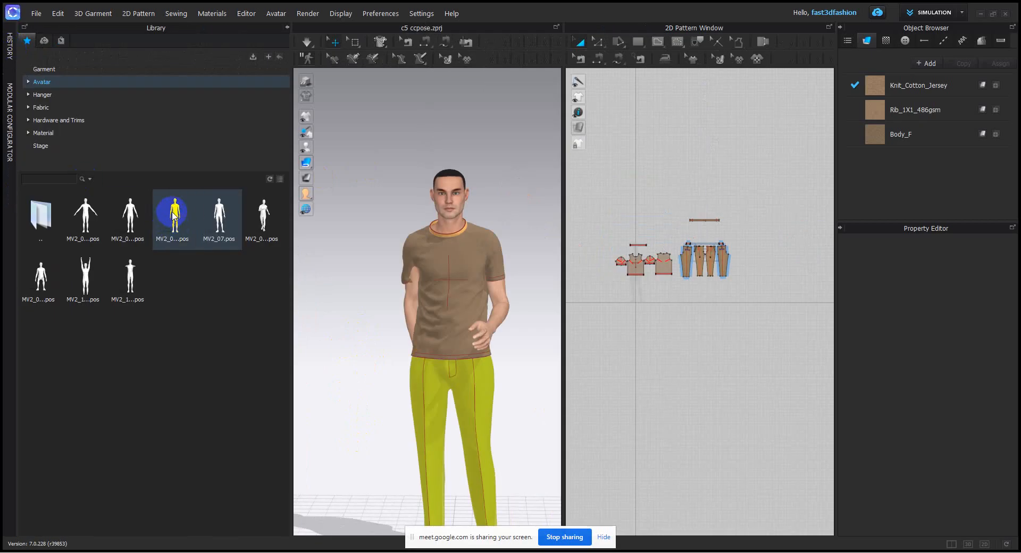
drag(173, 215, 441, 215)
click(492, 303)
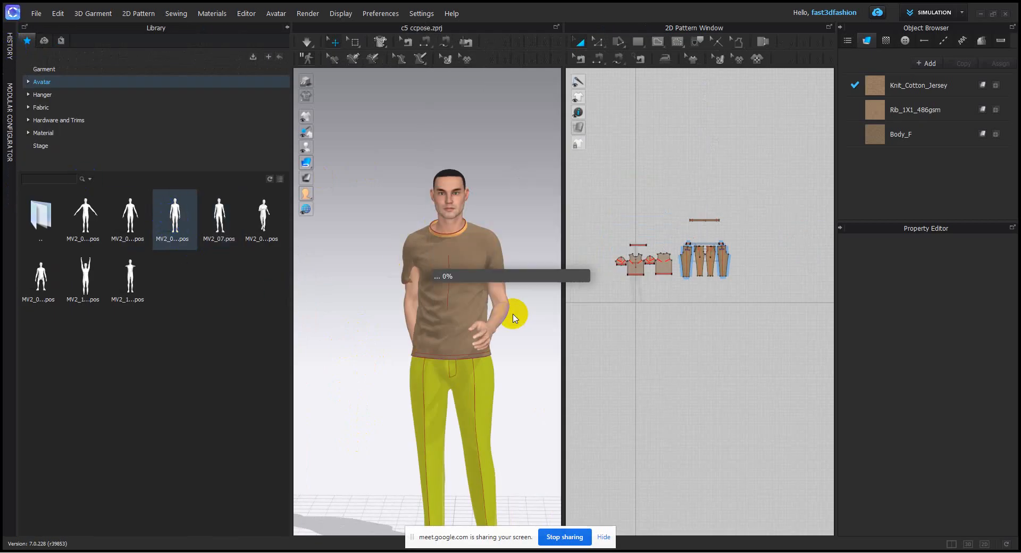
click(287, 27)
right_drag(229, 291, 277, 305)
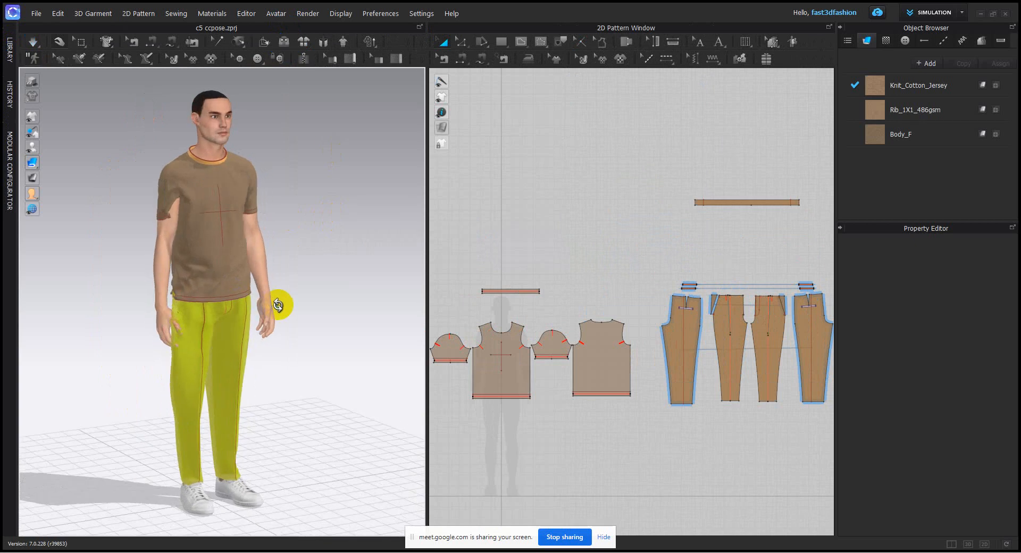
- Shift the trousers' right back panel off the avatar's hand, restart the simulation and pull the panel clear of the fingers
scroll(196, 355, up, 4)
middle_drag(200, 372, 282, 266)
scroll(283, 267, up, 4)
click(220, 171)
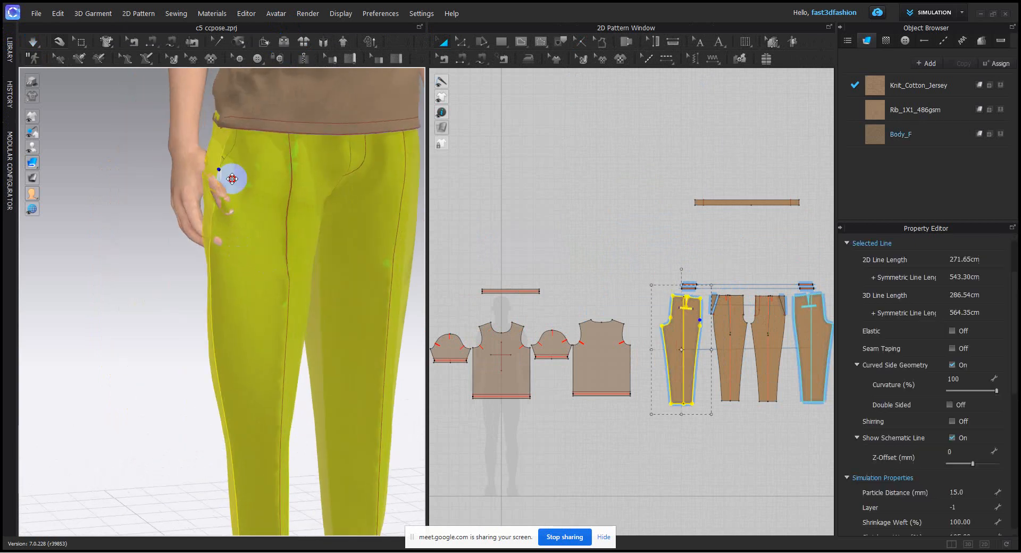
drag(232, 179, 242, 186)
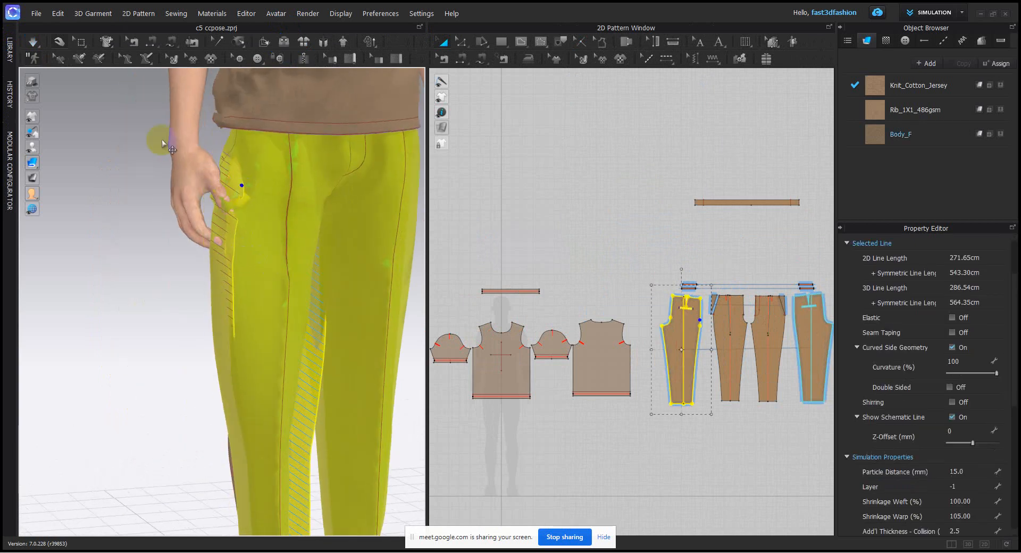
click(86, 151)
click(39, 45)
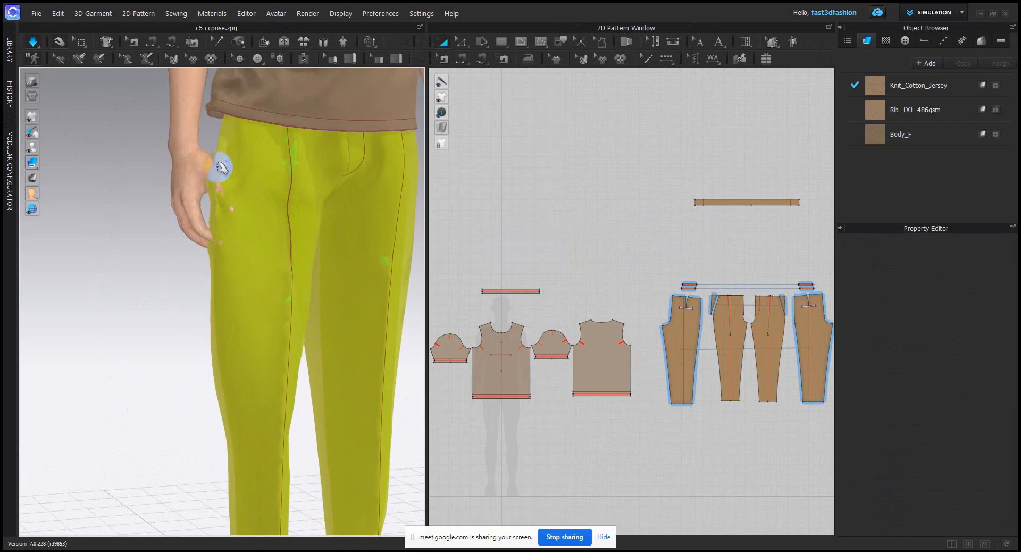
drag(222, 164, 281, 246)
scroll(319, 240, down, 5)
middle_drag(331, 239, 330, 397)
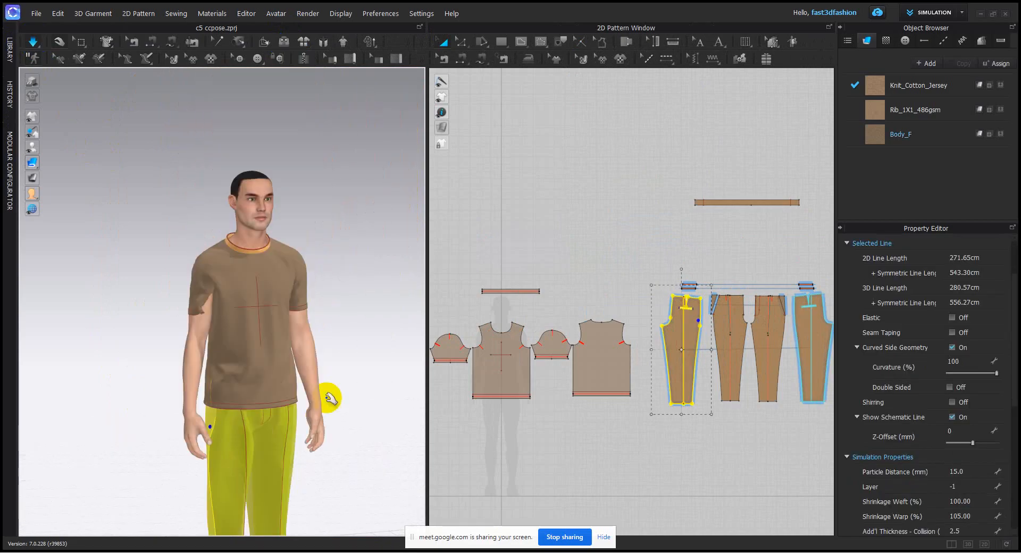
- Pull the T-shirt's right sleeve and its hem out around the upper arm during simulation, and check the front fit
scroll(255, 367, up, 4)
right_drag(244, 364, 319, 386)
middle_drag(227, 339, 328, 414)
scroll(326, 407, up, 2)
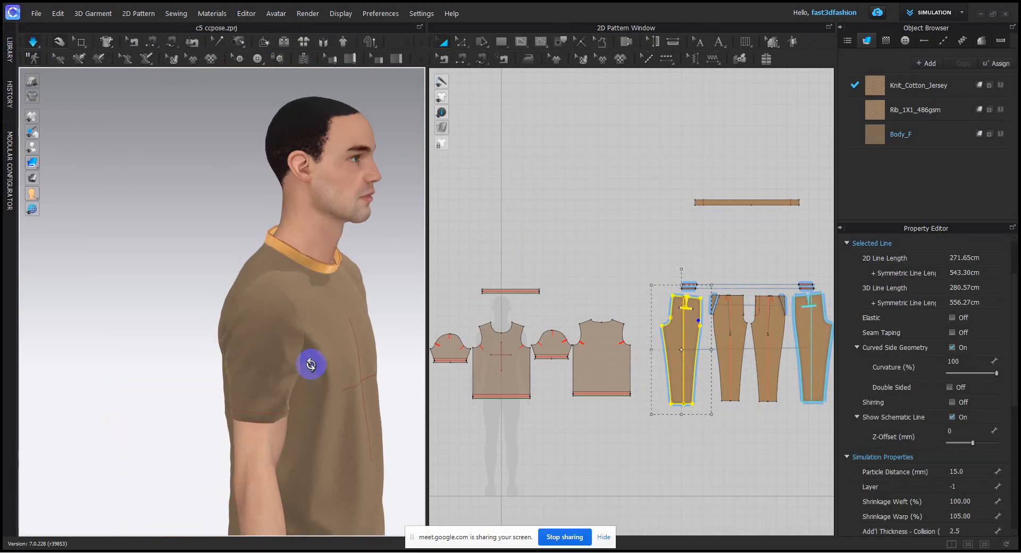
drag(288, 395, 354, 448)
right_drag(360, 437, 310, 421)
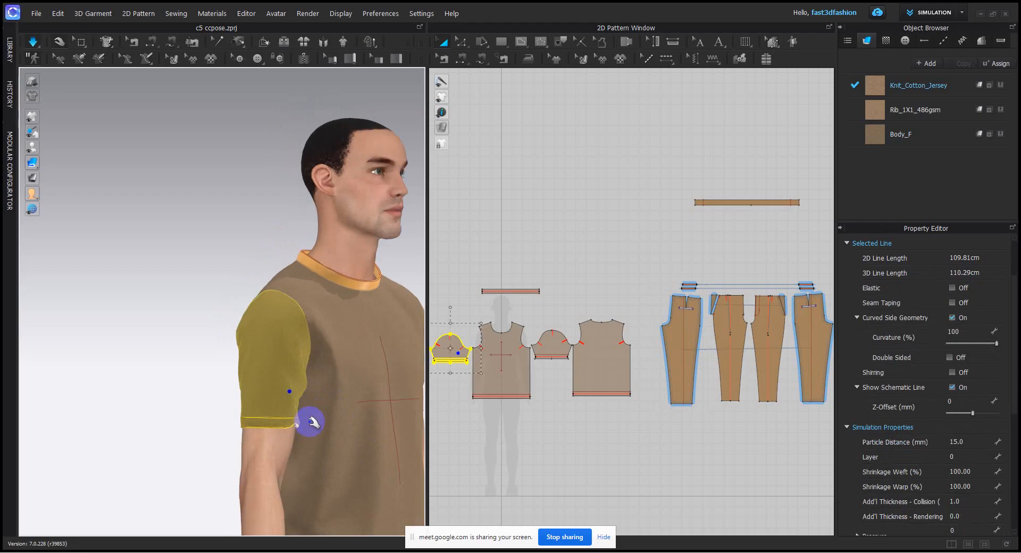
drag(293, 427, 320, 455)
scroll(367, 423, down, 3)
right_drag(394, 428, 279, 379)
click(406, 387)
scroll(406, 387, down, 2)
right_drag(406, 387, 360, 369)
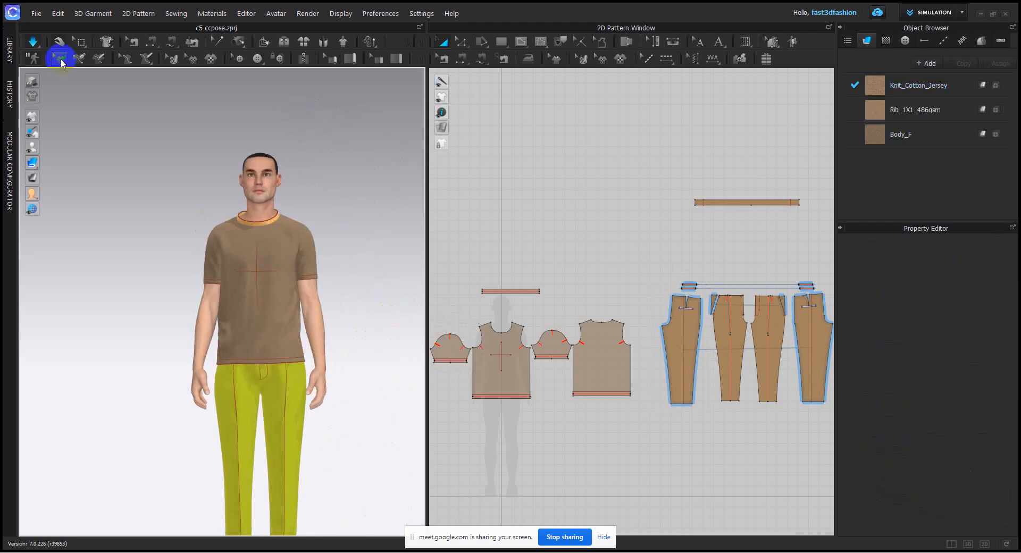
- Stop the simulation, delete all the T-shirt and trouser pattern pieces, and check the undressed avatar
click(33, 42)
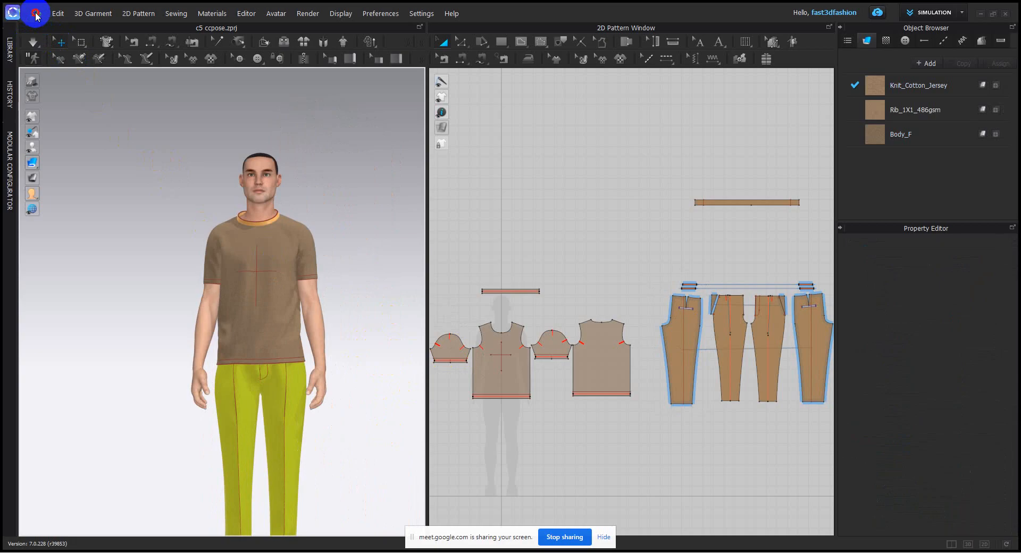
click(35, 14)
click(277, 127)
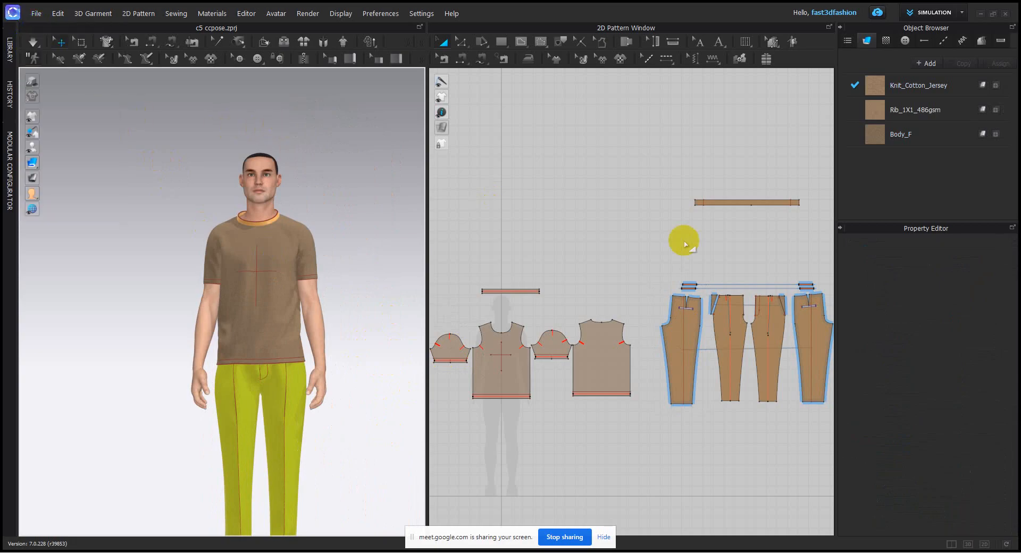
scroll(686, 245, down, 3)
drag(524, 195, 768, 386)
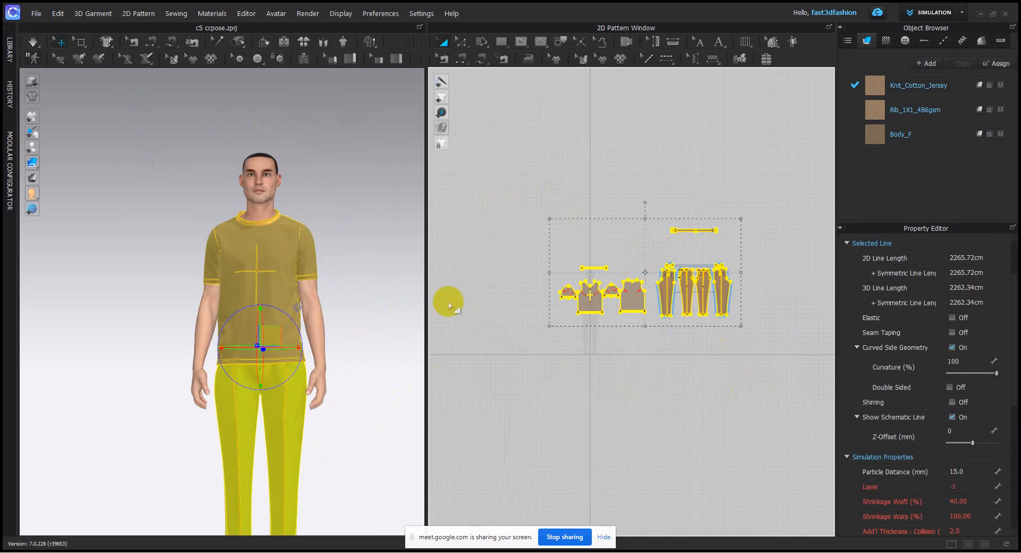
key(Delete)
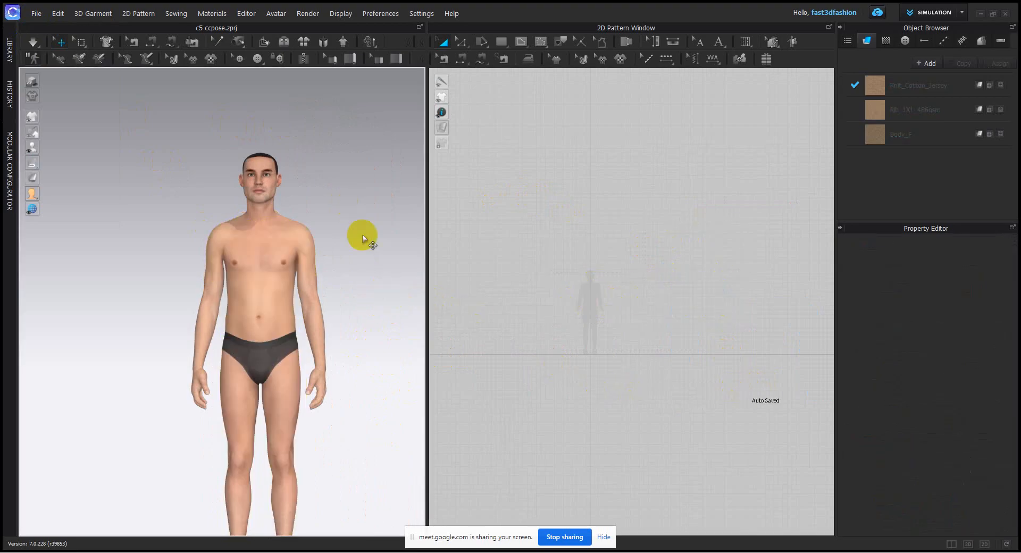
scroll(346, 281, down, 3)
right_drag(337, 273, 361, 352)
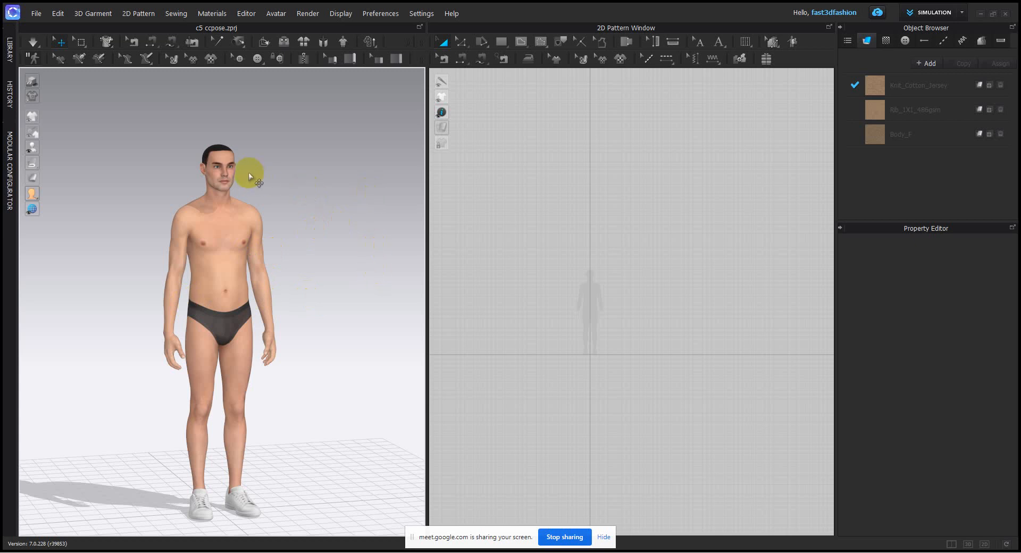
right_drag(342, 264, 326, 250)
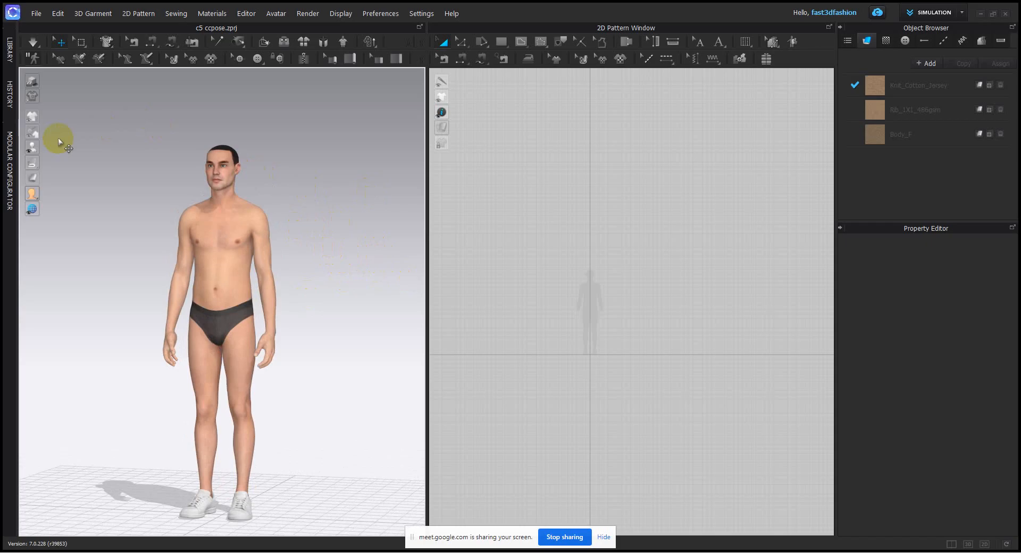
- Show the avatar's joints and turn on IK joint control for the whole body
key(shift+x)
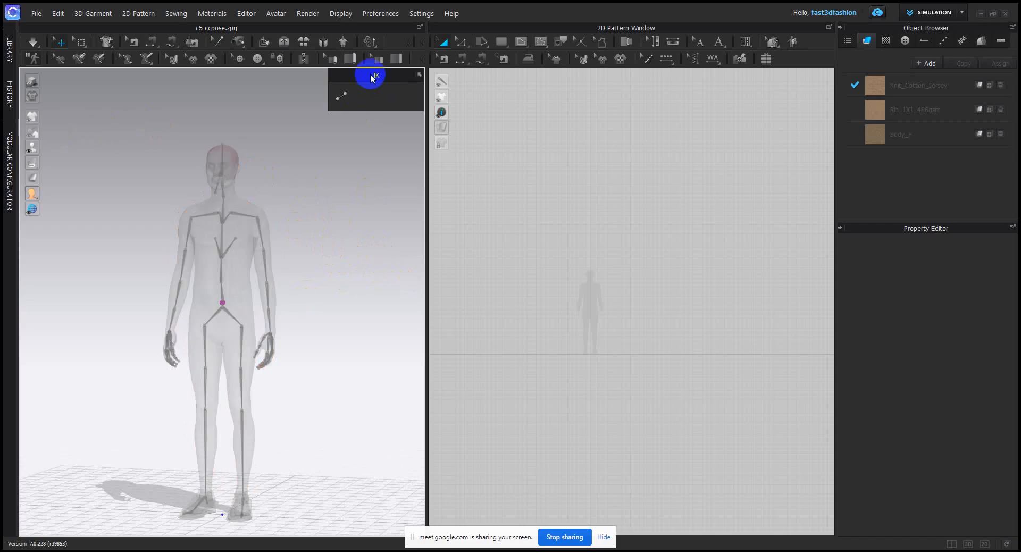
click(340, 100)
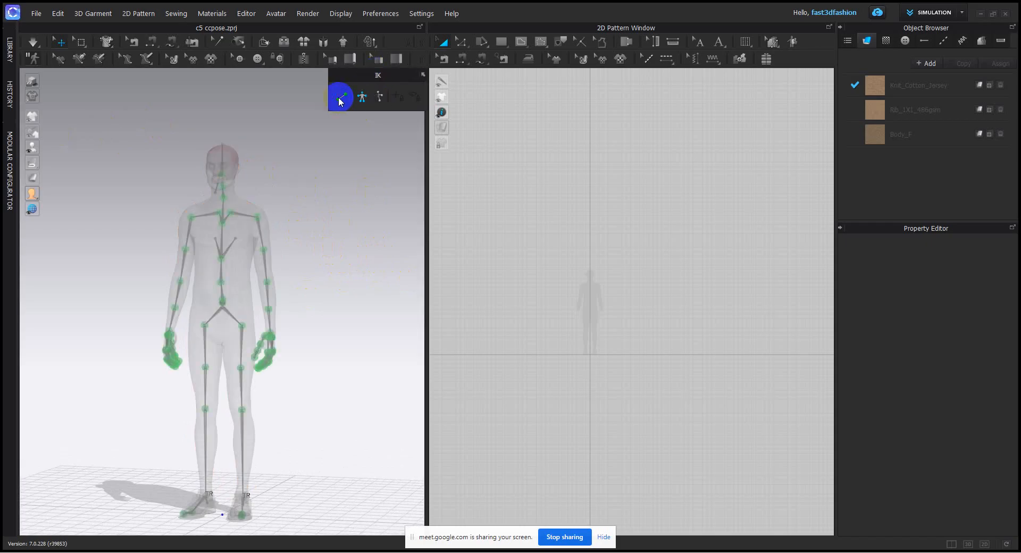
right_drag(331, 311, 386, 307)
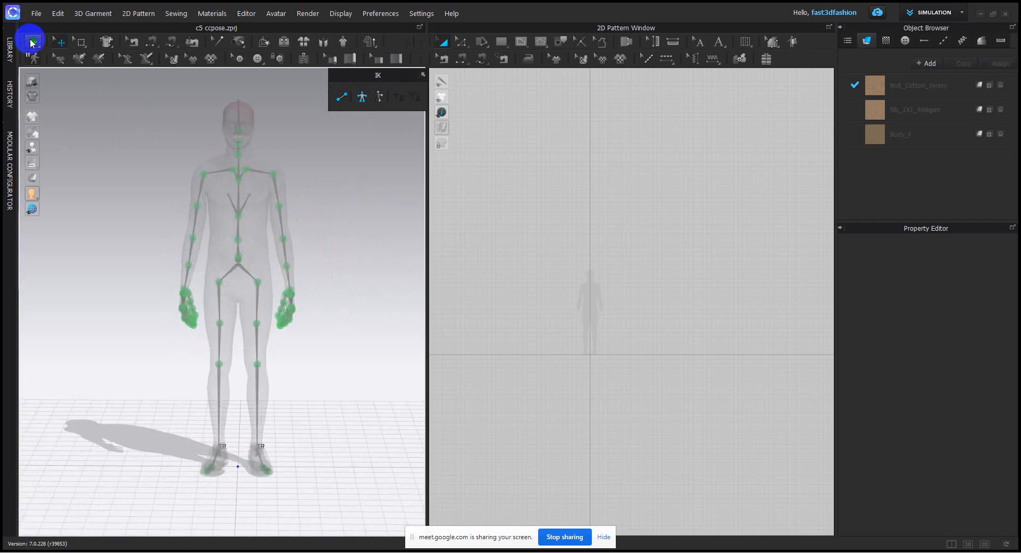
click(55, 61)
right_drag(264, 250, 223, 234)
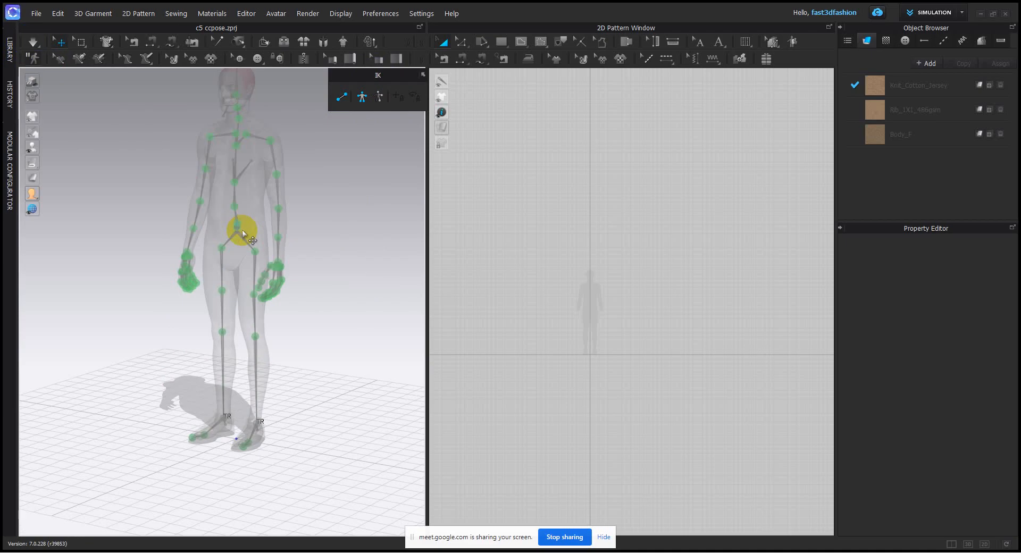
click(237, 227)
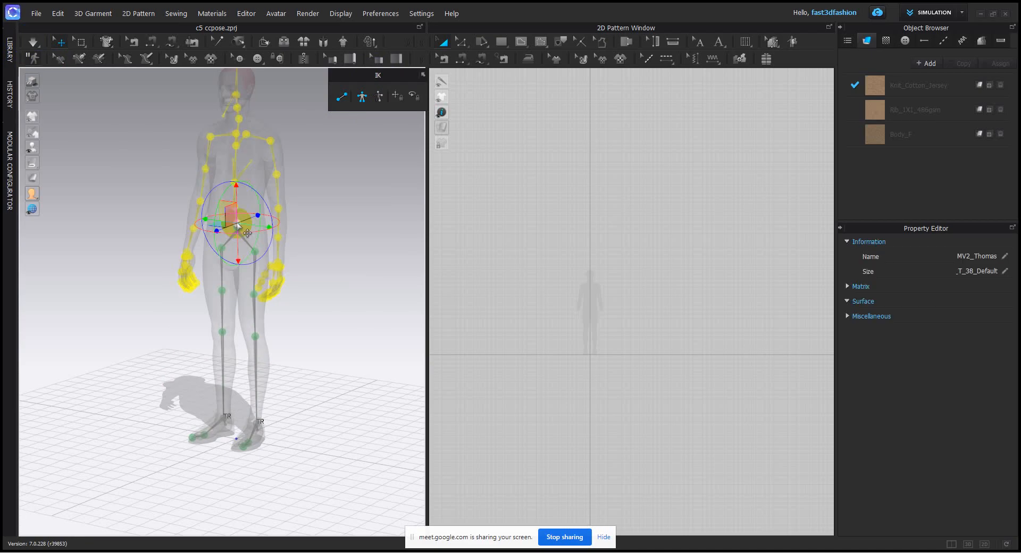
click(352, 228)
scroll(254, 190, up, 3)
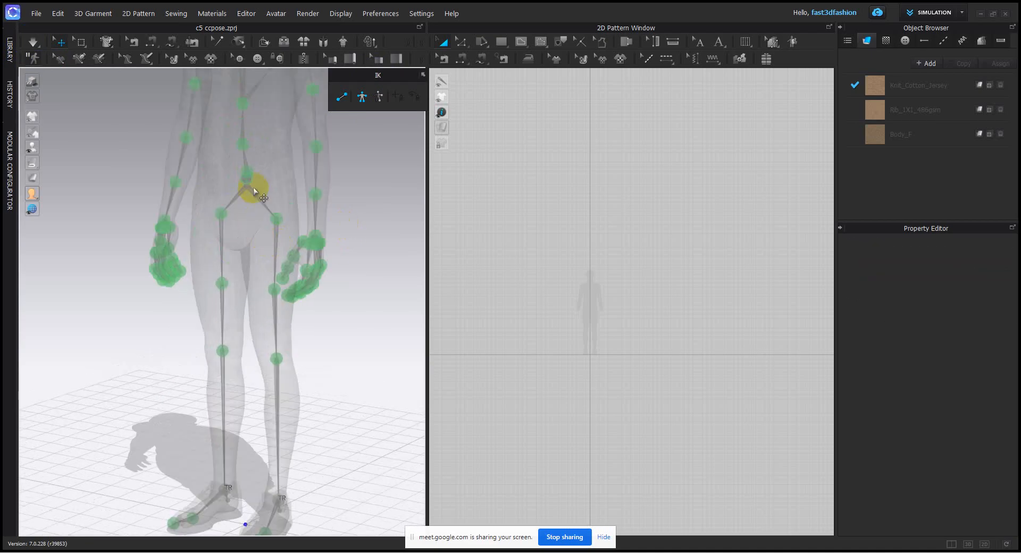
click(245, 178)
scroll(340, 204, up, 3)
middle_drag(371, 202, 326, 324)
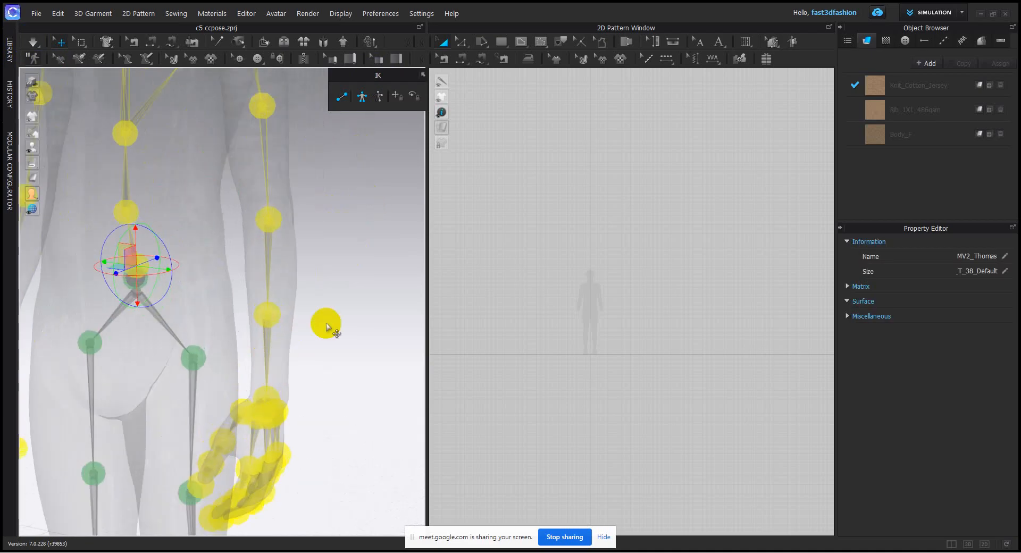
click(340, 282)
scroll(143, 314, up, 1)
- Try raising the avatar by its root pelvis joint, and undo the move
click(149, 277)
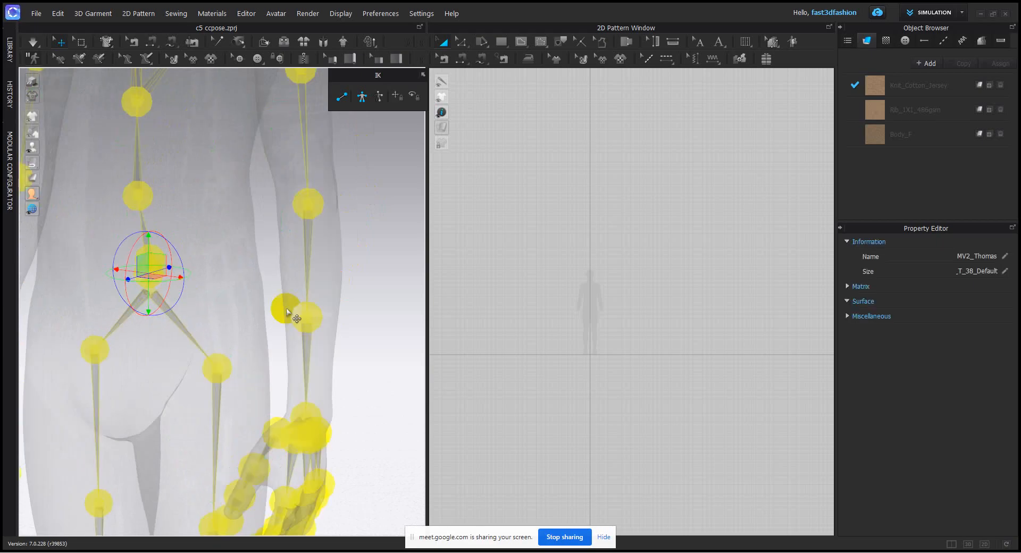
scroll(224, 307, down, 3)
scroll(240, 330, down, 3)
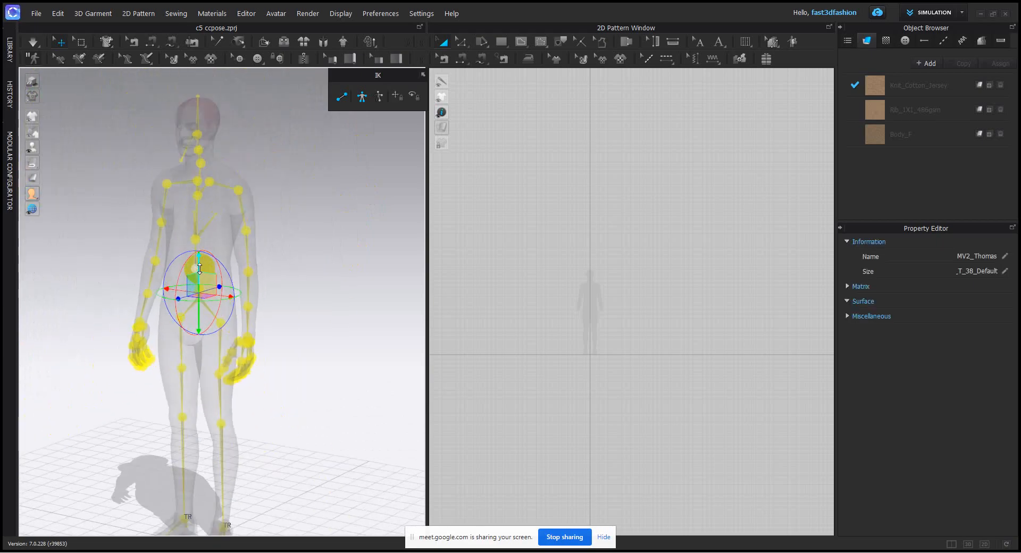
drag(200, 268, 197, 242)
scroll(213, 271, down, 3)
right_drag(251, 313, 185, 292)
key(ctrl+z)
click(312, 270)
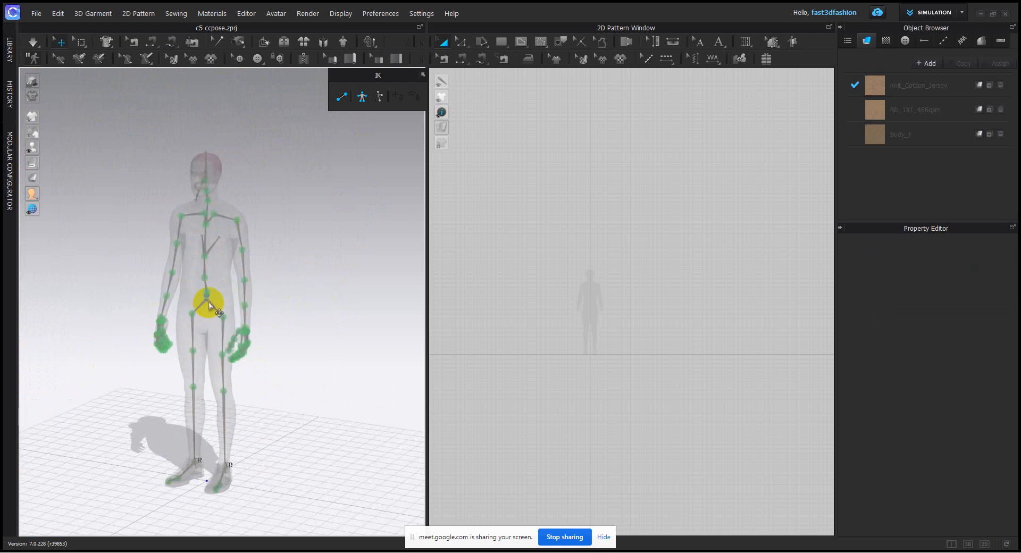
- Lower the avatar's root pelvis joint vertically so the knees bend into a half squat with the feet planted
right_drag(233, 382, 209, 326)
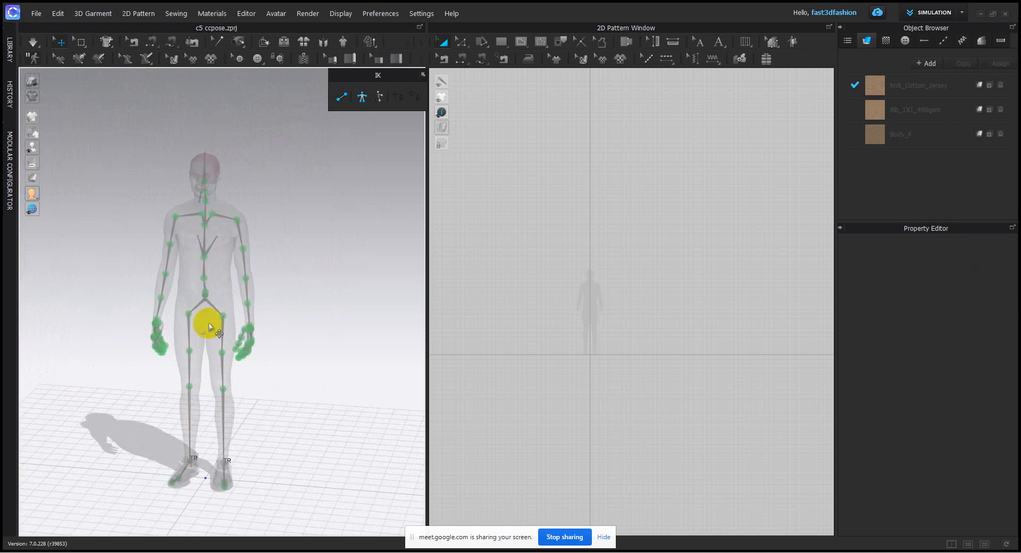
click(204, 295)
click(350, 287)
scroll(203, 329, up, 4)
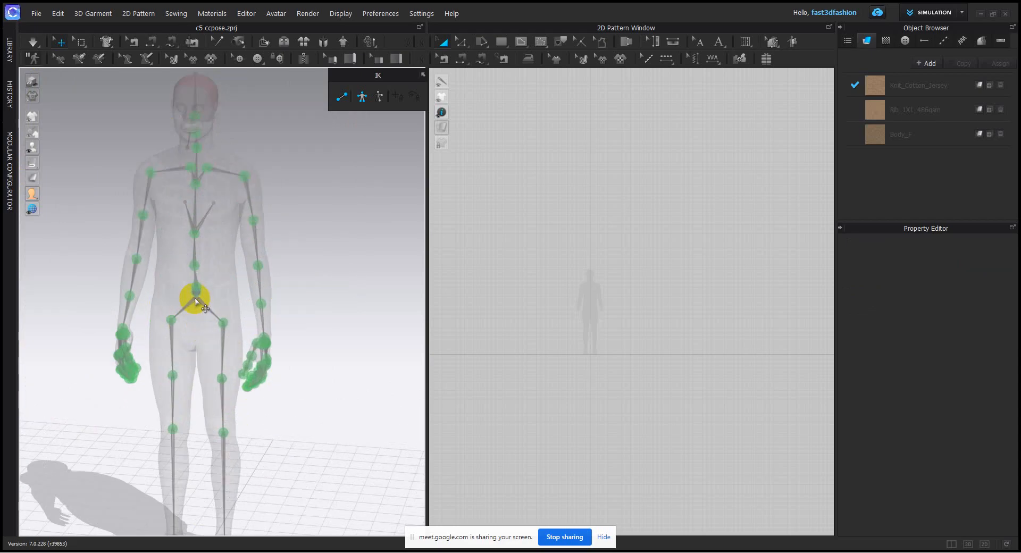
click(196, 302)
right_drag(206, 291, 213, 316)
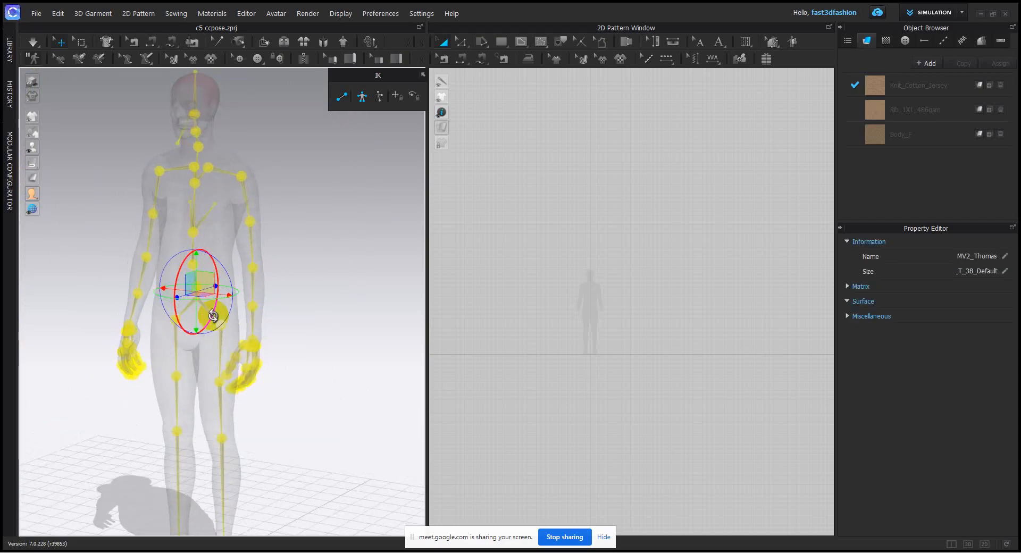
scroll(213, 316, down, 3)
drag(205, 269, 219, 314)
scroll(300, 371, down, 4)
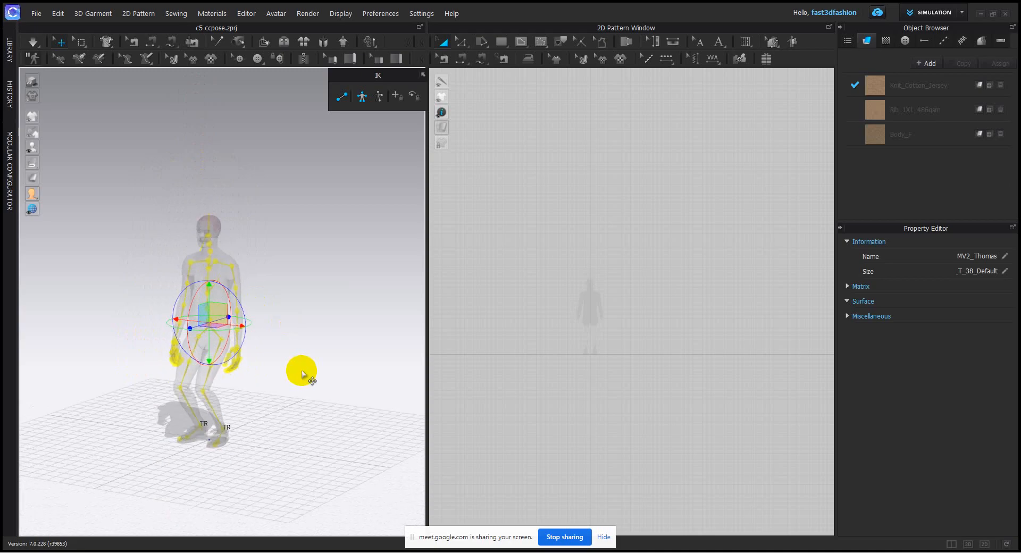
- Check the crouch from the side and lower the pelvis joint slightly further
middle_drag(309, 422, 306, 372)
right_drag(305, 371, 230, 362)
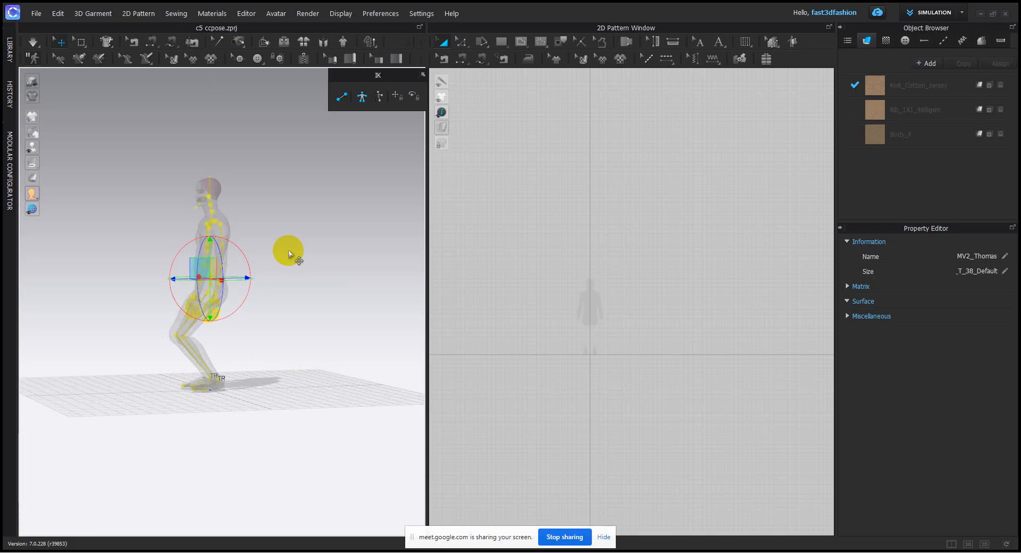
scroll(201, 318, up, 2)
middle_drag(313, 361, 336, 322)
scroll(334, 355, up, 2)
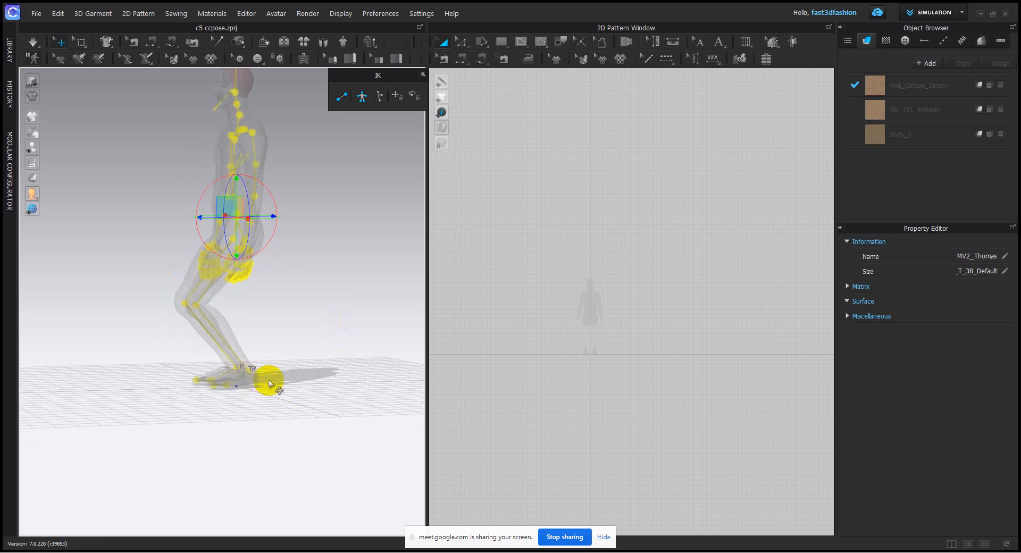
right_drag(253, 378, 228, 372)
right_drag(277, 330, 323, 347)
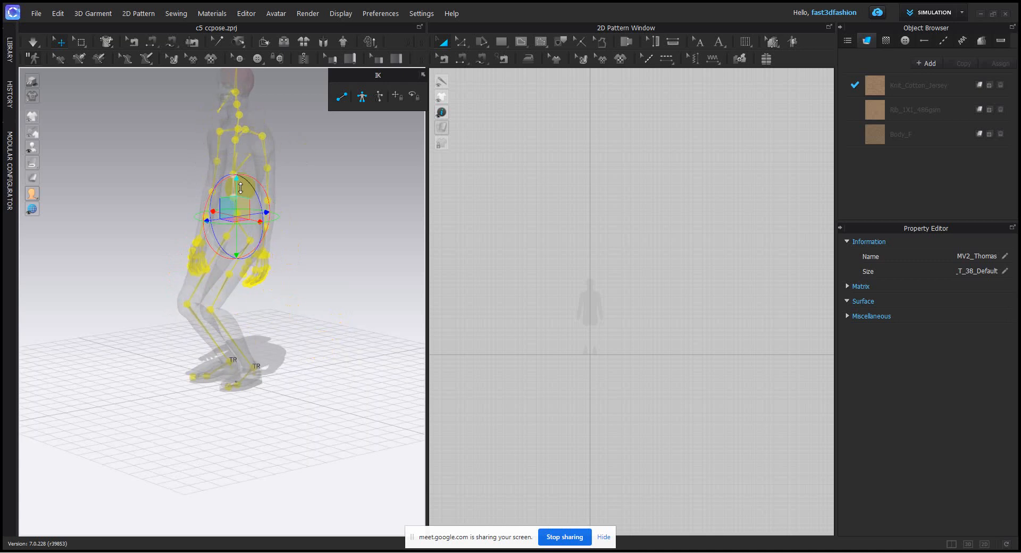
mouse_move(237, 190)
mouse_down()
mouse_move(231, 251)
mouse_move(235, 205)
mouse_up()
- Shift the pelvis joint backward behind the feet and lower it into a chair-sitting posture, and check it from several angles
right_drag(342, 292, 271, 237)
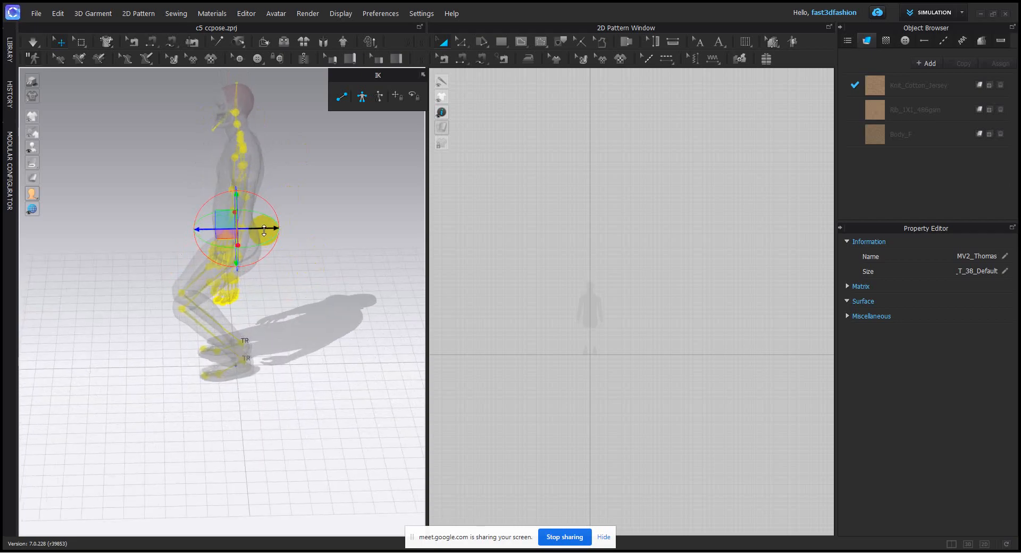
drag(263, 228, 343, 255)
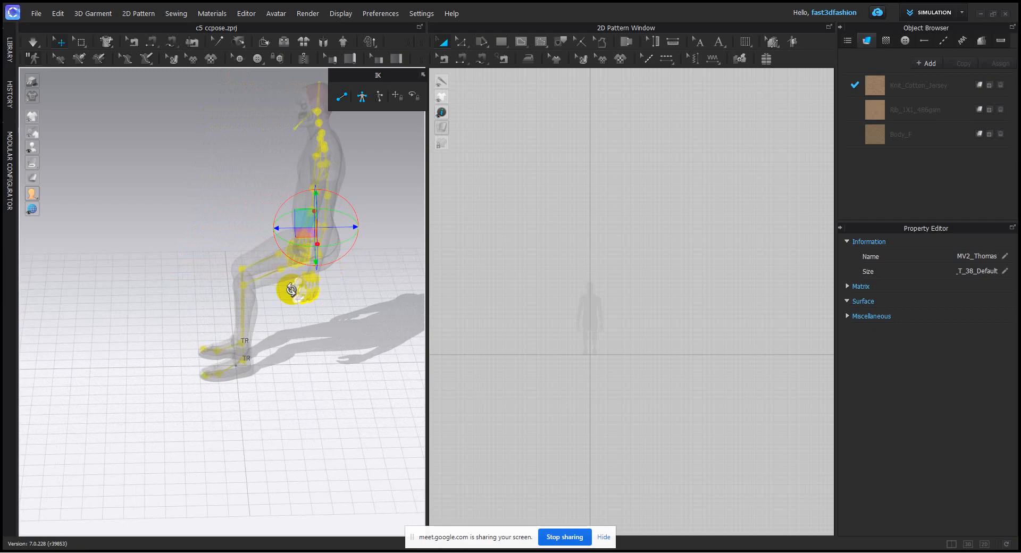
right_drag(291, 290, 329, 260)
drag(299, 191, 300, 216)
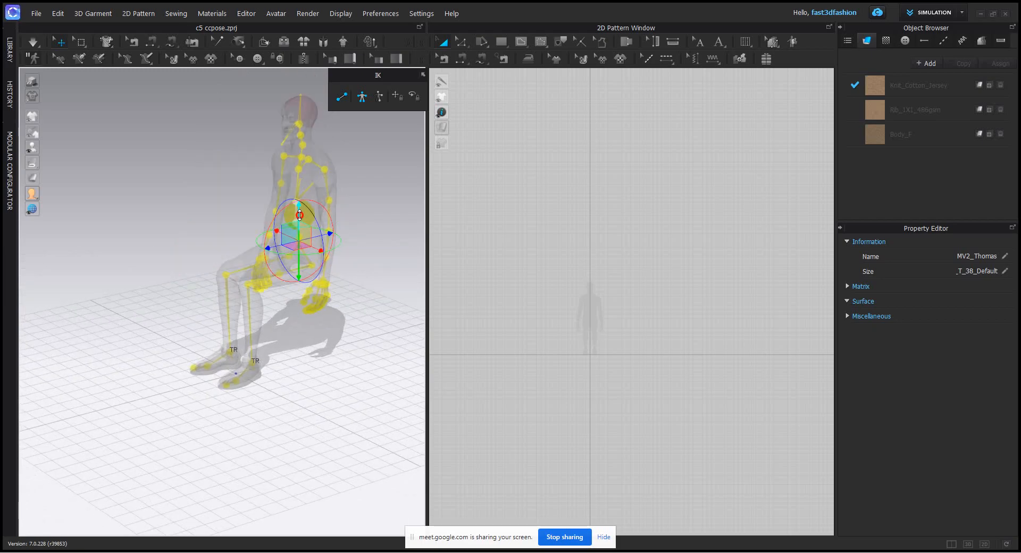
right_drag(402, 293, 366, 294)
click(390, 149)
right_drag(389, 149, 400, 290)
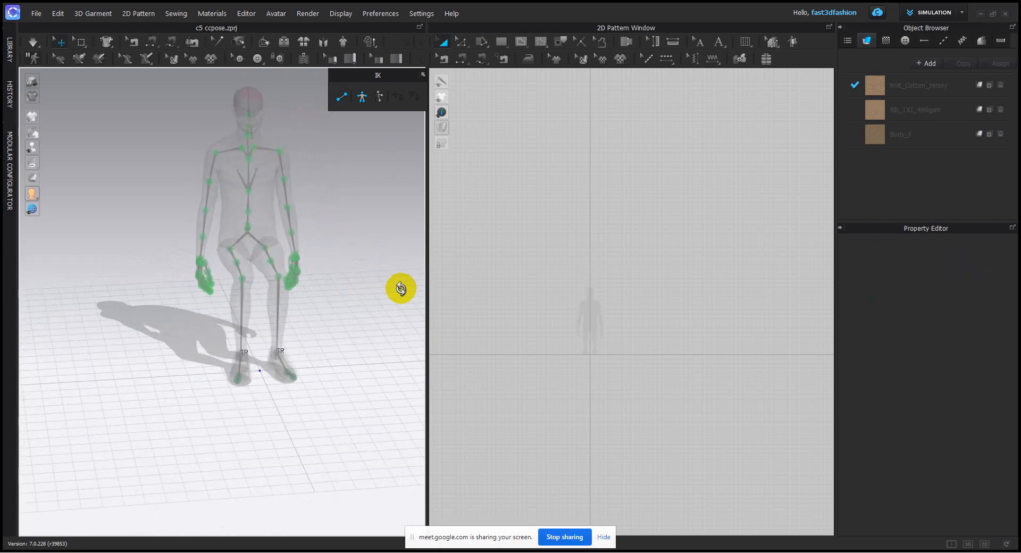
right_drag(330, 226, 267, 277)
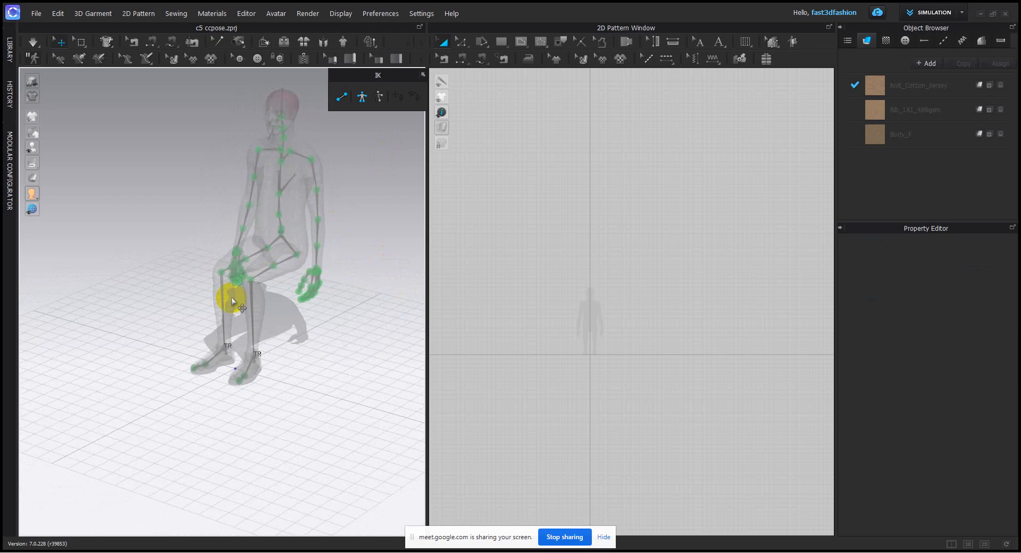
- Save the avatar's seated pose as a pose file named chai in the Male_V2 Pose folder
click(38, 18)
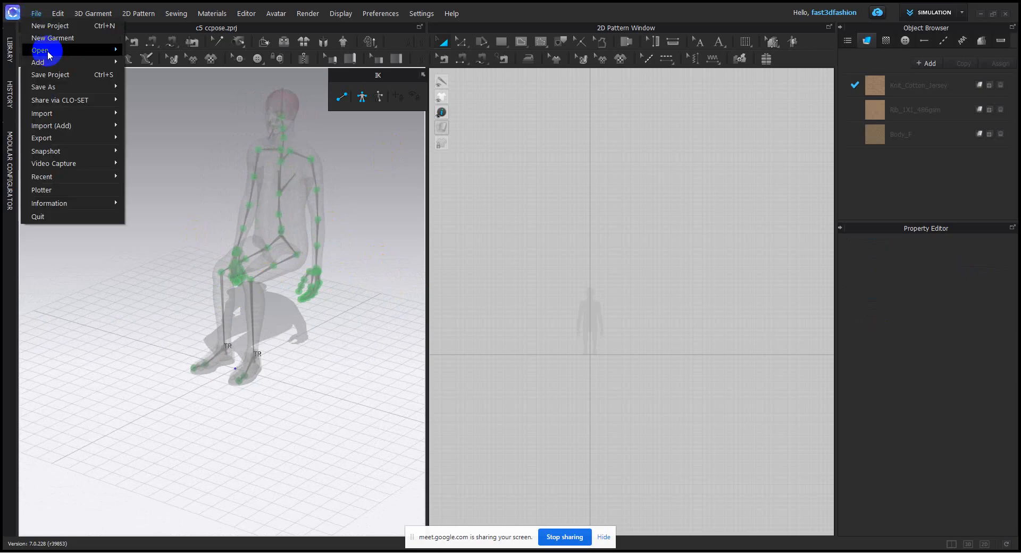
mouse_move(66, 88)
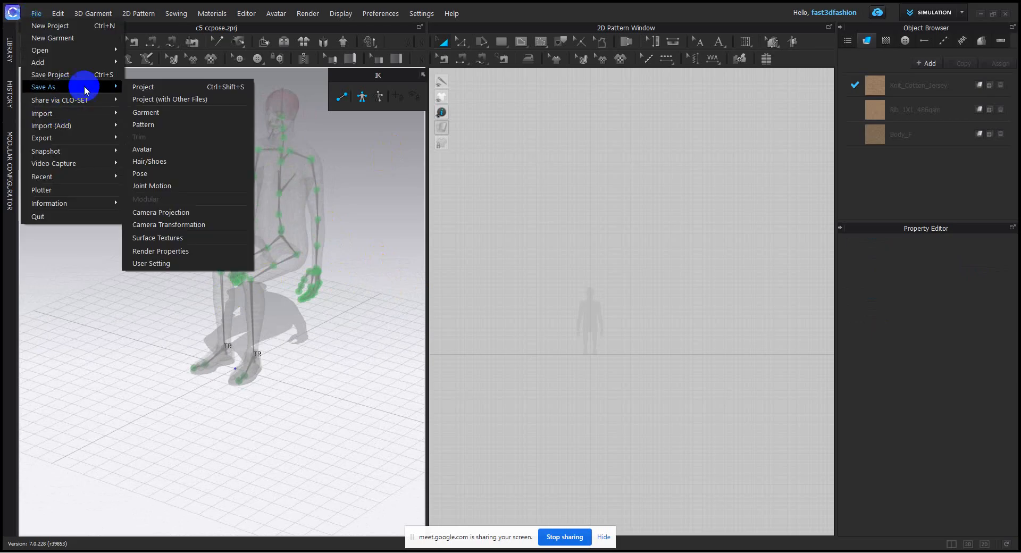
click(145, 173)
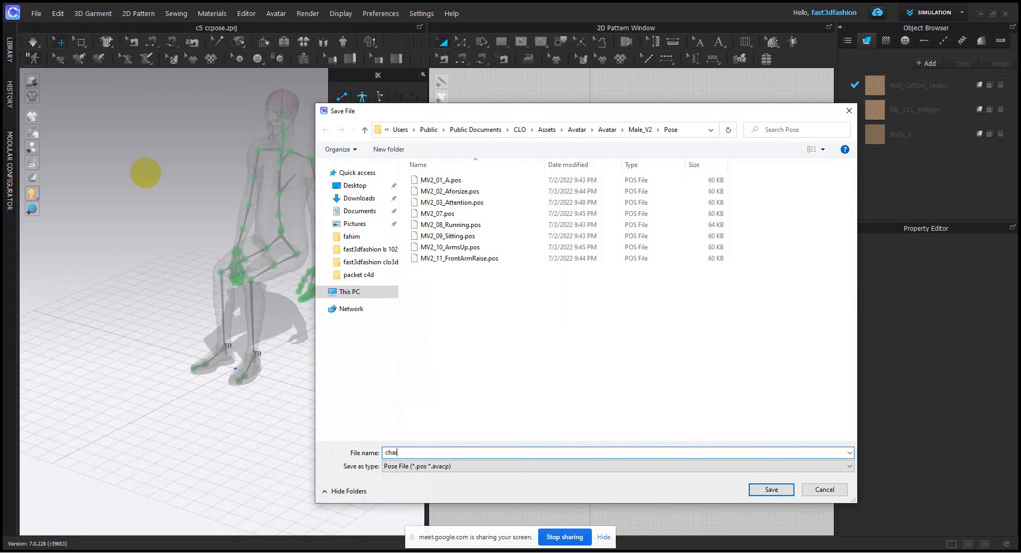
click(771, 486)
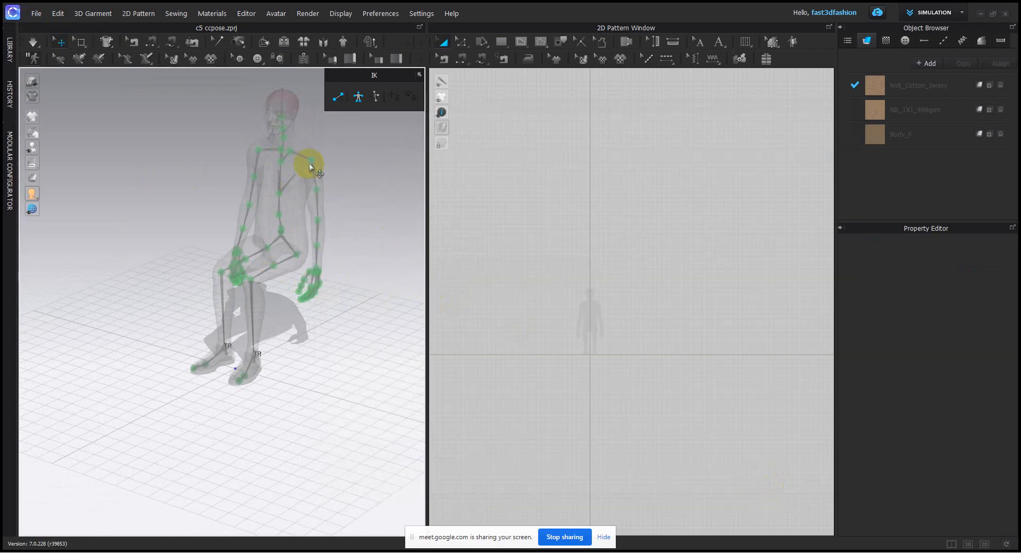
- Adjust the avatar's left knee joint slightly inward, deselect it, and check the seated legs from the side
right_drag(330, 292, 333, 317)
scroll(350, 310, up, 2)
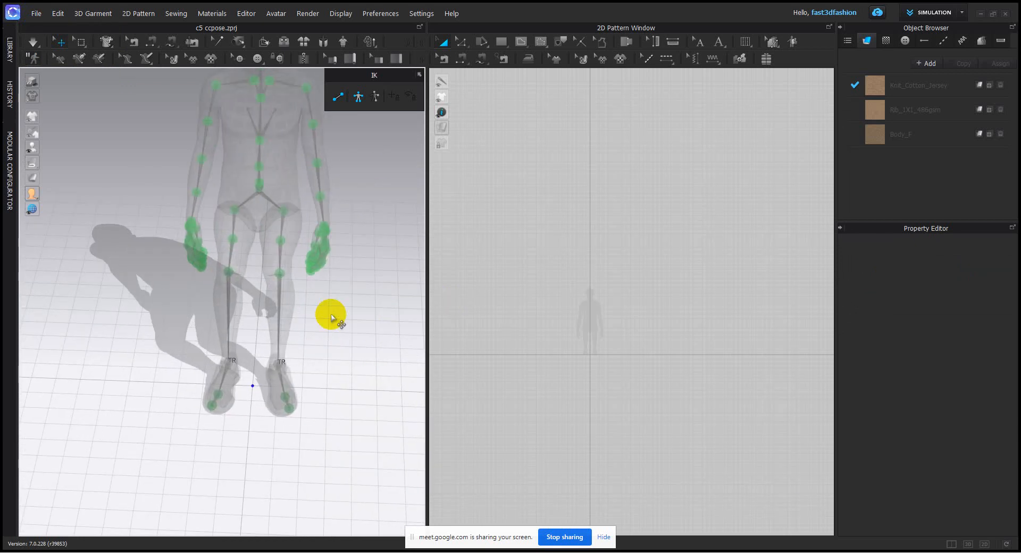
right_drag(297, 278, 333, 251)
click(260, 277)
drag(282, 248, 264, 264)
click(369, 333)
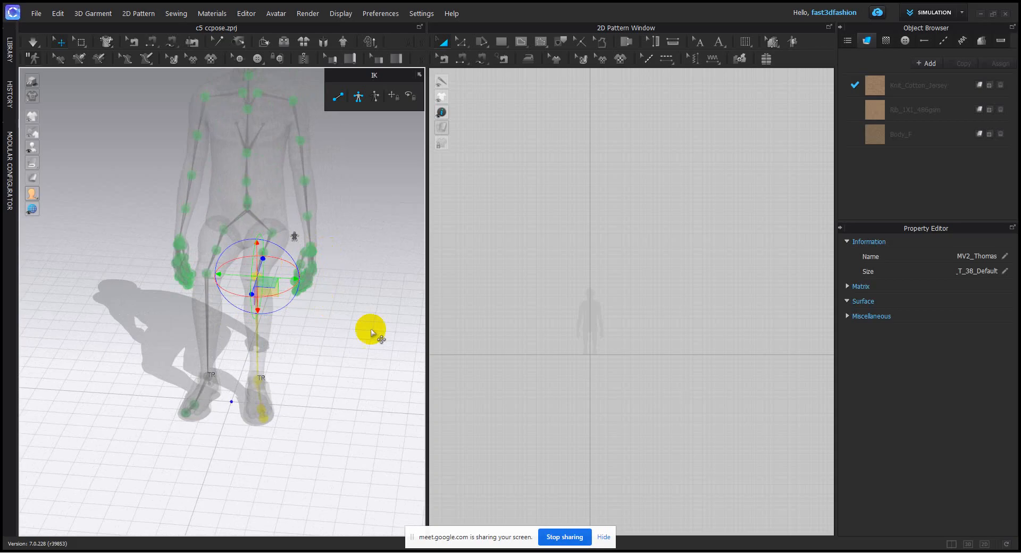
right_drag(340, 353, 255, 378)
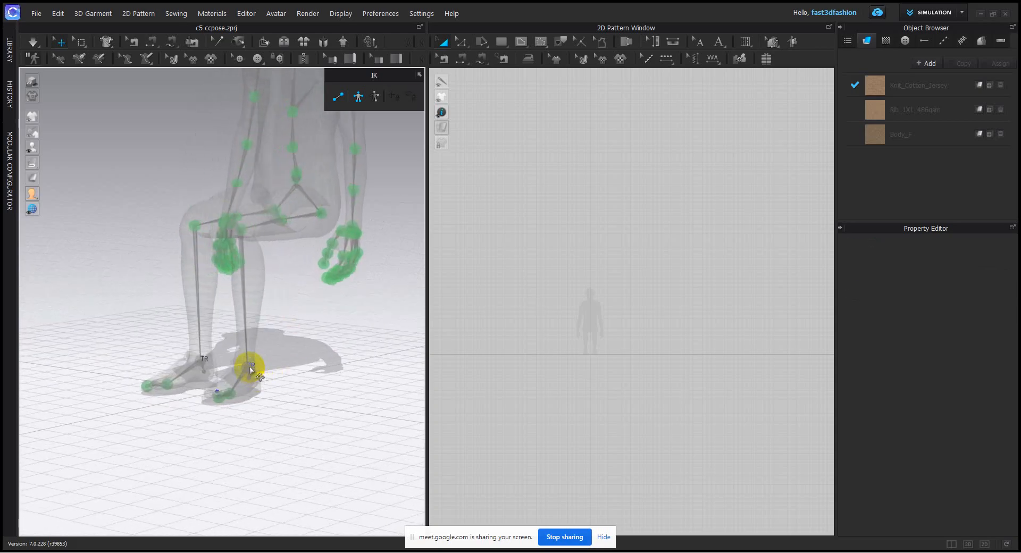
- Raise the avatar's left ankle joint and move it across so the left leg crosses over the right knee
click(250, 367)
drag(201, 329, 136, 216)
right_drag(137, 216, 270, 337)
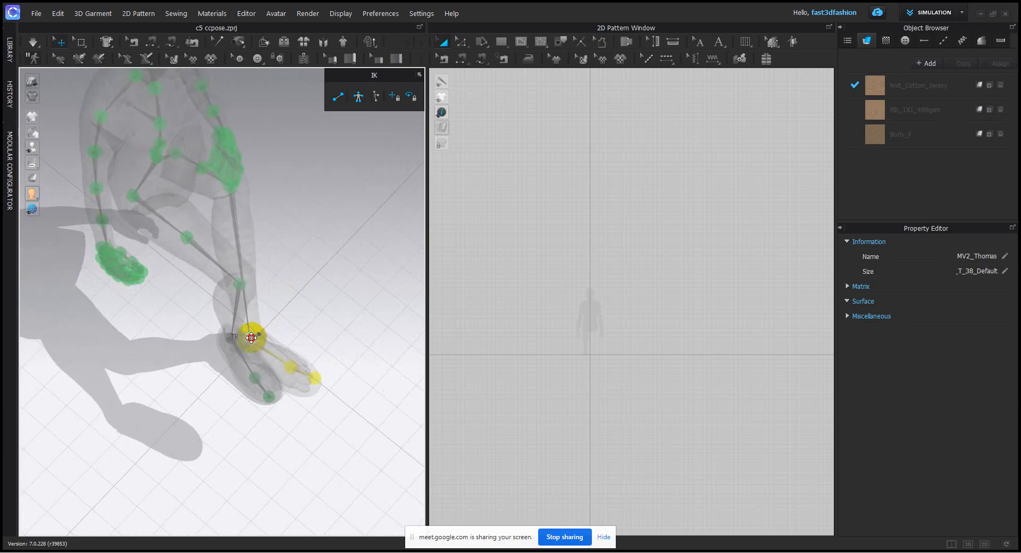
drag(251, 338, 207, 325)
right_drag(207, 325, 303, 285)
- Move the avatar's left knee joint outward and slightly lower so the crossed thigh opens to the side
click(313, 246)
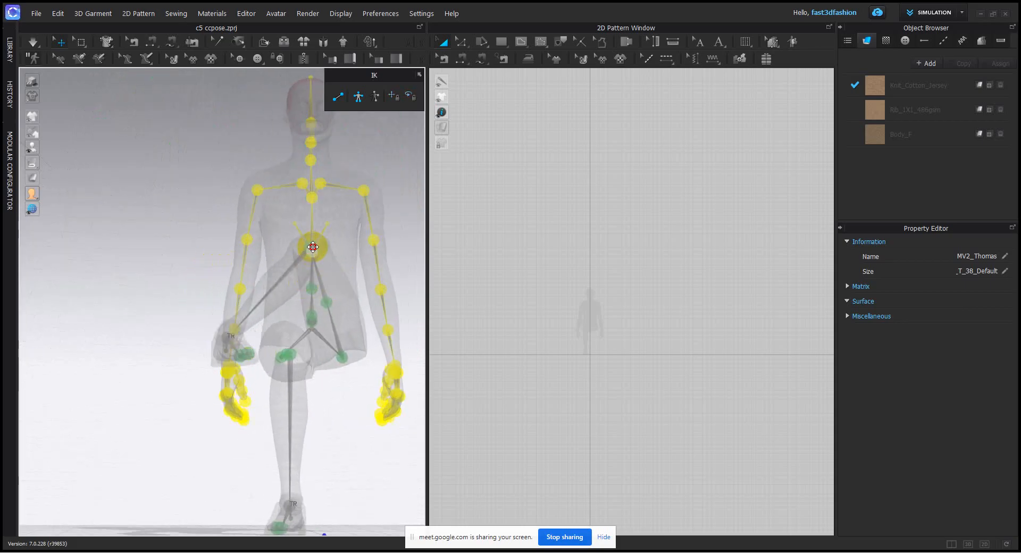
right_drag(354, 305, 324, 319)
click(327, 273)
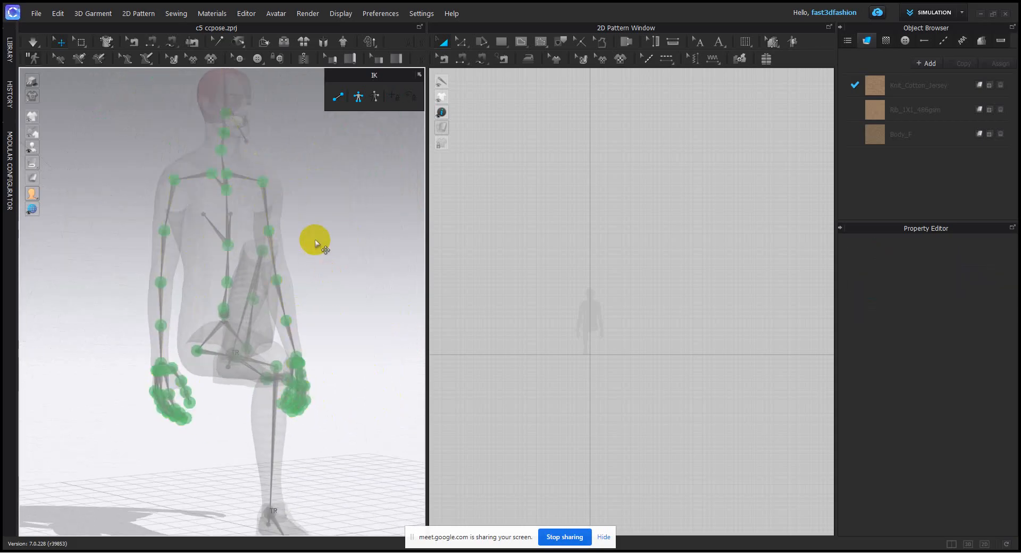
drag(266, 250, 310, 280)
right_drag(365, 344, 223, 293)
- Rotate the left foot about its ankle joint and nudge the ankle slightly beside the right knee
click(198, 314)
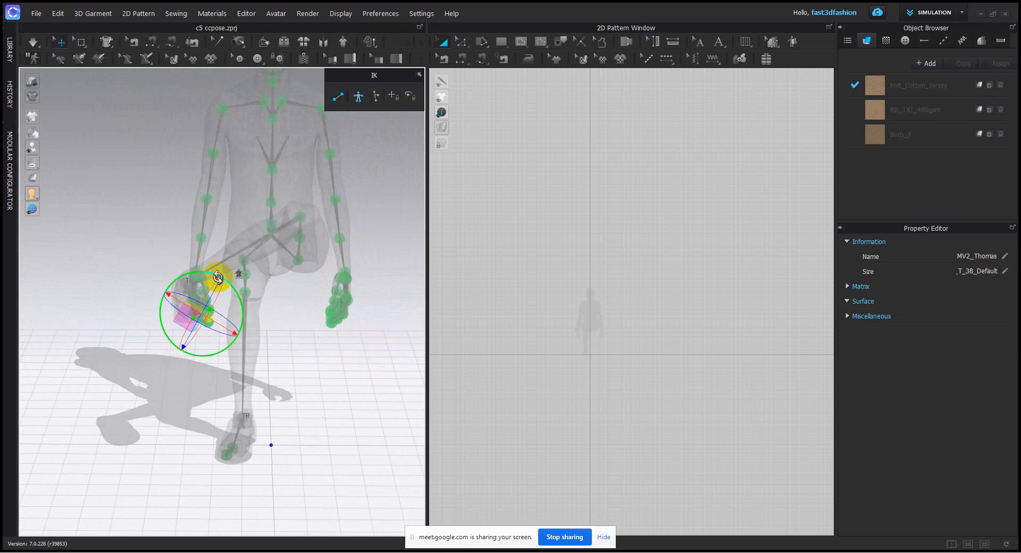
right_drag(218, 277, 250, 314)
click(119, 198)
right_drag(319, 360, 256, 355)
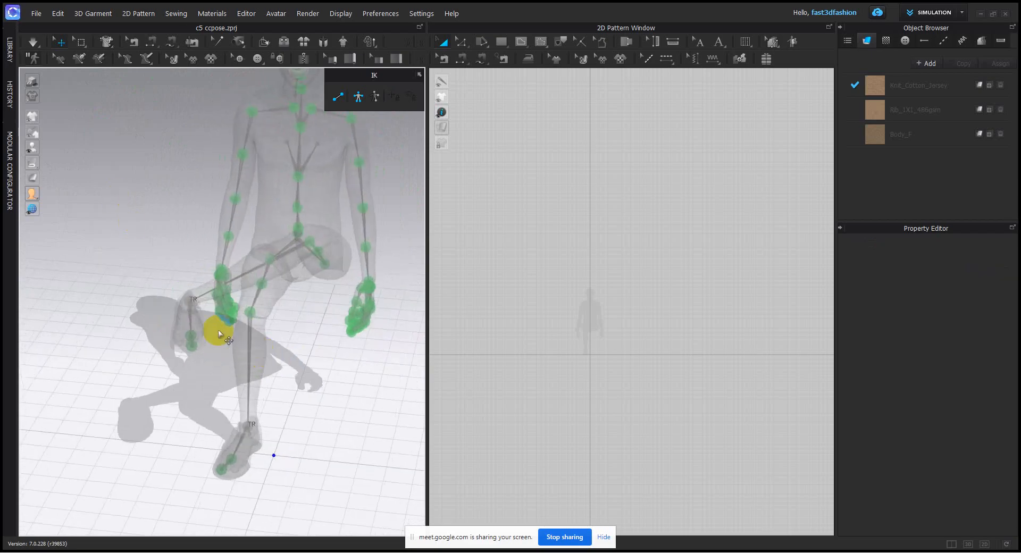
click(191, 301)
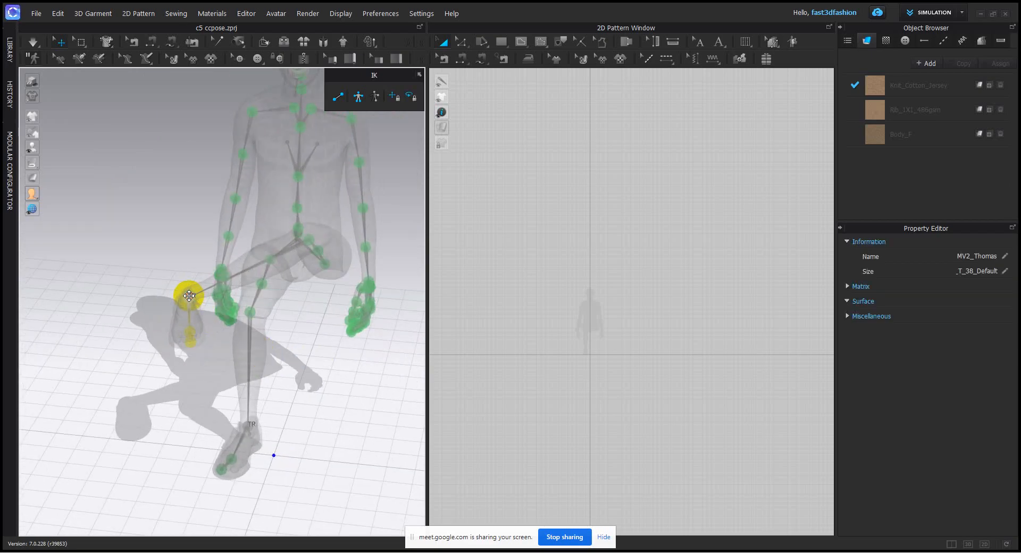
right_drag(292, 296, 292, 292)
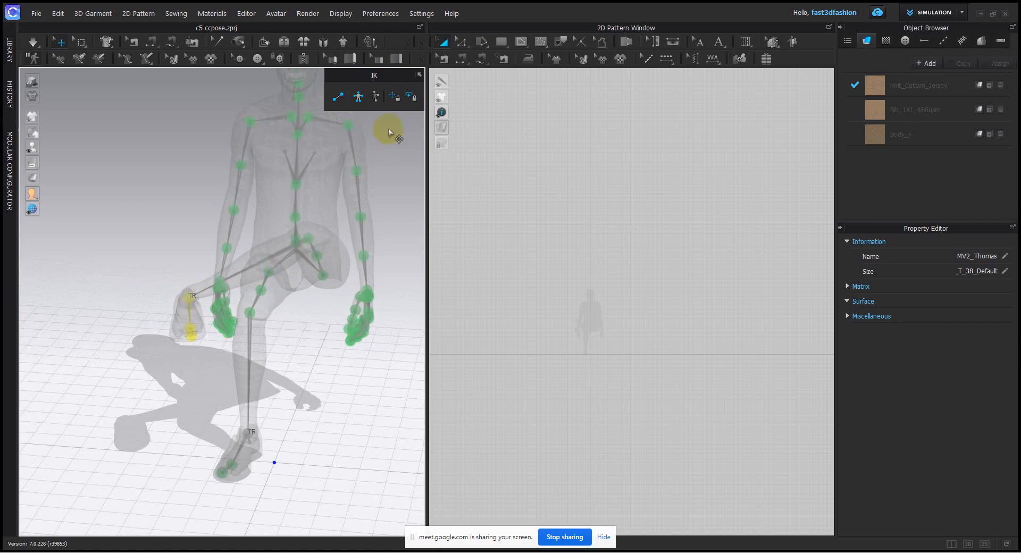
- Switch IK off, turn the left foot sideways at the ankle joint, deselect it and switch IK on again
click(337, 97)
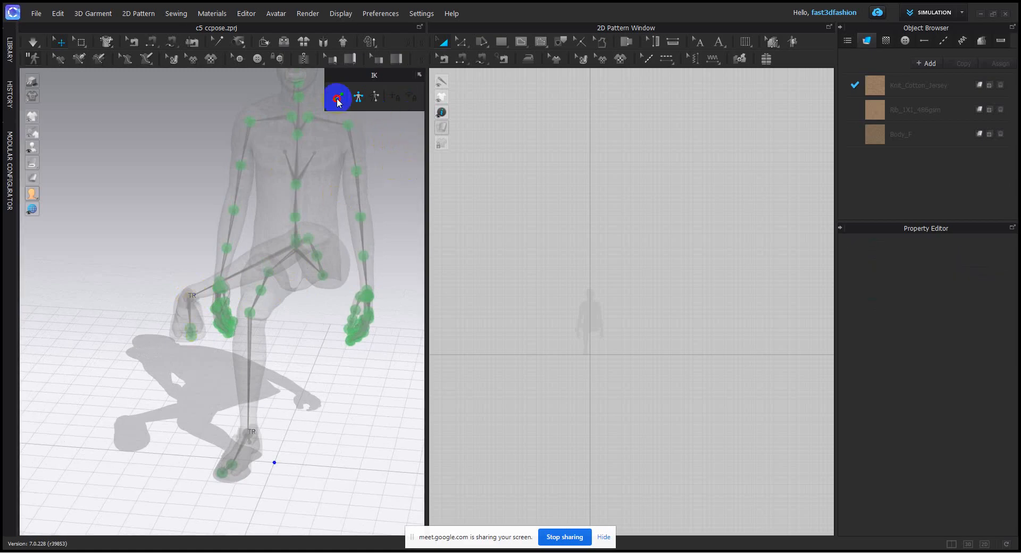
right_drag(152, 291, 181, 304)
click(183, 301)
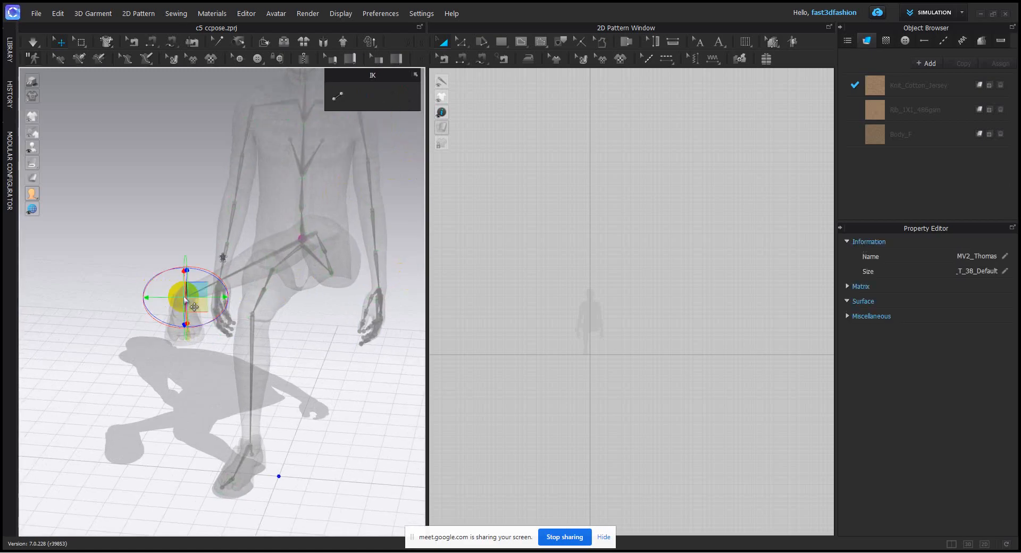
right_drag(251, 293, 259, 265)
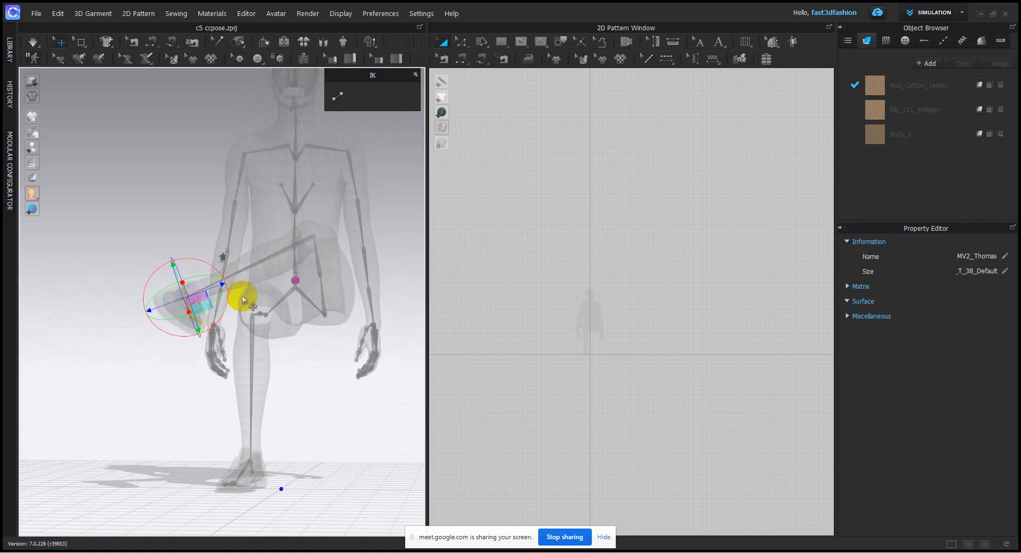
click(159, 202)
click(338, 101)
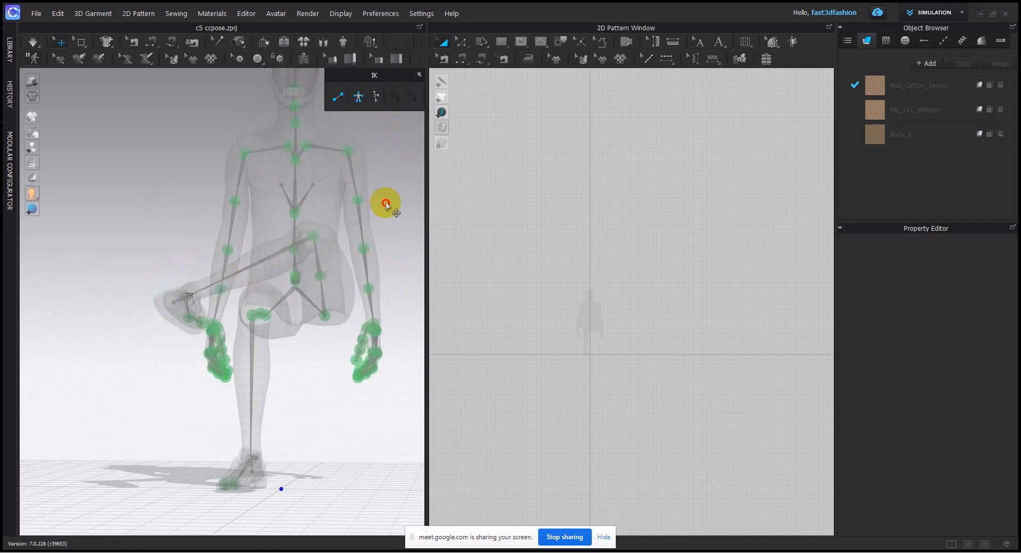
- Examine the crossed leg with the joints hidden and shown, and with IK switched off and on
key(shift+x)
mouse_move(311, 289)
right_down()
mouse_move(360, 349)
mouse_move(462, 314)
mouse_move(417, 282)
mouse_move(258, 288)
mouse_move(303, 296)
mouse_move(319, 317)
mouse_move(446, 305)
mouse_move(321, 298)
right_up()
key(shift+x)
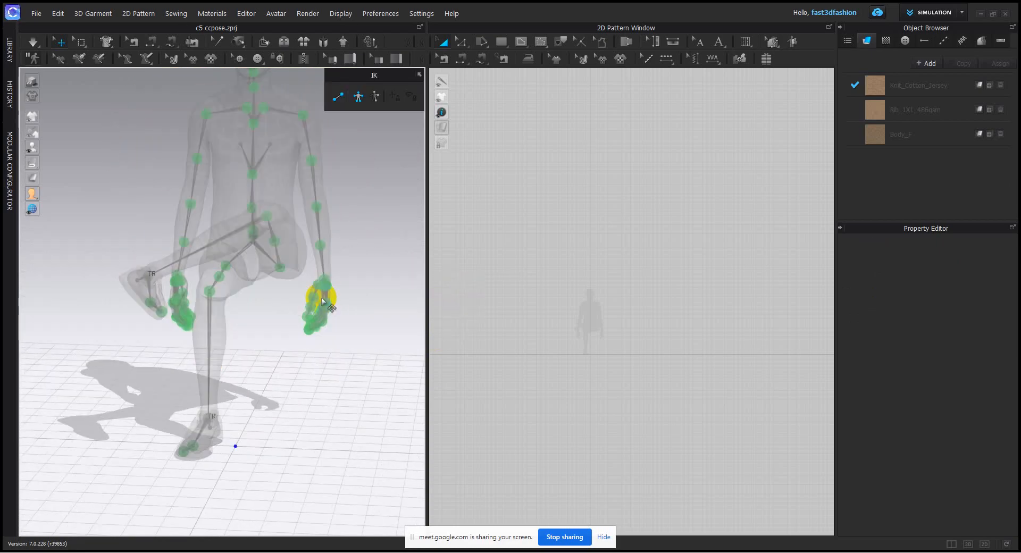
click(338, 96)
right_drag(269, 229, 305, 241)
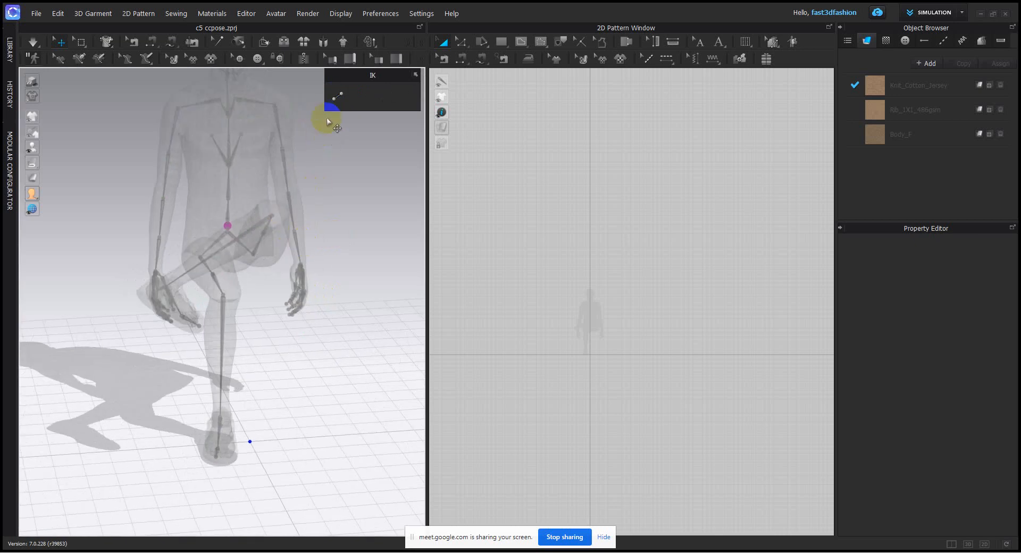
click(341, 95)
- Adjust the crossed leg's rotation at the left knee joint, check it from the side and deselect the joint
right_drag(345, 200, 303, 199)
click(273, 218)
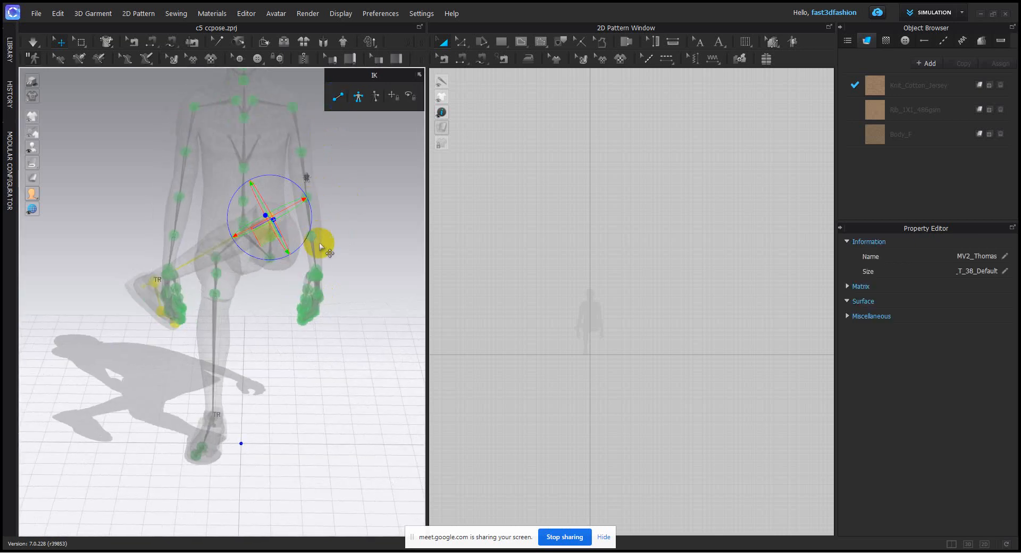
right_drag(321, 242, 257, 221)
drag(264, 193, 278, 260)
right_drag(278, 260, 340, 266)
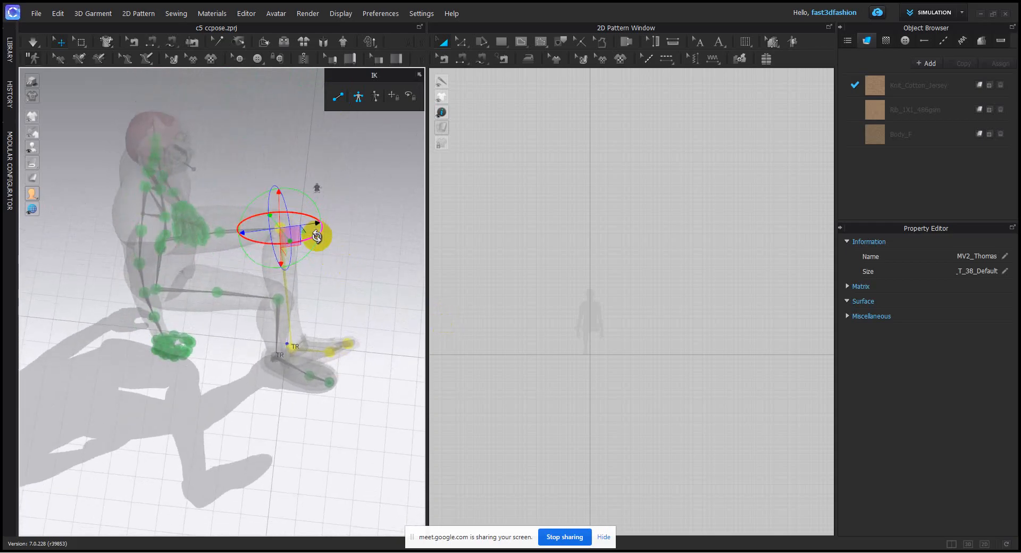
click(386, 264)
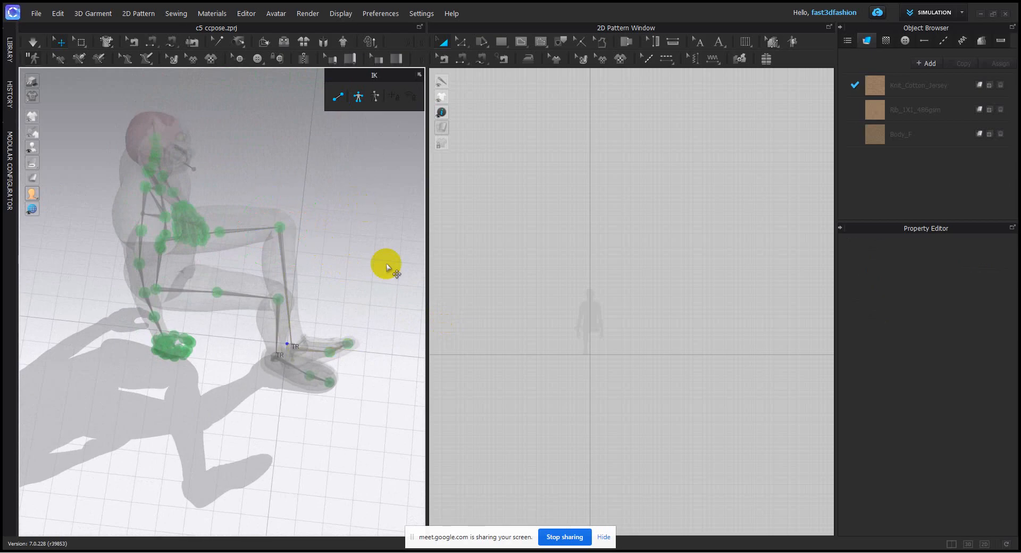
- Hide the joints and examine the crossed legs up close from the side for overlap between the thighs
right_drag(387, 265, 314, 144)
click(334, 100)
right_drag(420, 266, 424, 391)
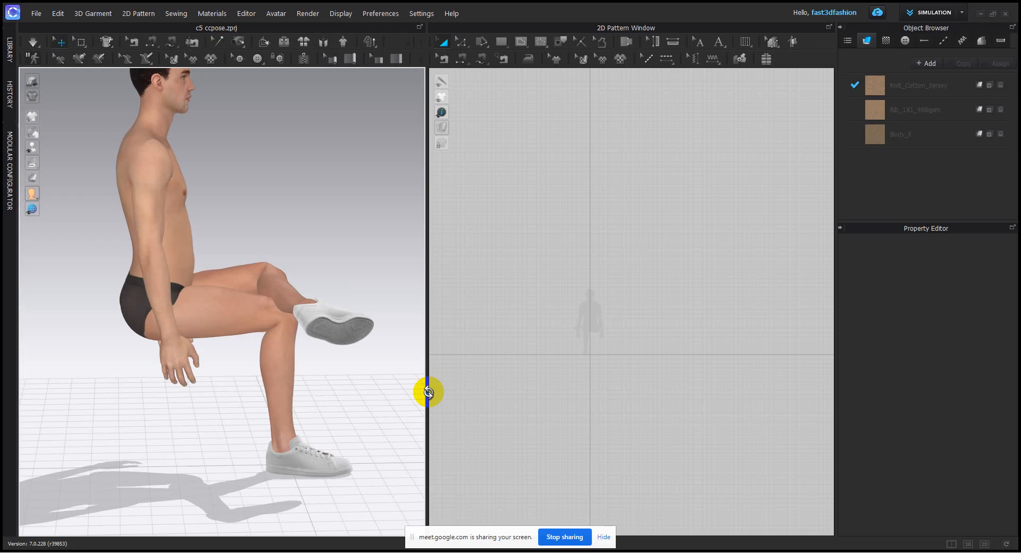
scroll(262, 312, up, 5)
scroll(300, 343, up, 2)
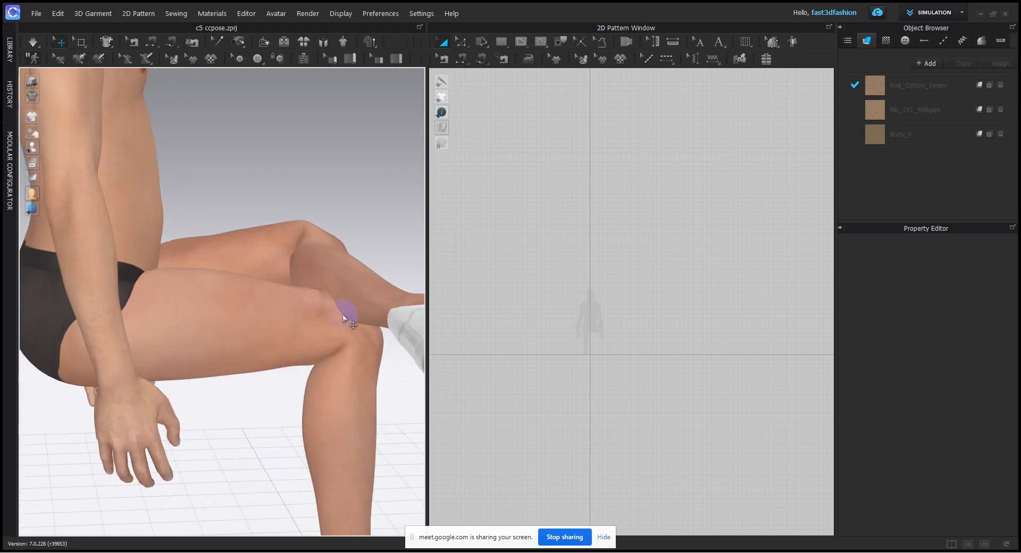
scroll(345, 318, down, 4)
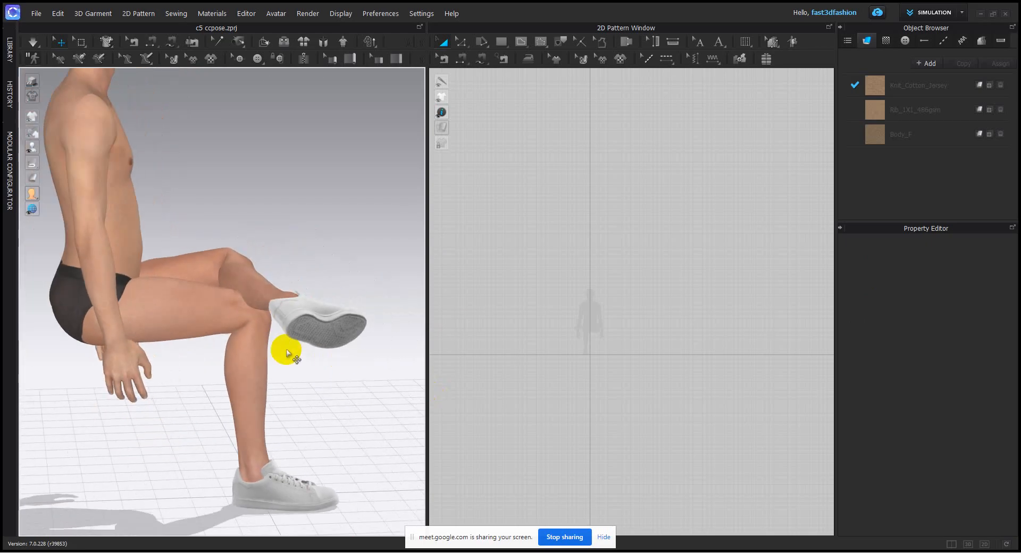
- Show the IK joints and raise the left knee joint so the crossed thigh sits above the right thigh
key(shift+x)
click(343, 97)
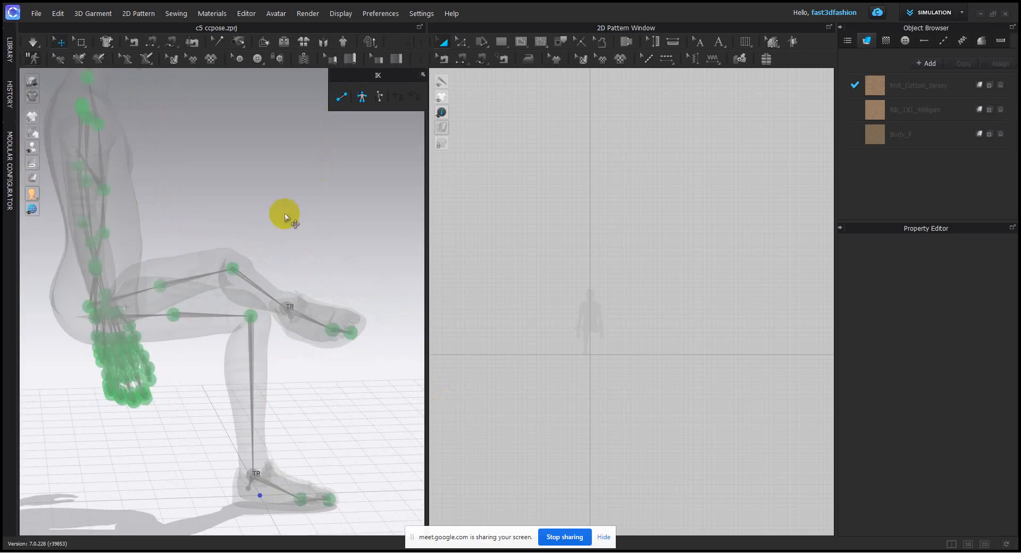
click(237, 264)
right_drag(283, 268, 248, 261)
drag(233, 248, 229, 235)
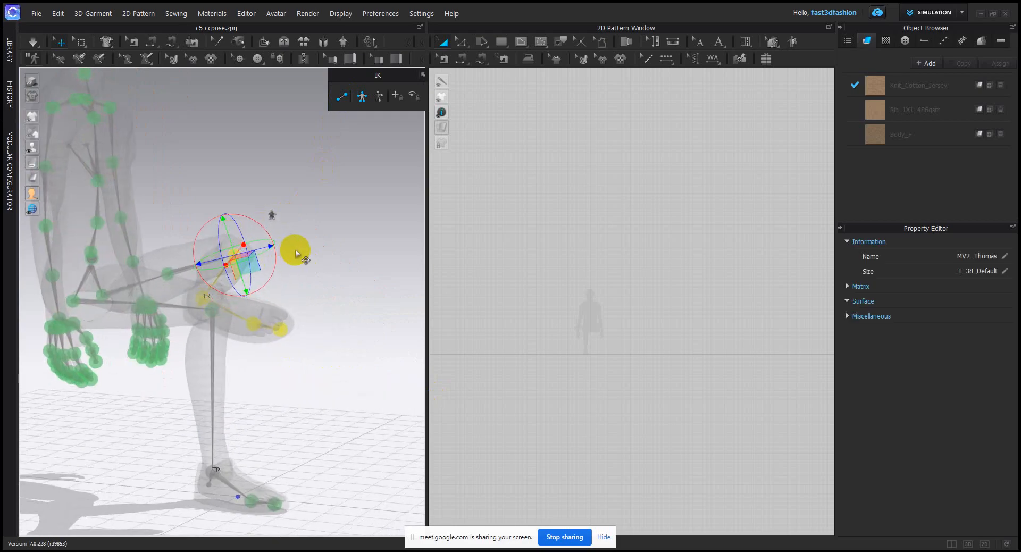
right_drag(296, 254, 347, 313)
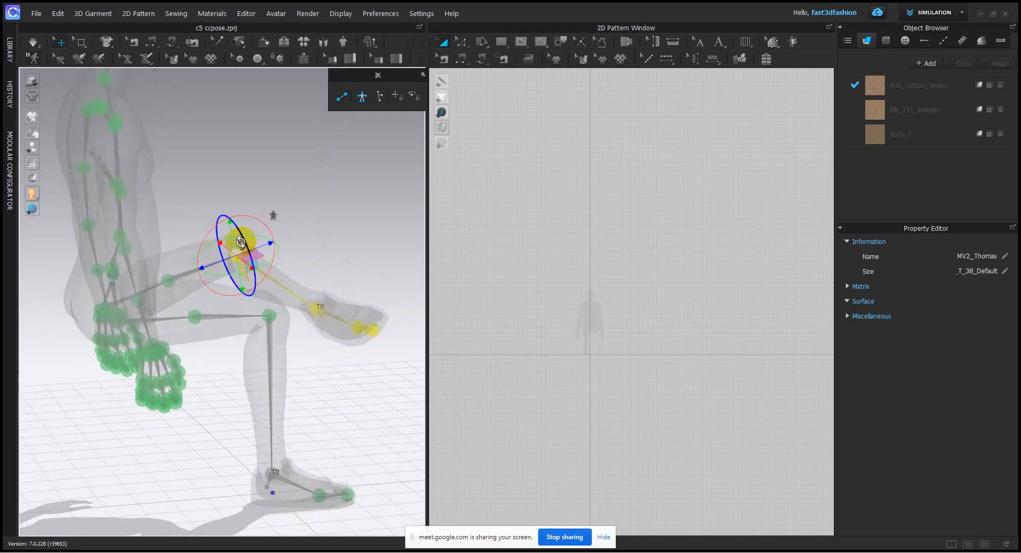
drag(233, 241, 225, 224)
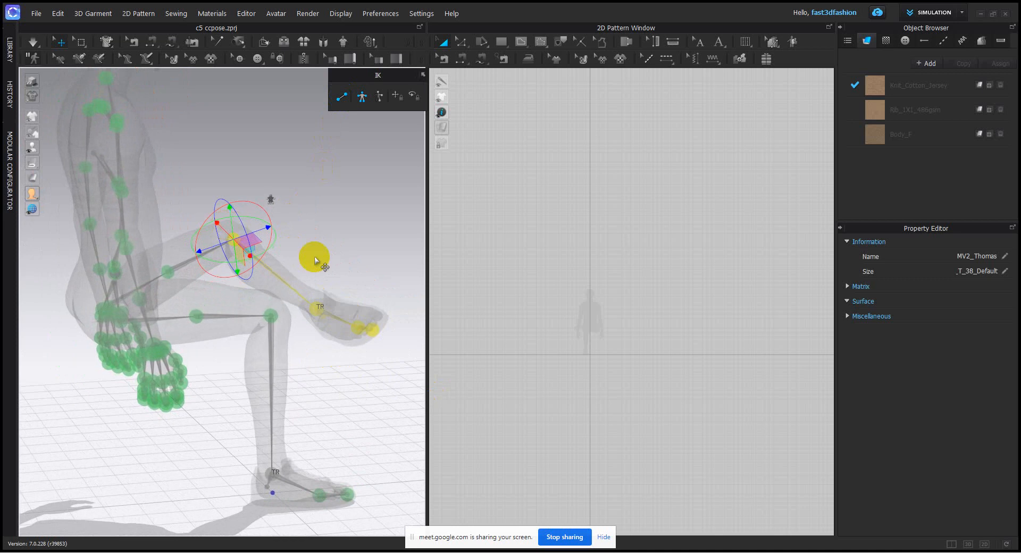
right_drag(314, 257, 282, 266)
drag(260, 234, 251, 234)
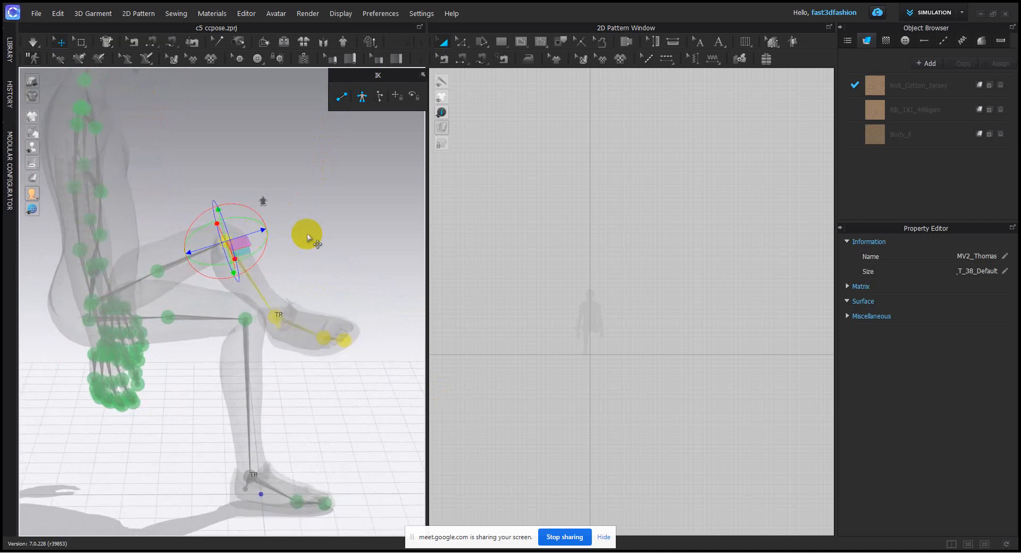
click(309, 236)
- Make a small correction to the crossed left leg's joint, and check the cross-legged pose with the joints hidden
right_drag(345, 266, 342, 323)
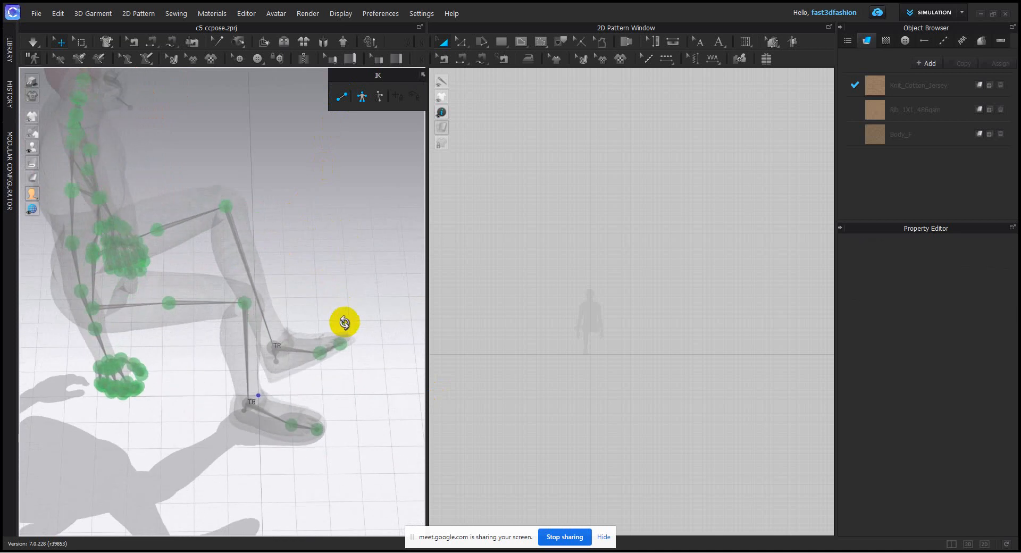
right_drag(294, 276, 134, 309)
click(89, 297)
drag(75, 281, 61, 251)
click(122, 187)
right_drag(122, 187, 341, 292)
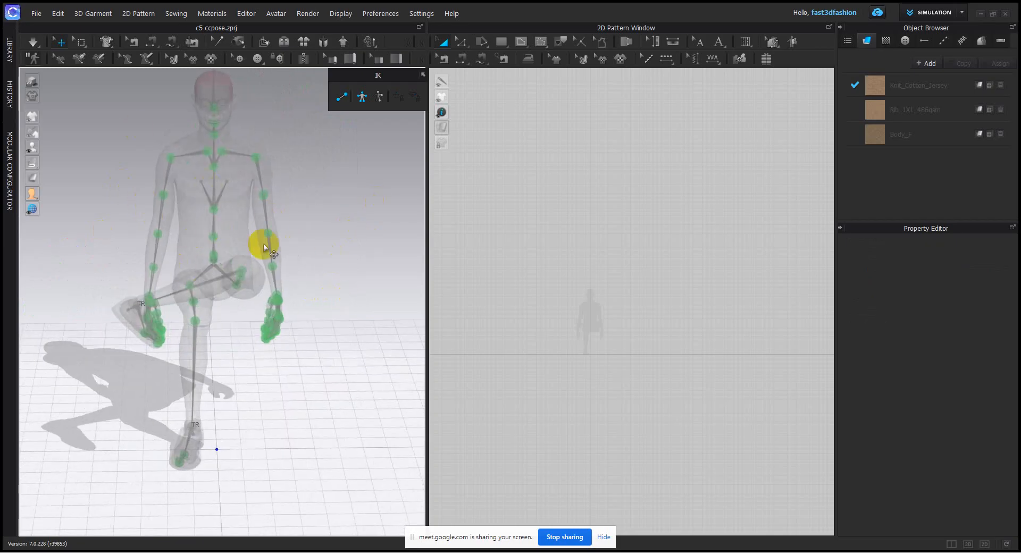
key(shift+x)
right_drag(294, 286, 340, 272)
click(36, 14)
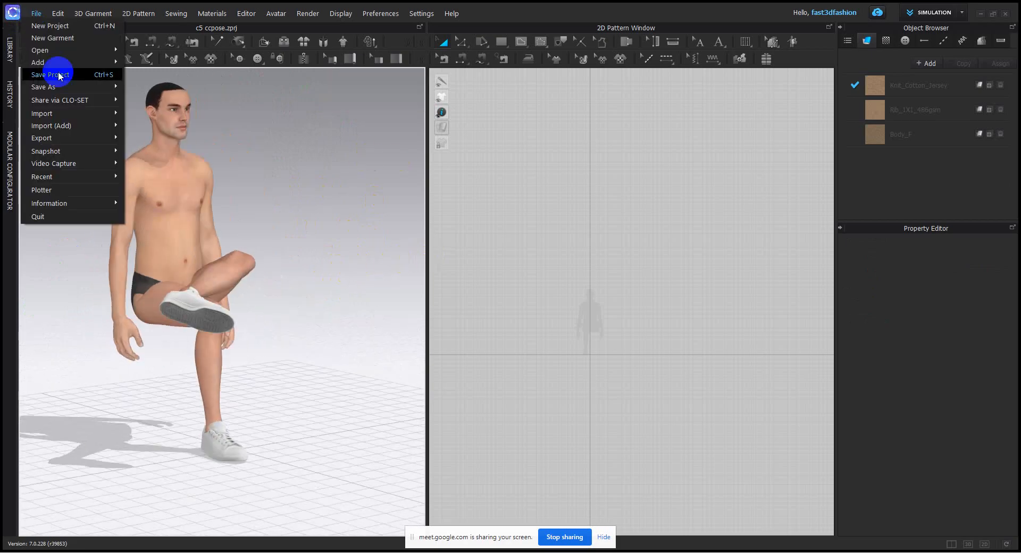
mouse_move(62, 89)
click(144, 88)
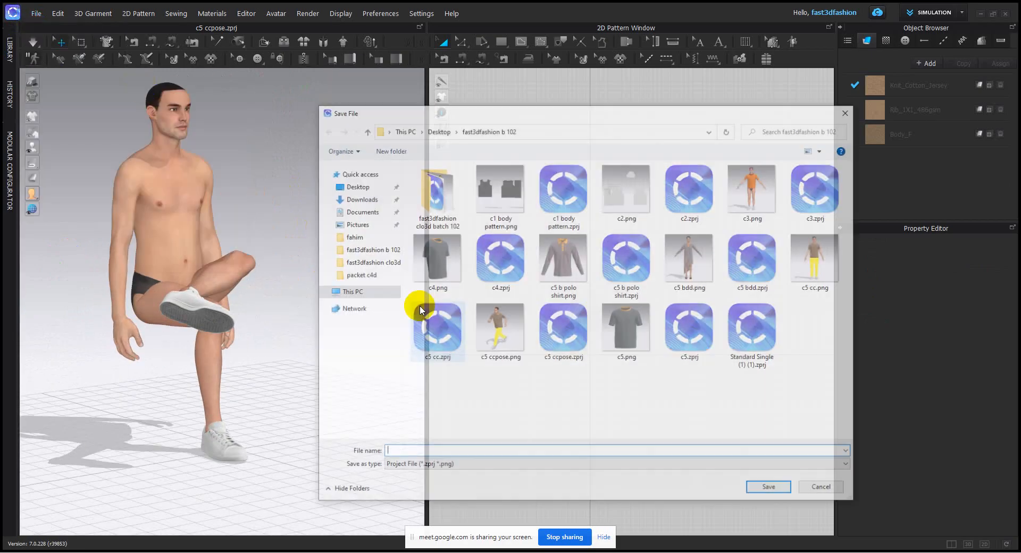
click(824, 489)
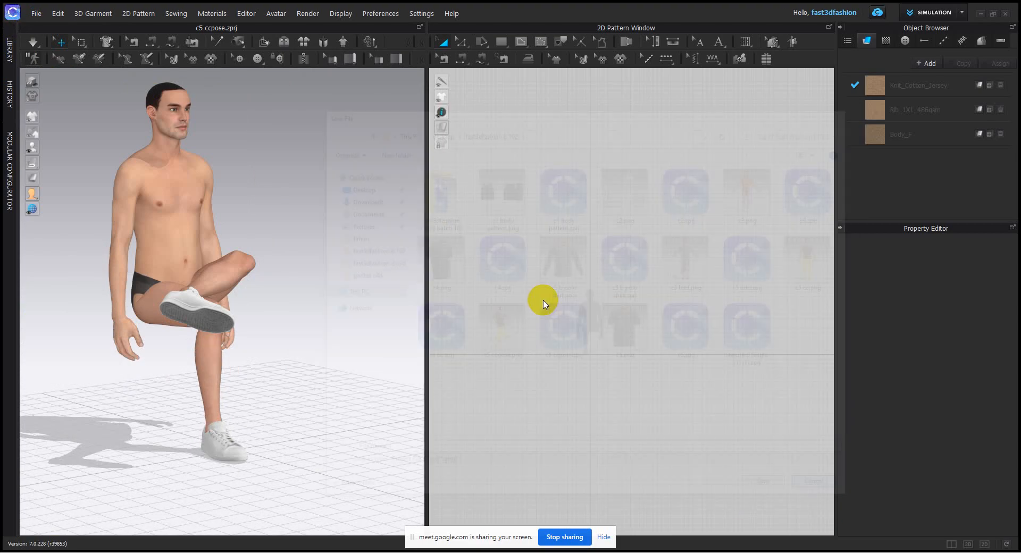
- Save the cross-legged seated pose as a pose file named chair2 in the Male_V2 Pose folder
click(36, 13)
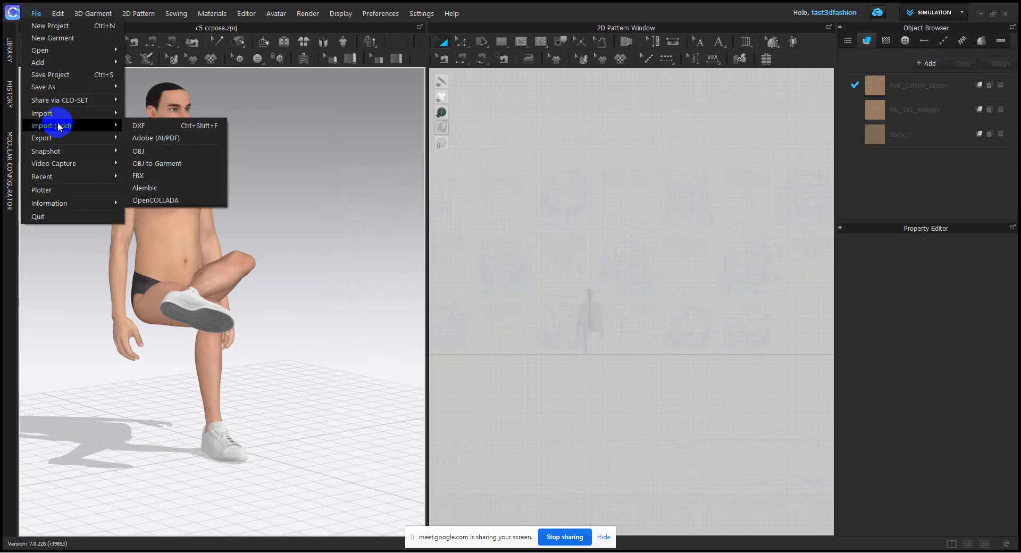
mouse_move(59, 88)
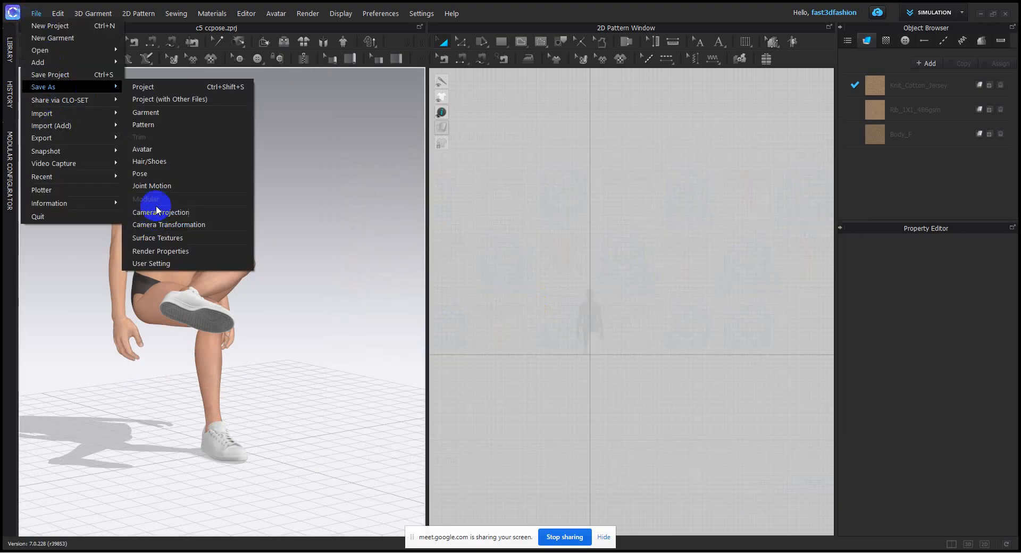
click(149, 173)
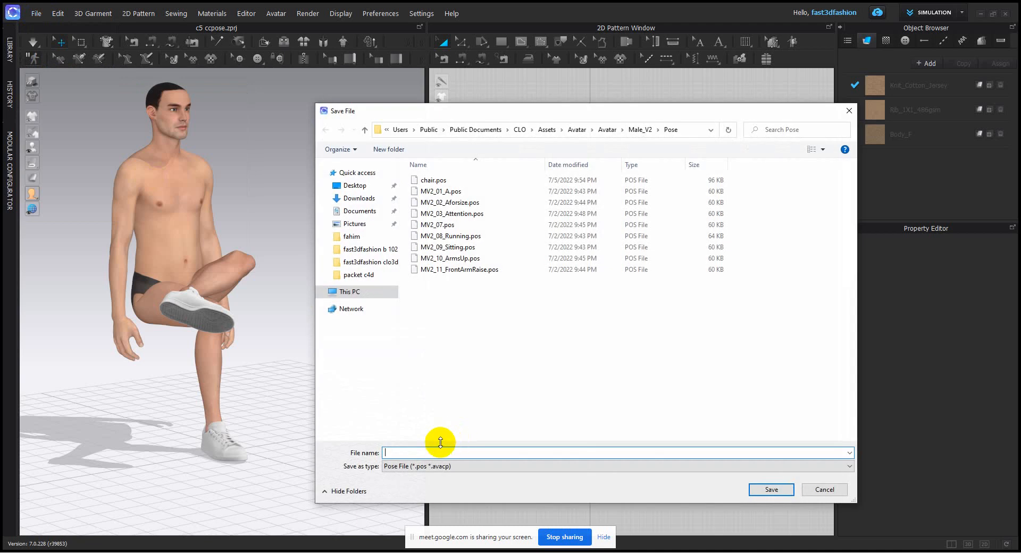
text(chai)
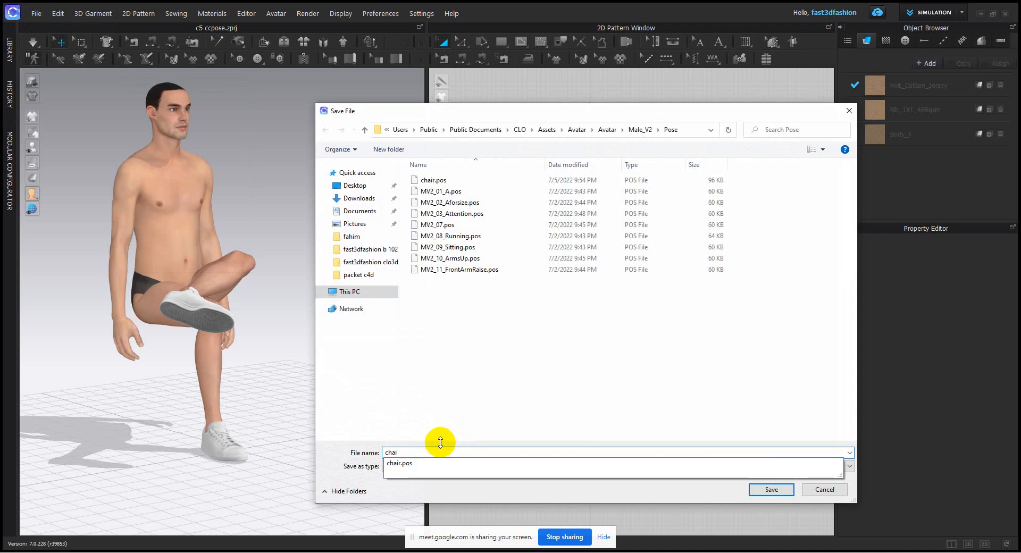
text(r2)
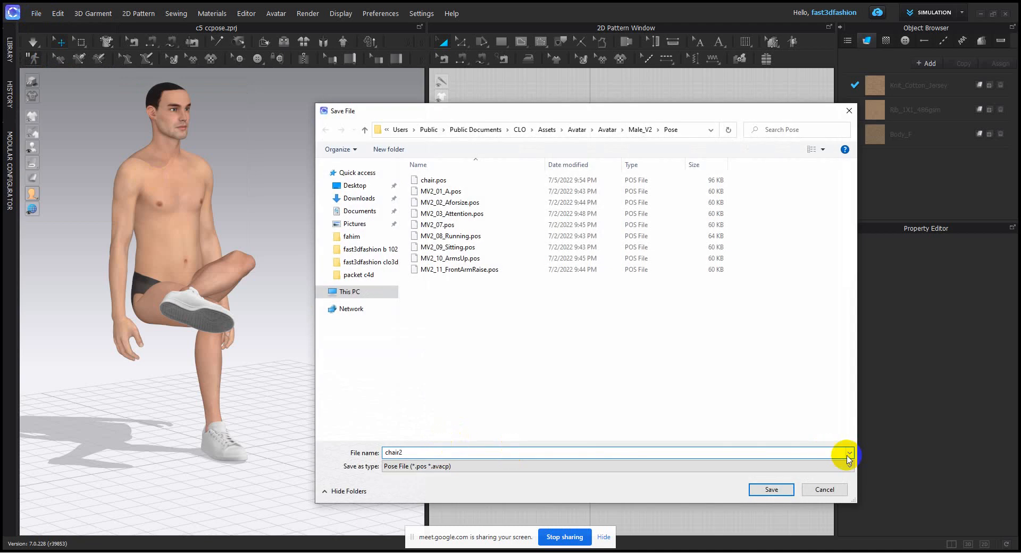
click(771, 489)
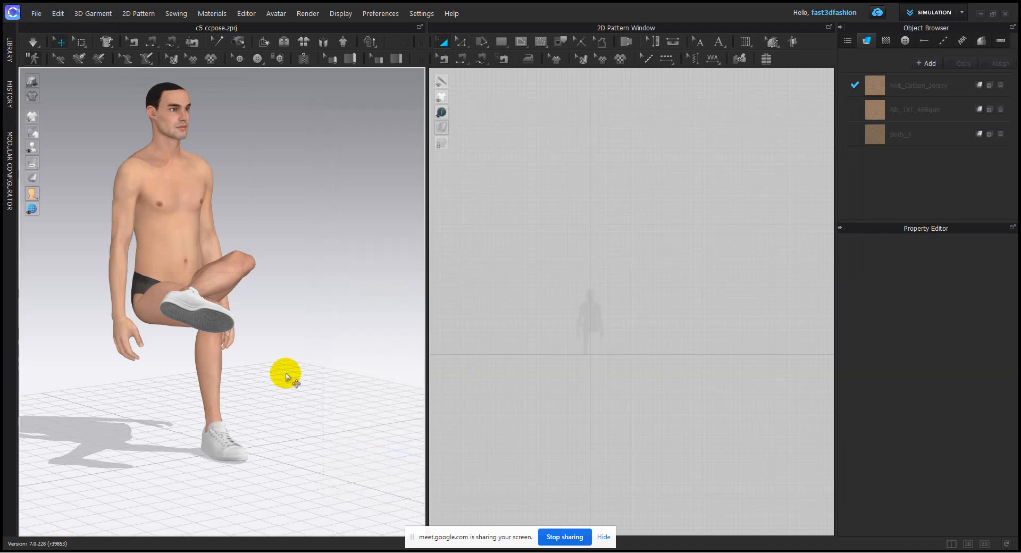
- Open the project file c5 cc.zprj from the fast3dfashion b 102 folder, accepting the load options
click(37, 13)
mouse_move(51, 51)
click(143, 50)
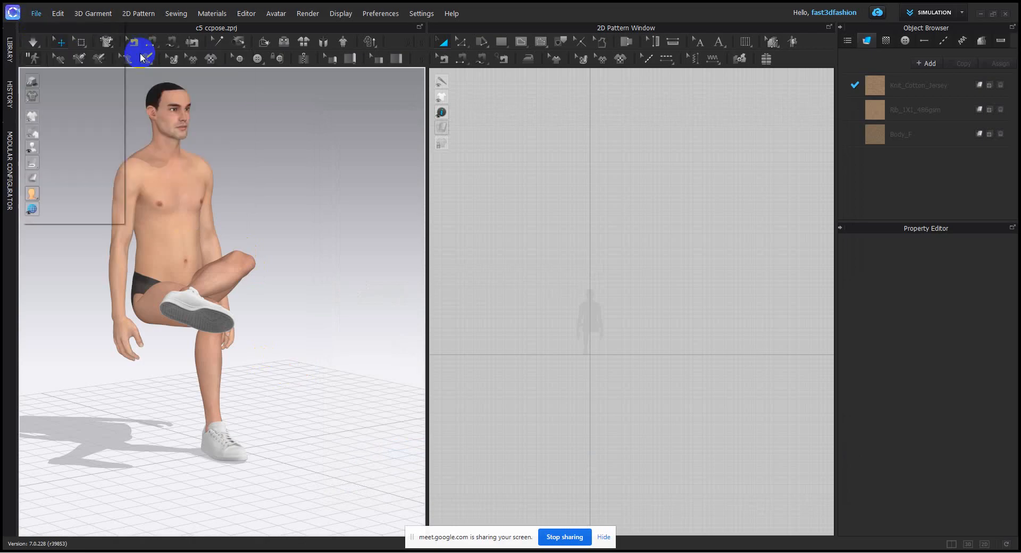
click(520, 317)
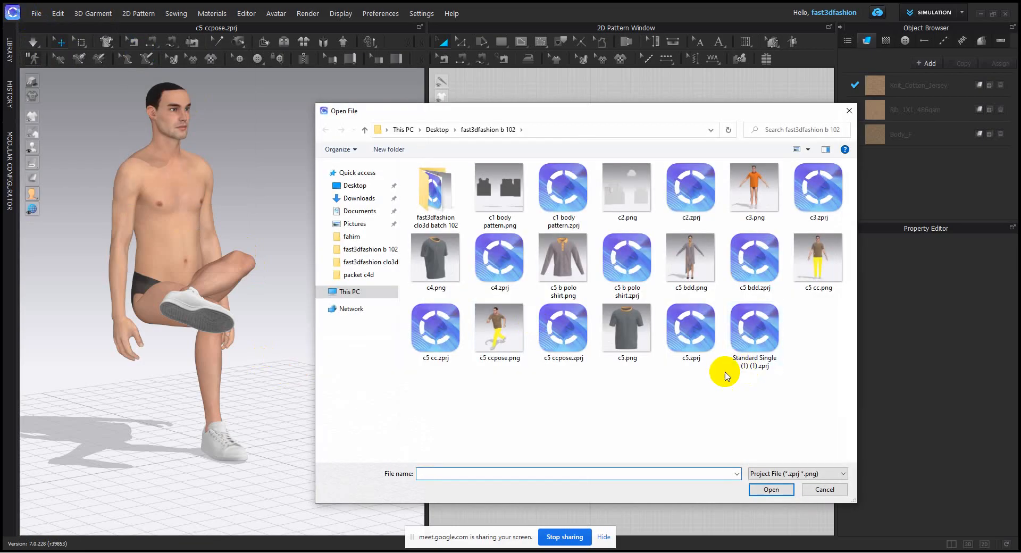
click(825, 260)
click(436, 329)
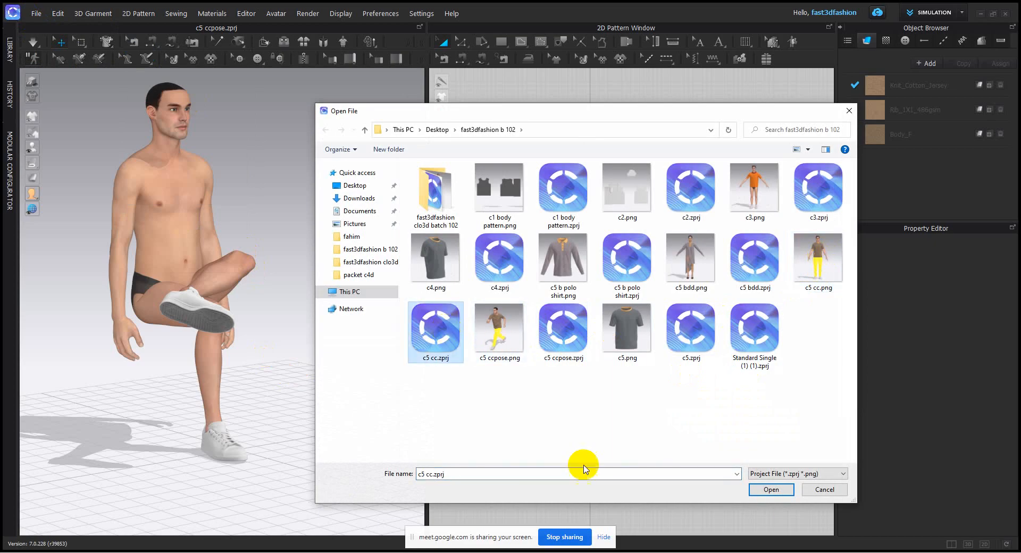
click(771, 488)
click(508, 335)
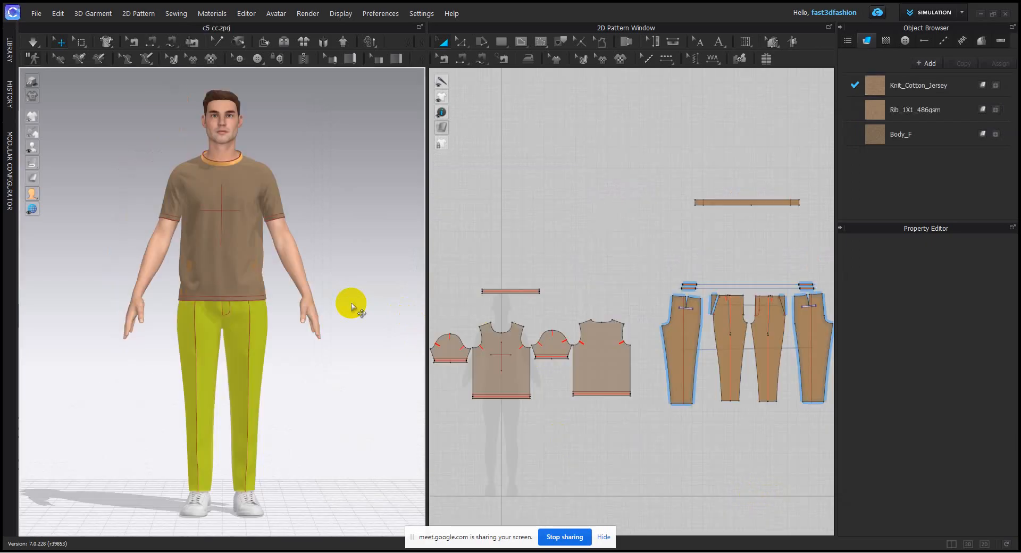
- Load the saved pose file chair.pos from the Male_V2 Pose folder onto the dressed avatar
click(9, 51)
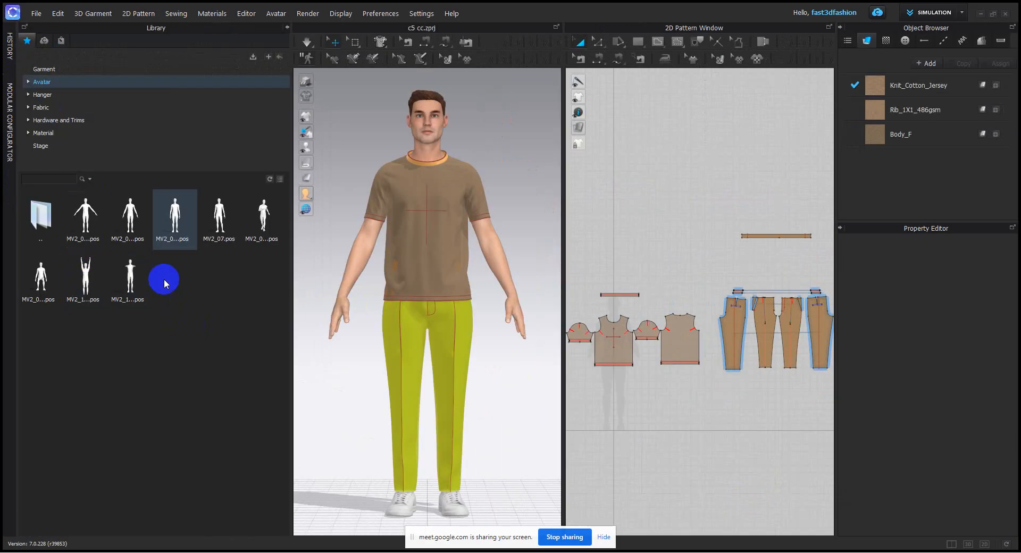
click(36, 14)
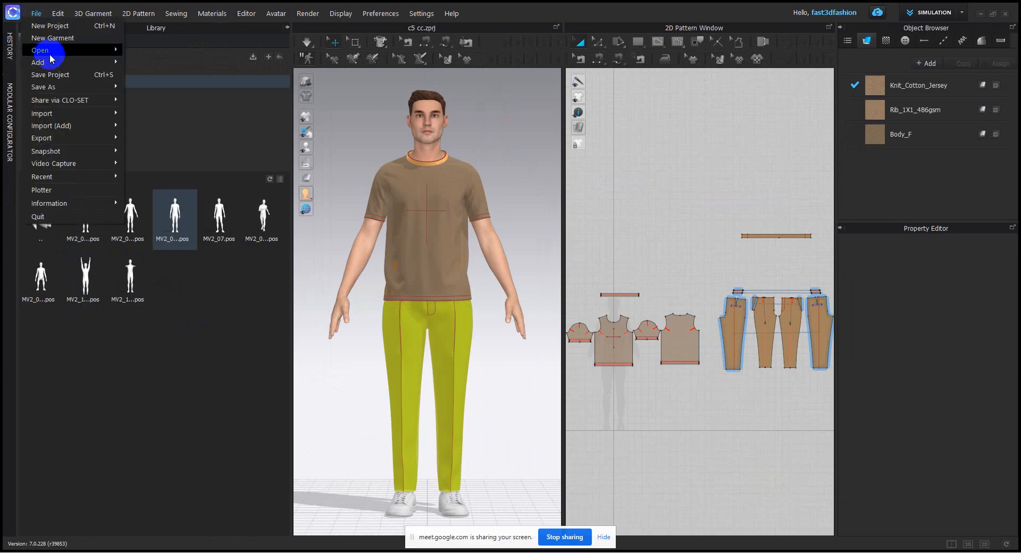
mouse_move(49, 53)
click(146, 125)
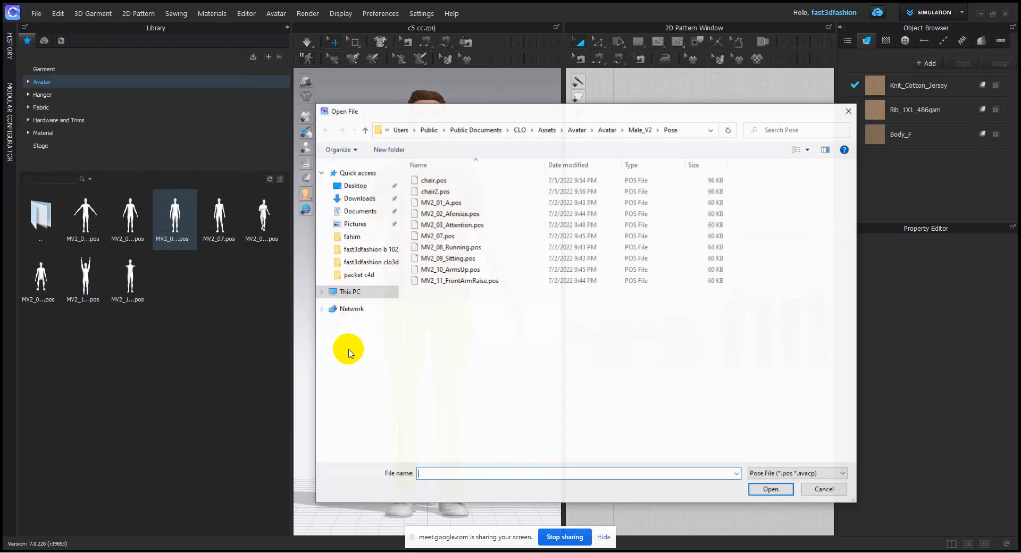
click(431, 180)
click(771, 489)
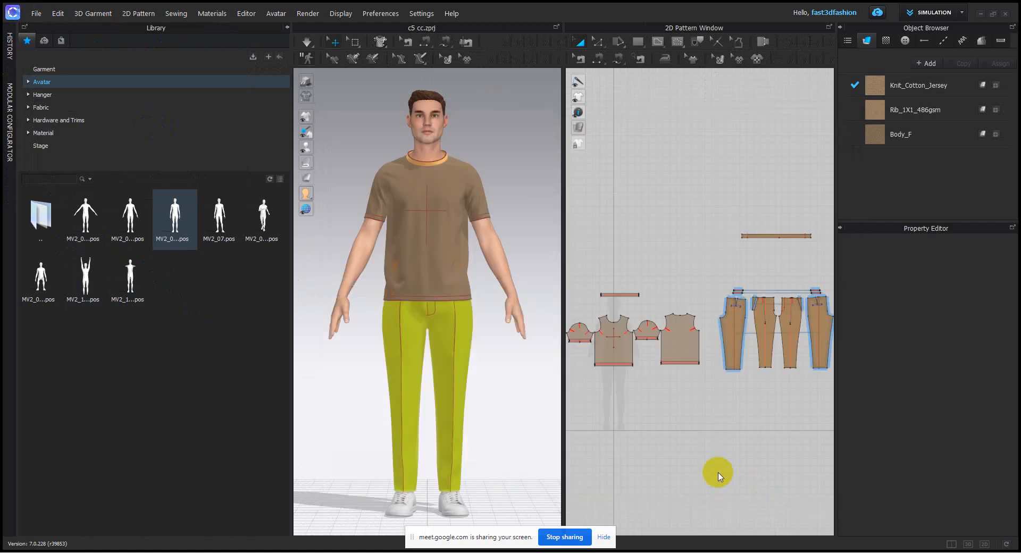
click(519, 313)
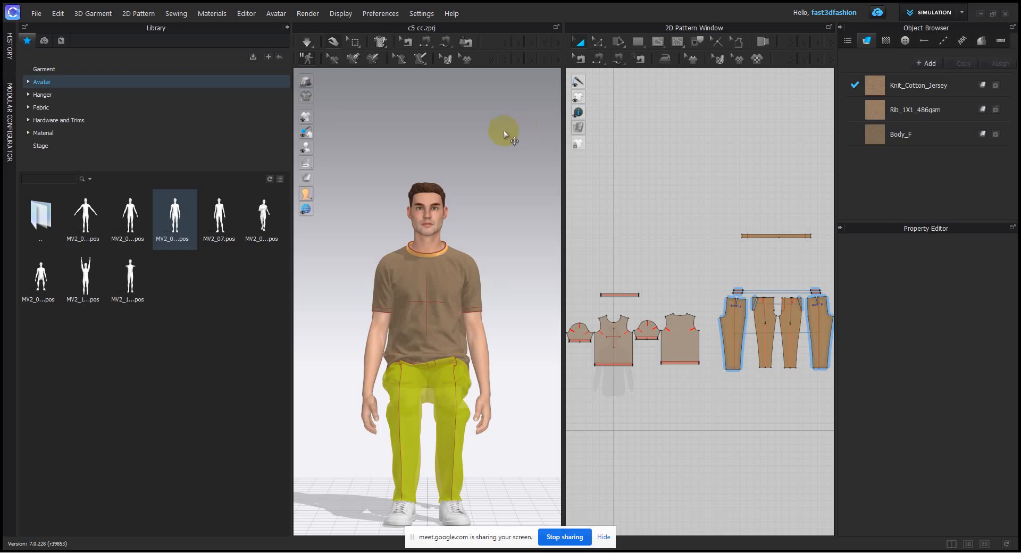
- Check the seated avatar's clothing from the side, and save the project under the name garments chair
right_drag(519, 262, 387, 257)
scroll(479, 203, up, 5)
scroll(478, 202, down, 2)
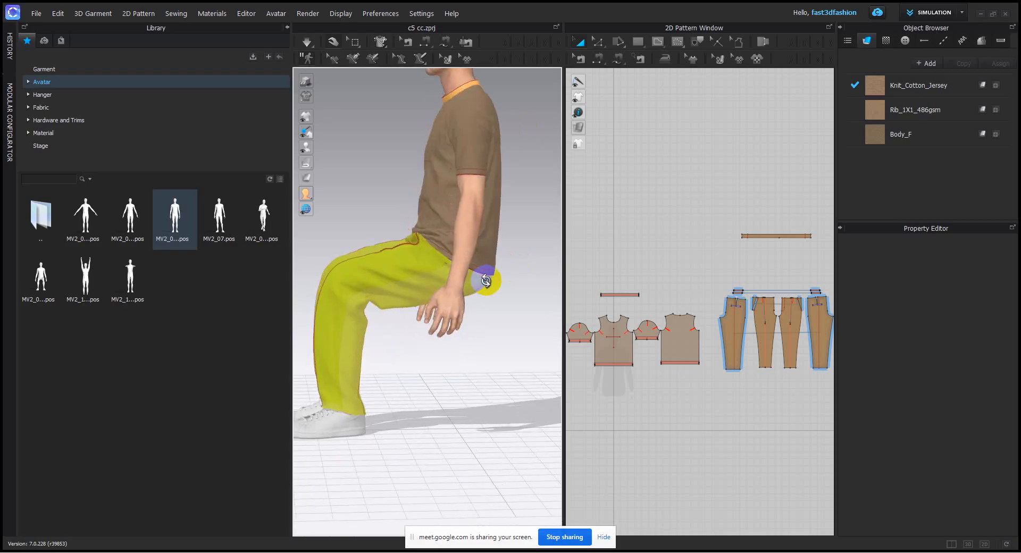
right_drag(465, 271, 501, 107)
click(37, 13)
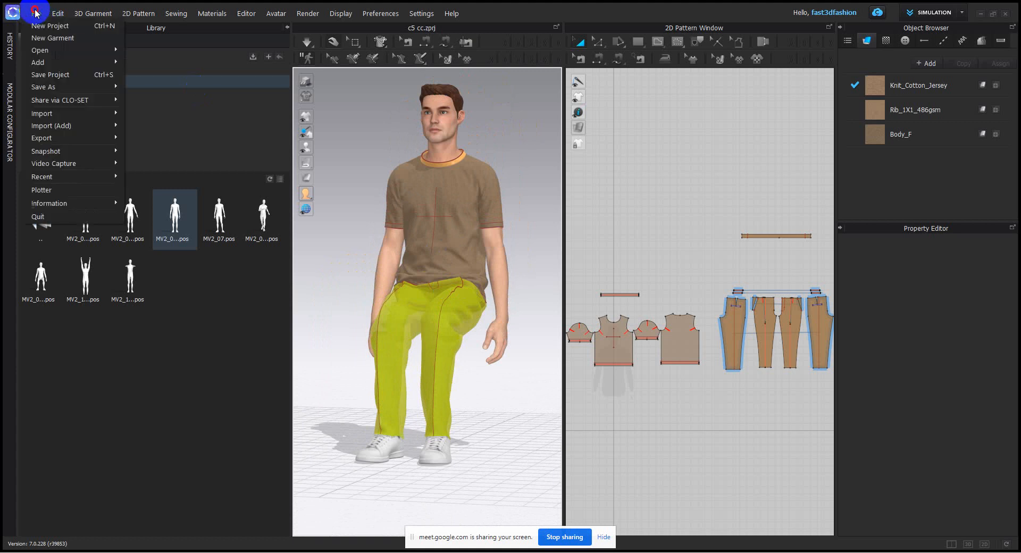
mouse_move(49, 89)
click(161, 88)
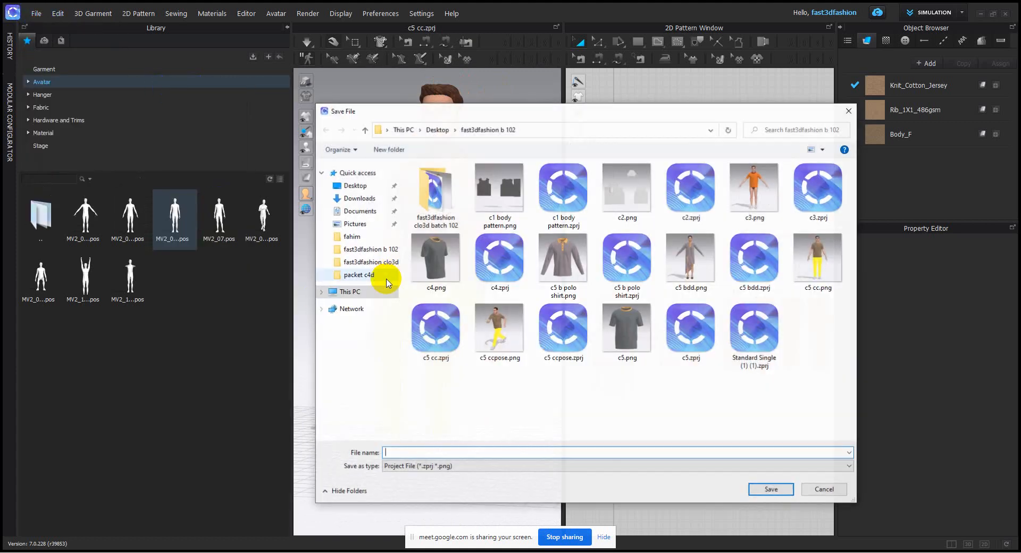
text(garm)
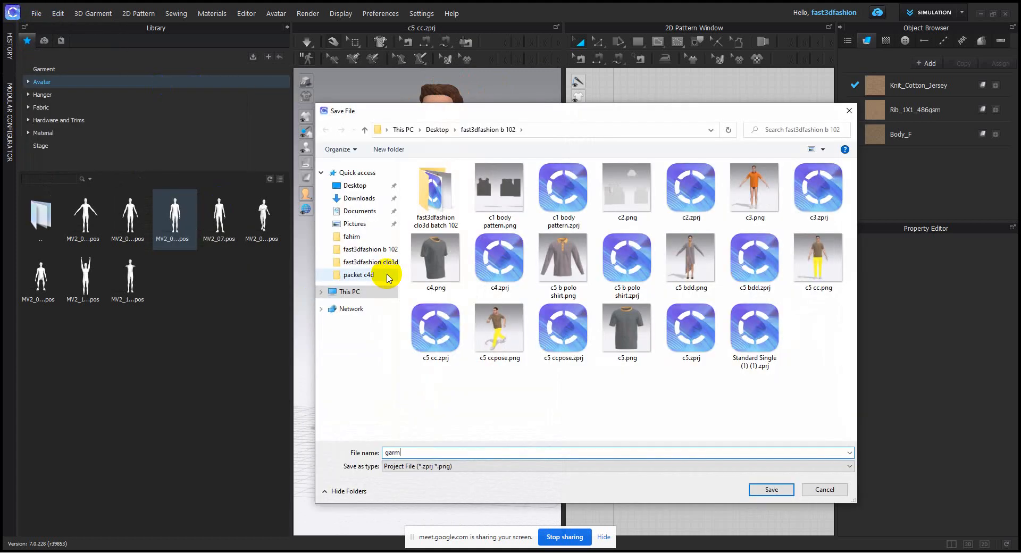
text(ents chair)
click(771, 489)
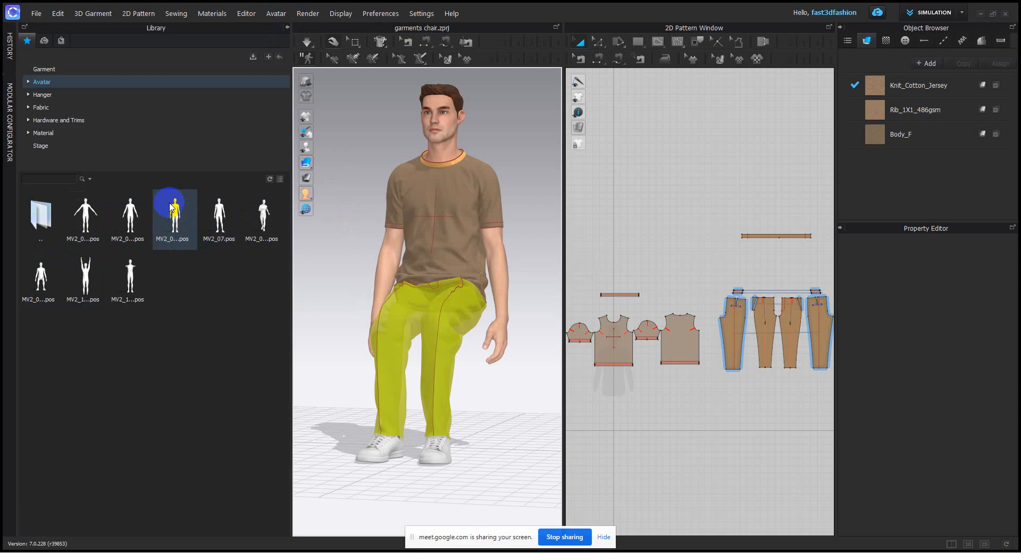
- Close the library and examine how the T-shirt and trousers sit on the seated avatar from several angles, ending in the front view
drag(165, 214, 494, 127)
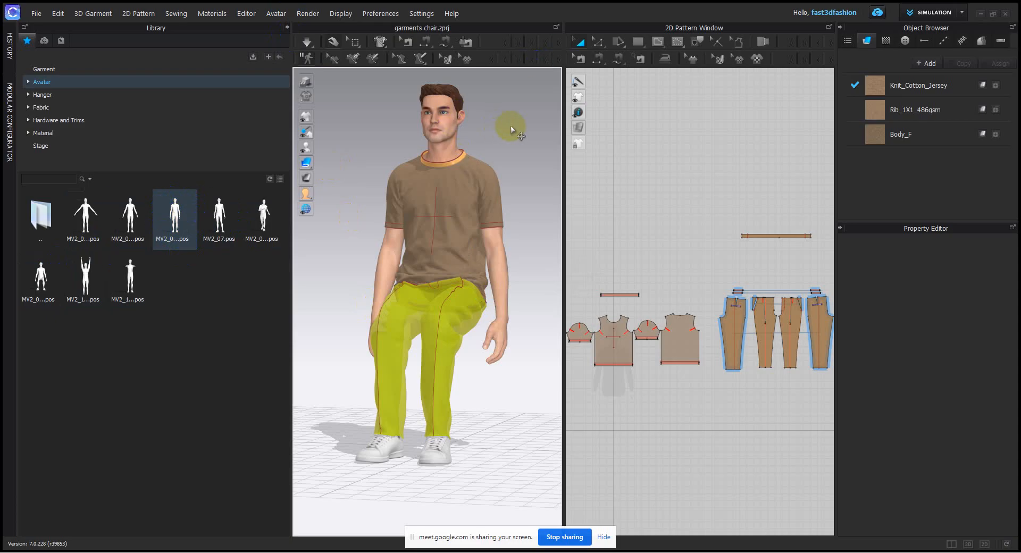
click(286, 27)
click(315, 119)
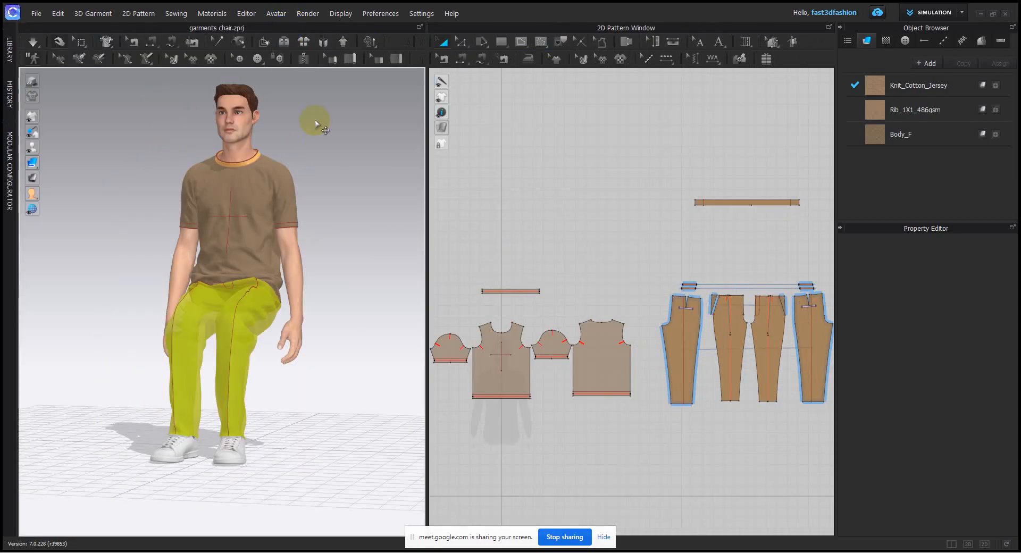
right_drag(364, 158, 391, 177)
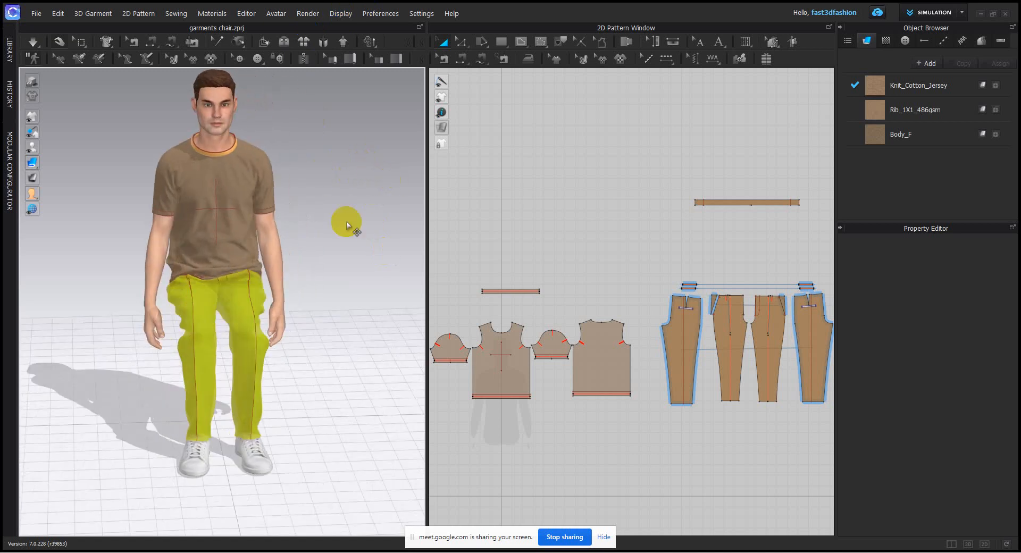
right_drag(347, 225, 149, 264)
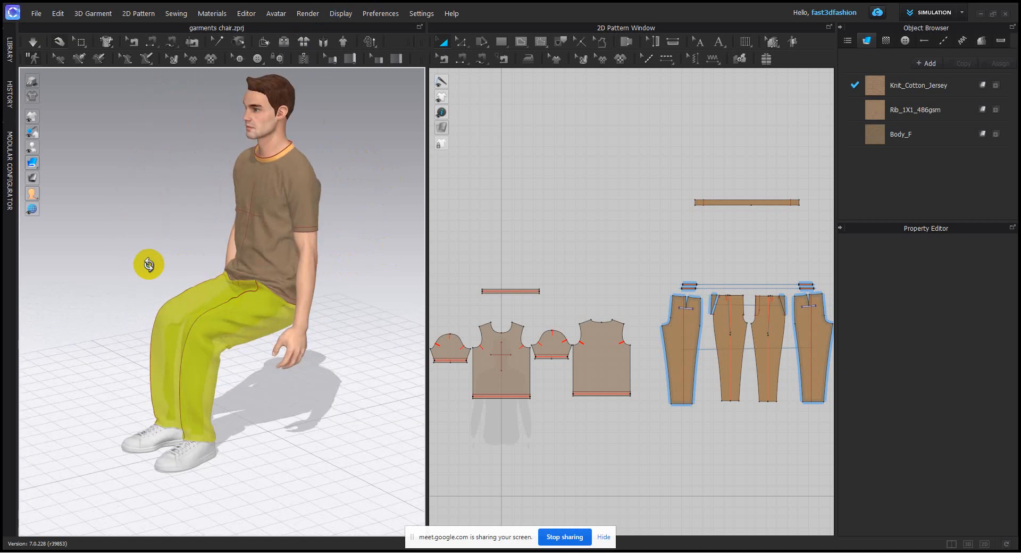
right_drag(358, 250, 399, 247)
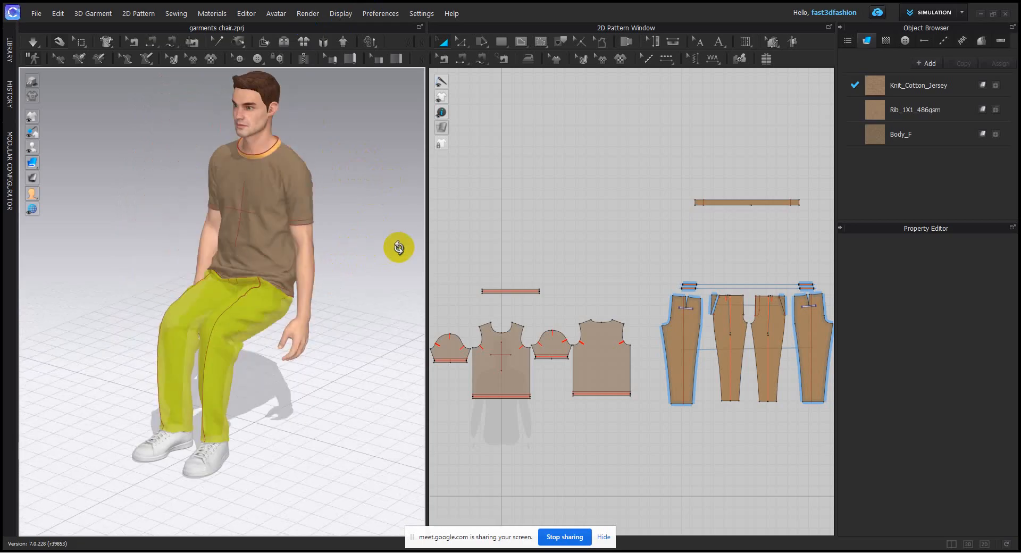
right_drag(161, 254, 216, 251)
right_click(323, 121)
click(338, 132)
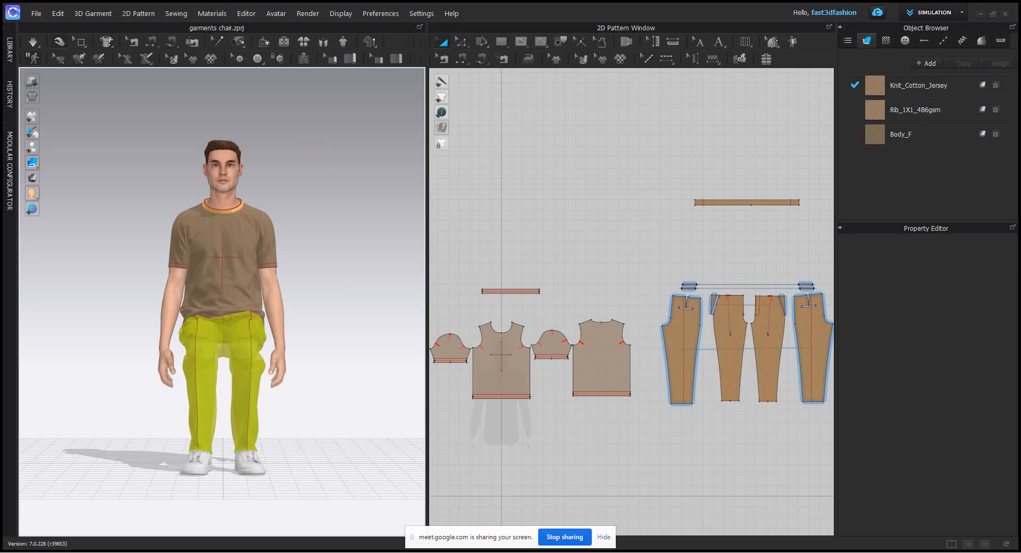
- Switch to the YouTube page in the web browser and search for "illustrator repeat"
click(265, 546)
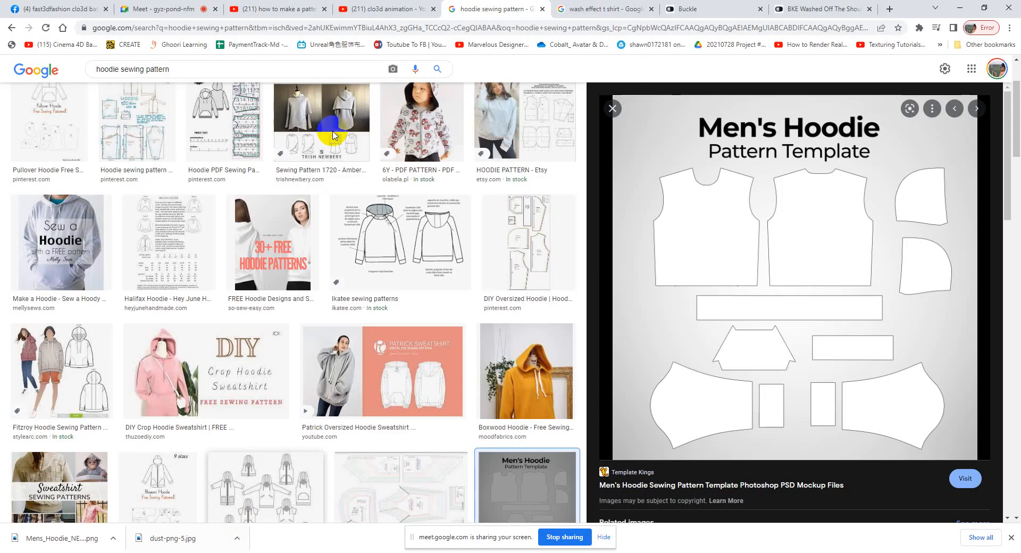
click(316, 10)
click(395, 8)
click(383, 66)
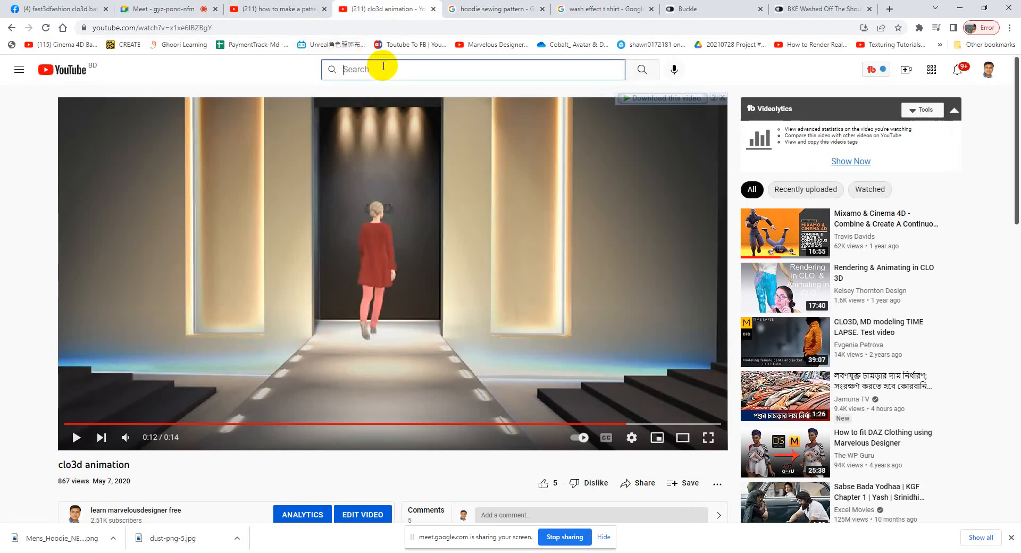
text(illus)
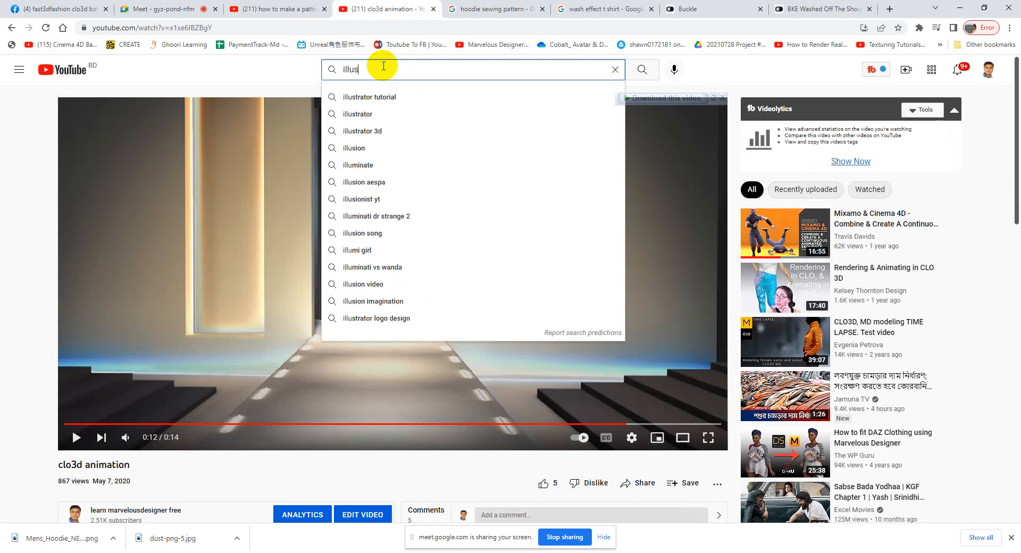
text(trator)
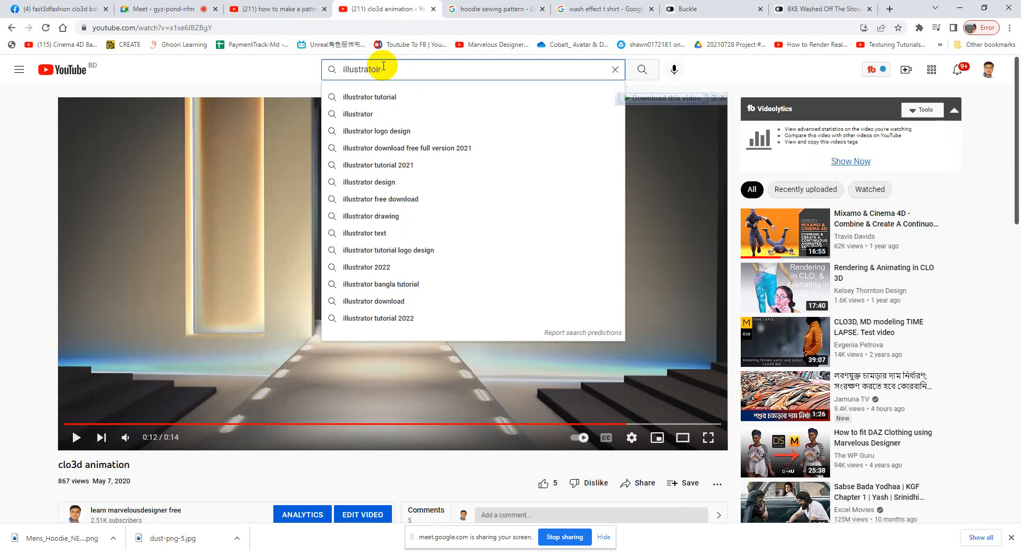
key(BackSpace)
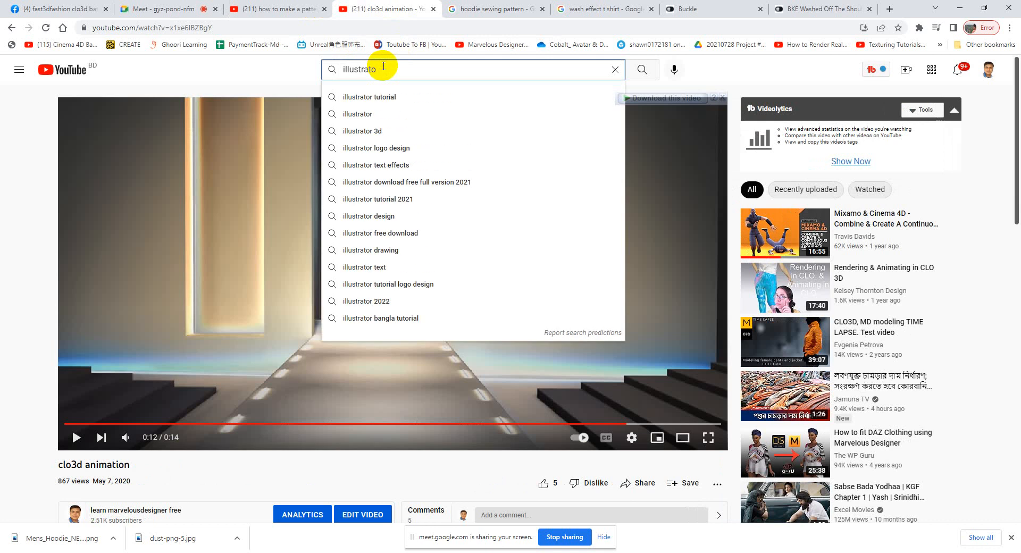
text(r repeat)
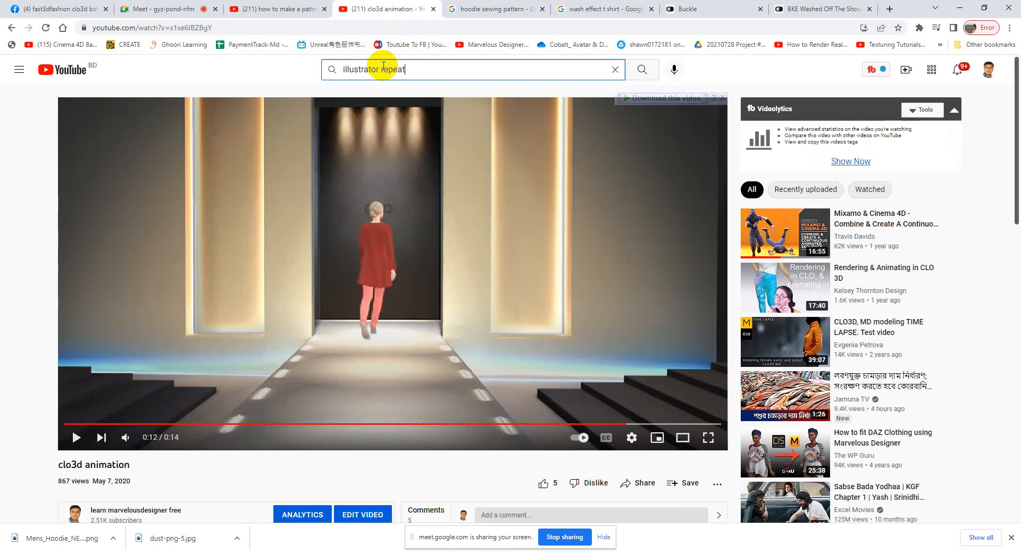
key(Return)
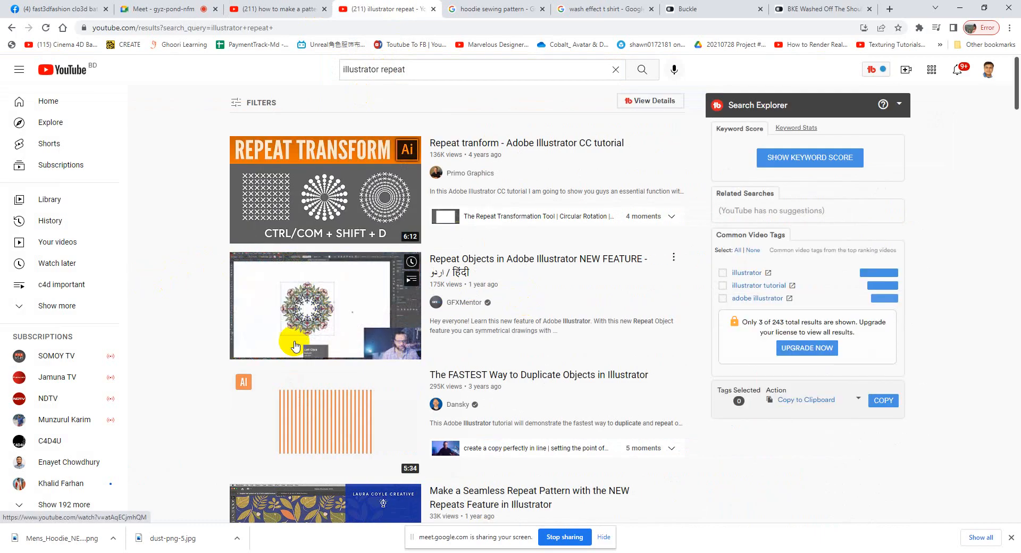
- Open the video "Make a Seamless Repeat Pattern with the NEW Repeats Feature in Illustrator" in a new tab and skip ahead through it
scroll(341, 346, down, 3)
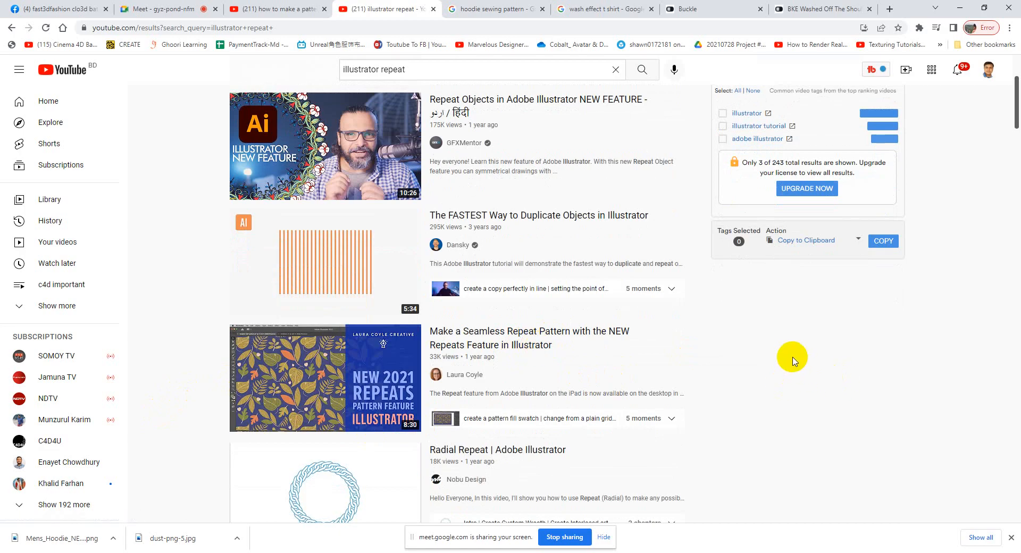
mouse_move(342, 374)
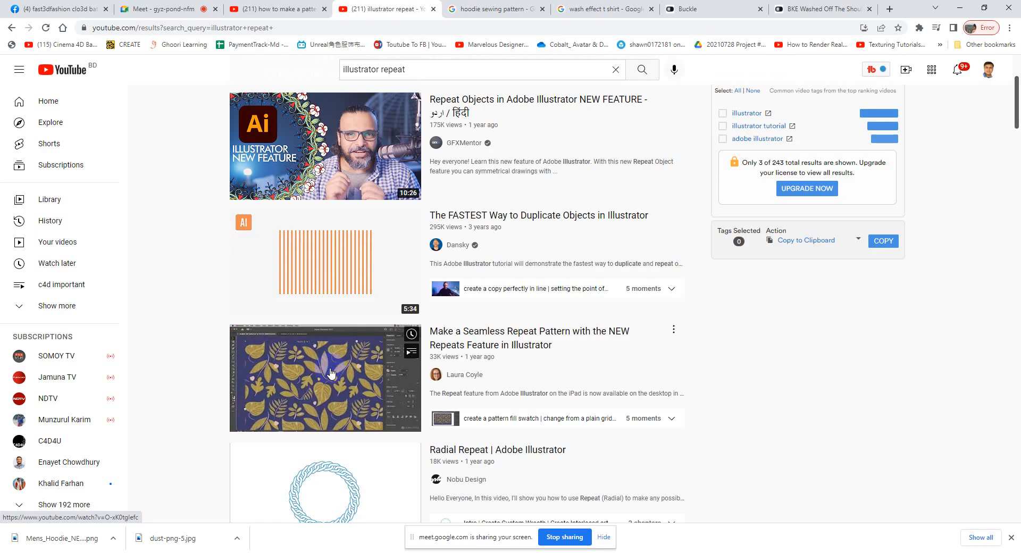
scroll(331, 372, down, 3)
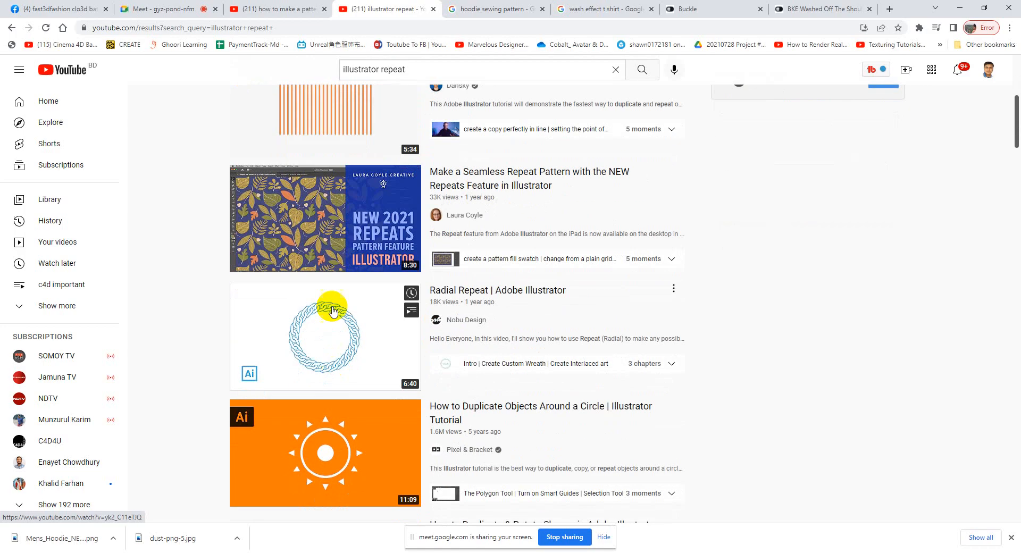
mouse_move(321, 215)
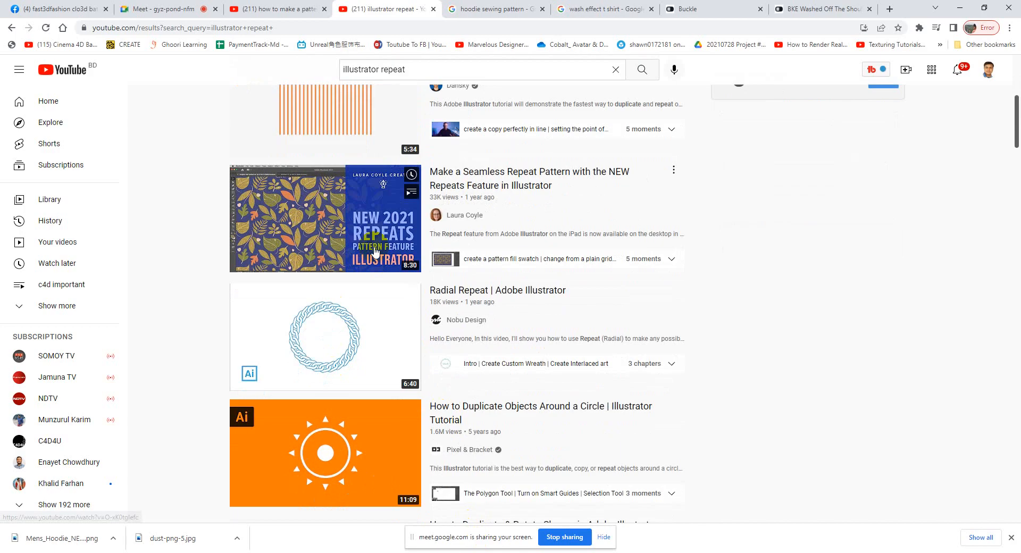
right_click(332, 213)
click(334, 213)
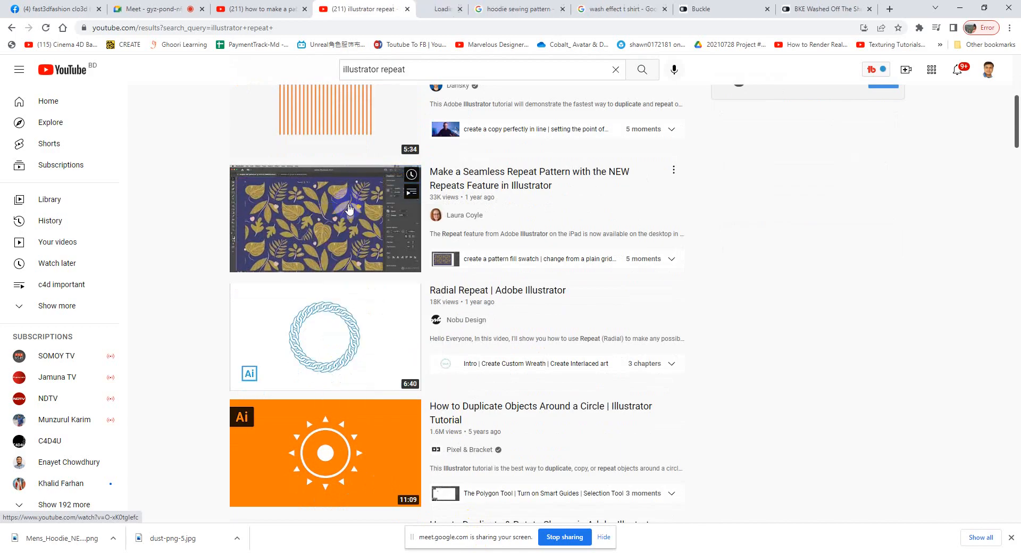
click(449, 9)
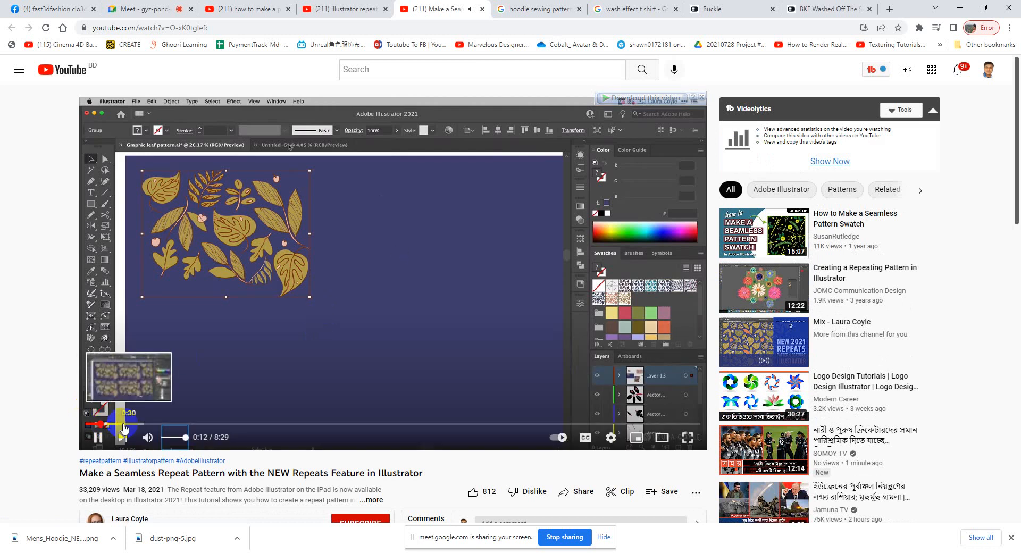
click(122, 424)
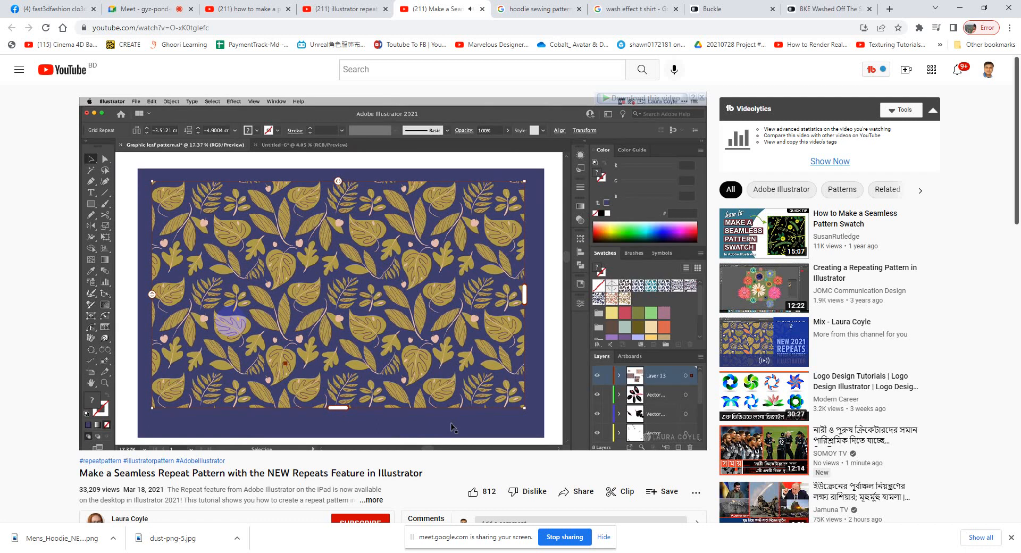
key(Right)
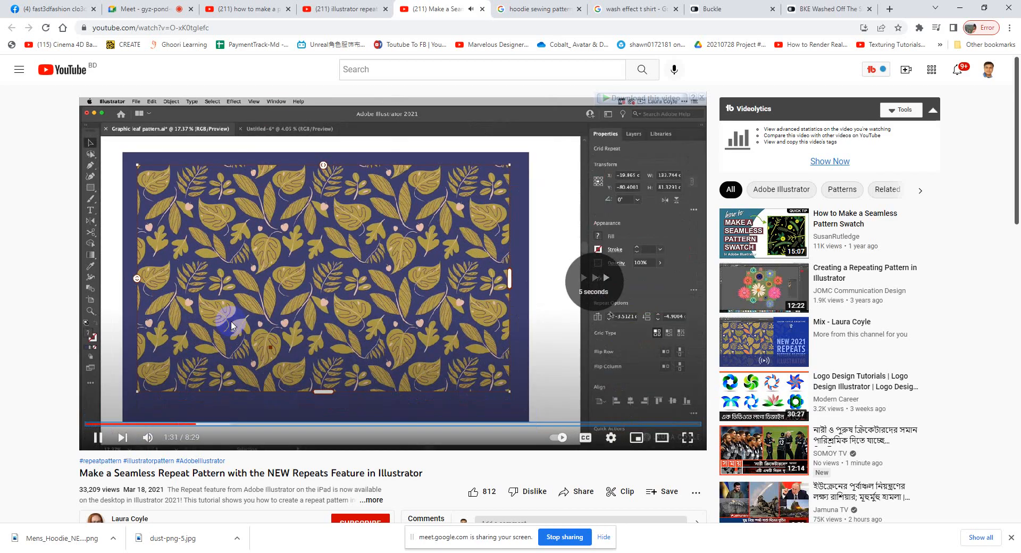
- Skip further ahead through the Repeats feature video and pause it at about 2:20
key(Right)
key(Right)
key(Right)
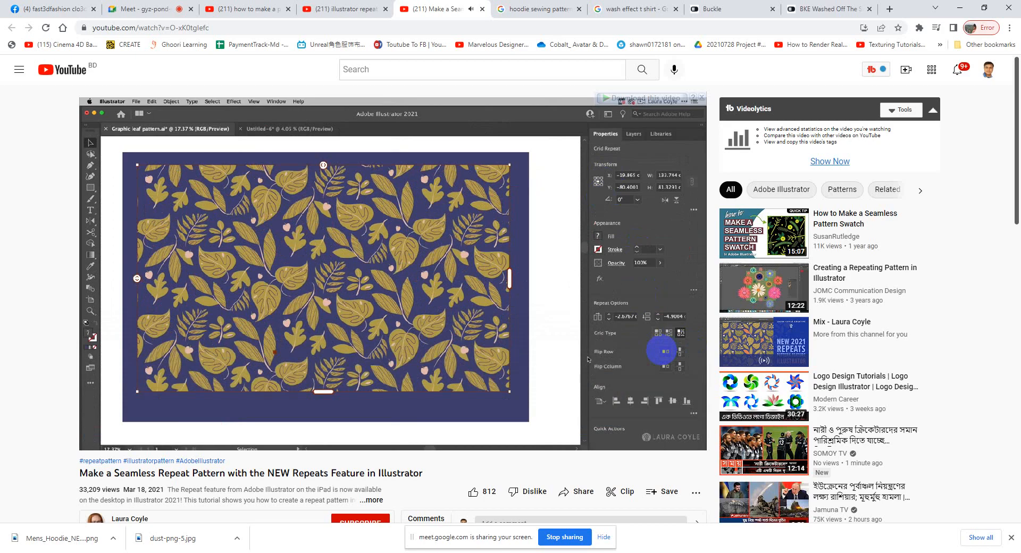
key(Right)
key(Right)
key(Right)
key(Right)
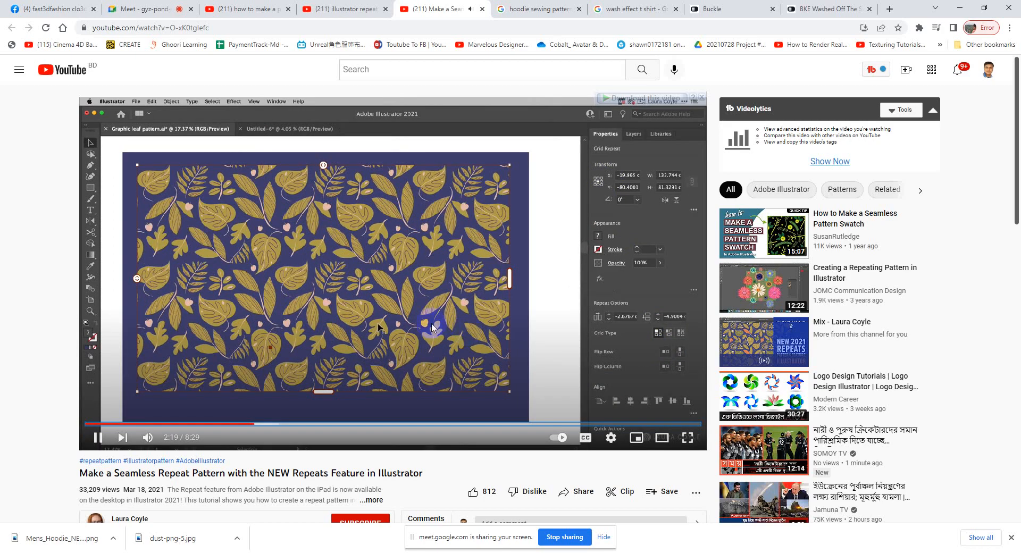
click(396, 228)
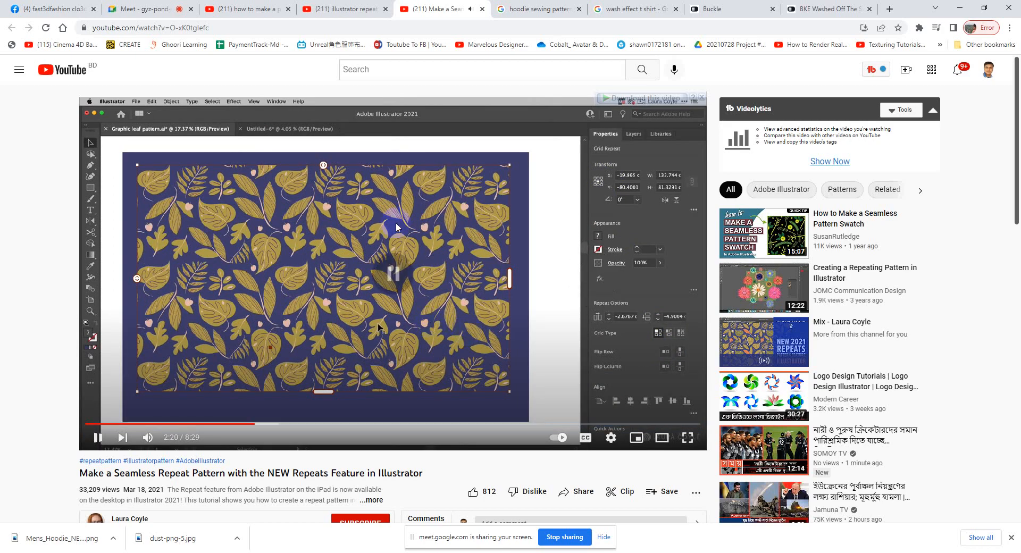
- Search YouTube for "illustrator repeat feature"
click(408, 67)
text(illus)
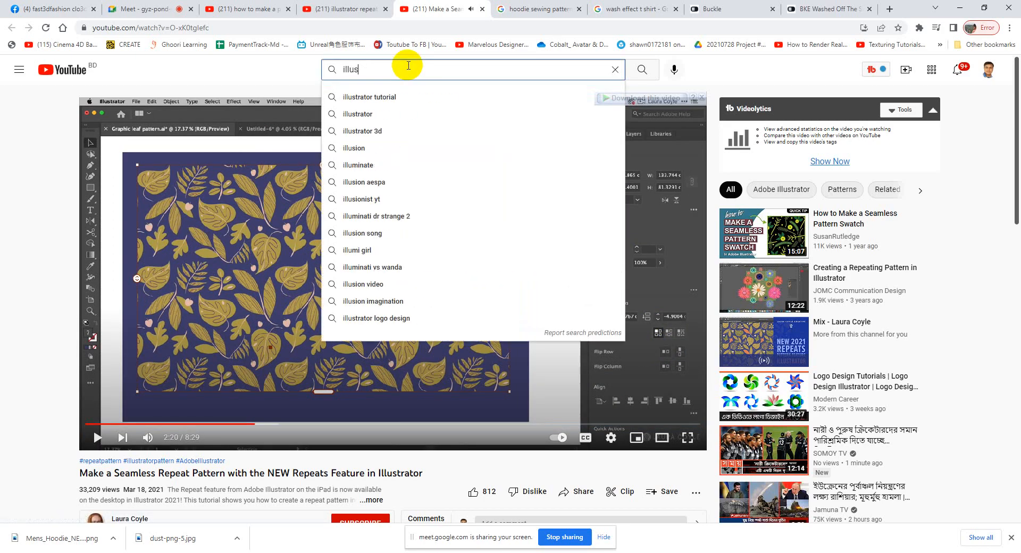
text(trator )
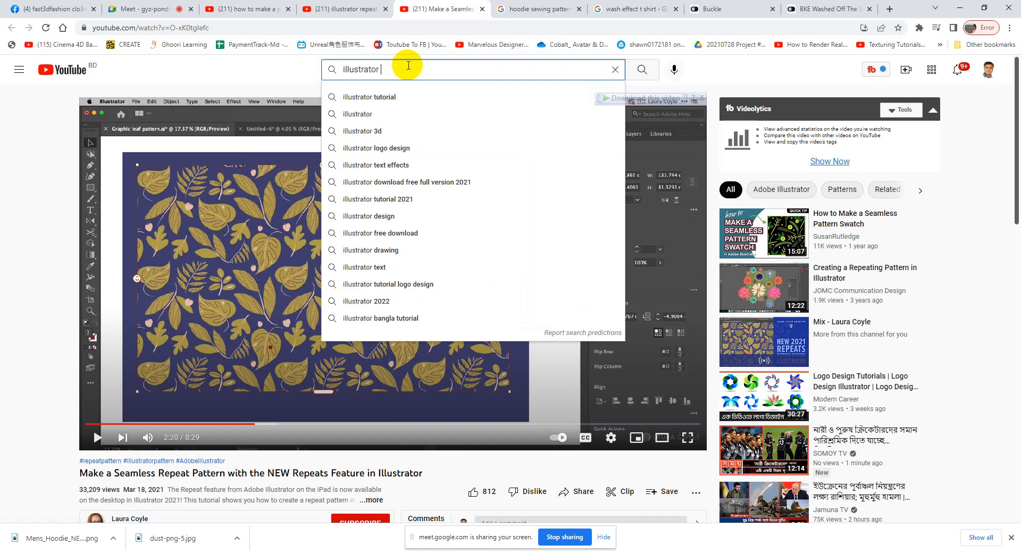
text(repea)
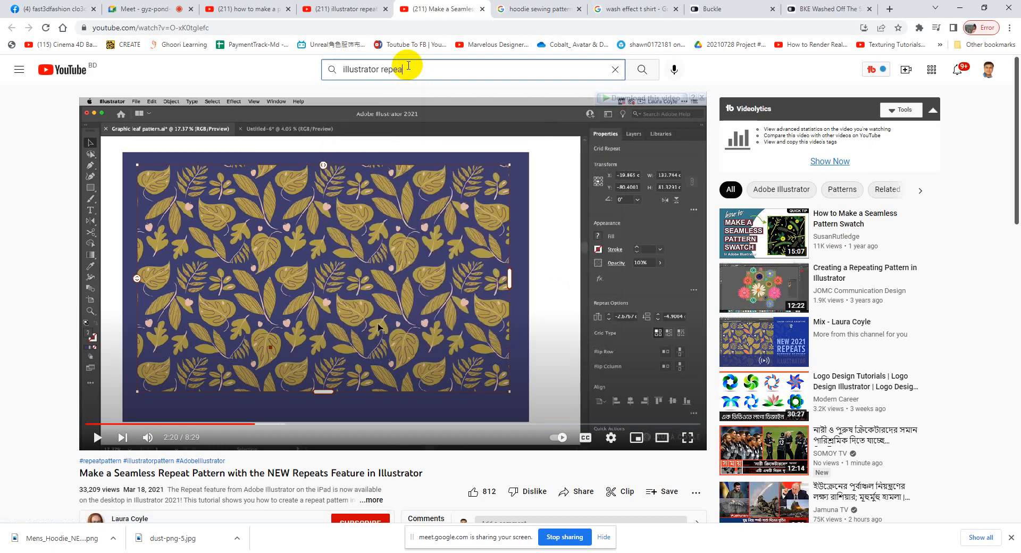
text(t ফ)
text(eat)
text(ure)
key(Return)
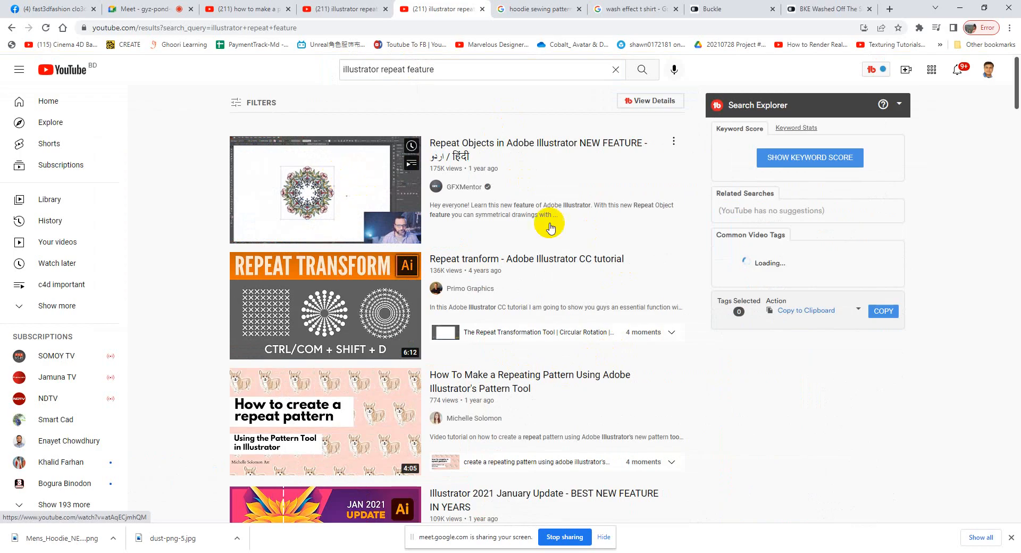
- Find the video "How to Create Seamless Patterns in Illustrator" in the results and open it in a new tab
scroll(610, 256, down, 5)
scroll(608, 258, down, 5)
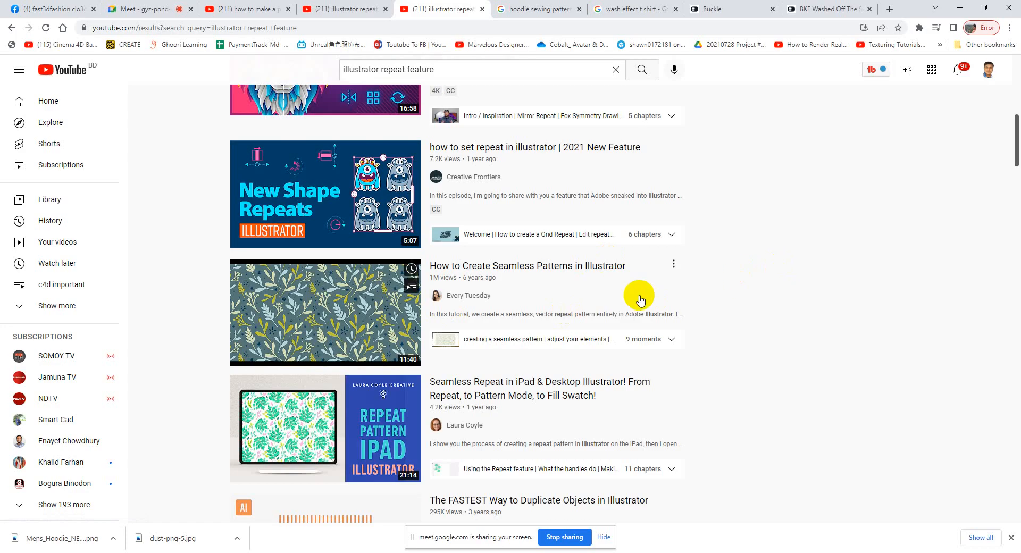
right_click(323, 290)
click(363, 296)
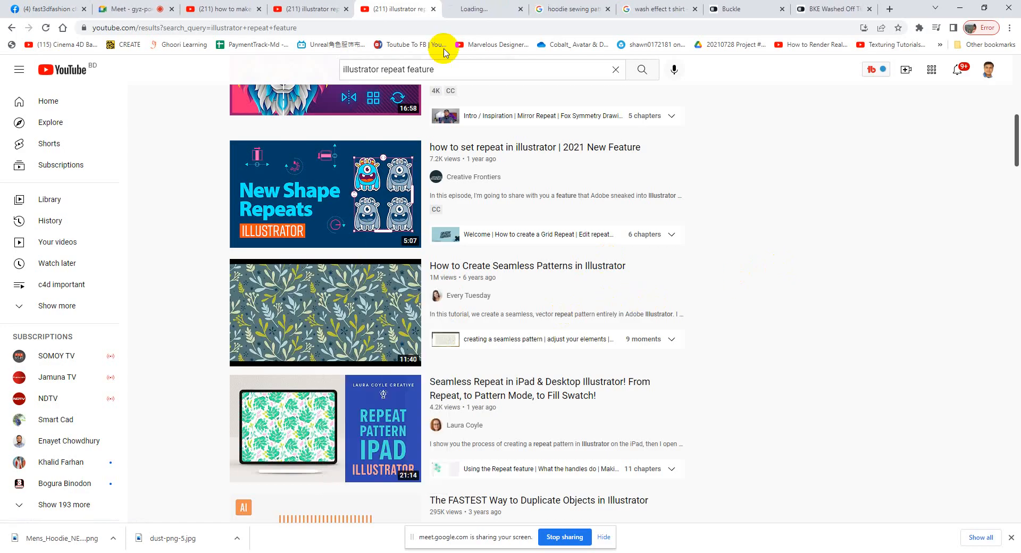
click(481, 9)
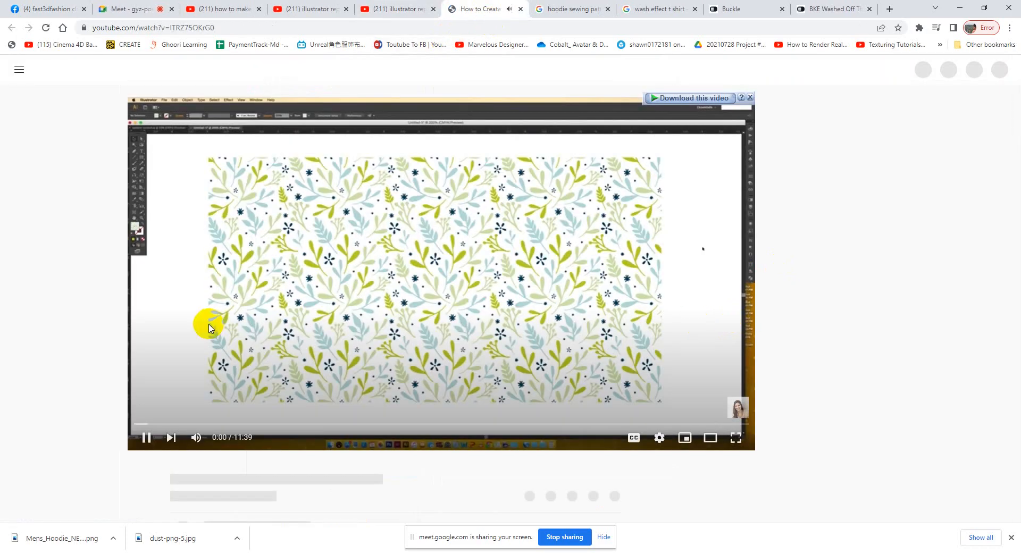
- Jump to about 3:28 in the seamless patterns video, pause it, then close its tab and return to the start of the results
scroll(320, 400, down, 1)
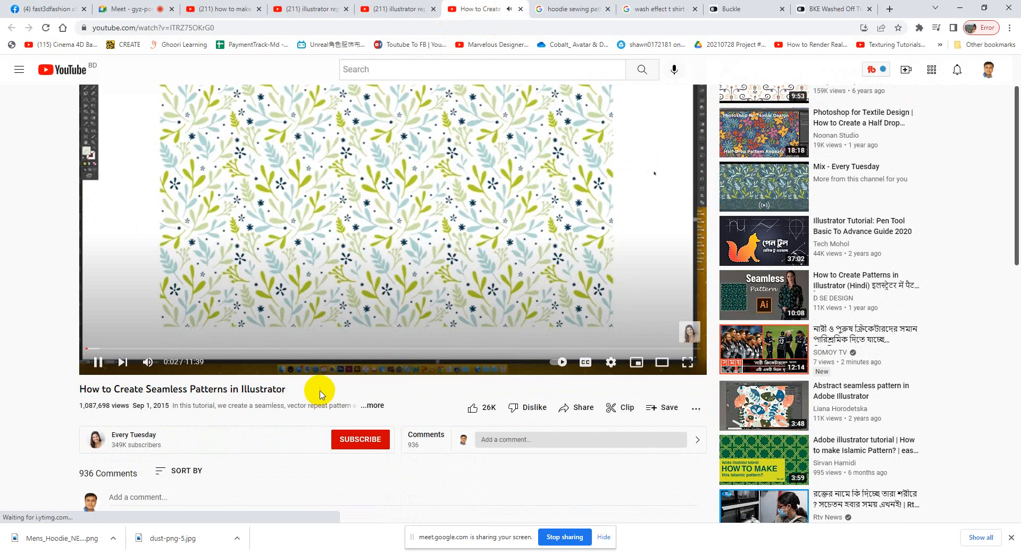
click(270, 348)
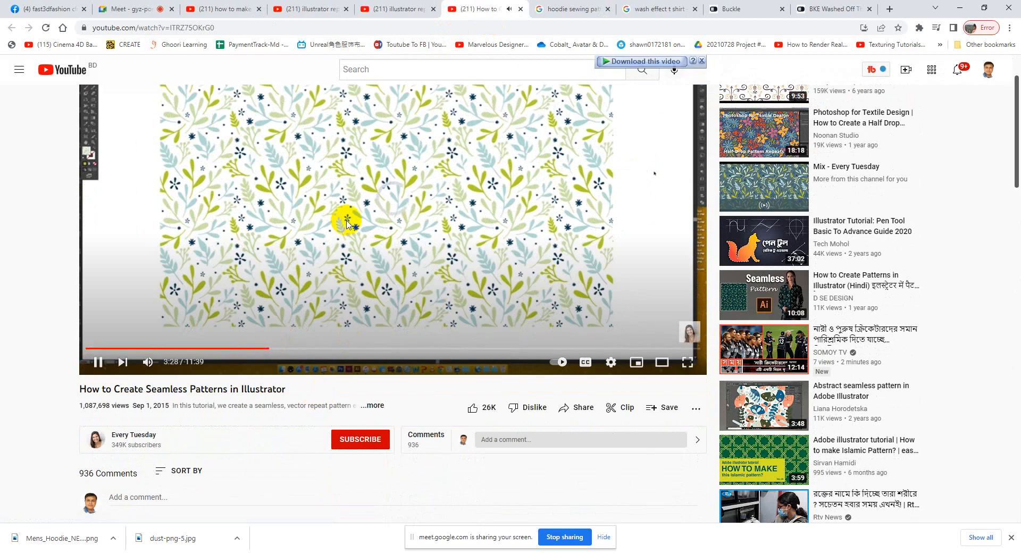
scroll(472, 207, up, 1)
click(392, 233)
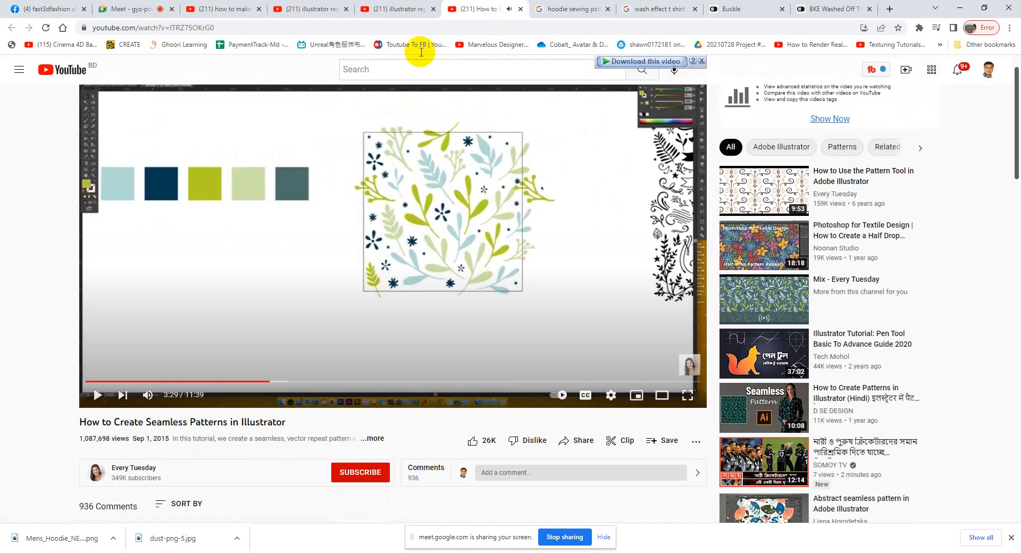
click(520, 9)
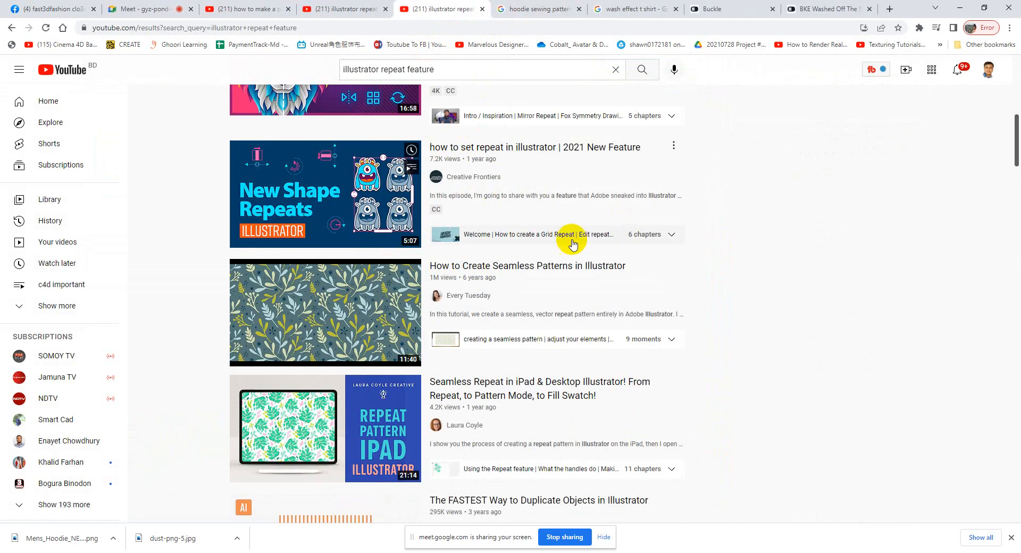
scroll(659, 372, up, 10)
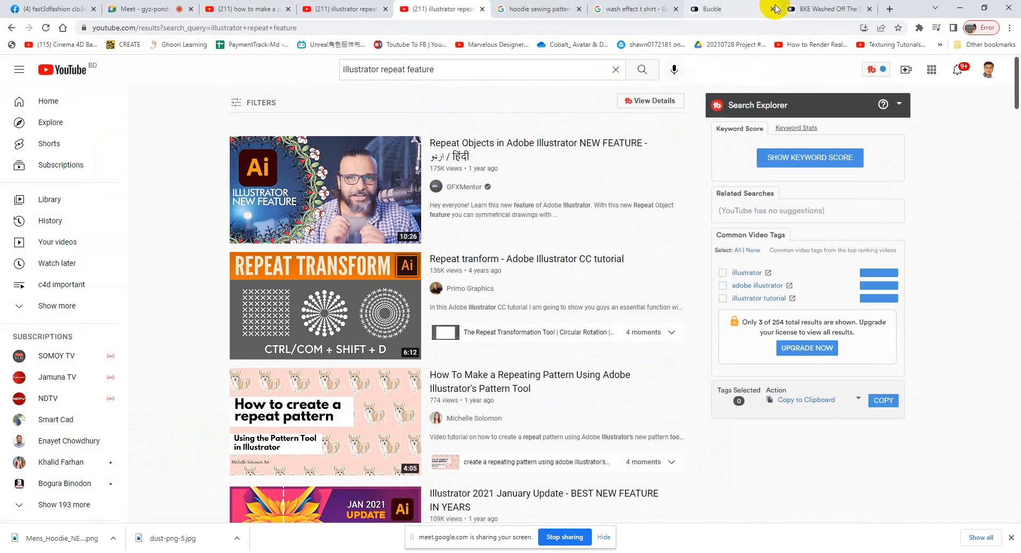
- Snip the photo of the seated model in the off-the-shoulder sweater from the Buckle product page and copy the snip
click(793, 9)
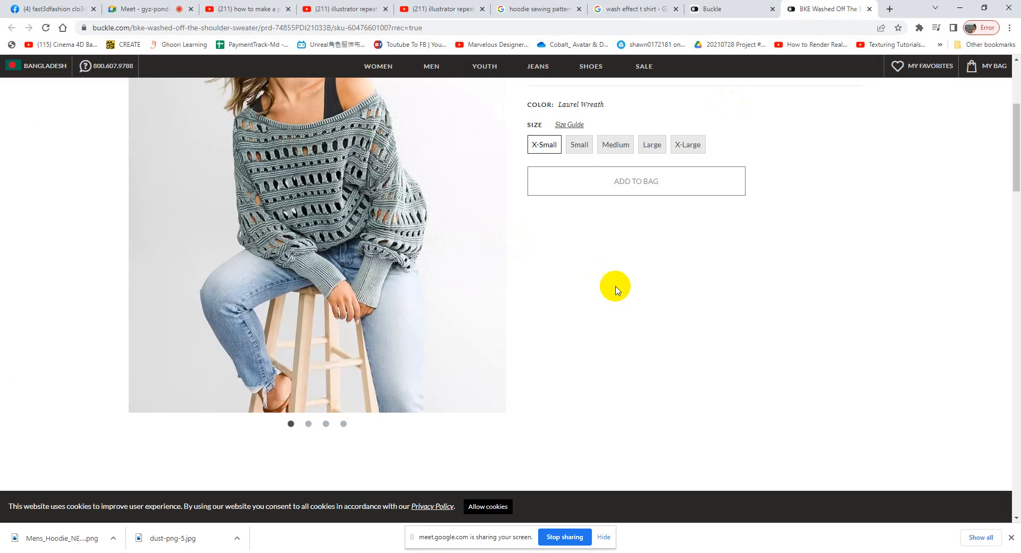
scroll(616, 284, up, 1)
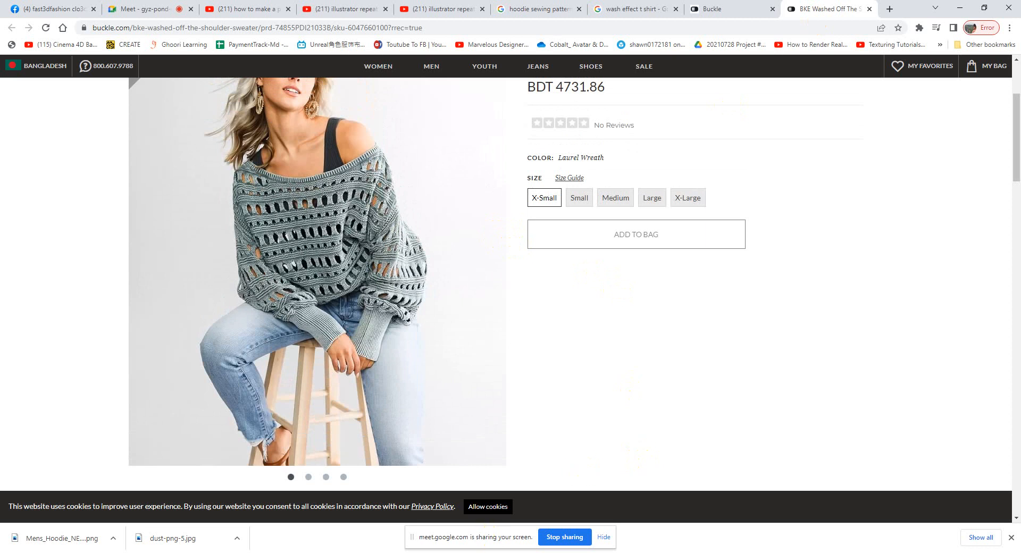
click(478, 552)
click(31, 38)
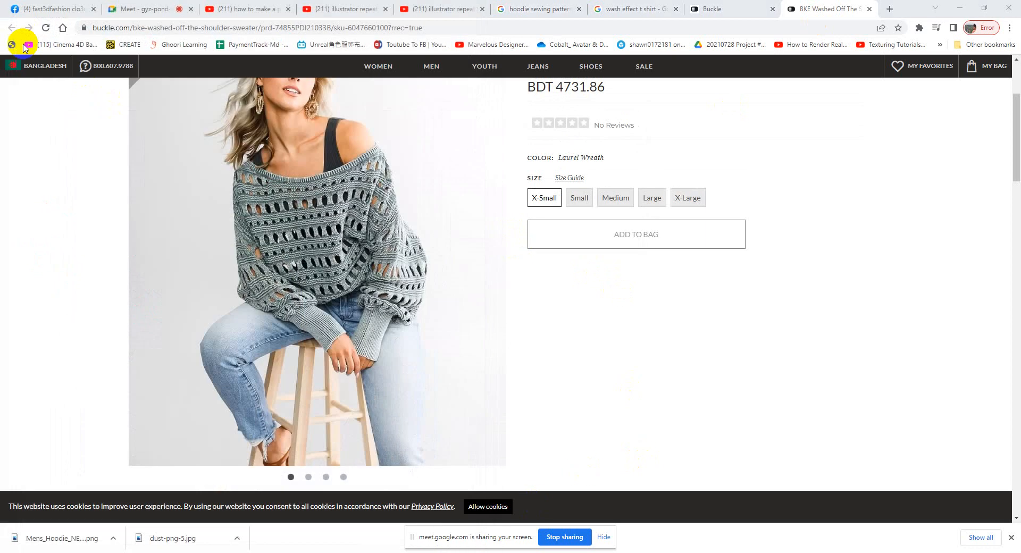
drag(163, 85, 462, 426)
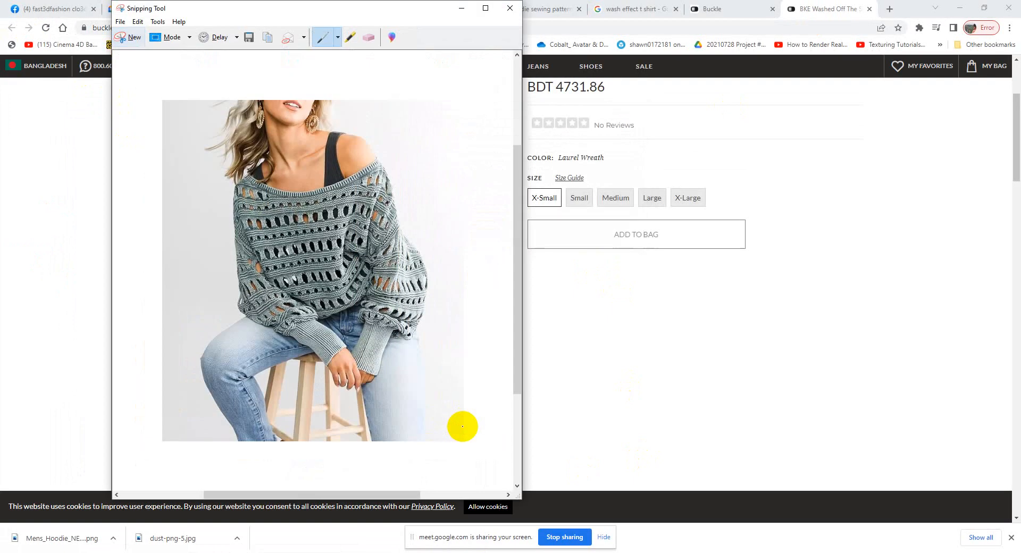
click(137, 21)
click(153, 35)
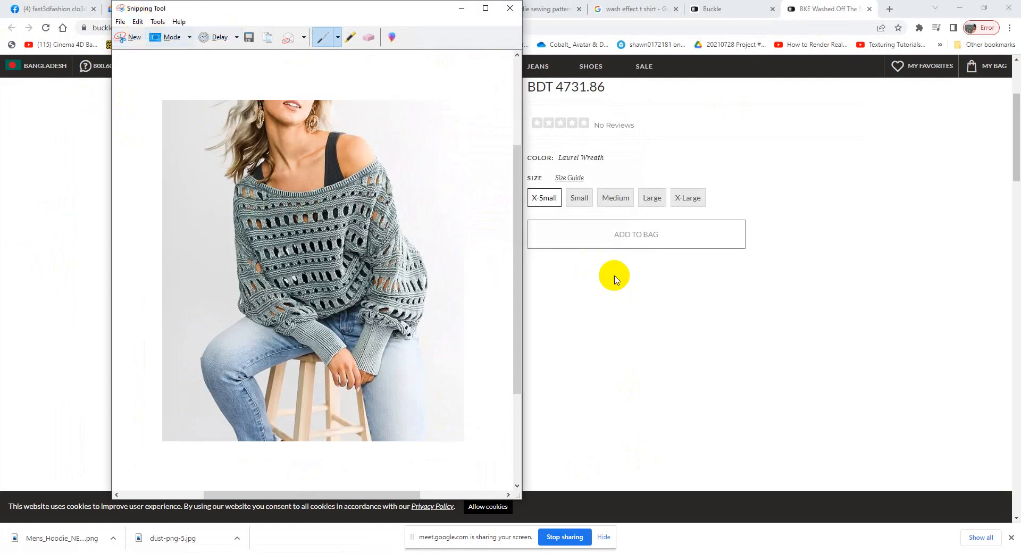
click(872, 292)
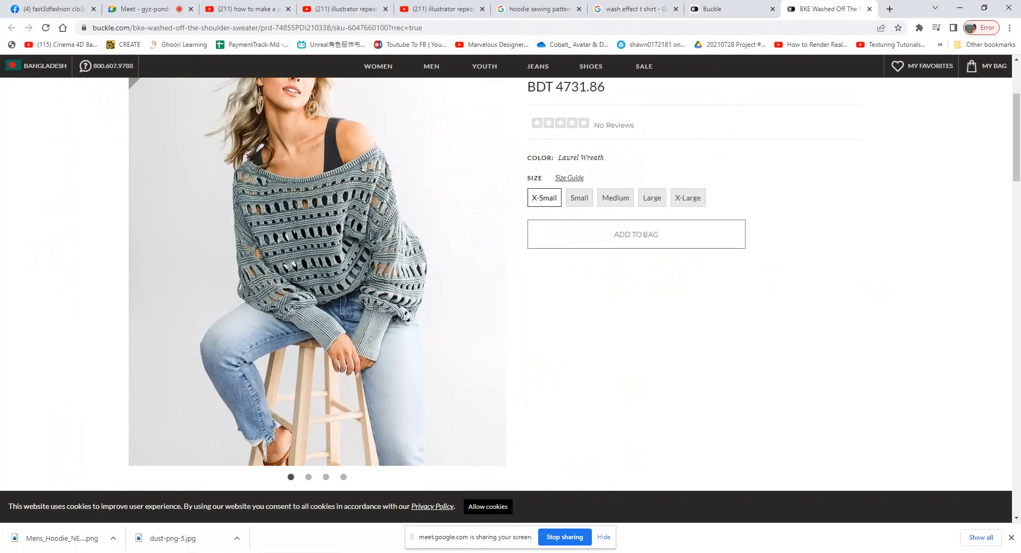
- Switch to WhatsApp, find the "KIC Virtual lab BD" group by searching for "kic", and send it the copied sweater image
key(alt+Tab)
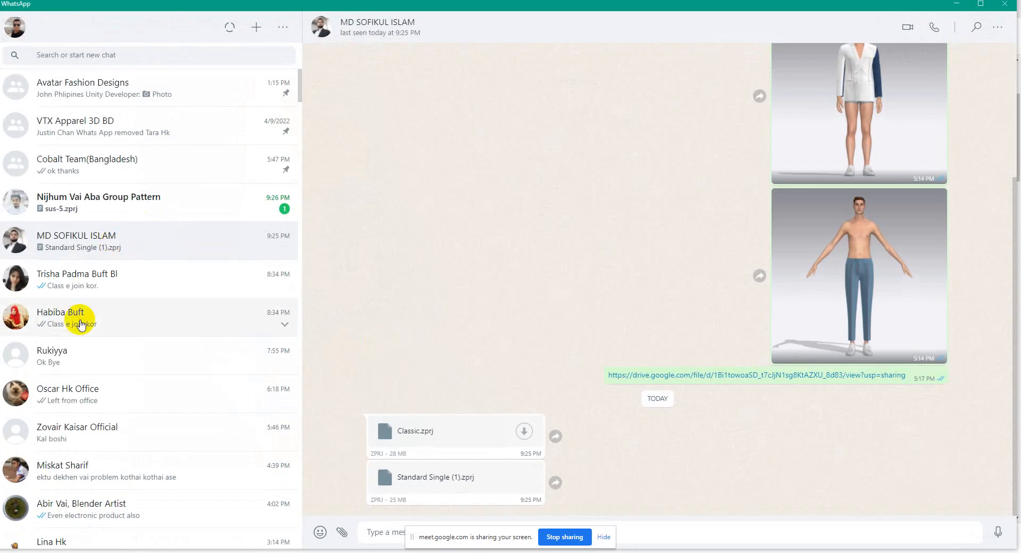
click(126, 55)
text(kic)
click(98, 125)
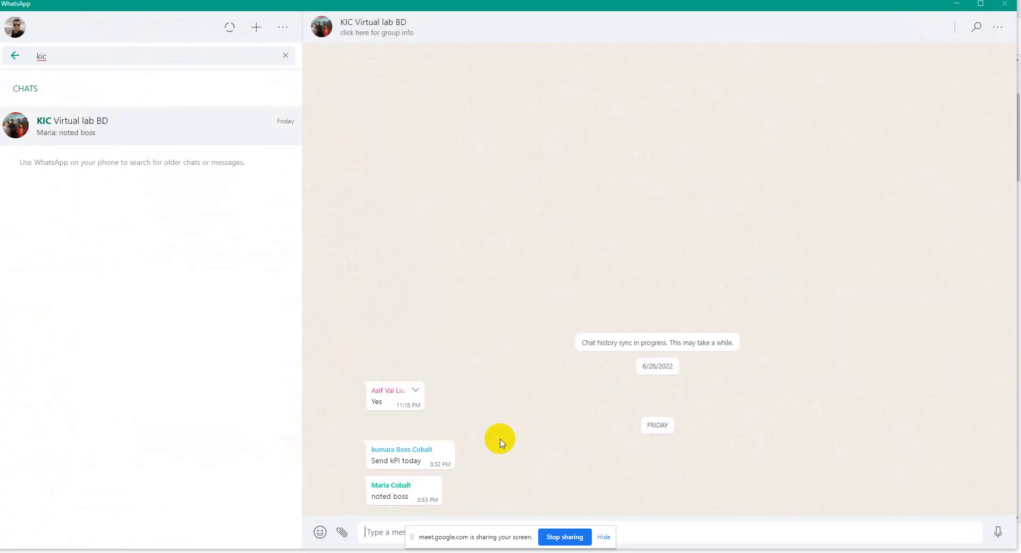
key(ctrl+v)
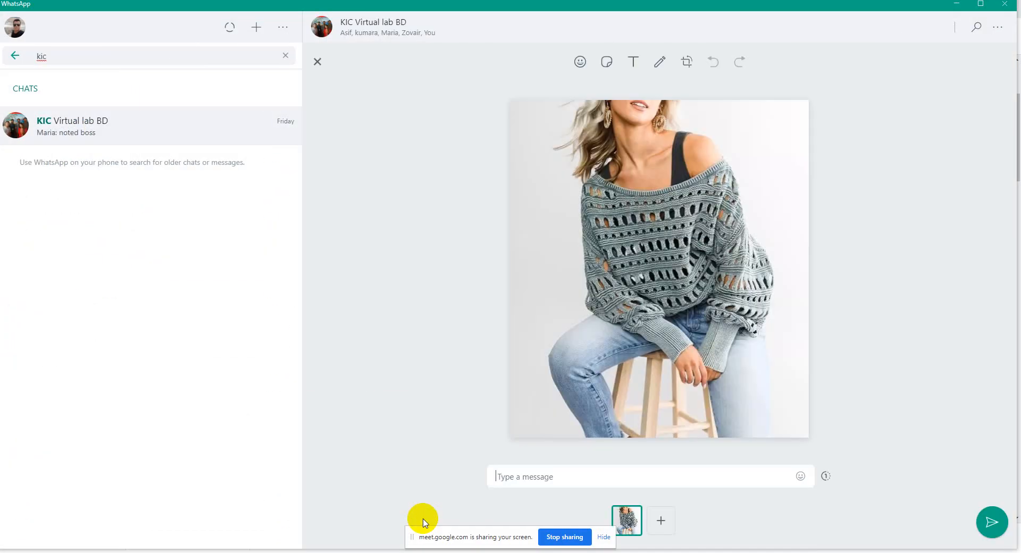
key(Return)
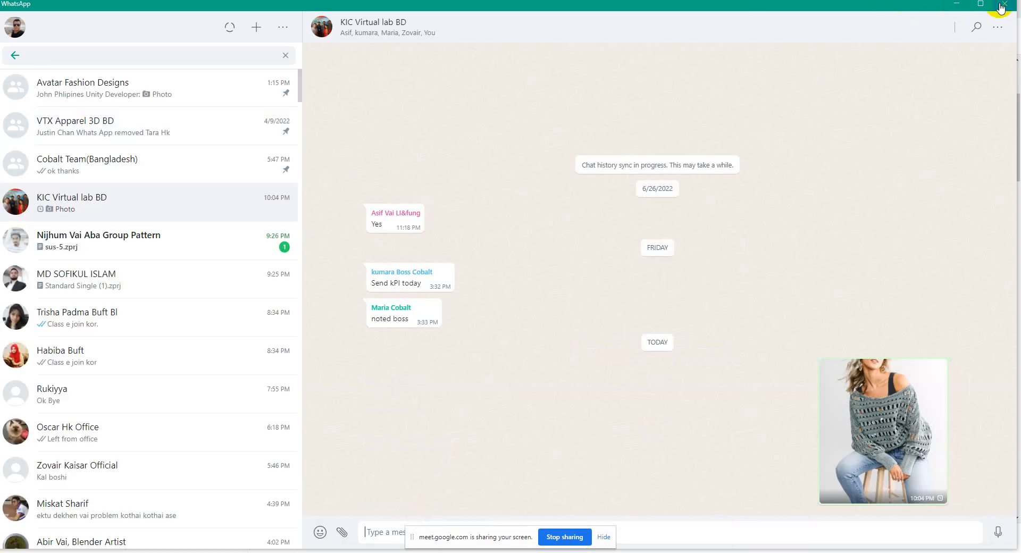
- Close WhatsApp and the two Buckle shop tabs in the web browser
click(1005, 8)
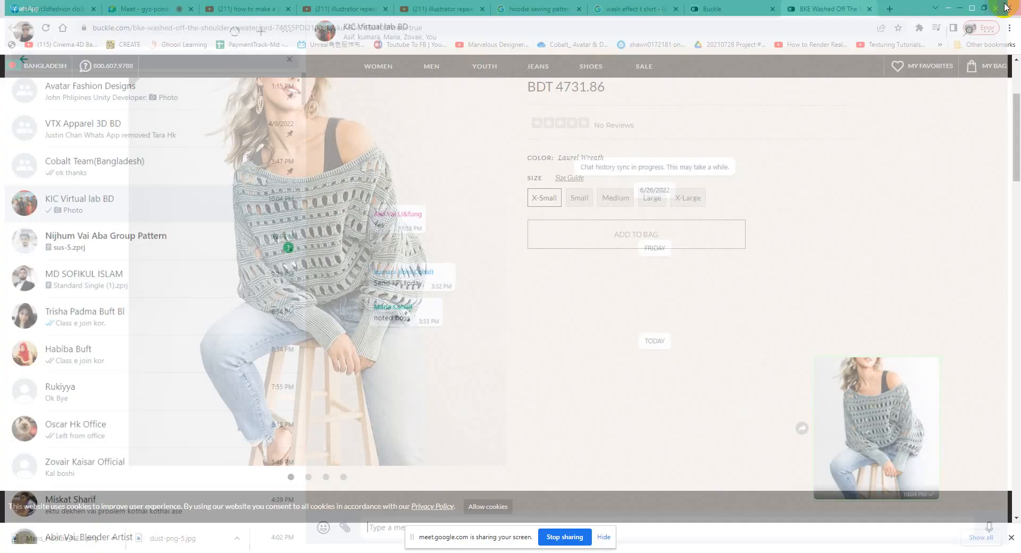
click(869, 9)
click(869, 9)
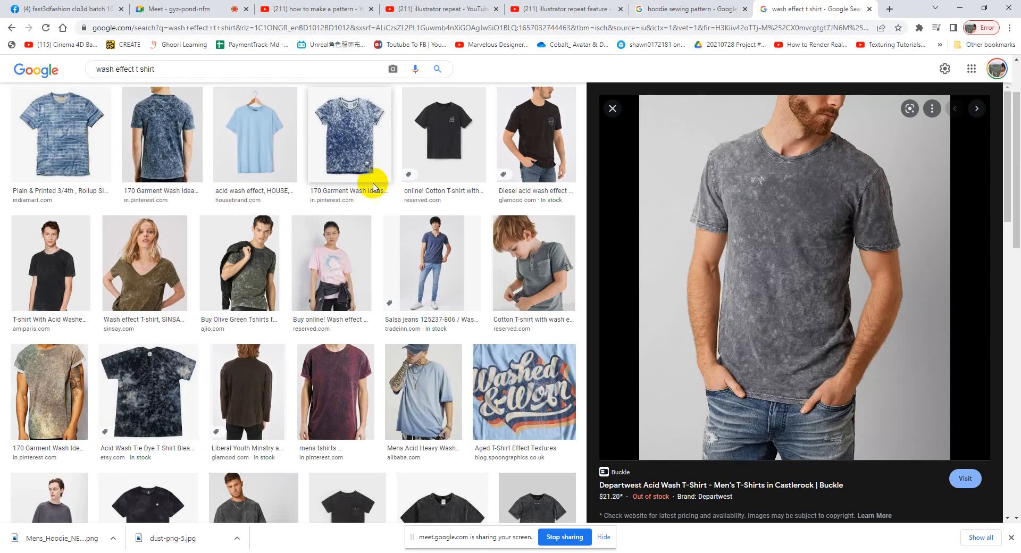